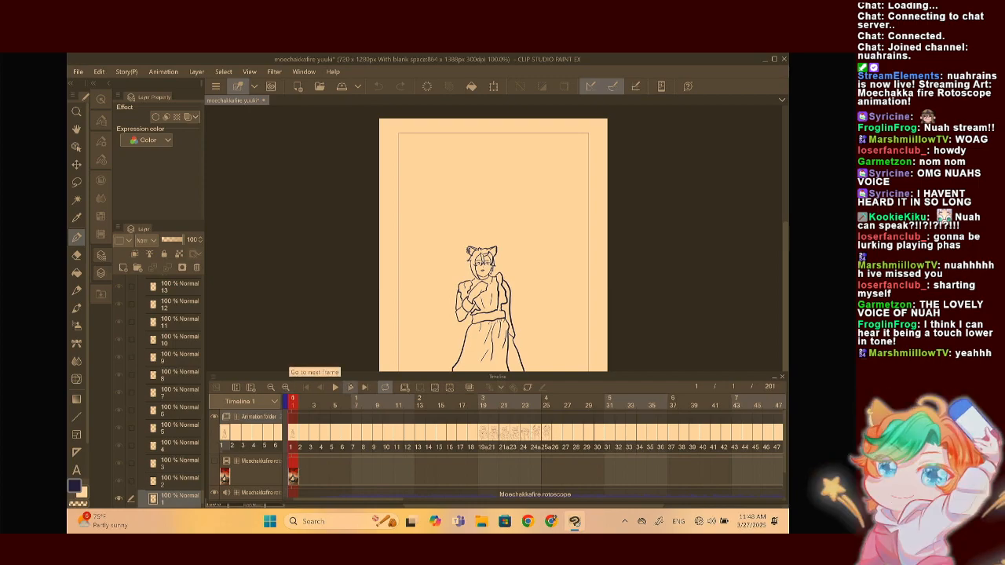
Step through the animation frame by frame from frame 1 to frame 22 to review the existing line drawings
click(350, 387)
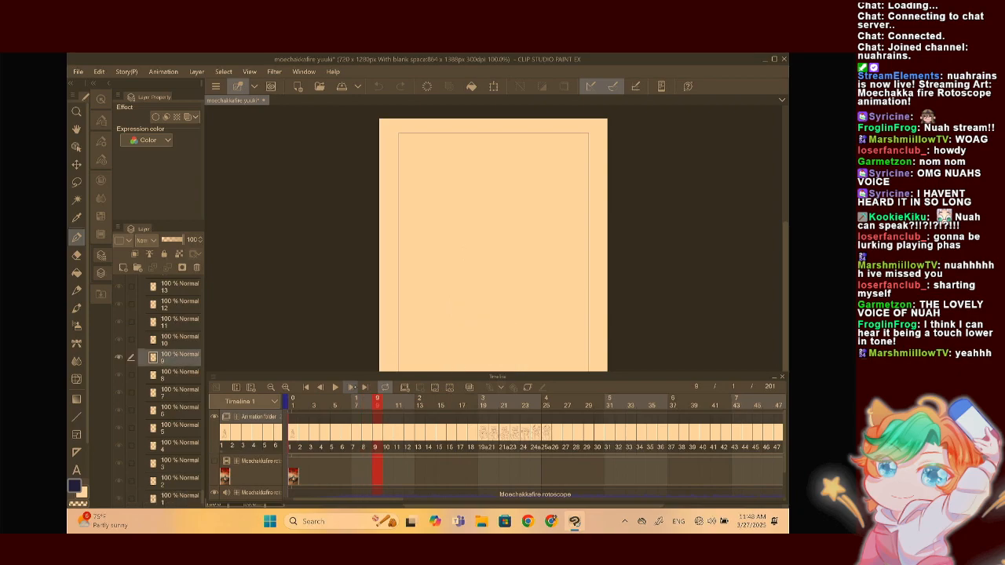
click(350, 388)
click(350, 388)
click(350, 388)
click(350, 387)
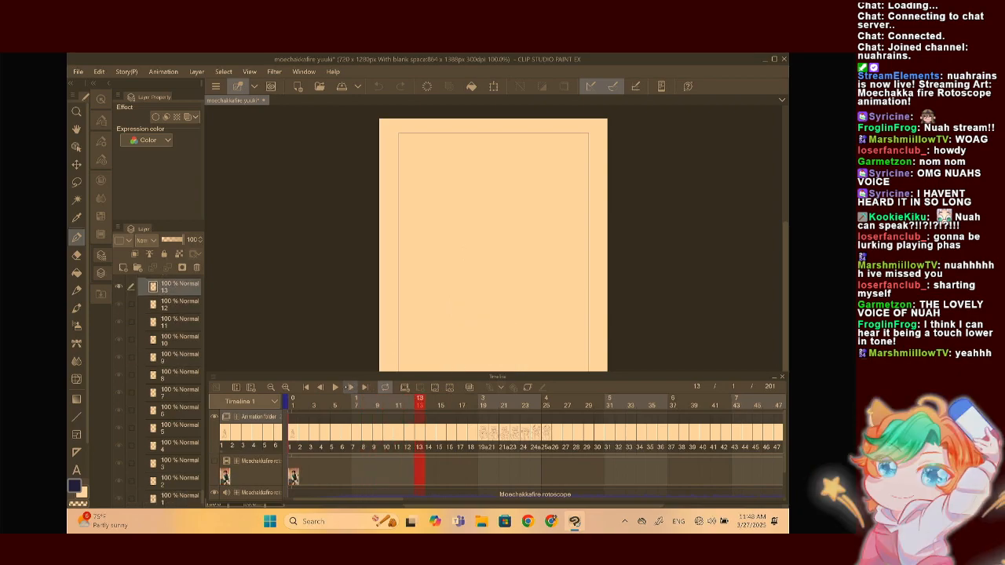
click(350, 388)
click(350, 388)
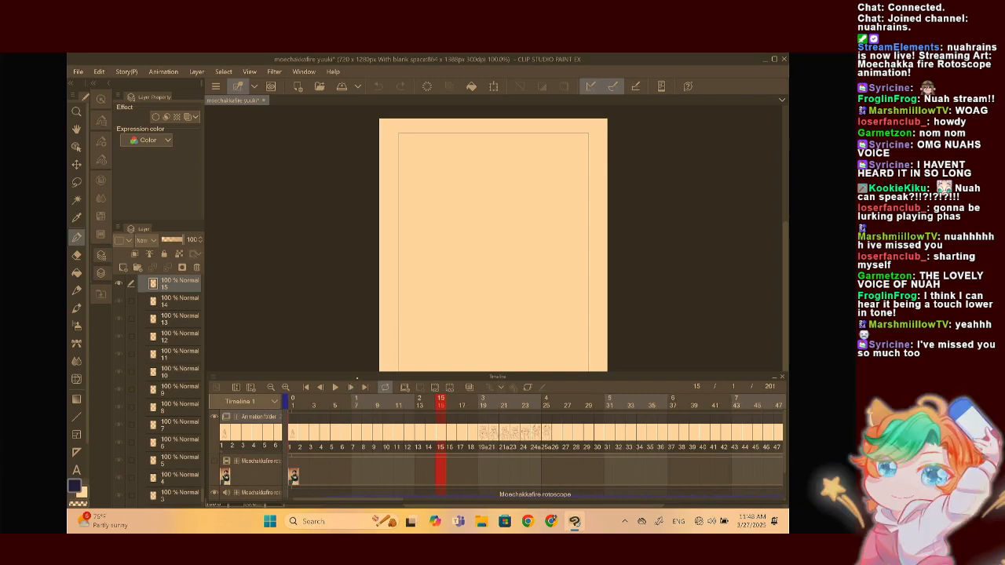
click(350, 387)
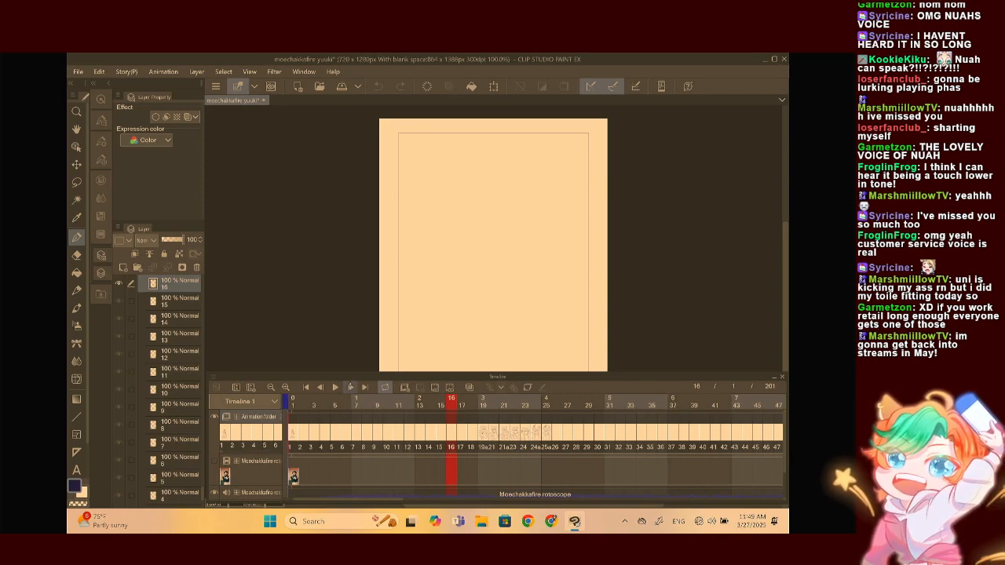
click(351, 388)
click(351, 388)
click(351, 388)
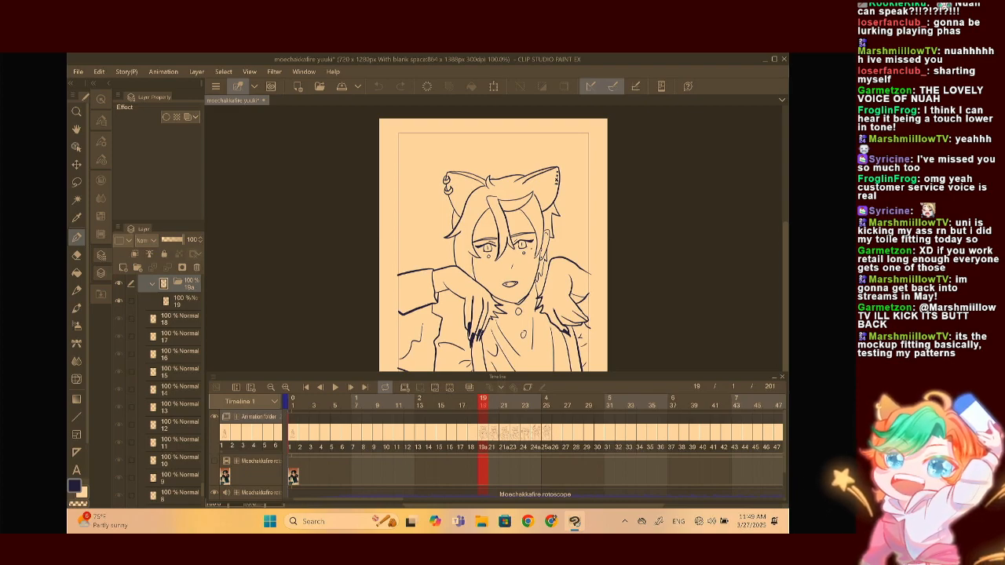
click(350, 387)
click(350, 387)
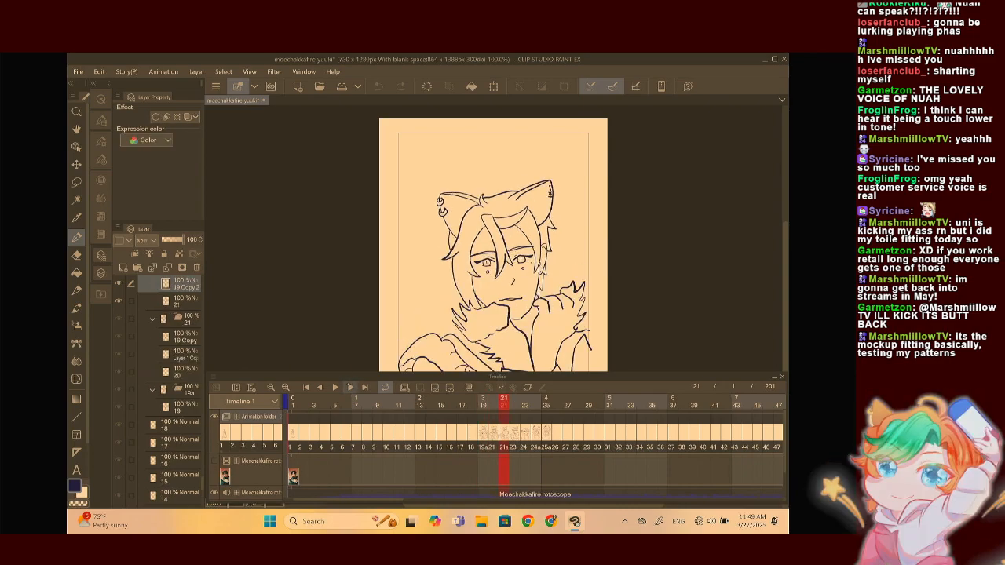
click(350, 386)
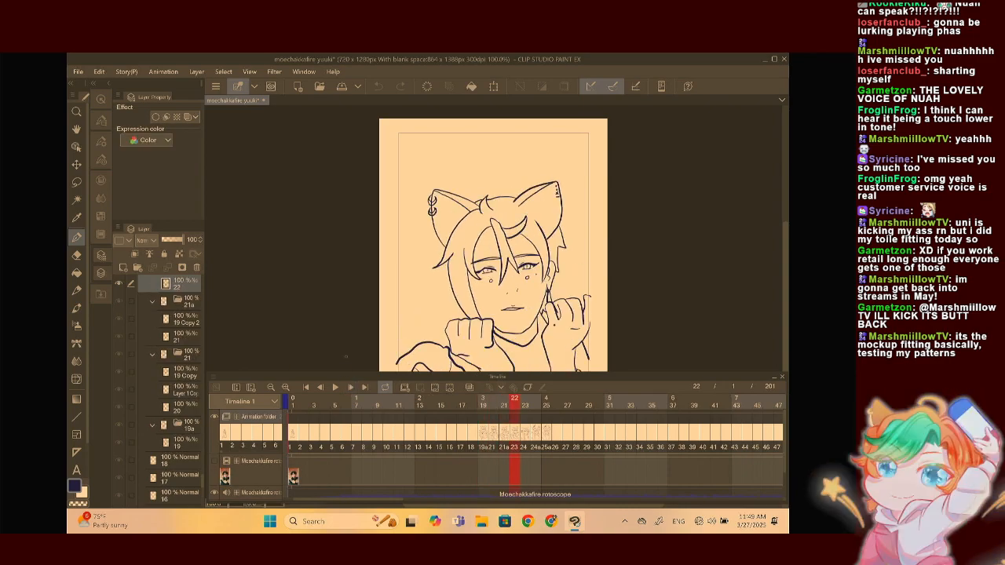
On frame 19, draw a small lash tick beneath the outer corner of each eye on layer 19 in folder 19a
scroll(494, 239, up, 6)
drag(502, 329, 472, 337)
click(483, 402)
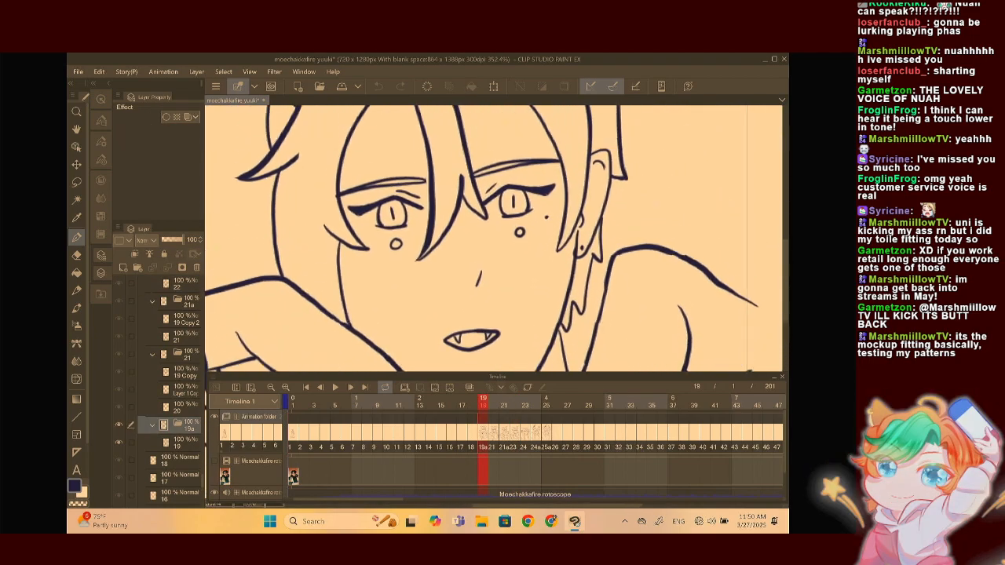
scroll(544, 165, up, 4)
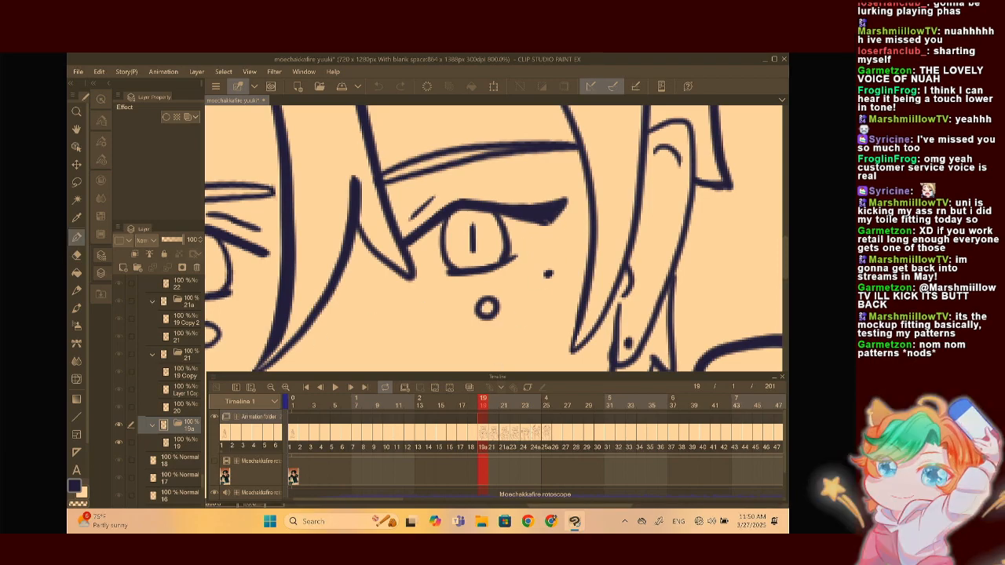
click(179, 442)
drag(549, 218, 538, 237)
scroll(494, 238, down, 2)
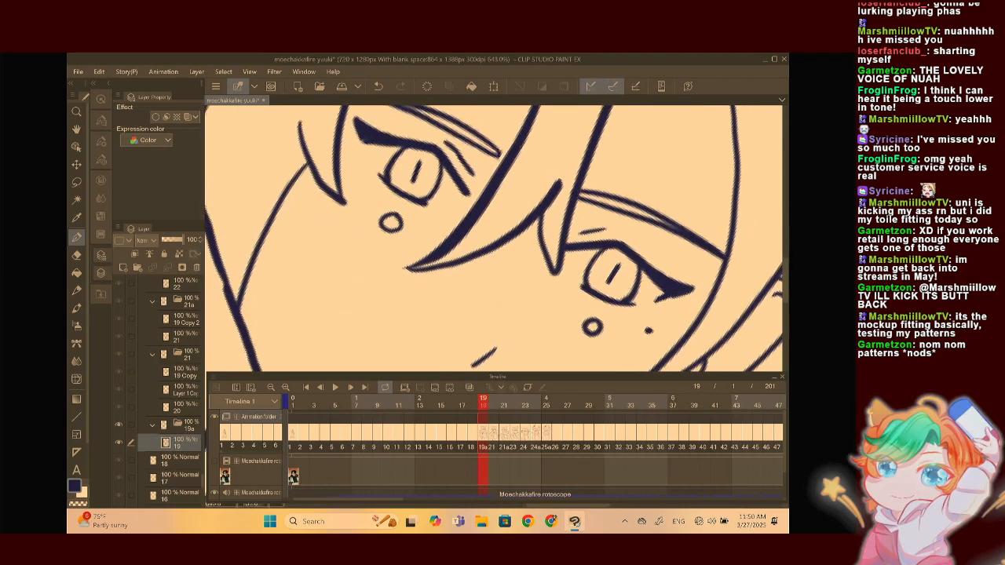
scroll(439, 212, up, 4)
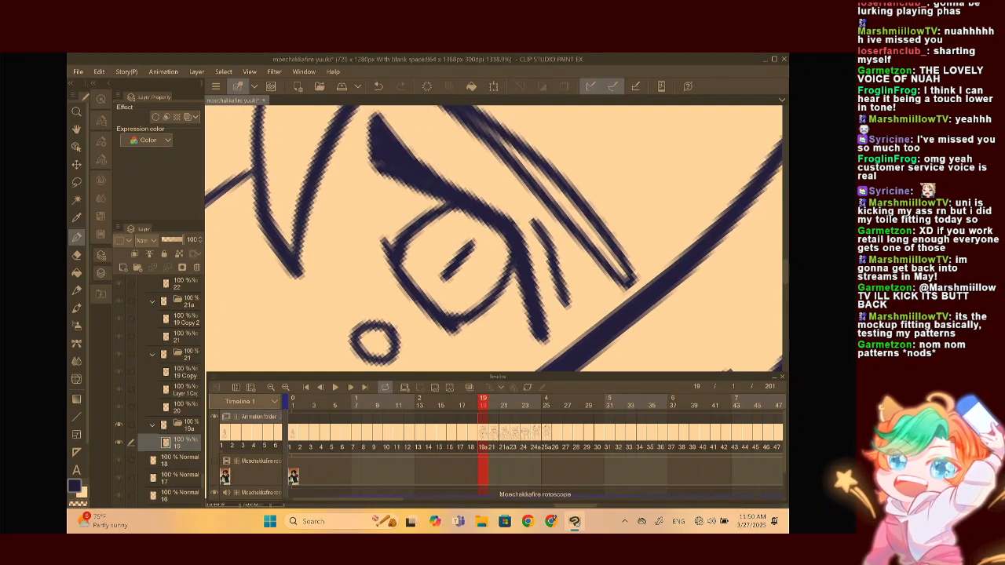
drag(387, 185, 394, 217)
scroll(392, 218, down, 8)
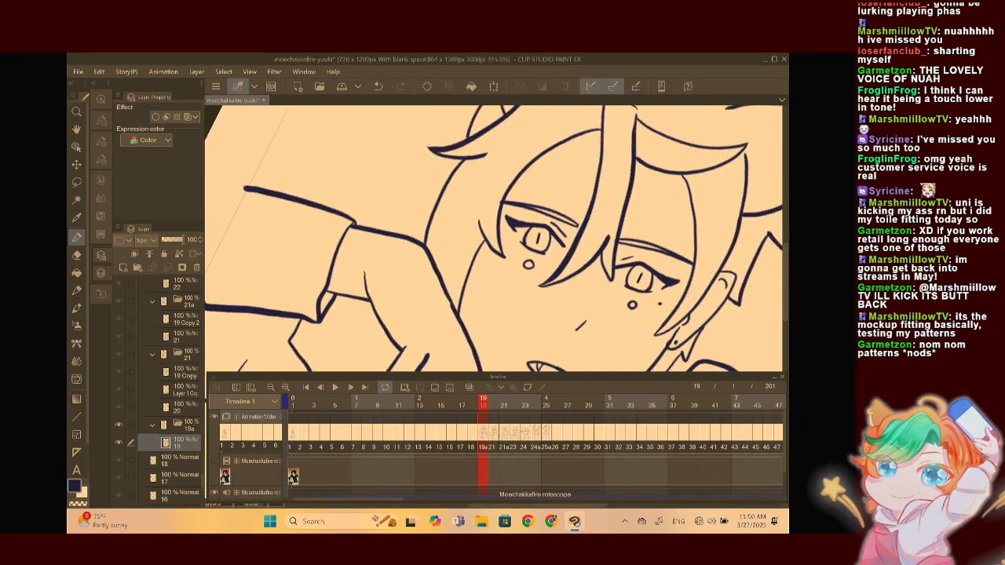
scroll(518, 228, down, 3)
scroll(502, 236, up, 3)
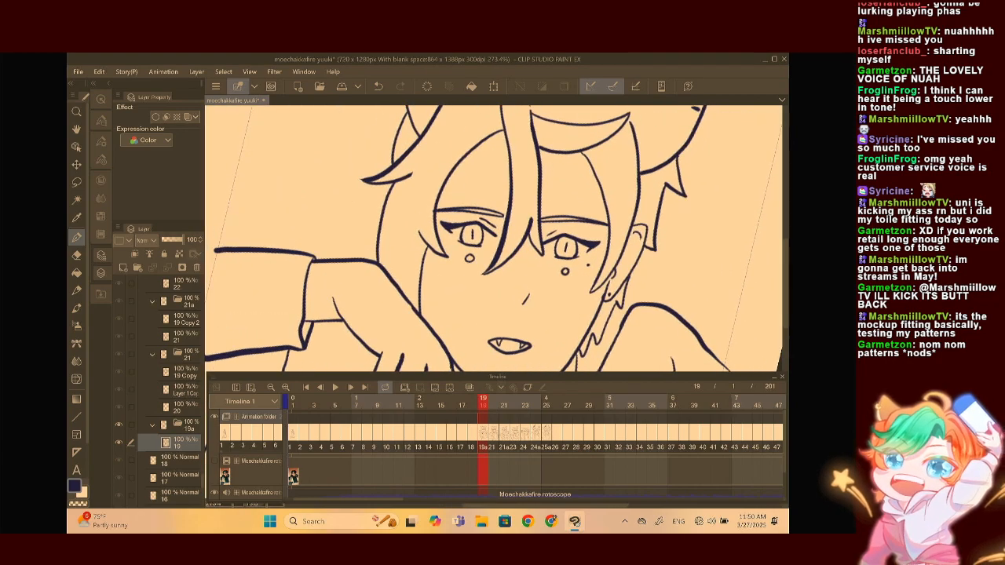
On frame 20, add a small lower lash tick at the outer corner of both eyes
click(493, 432)
scroll(571, 218, up, 9)
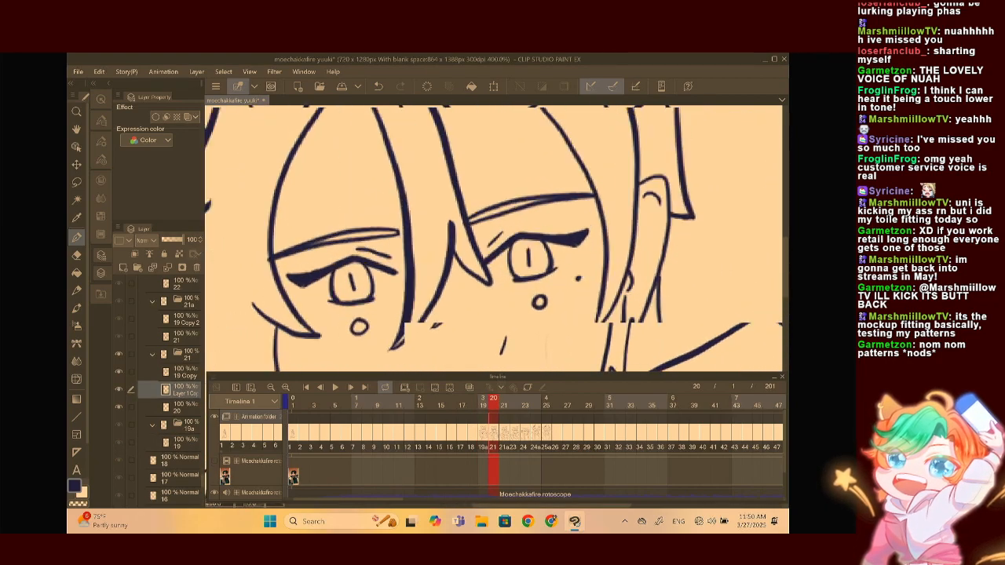
drag(543, 251, 571, 223)
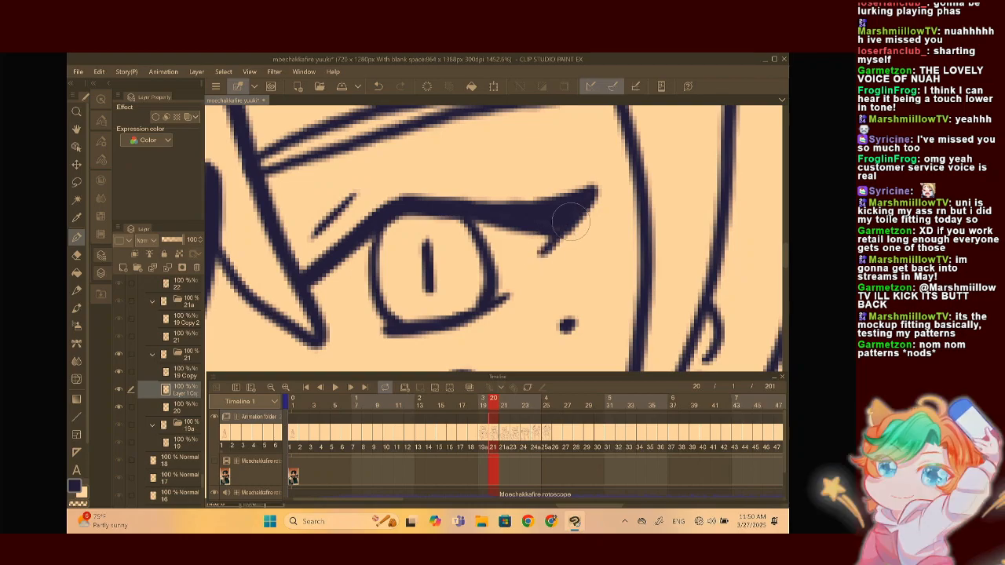
scroll(566, 188, down, 2)
scroll(494, 238, up, 2)
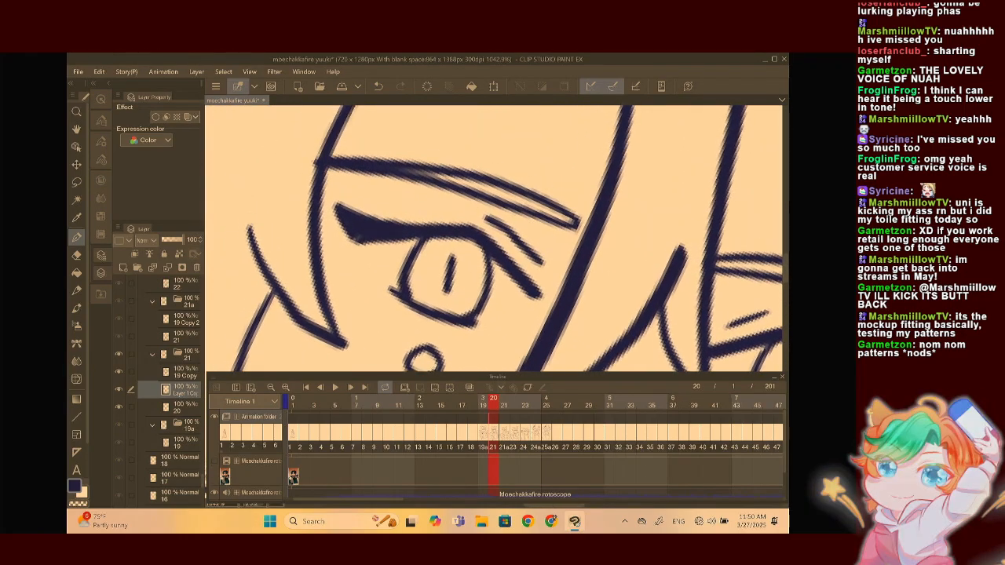
drag(299, 201, 306, 231)
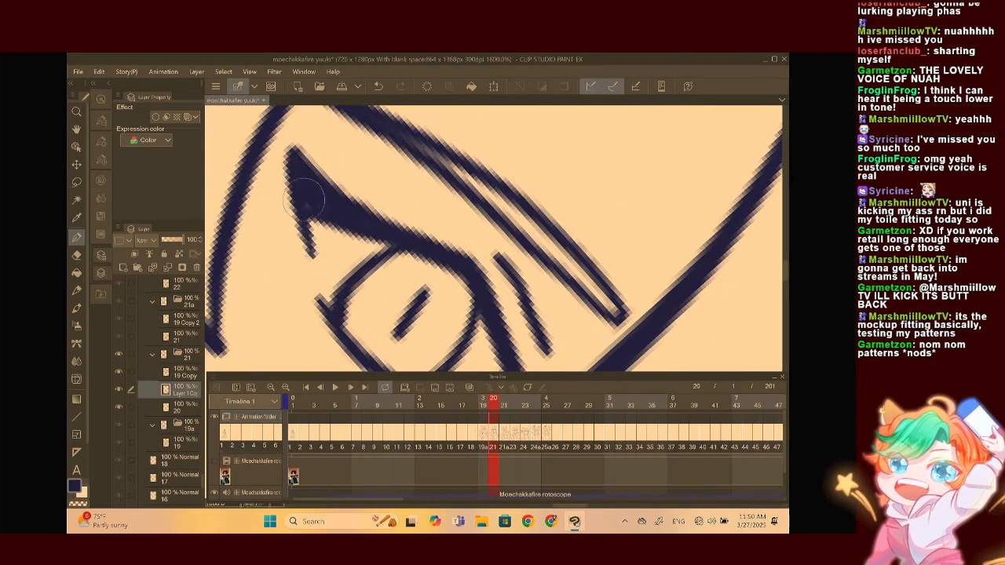
scroll(306, 232, down, 4)
scroll(494, 238, down, 1)
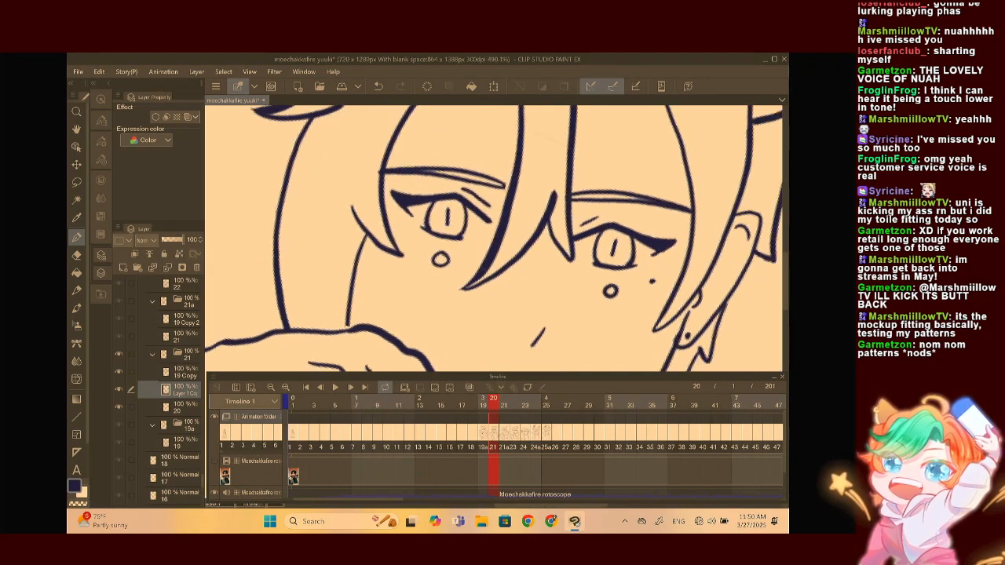
On frame 21, draw matching lash ticks under the outer lash wing of both eyes on layer 19 Copy 2
click(503, 428)
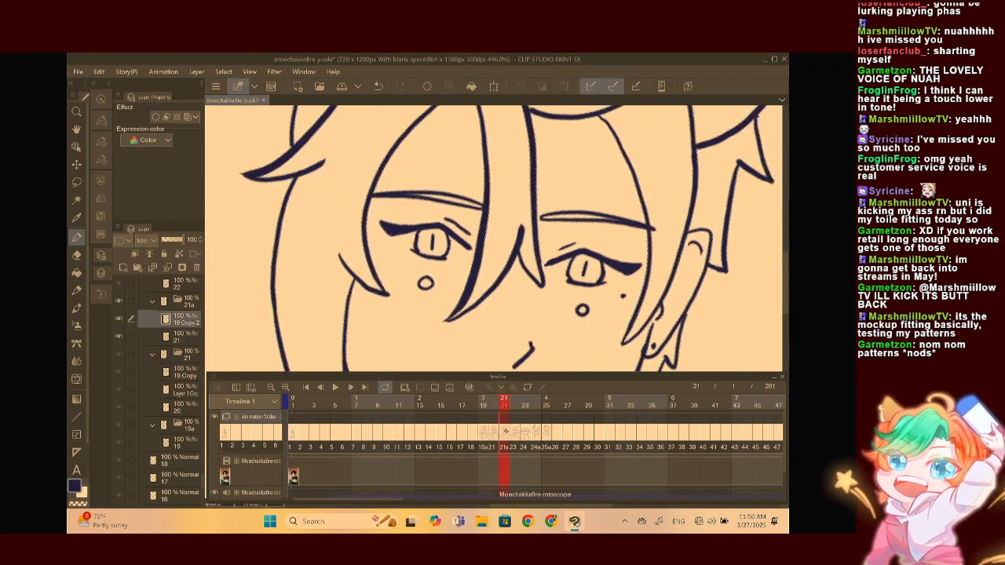
scroll(493, 238, up, 4)
scroll(551, 188, up, 1)
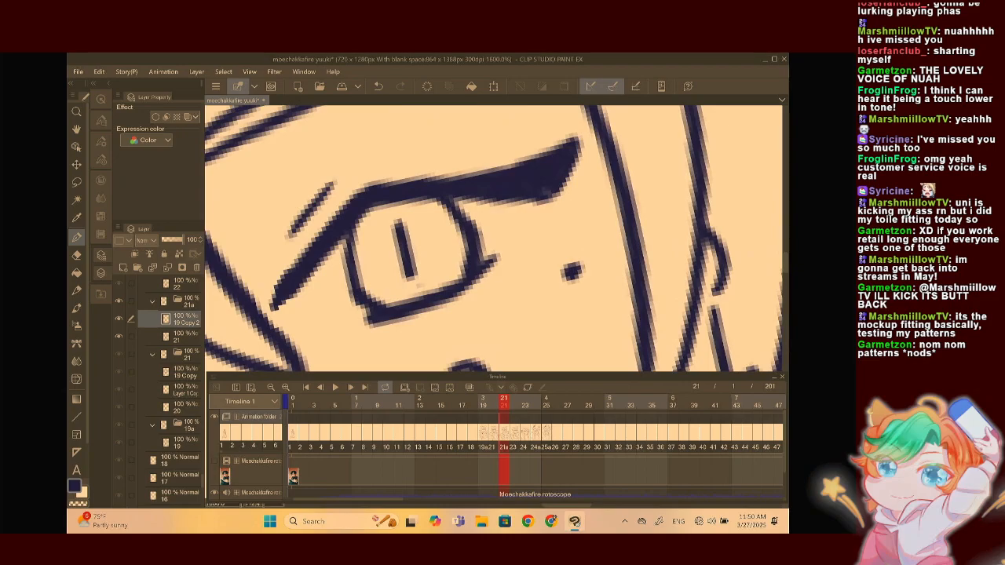
scroll(551, 188, down, 2)
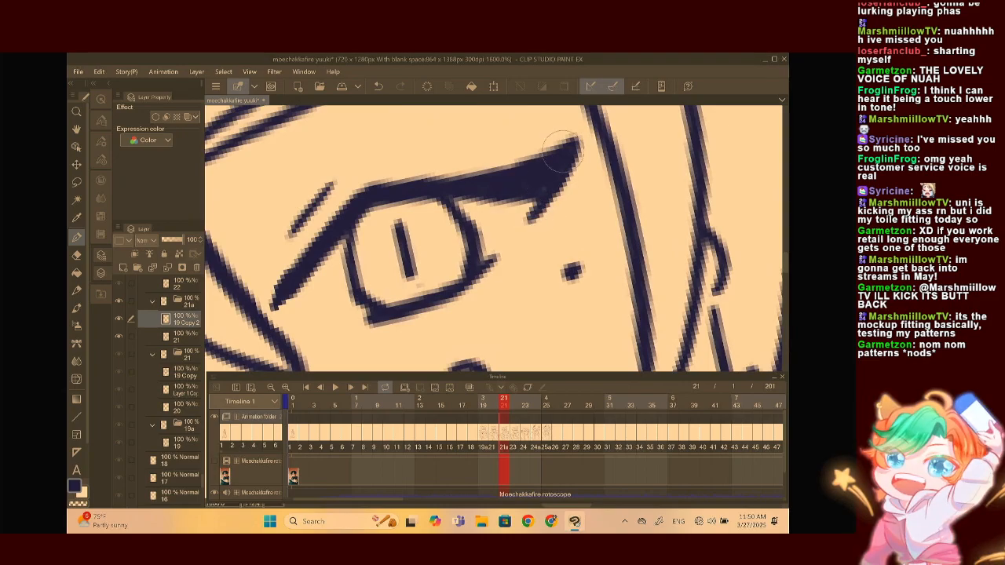
scroll(494, 238, down, 2)
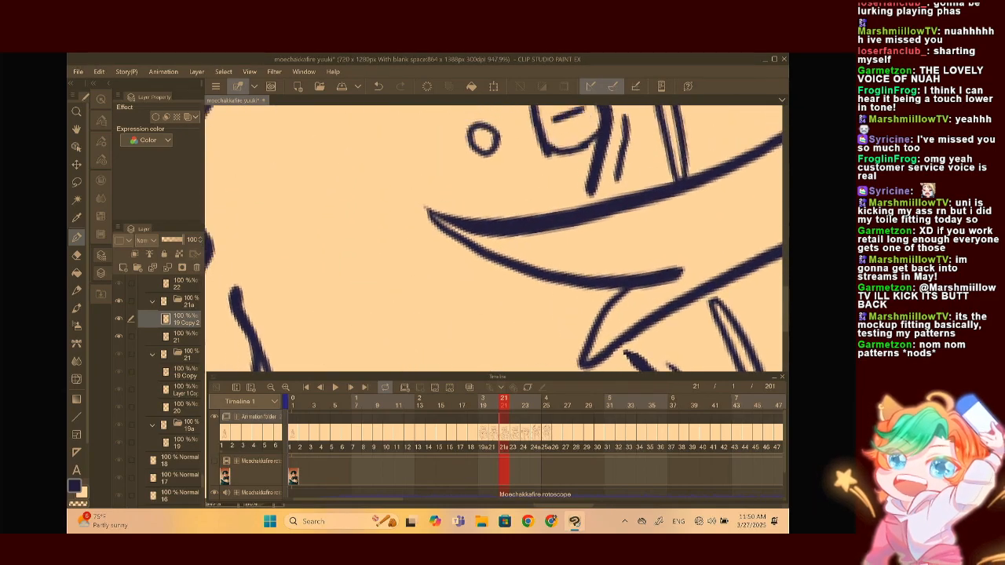
scroll(493, 237, up, 3)
mouse_move(494, 237)
mouse_down()
mouse_move(527, 328)
mouse_move(517, 197)
mouse_up()
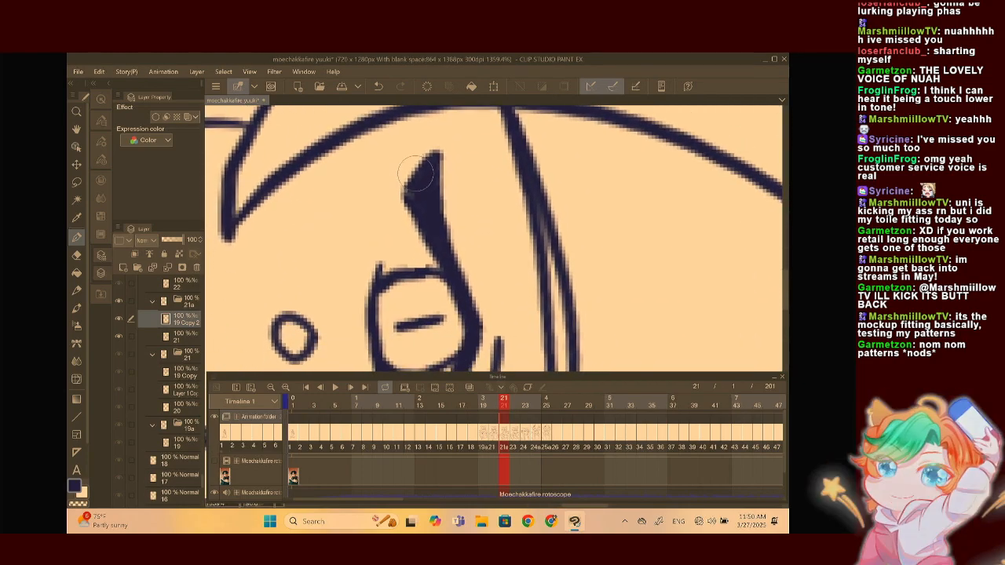
drag(394, 223, 416, 182)
scroll(404, 191, down, 5)
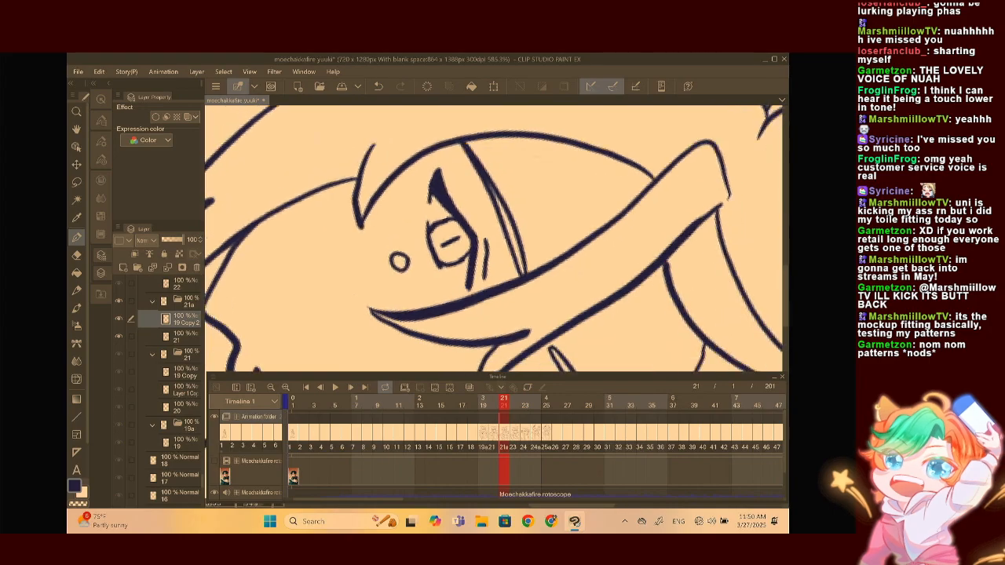
On frame 22, add the outer-corner lash ticks to both half-closed eyes on layer 22
click(513, 433)
click(514, 432)
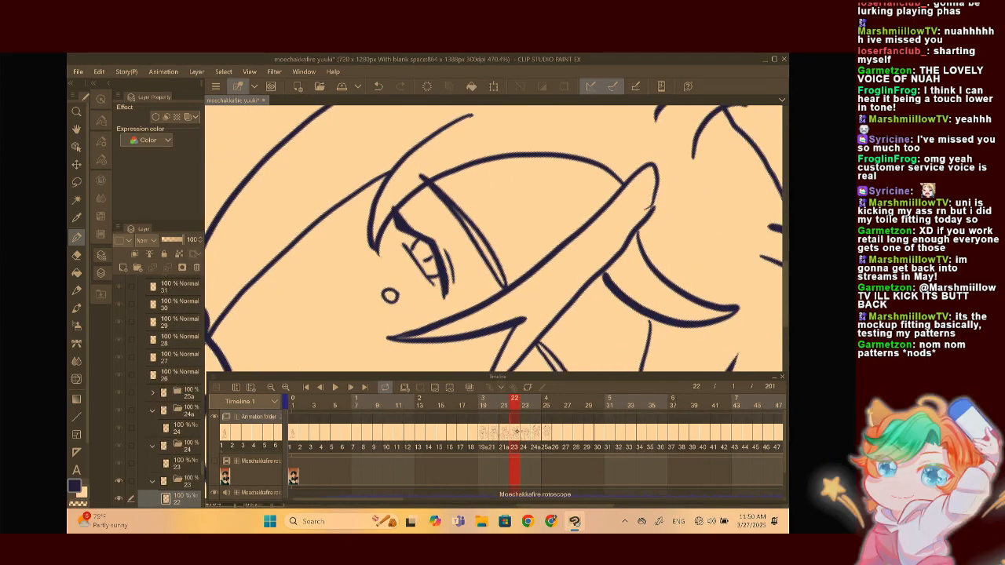
scroll(510, 338, down, 1)
scroll(496, 238, up, 5)
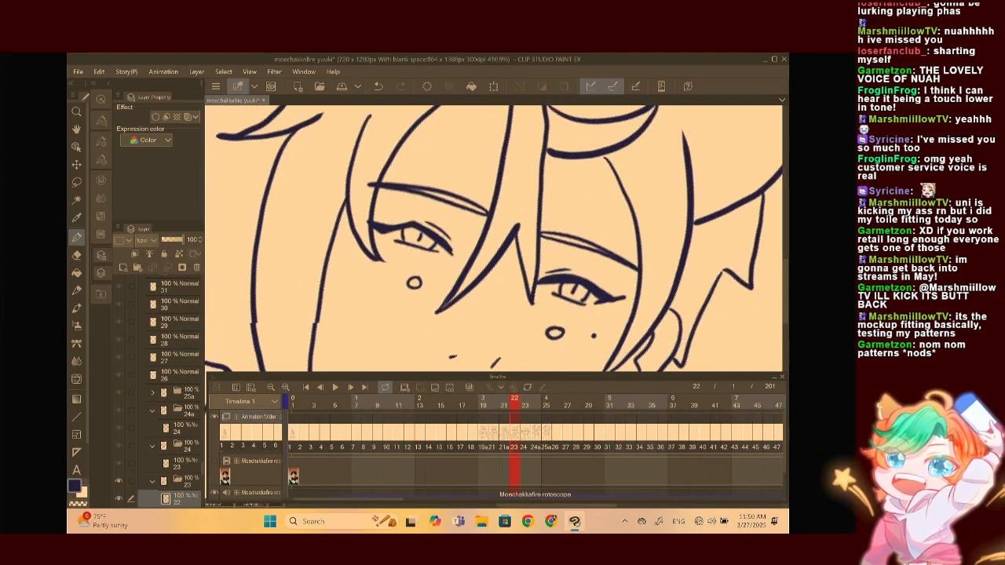
scroll(496, 237, down, 5)
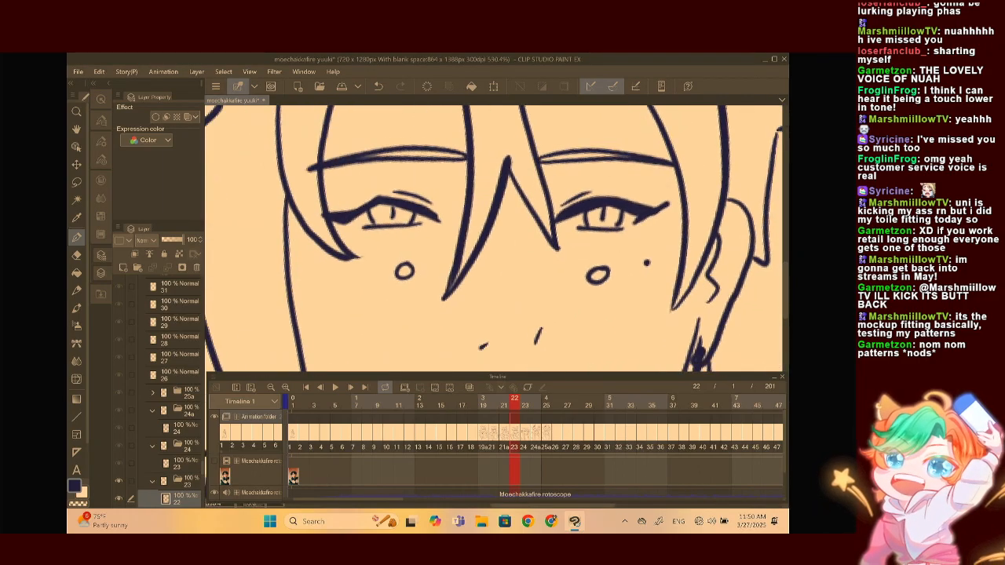
scroll(496, 237, up, 2)
scroll(495, 238, up, 3)
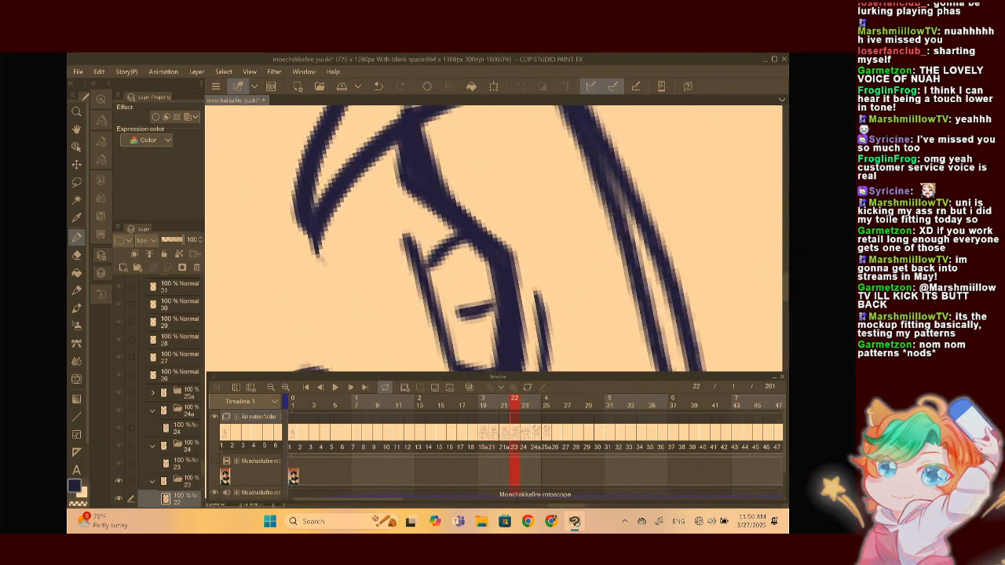
scroll(412, 208, down, 2)
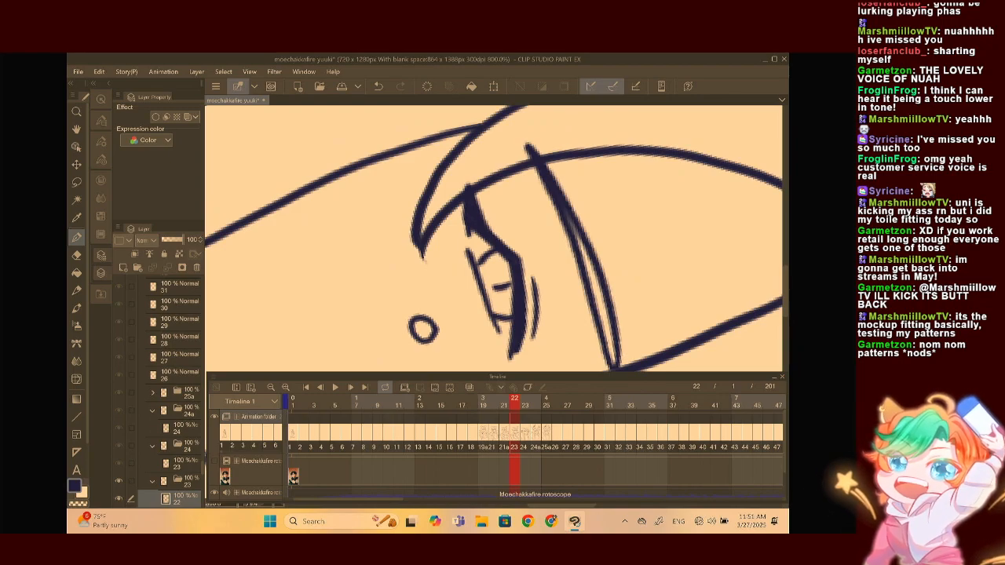
scroll(493, 238, down, 5)
scroll(494, 237, up, 1)
Review the drawings on frames 23, 24 and 25, ending with the whole figure on frame 25 in view
click(523, 433)
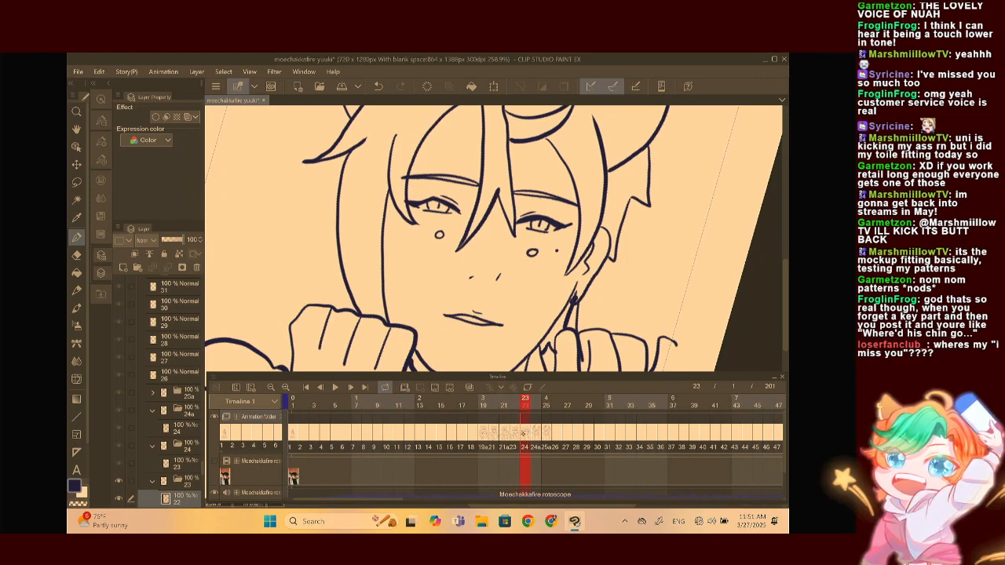
click(536, 433)
click(546, 433)
scroll(495, 238, down, 5)
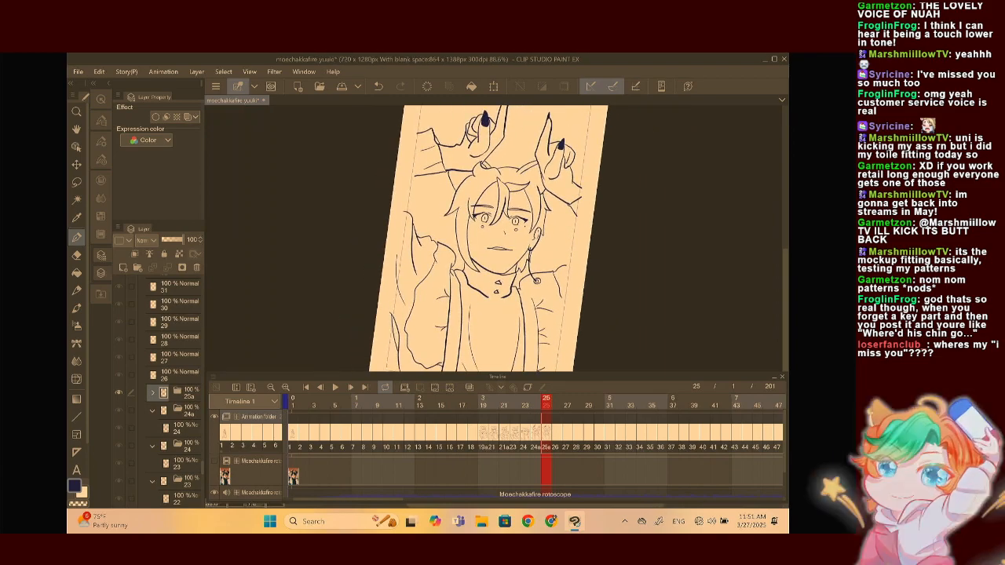
Hide the Animation folder track and reduce the timeline's height to give the canvas more room
click(215, 416)
drag(432, 373, 432, 417)
scroll(486, 259, down, 2)
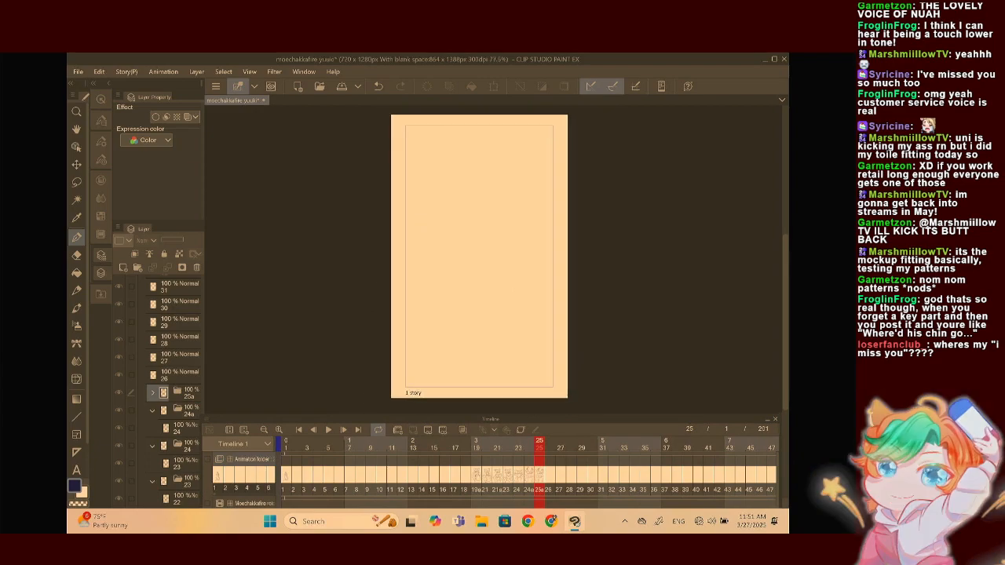
scroll(471, 251, up, 2)
scroll(471, 259, down, 3)
scroll(471, 259, up, 2)
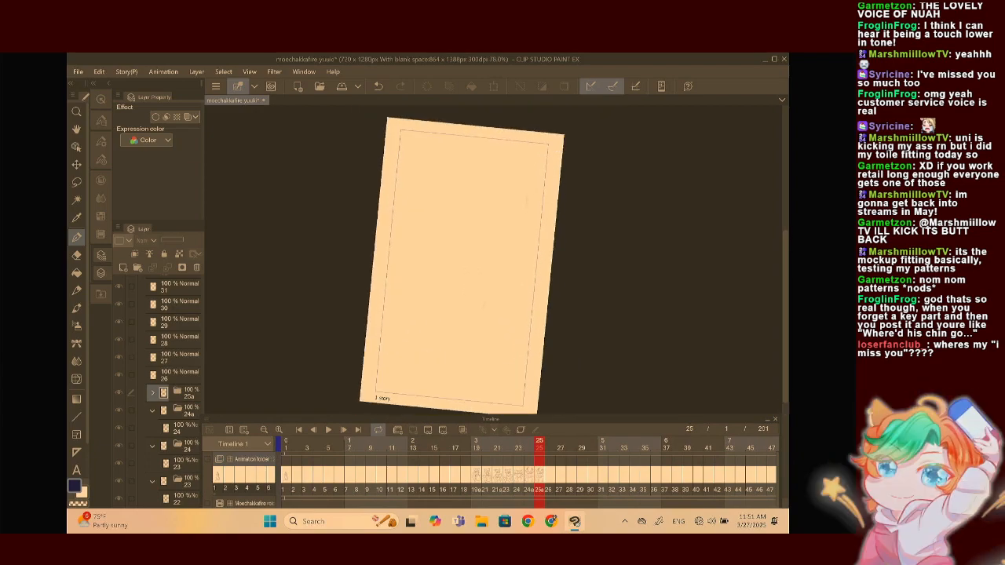
scroll(463, 259, up, 2)
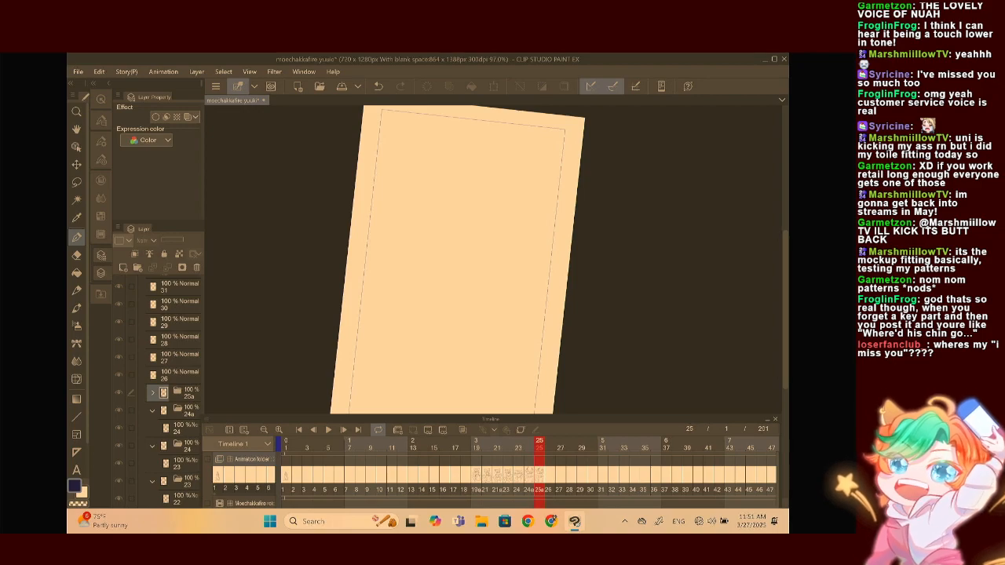
scroll(540, 173, down, 2)
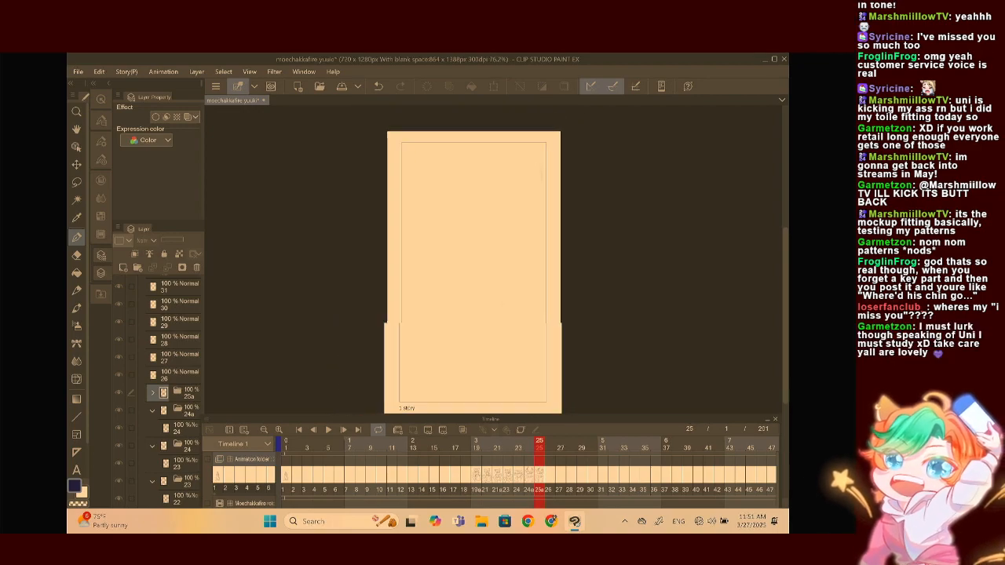
Go back to frame 1 and show the Moechakkafire rotoscope video track, keeping the timeline short so the whole reference figure is in view
scroll(540, 173, up, 1)
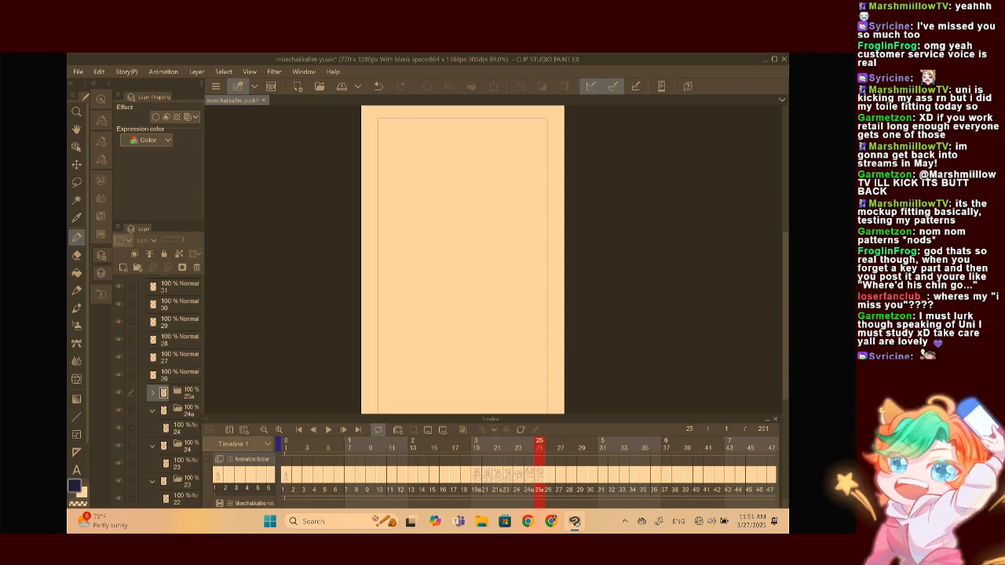
click(298, 429)
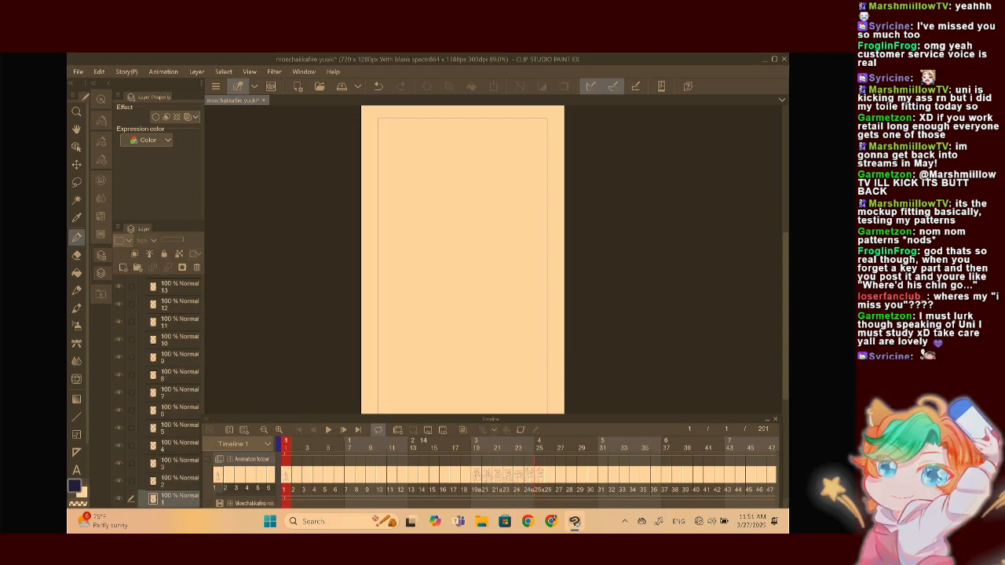
drag(386, 419, 394, 377)
click(215, 466)
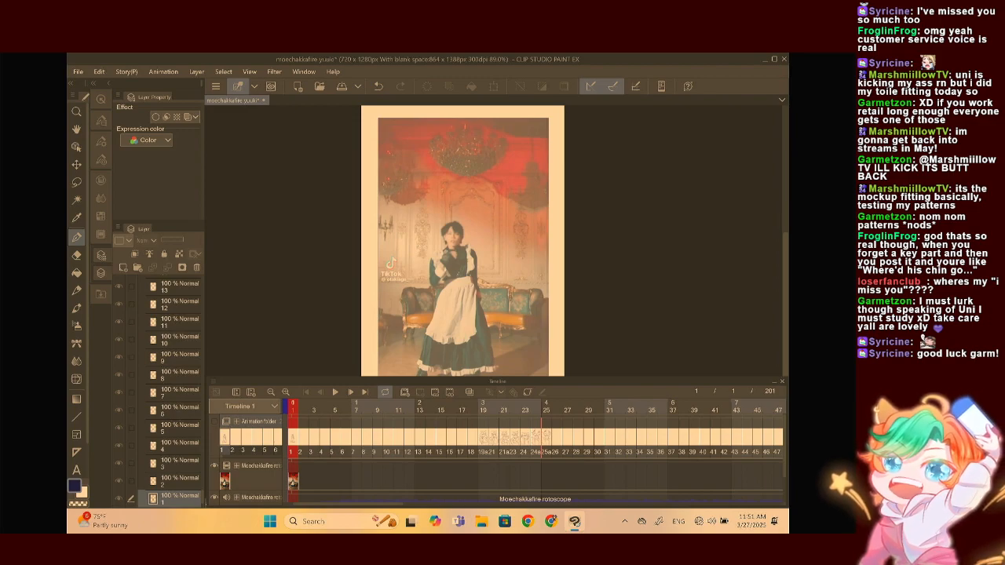
drag(487, 381, 479, 430)
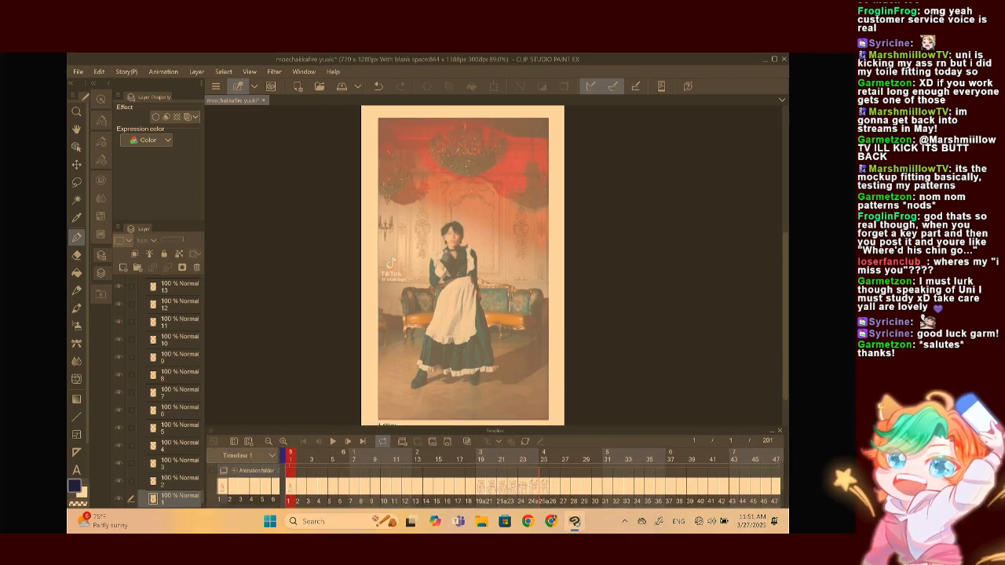
scroll(513, 282, up, 1)
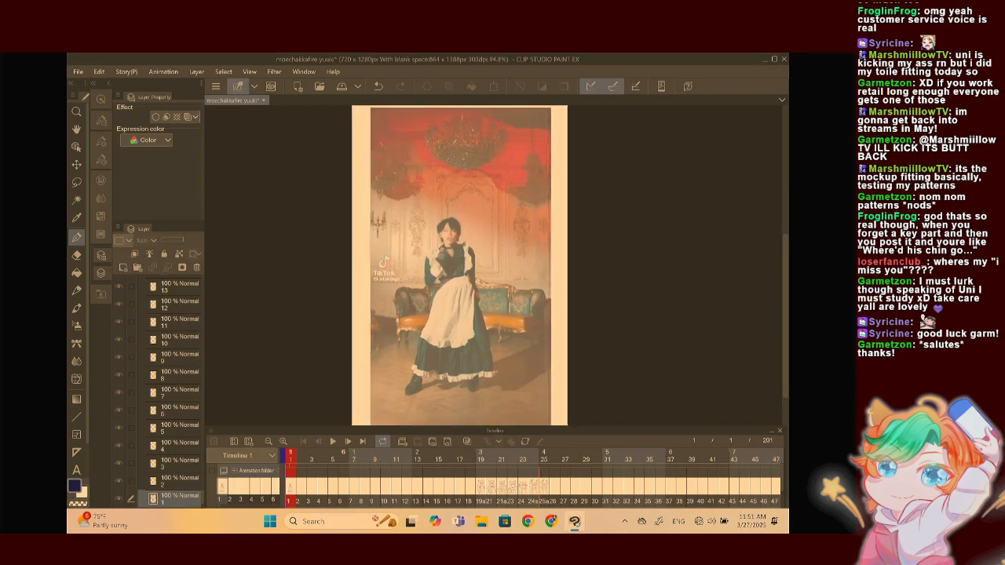
Play the reference video without the line art, stop it, and return to frame 1
click(330, 444)
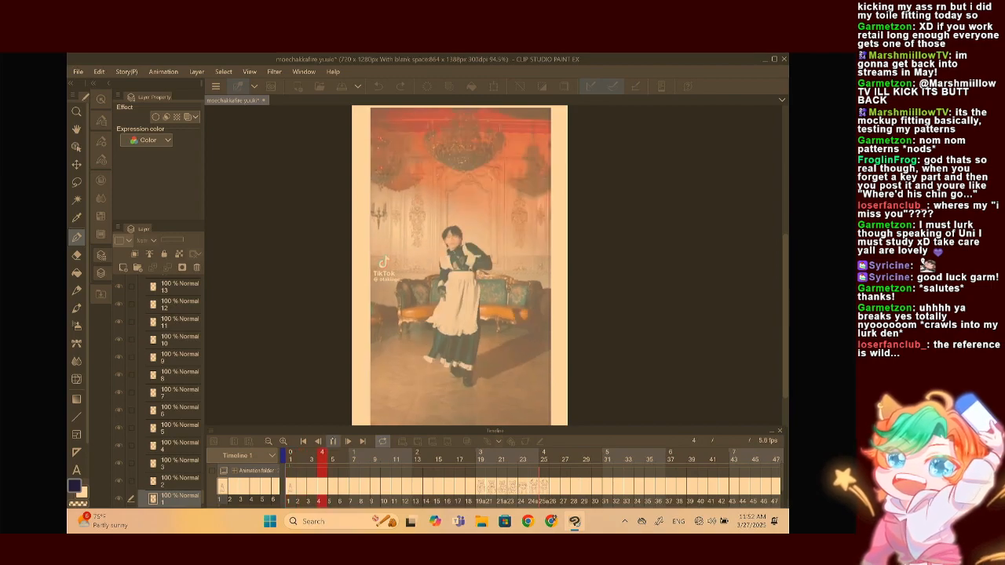
click(332, 441)
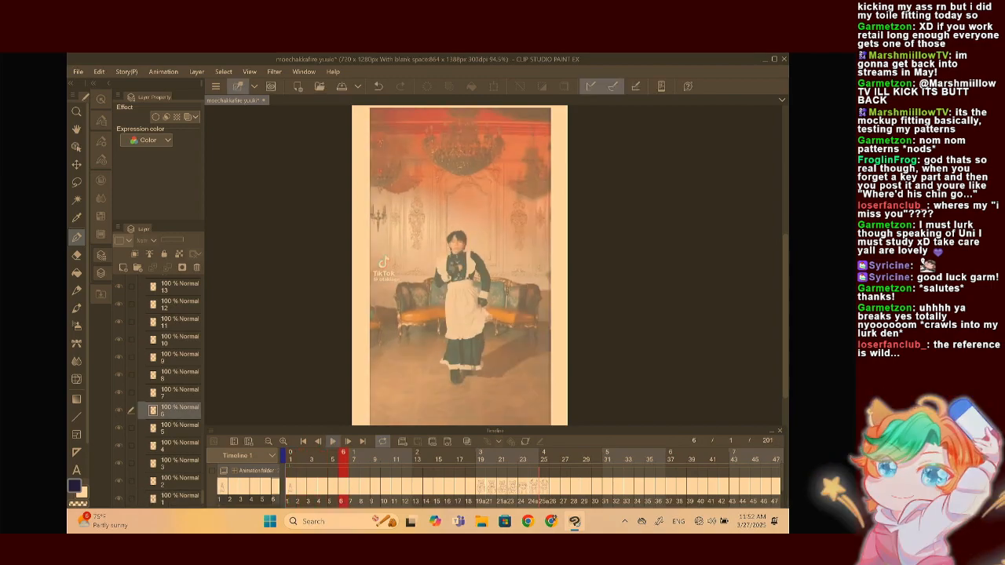
click(304, 441)
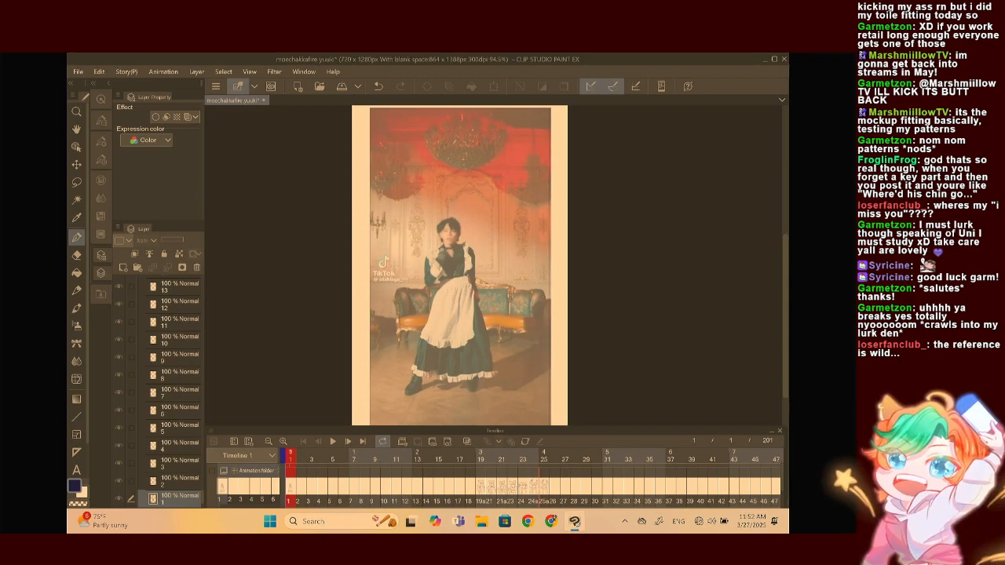
Show the Animation folder track, enlarge the timeline, and hide the Moechakkafire rotoscope video track
click(212, 471)
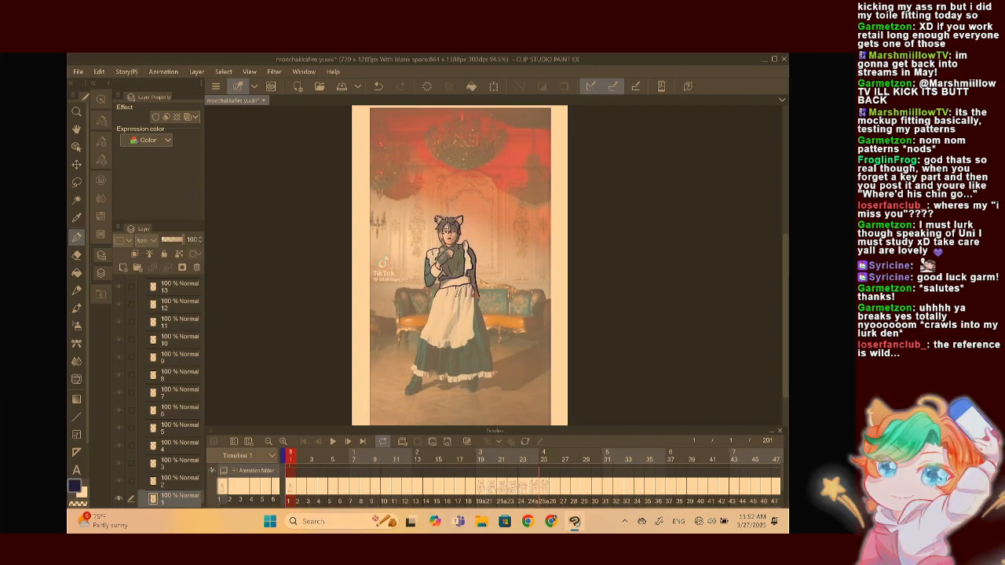
drag(352, 429, 359, 387)
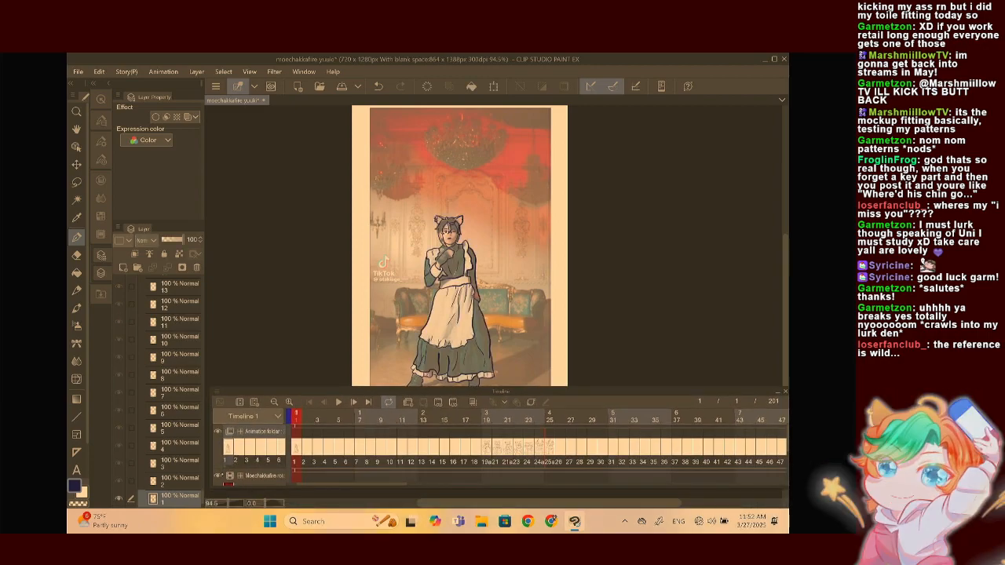
click(218, 475)
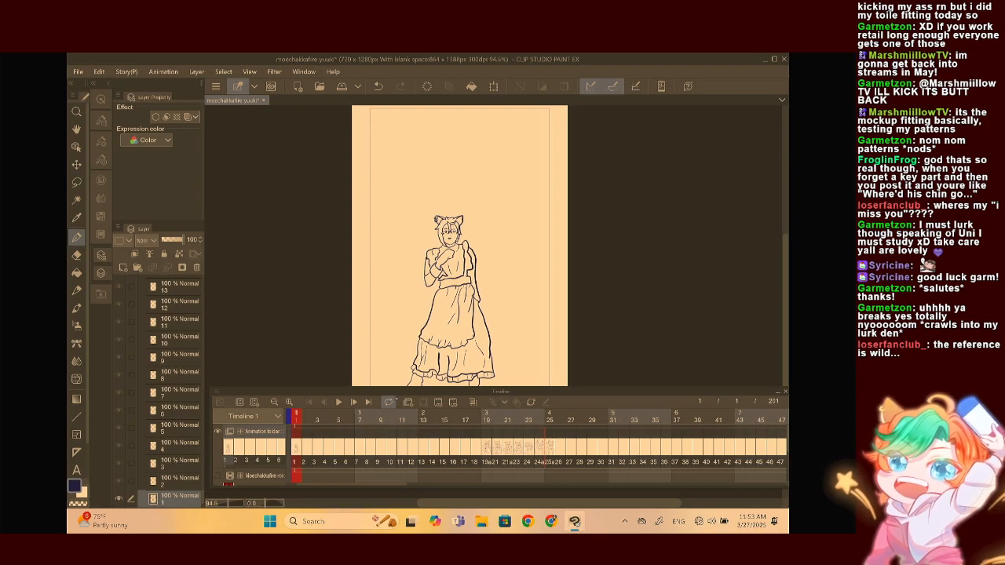
Play the line animation alone, then review the drawings one frame at a time from frame 19 to frame 25
click(339, 402)
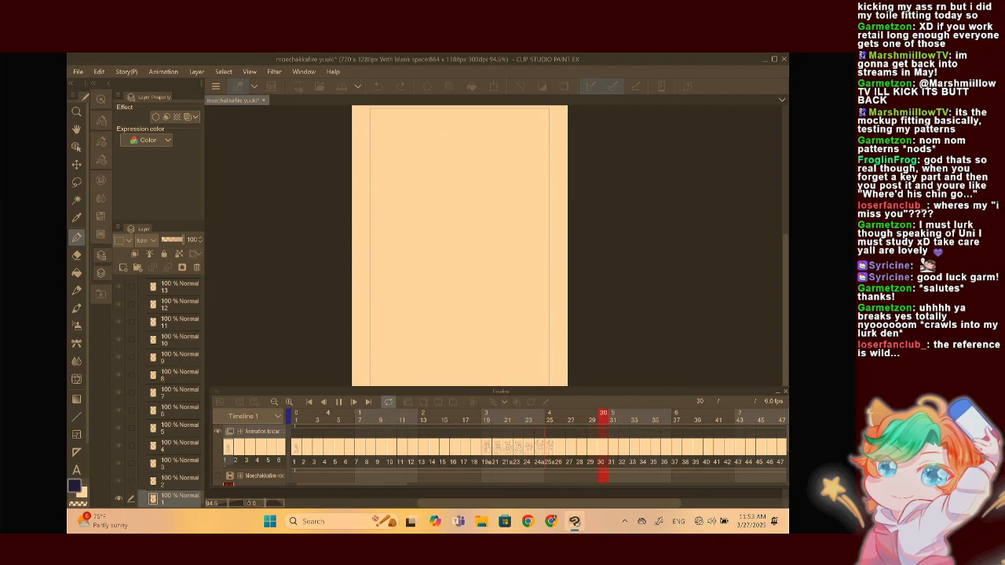
click(339, 402)
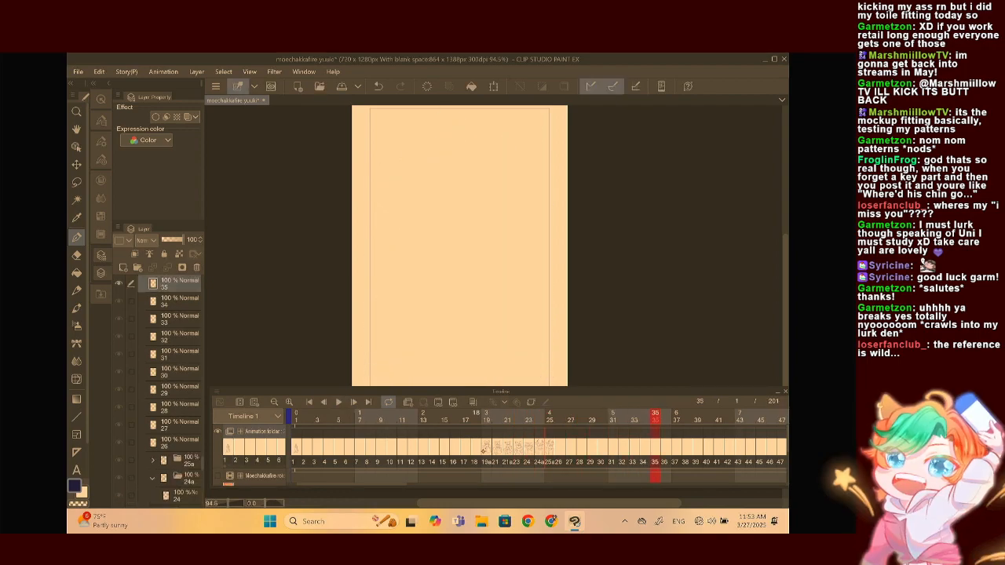
click(485, 450)
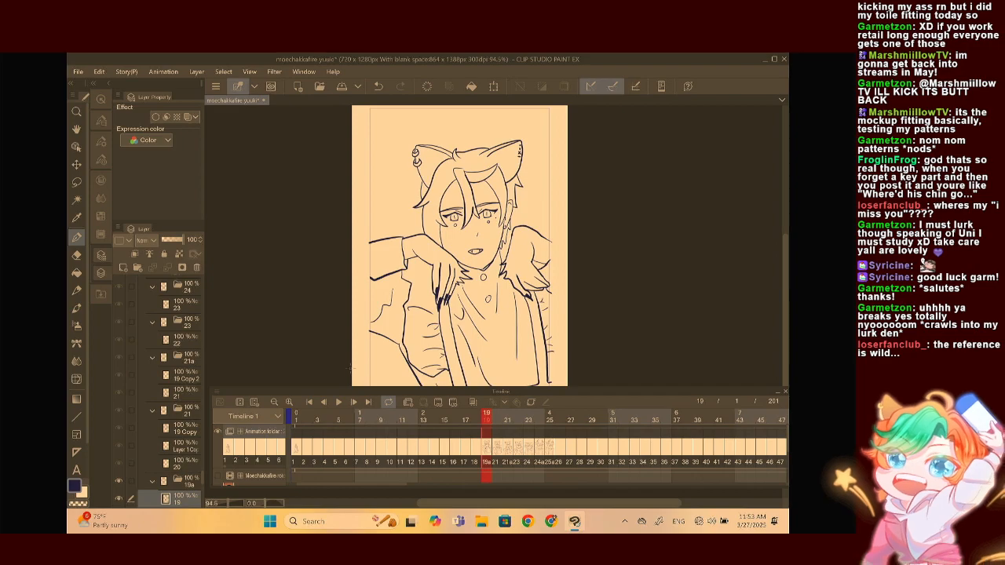
scroll(459, 245, down, 1)
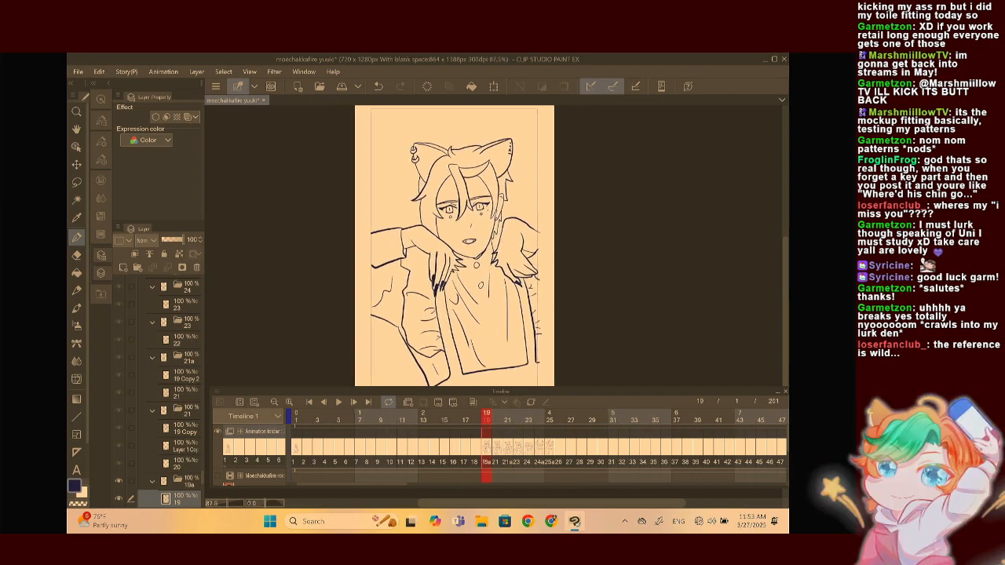
click(353, 401)
click(353, 402)
click(353, 401)
click(353, 402)
click(353, 402)
click(353, 402)
click(353, 401)
Review the drawings backwards from frame 25 towards frame 19, then return to frame 1
click(325, 401)
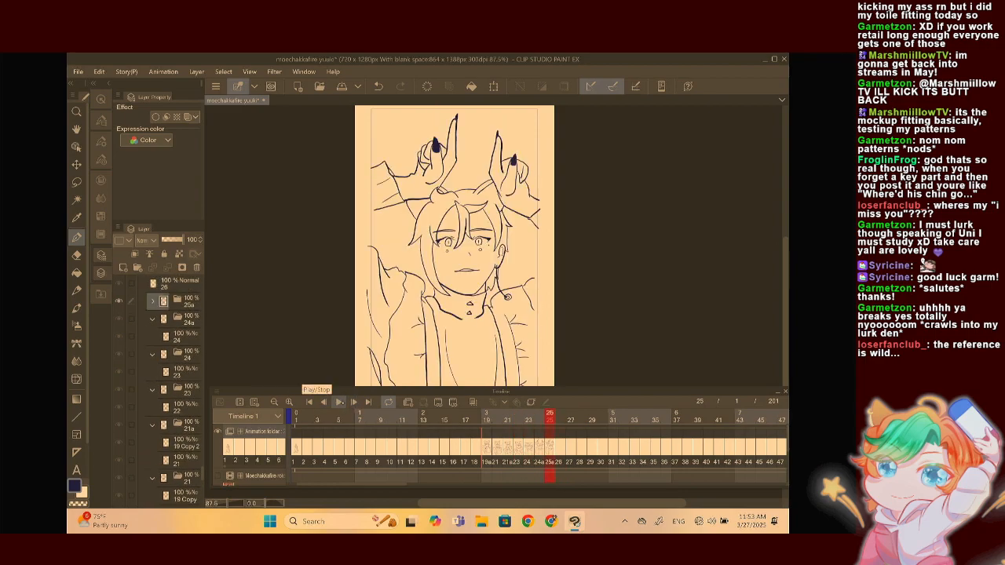
click(325, 401)
click(324, 401)
click(324, 401)
click(324, 401)
click(324, 401)
click(324, 401)
click(324, 401)
click(309, 402)
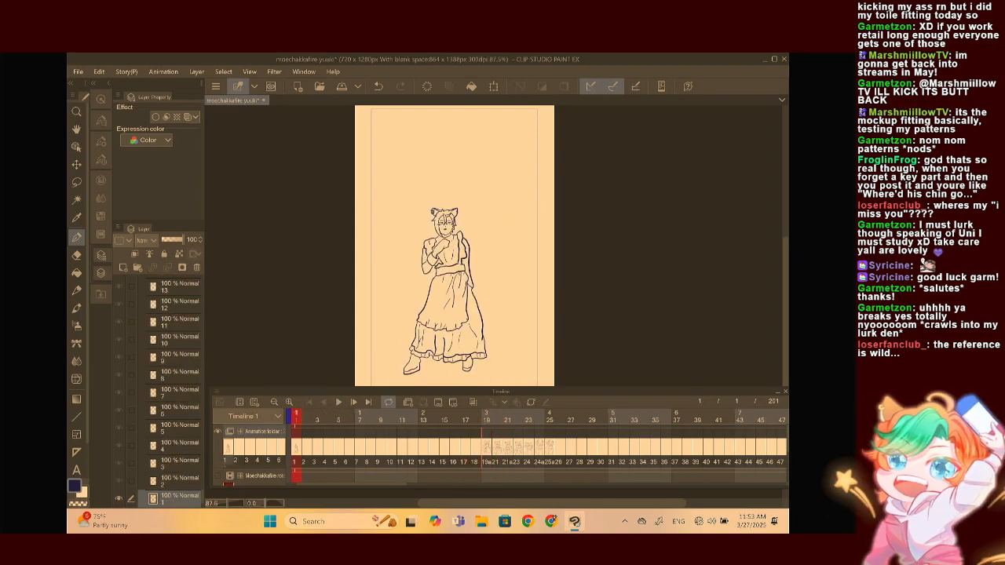
Move to frame 2 and show the rotoscope video again, framing the reference figure's upper body
scroll(480, 245, down, 1)
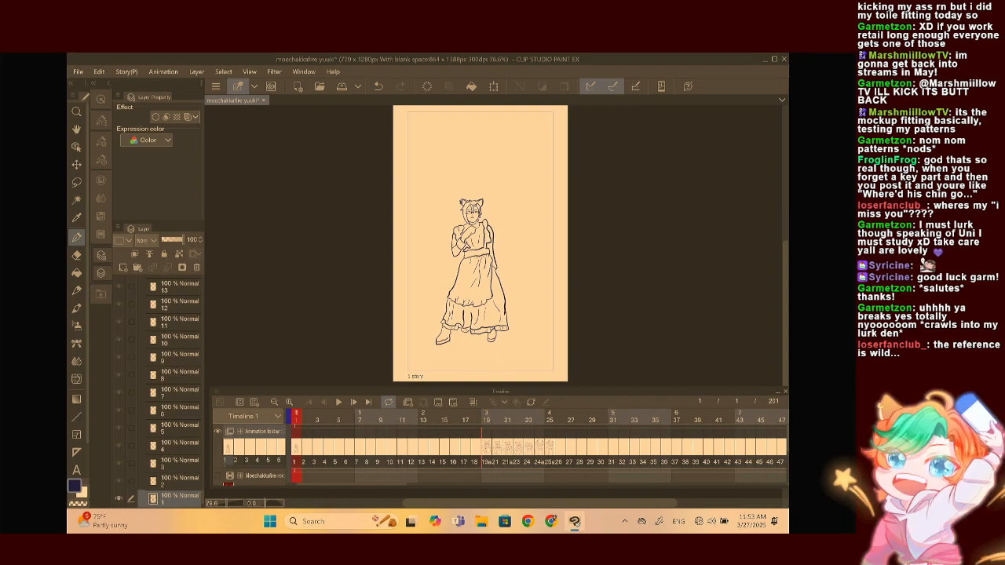
scroll(480, 245, up, 4)
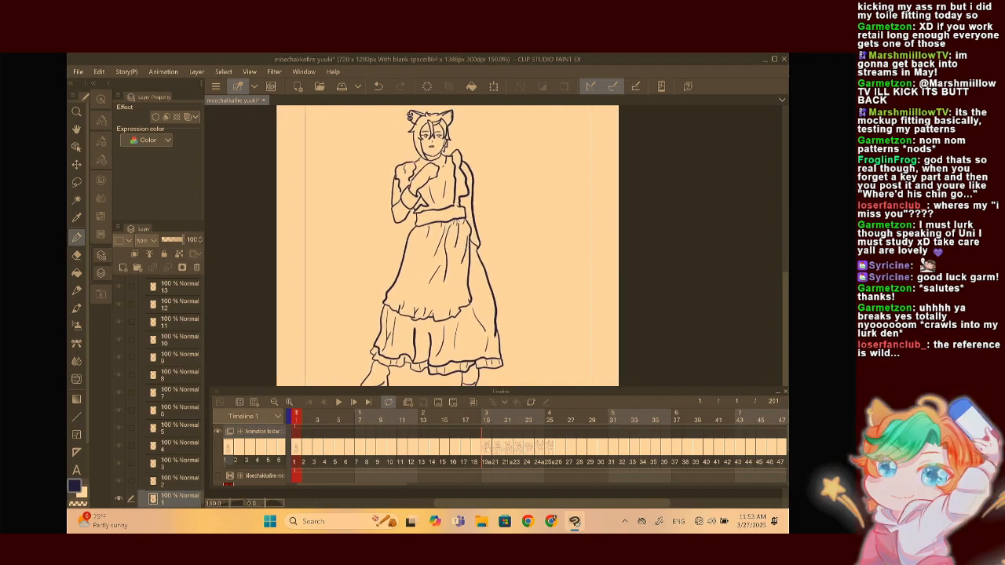
scroll(448, 244, up, 2)
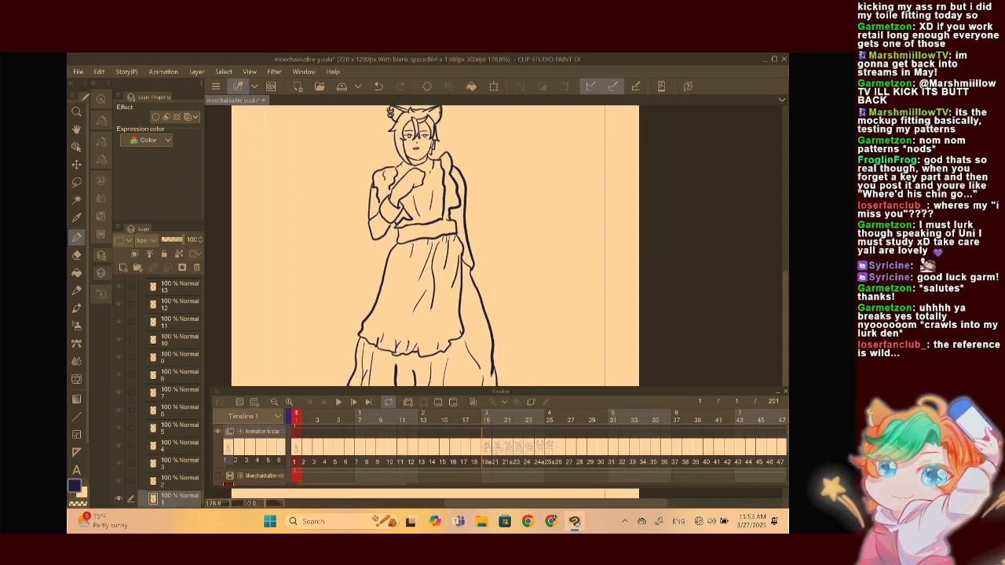
key(Right)
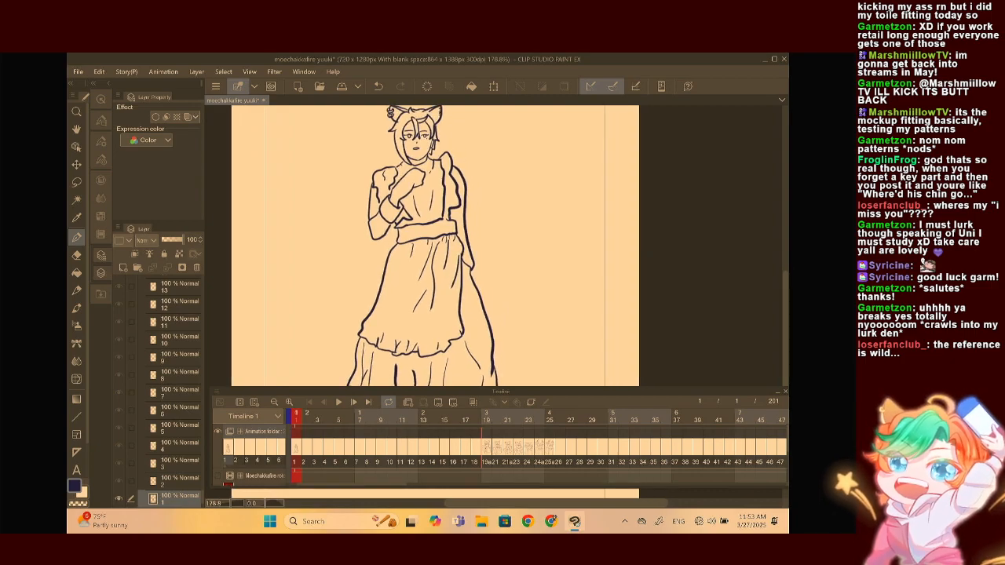
click(218, 475)
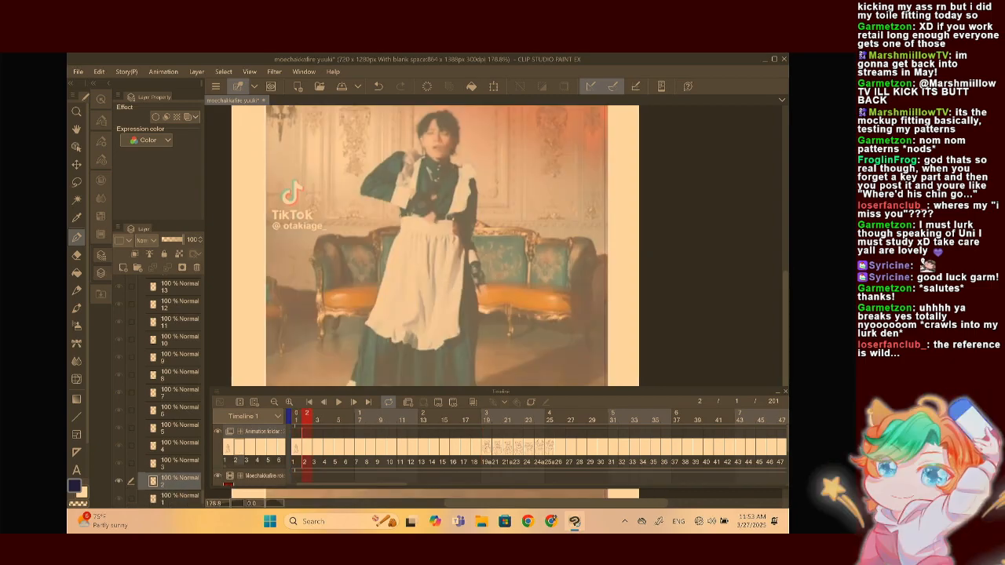
scroll(439, 244, down, 4)
scroll(447, 245, up, 3)
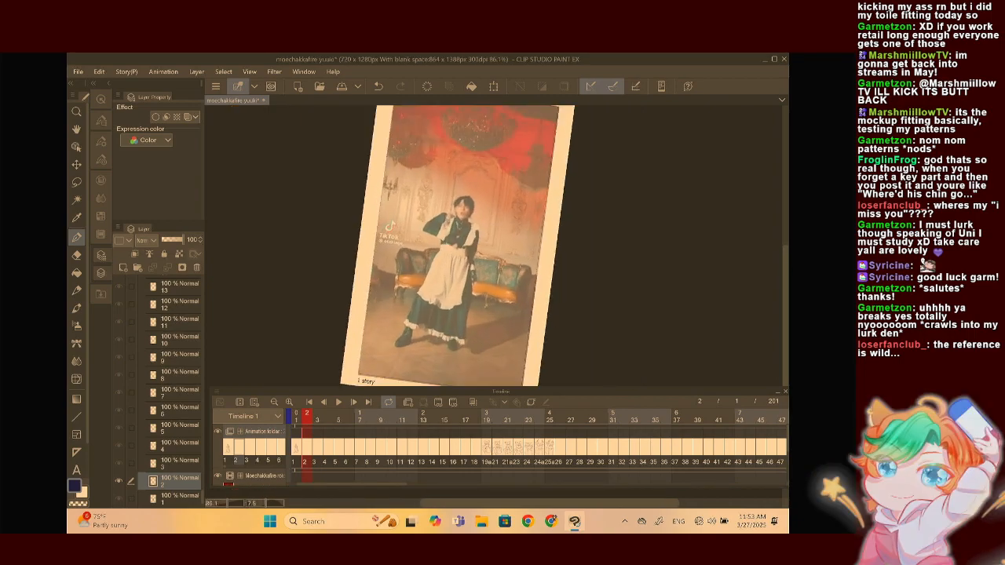
scroll(444, 228, up, 3)
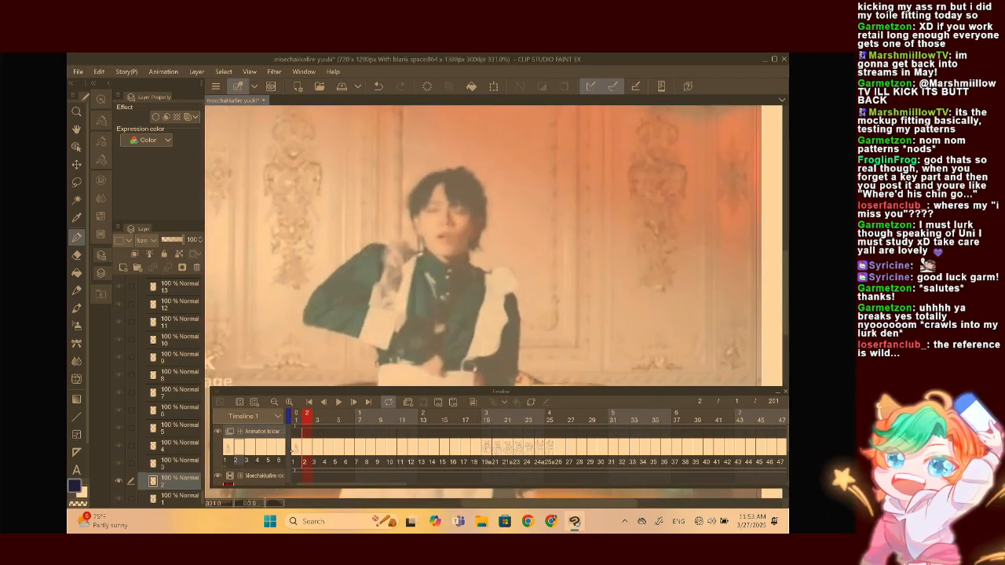
Compare the face drawn on frame 1 with the reference face on frame 2, ending on frame 2 in close-up
click(299, 444)
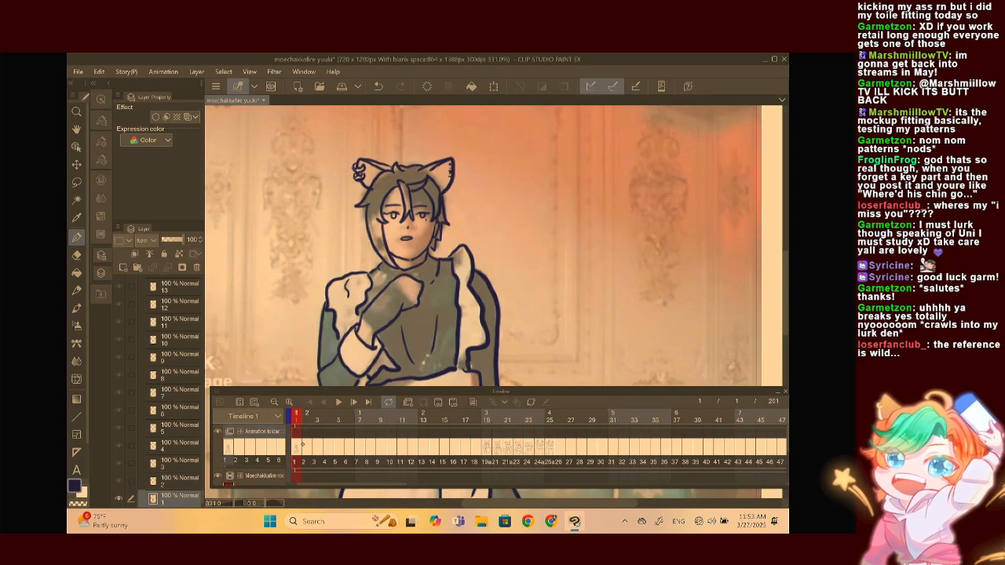
click(305, 445)
scroll(455, 251, up, 3)
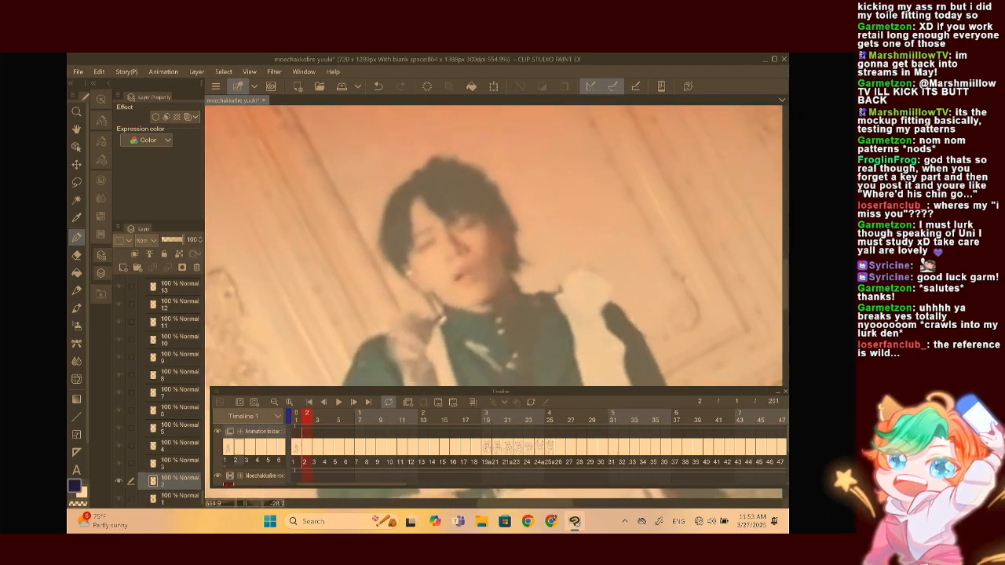
scroll(456, 225, up, 2)
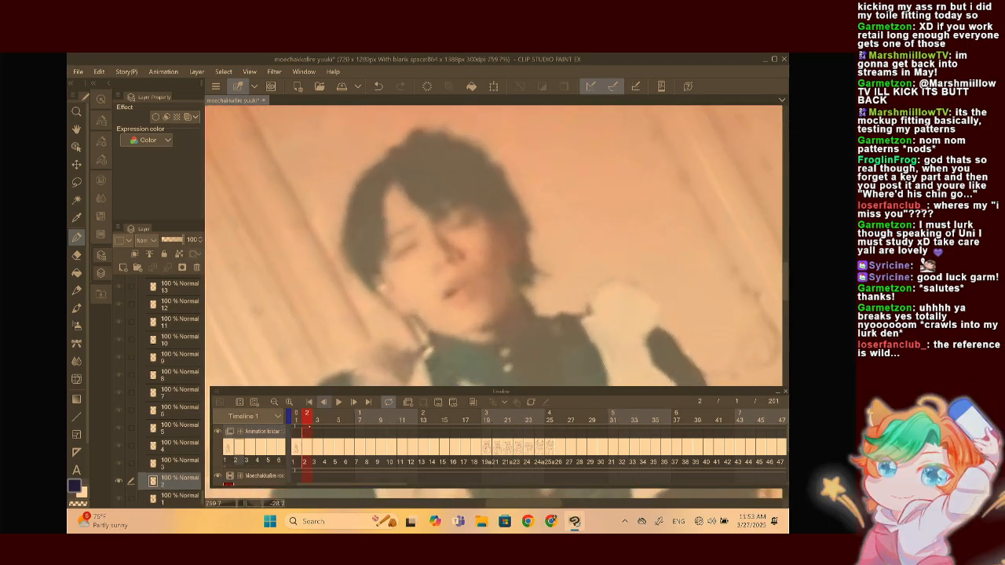
click(297, 445)
click(306, 445)
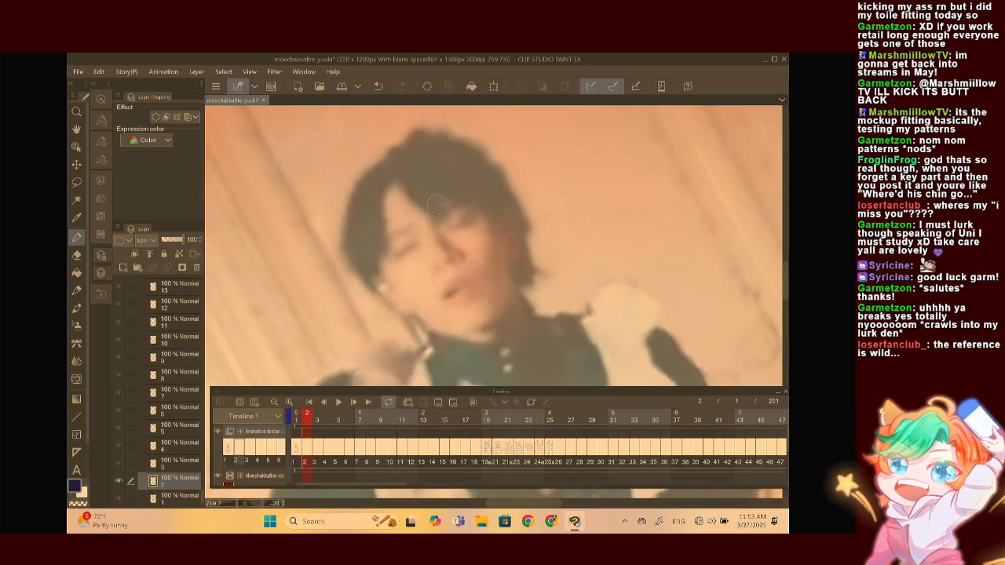
Draw both eyes with lash lines and irises, plus a slanted brow above each, over the reference face on frame 2
mouse_move(453, 230)
mouse_down()
mouse_move(482, 207)
mouse_move(471, 219)
mouse_up()
mouse_move(402, 250)
mouse_down()
mouse_move(422, 248)
mouse_move(411, 246)
mouse_move(402, 263)
mouse_move(424, 248)
mouse_move(393, 267)
mouse_move(408, 253)
mouse_move(416, 264)
mouse_move(469, 198)
mouse_up()
click(452, 216)
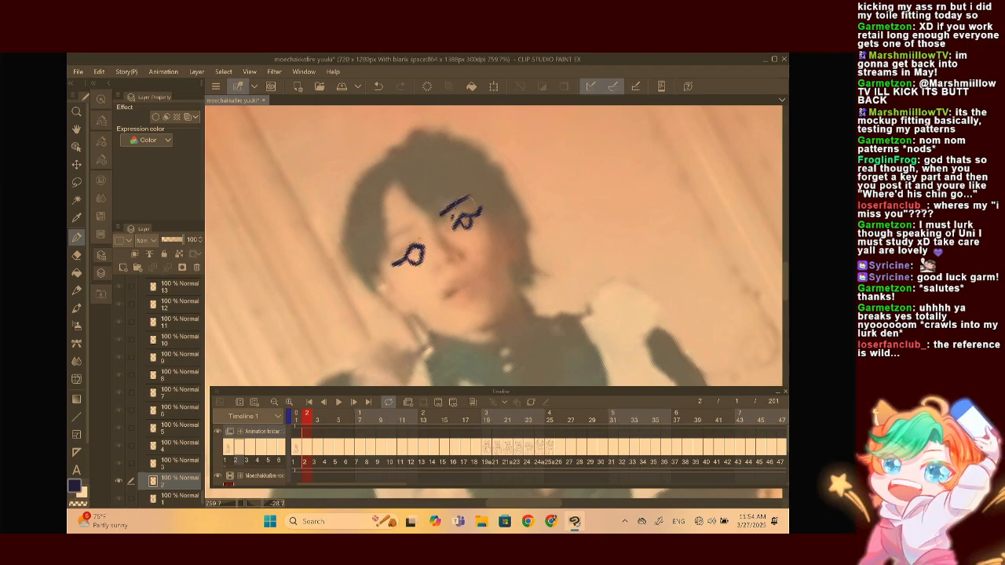
drag(415, 223, 391, 240)
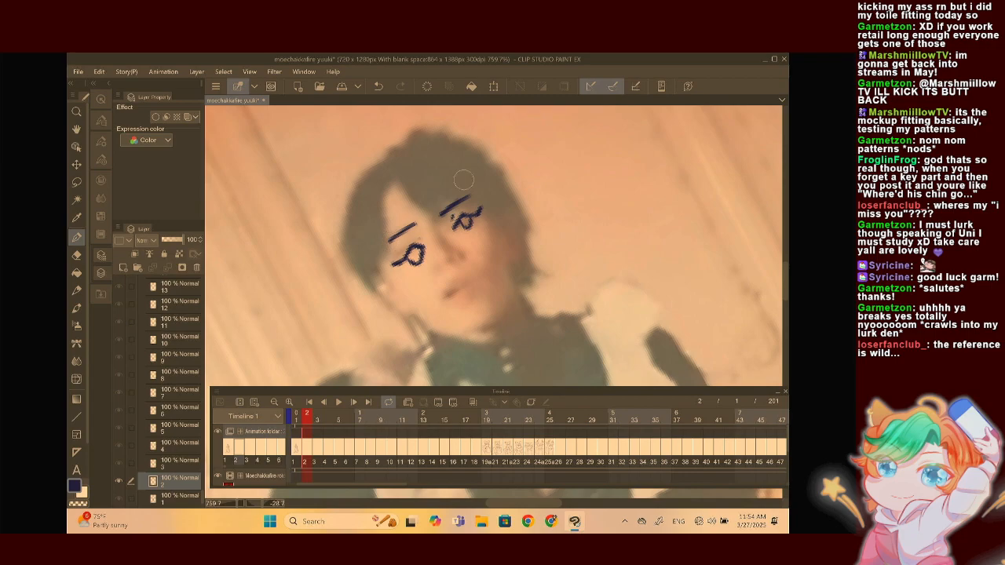
Erase the eye on the left side of the face on frame 2 and redraw its lash line and round iris
mouse_move(515, 148)
mouse_down()
mouse_move(559, 165)
mouse_move(557, 154)
mouse_up()
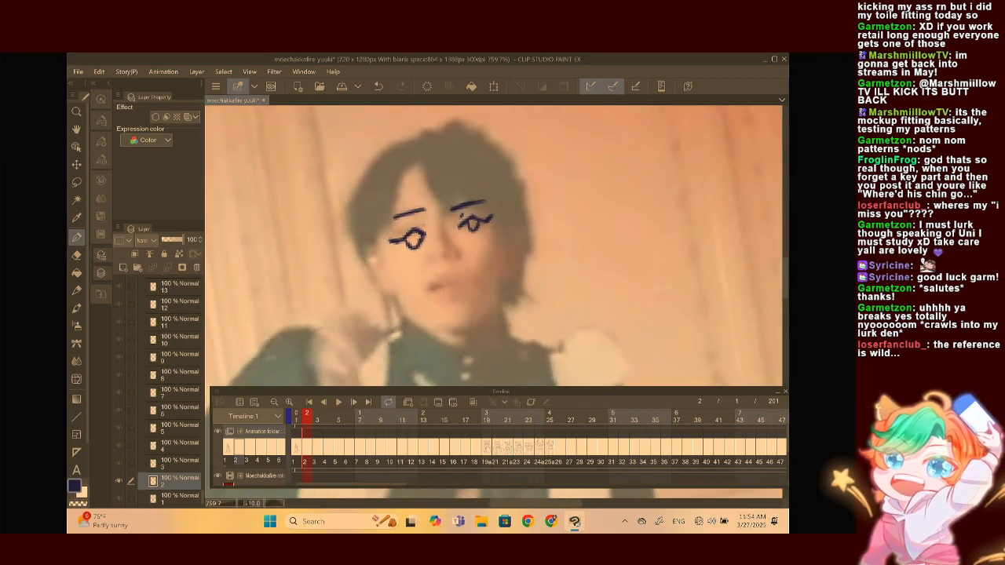
scroll(429, 198, up, 2)
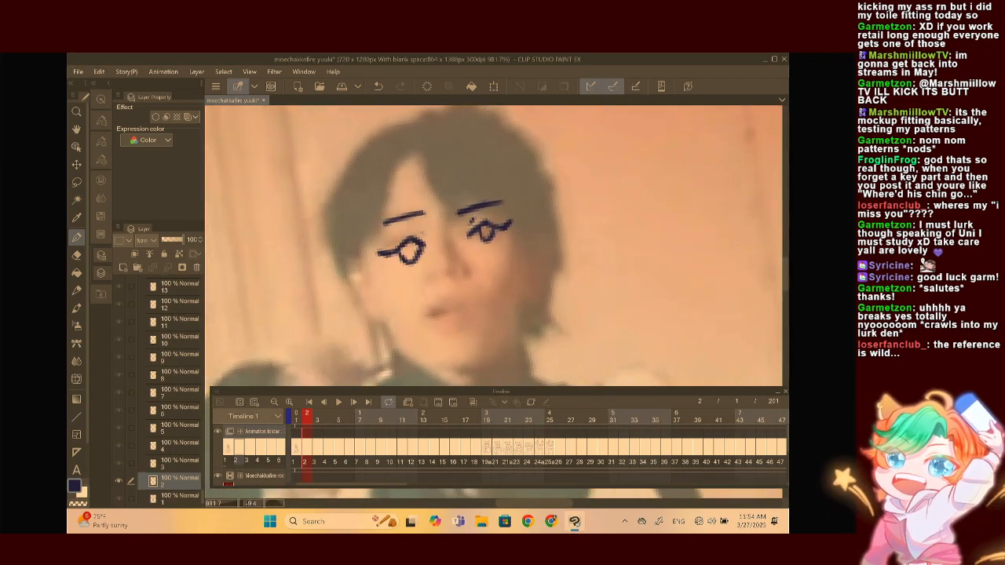
drag(396, 267, 383, 250)
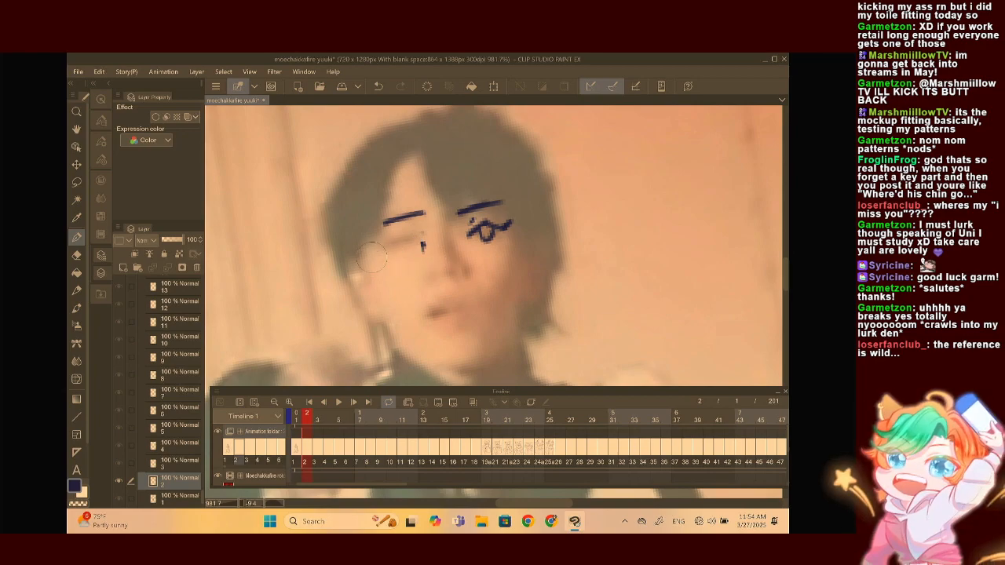
mouse_move(430, 286)
mouse_down()
mouse_move(467, 290)
mouse_move(475, 277)
mouse_up()
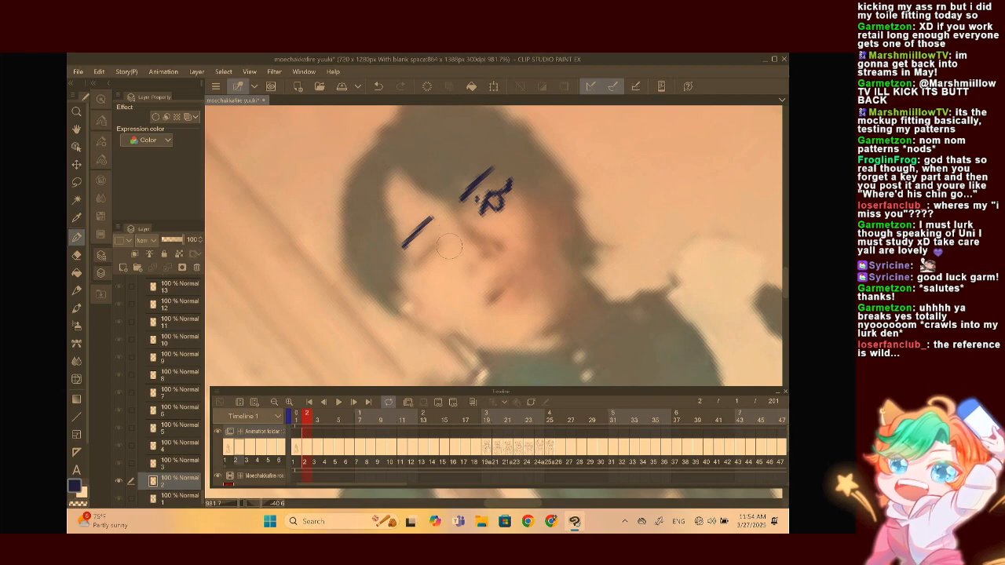
mouse_move(451, 244)
mouse_down()
mouse_move(436, 246)
mouse_move(429, 263)
mouse_up()
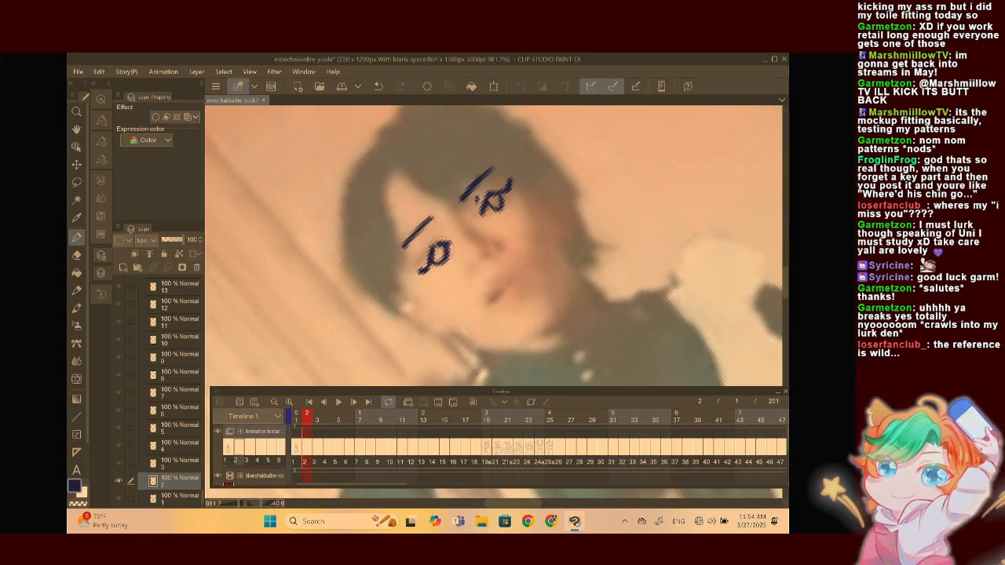
Add a small nose dot and a beauty mark below the outer corner of the right-hand eye on frame 2
scroll(487, 181, up, 2)
click(457, 257)
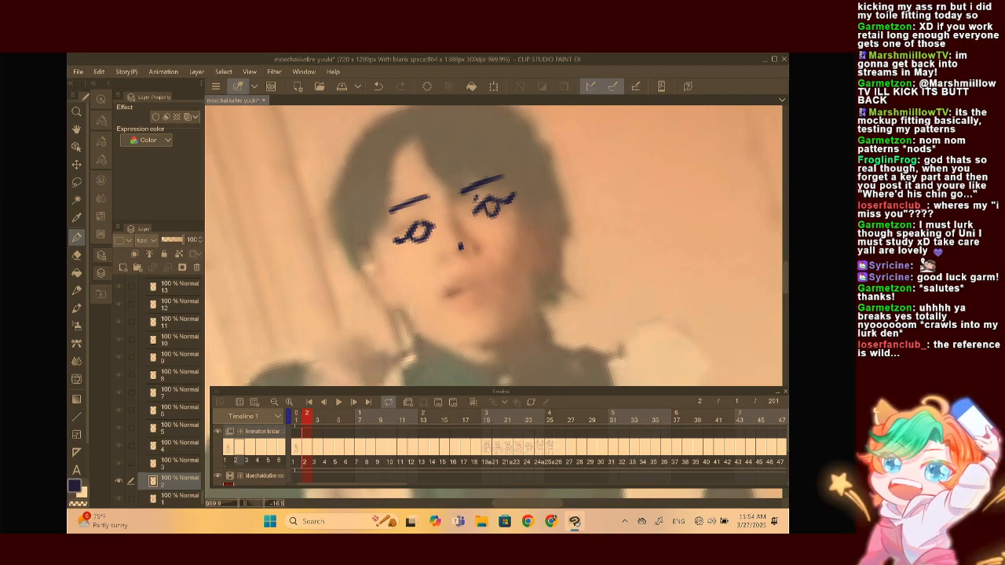
scroll(495, 245, up, 3)
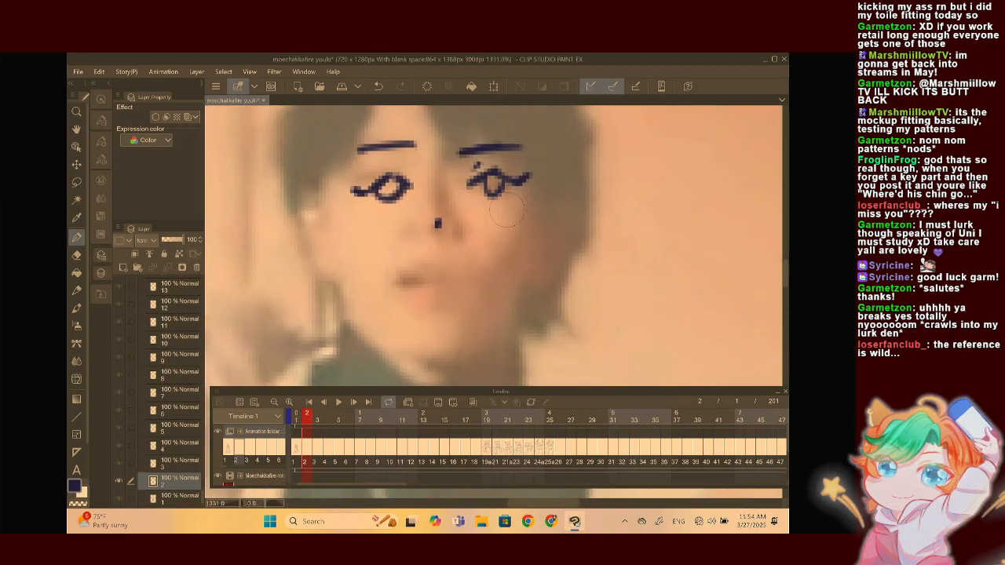
click(512, 208)
Draw the mouth over the reference lips on frame 2 as a short thick line, checking it against frame 1
scroll(495, 245, down, 3)
scroll(564, 283, up, 1)
drag(471, 264, 487, 253)
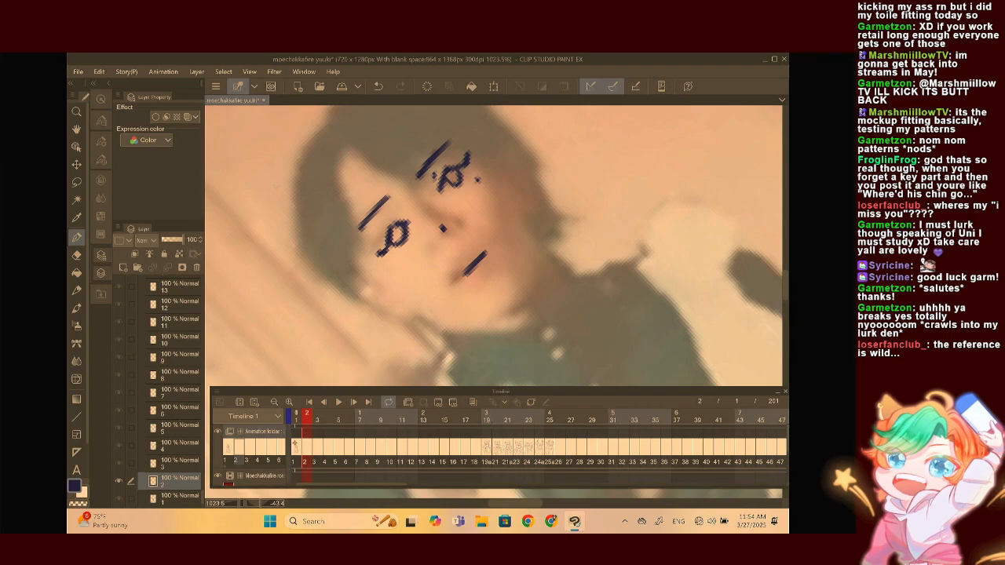
key(Left)
key(Right)
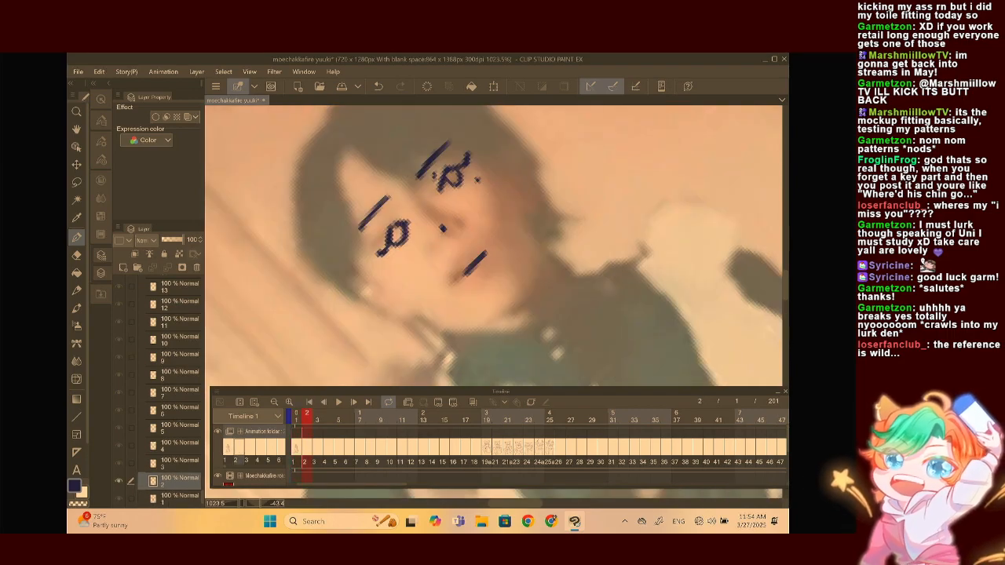
key(ctrl+z)
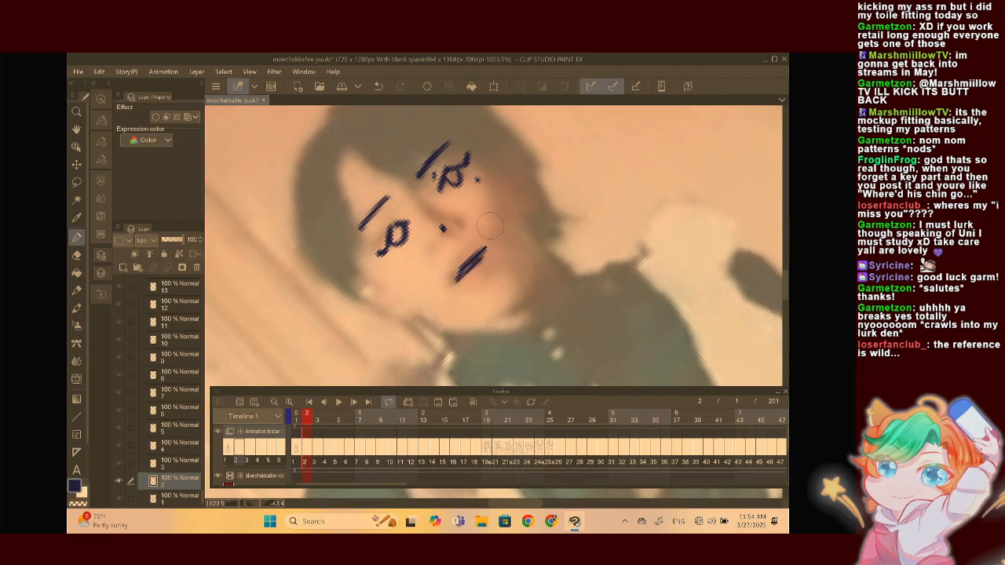
Draw a pupil inside each iris on frame 2
scroll(490, 225, down, 3)
scroll(490, 225, up, 1)
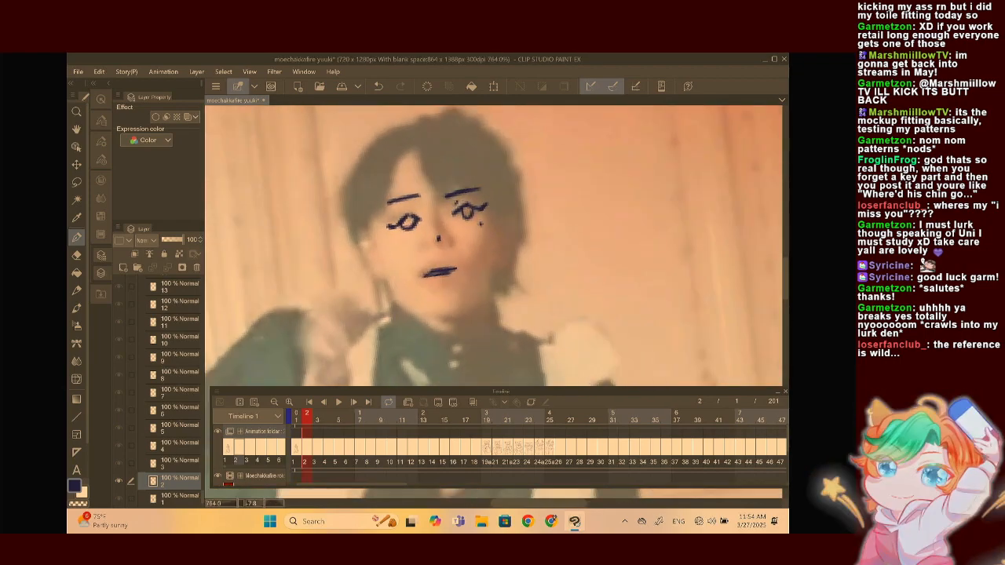
scroll(480, 227, up, 4)
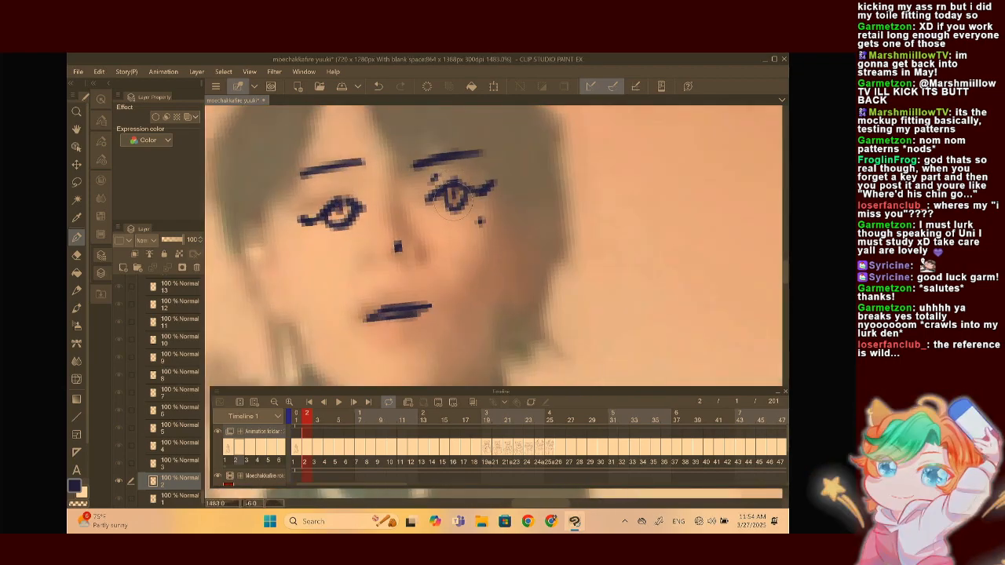
scroll(502, 228, down, 5)
scroll(502, 228, up, 2)
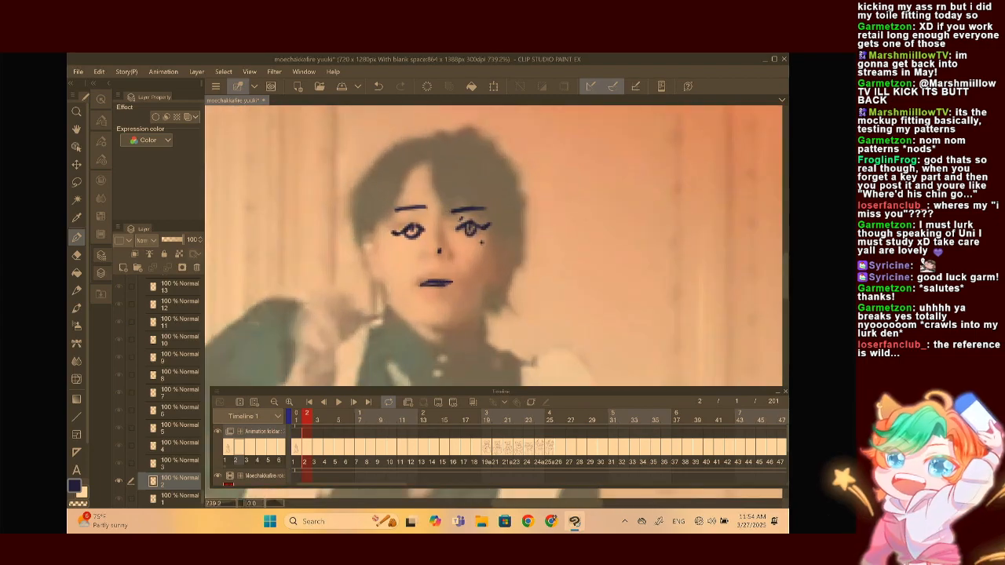
mouse_move(437, 159)
mouse_down()
mouse_move(463, 217)
mouse_move(462, 160)
mouse_up()
click(378, 86)
click(378, 86)
click(379, 86)
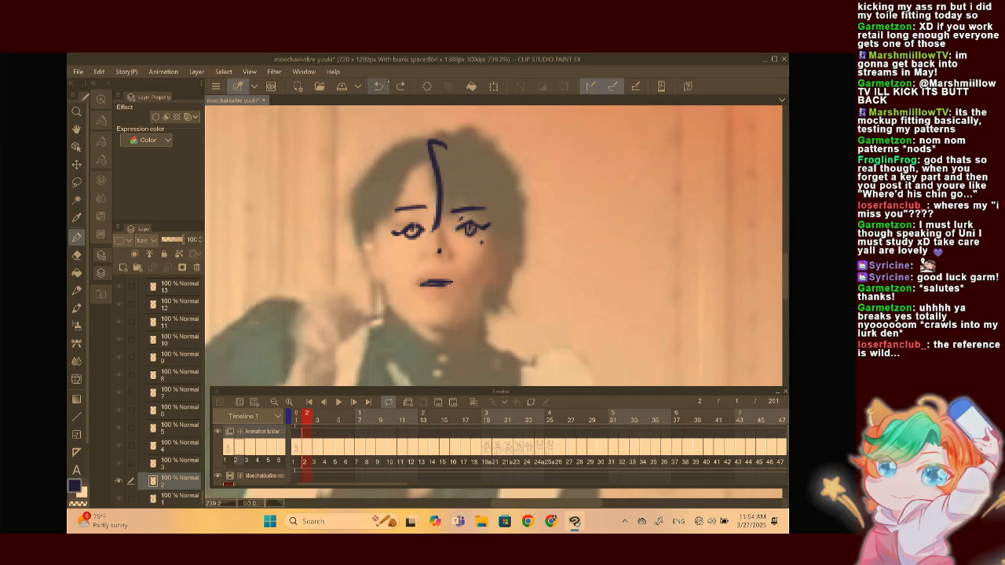
click(378, 86)
Draw the pointed central bang falling between the eyes, with a curved tuft flicking up at the top of the head
mouse_move(425, 149)
mouse_down()
mouse_move(425, 245)
mouse_move(451, 201)
mouse_move(443, 154)
mouse_up()
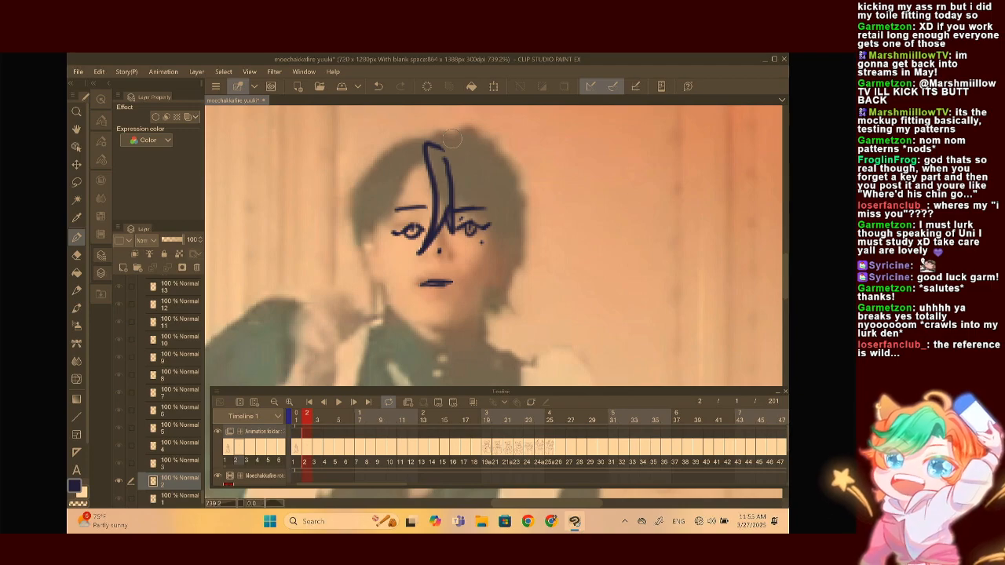
scroll(440, 196, up, 4)
mouse_move(375, 193)
mouse_down()
mouse_move(422, 171)
mouse_move(441, 125)
mouse_move(398, 217)
mouse_up()
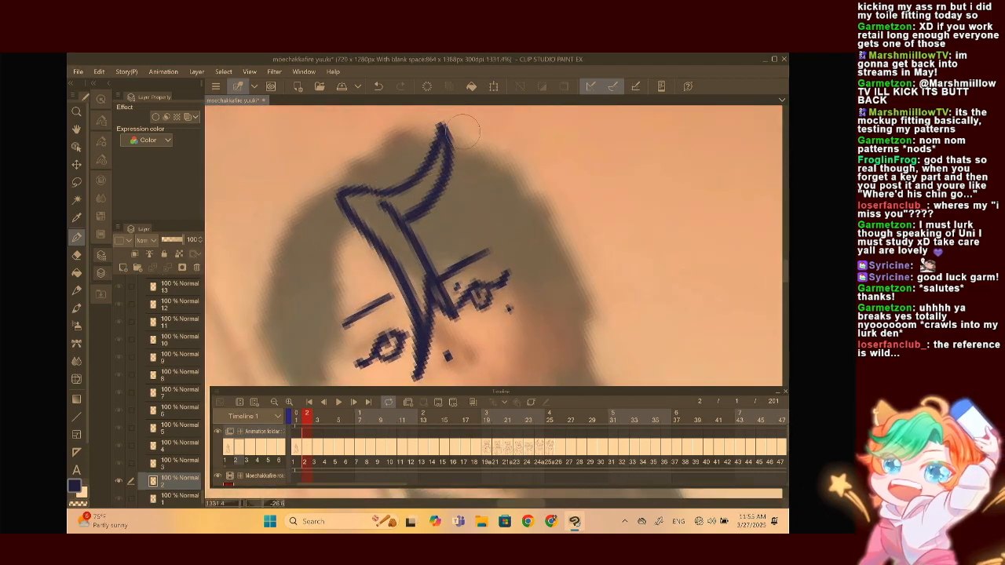
Draw the curved bang sweeping over the right-hand eye toward the cheek, redoing its outer line
scroll(462, 132, down, 3)
mouse_move(442, 163)
mouse_down()
mouse_move(466, 226)
mouse_move(440, 263)
mouse_move(453, 253)
mouse_move(467, 173)
mouse_move(493, 177)
mouse_move(462, 251)
mouse_up()
key(ctrl+z)
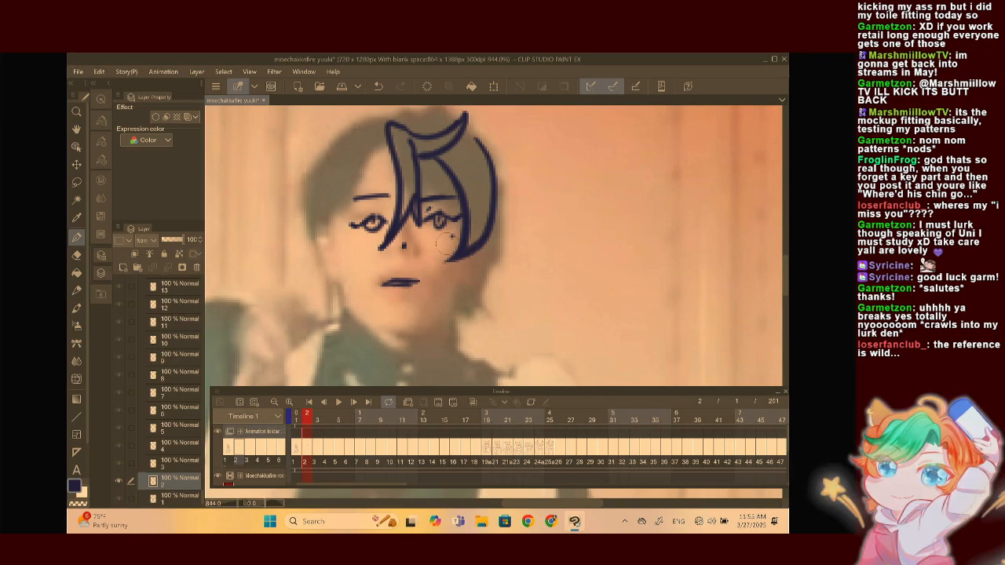
key(ctrl+z)
mouse_move(474, 143)
mouse_down()
mouse_move(486, 167)
mouse_move(482, 235)
mouse_move(454, 236)
mouse_move(491, 186)
mouse_move(478, 153)
mouse_up()
key(ctrl+z)
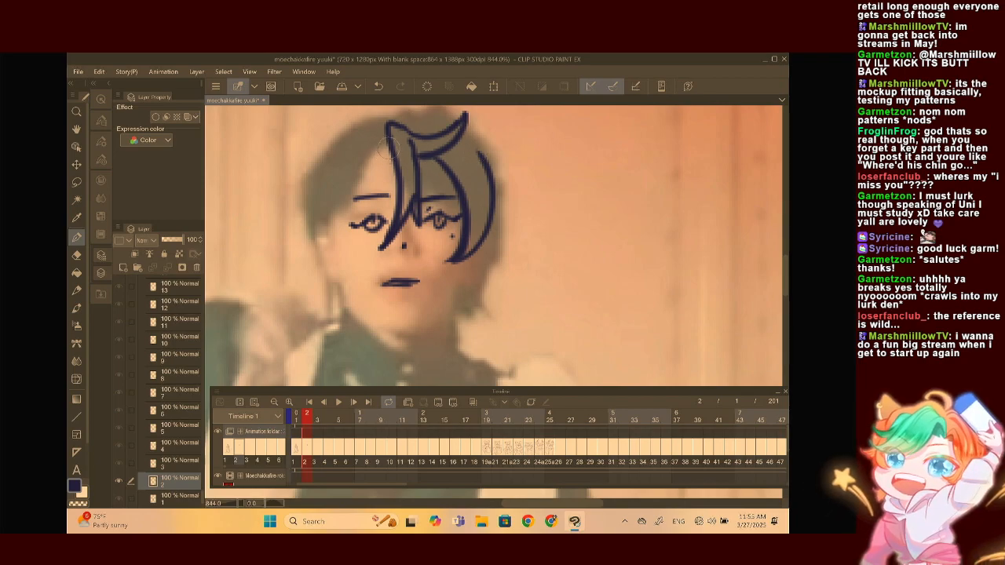
Draw the bang curving past the left-hand eye, along with the crown outline and a small curled strand on top
drag(385, 147, 359, 251)
mouse_move(398, 111)
mouse_down()
mouse_move(391, 178)
mouse_move(406, 207)
mouse_move(406, 193)
mouse_move(287, 279)
mouse_move(328, 267)
mouse_up()
drag(404, 259, 394, 198)
Draw a pointed tuft at the left side of the hair and a long side lock tapering down to the collar
drag(311, 200, 332, 118)
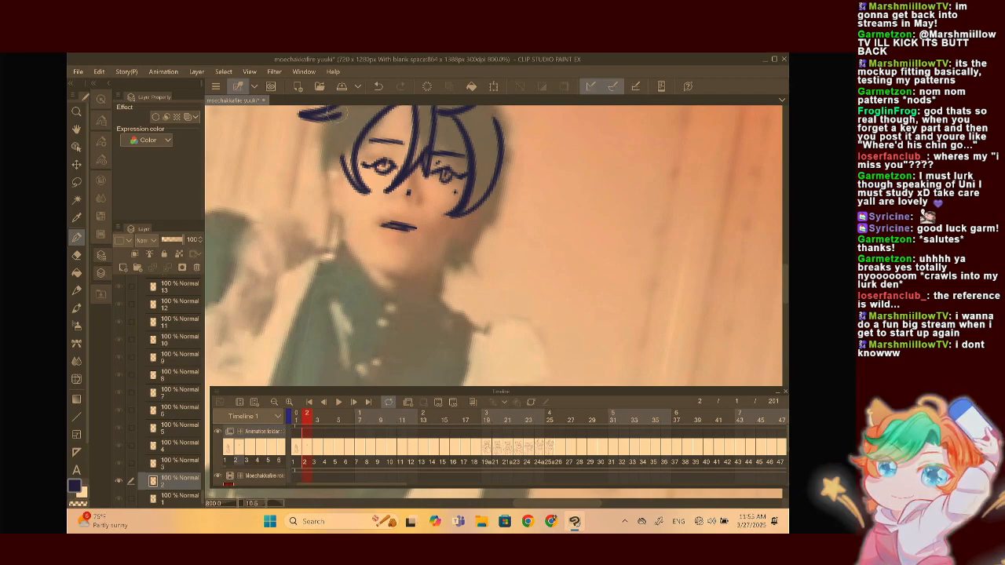
mouse_move(332, 117)
mouse_down()
mouse_move(309, 240)
mouse_move(339, 281)
mouse_up()
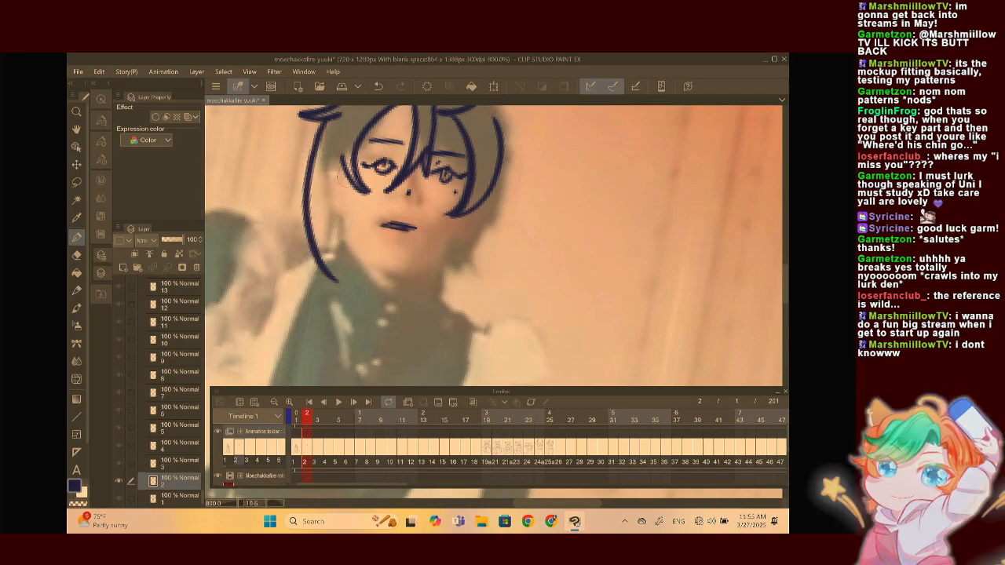
drag(356, 167, 342, 284)
mouse_move(358, 241)
mouse_down()
mouse_move(355, 258)
mouse_move(318, 268)
mouse_up()
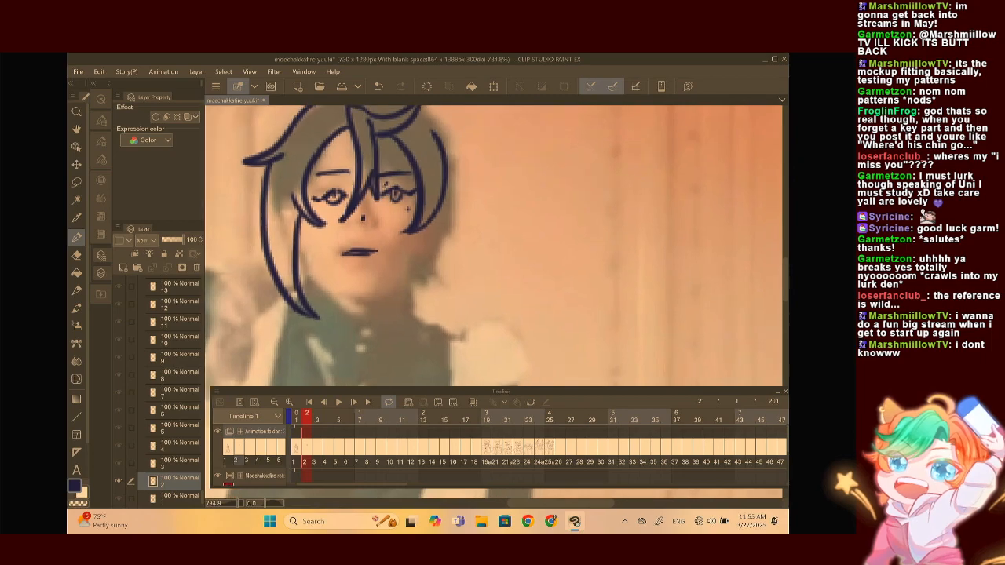
Draw the ear below the right-hand bang and outline the jaw and chin between the ear and the long side lock
drag(438, 212, 419, 257)
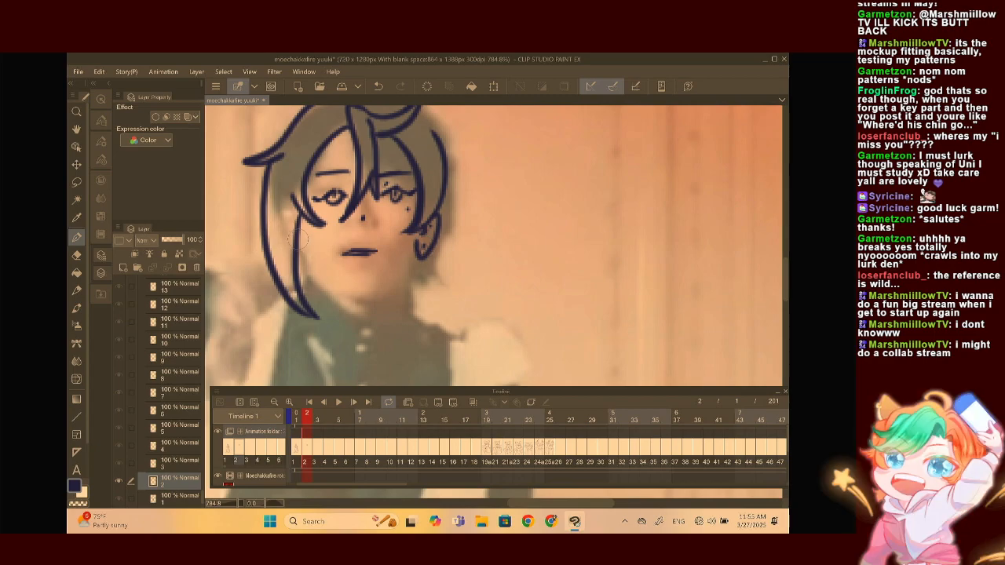
drag(300, 239, 341, 285)
click(377, 86)
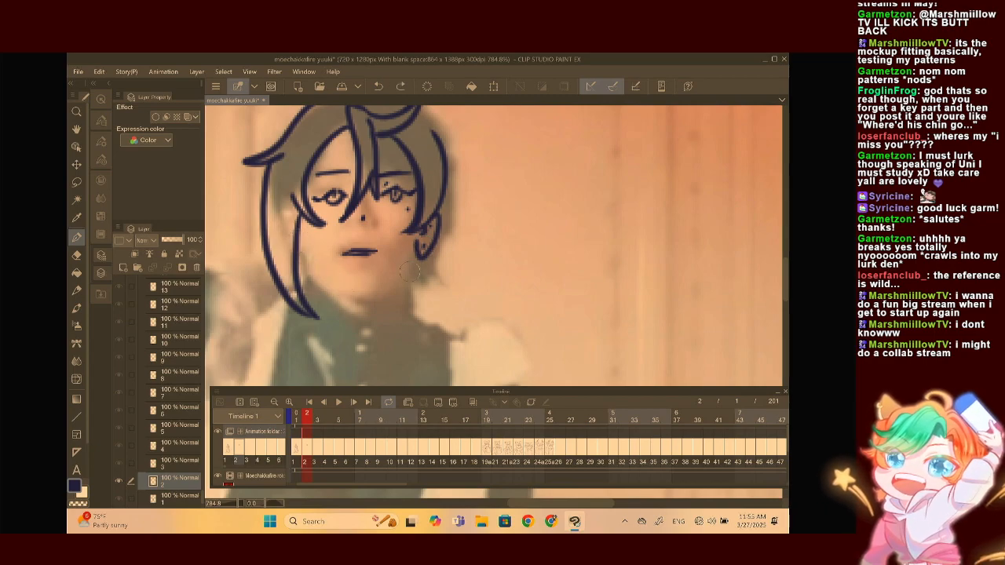
drag(408, 248, 378, 291)
scroll(374, 286, down, 4)
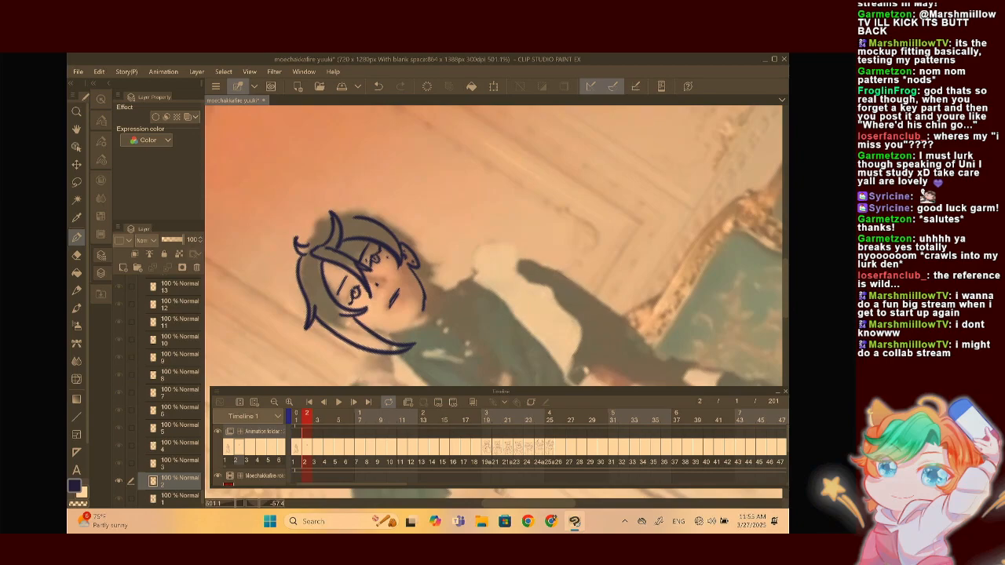
scroll(373, 259, up, 6)
mouse_move(428, 246)
mouse_down()
mouse_move(356, 297)
mouse_move(351, 282)
mouse_move(359, 289)
mouse_move(381, 278)
mouse_move(322, 302)
mouse_up()
Draw a long line hanging from the ear to the collar, ending in a small double ring
scroll(363, 217, down, 4)
scroll(362, 217, up, 4)
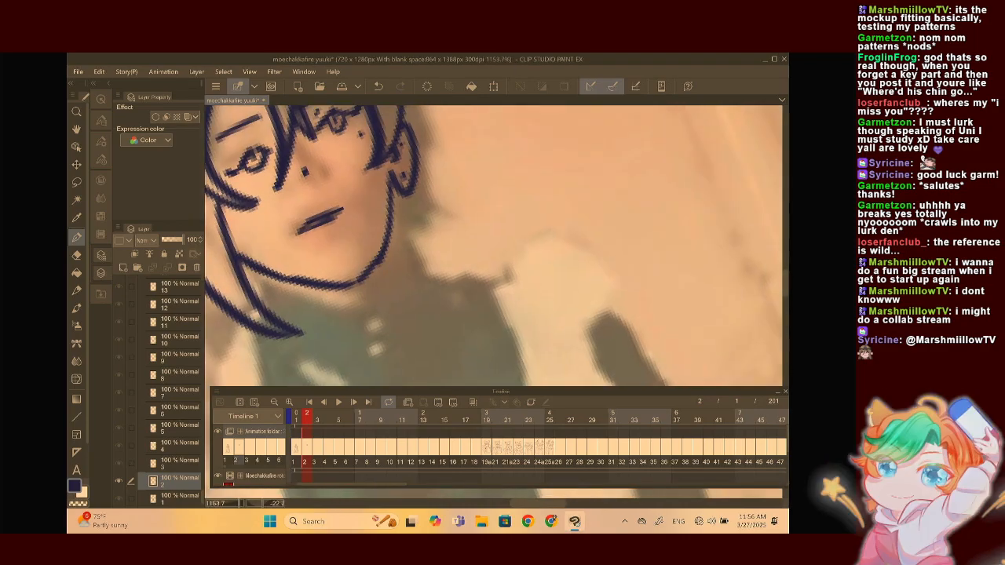
mouse_move(410, 182)
mouse_down()
mouse_move(402, 295)
mouse_move(428, 306)
mouse_up()
scroll(455, 267, down, 4)
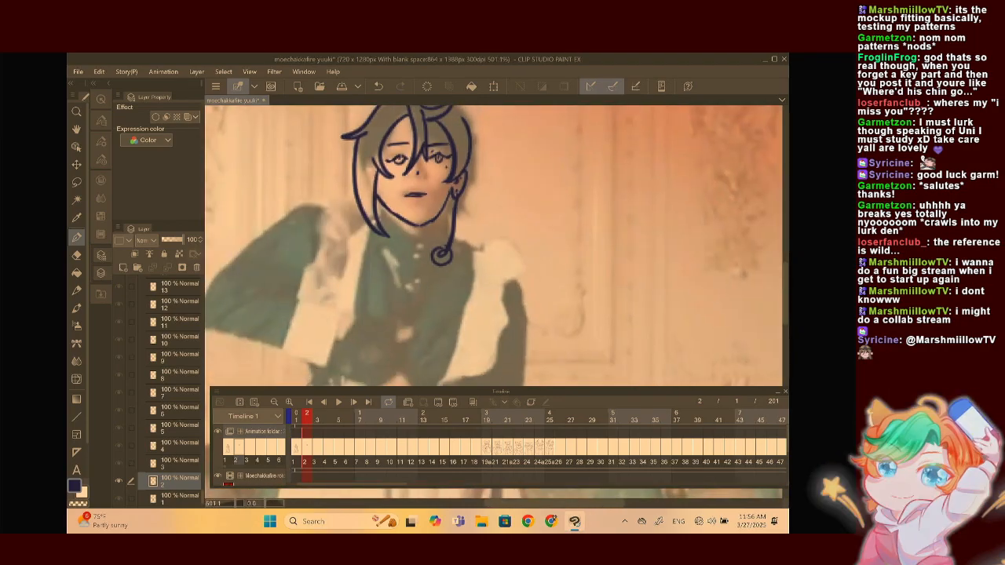
Extend the outer hair outline on the right side of the head up to the tip of the curved top tuft
scroll(440, 196, down, 3)
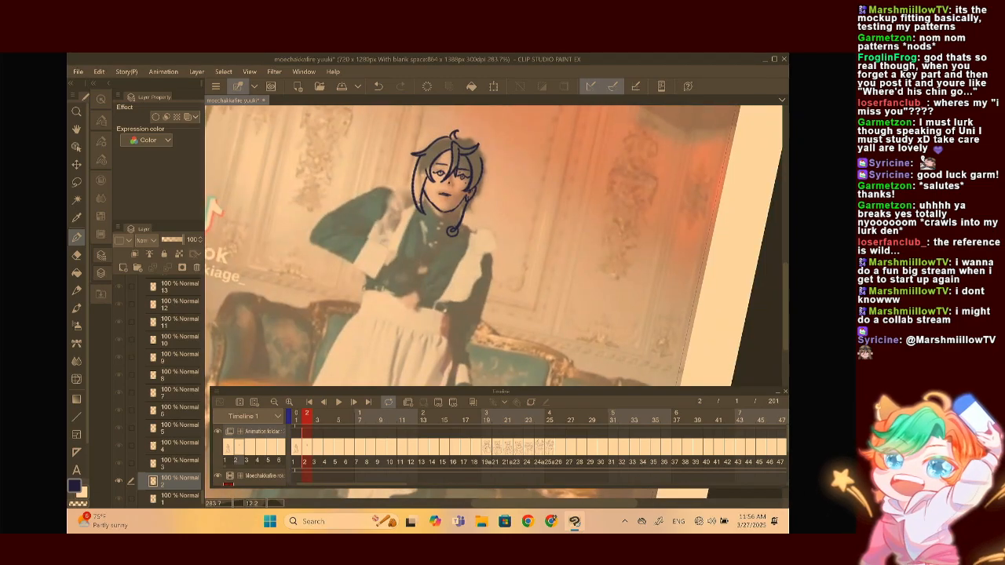
scroll(447, 180, up, 6)
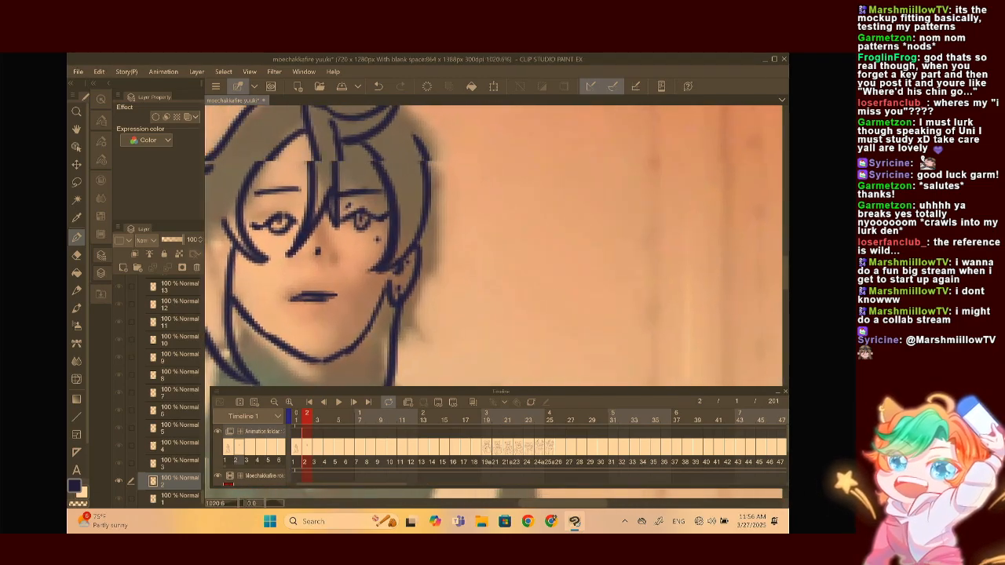
scroll(475, 222, down, 1)
scroll(502, 298, down, 1)
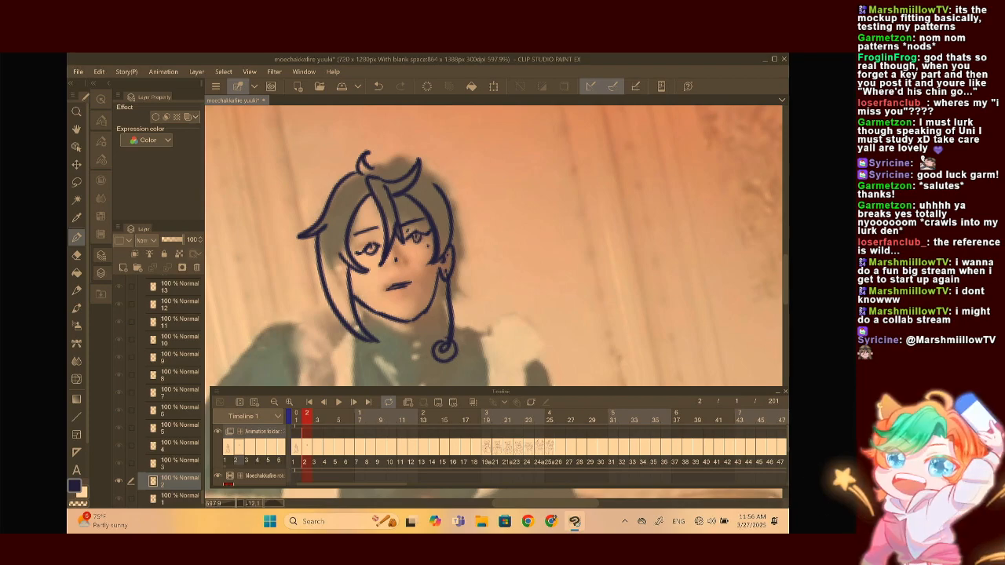
scroll(471, 236, up, 2)
scroll(471, 244, up, 2)
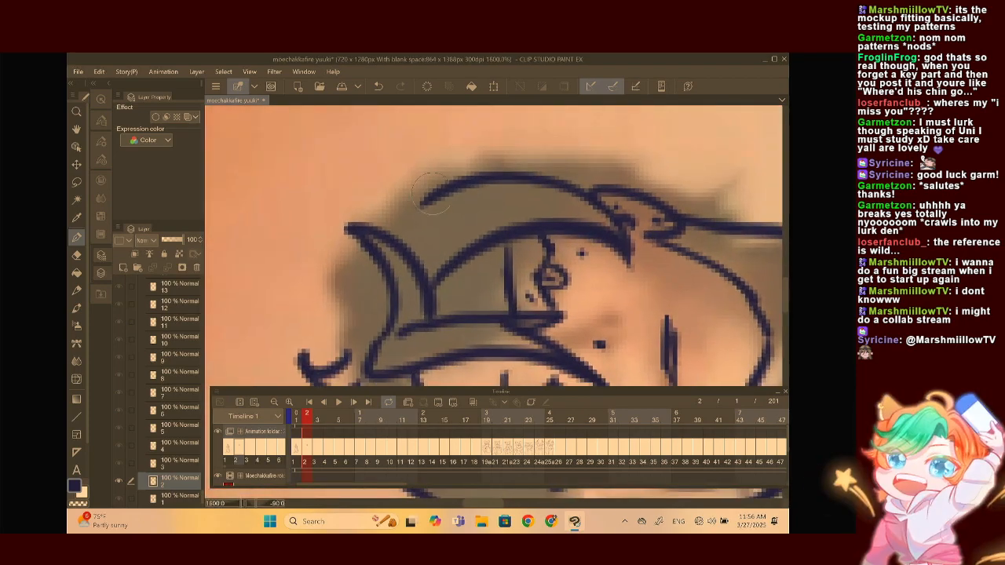
drag(467, 187, 393, 226)
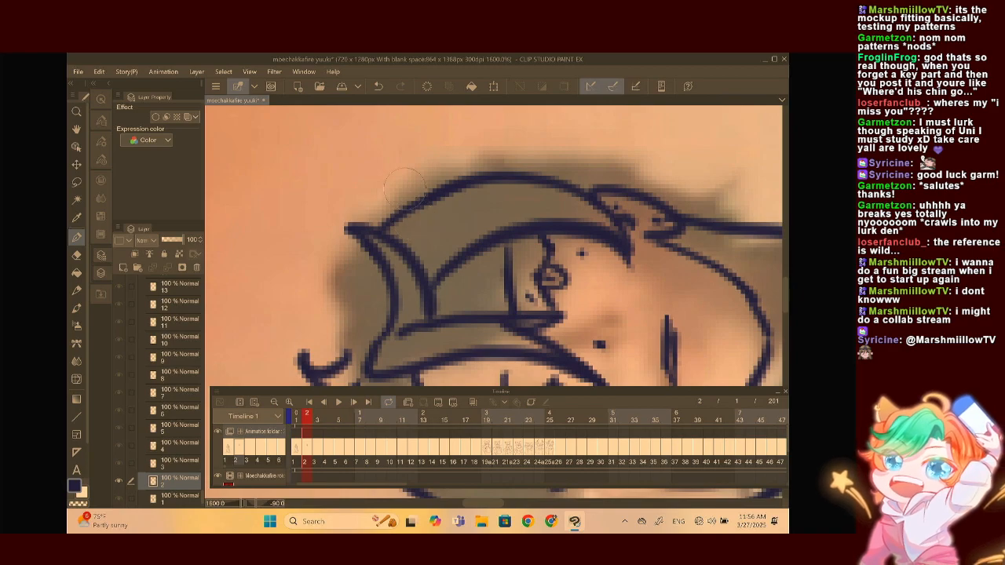
scroll(471, 243, down, 2)
scroll(471, 244, up, 1)
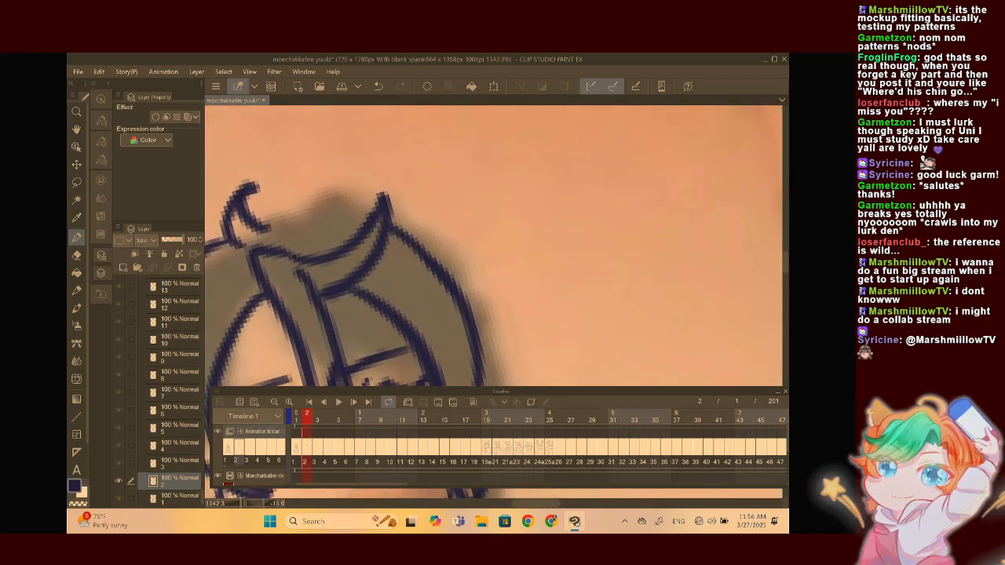
Draw a pointed cat ear on the right side of the head, with an inner fold line and short ticks along its outer edge
mouse_move(339, 206)
mouse_down()
mouse_move(464, 143)
mouse_move(476, 175)
mouse_move(463, 277)
mouse_up()
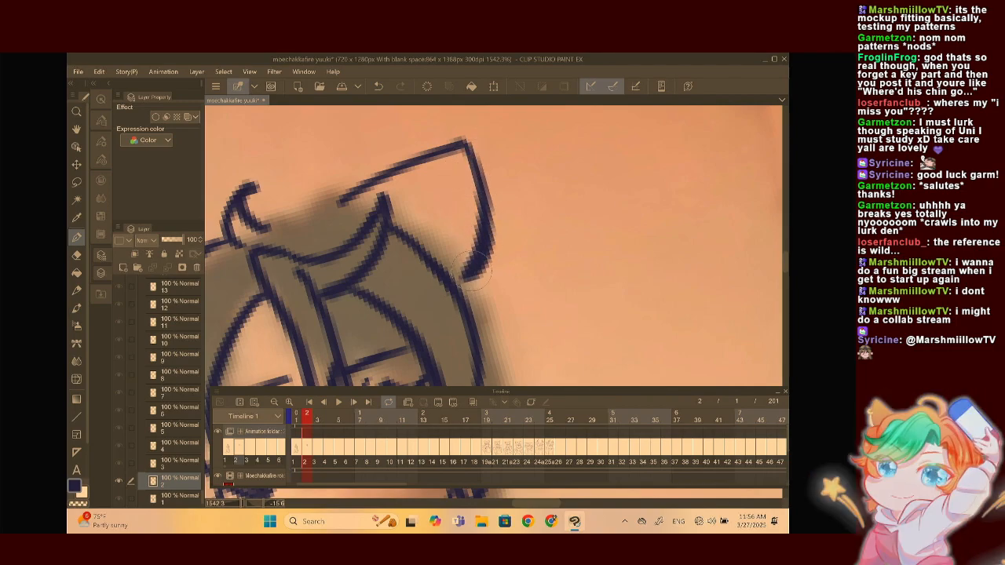
drag(373, 199, 448, 157)
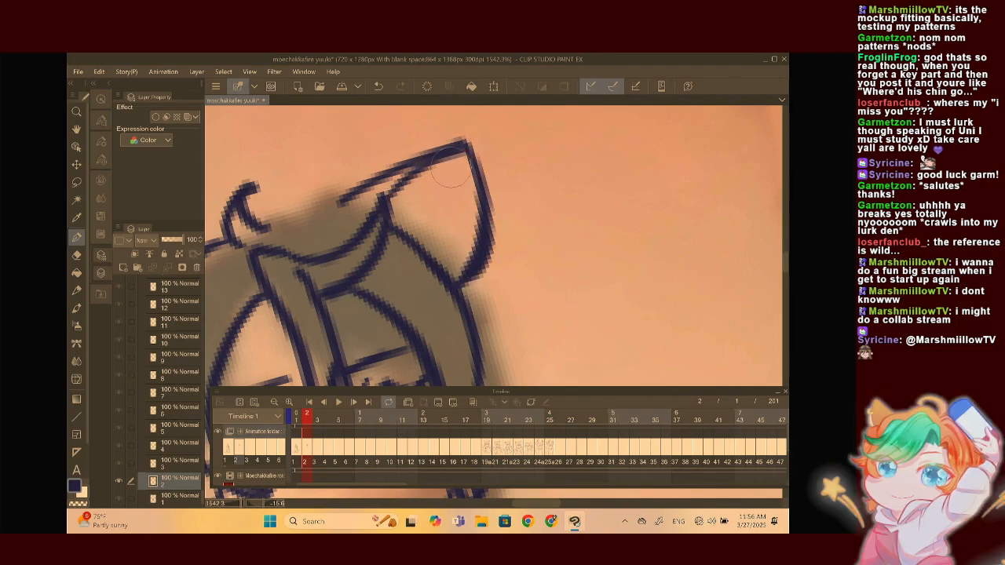
scroll(502, 188, down, 4)
scroll(502, 188, up, 5)
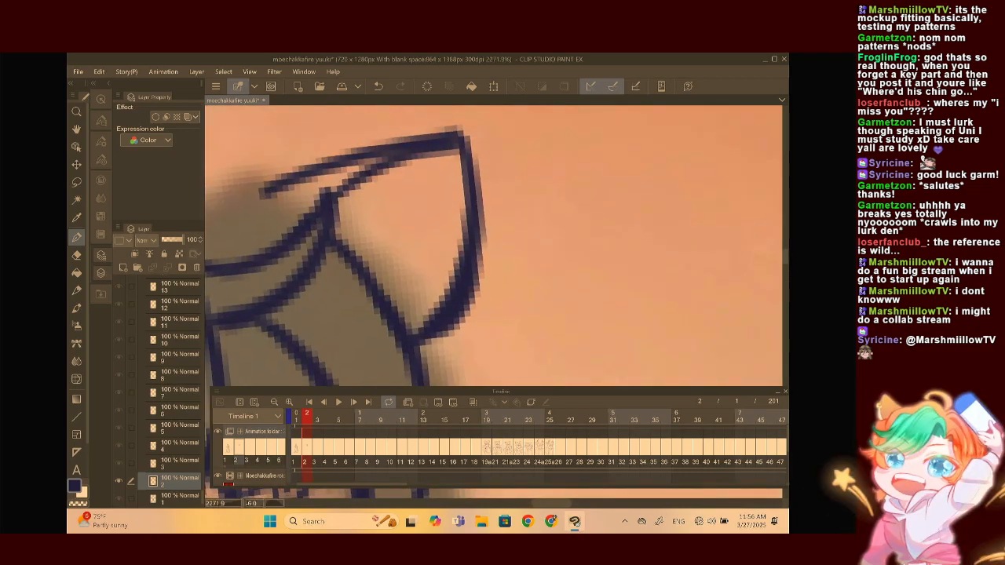
drag(454, 171, 463, 186)
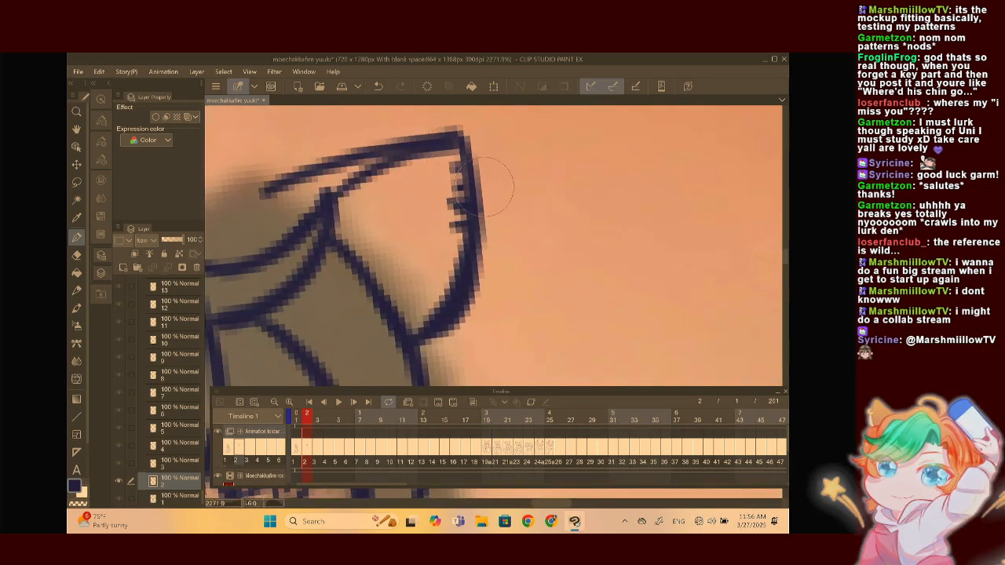
Draw the matching cat ear on the left side of the head, with an inner fold line and a small ring on its outer edge
scroll(463, 206, down, 3)
scroll(495, 243, down, 2)
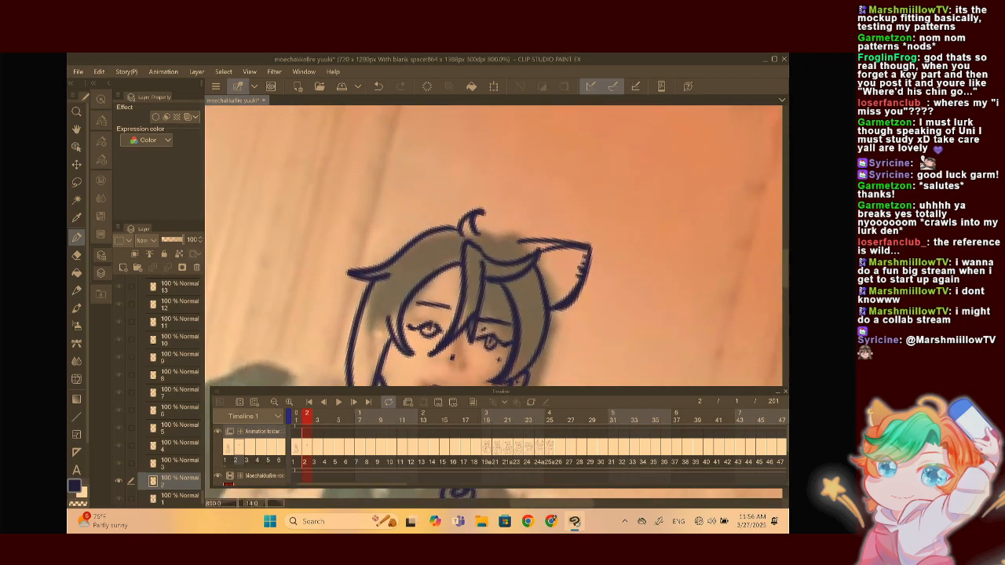
mouse_move(467, 213)
mouse_down()
mouse_move(410, 183)
mouse_move(390, 247)
mouse_up()
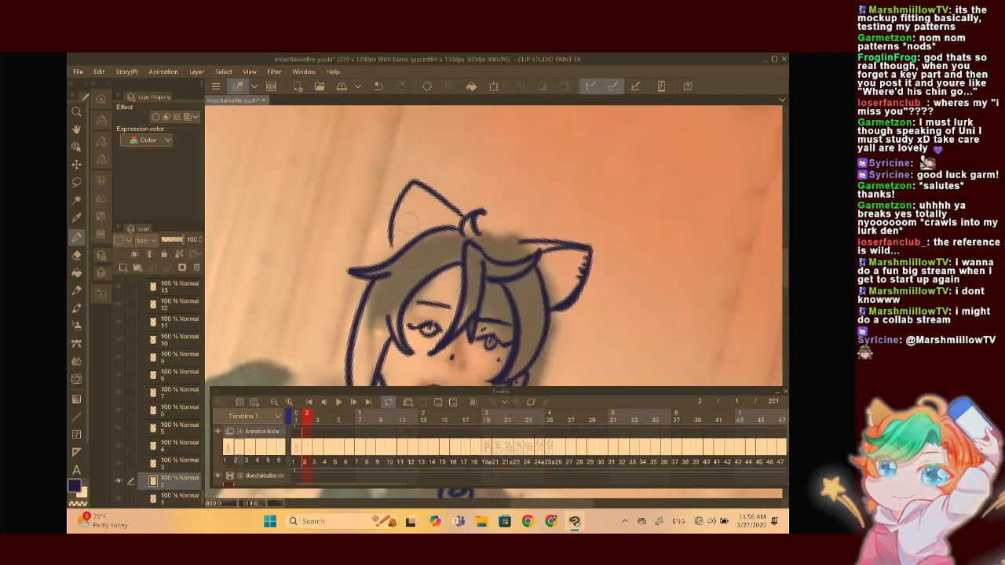
drag(414, 185, 449, 223)
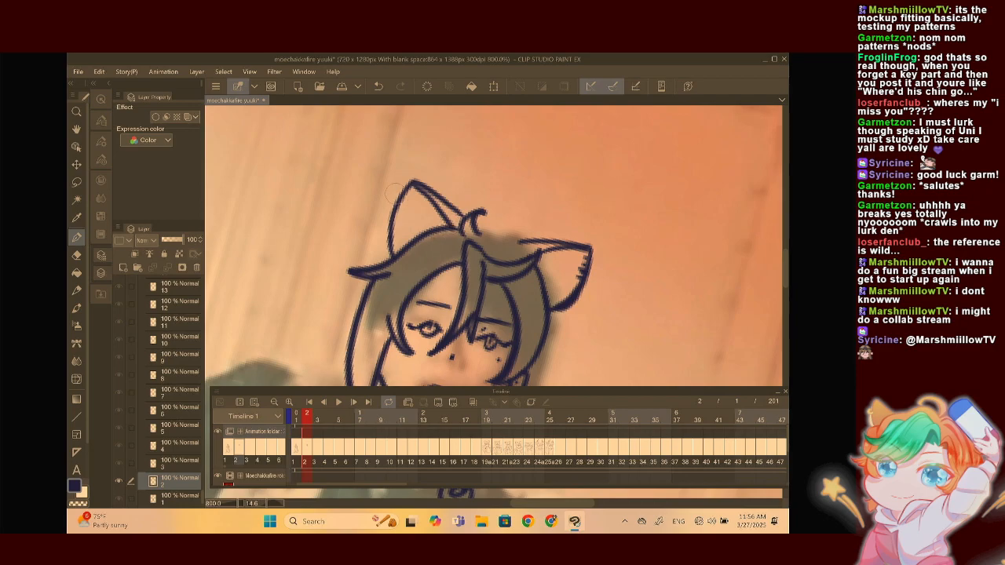
drag(392, 202, 410, 201)
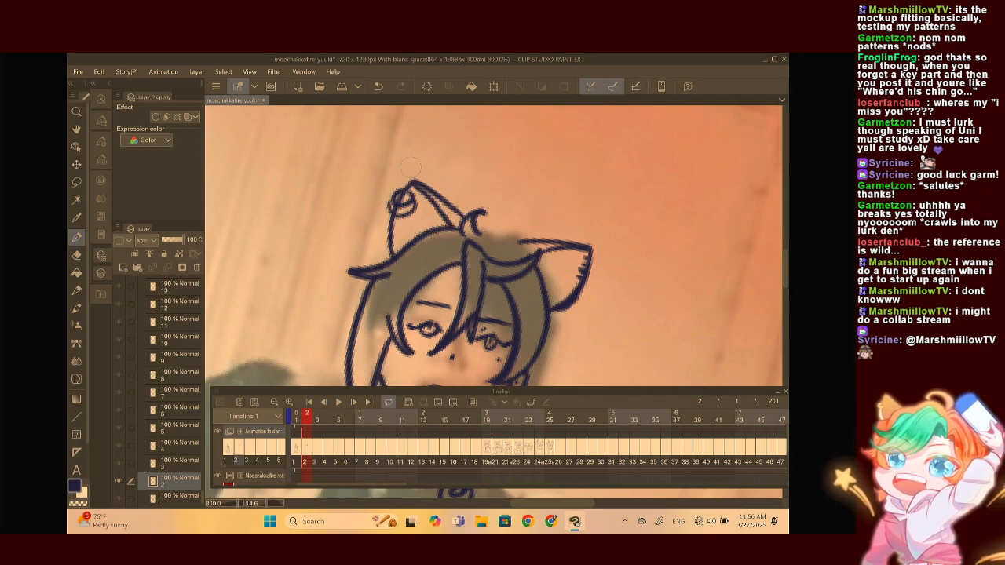
Undo the last strokes on the left cat ear and redraw its outer edge with two small ring piercings
scroll(432, 235, up, 3)
key(ctrl+z)
key(ctrl+z)
mouse_move(366, 183)
mouse_down()
mouse_move(352, 207)
mouse_move(360, 226)
mouse_move(386, 197)
mouse_move(378, 248)
mouse_move(362, 249)
mouse_move(388, 266)
mouse_up()
scroll(501, 177, down, 5)
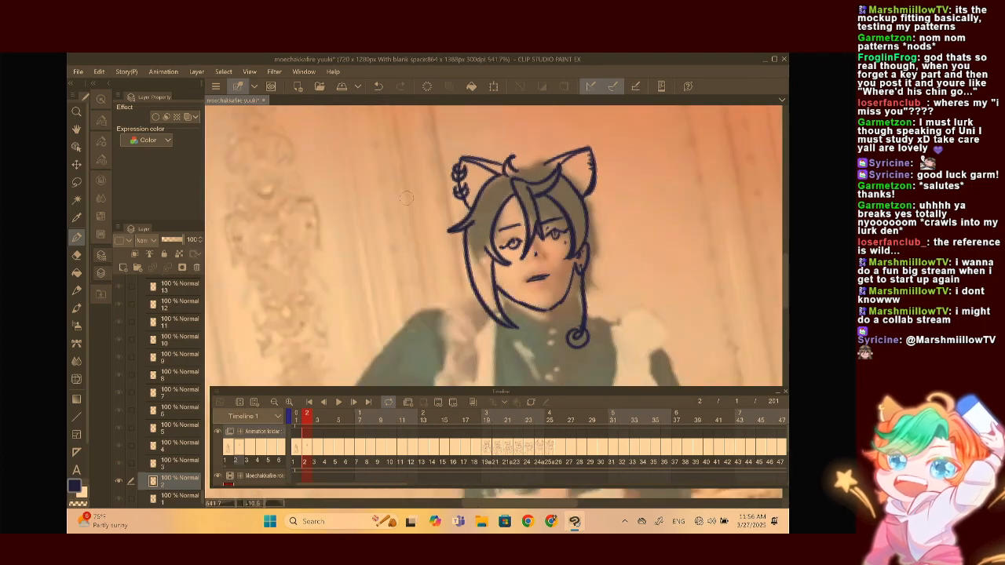
Draw the top-of-head outline between the curled tuft and the right cat ear, replacing the first wobbly stroke with a smoother one
scroll(474, 220, up, 5)
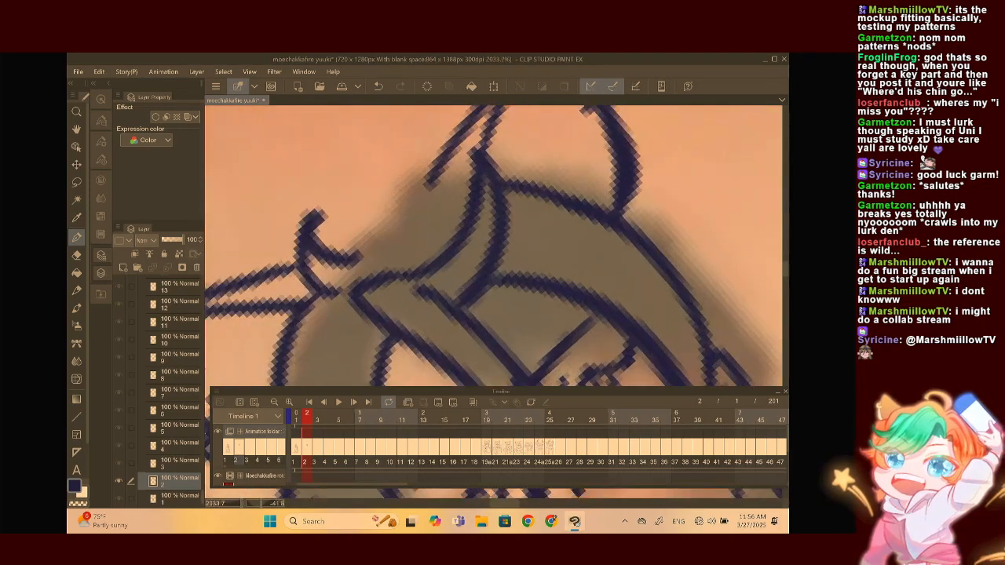
mouse_move(446, 146)
mouse_down()
mouse_move(408, 161)
mouse_move(374, 210)
mouse_move(336, 229)
mouse_up()
scroll(328, 229, down, 5)
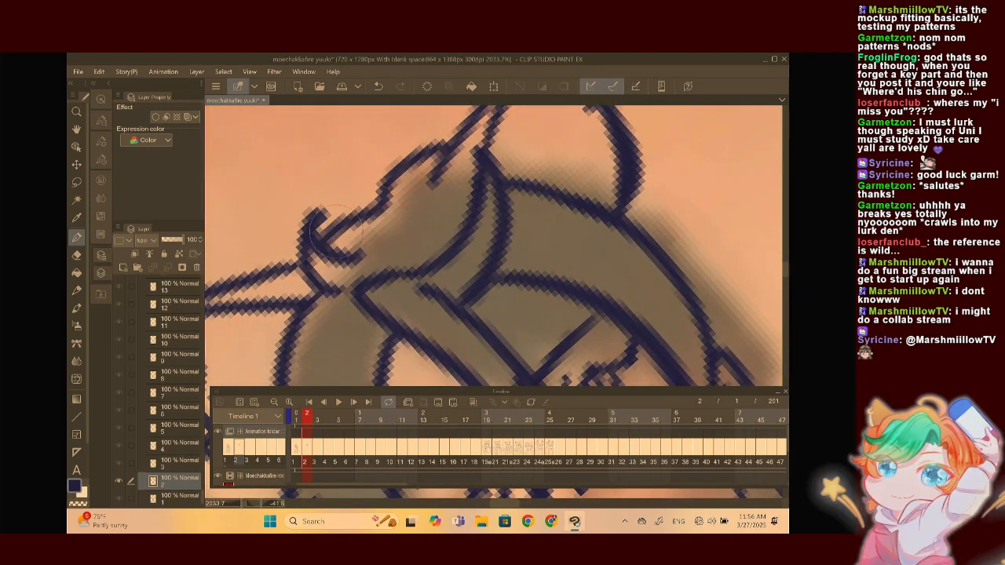
scroll(483, 167, up, 4)
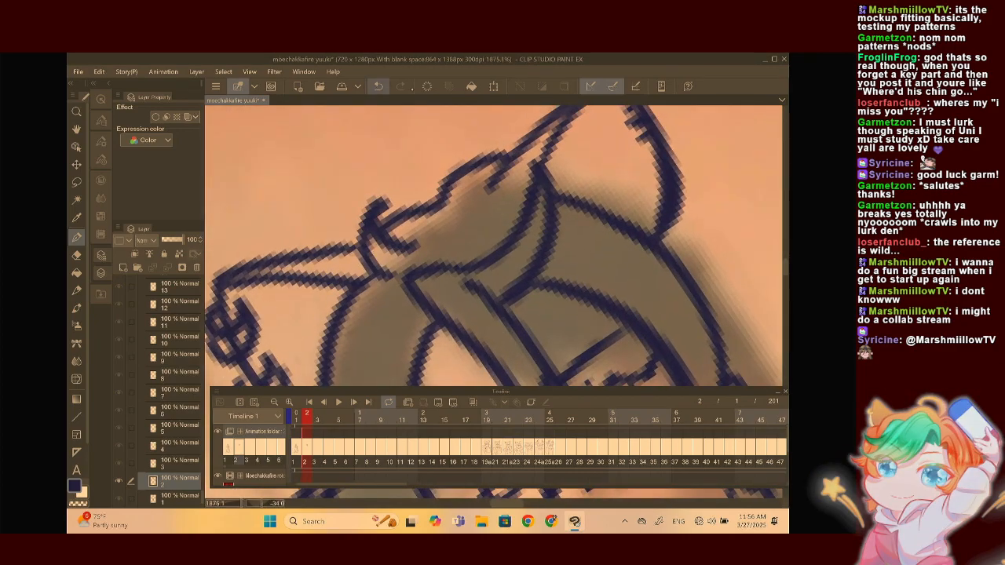
drag(483, 165, 378, 233)
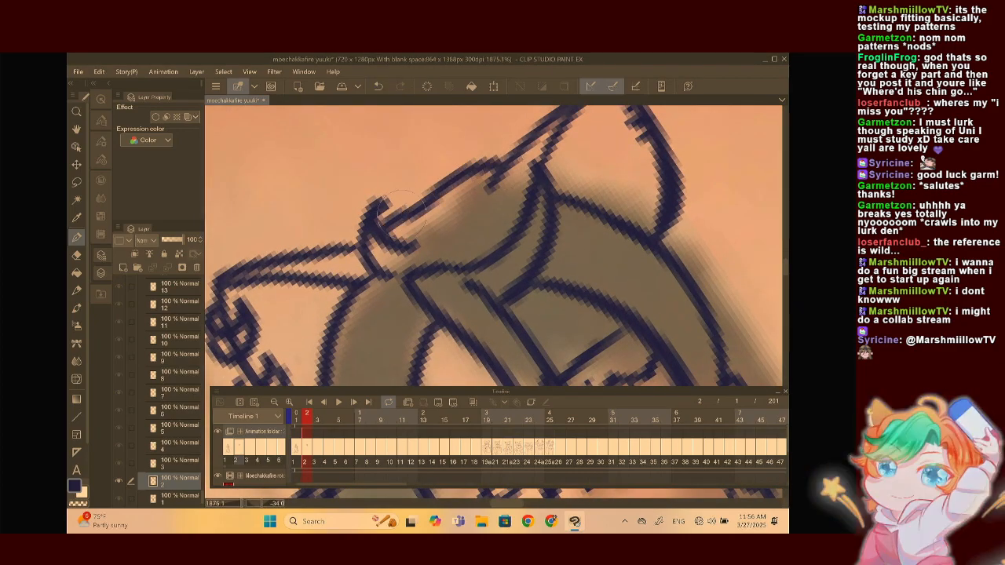
scroll(379, 232, down, 3)
scroll(378, 233, down, 2)
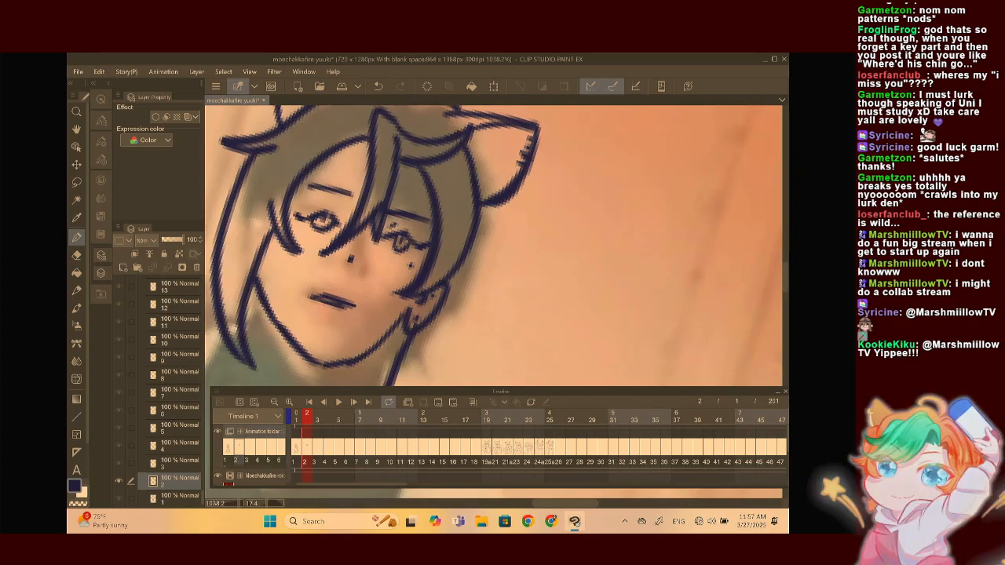
Draw jagged, pointed hair strands on the right side of the head, from below the cat ear down behind the earring
scroll(483, 145, up, 2)
drag(482, 145, 475, 294)
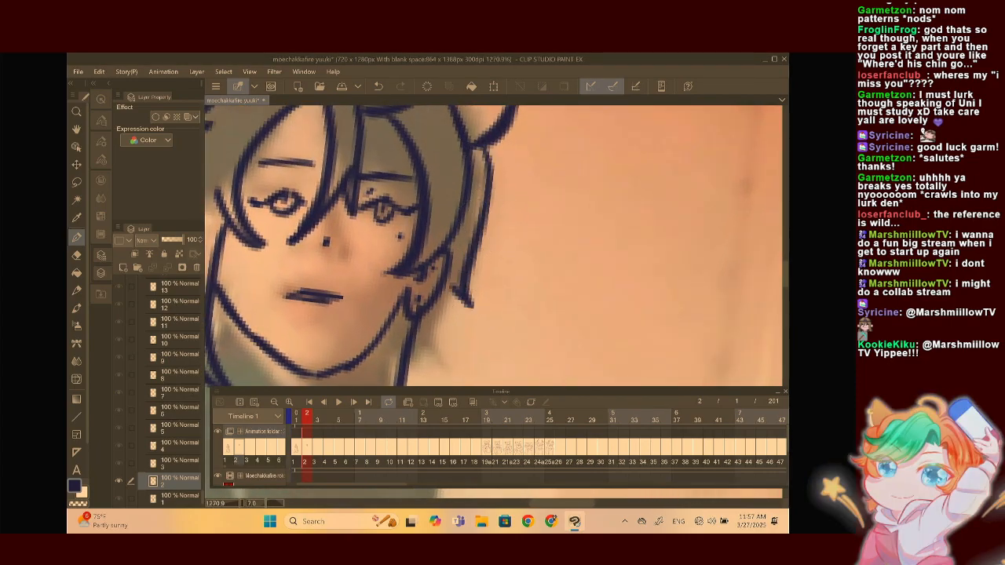
scroll(493, 245, down, 2)
mouse_move(496, 192)
mouse_down()
mouse_move(469, 232)
mouse_move(465, 292)
mouse_move(441, 289)
mouse_up()
drag(427, 239, 404, 314)
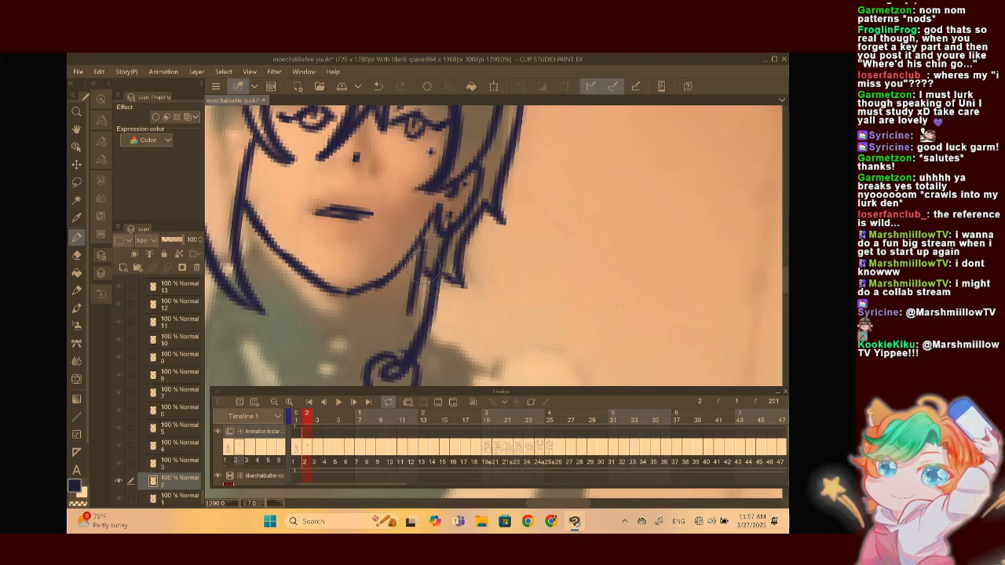
Draw the V-shaped upper edge of the collar just below the chin
scroll(427, 265, down, 3)
scroll(506, 235, down, 3)
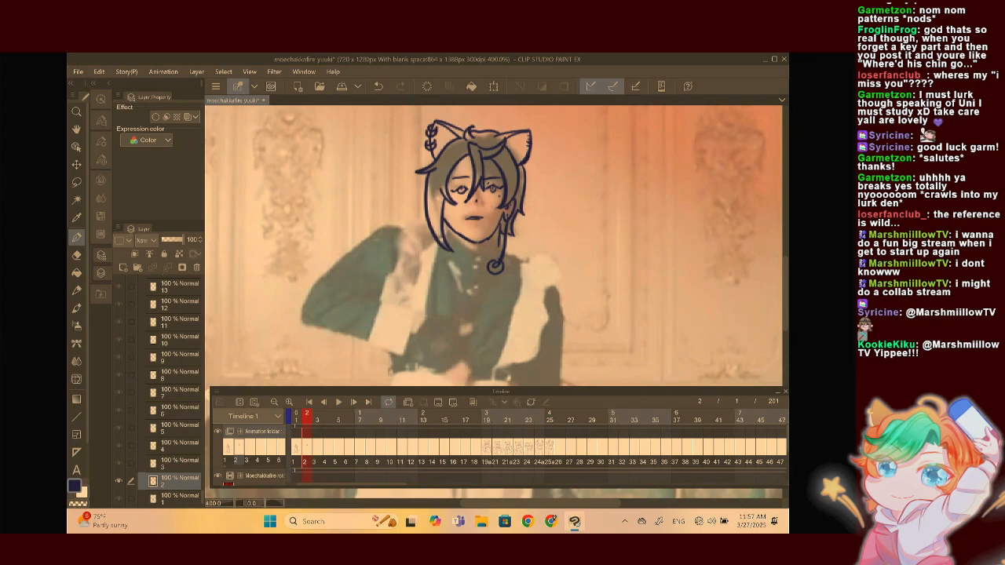
scroll(514, 268, up, 3)
drag(401, 208, 452, 245)
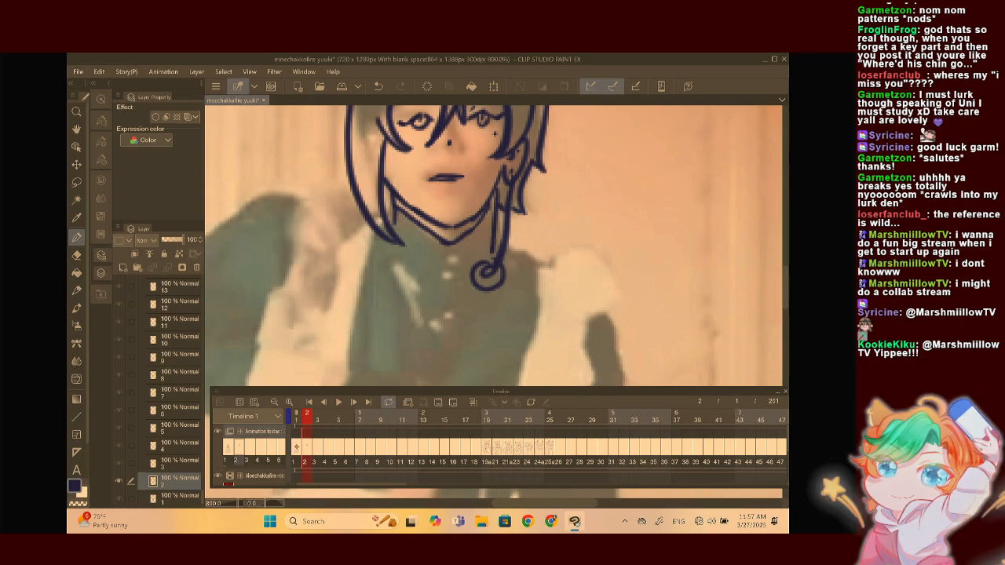
On frame 19, draw two small rounded-triangle buttons one above the other on the front of the collar and chest
key(Left)
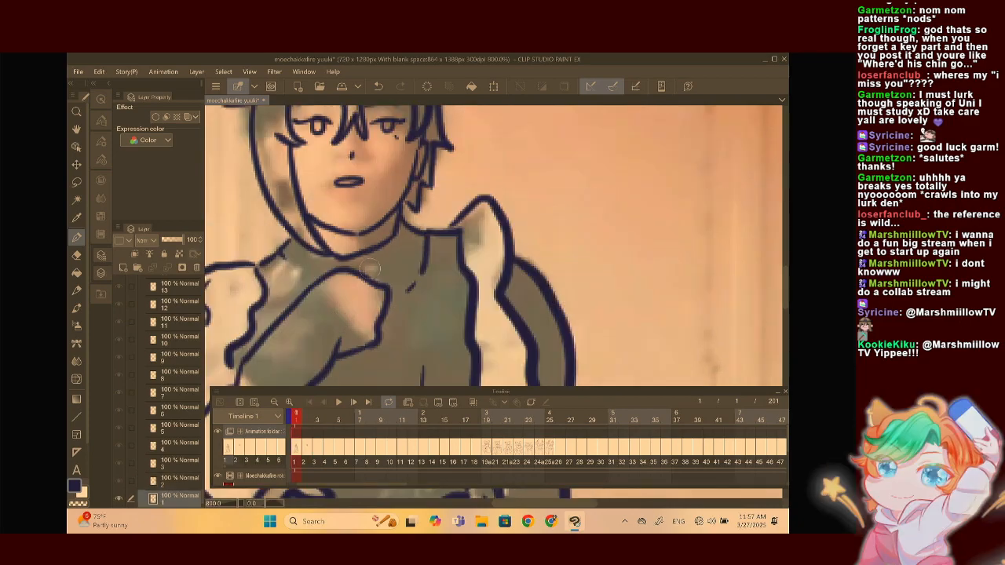
click(487, 436)
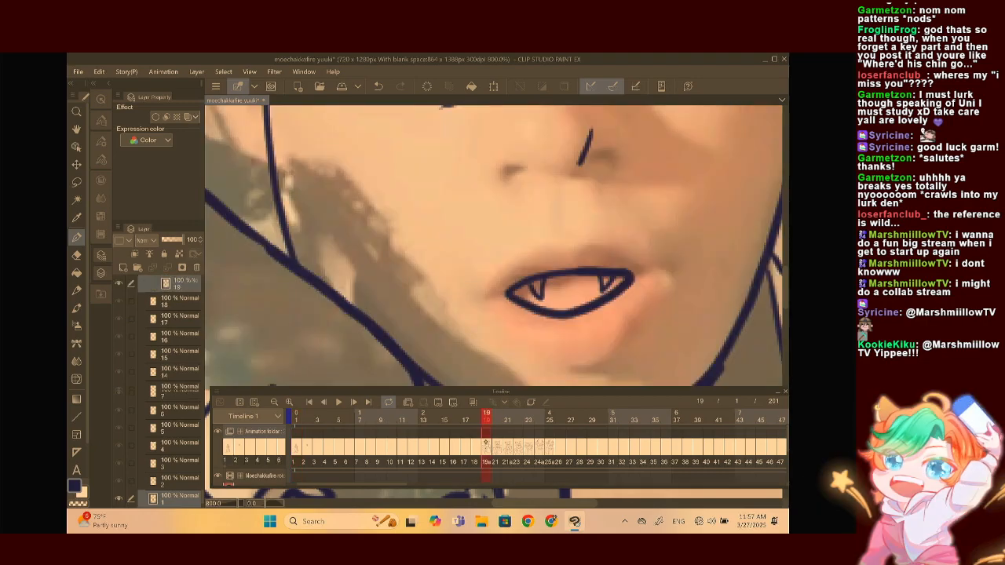
drag(560, 291, 475, 114)
scroll(513, 173, down, 3)
scroll(529, 269, down, 2)
drag(529, 268, 501, 220)
key(e)
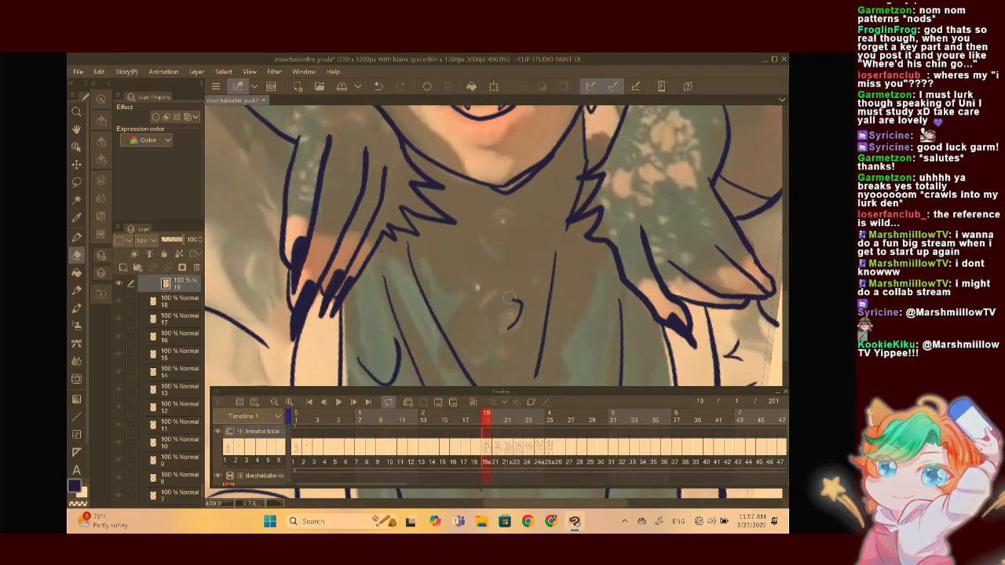
key(p)
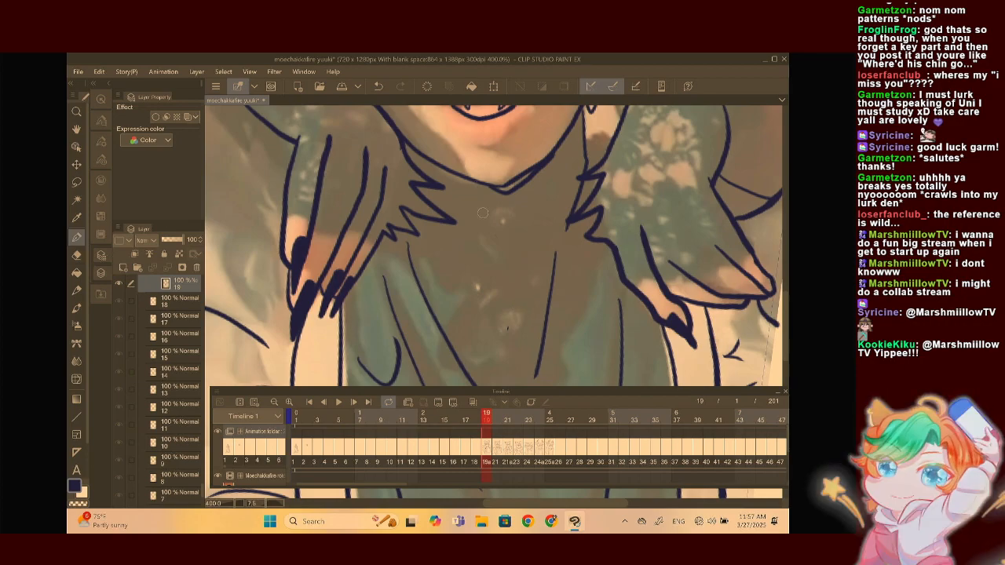
key(e)
key(p)
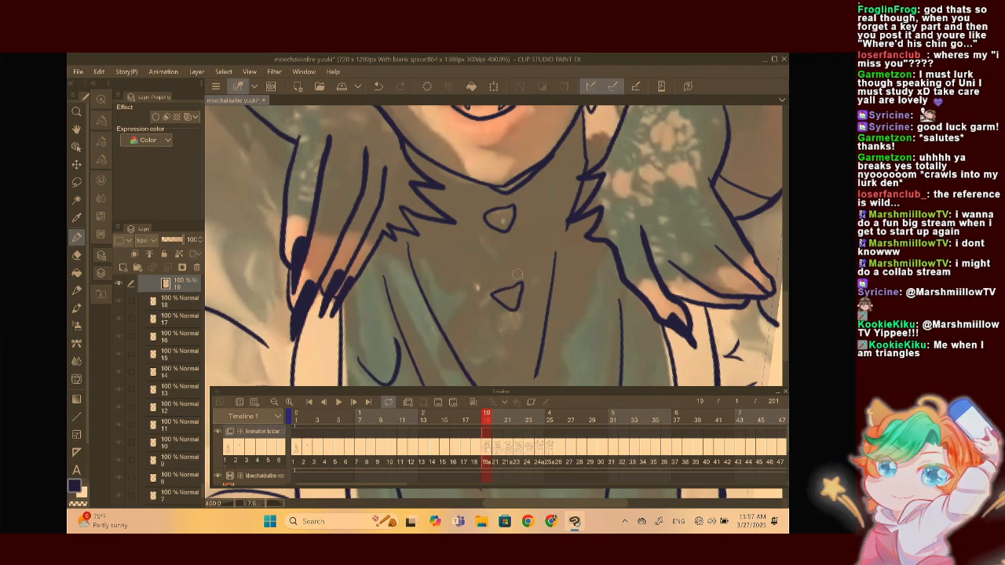
Play the animation from the first frame, stop it and return to frame 2
scroll(533, 225, down, 2)
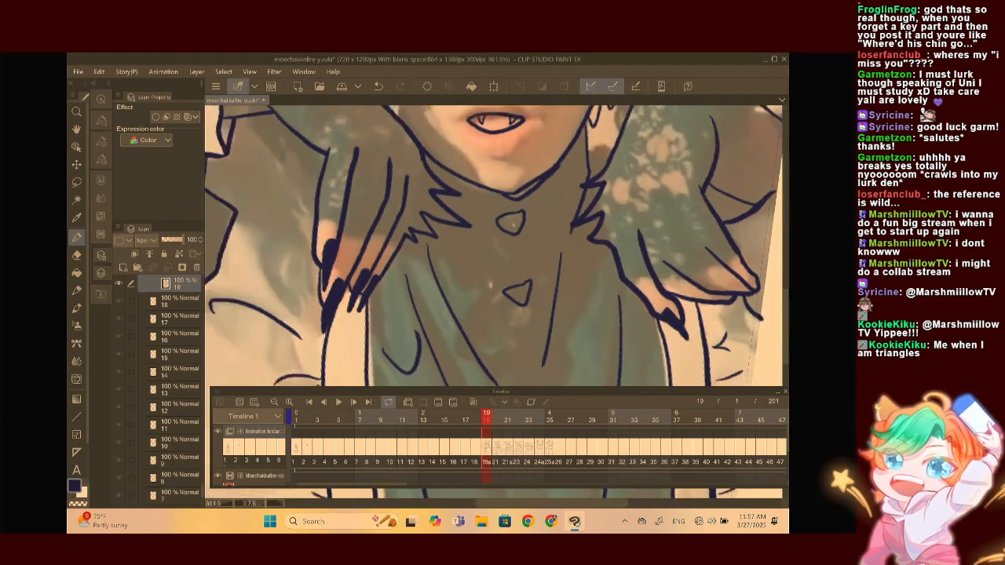
scroll(507, 329, down, 2)
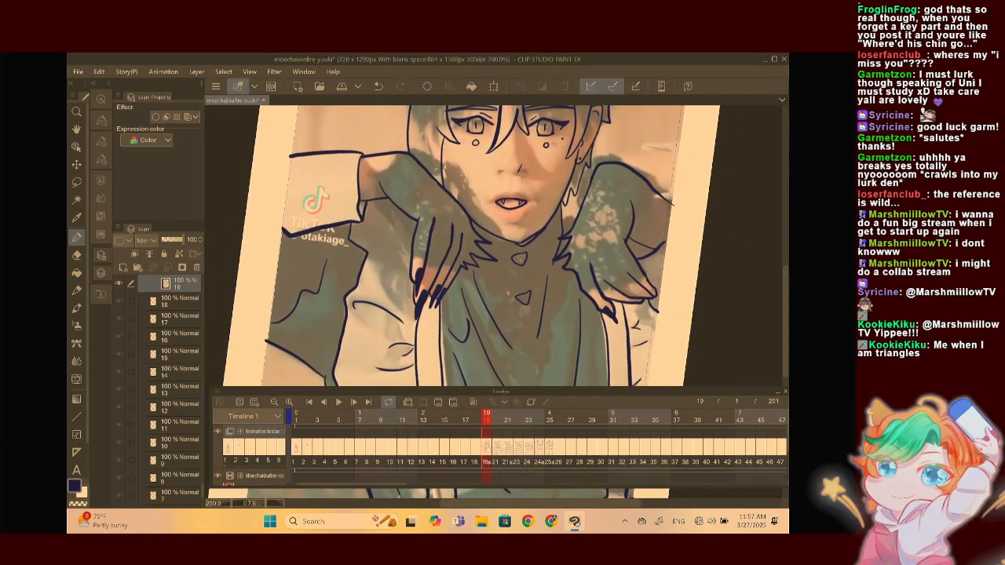
scroll(507, 330, down, 1)
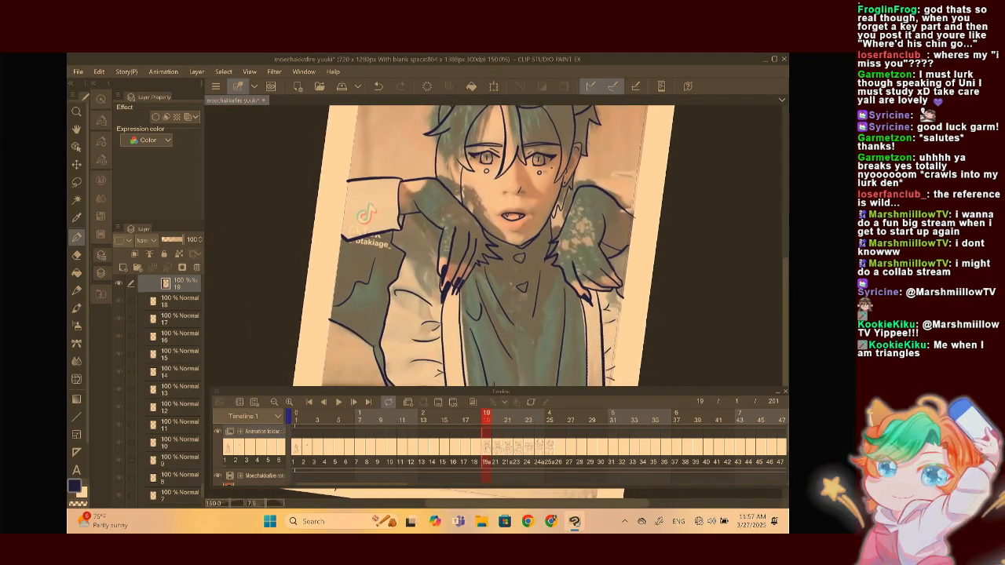
click(309, 402)
click(339, 401)
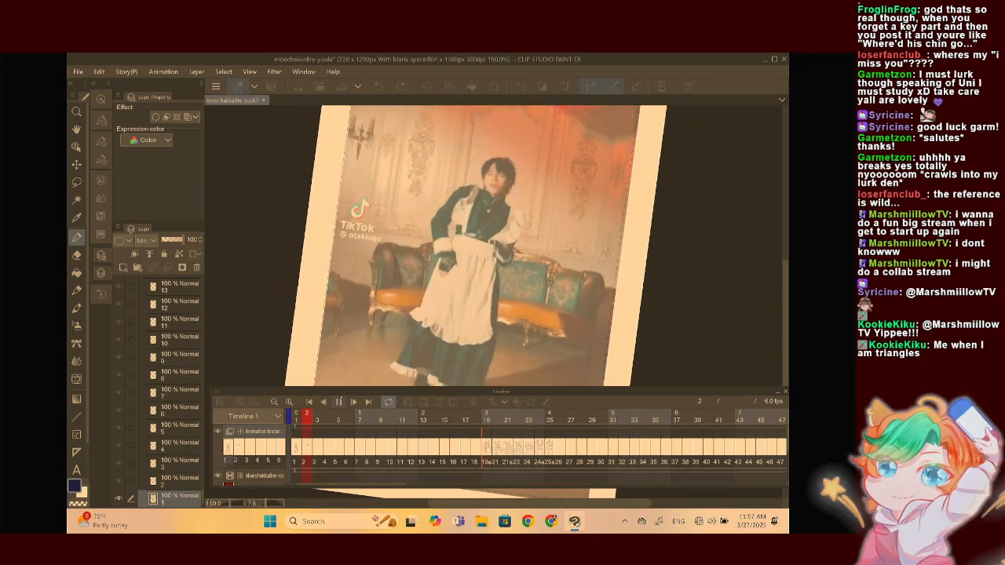
click(339, 402)
click(309, 402)
click(353, 402)
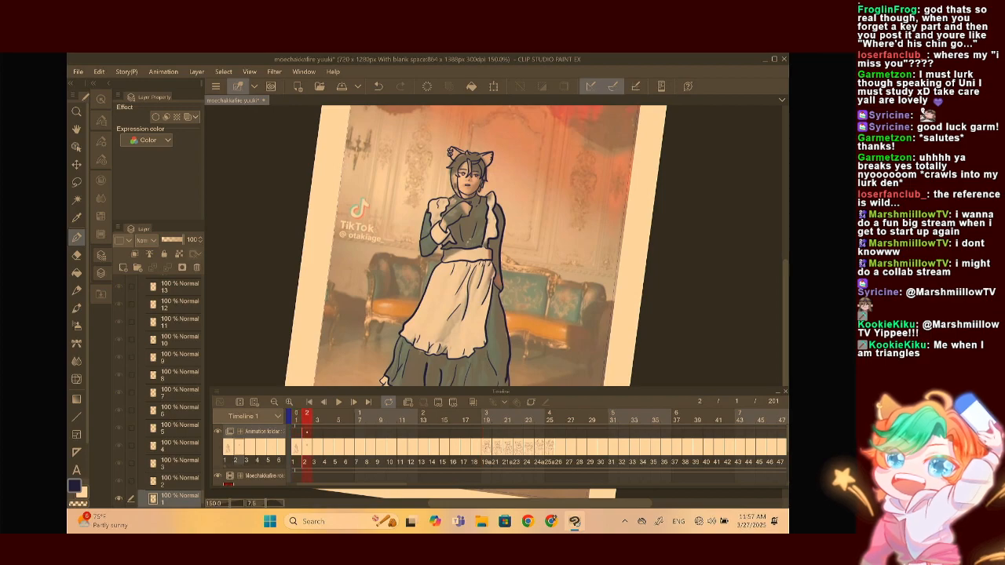
scroll(463, 205, up, 3)
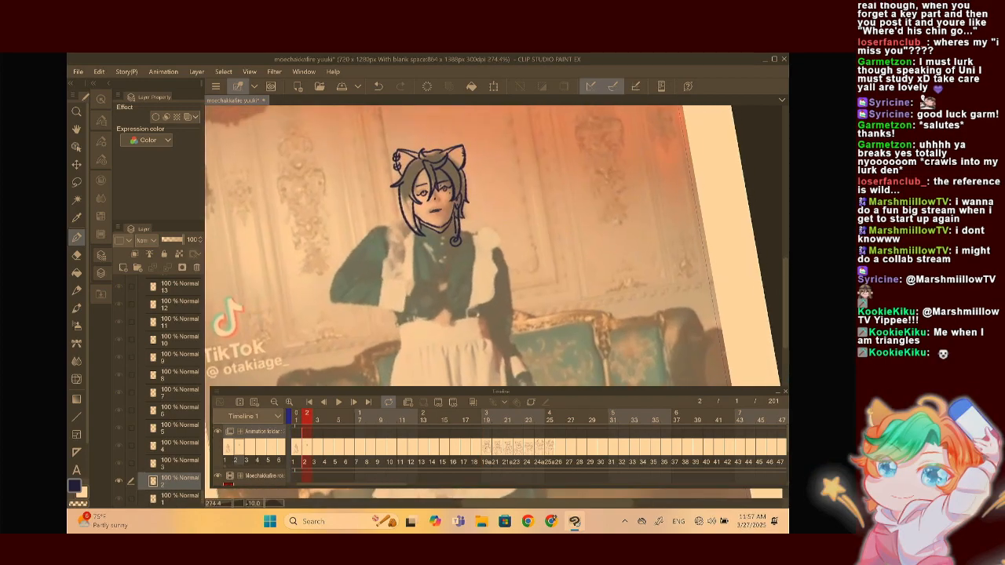
Thicken the outline of the eye on the left side of the face, undoing the last stroke
scroll(471, 228, up, 8)
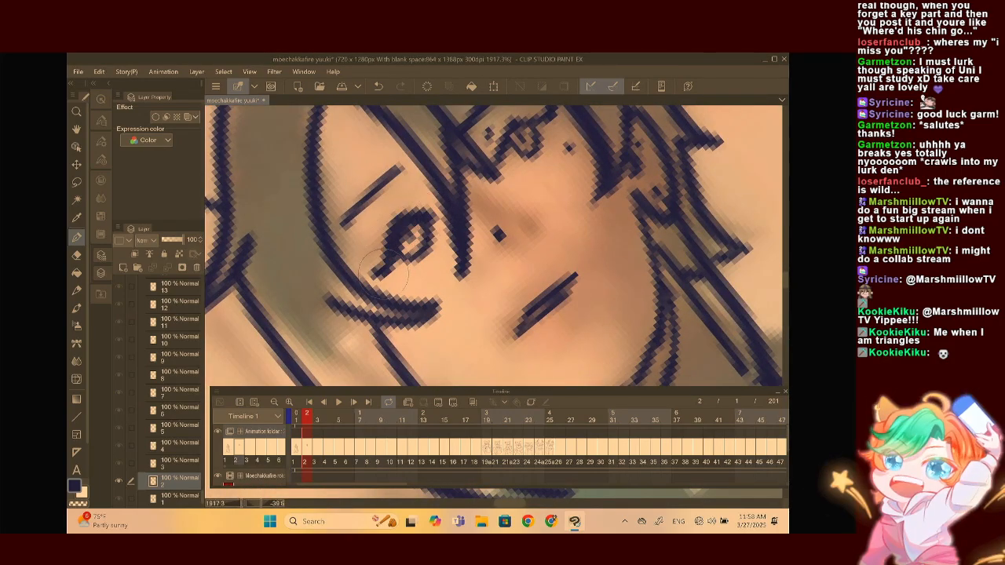
click(379, 86)
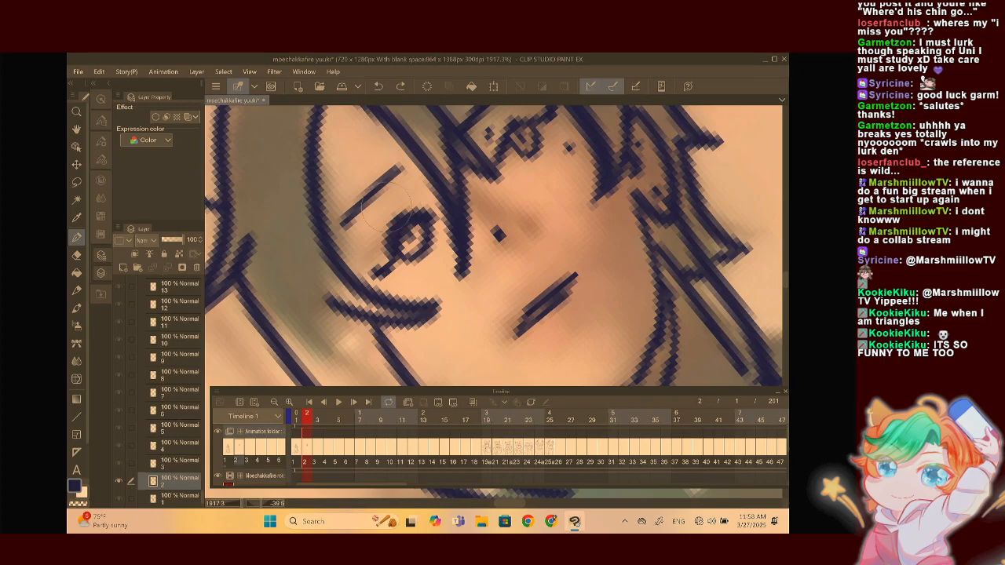
scroll(495, 244, down, 8)
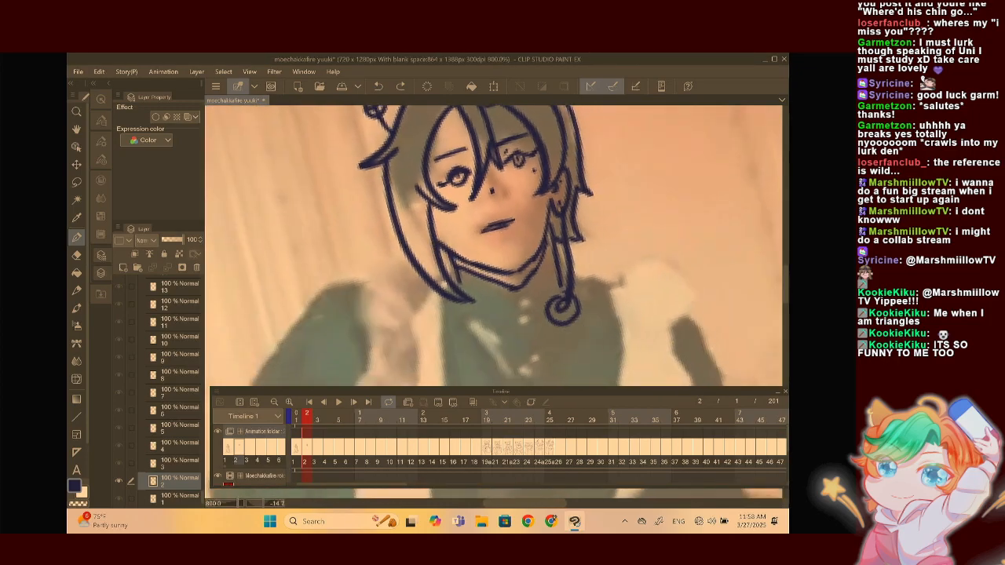
Draw the collar's slanted lower edges on both sides of the neck and two small round buttons down its center
scroll(493, 245, up, 4)
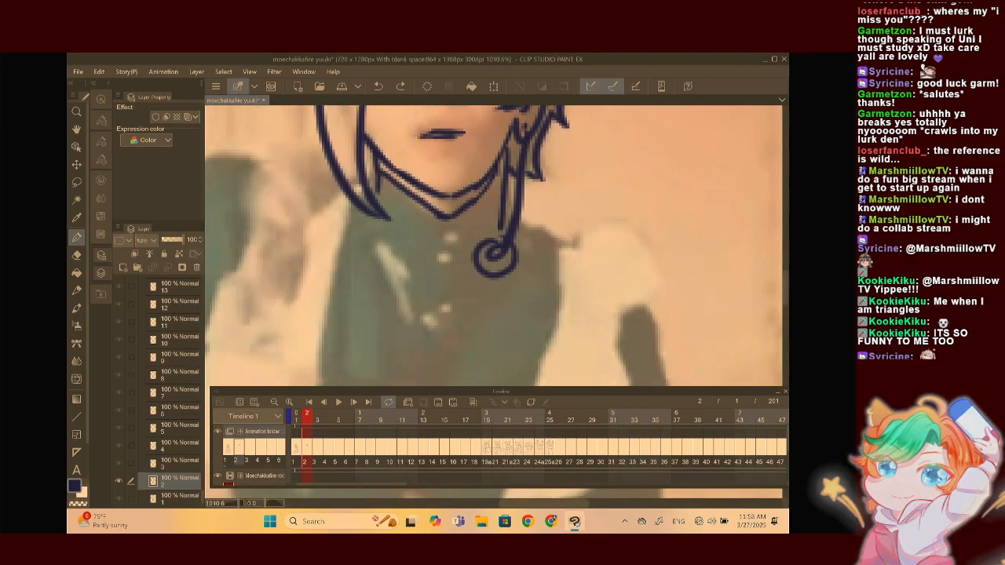
drag(368, 220, 435, 276)
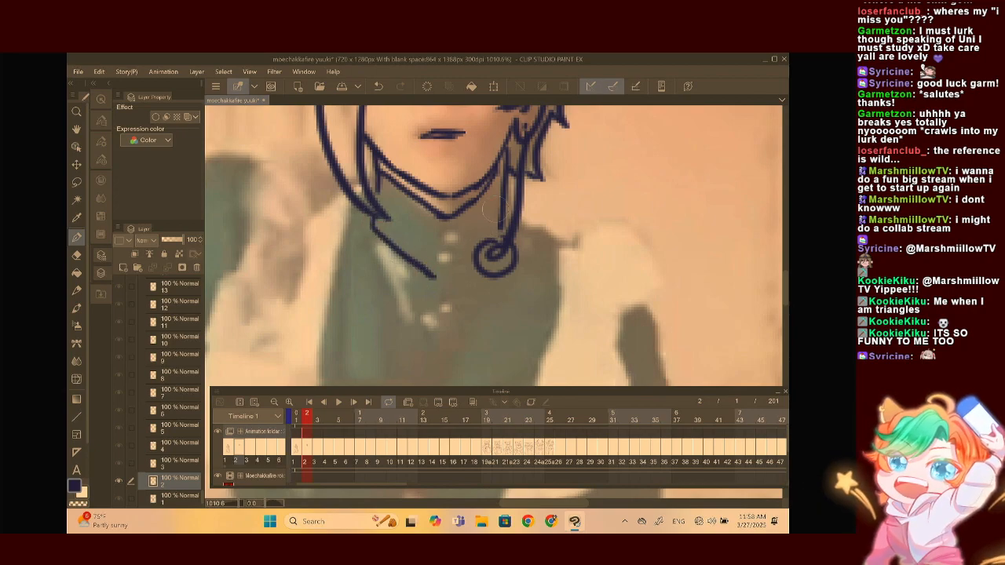
drag(500, 164, 515, 169)
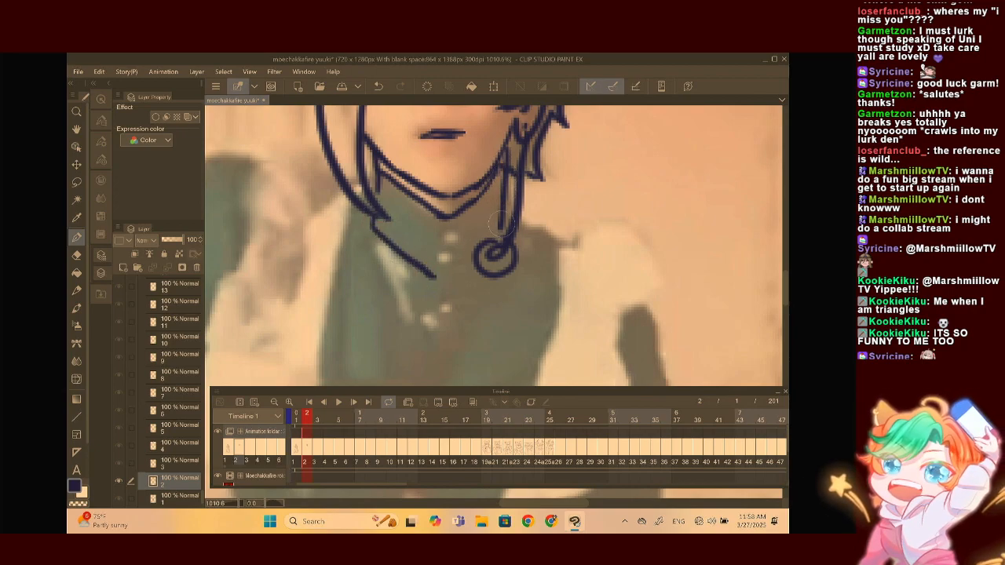
drag(481, 265, 464, 274)
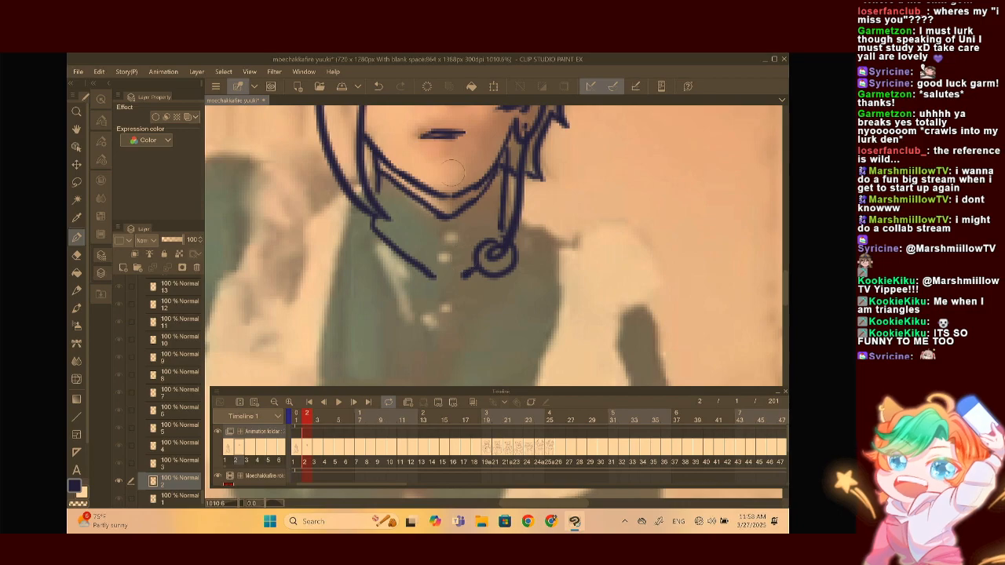
mouse_move(439, 235)
mouse_down()
mouse_move(461, 233)
mouse_move(440, 242)
mouse_move(456, 272)
mouse_move(442, 267)
mouse_up()
scroll(503, 212, down, 2)
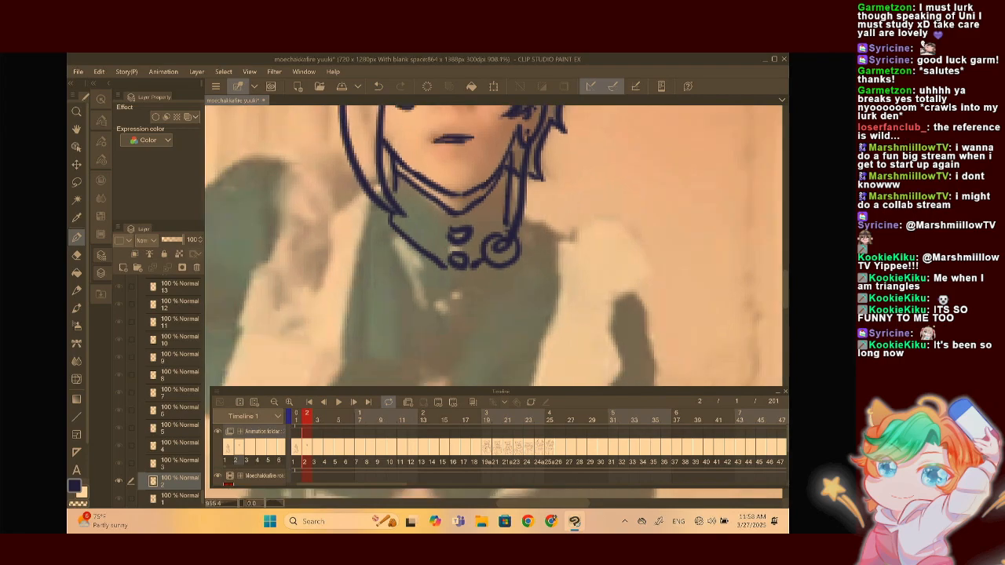
scroll(573, 275, up, 1)
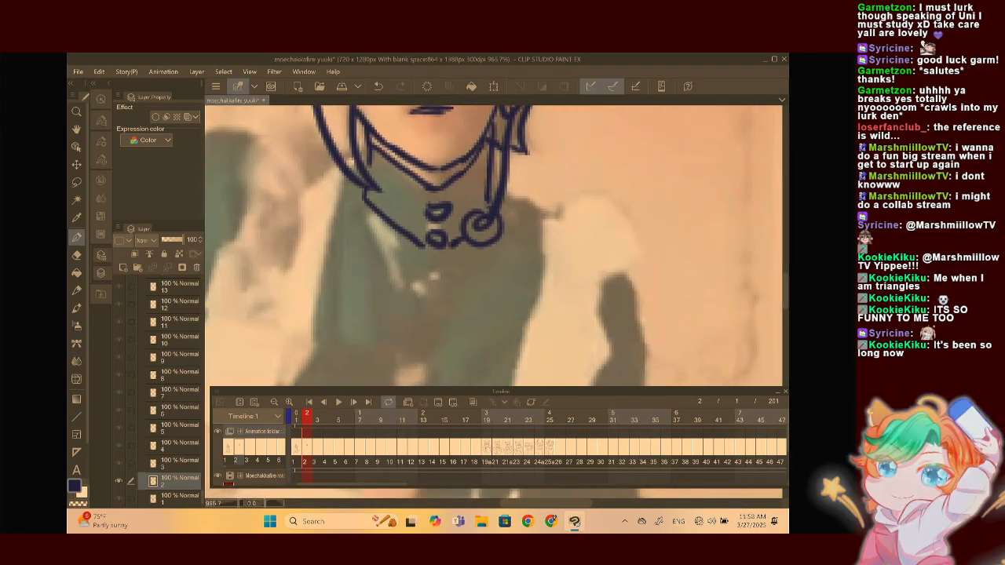
scroll(495, 243, down, 7)
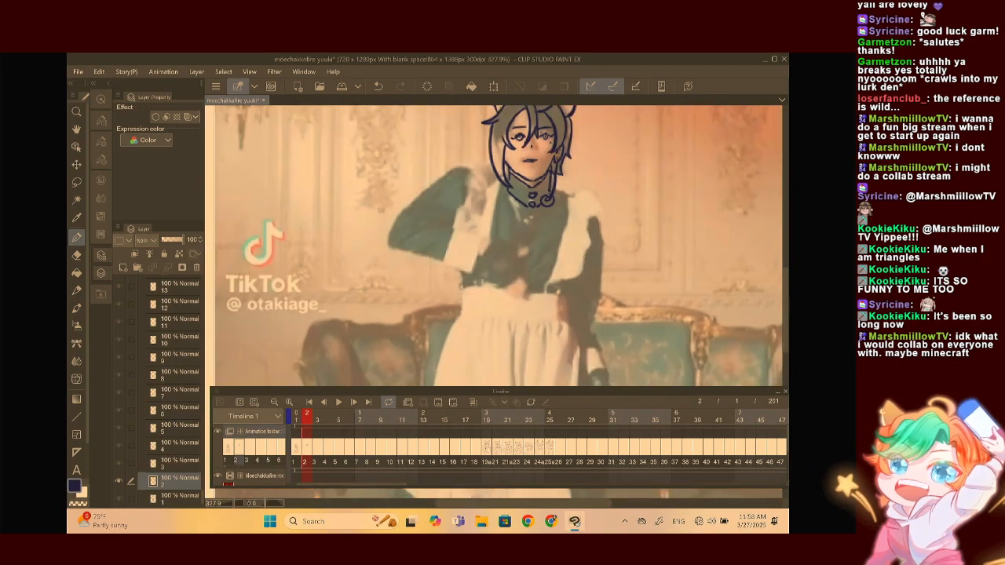
drag(544, 166, 500, 150)
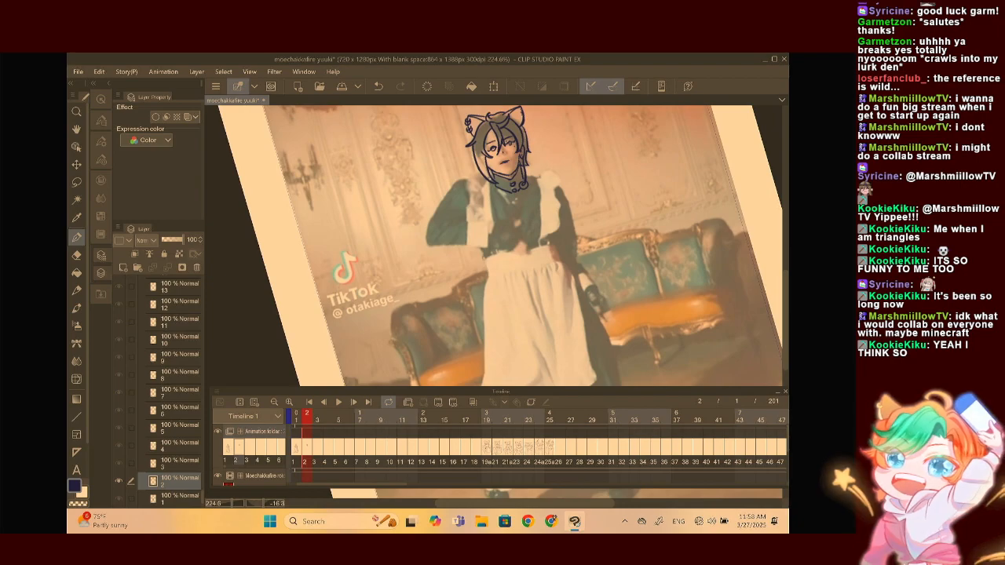
scroll(544, 263, up, 3)
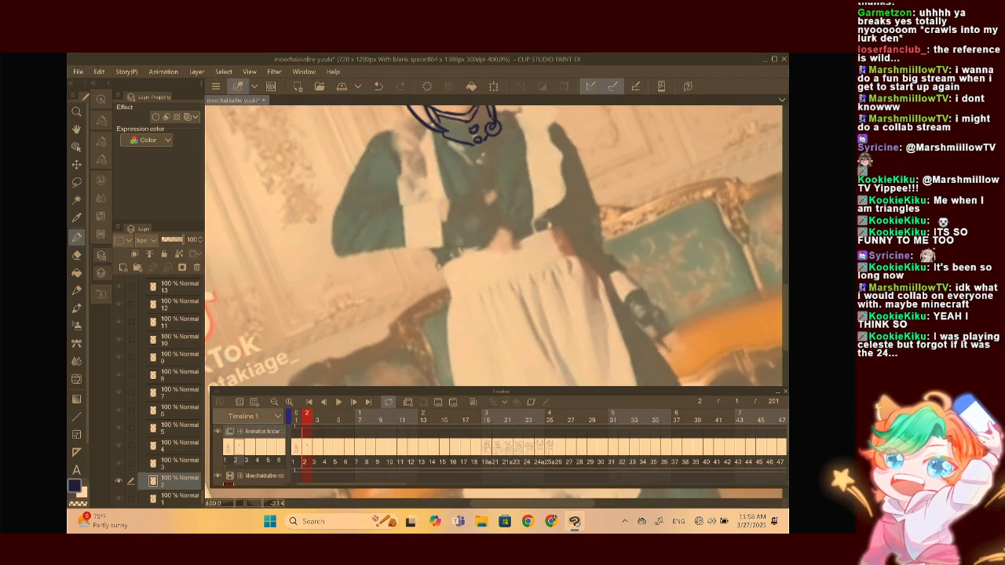
scroll(540, 226, up, 4)
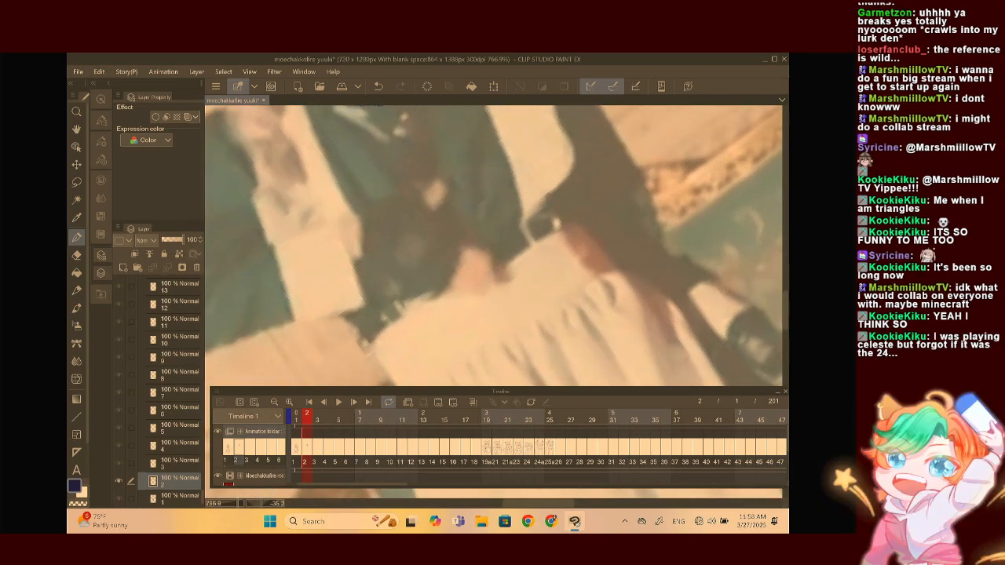
scroll(424, 192, up, 3)
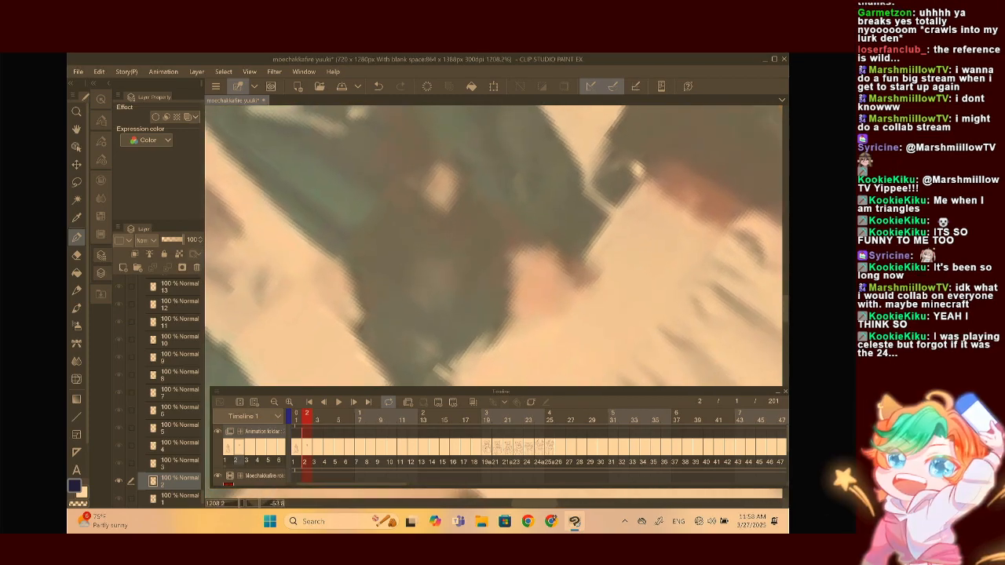
On frame 2, draw the top edge of the hand in front of the chest, ending in a pointed thumb with a filled-in tip
mouse_move(315, 282)
mouse_down()
mouse_move(359, 214)
mouse_move(437, 173)
mouse_up()
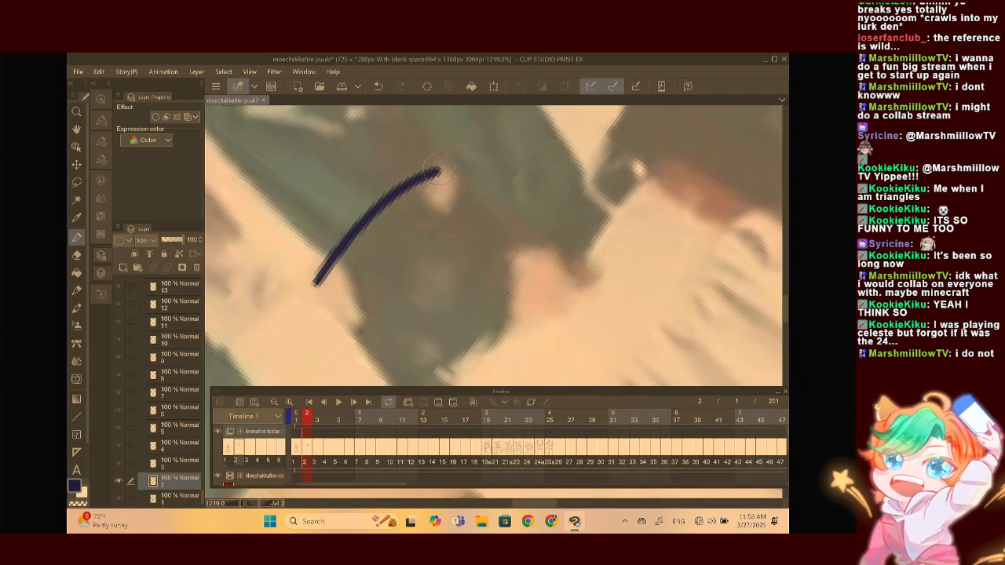
click(377, 86)
mouse_move(322, 284)
mouse_down()
mouse_move(383, 209)
mouse_move(449, 164)
mouse_move(458, 181)
mouse_move(431, 231)
mouse_up()
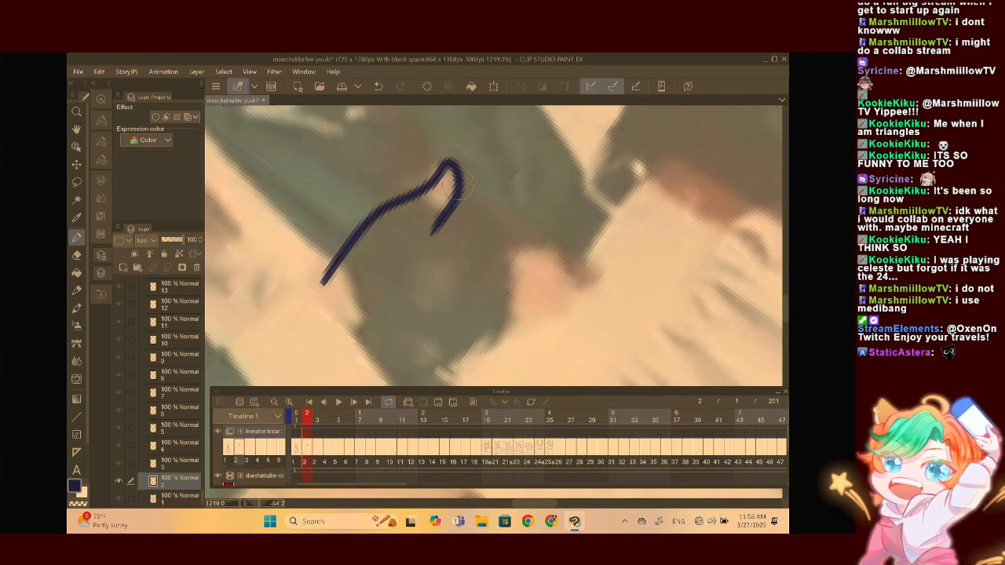
mouse_move(434, 187)
mouse_down()
mouse_move(467, 143)
mouse_move(442, 179)
mouse_up()
Draw the rest of the hand: the curve from the thumb to the rounded fingertips, short finger lines and the hand's lower edge
scroll(478, 201, down, 2)
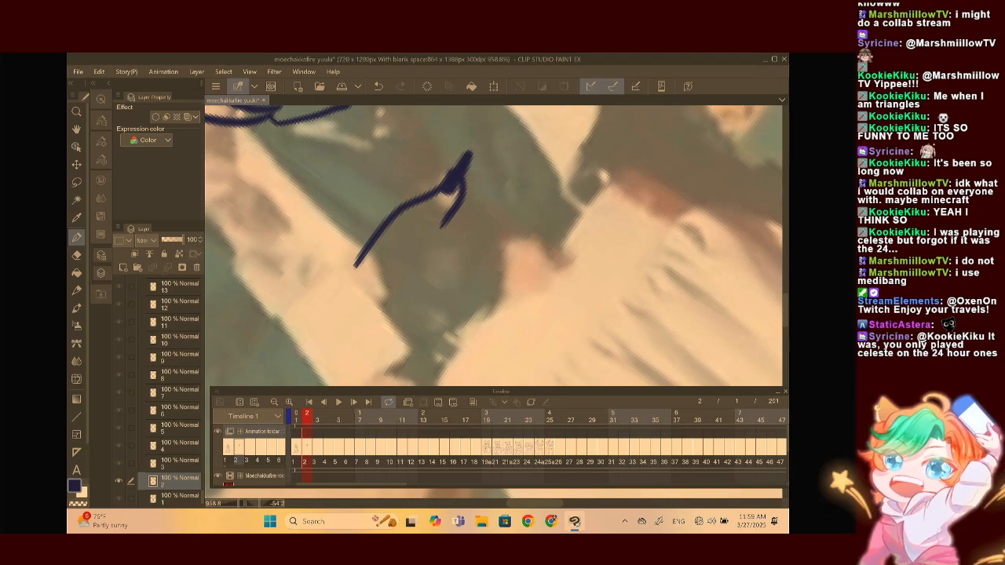
scroll(494, 204, down, 2)
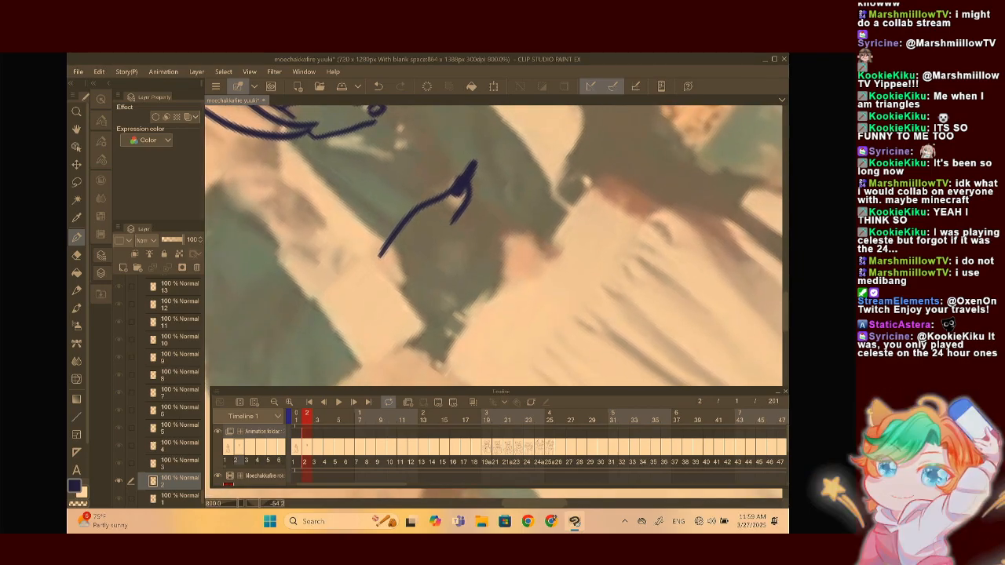
scroll(518, 196, up, 3)
scroll(506, 258, down, 2)
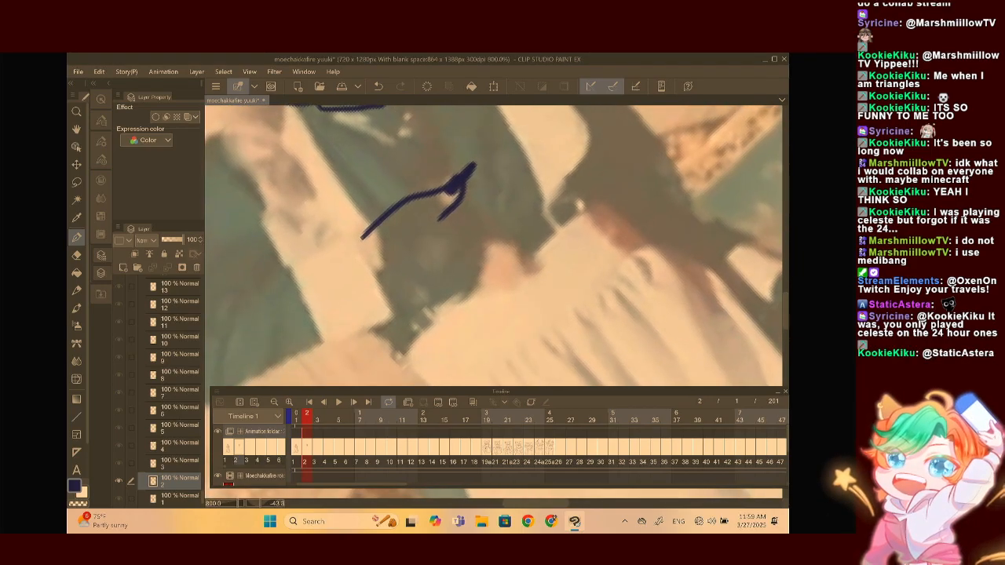
drag(458, 258, 458, 258)
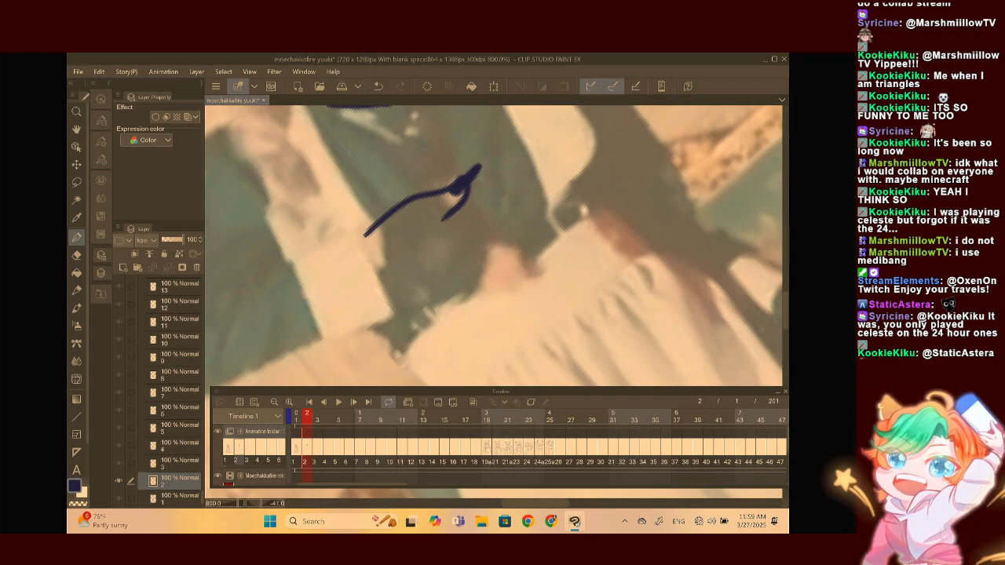
scroll(476, 163, up, 2)
scroll(476, 164, down, 2)
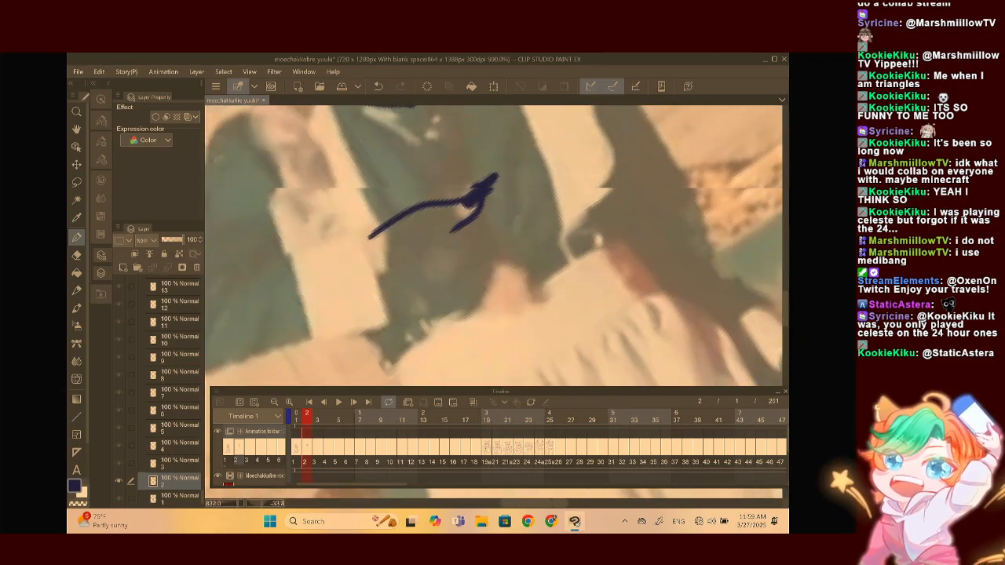
scroll(495, 245, down, 2)
scroll(596, 177, up, 2)
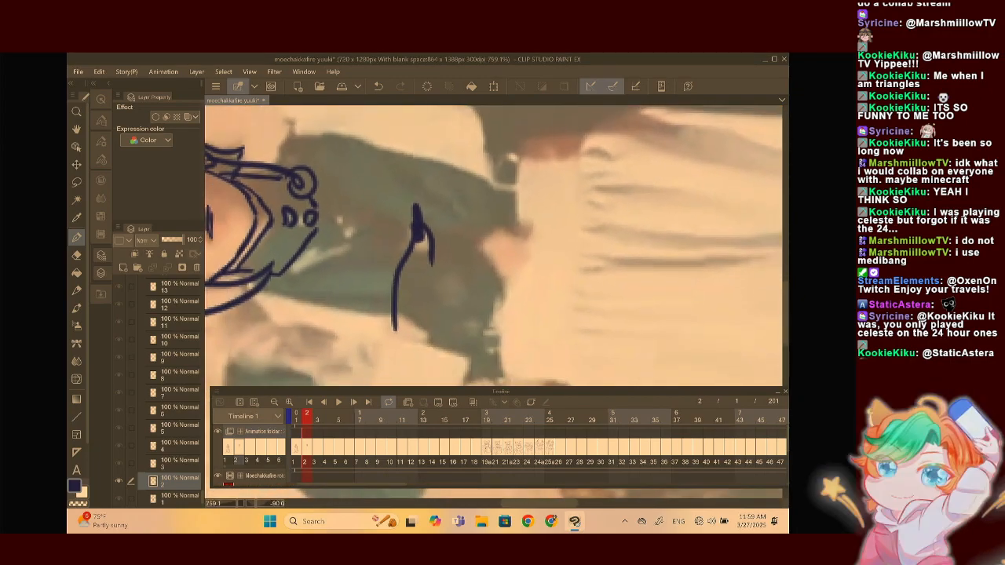
scroll(493, 306, up, 2)
mouse_move(361, 213)
mouse_down()
mouse_move(363, 259)
mouse_move(475, 169)
mouse_move(589, 142)
mouse_move(515, 153)
mouse_move(565, 196)
mouse_move(557, 227)
mouse_move(517, 281)
mouse_up()
mouse_move(523, 166)
mouse_down()
mouse_move(549, 192)
mouse_move(536, 220)
mouse_up()
scroll(494, 245, down, 3)
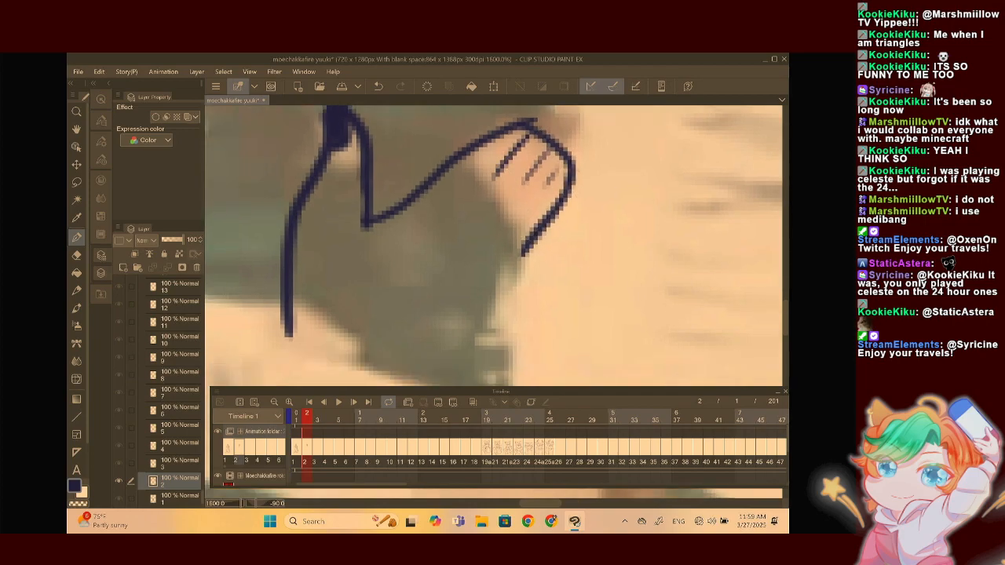
mouse_move(559, 182)
mouse_down()
mouse_move(513, 226)
mouse_move(452, 237)
mouse_move(436, 275)
mouse_up()
Undo the hand's lower edge and redraw it as a smoother curve from the fingertips back to the wrist
scroll(493, 245, down, 6)
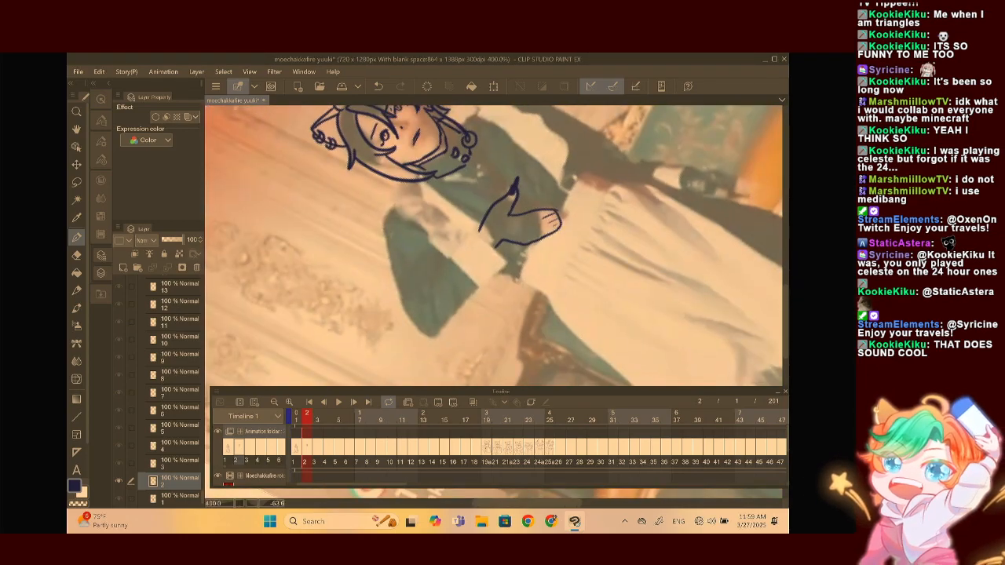
scroll(493, 245, up, 1)
scroll(493, 245, up, 4)
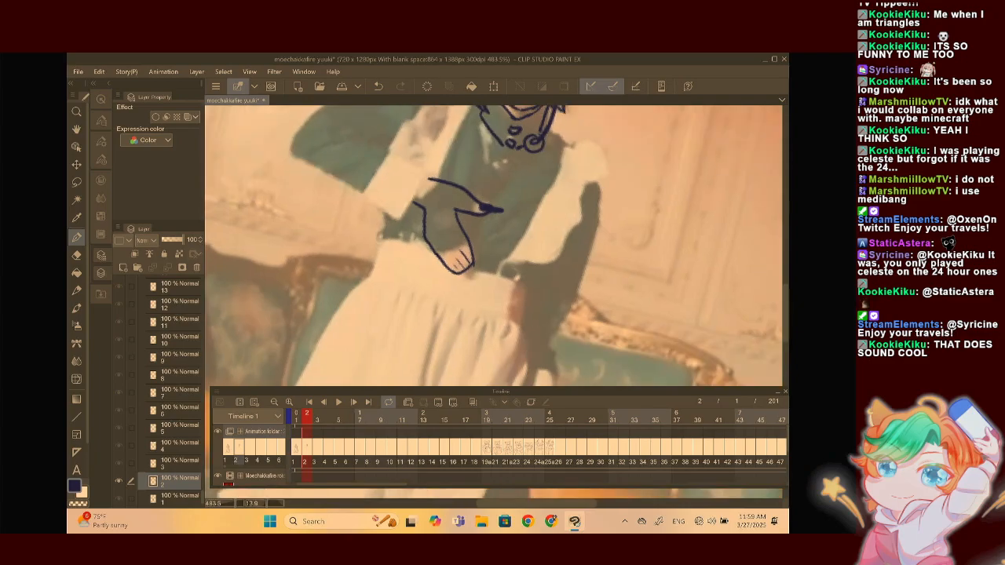
click(377, 86)
click(378, 86)
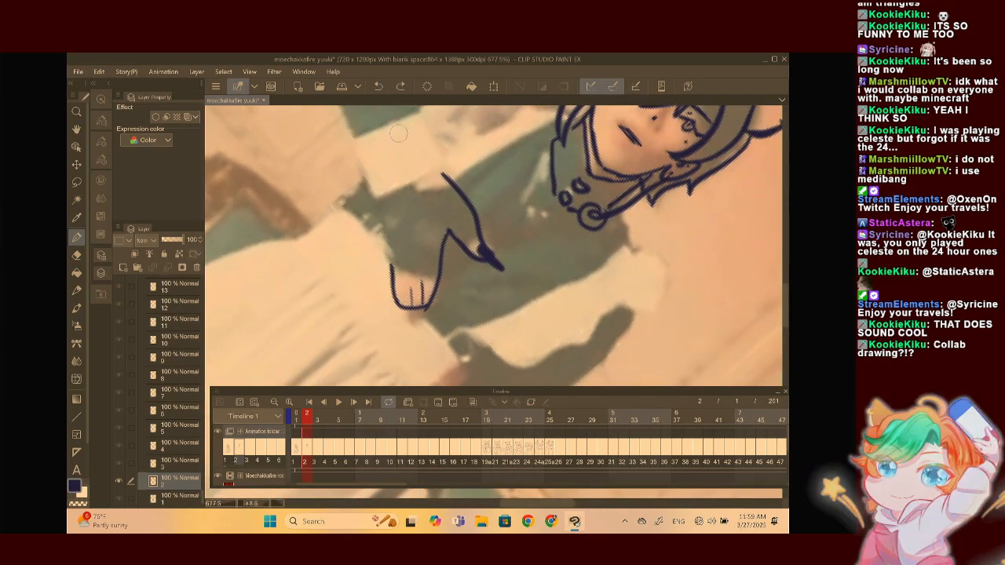
scroll(416, 252, up, 1)
drag(386, 276, 412, 152)
scroll(413, 152, down, 3)
scroll(494, 245, down, 2)
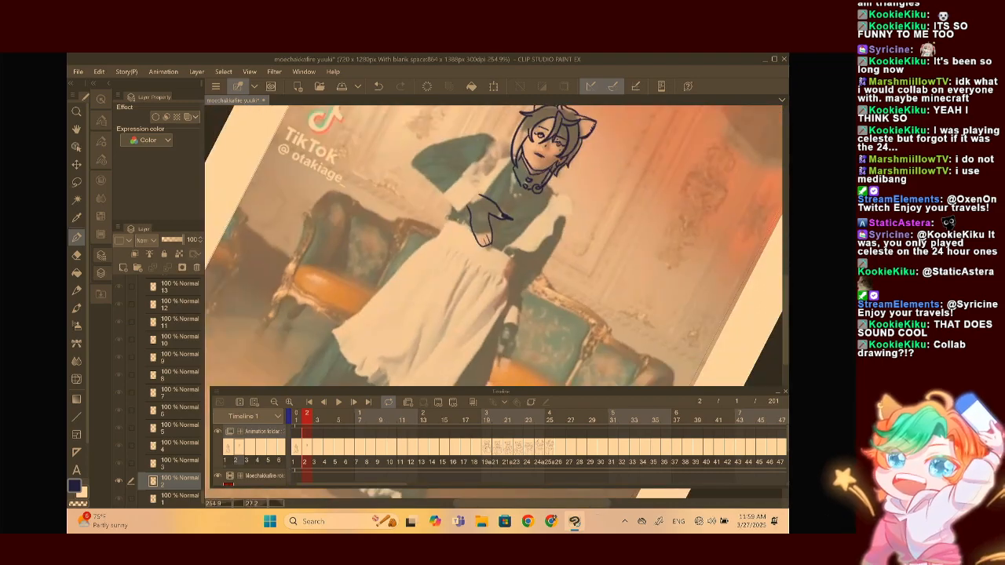
Raise the reference video layer to full opacity to examine the hand area, undoing that change and an accidental reordering of layer 10
click(264, 476)
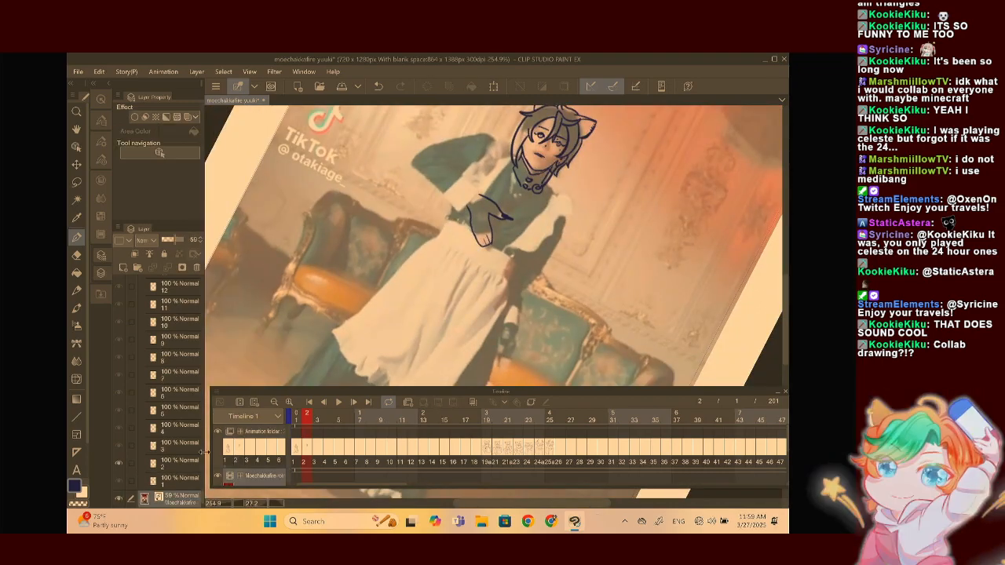
drag(174, 240, 196, 264)
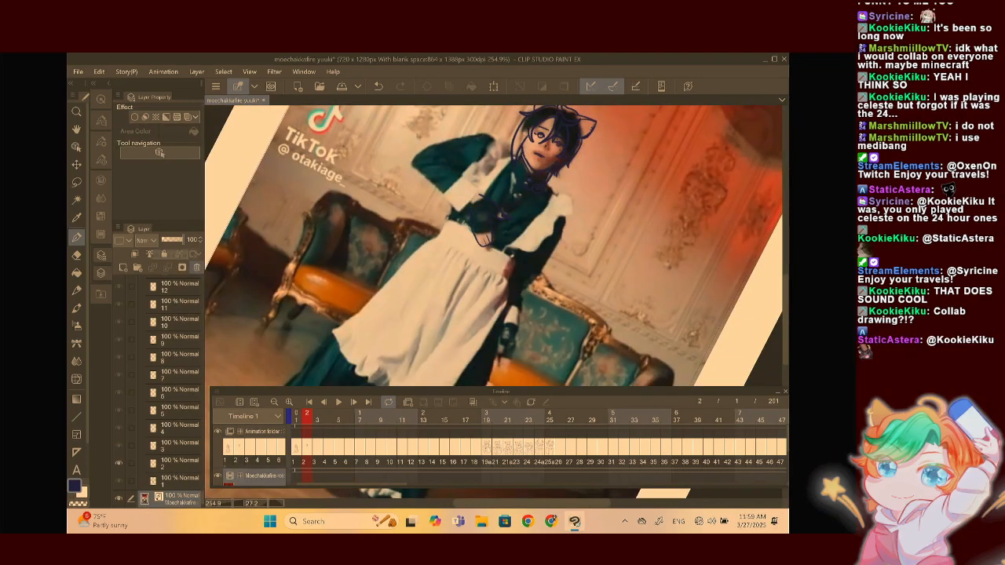
scroll(487, 232, up, 4)
scroll(458, 298, up, 2)
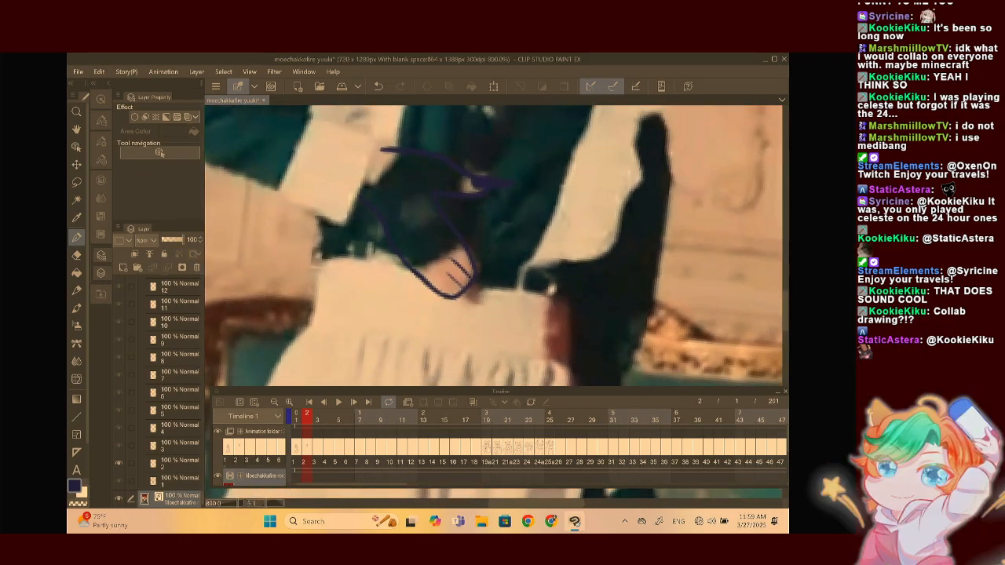
click(377, 86)
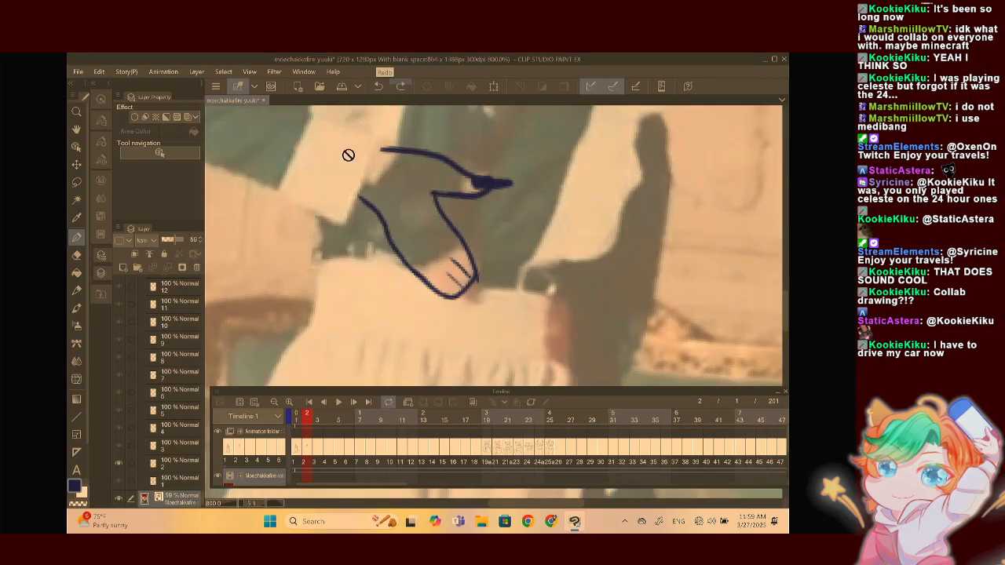
drag(171, 430, 171, 421)
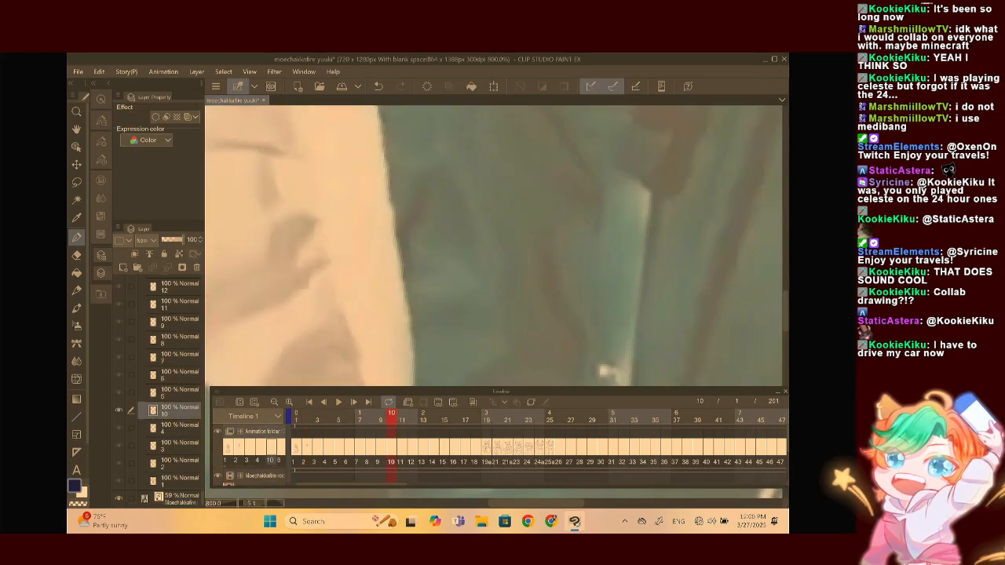
click(378, 86)
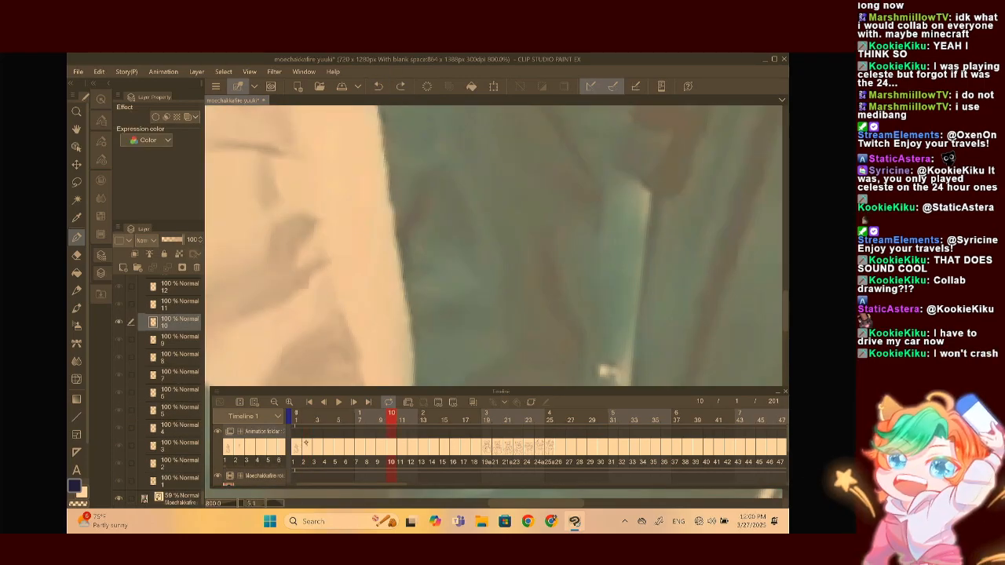
Back on frame 2, erase the fingertip outline and redraw it more pointed, with three short finger lines inside
click(303, 446)
scroll(493, 246, up, 3)
drag(515, 203, 519, 266)
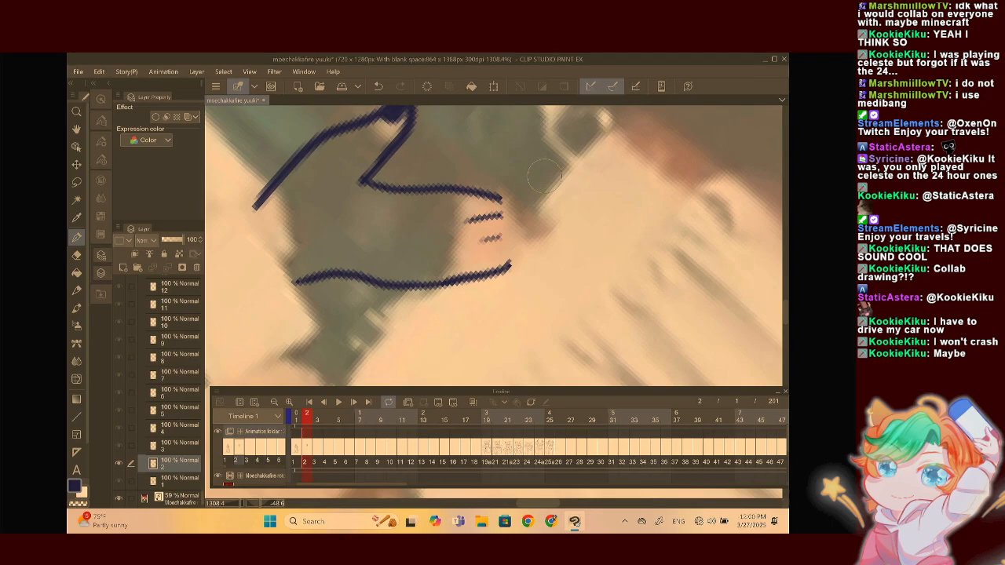
scroll(544, 176, down, 2)
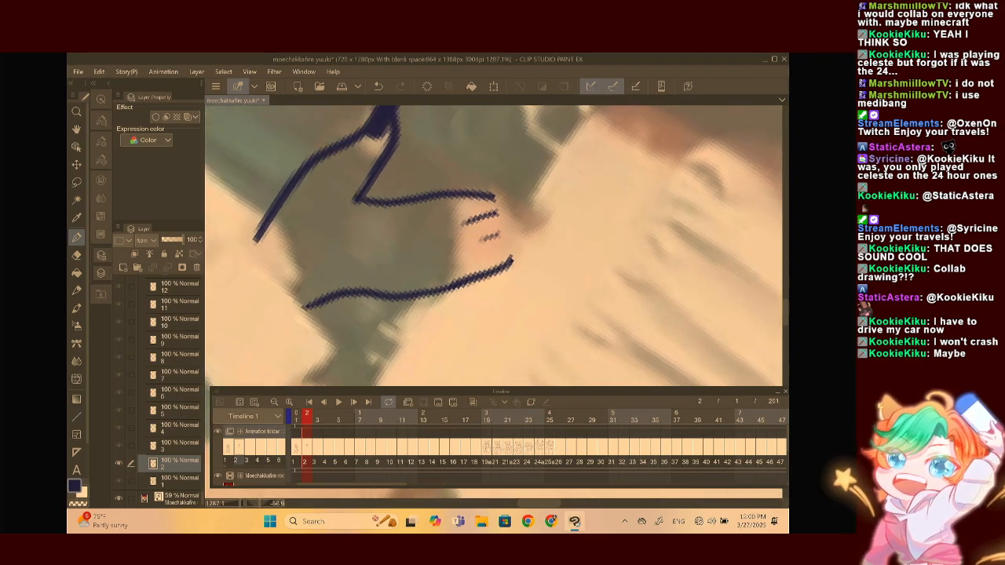
scroll(560, 179, up, 3)
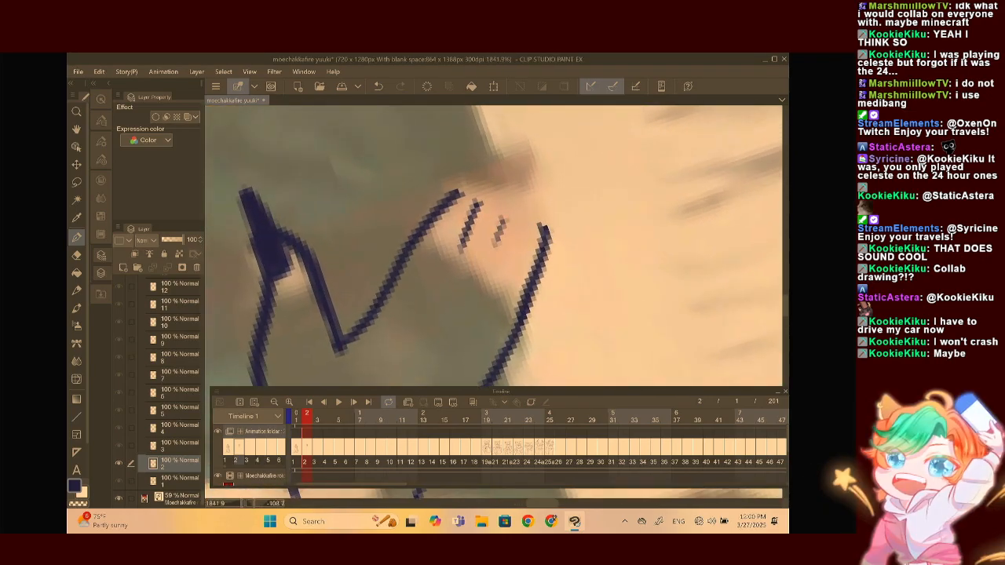
mouse_move(444, 200)
mouse_down()
mouse_move(506, 165)
mouse_move(546, 204)
mouse_move(553, 250)
mouse_move(521, 172)
mouse_move(496, 239)
mouse_up()
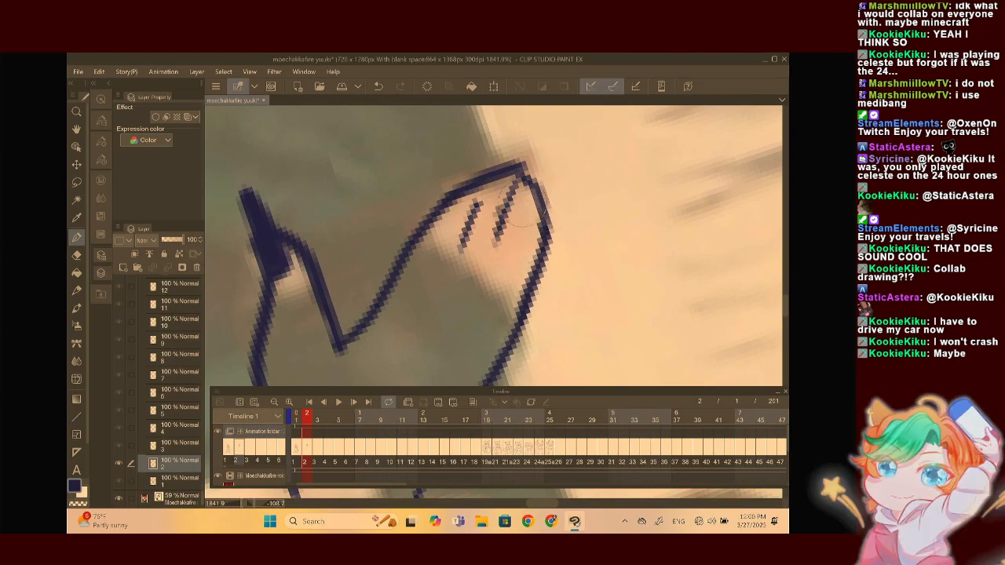
drag(527, 205, 511, 244)
scroll(505, 274, down, 3)
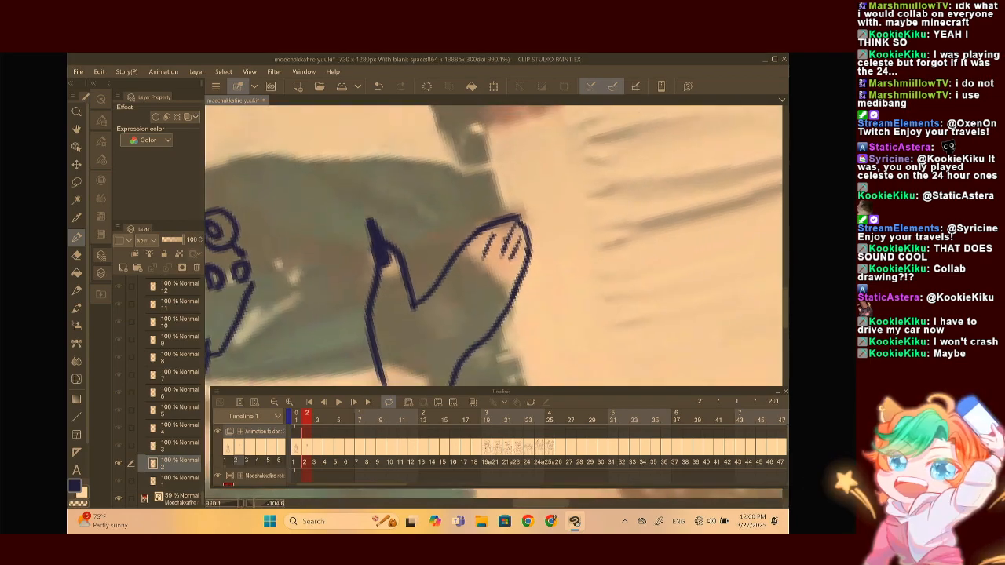
Draw the rounded rectangular cuff at the wrist, erasing its outer lower corner and redrawing it to follow the reference
scroll(494, 245, down, 4)
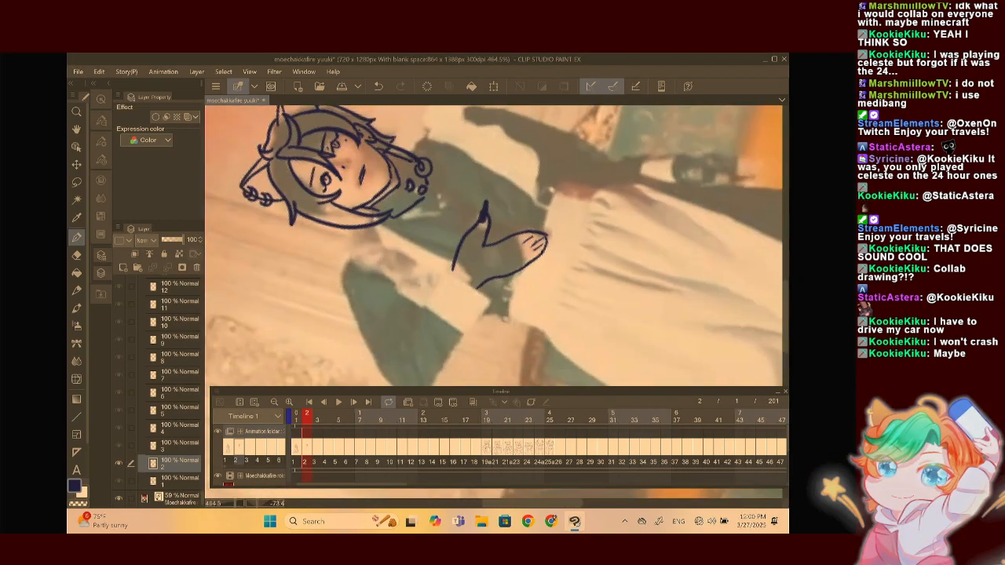
scroll(495, 245, up, 5)
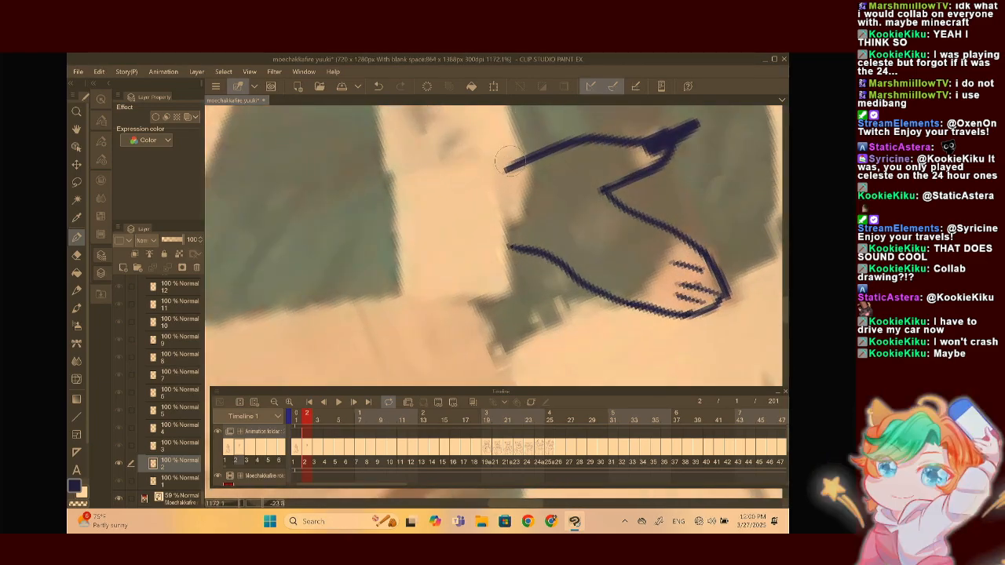
mouse_move(501, 167)
mouse_down()
mouse_move(513, 281)
mouse_move(505, 295)
mouse_move(409, 293)
mouse_up()
mouse_move(504, 153)
mouse_down()
mouse_move(401, 164)
mouse_move(392, 229)
mouse_move(399, 287)
mouse_move(410, 295)
mouse_up()
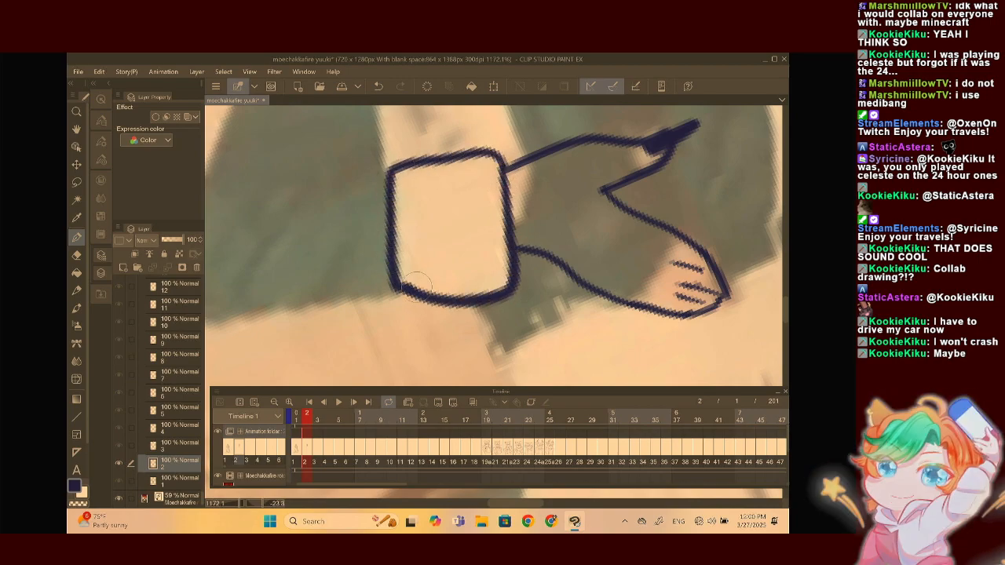
mouse_move(377, 259)
mouse_down()
mouse_move(408, 310)
mouse_move(432, 298)
mouse_up()
scroll(433, 179, up, 3)
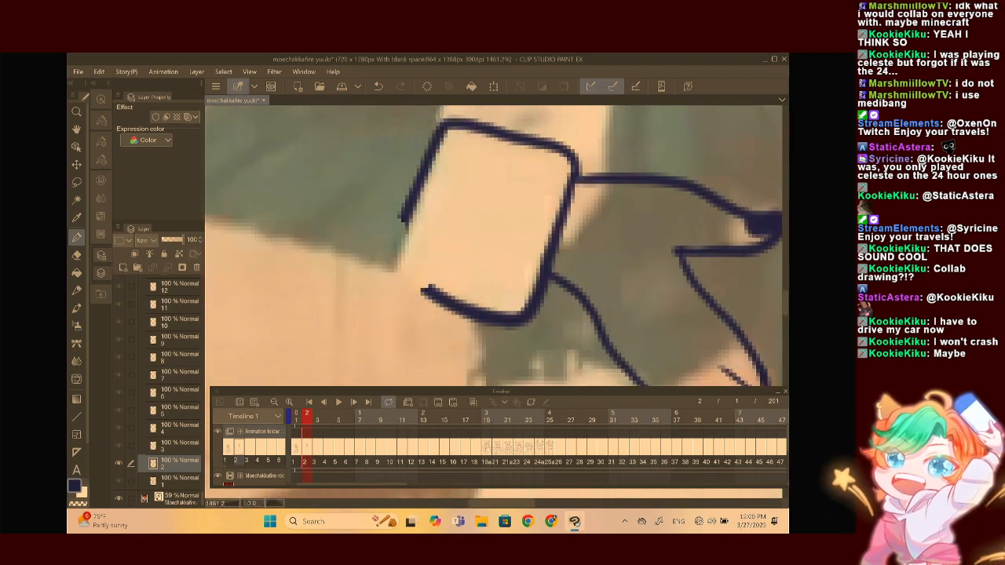
mouse_move(420, 193)
mouse_down()
mouse_move(390, 244)
mouse_move(397, 259)
mouse_move(452, 297)
mouse_up()
scroll(466, 234, down, 4)
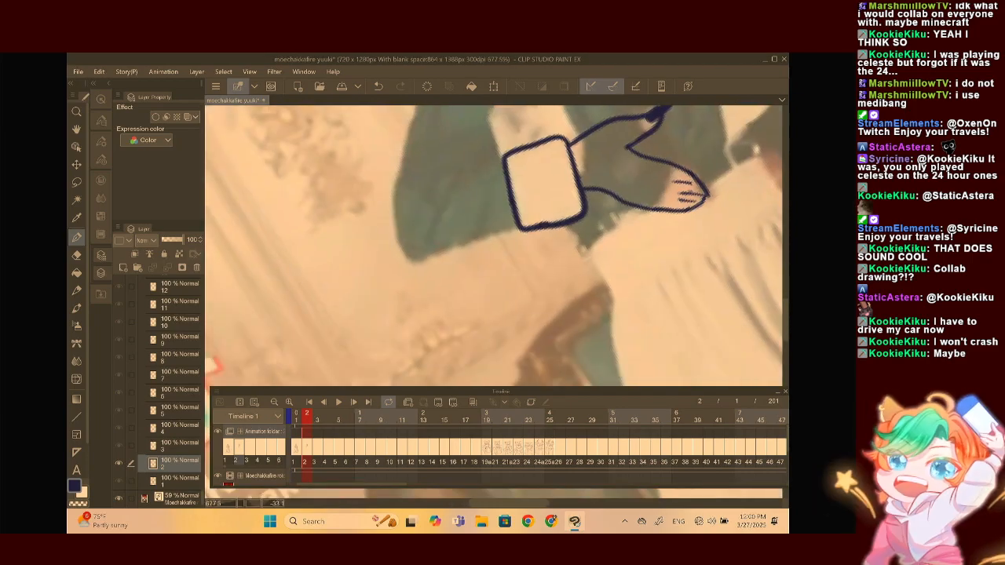
Draw the forearm sleeve's upper edge curving down from the cuff toward the elbow, with a short second fold line beside it
scroll(494, 246, up, 1)
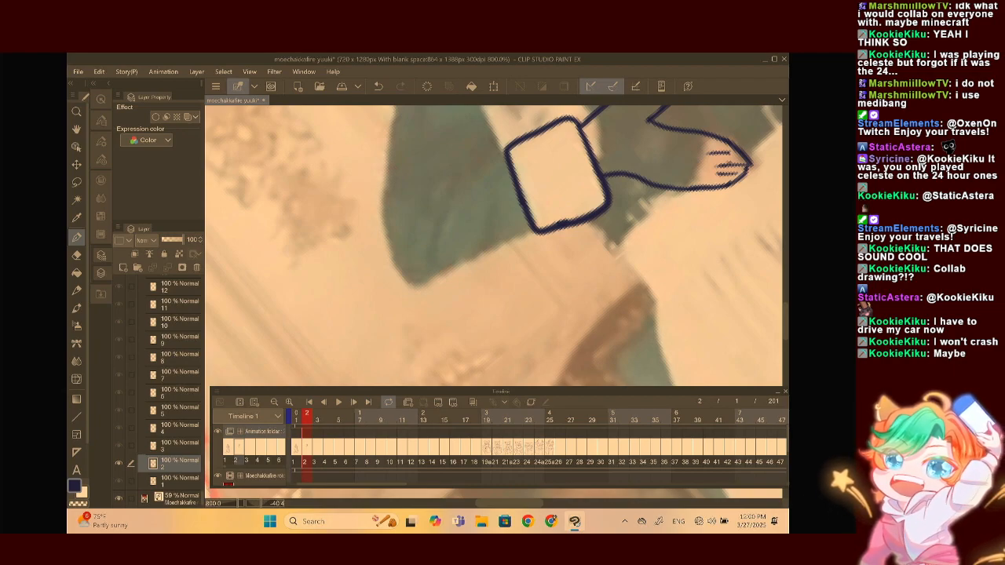
scroll(494, 246, up, 3)
scroll(494, 246, down, 1)
mouse_move(514, 131)
mouse_down()
mouse_move(434, 174)
mouse_move(397, 267)
mouse_up()
drag(444, 163, 385, 228)
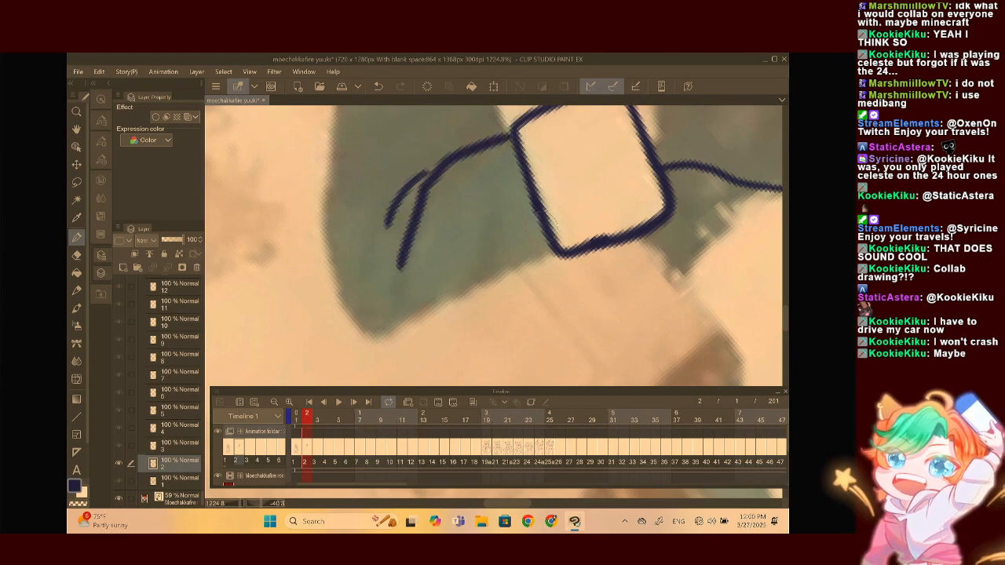
scroll(536, 159, down, 2)
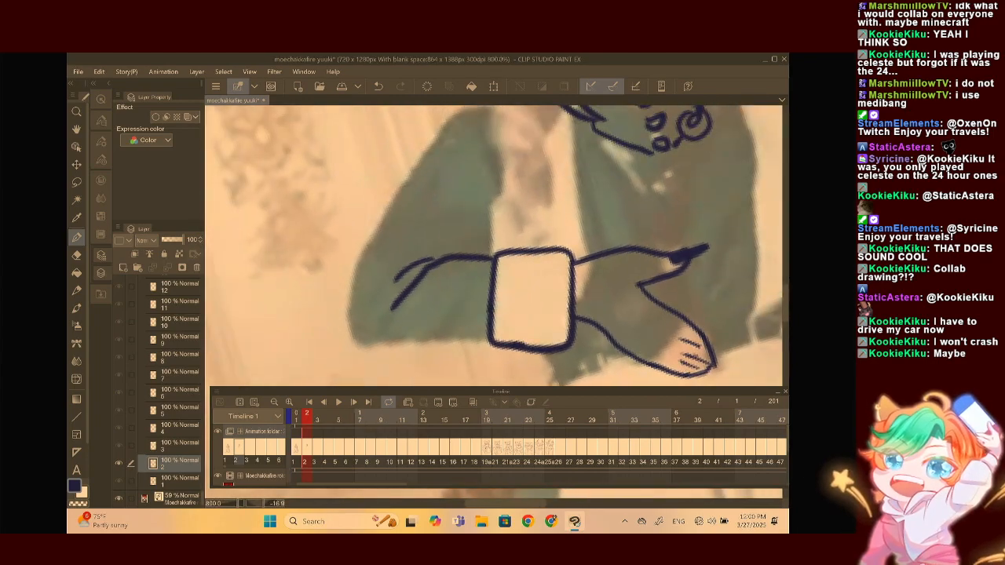
Draw the sleeve's lower edge from the cuff's lower corner to the elbow, undoing the first attempt and redrawing it slightly wavy
scroll(510, 259, down, 2)
scroll(510, 259, up, 3)
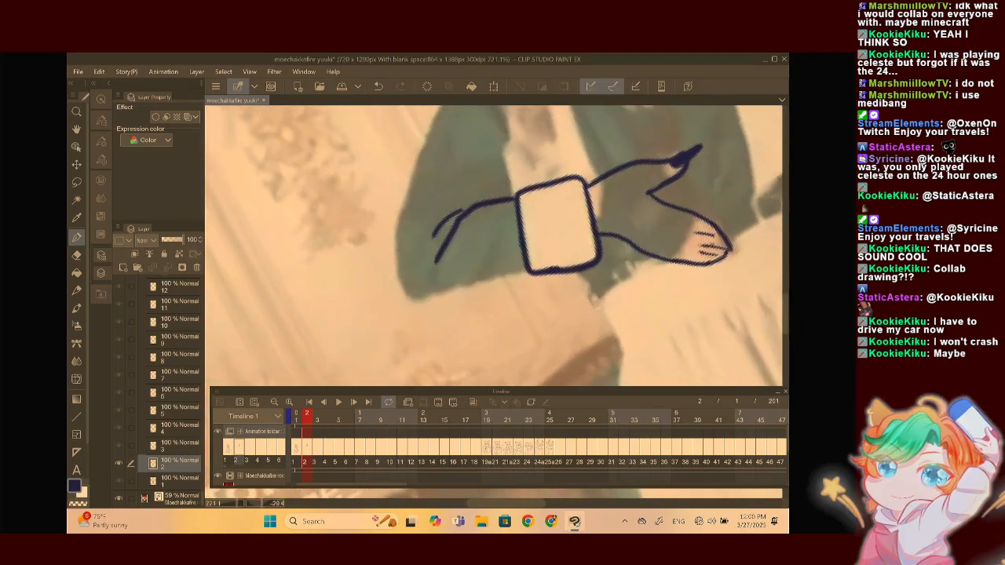
drag(513, 260, 365, 299)
scroll(494, 246, down, 1)
key(ctrl+z)
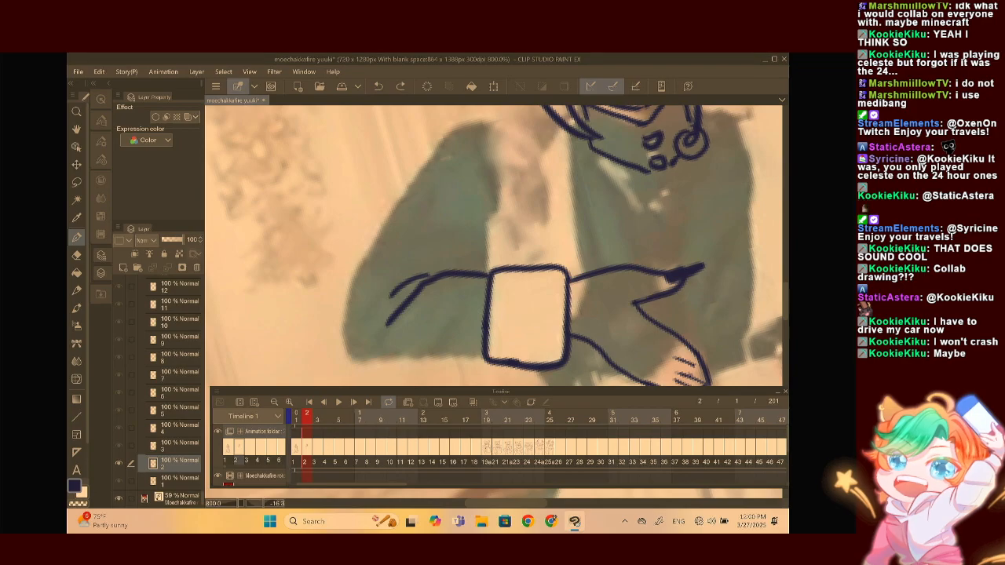
drag(483, 357, 347, 362)
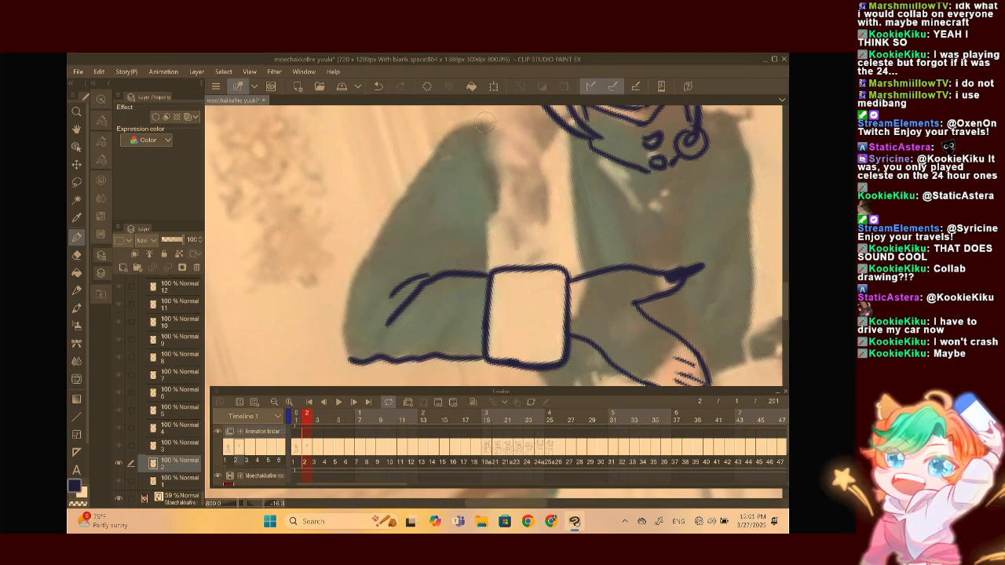
Draw the bent arm's outer sleeve edge from shoulder to elbow, and the apron strap's inner edge from the collar down to the forearm
mouse_move(488, 122)
mouse_down()
mouse_move(433, 144)
mouse_move(406, 184)
mouse_move(351, 276)
mouse_move(350, 364)
mouse_up()
drag(502, 251, 442, 270)
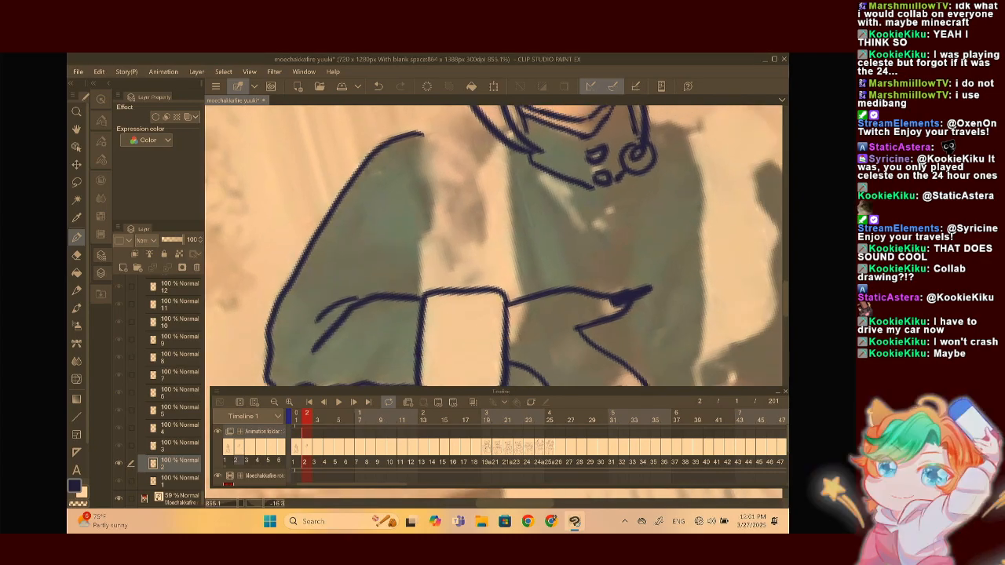
scroll(497, 246, down, 1)
scroll(496, 246, up, 1)
mouse_move(482, 165)
mouse_down()
mouse_move(465, 212)
mouse_move(469, 301)
mouse_up()
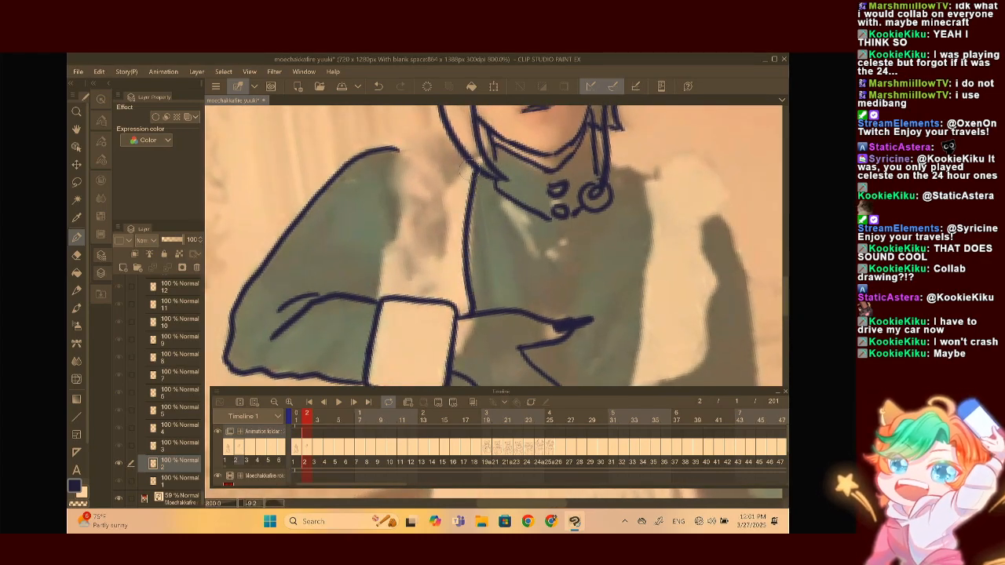
Outline the wavy ruffle along the strap beside the bent arm, with short fold lines inside it
drag(454, 184, 428, 289)
mouse_move(454, 142)
mouse_down()
mouse_move(420, 132)
mouse_move(397, 180)
mouse_move(403, 206)
mouse_move(375, 298)
mouse_up()
mouse_move(391, 148)
mouse_down()
mouse_move(458, 167)
mouse_move(466, 187)
mouse_move(470, 179)
mouse_move(437, 153)
mouse_move(424, 181)
mouse_up()
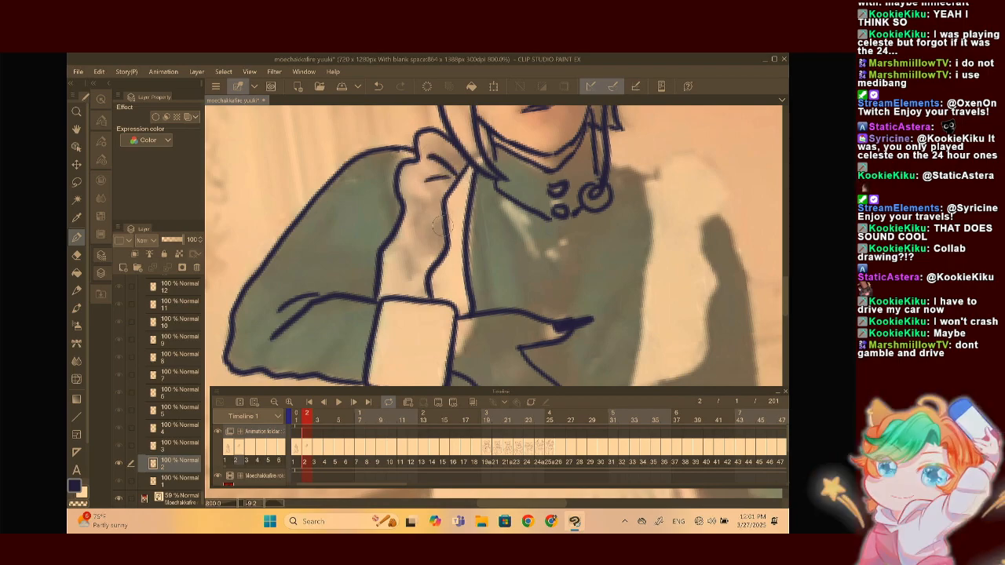
mouse_move(441, 231)
mouse_down()
mouse_move(402, 249)
mouse_move(416, 212)
mouse_up()
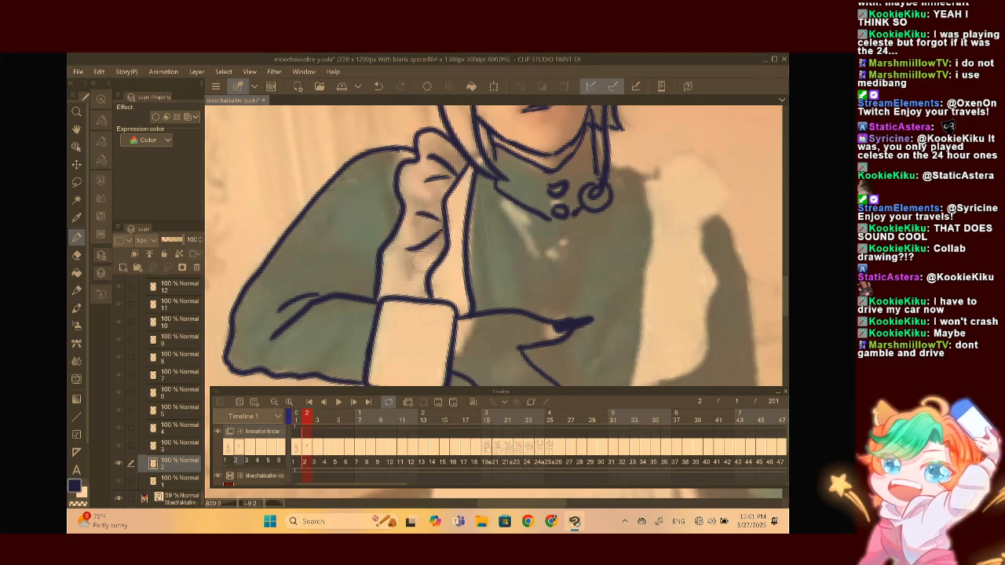
drag(425, 274, 406, 279)
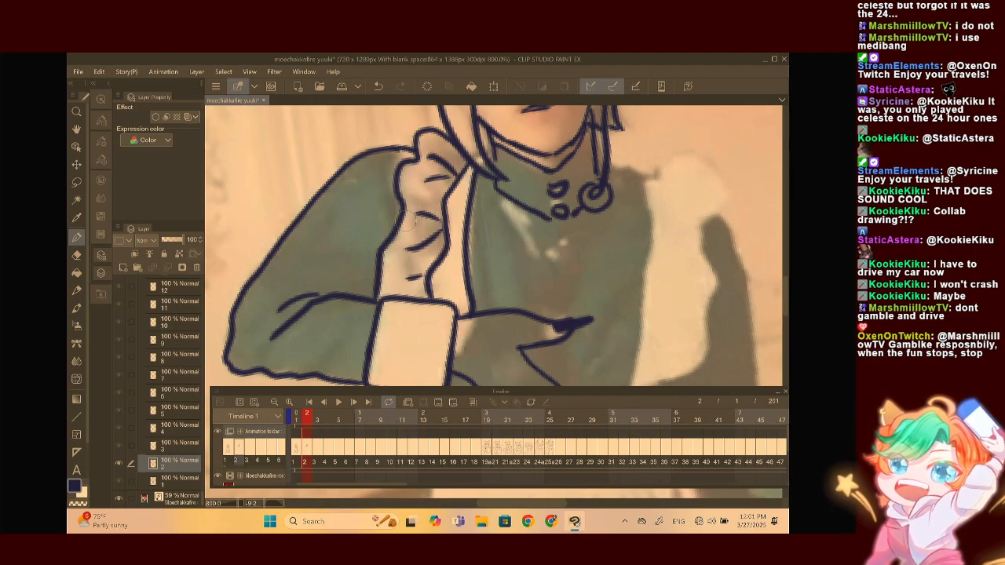
Draw the second apron strap as two parallel curved edges running from the opposite shoulder down to the waist
scroll(494, 235, down, 4)
scroll(494, 246, up, 3)
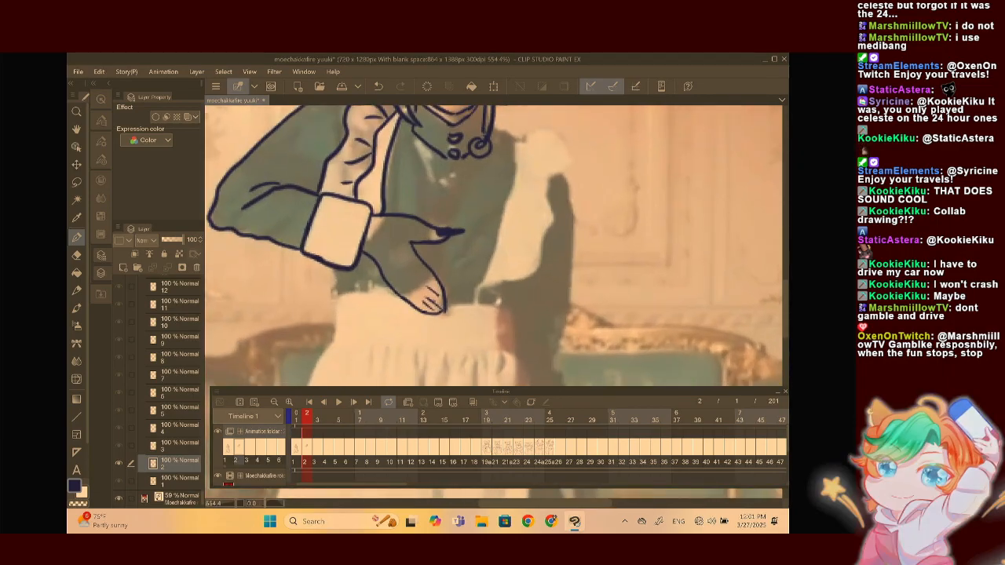
drag(495, 217, 417, 251)
scroll(490, 206, up, 2)
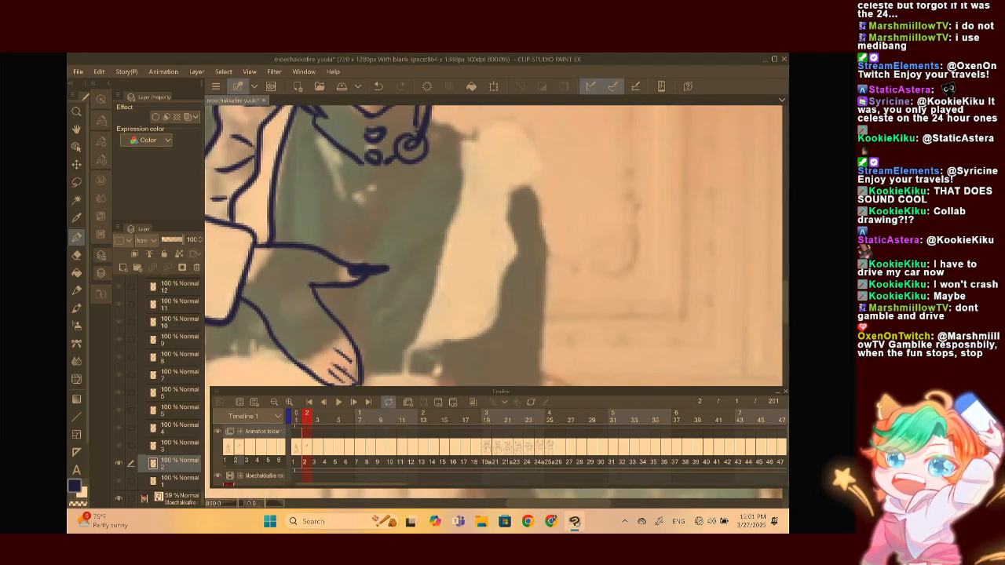
mouse_move(464, 137)
mouse_down()
mouse_move(434, 288)
mouse_move(400, 374)
mouse_up()
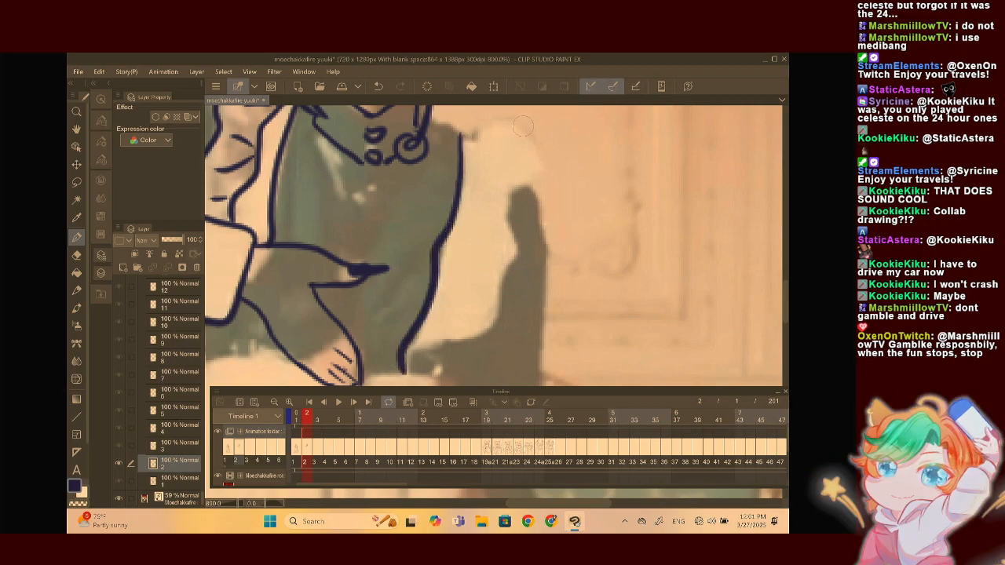
mouse_move(461, 134)
mouse_down()
mouse_move(483, 139)
mouse_move(471, 237)
mouse_move(414, 372)
mouse_up()
scroll(493, 246, down, 3)
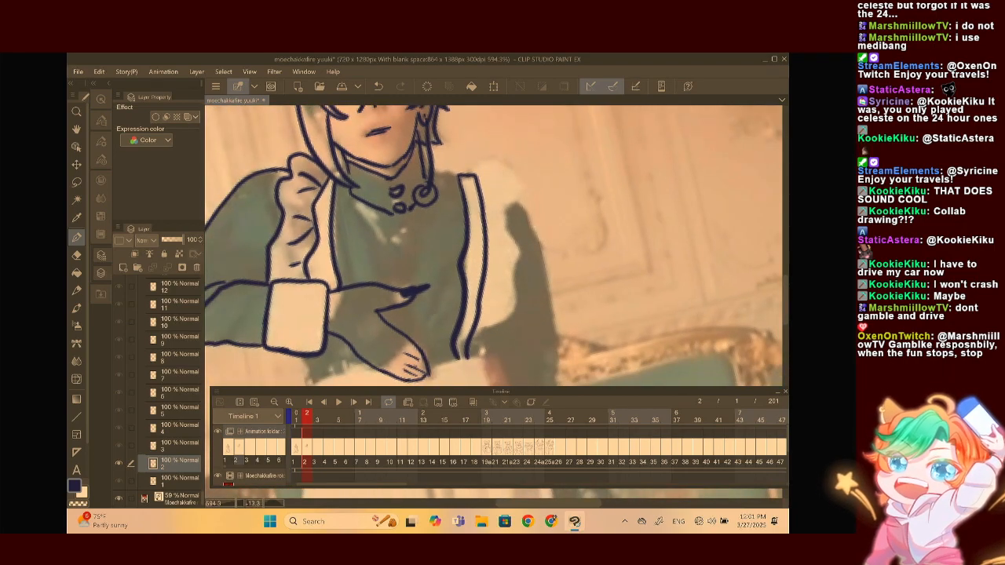
Outline the scalloped ruffle outside the second strap with short fold lines, and draw the shoulder line joining the collar to the strap
mouse_move(472, 170)
mouse_down()
mouse_move(502, 156)
mouse_move(531, 179)
mouse_move(502, 333)
mouse_move(469, 342)
mouse_up()
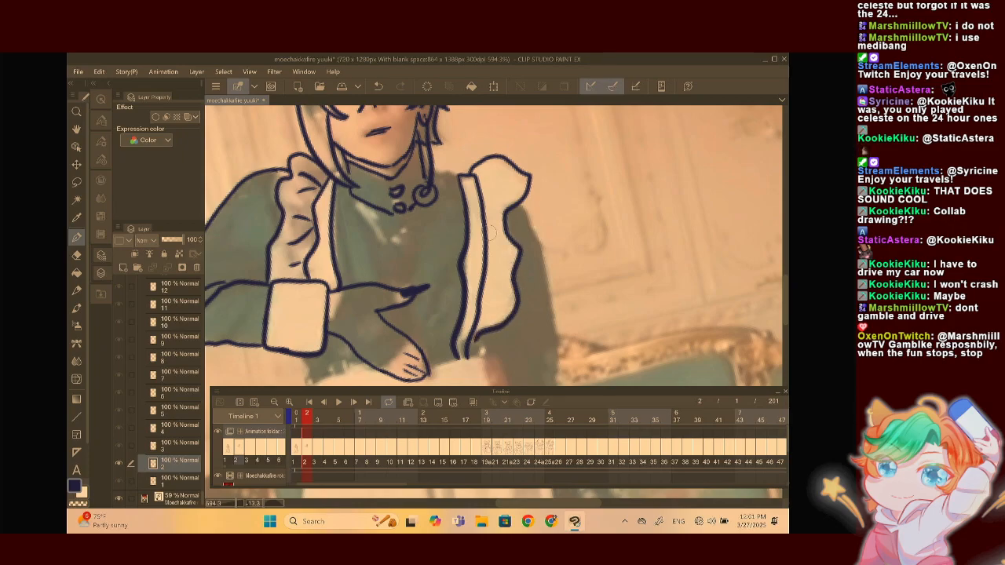
drag(490, 186, 486, 196)
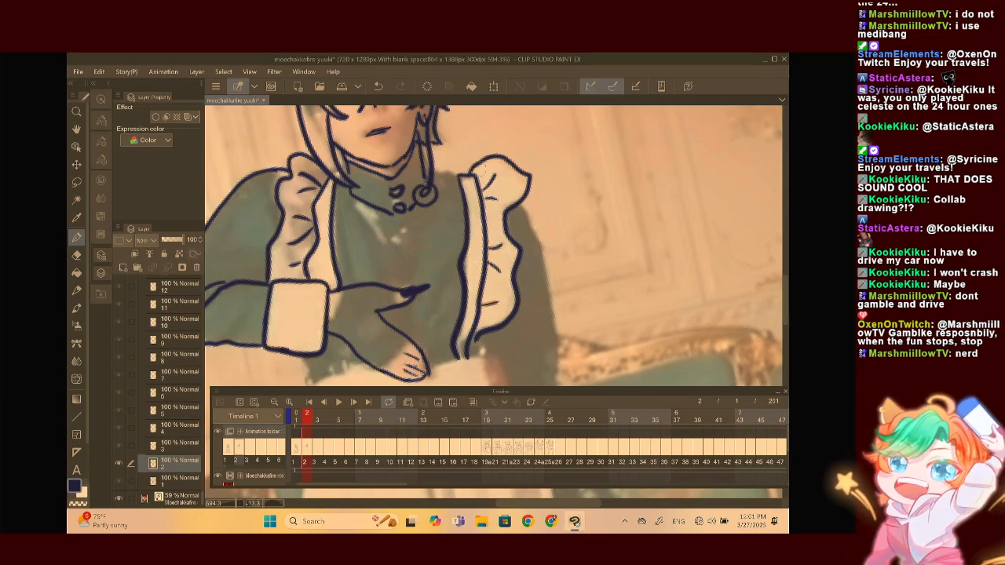
scroll(480, 167, up, 5)
mouse_move(483, 203)
mouse_down()
mouse_move(443, 243)
mouse_move(383, 255)
mouse_move(429, 239)
mouse_move(410, 259)
mouse_up()
scroll(486, 166, down, 6)
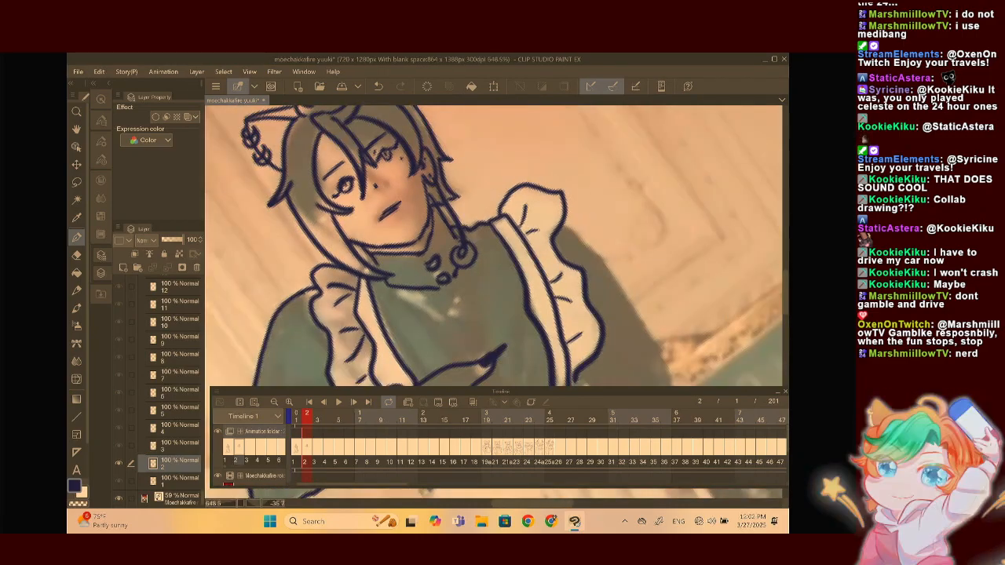
Draw the lowered arm's sleeve with its outer edge from the ruffle to the wrist and its inner edge beside the waist
scroll(494, 245, up, 3)
drag(494, 246, 432, 257)
mouse_move(454, 133)
mouse_down()
mouse_move(461, 170)
mouse_move(443, 312)
mouse_move(452, 361)
mouse_up()
drag(397, 252, 418, 364)
scroll(494, 246, down, 2)
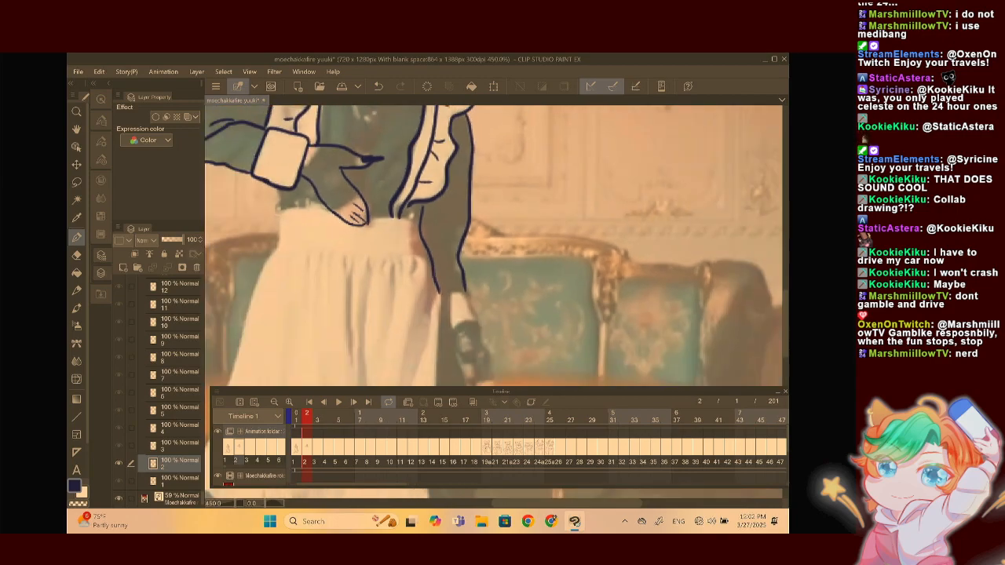
Close the lowered sleeve at the wrist, undoing and redrawing a stroke, and outline the flared cuff below it
scroll(495, 246, down, 1)
scroll(494, 245, up, 3)
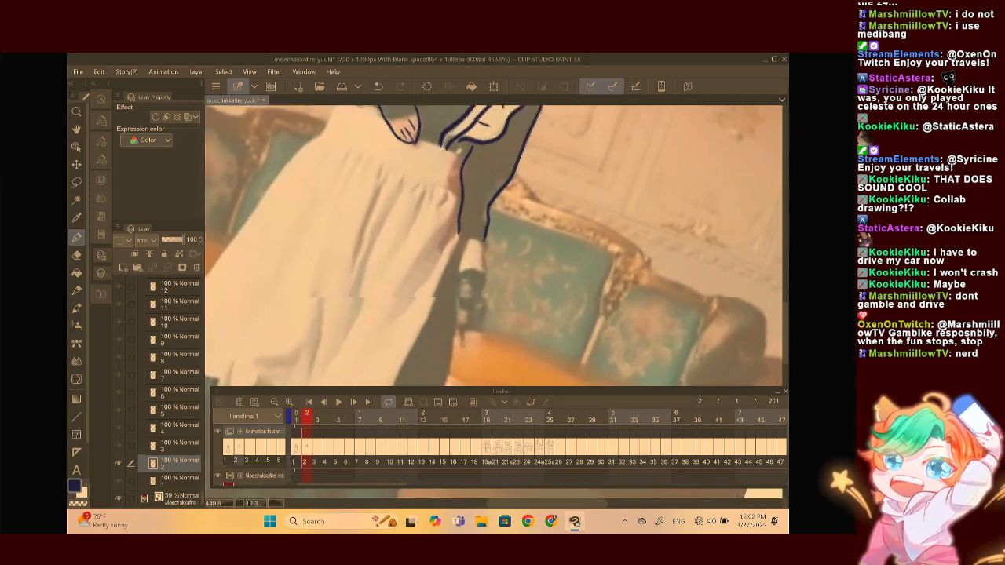
mouse_move(411, 247)
mouse_down()
mouse_move(455, 256)
mouse_move(410, 251)
mouse_move(453, 259)
mouse_move(463, 311)
mouse_up()
click(377, 85)
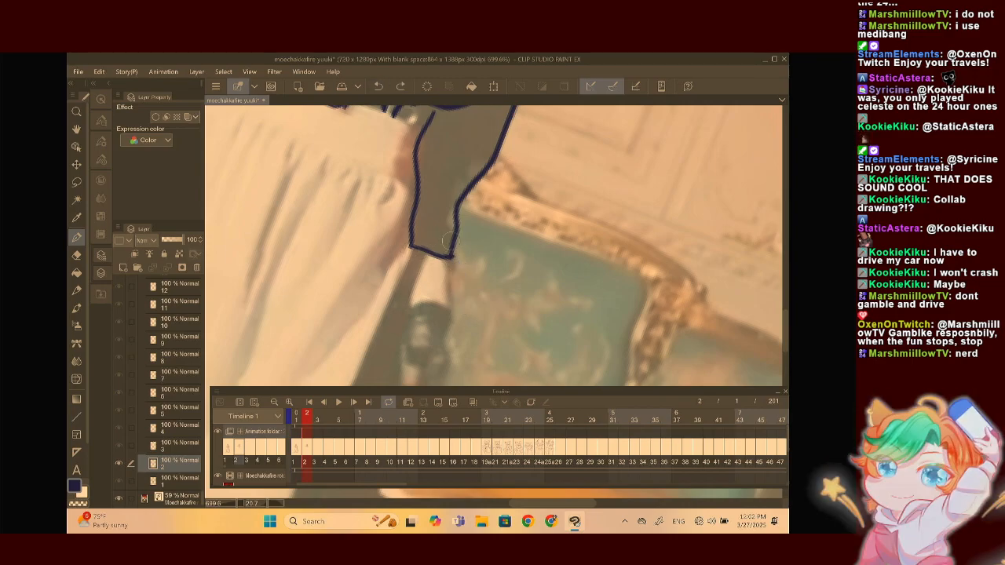
mouse_move(453, 259)
mouse_down()
mouse_move(457, 311)
mouse_move(404, 309)
mouse_move(411, 245)
mouse_up()
scroll(480, 140, down, 3)
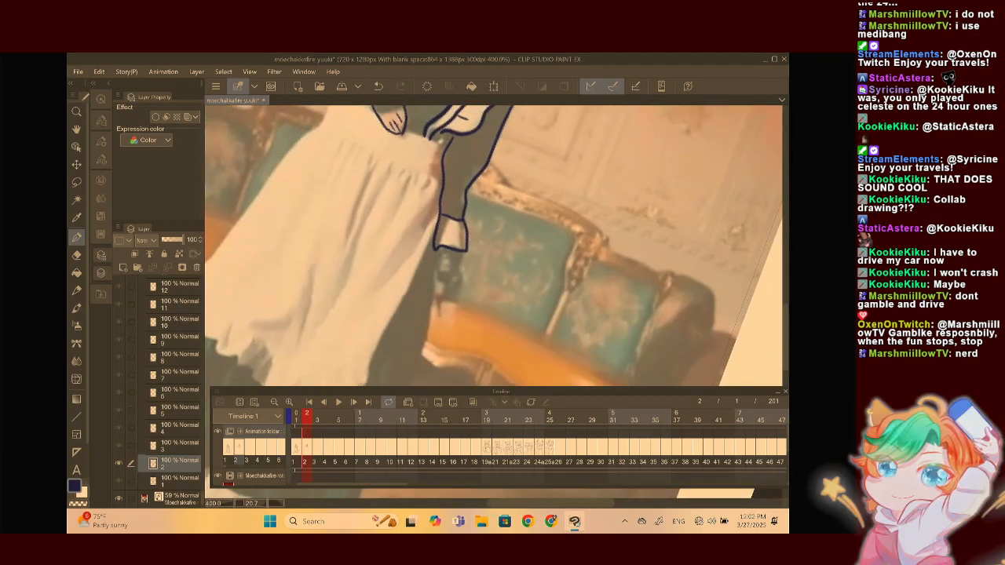
scroll(460, 326, up, 3)
scroll(460, 313, down, 4)
scroll(460, 314, up, 2)
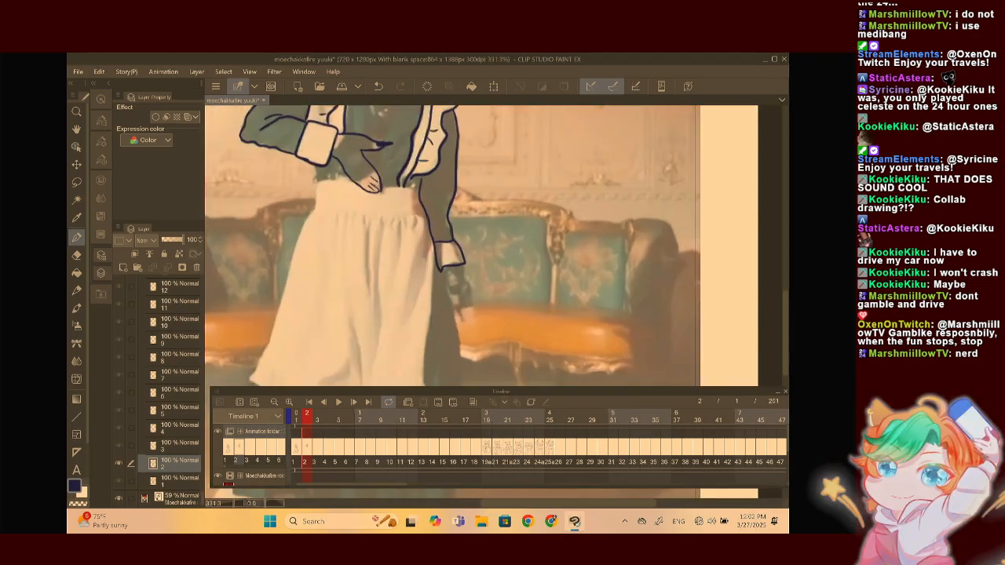
Trim the dark pointed tip of the bent arm's upper finger so it ends shorter and cleaner
scroll(474, 217, down, 2)
scroll(473, 216, up, 6)
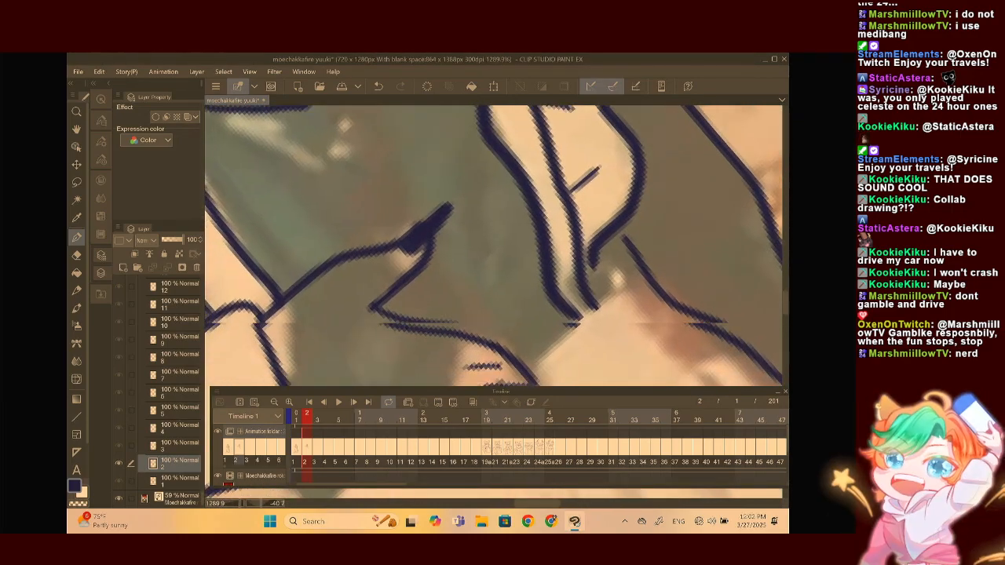
drag(473, 218, 428, 280)
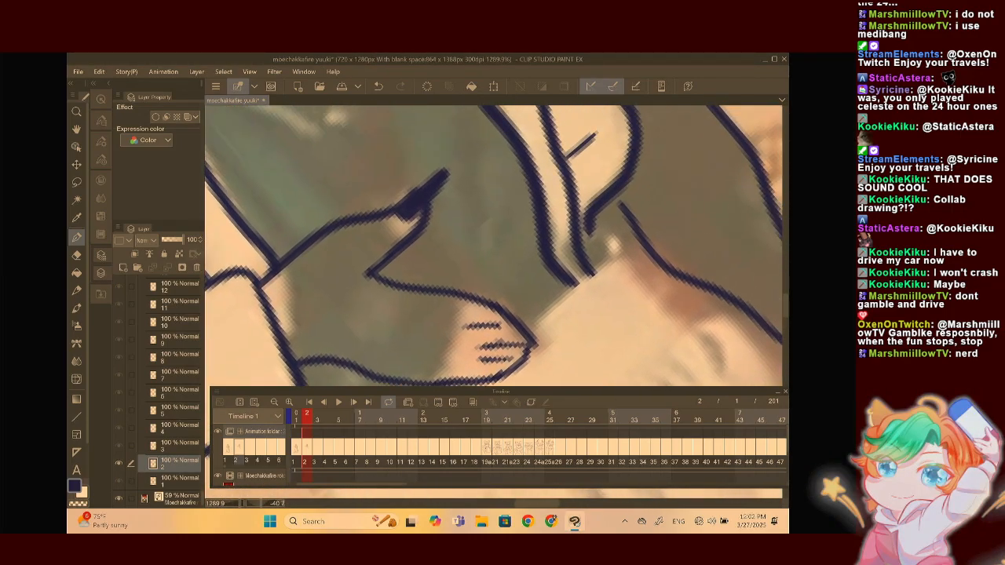
drag(445, 170, 432, 202)
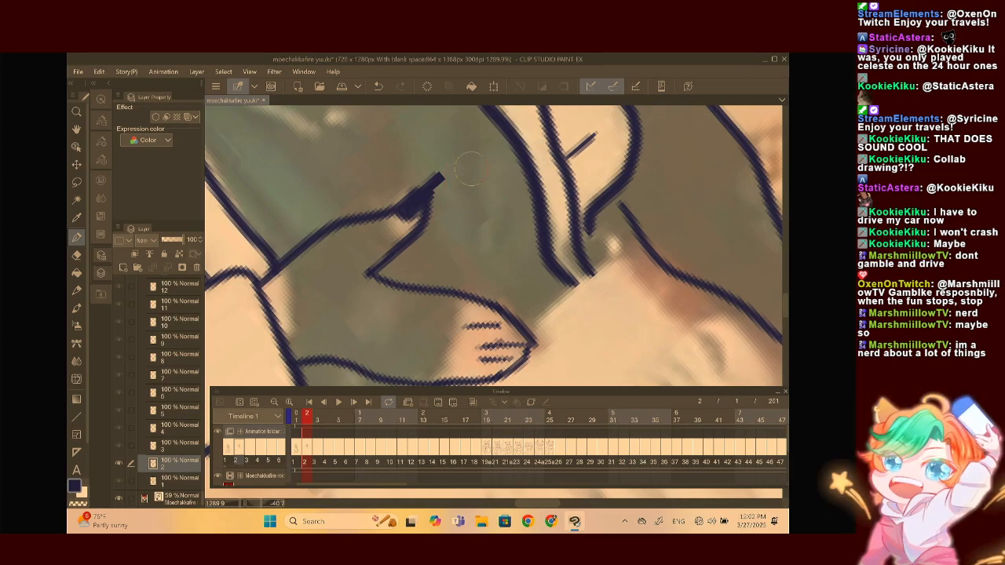
scroll(468, 167, up, 4)
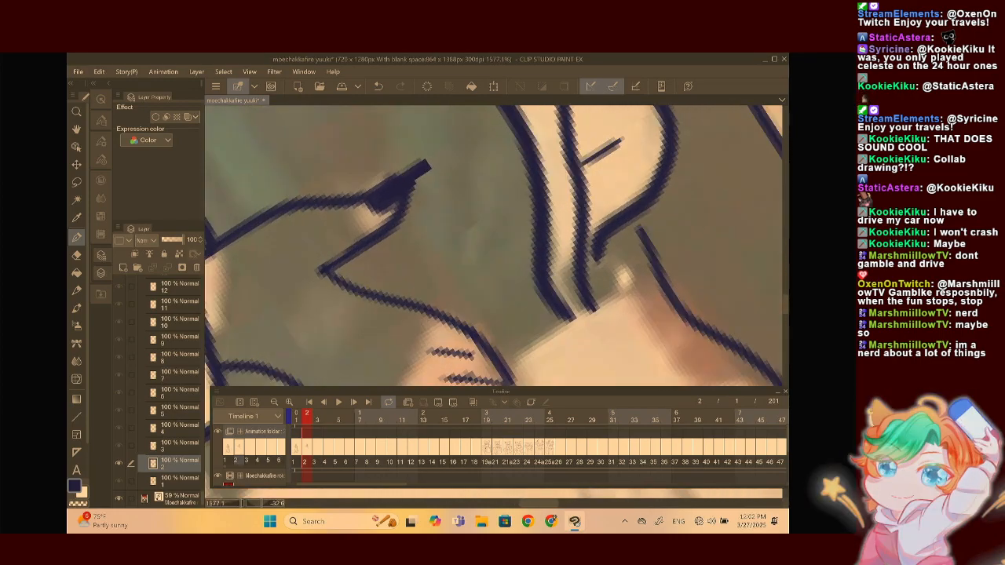
drag(396, 194, 409, 186)
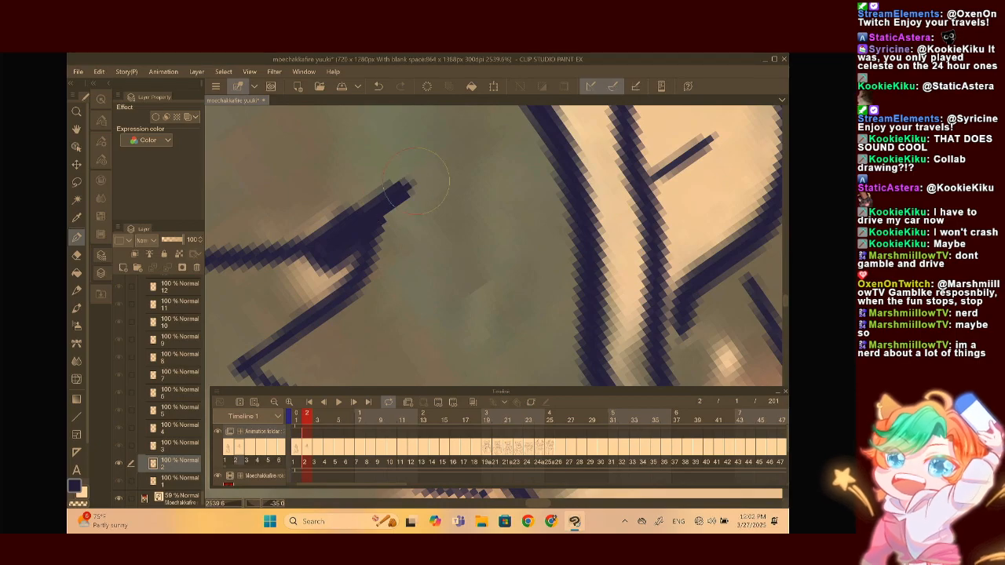
scroll(424, 165, down, 10)
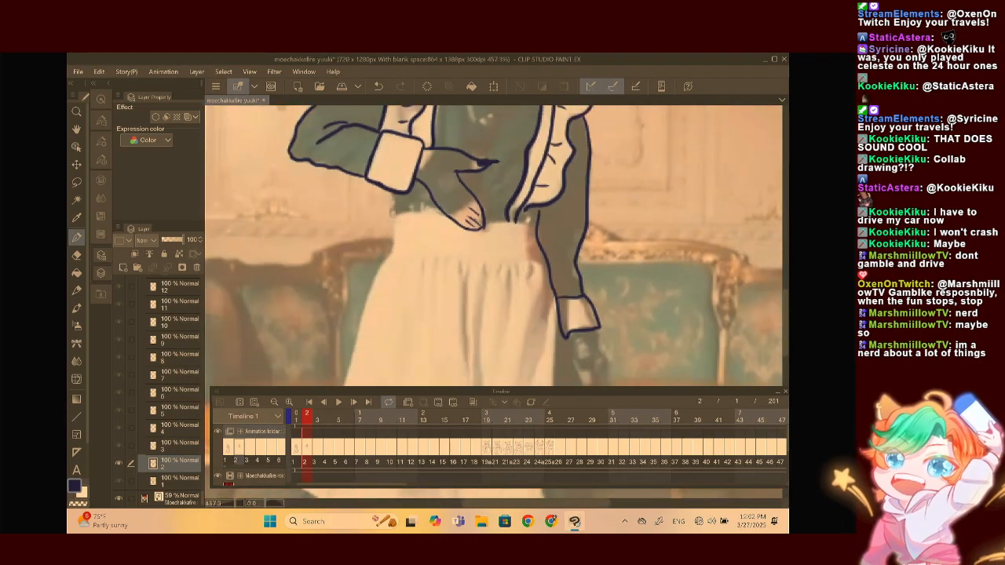
Draw the hanging hand below the lowered cuff, with its outer contour, narrow fingertips and an inner finger line
scroll(493, 245, up, 2)
scroll(428, 135, up, 4)
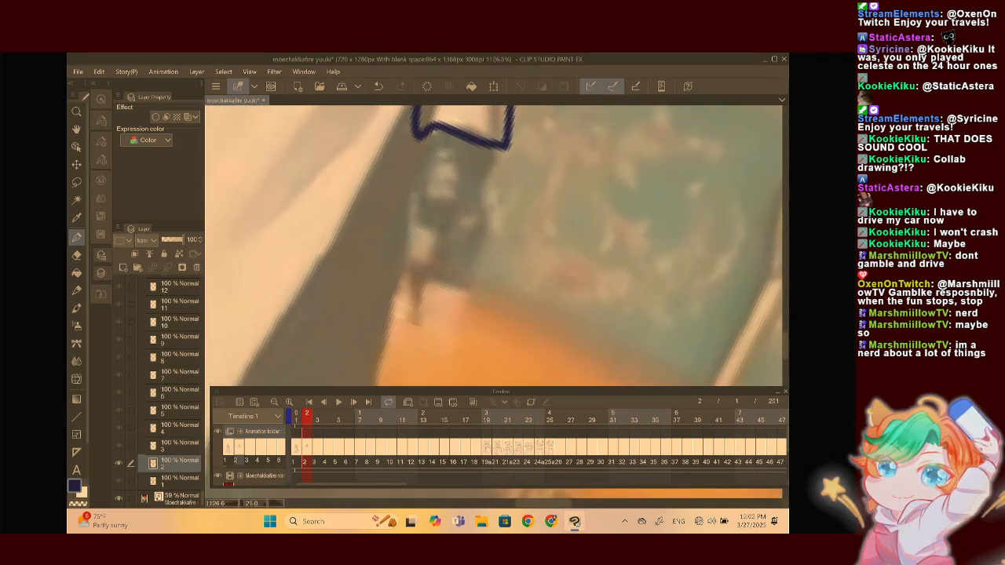
mouse_move(428, 135)
mouse_down()
mouse_move(422, 272)
mouse_move(461, 176)
mouse_move(493, 166)
mouse_move(493, 210)
mouse_move(485, 255)
mouse_move(430, 339)
mouse_move(422, 302)
mouse_up()
mouse_move(400, 266)
mouse_down()
mouse_move(416, 289)
mouse_move(400, 307)
mouse_move(411, 326)
mouse_move(435, 283)
mouse_move(431, 336)
mouse_move(437, 268)
mouse_move(427, 234)
mouse_move(428, 262)
mouse_up()
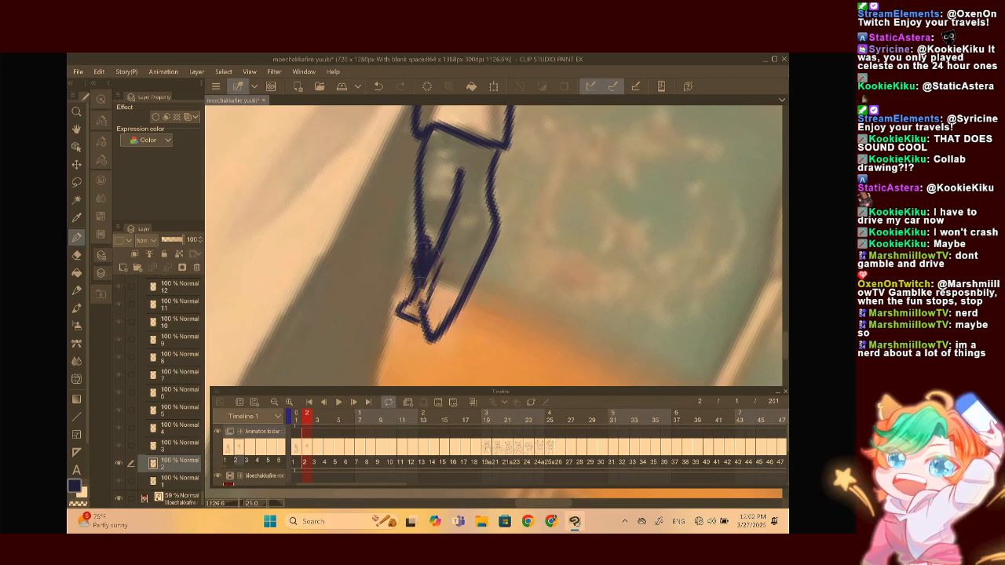
scroll(426, 260, down, 4)
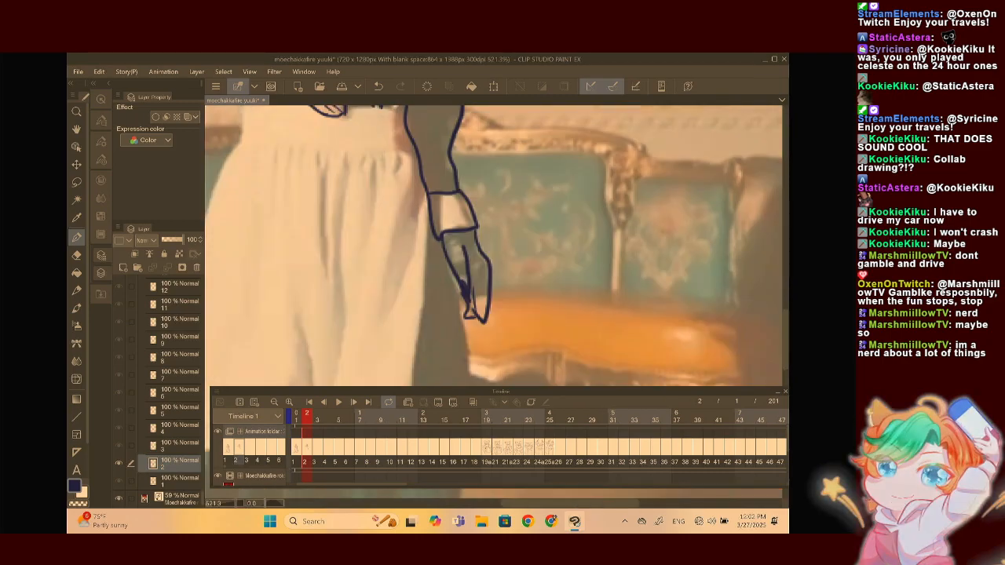
scroll(496, 245, down, 5)
scroll(496, 245, up, 4)
scroll(496, 245, down, 3)
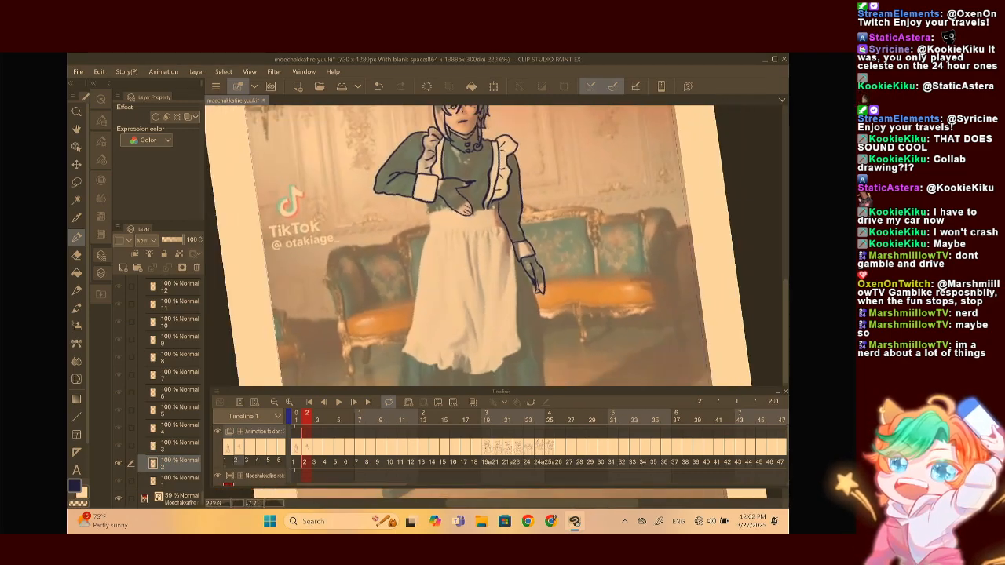
Draw the short bodice edge below the bent arm's cuff and outline the apron's waistband passing behind the hand
scroll(467, 192, up, 8)
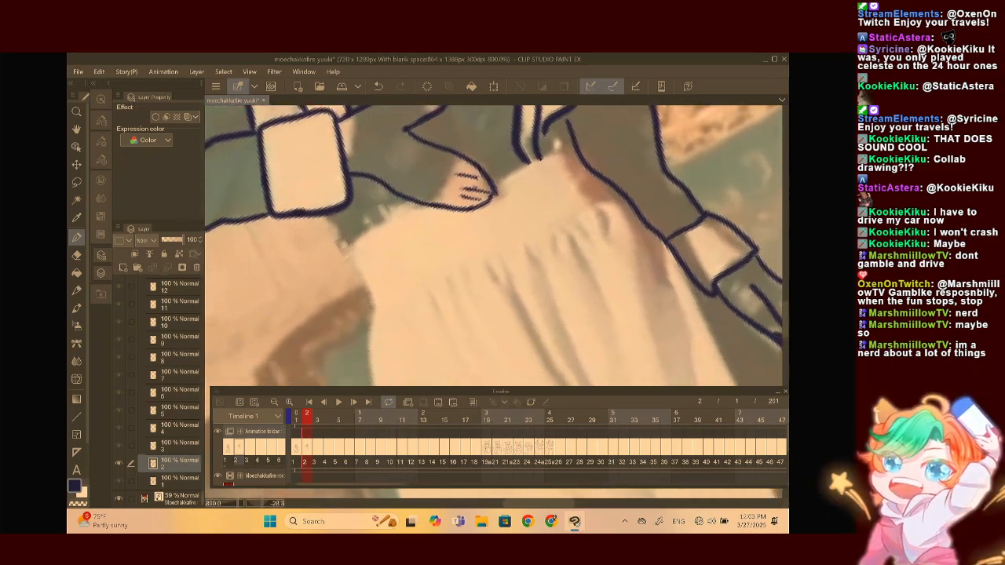
drag(317, 233, 344, 264)
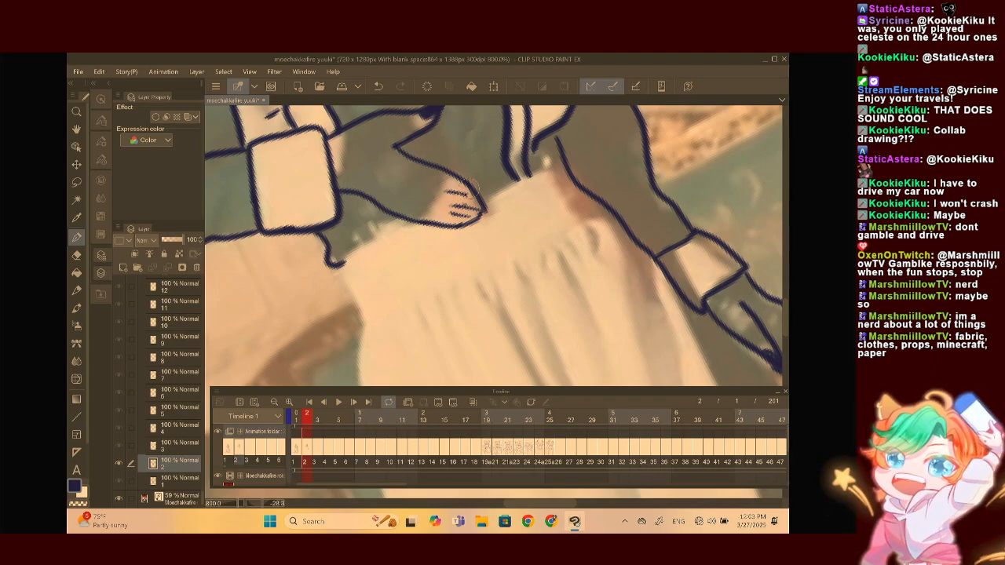
mouse_move(422, 222)
mouse_down()
mouse_move(347, 276)
mouse_move(364, 326)
mouse_up()
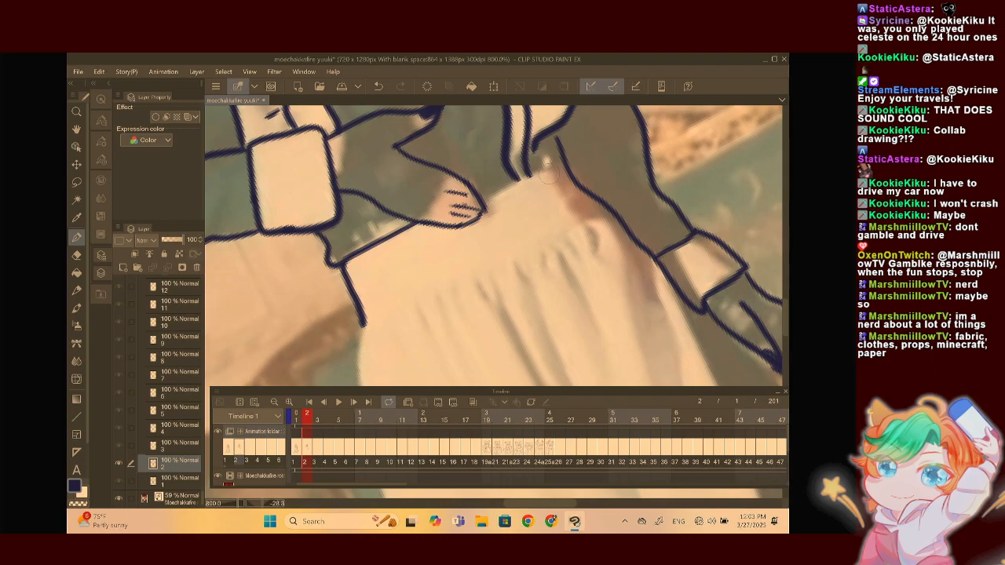
mouse_move(486, 200)
mouse_down()
mouse_move(554, 171)
mouse_move(591, 222)
mouse_move(366, 324)
mouse_up()
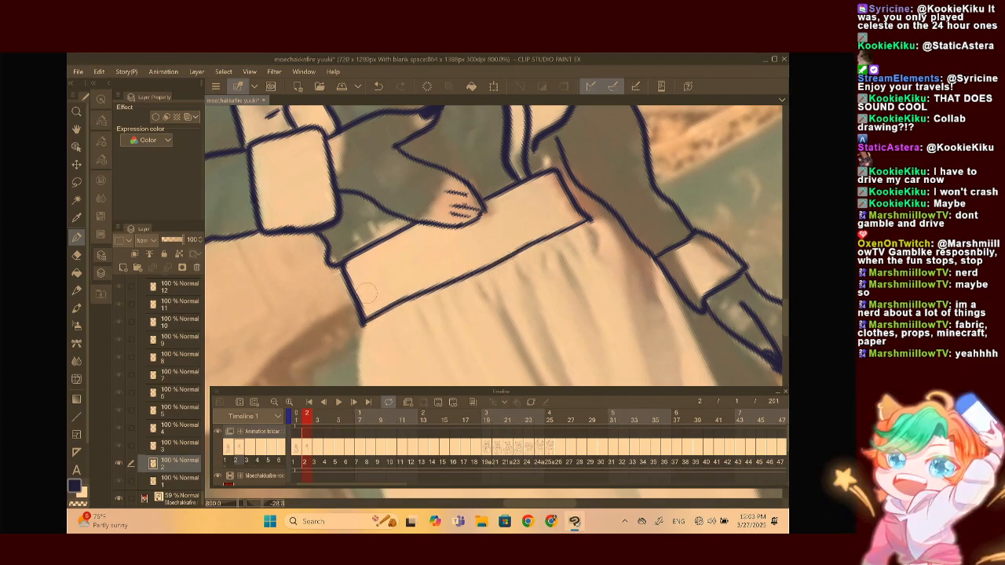
Outline the apron skirt below the waistband with both side edges and a wavy hem following the reference
scroll(542, 273, down, 5)
scroll(494, 245, up, 4)
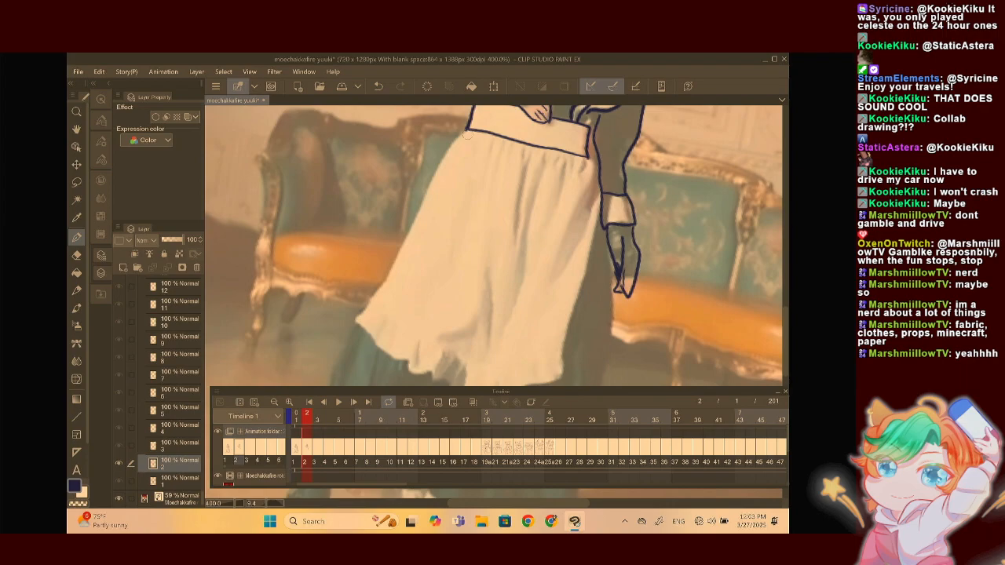
mouse_move(454, 142)
mouse_down()
mouse_move(395, 264)
mouse_move(351, 321)
mouse_up()
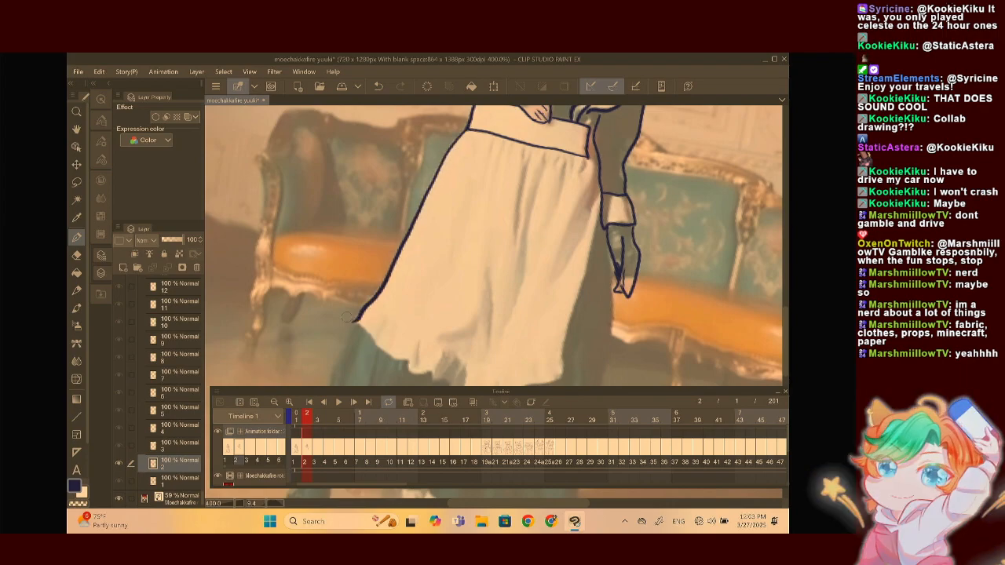
scroll(603, 151, down, 2)
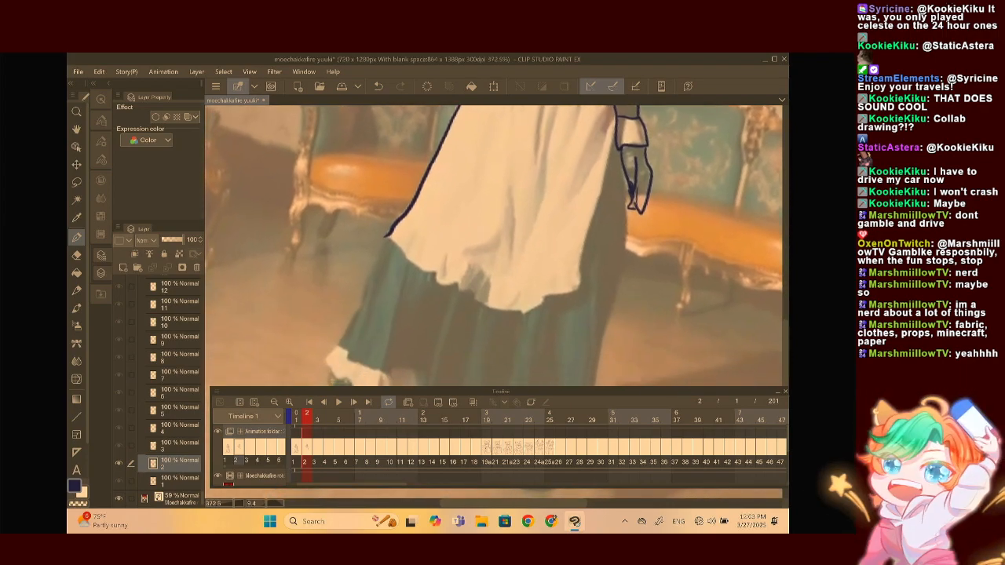
mouse_move(604, 138)
mouse_down()
mouse_move(566, 287)
mouse_move(511, 320)
mouse_move(459, 304)
mouse_move(375, 247)
mouse_up()
Add long curved fold lines inside the apron skirt, below the waistband and near the hem
scroll(496, 245, down, 2)
mouse_move(464, 264)
mouse_down()
mouse_move(476, 319)
mouse_move(438, 313)
mouse_up()
drag(481, 165, 477, 237)
drag(493, 182, 499, 259)
mouse_move(513, 160)
mouse_down()
mouse_move(515, 199)
mouse_move(534, 181)
mouse_move(521, 242)
mouse_up()
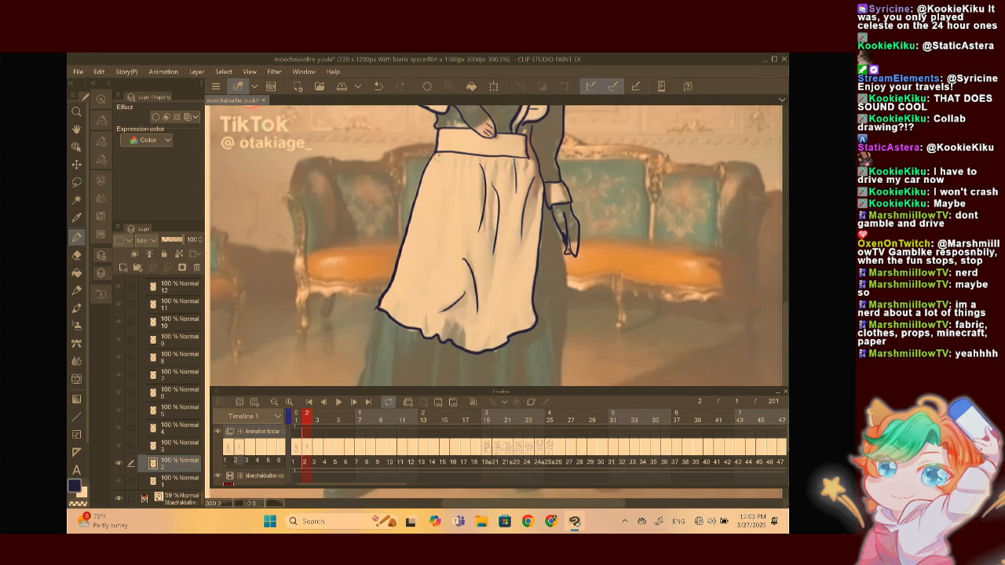
Add short fold lines under the apron's waistband and small gather lines along its wavy hem
drag(440, 156, 436, 170)
drag(459, 160, 458, 170)
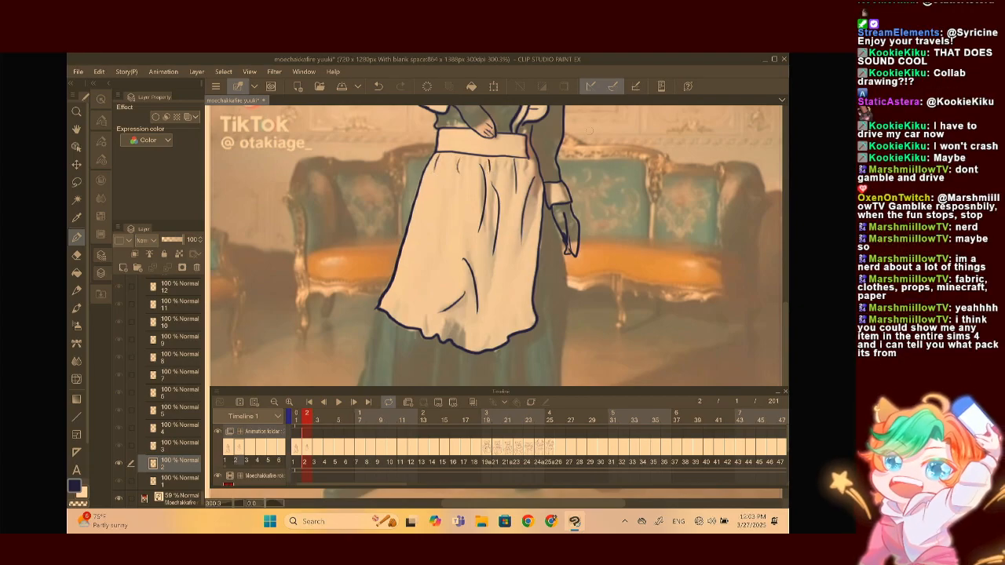
scroll(510, 274, down, 3)
scroll(494, 337, up, 5)
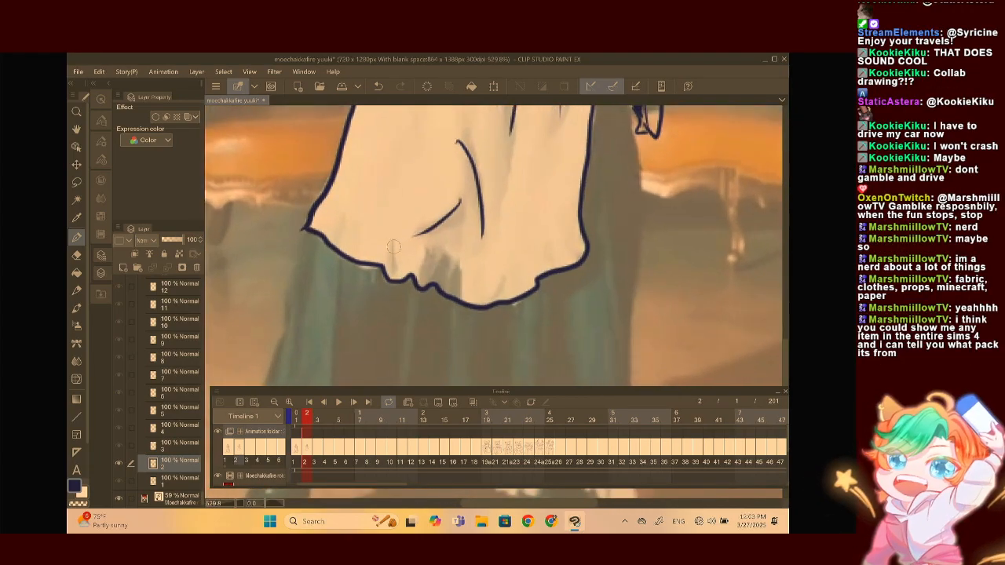
mouse_move(390, 239)
mouse_down()
mouse_move(396, 271)
mouse_move(430, 279)
mouse_move(412, 268)
mouse_up()
drag(502, 273, 493, 297)
drag(349, 220, 340, 238)
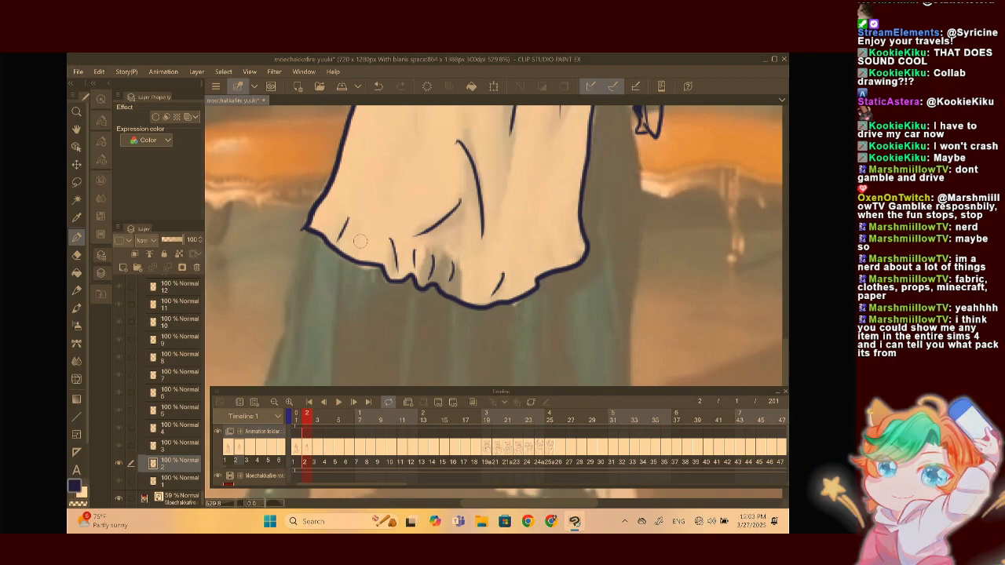
scroll(360, 241, down, 5)
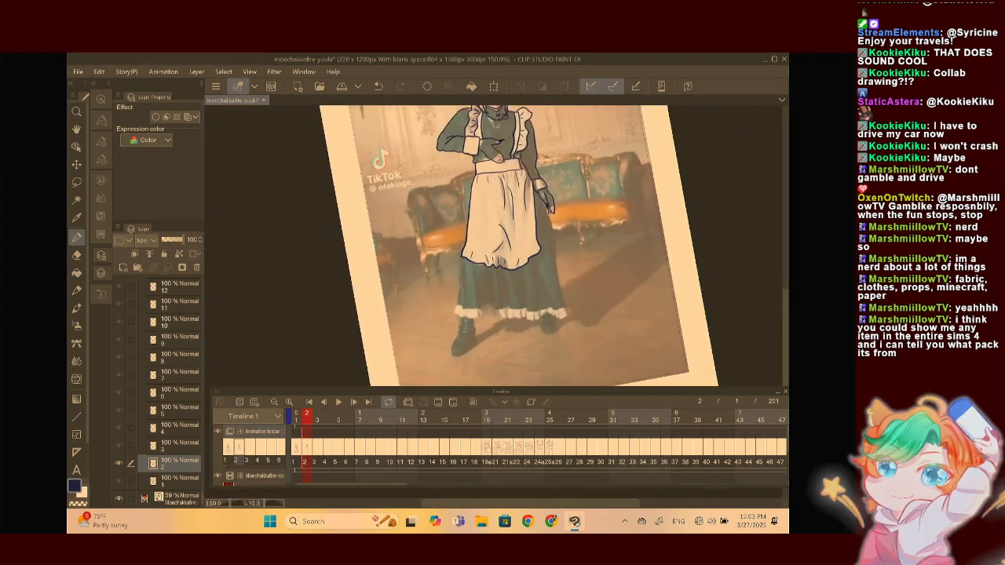
Draw the skirt's left edge from the apron's lower corner down to the white ruffle
scroll(360, 241, up, 2)
scroll(471, 337, up, 4)
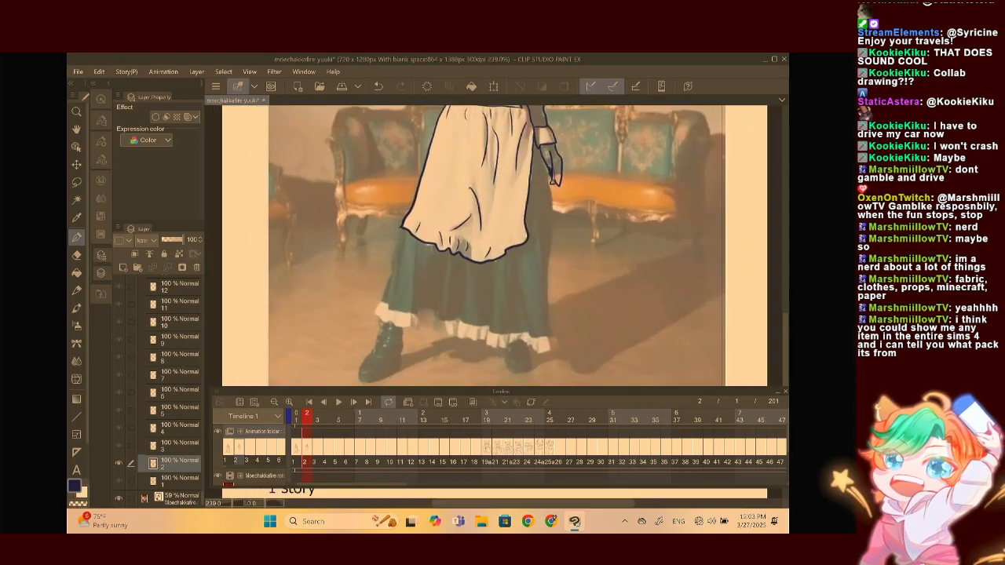
scroll(416, 228, up, 2)
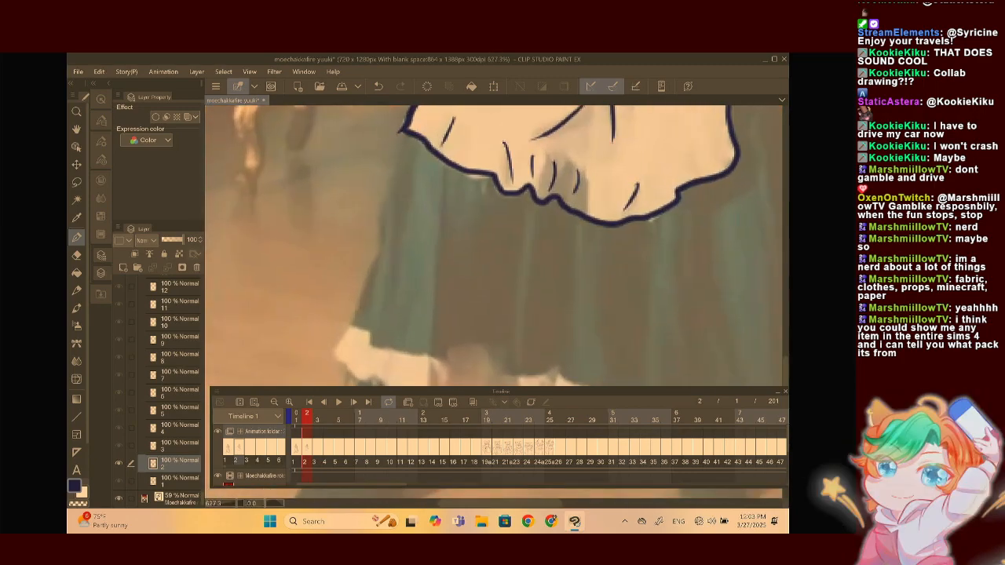
drag(421, 135, 403, 246)
click(379, 86)
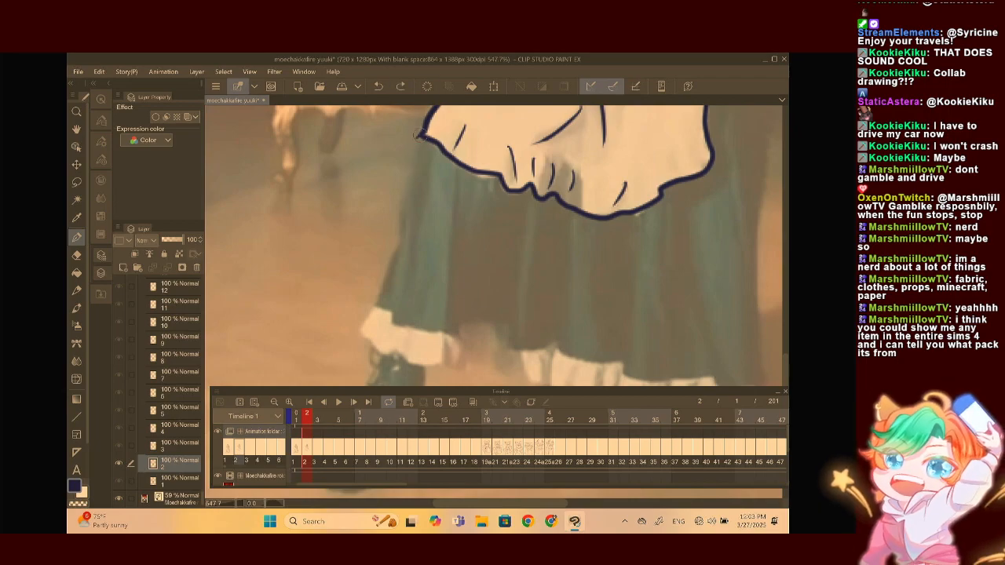
drag(418, 141, 379, 312)
scroll(390, 227, down, 1)
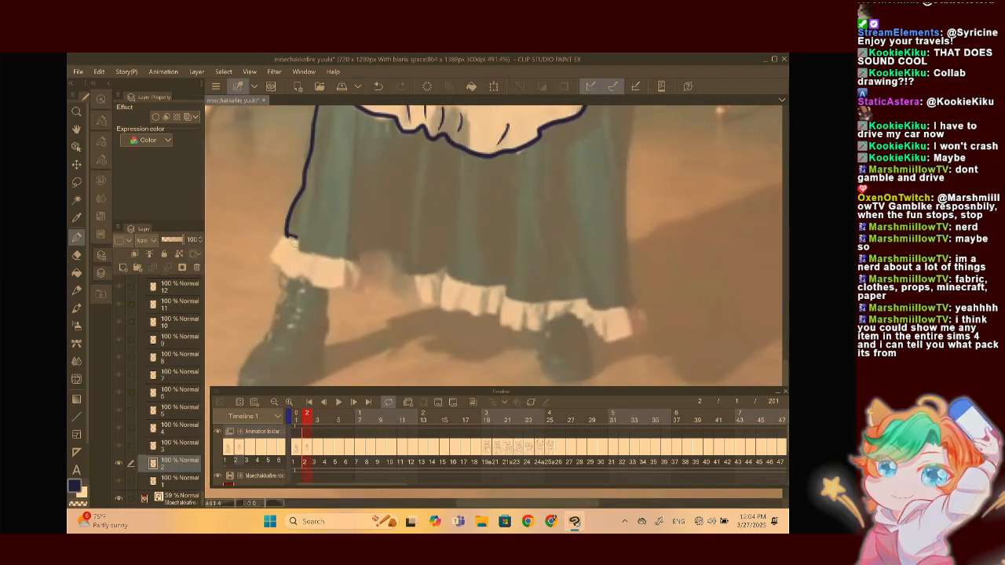
Trace the skirt's stepped hem along the top of the ruffle and its right edge up to the hanging hand
drag(288, 237, 326, 252)
scroll(494, 245, down, 2)
drag(495, 245, 488, 250)
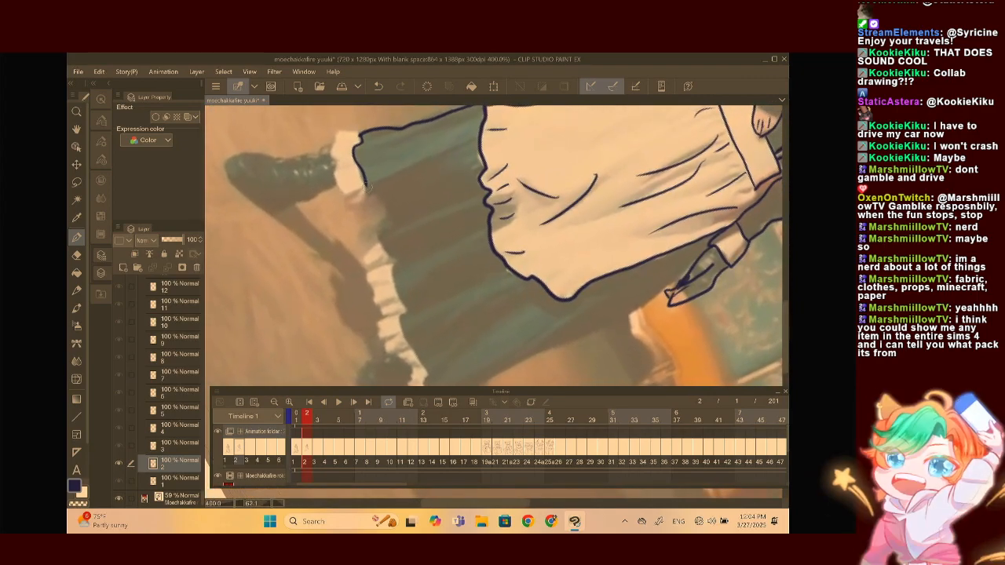
mouse_move(385, 210)
mouse_down()
mouse_move(398, 261)
mouse_move(390, 278)
mouse_move(399, 320)
mouse_move(430, 376)
mouse_up()
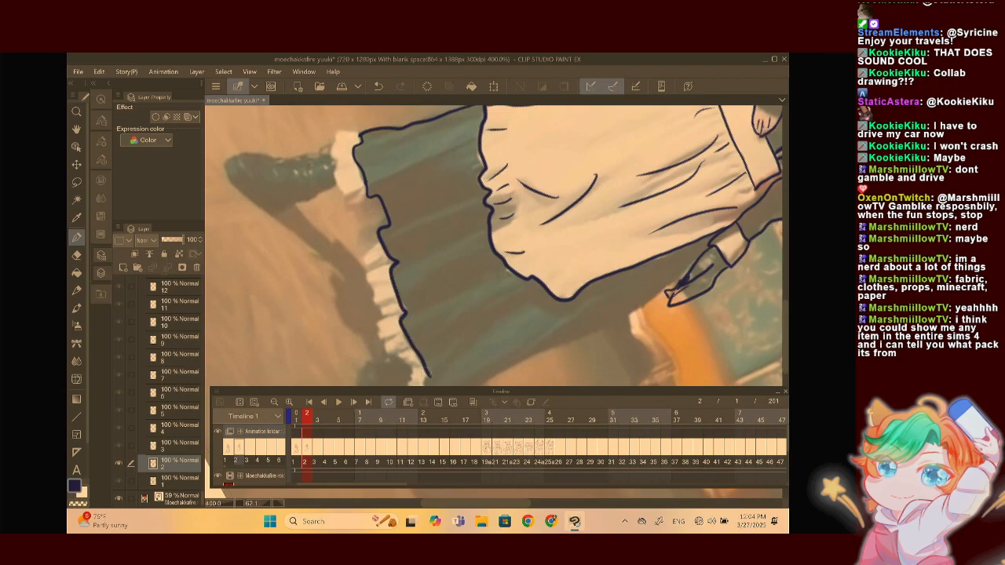
scroll(432, 376, down, 1)
mouse_move(424, 322)
mouse_down()
mouse_move(393, 264)
mouse_move(404, 295)
mouse_up()
scroll(420, 256, down, 2)
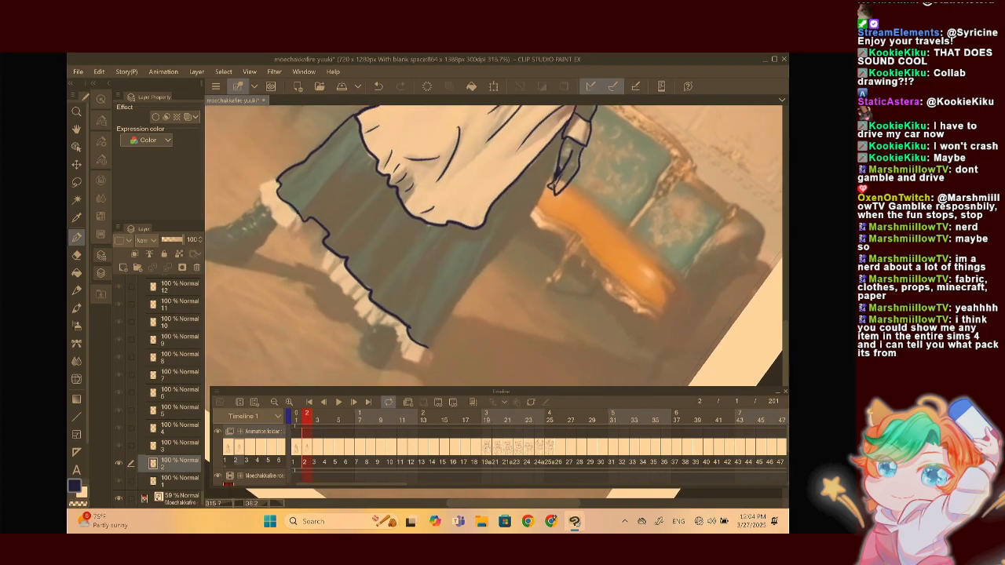
drag(561, 153, 427, 350)
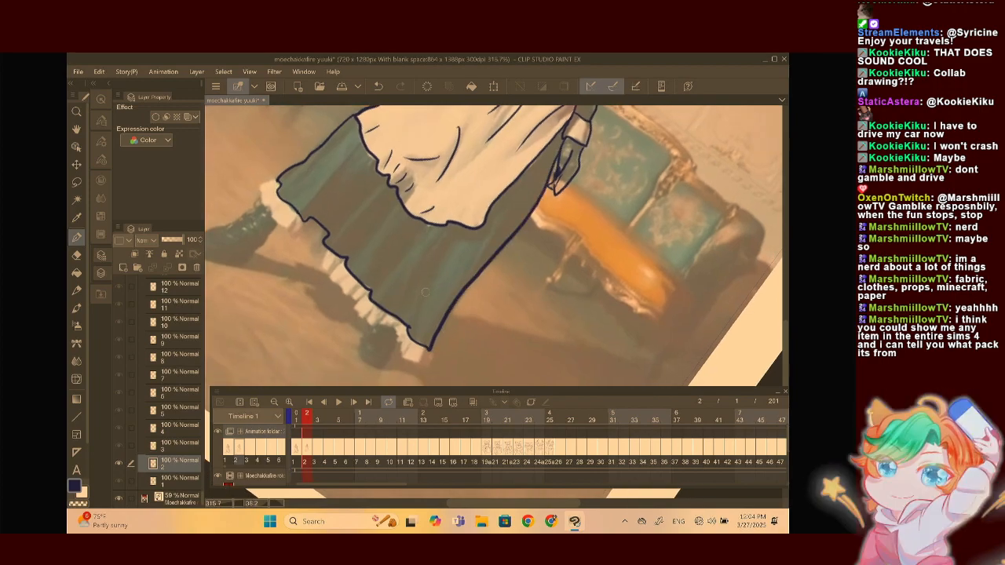
Outline the white ruffle below the skirt hem with a wavy lower edge, joining it to both skirt corners
scroll(425, 292, down, 2)
scroll(471, 259, up, 3)
scroll(471, 259, up, 2)
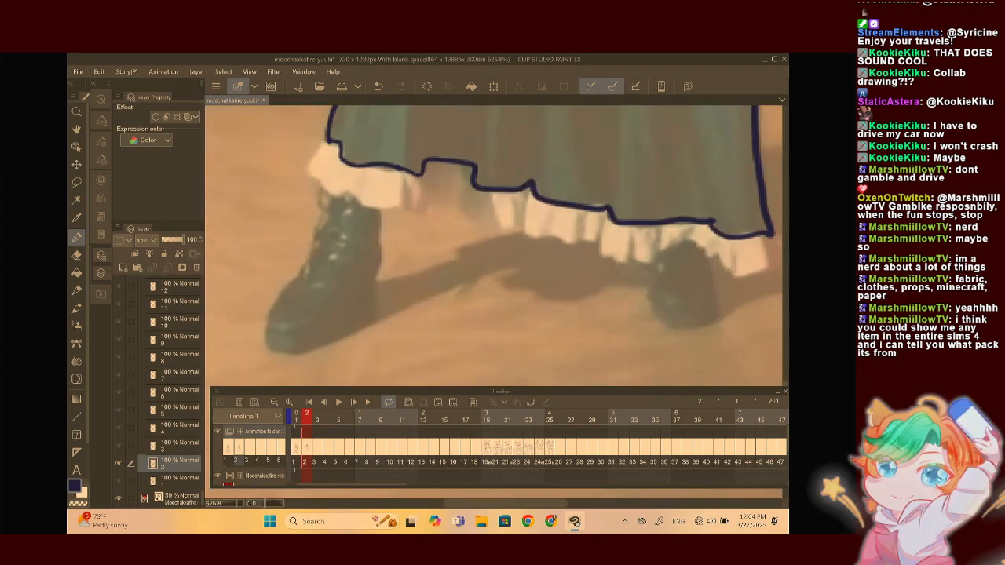
scroll(343, 182, up, 2)
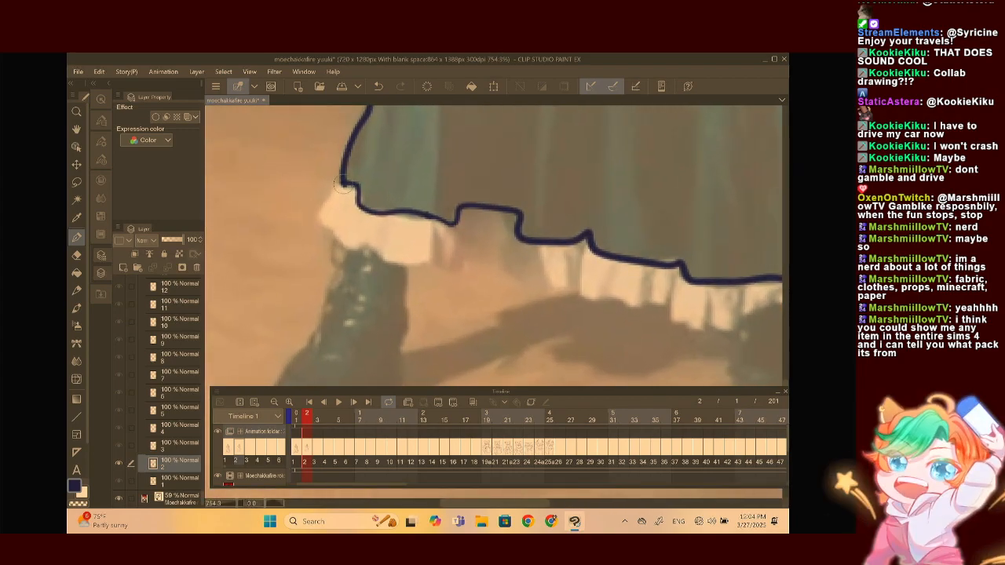
mouse_move(343, 185)
mouse_down()
mouse_move(366, 250)
mouse_move(441, 267)
mouse_up()
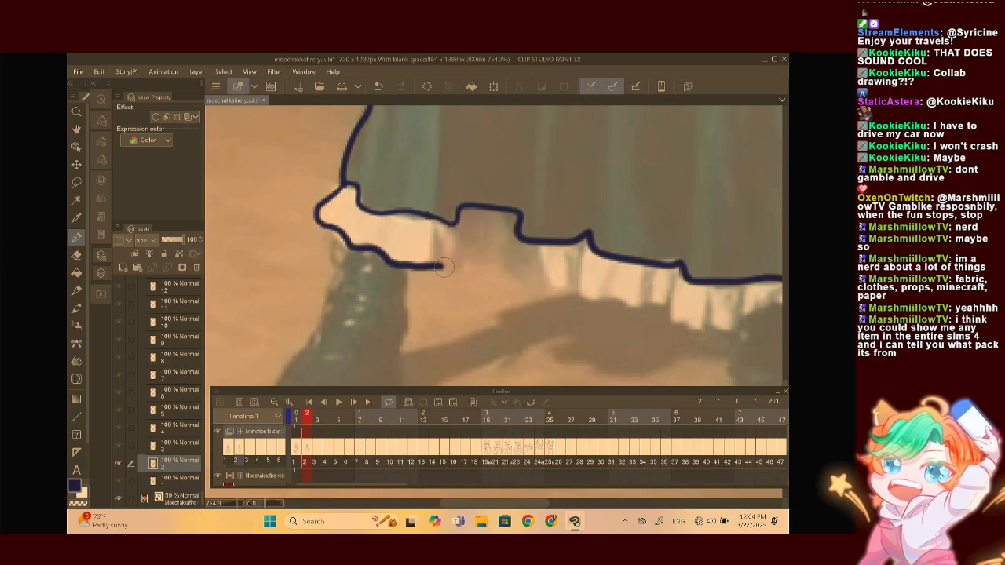
scroll(441, 267, down, 3)
mouse_move(378, 301)
mouse_down()
mouse_move(394, 266)
mouse_move(490, 198)
mouse_move(501, 174)
mouse_move(530, 161)
mouse_up()
mouse_move(473, 195)
mouse_down()
mouse_move(362, 271)
mouse_move(383, 244)
mouse_move(387, 214)
mouse_move(465, 179)
mouse_move(453, 135)
mouse_move(431, 132)
mouse_up()
scroll(436, 132, down, 2)
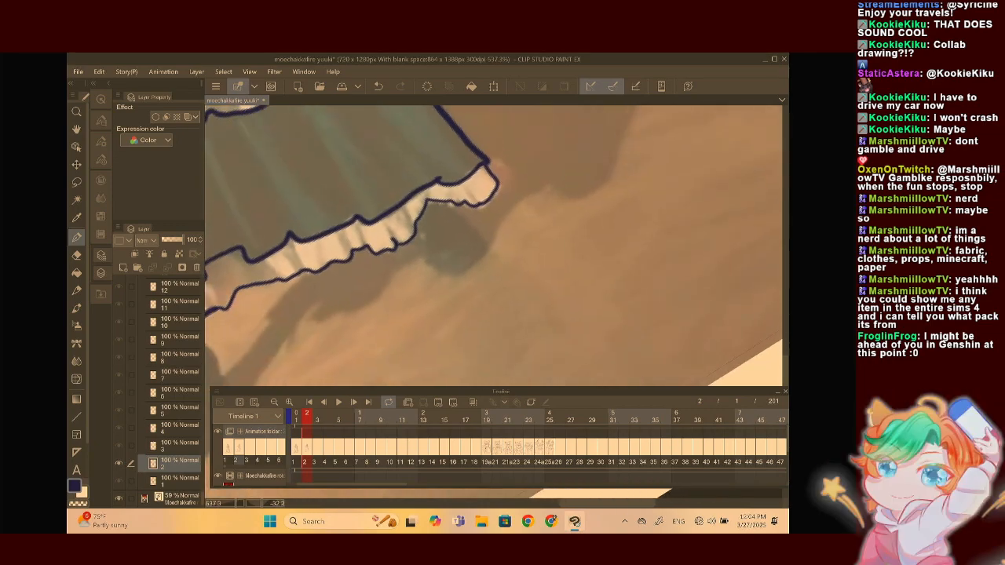
Add short pleat lines inside the white ruffle along the skirt's hem
scroll(439, 188, up, 5)
drag(425, 204, 431, 246)
mouse_move(253, 192)
mouse_down()
mouse_move(382, 239)
mouse_move(472, 295)
mouse_move(472, 322)
mouse_up()
scroll(452, 189, down, 1)
drag(340, 259, 343, 284)
drag(479, 294, 476, 322)
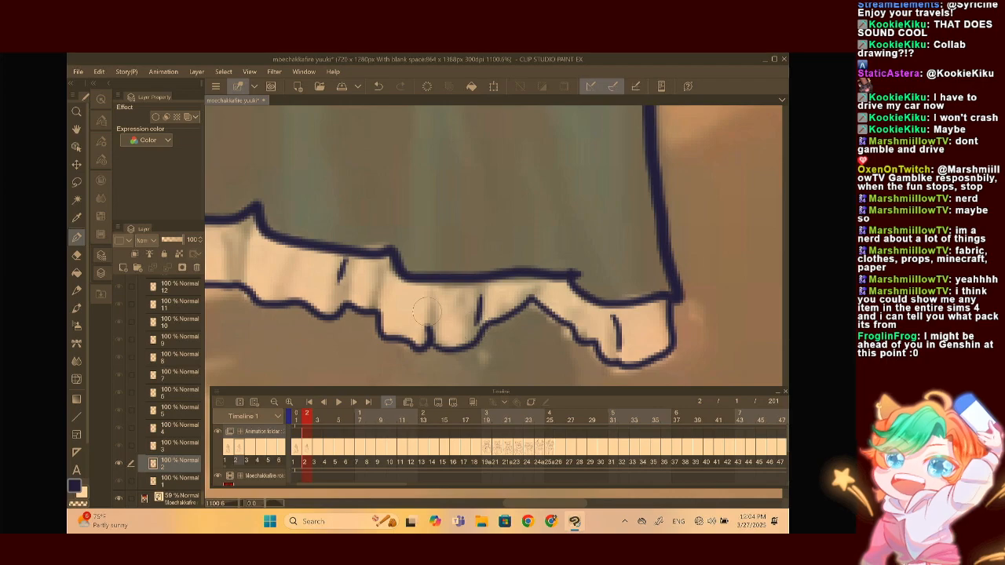
drag(426, 297, 429, 328)
drag(379, 271, 382, 295)
mouse_move(354, 245)
mouse_down()
mouse_move(480, 253)
mouse_move(478, 275)
mouse_up()
drag(369, 261, 364, 298)
Draw a long fold line down the skirt near its left edge, from the apron toward the ruffle
key(ctrl+minus)
mouse_move(256, 256)
mouse_down()
mouse_move(448, 225)
mouse_move(449, 257)
mouse_move(468, 260)
mouse_up()
scroll(496, 246, down, 3)
mouse_move(534, 257)
mouse_down()
mouse_move(427, 332)
mouse_move(403, 328)
mouse_up()
mouse_move(285, 186)
mouse_down()
mouse_move(295, 247)
mouse_move(290, 288)
mouse_up()
drag(582, 326, 353, 290)
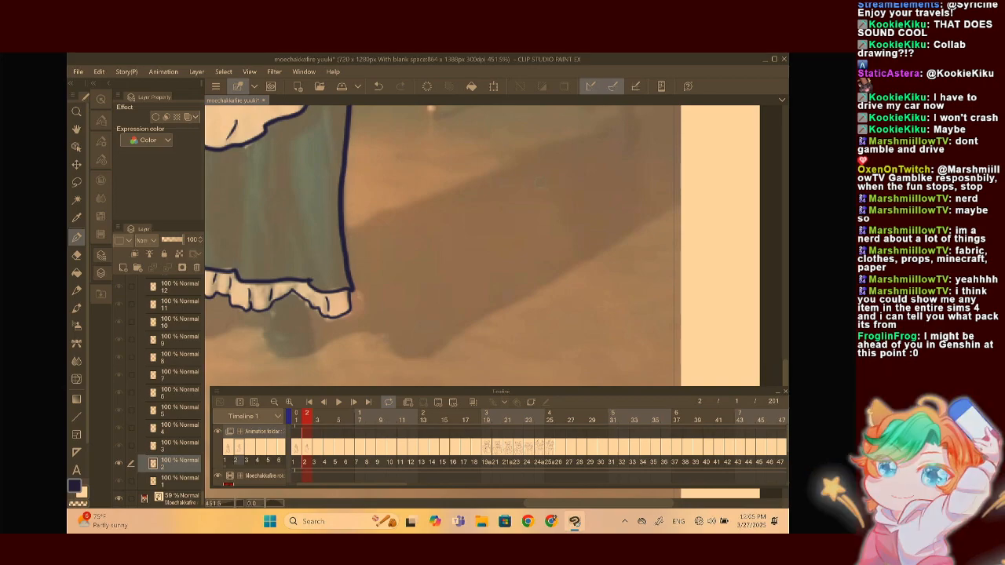
mouse_move(580, 180)
mouse_down()
mouse_move(501, 212)
mouse_move(539, 215)
mouse_move(494, 231)
mouse_move(543, 229)
mouse_move(518, 241)
mouse_move(568, 256)
mouse_move(541, 285)
mouse_move(639, 249)
mouse_move(603, 184)
mouse_move(642, 188)
mouse_up()
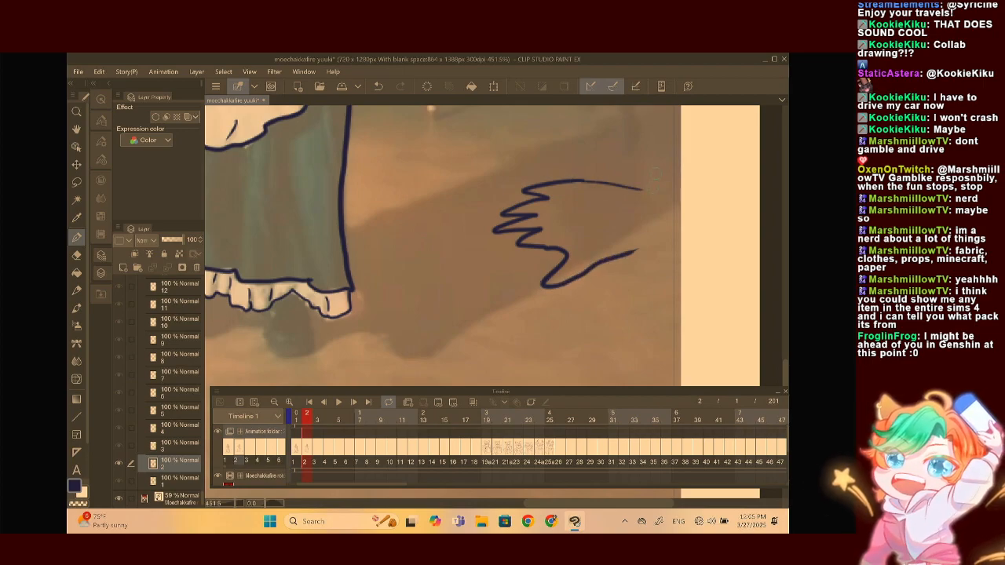
scroll(655, 175, down, 1)
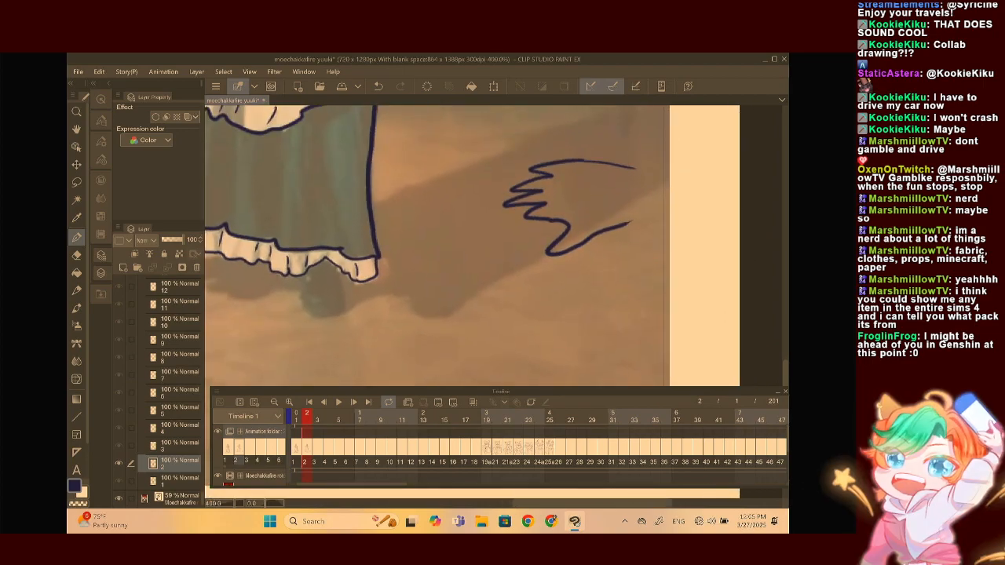
mouse_move(534, 165)
mouse_down()
mouse_move(508, 202)
mouse_move(554, 172)
mouse_up()
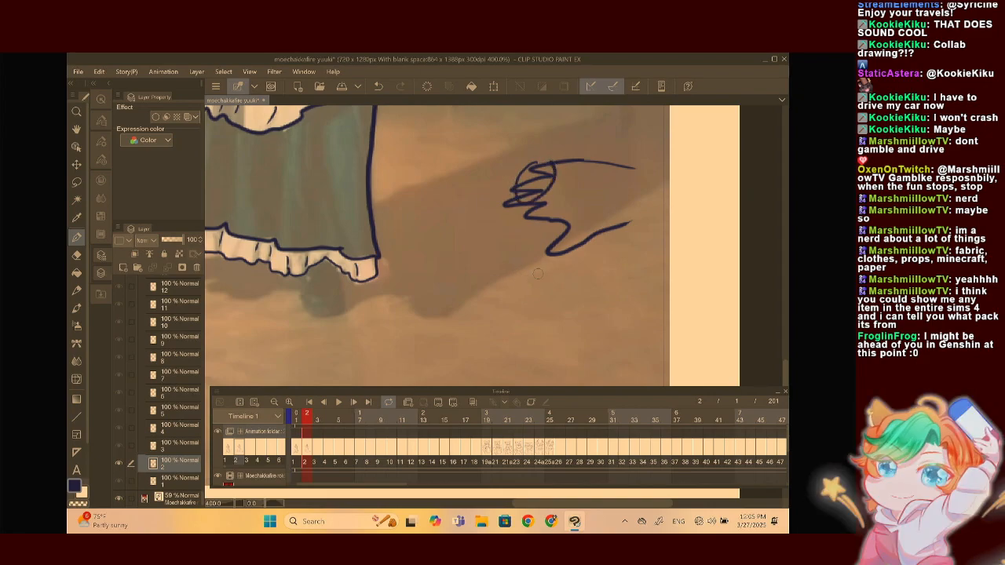
mouse_move(545, 271)
mouse_down()
mouse_move(520, 302)
mouse_move(530, 326)
mouse_move(501, 363)
mouse_move(558, 333)
mouse_move(595, 356)
mouse_up()
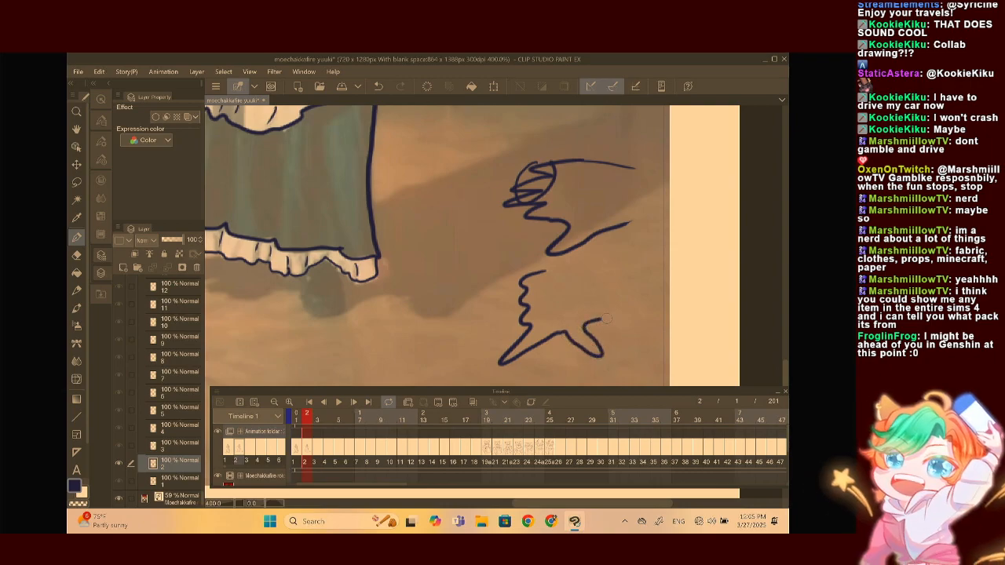
drag(541, 271, 640, 277)
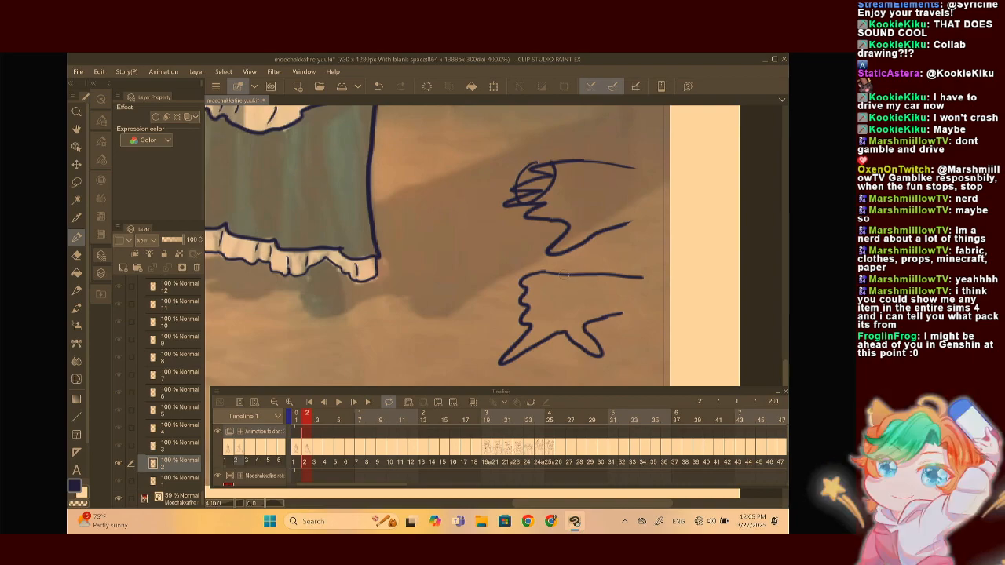
mouse_move(568, 260)
mouse_down()
mouse_move(529, 377)
mouse_move(620, 318)
mouse_move(571, 264)
mouse_up()
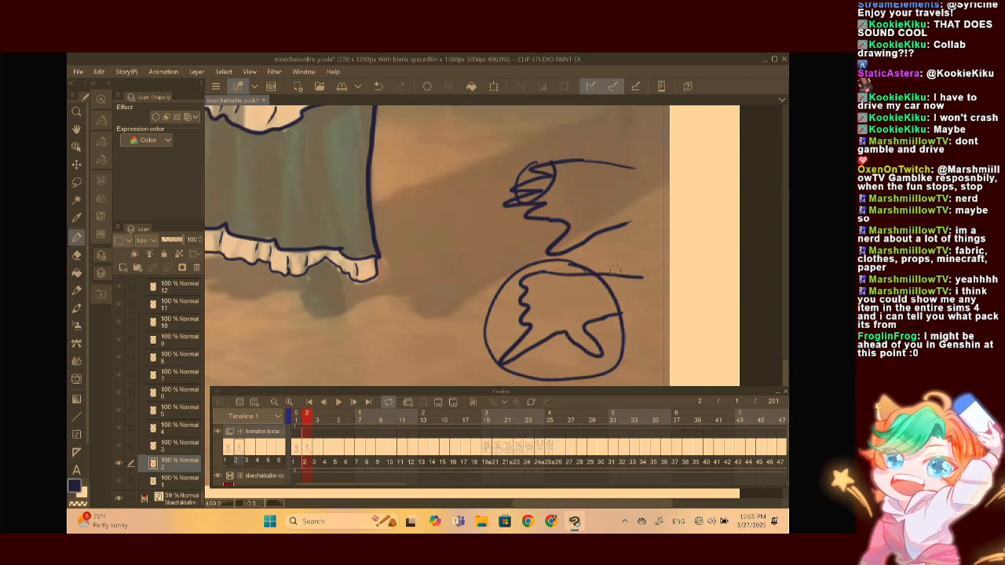
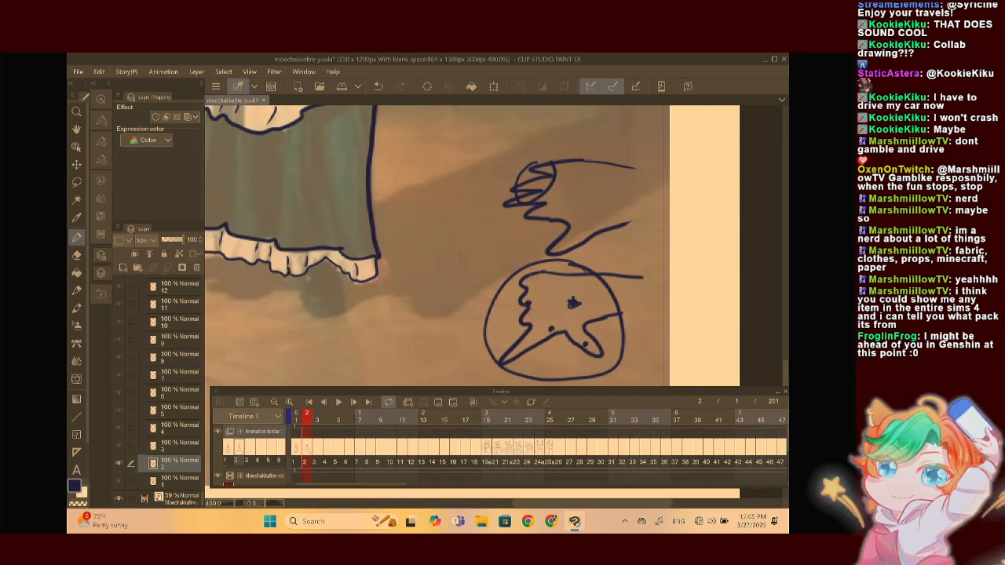
mouse_move(521, 290)
mouse_down()
mouse_move(619, 277)
mouse_move(616, 228)
mouse_up()
key(ctrl+z)
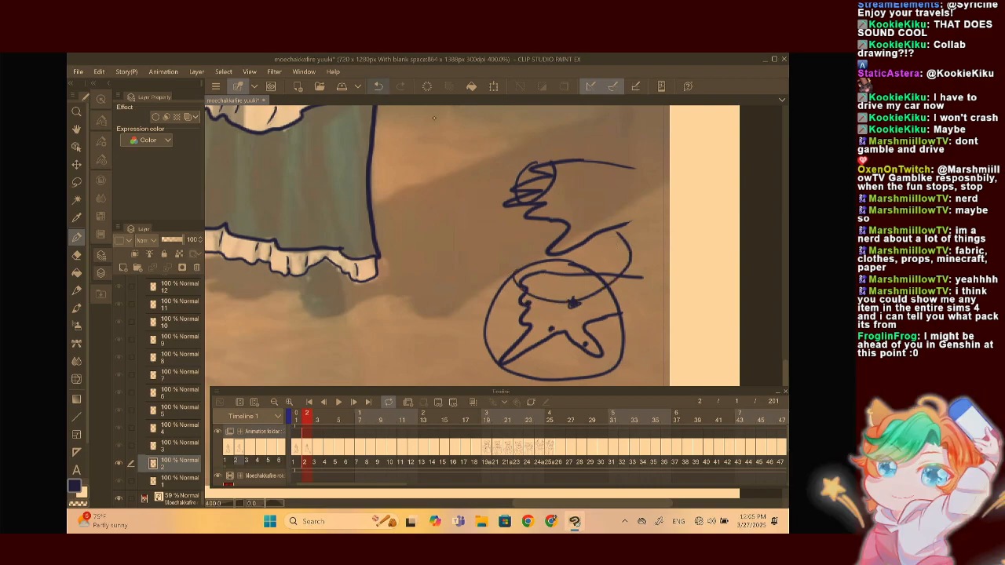
mouse_move(511, 255)
mouse_down()
mouse_move(546, 288)
mouse_move(639, 248)
mouse_up()
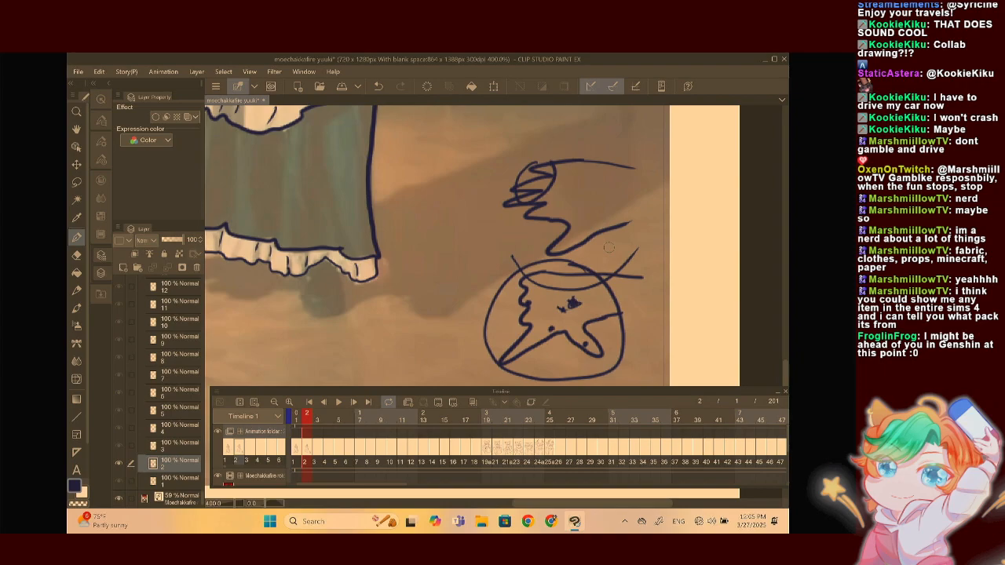
drag(608, 247, 637, 249)
key(ctrl+z)
key(ctrl+z)
key(ctrl+z)
key(ctrl+z)
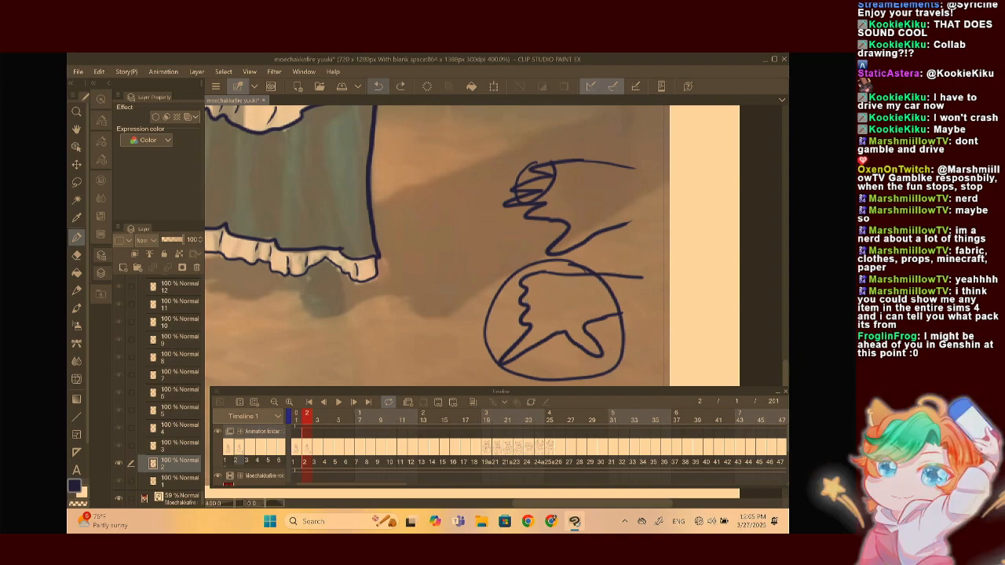
key(ctrl+z)
key(ctrl+z)
key(ctrl+z)
key(ctrl+z)
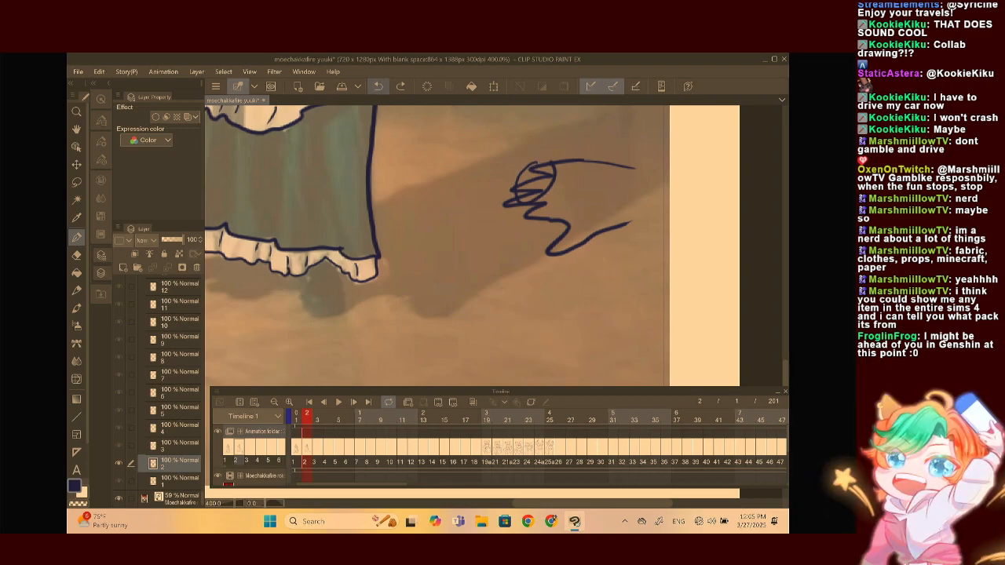
key(ctrl+z)
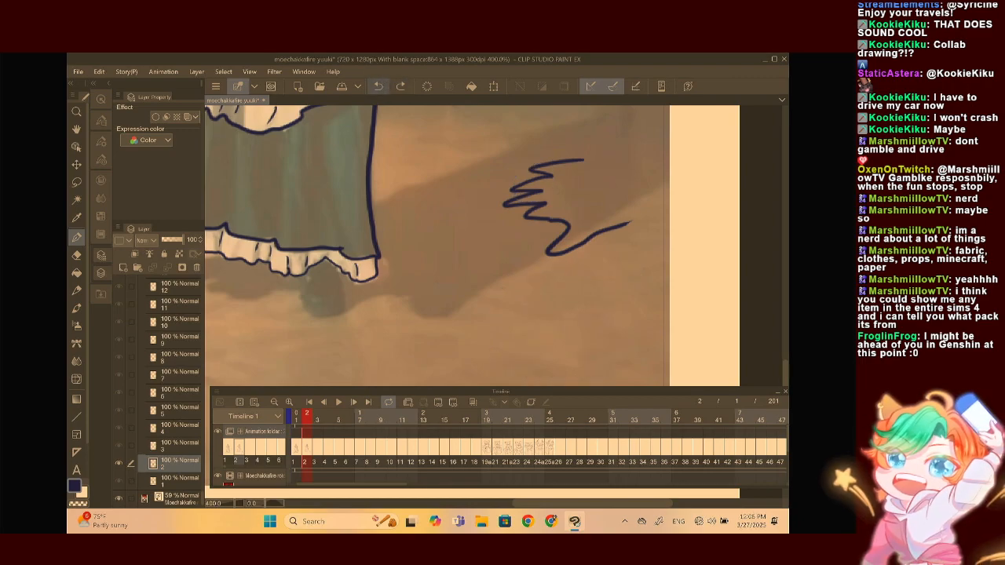
key(ctrl+z)
Draw further long vertical fold lines across the middle and right of the skirt, below the apron's hem
scroll(454, 222, down, 4)
scroll(362, 156, up, 4)
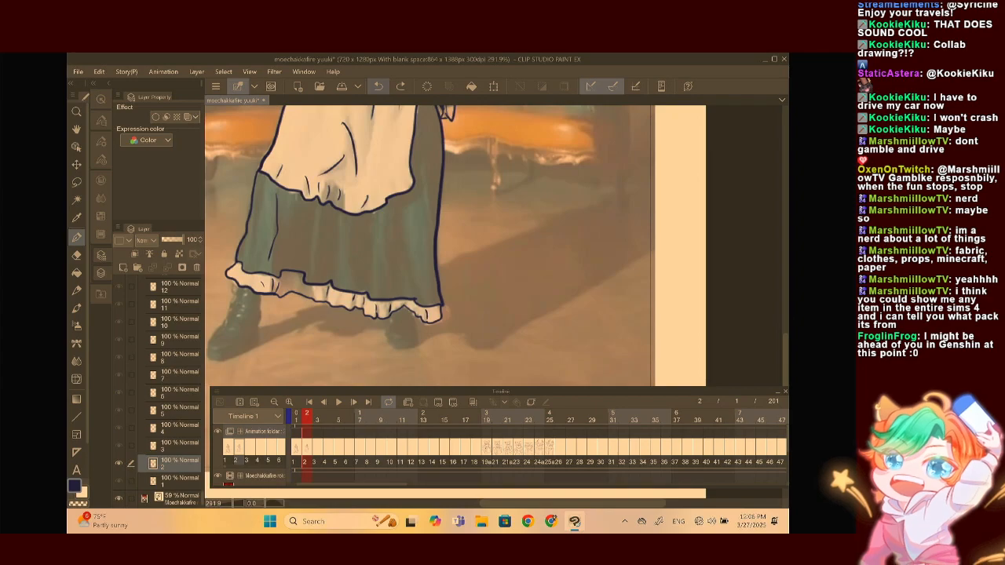
drag(316, 199, 305, 274)
drag(344, 219, 346, 264)
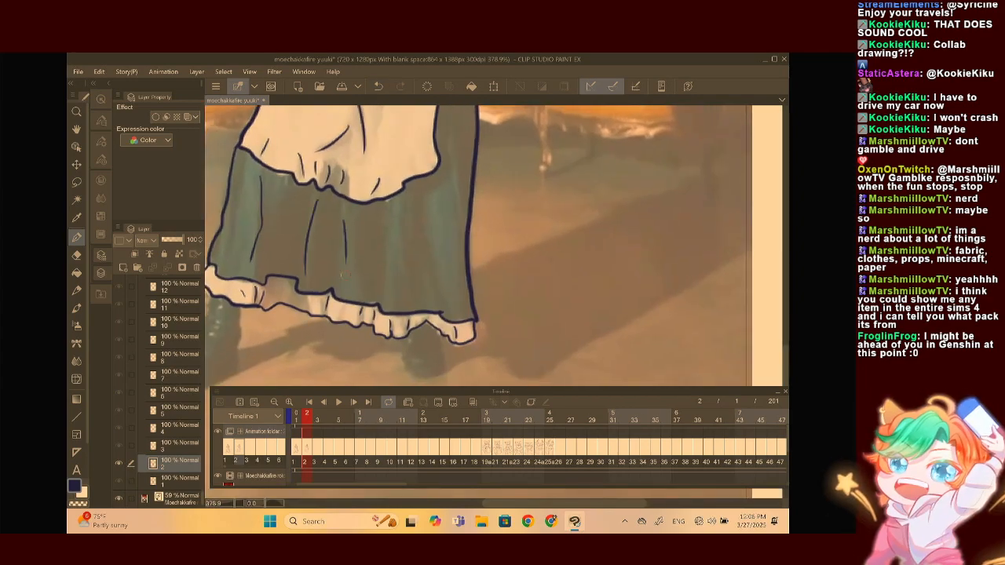
drag(423, 206, 429, 275)
mouse_move(465, 139)
mouse_down()
mouse_move(331, 226)
mouse_move(366, 196)
mouse_move(371, 290)
mouse_up()
scroll(440, 243, down, 4)
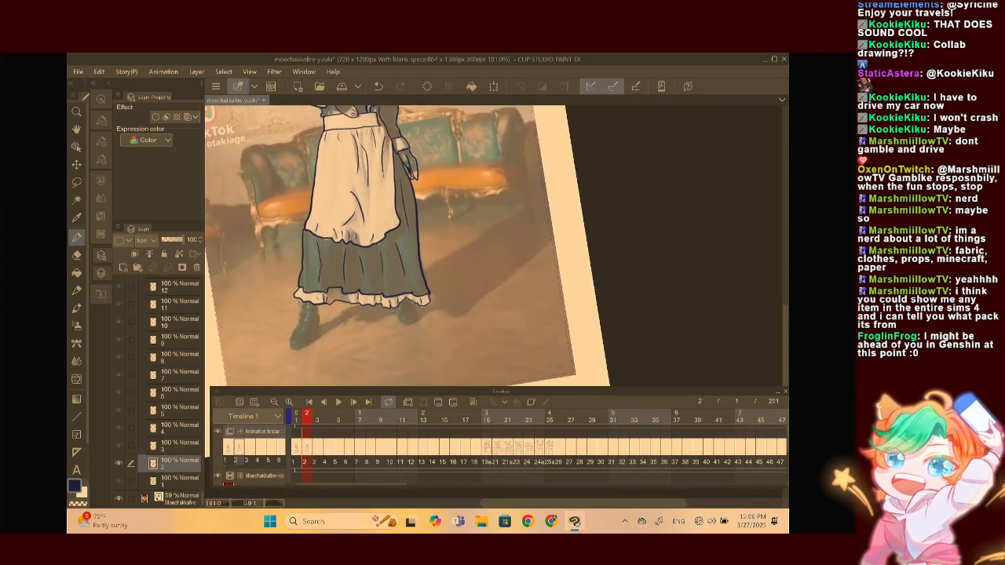
Outline the left boot below the ruffle, including its toe, heel and the line separating the sole
scroll(362, 171, up, 6)
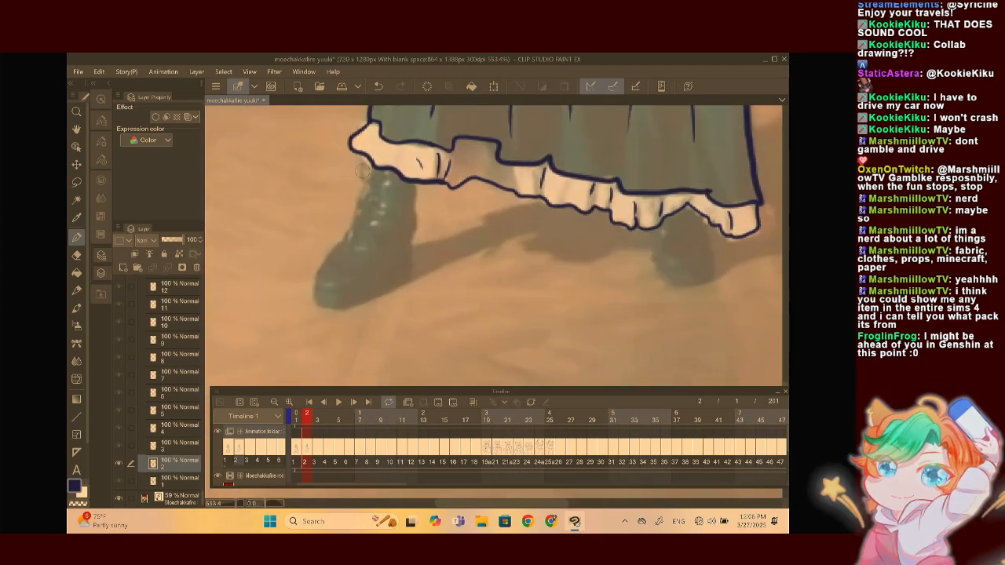
mouse_move(364, 166)
mouse_down()
mouse_move(355, 210)
mouse_move(318, 285)
mouse_up()
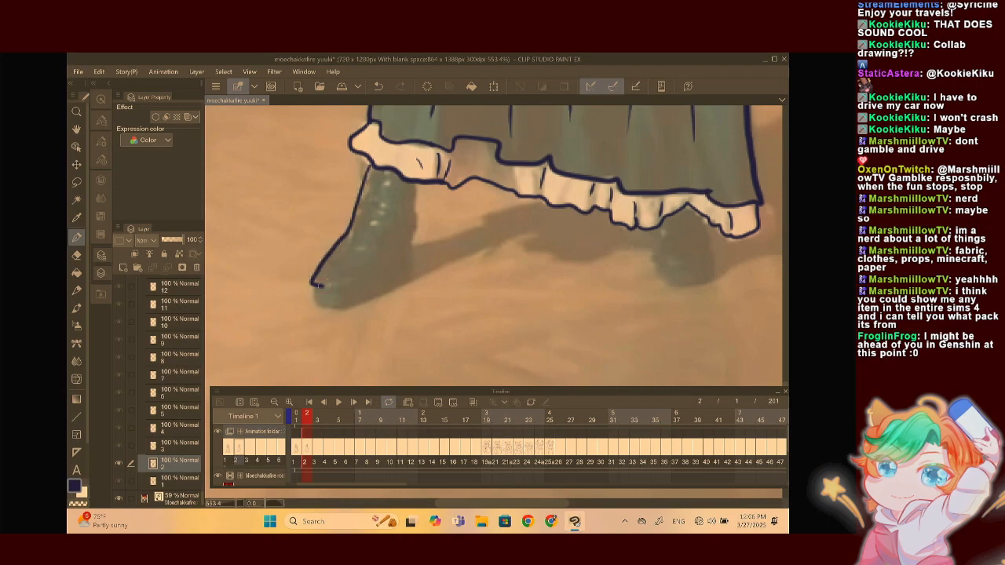
drag(416, 179, 414, 267)
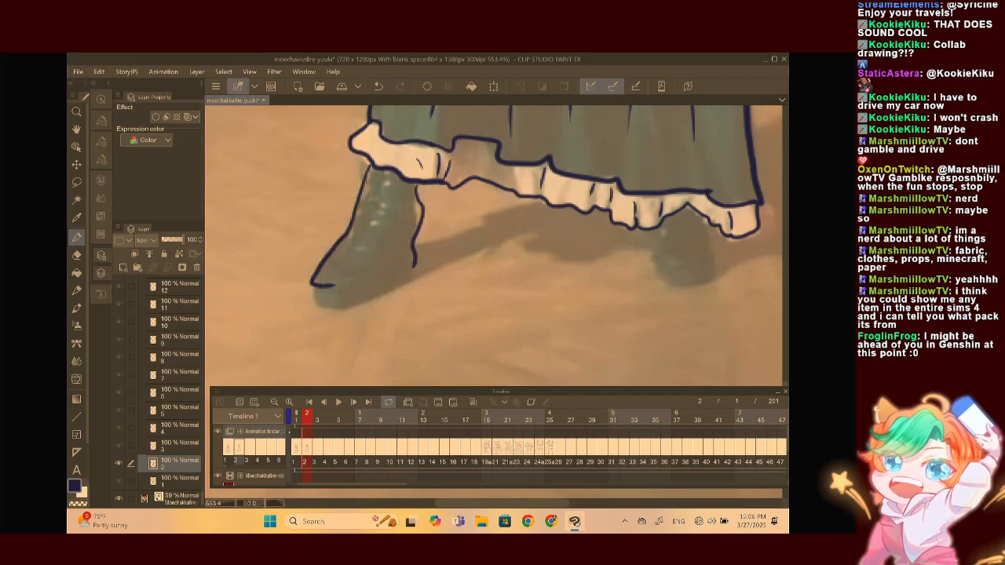
click(307, 446)
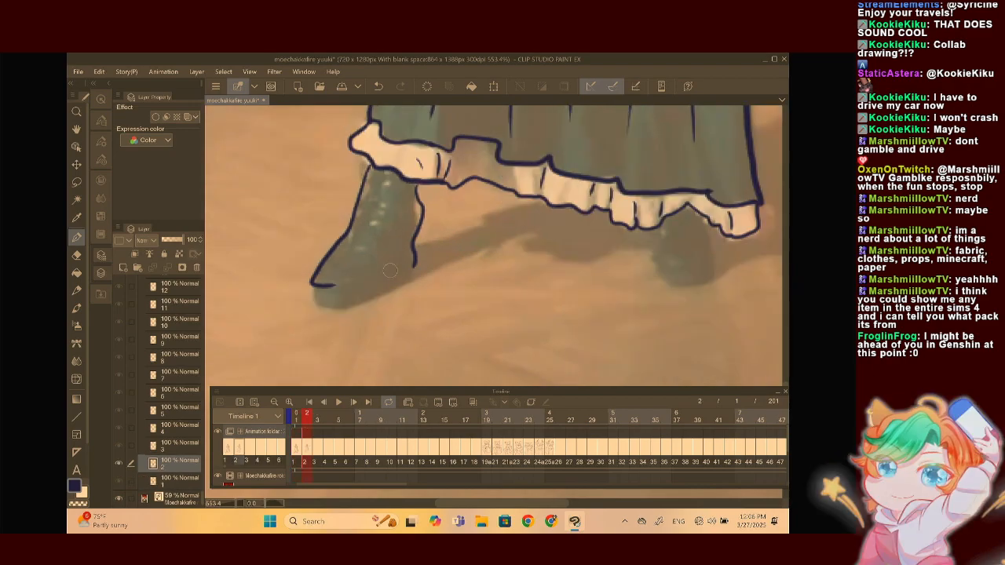
drag(312, 284, 390, 261)
mouse_move(316, 297)
mouse_down()
mouse_move(400, 289)
mouse_move(417, 275)
mouse_move(295, 276)
mouse_up()
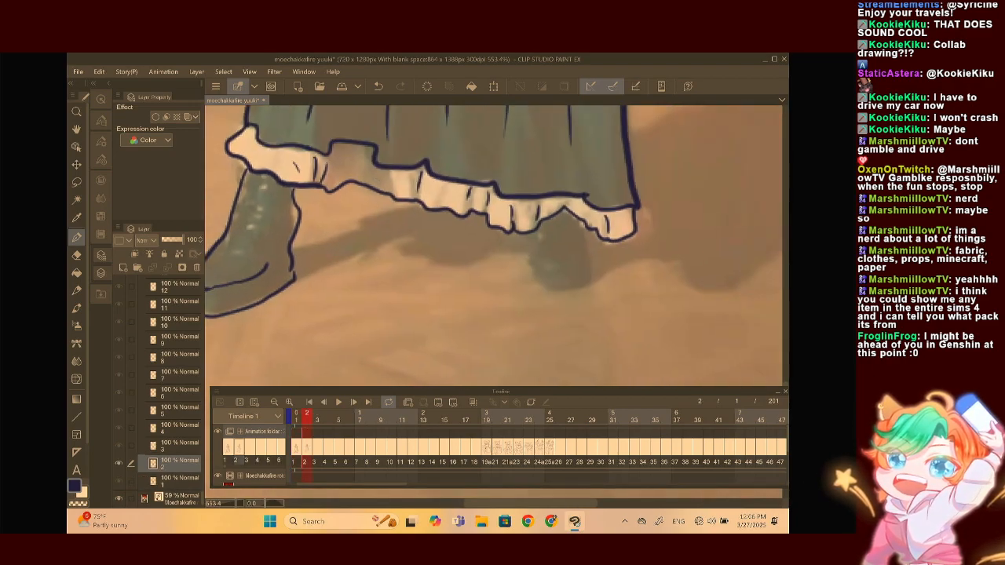
Outline the right boot below the ruffle with a rounded toe and a short sole line
scroll(527, 227, up, 5)
mouse_move(530, 223)
mouse_down()
mouse_move(540, 306)
mouse_move(514, 309)
mouse_up()
mouse_move(436, 222)
mouse_down()
mouse_move(440, 286)
mouse_move(473, 306)
mouse_move(514, 310)
mouse_up()
drag(527, 275, 471, 282)
scroll(598, 229, down, 1)
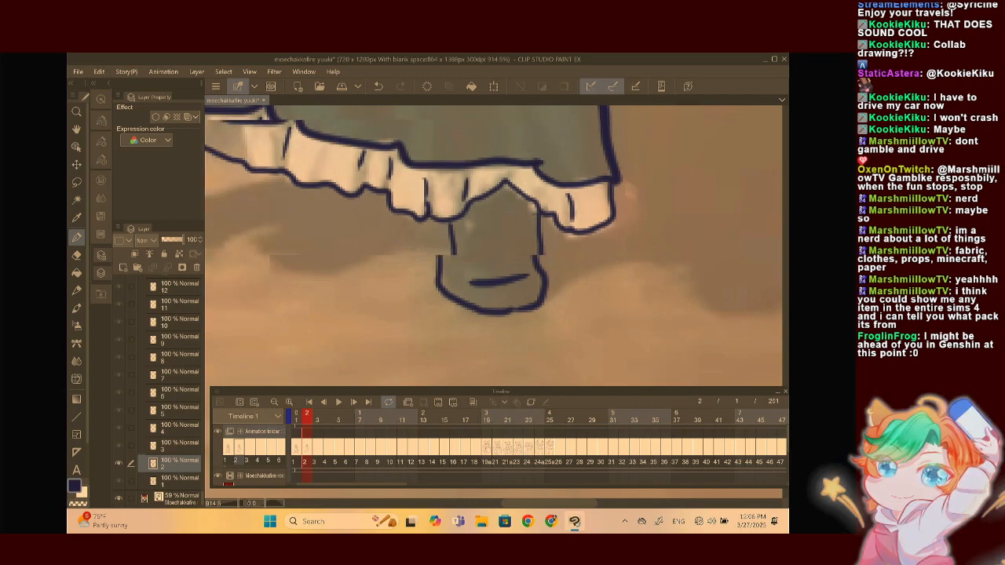
Flip back and forth between frames 1, 2 and 3 to compare the drawn line art at full-figure size
scroll(597, 231, down, 3)
scroll(605, 243, down, 5)
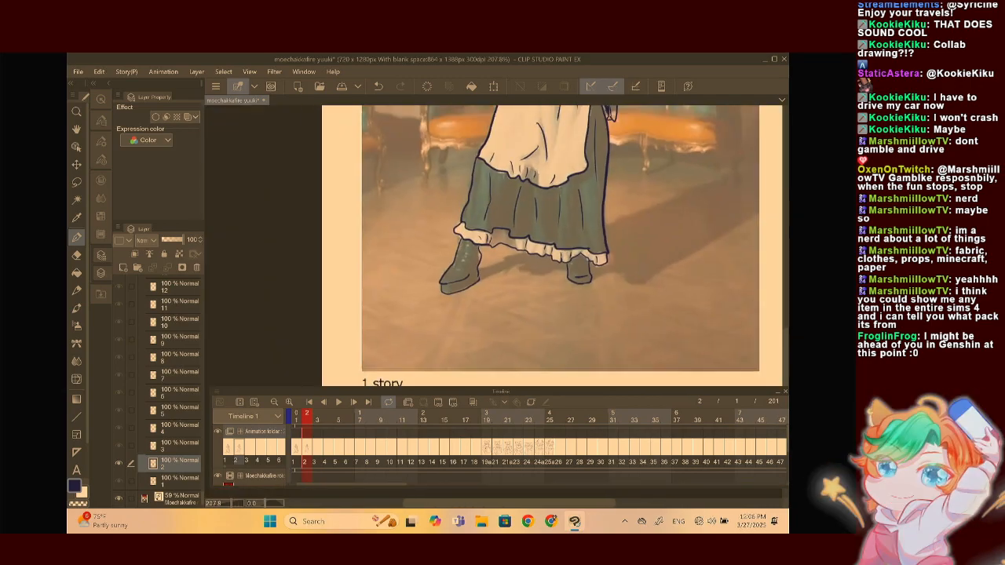
drag(528, 213, 350, 314)
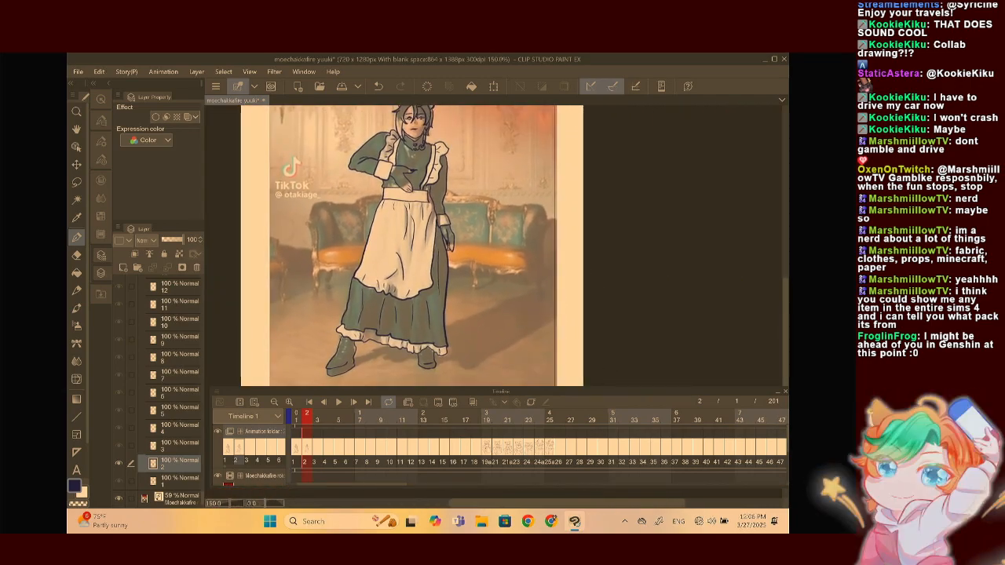
key(ctrl+0)
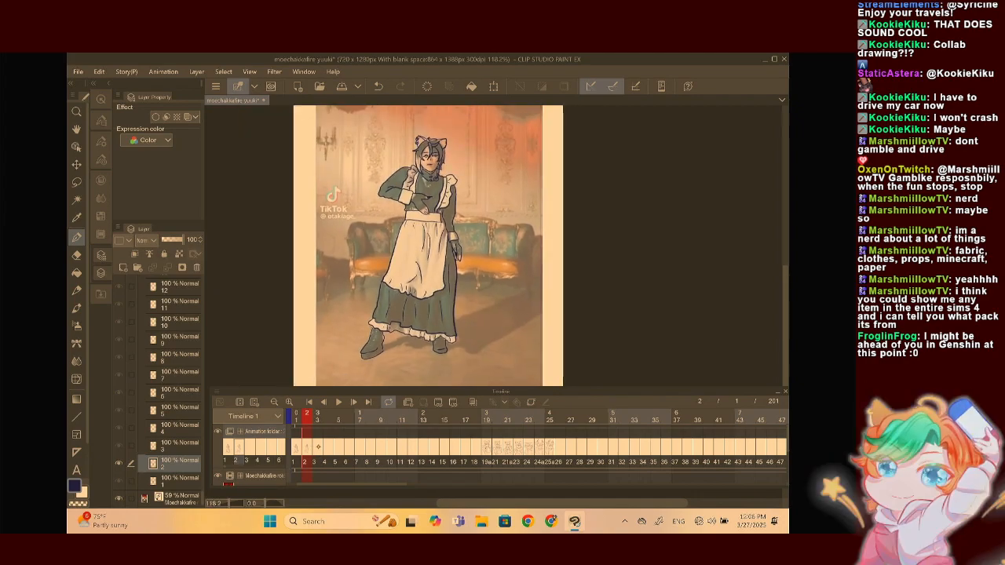
click(317, 450)
click(307, 447)
click(317, 447)
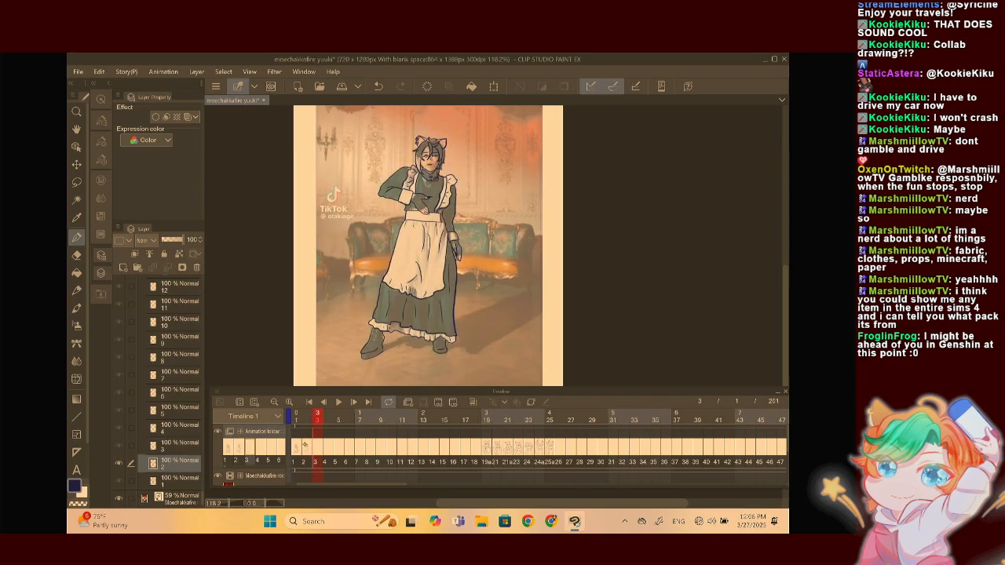
click(296, 446)
click(316, 447)
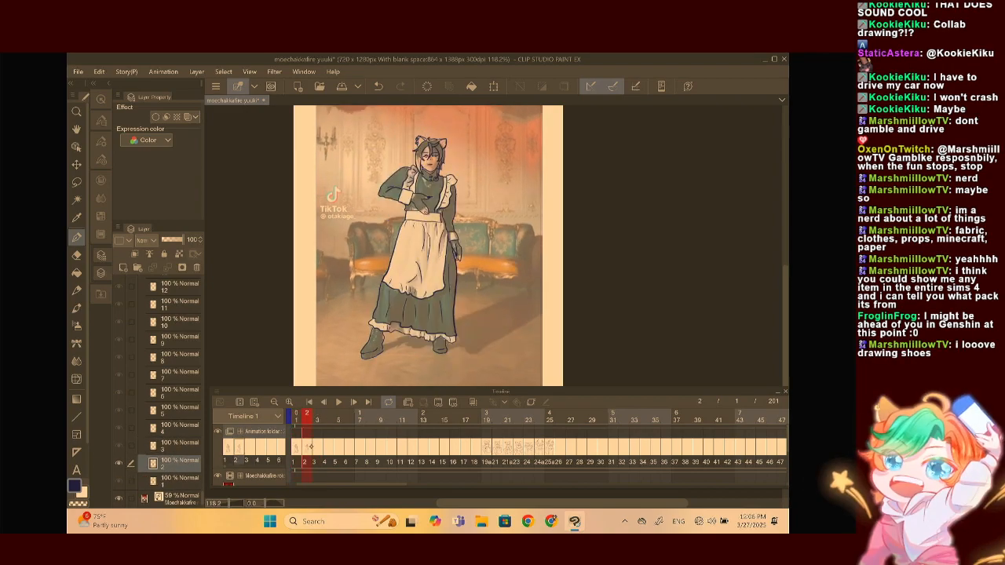
click(296, 446)
click(308, 446)
click(316, 447)
click(308, 448)
click(316, 447)
click(308, 447)
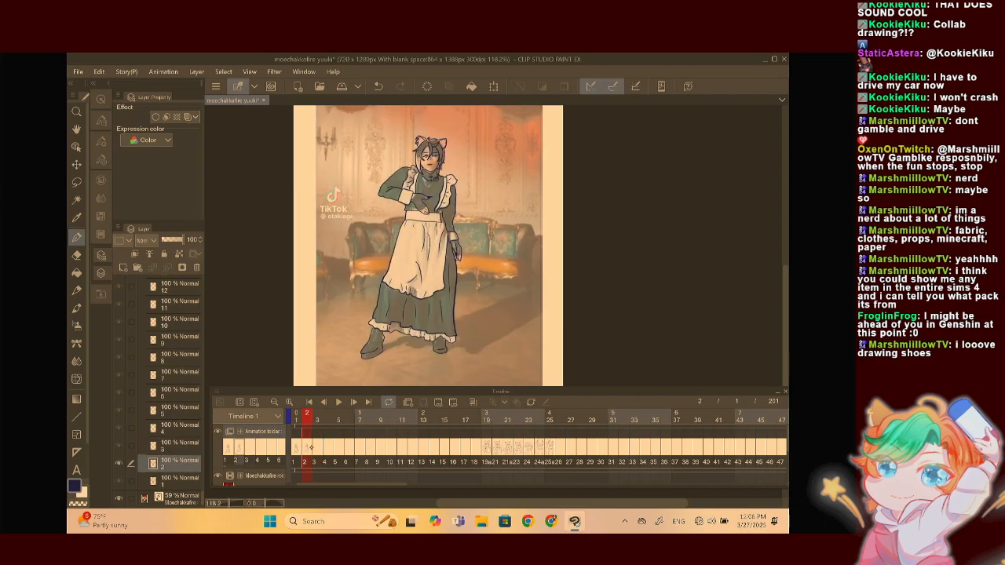
click(316, 447)
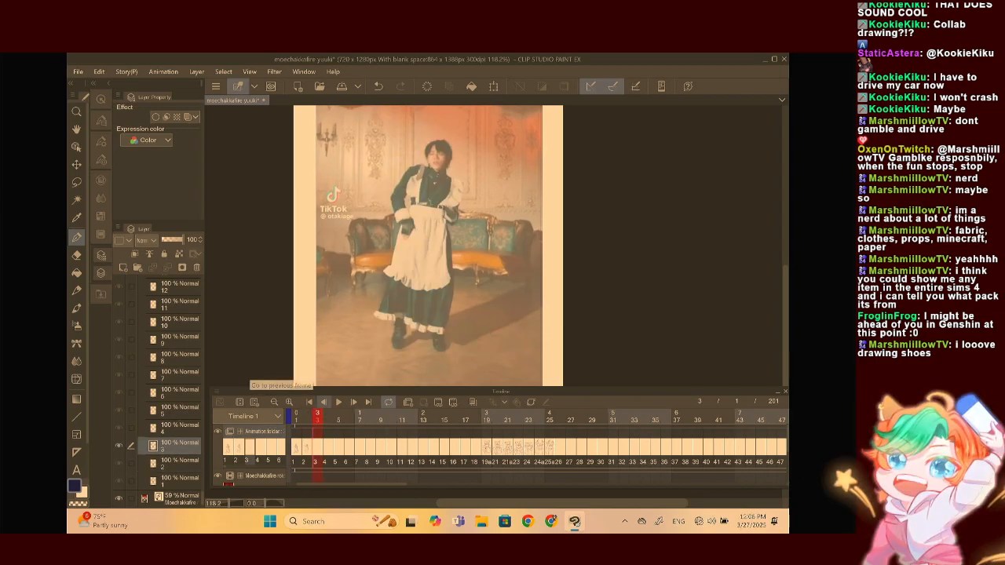
click(308, 446)
click(317, 445)
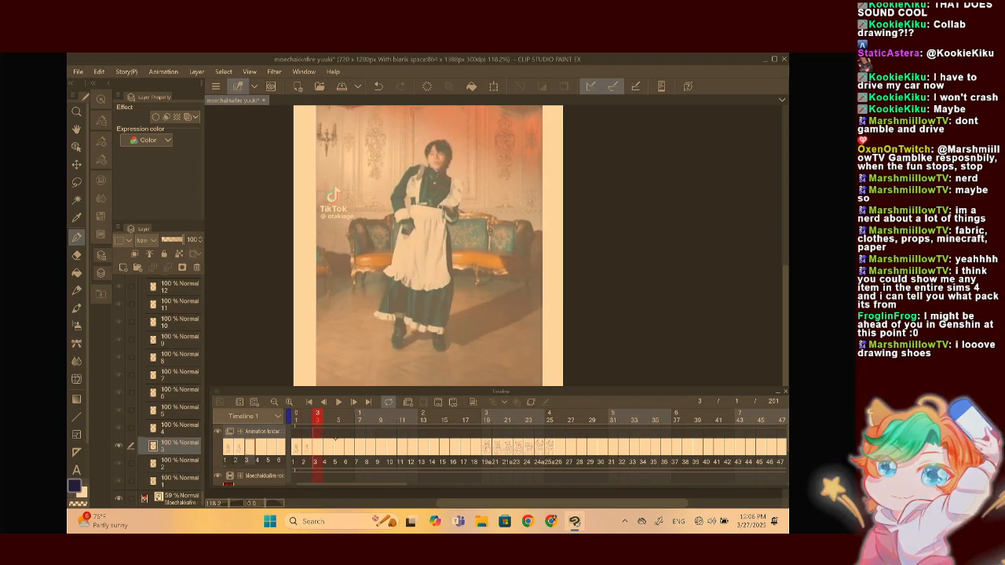
Step through the frames from 4 to 10 to examine the upcoming poses in the reference video
click(329, 444)
click(318, 444)
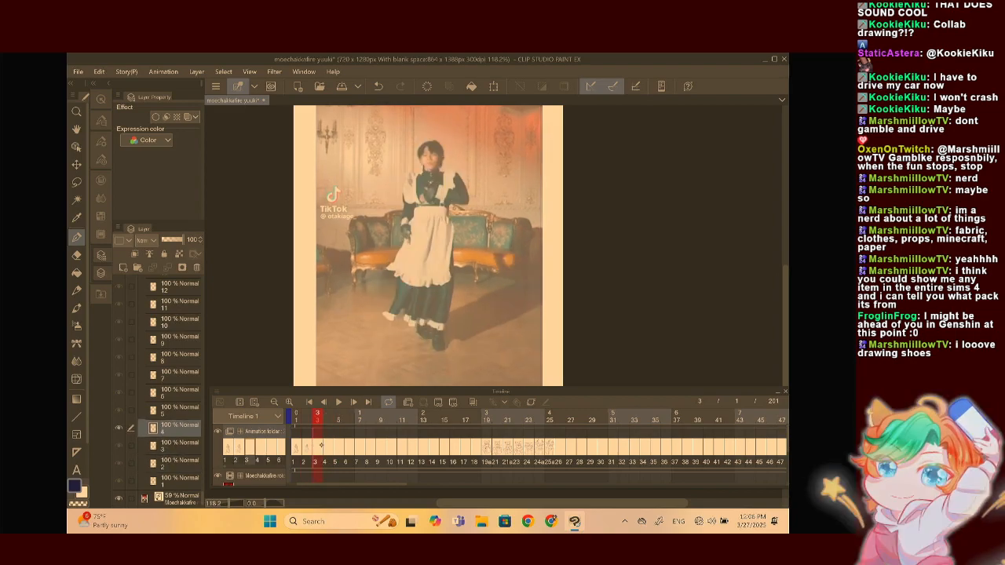
click(324, 444)
click(341, 444)
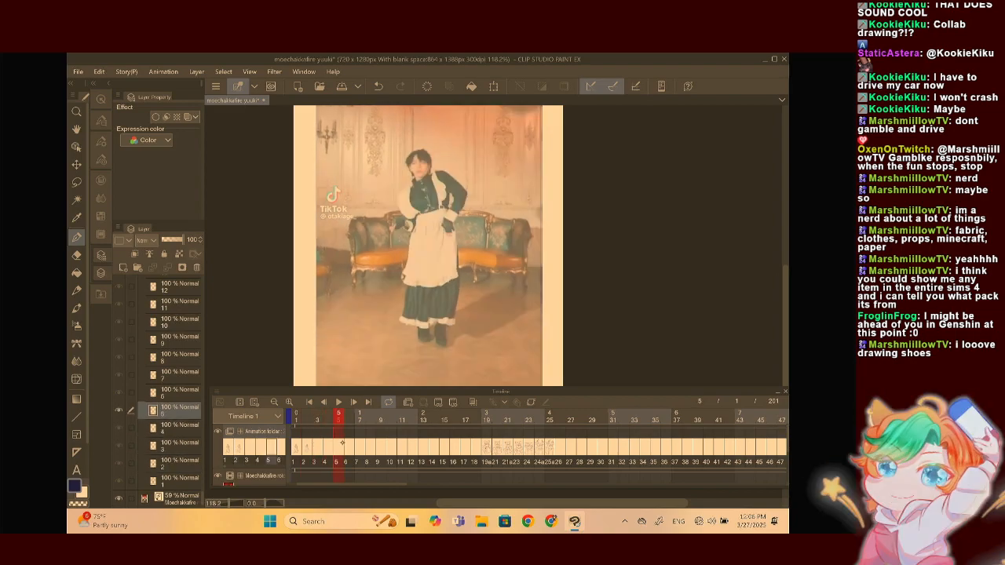
click(345, 444)
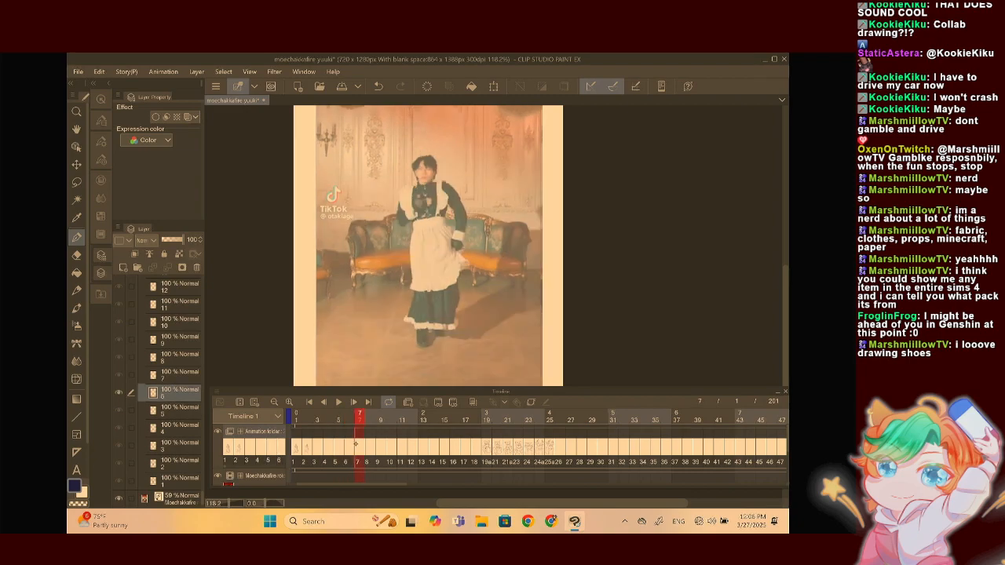
click(357, 444)
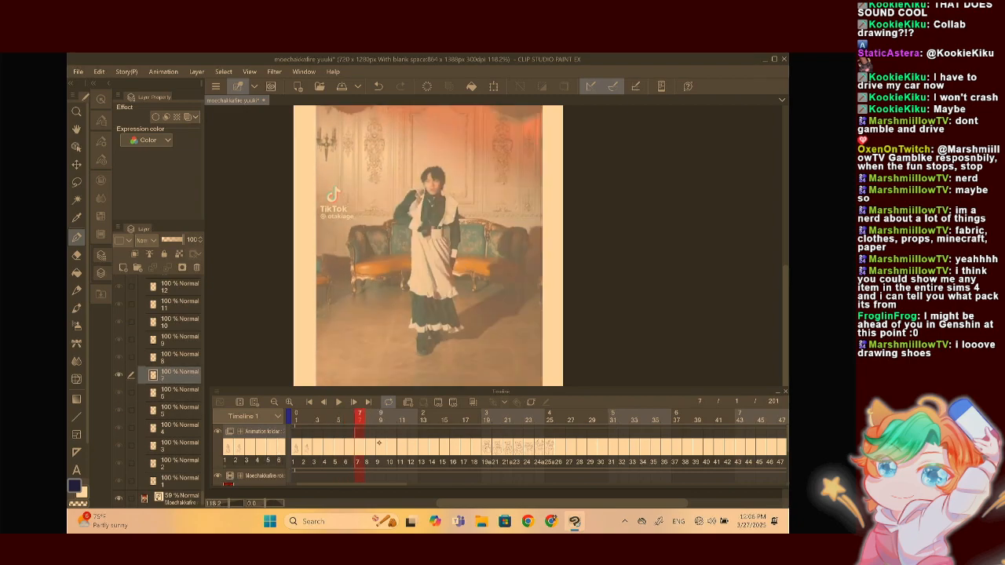
click(367, 444)
click(379, 445)
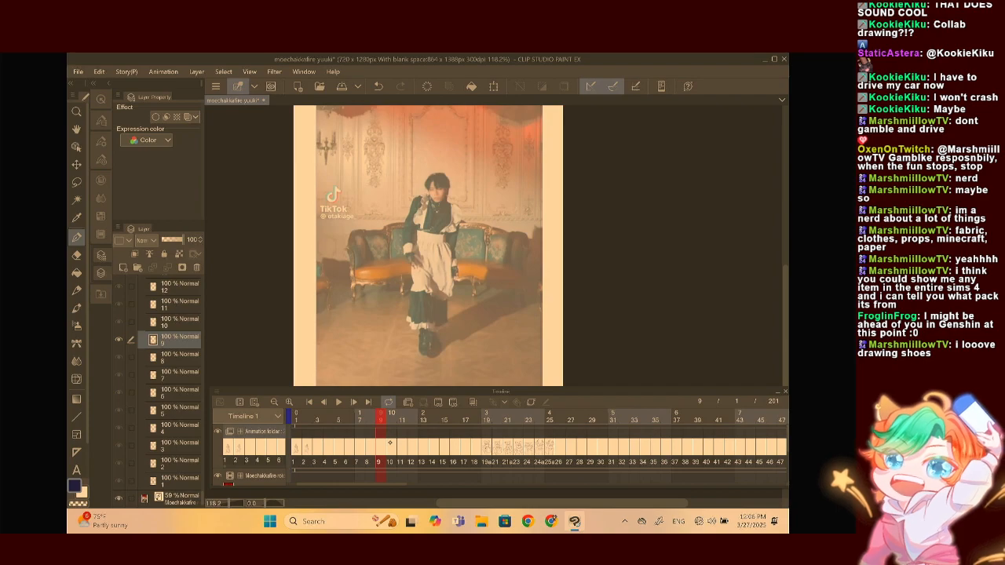
click(391, 444)
On frame 3, draw both closed eyes and the two eyebrows over the reference face
click(304, 444)
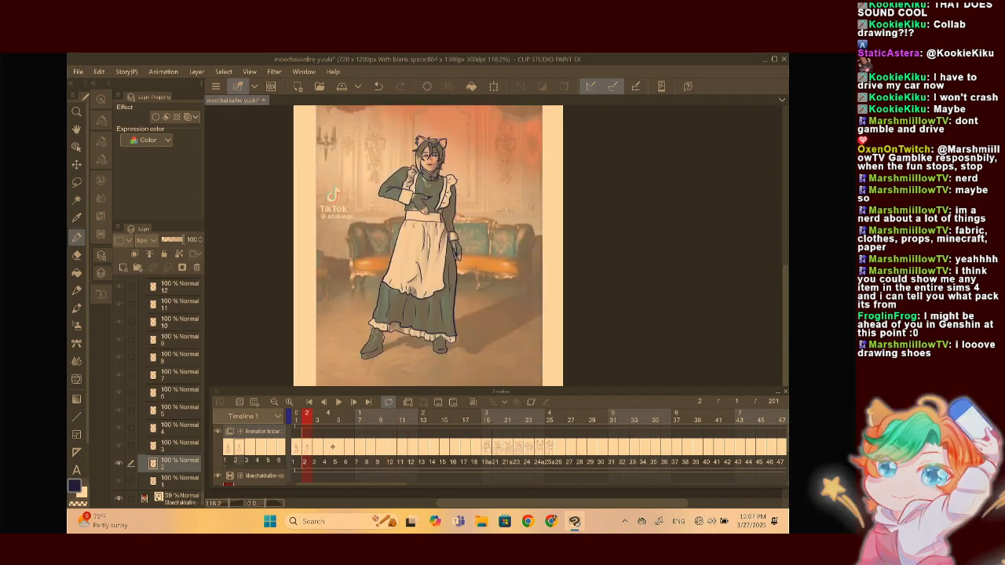
click(315, 444)
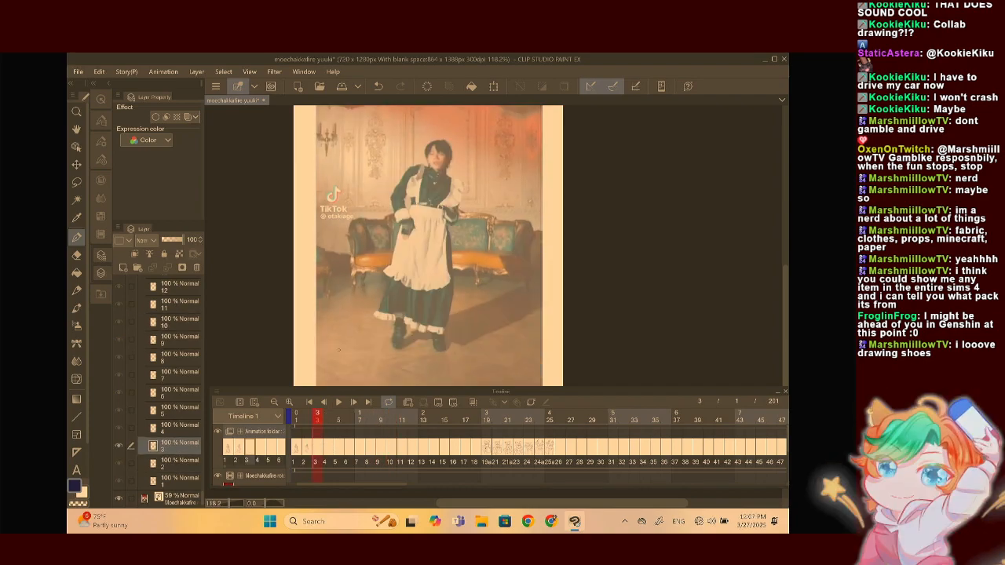
scroll(496, 244, up, 5)
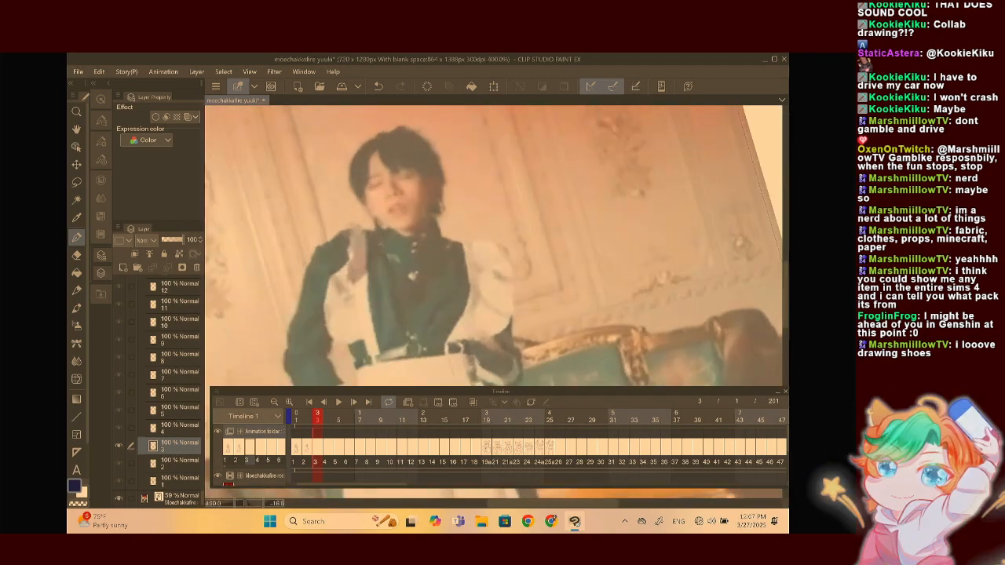
scroll(493, 244, up, 4)
drag(404, 269, 463, 248)
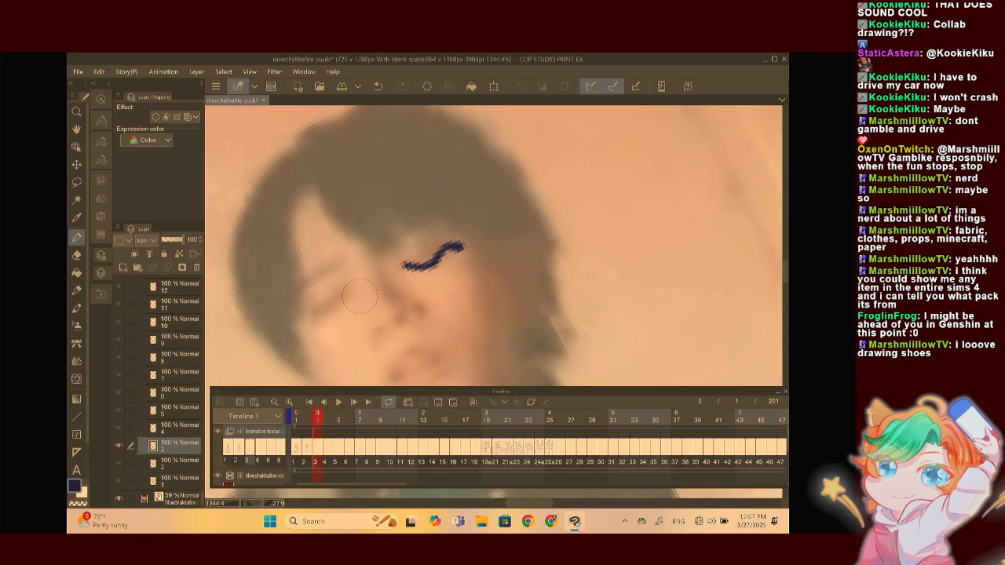
drag(348, 295, 310, 326)
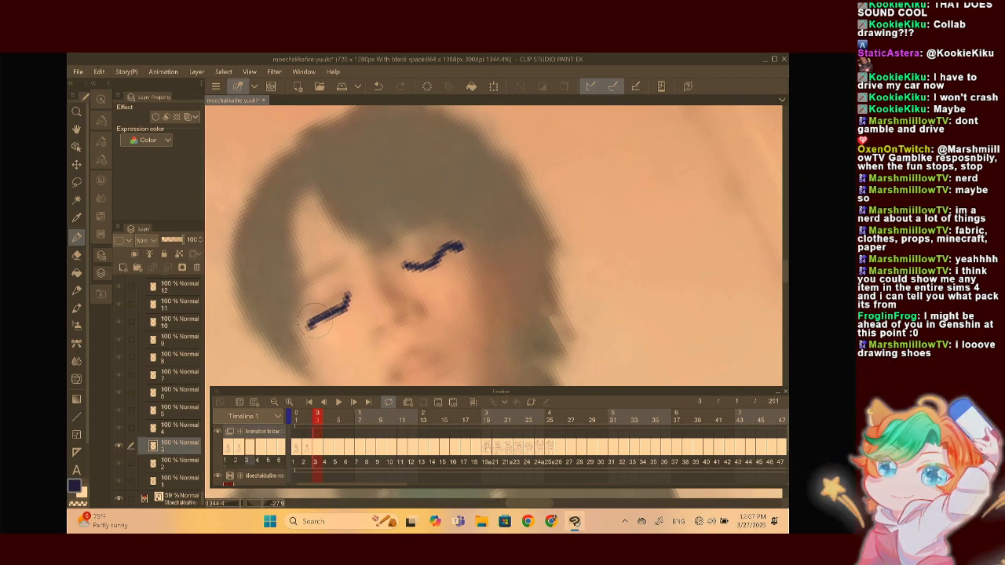
drag(393, 243, 462, 214)
drag(341, 261, 304, 284)
Add a beauty mark under the right eye, a dot for the nose and a slightly open mouth on frame 3
click(465, 262)
click(390, 316)
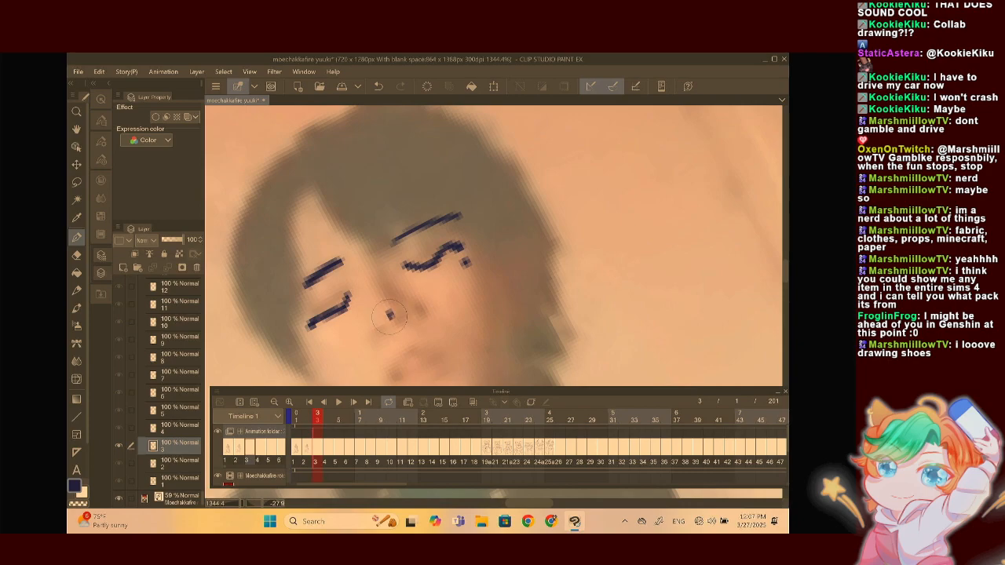
mouse_move(389, 316)
mouse_down()
mouse_move(384, 252)
mouse_move(404, 309)
mouse_move(393, 210)
mouse_up()
mouse_move(408, 258)
mouse_down()
mouse_move(423, 251)
mouse_move(397, 274)
mouse_move(441, 254)
mouse_move(430, 270)
mouse_up()
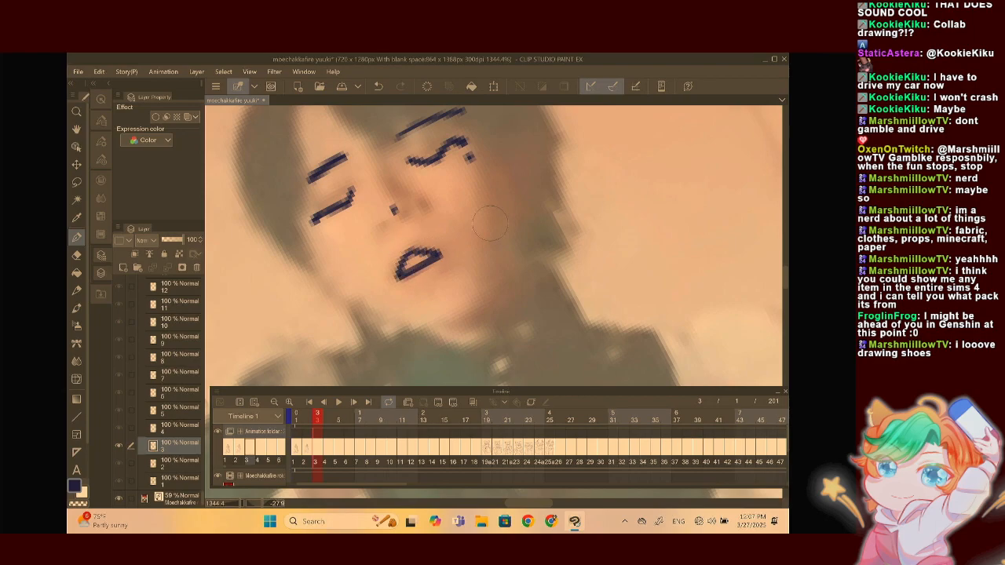
scroll(489, 224, down, 4)
scroll(471, 243, up, 2)
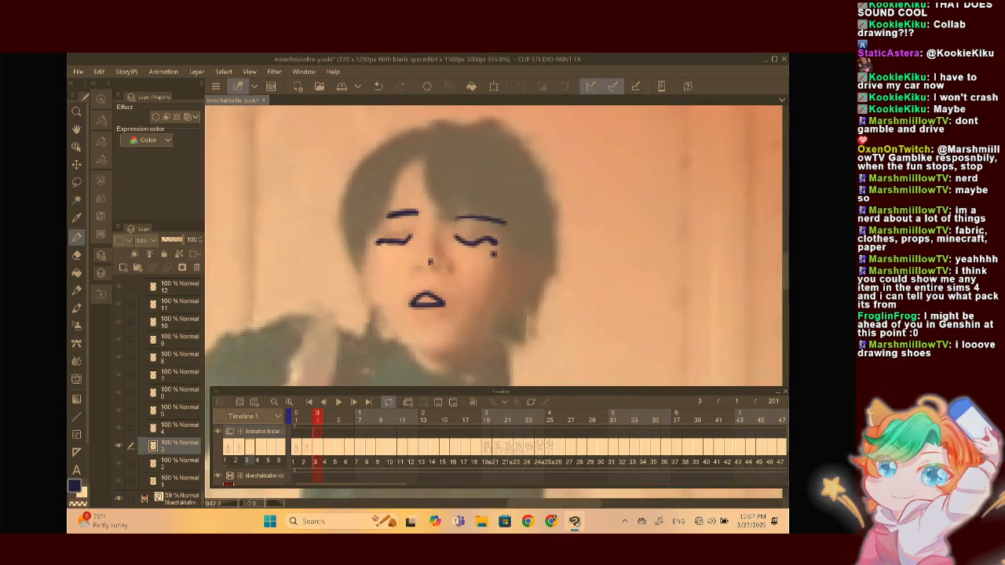
scroll(550, 226, down, 1)
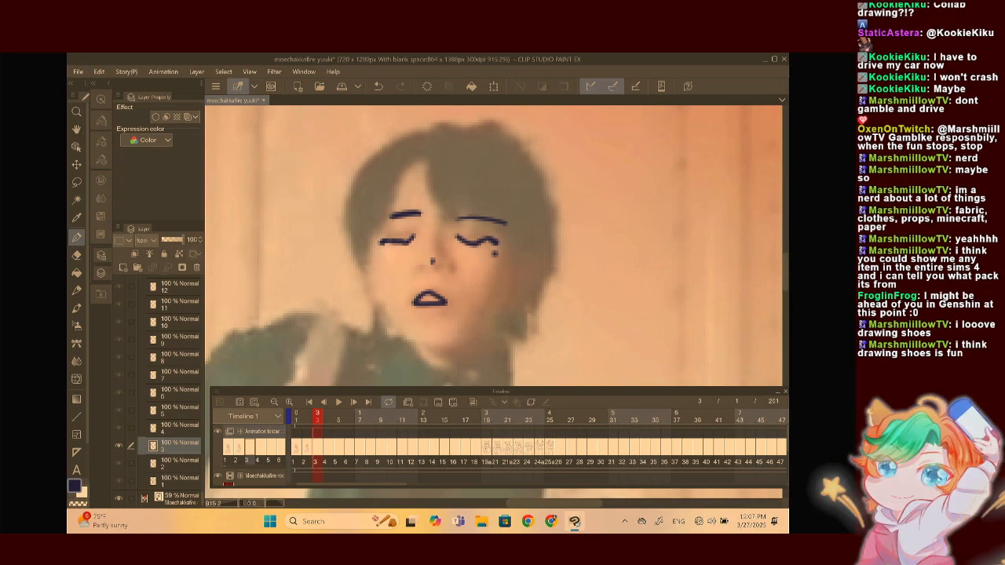
drag(429, 145, 429, 260)
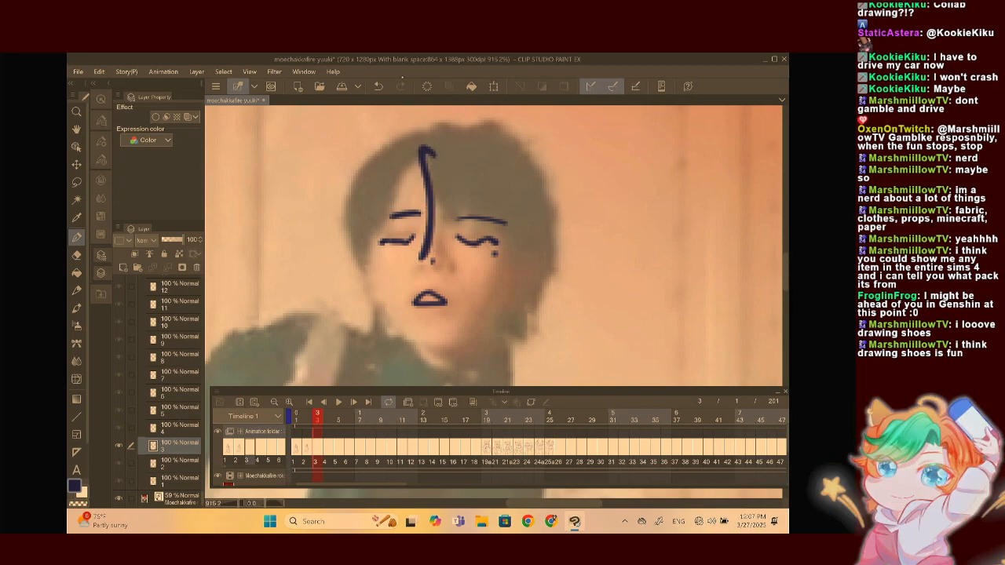
click(378, 86)
mouse_move(442, 140)
mouse_down()
mouse_move(424, 161)
mouse_move(410, 261)
mouse_move(440, 212)
mouse_up()
click(378, 87)
Draw the central and right bangs across frame 3's face, plus a small curved tuft at the crown, checking against frame 2
mouse_move(419, 252)
mouse_down()
mouse_move(457, 213)
mouse_move(451, 154)
mouse_move(514, 143)
mouse_move(459, 179)
mouse_move(488, 286)
mouse_move(504, 277)
mouse_move(530, 174)
mouse_move(604, 189)
mouse_move(619, 206)
mouse_up()
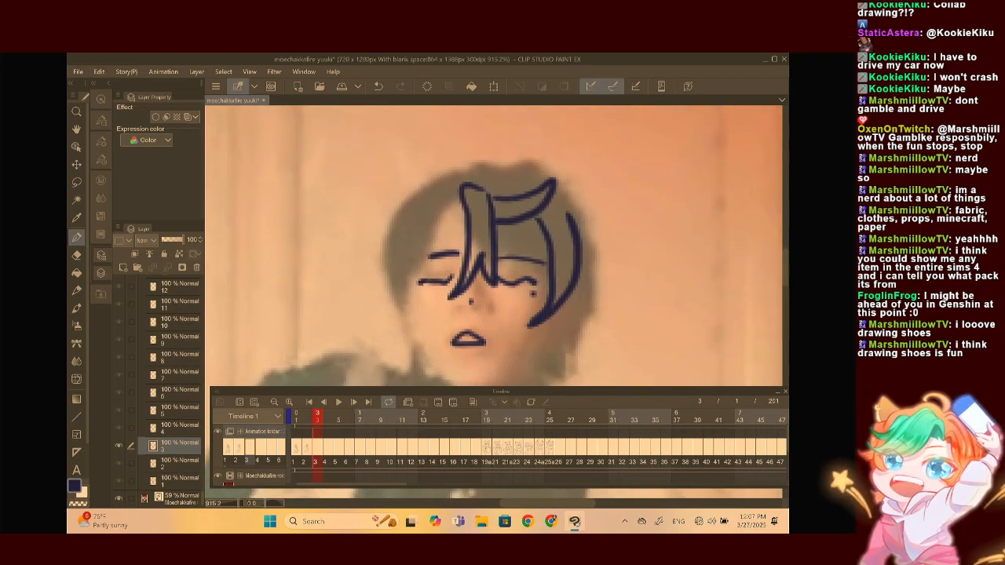
mouse_move(475, 166)
mouse_down()
mouse_move(459, 140)
mouse_move(448, 174)
mouse_up()
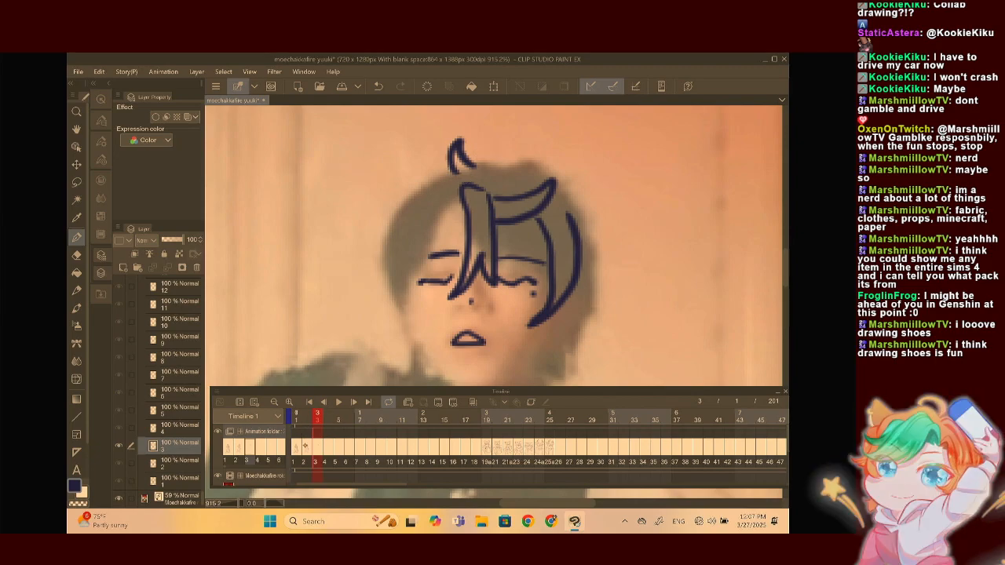
click(323, 402)
click(314, 452)
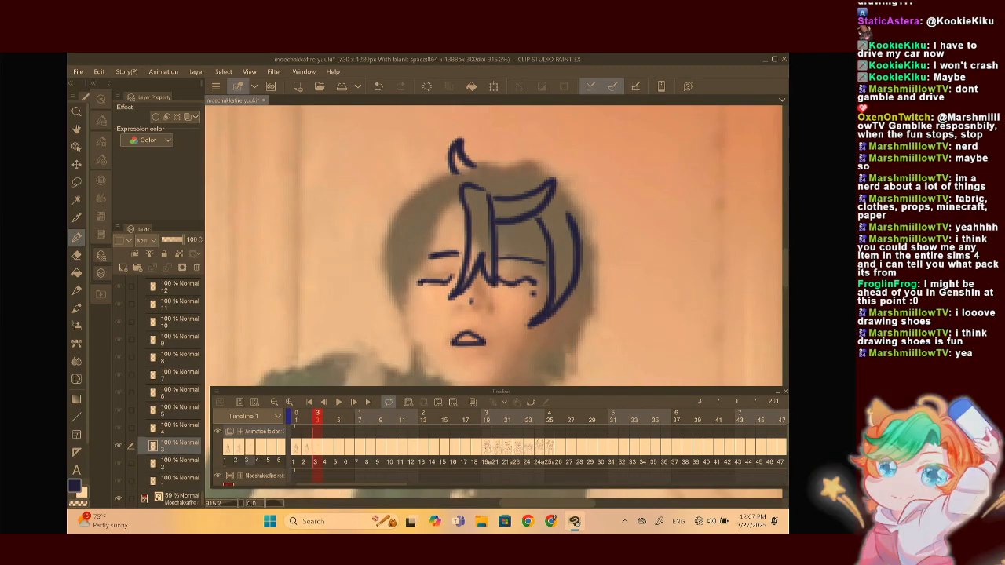
Draw the strands framing the left side of the face and the outer hair contour from the crown to a flicked-out tip
mouse_move(456, 196)
mouse_down()
mouse_move(417, 259)
mouse_move(430, 302)
mouse_up()
drag(402, 256, 426, 299)
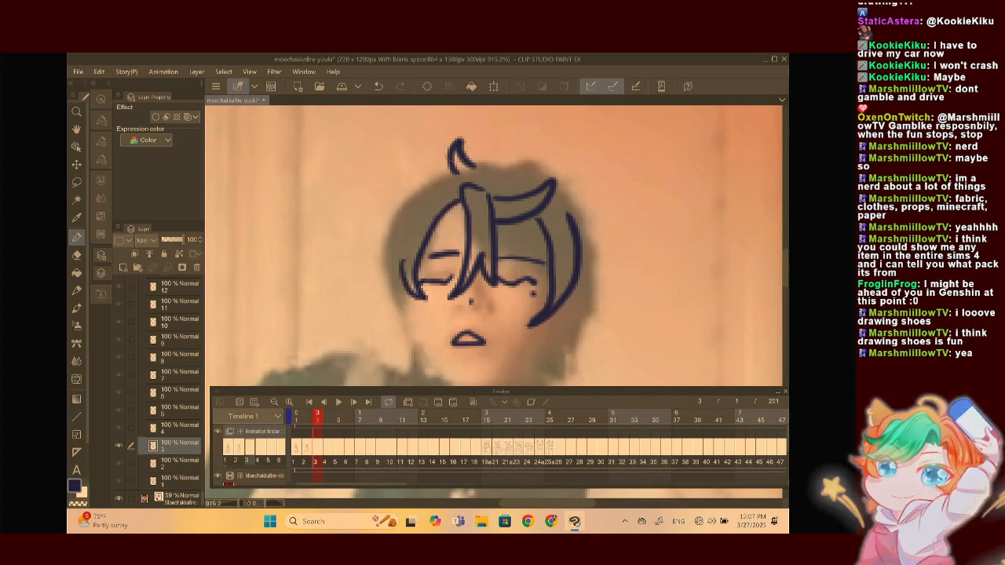
mouse_move(459, 165)
mouse_down()
mouse_move(425, 178)
mouse_move(353, 277)
mouse_move(392, 272)
mouse_up()
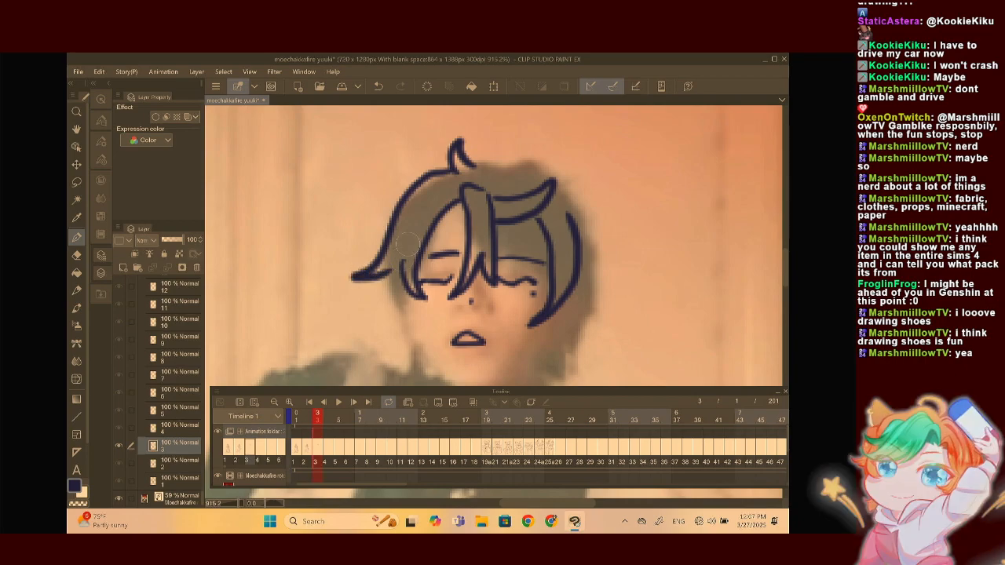
drag(461, 294, 444, 274)
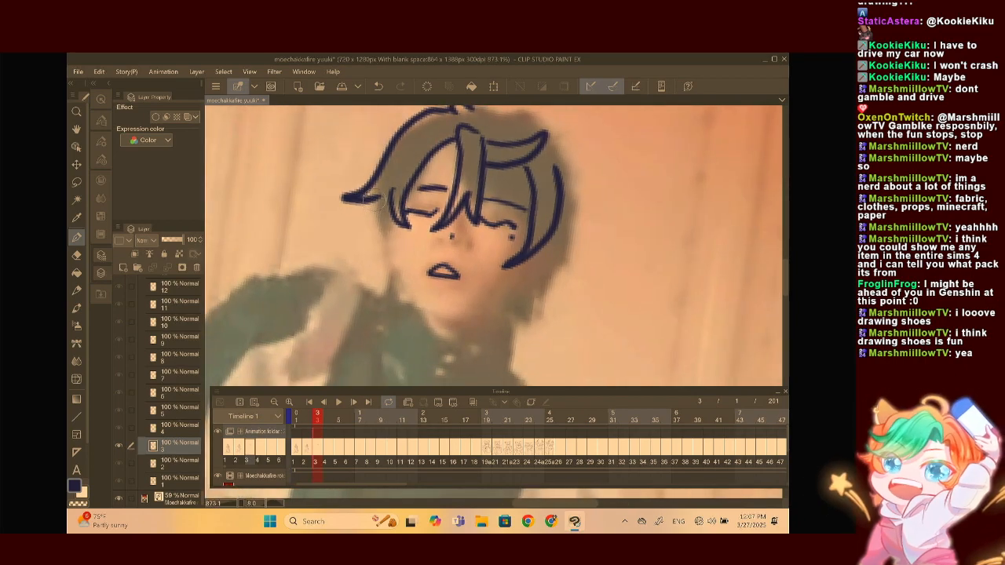
Check frame 2, draw frame 3's long pointed left side lock and the jawline to the chin, and undo the neck line
scroll(461, 228, down, 6)
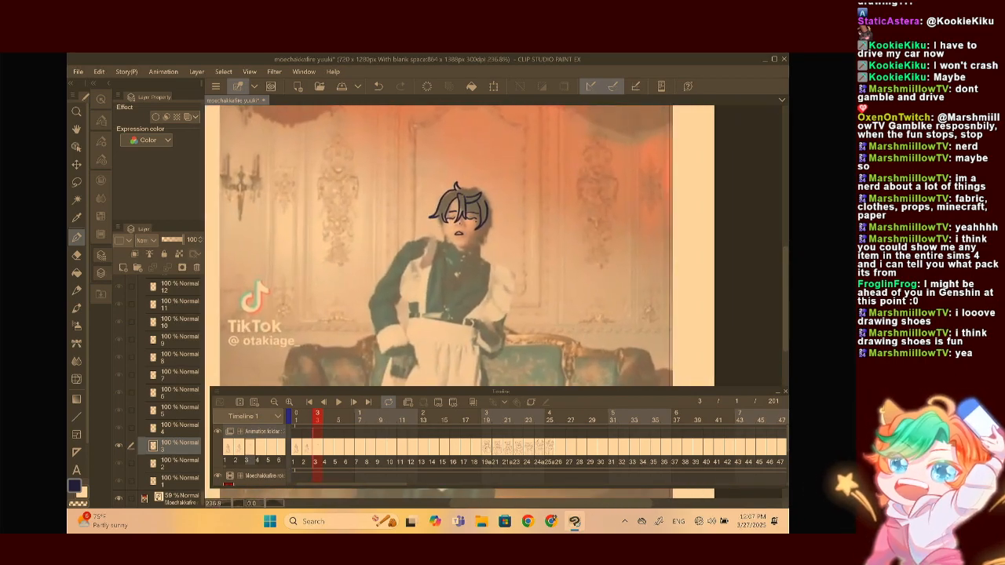
click(307, 446)
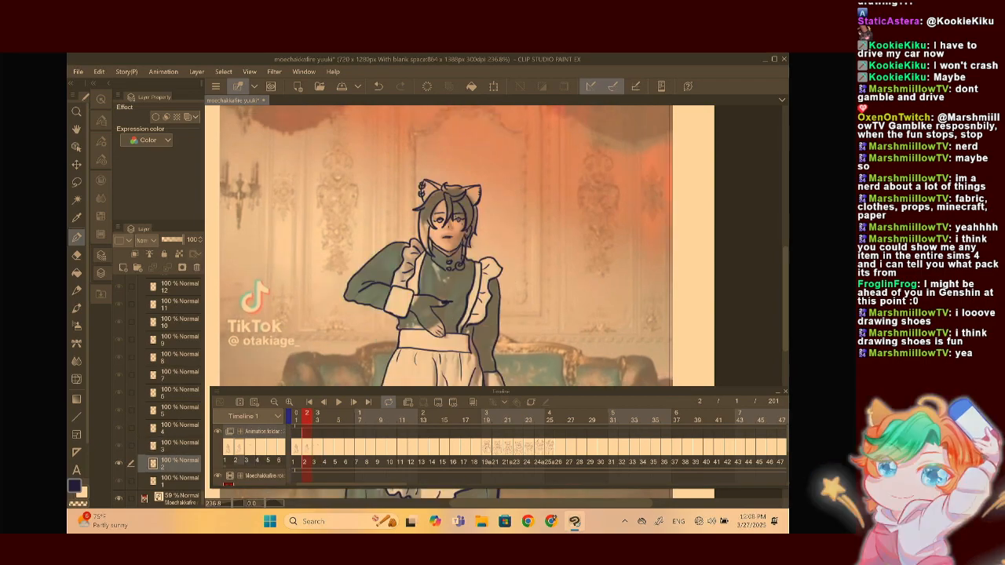
click(317, 446)
scroll(449, 242, up, 7)
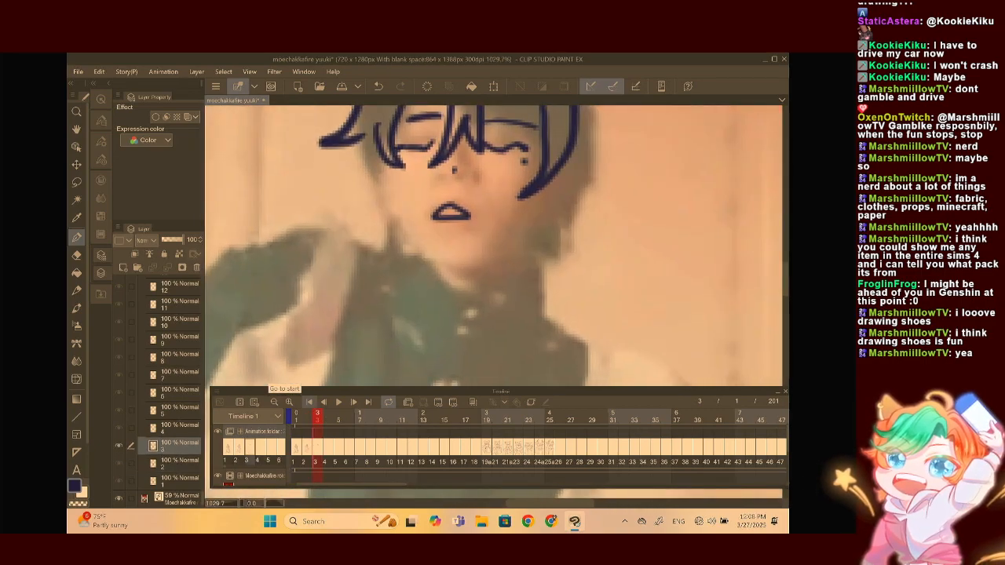
mouse_move(359, 139)
mouse_down()
mouse_move(365, 196)
mouse_move(350, 298)
mouse_move(392, 228)
mouse_move(401, 171)
mouse_up()
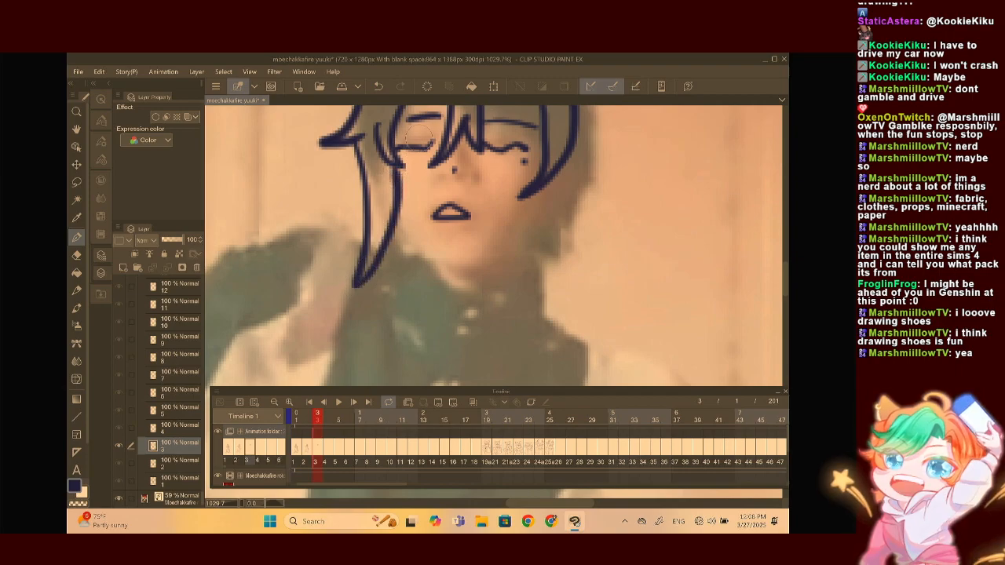
mouse_move(397, 223)
mouse_down()
mouse_move(438, 265)
mouse_move(479, 256)
mouse_move(459, 265)
mouse_move(537, 199)
mouse_up()
mouse_move(431, 262)
mouse_down()
mouse_move(461, 286)
mouse_move(494, 276)
mouse_up()
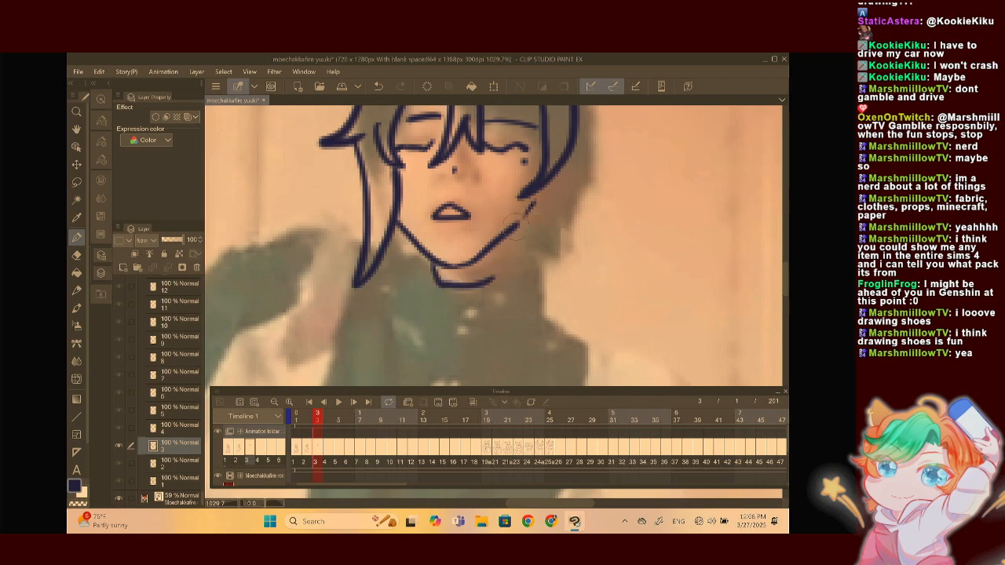
click(378, 86)
Draw both cat ears on frame 3 and the top-of-head contour joining them behind the crown tuft
mouse_move(495, 236)
mouse_down()
mouse_move(436, 269)
mouse_move(427, 303)
mouse_up()
drag(428, 236, 357, 314)
mouse_move(385, 166)
mouse_down()
mouse_move(479, 165)
mouse_move(484, 208)
mouse_move(443, 248)
mouse_up()
drag(490, 170, 413, 182)
mouse_move(266, 182)
mouse_down()
mouse_move(428, 169)
mouse_move(435, 187)
mouse_move(317, 231)
mouse_move(349, 267)
mouse_move(379, 274)
mouse_up()
drag(321, 233, 400, 215)
scroll(502, 228, down, 5)
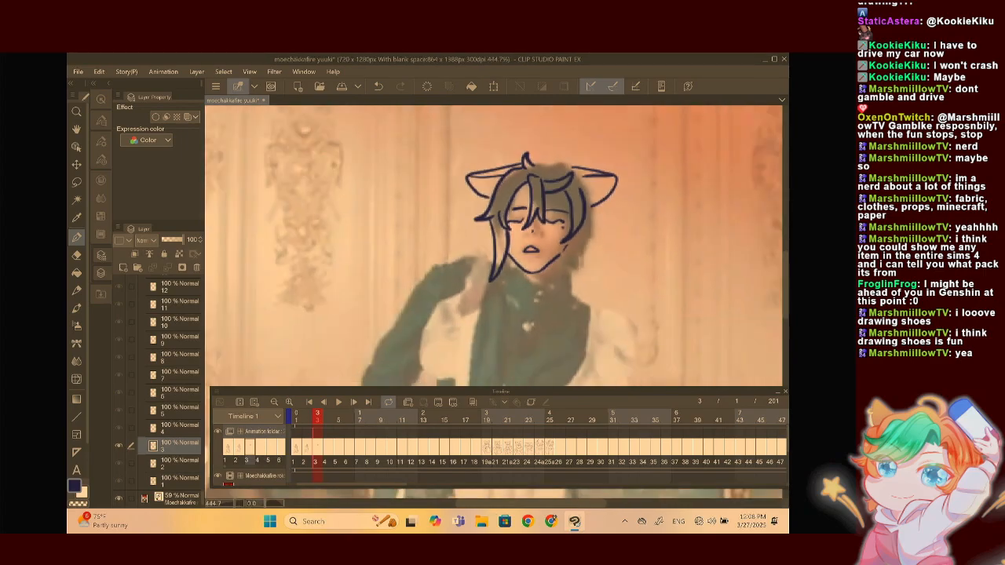
scroll(502, 227, up, 8)
mouse_move(507, 175)
mouse_down()
mouse_move(428, 187)
mouse_move(339, 250)
mouse_up()
scroll(493, 246, down, 6)
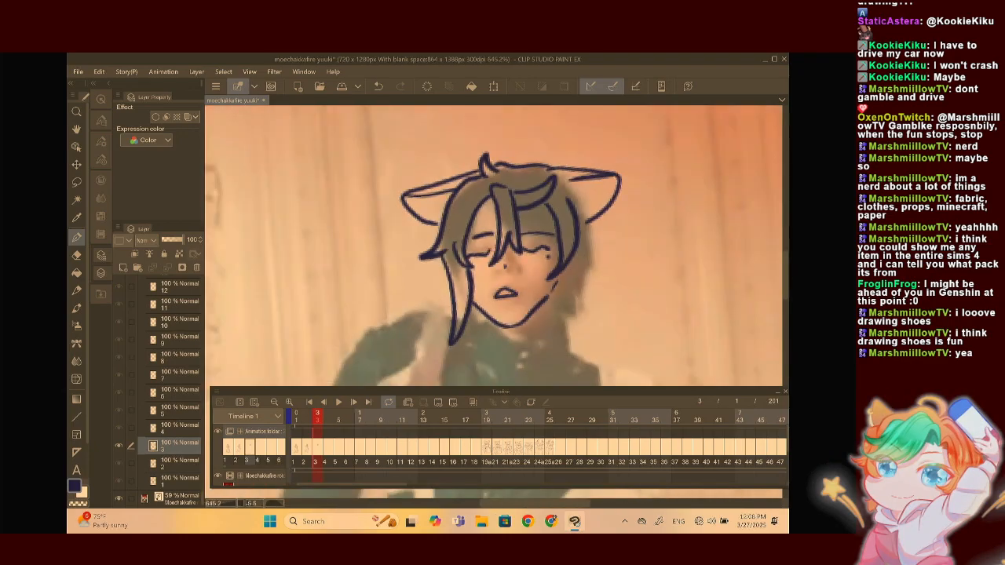
Draw the back hair down the right side of the head with jagged, pointed tips beside the jaw
scroll(493, 246, up, 4)
mouse_move(513, 159)
mouse_down()
mouse_move(527, 246)
mouse_move(494, 251)
mouse_move(486, 308)
mouse_move(450, 328)
mouse_up()
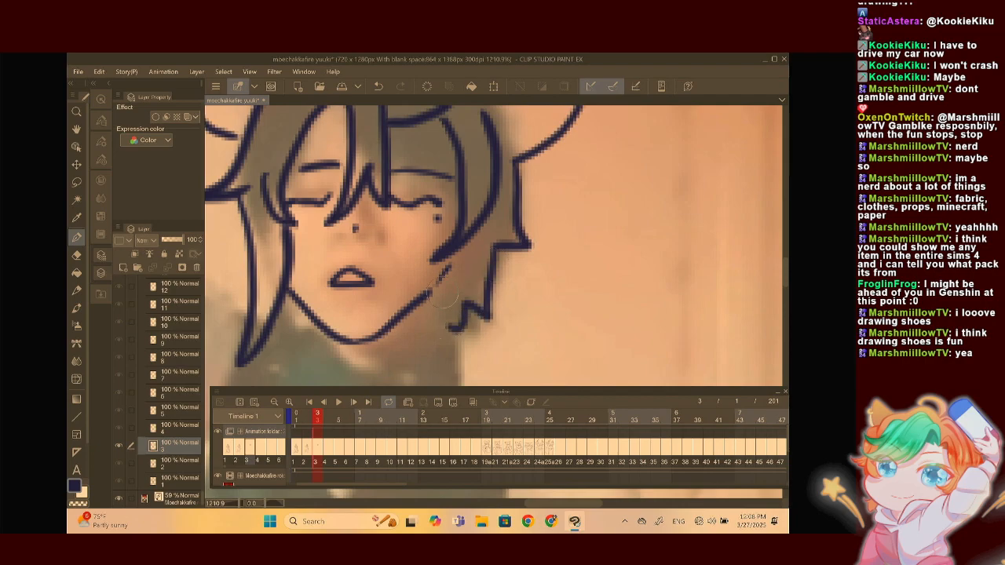
mouse_move(482, 229)
mouse_down()
mouse_move(465, 256)
mouse_move(452, 259)
mouse_move(456, 250)
mouse_move(496, 262)
mouse_move(473, 290)
mouse_up()
Draw frame 3's dangling earring with a round ring charm below the jaw, using frames 1 and 2 as reference
scroll(455, 244, down, 3)
click(305, 441)
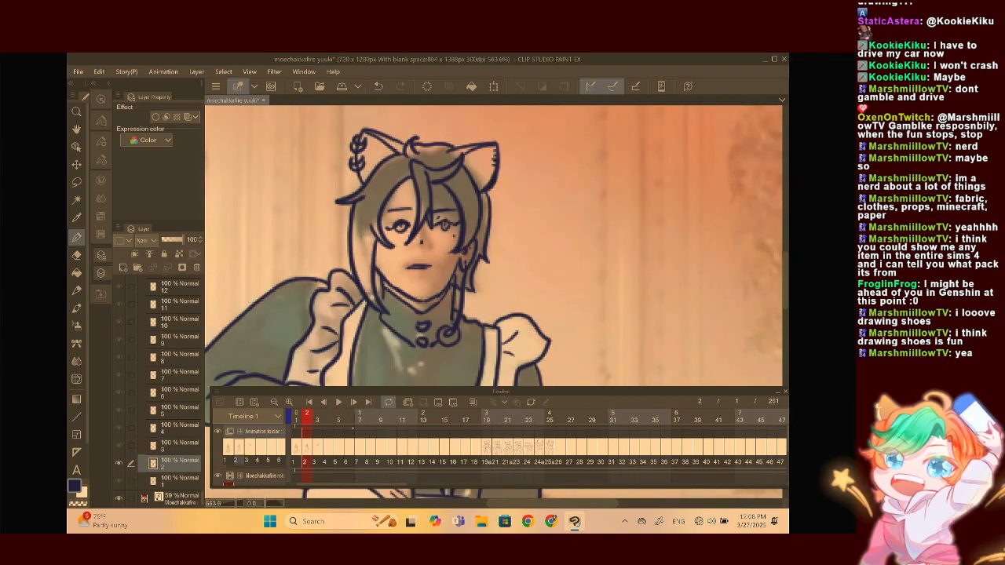
click(296, 441)
scroll(420, 304, up, 4)
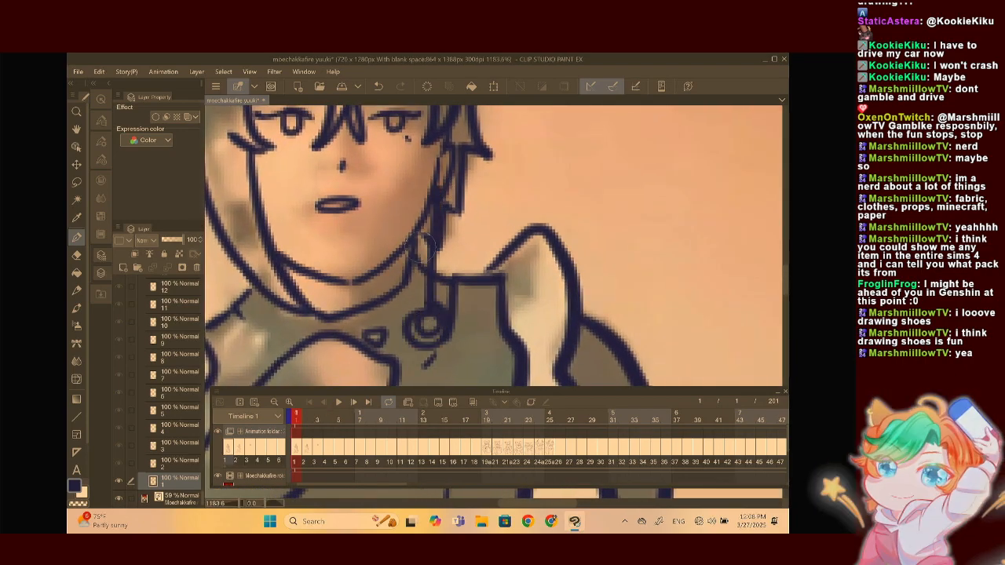
scroll(424, 318, down, 4)
key(Right)
key(Right)
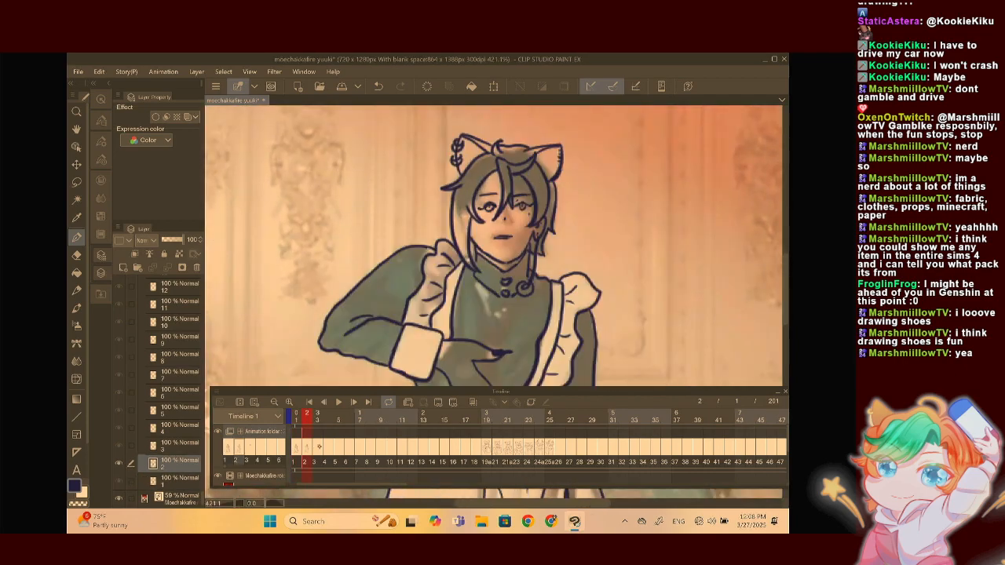
scroll(577, 281, up, 3)
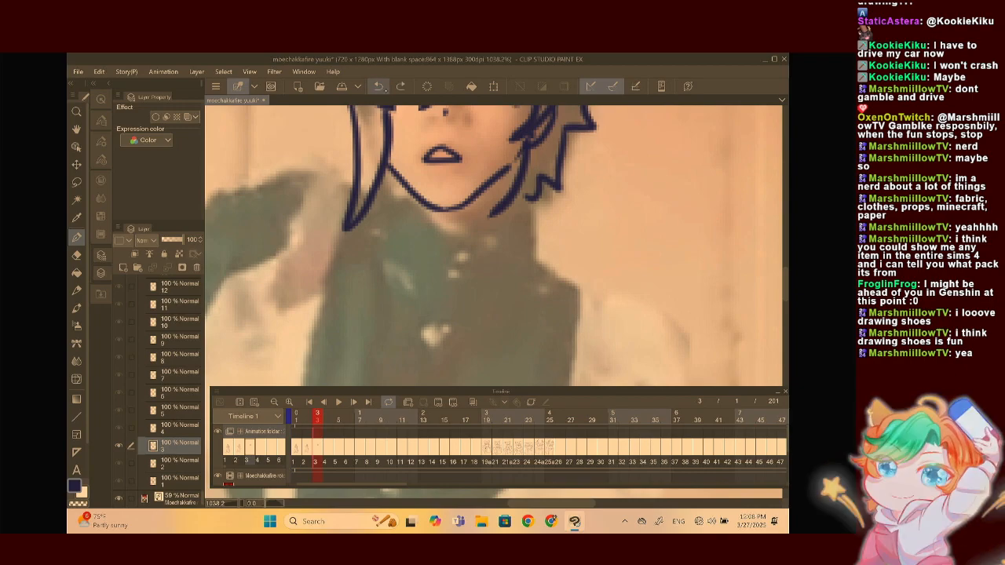
mouse_move(506, 203)
mouse_down()
mouse_move(463, 254)
mouse_move(477, 240)
mouse_move(460, 228)
mouse_up()
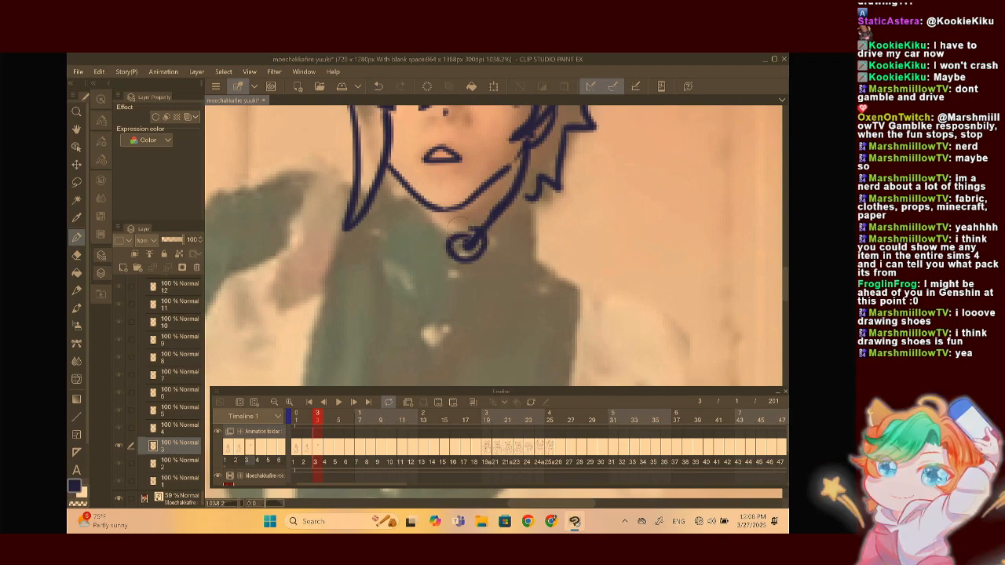
Draw the high collar's top edge and both sides around the neck, plus a small triangular button under the earring charm
scroll(487, 203, down, 5)
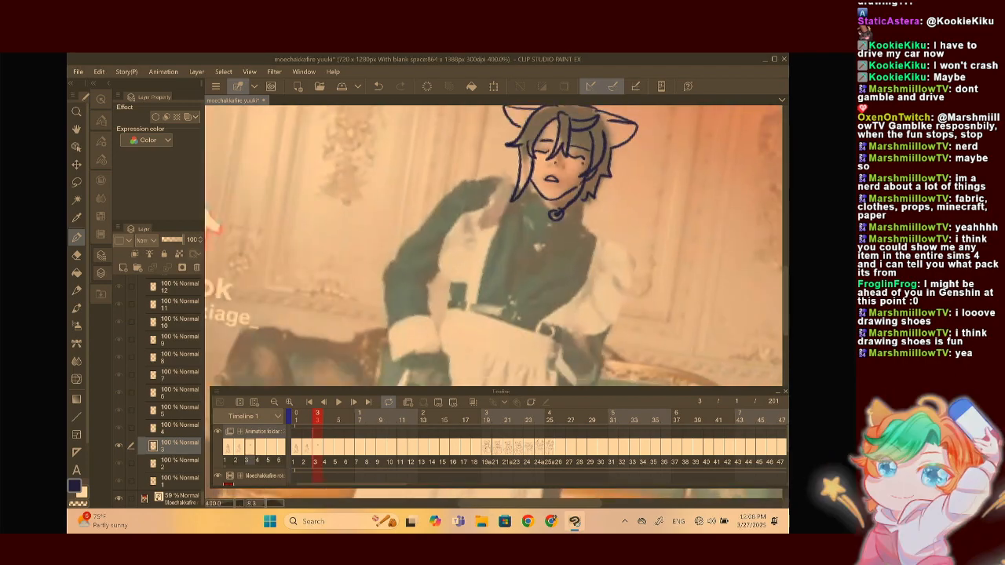
scroll(494, 245, up, 3)
scroll(494, 245, down, 2)
scroll(495, 245, up, 3)
scroll(494, 245, down, 3)
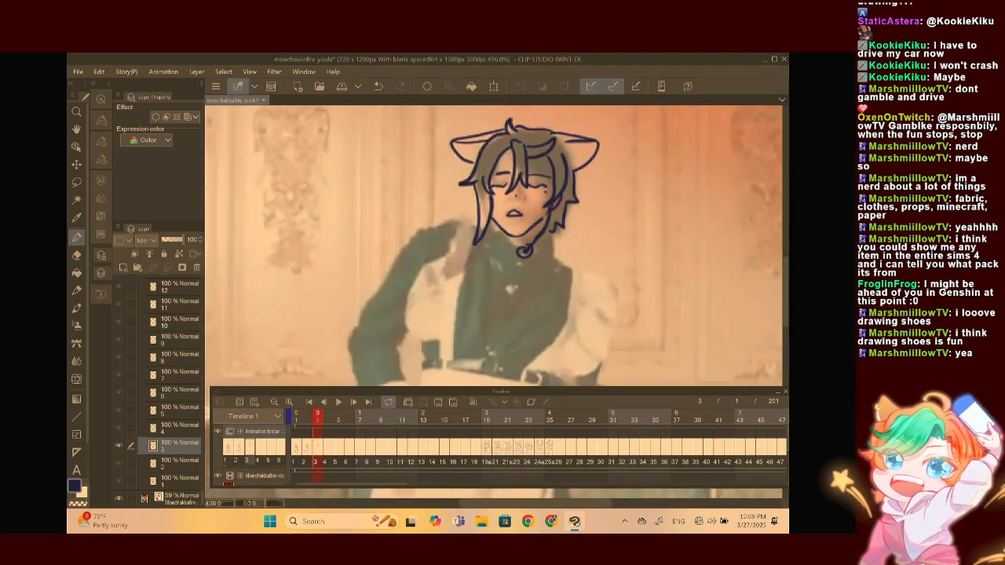
scroll(478, 203, up, 5)
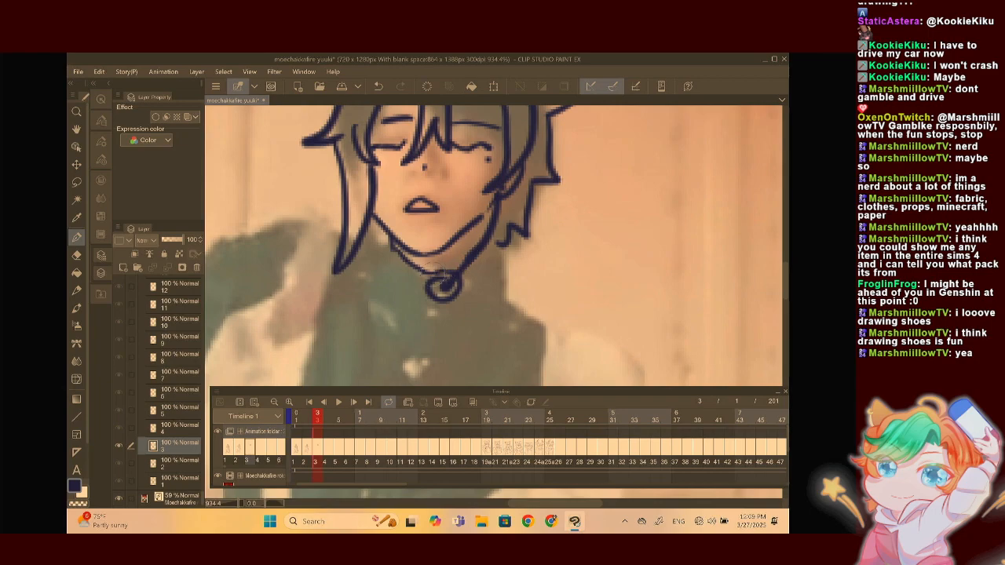
drag(389, 262, 392, 294)
mouse_move(493, 245)
mouse_down()
mouse_move(495, 299)
mouse_move(479, 312)
mouse_up()
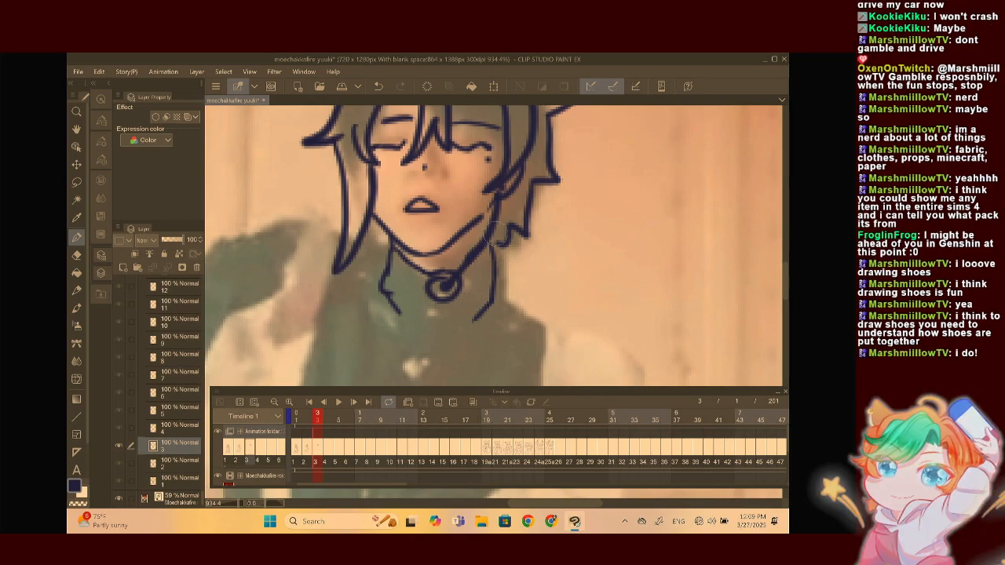
scroll(450, 383, up, 3)
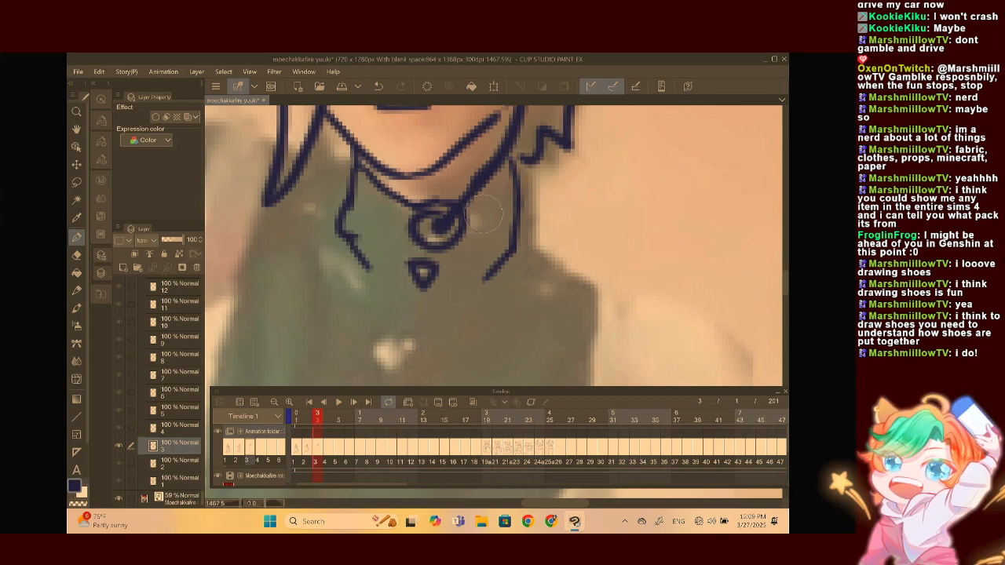
Check frame 2, then draw frame 3's left apron edge and ruffle from shoulder to waist, with short fold lines
scroll(440, 259, down, 3)
scroll(494, 244, down, 2)
scroll(494, 245, up, 2)
scroll(494, 244, down, 2)
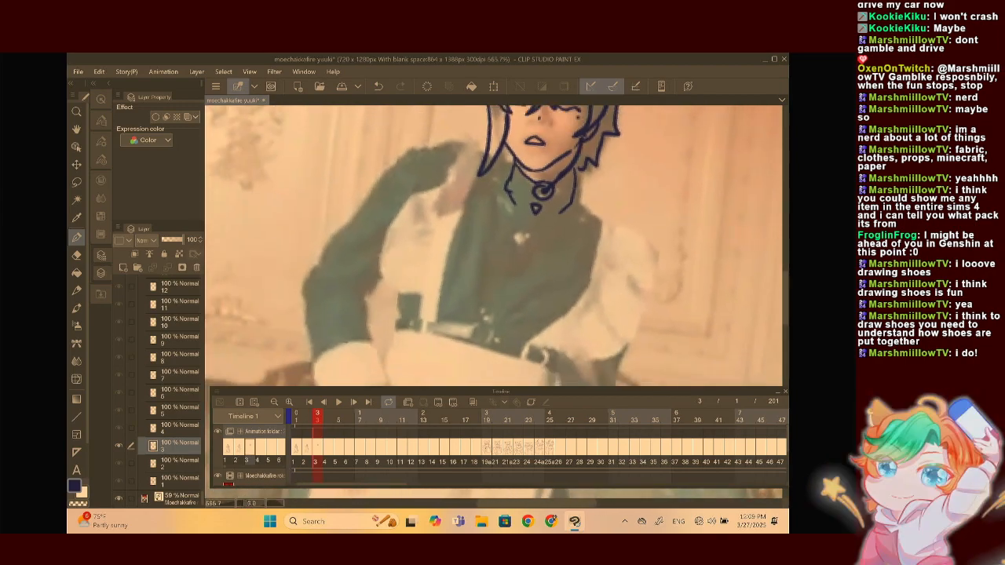
scroll(495, 245, up, 2)
scroll(493, 245, down, 1)
click(323, 402)
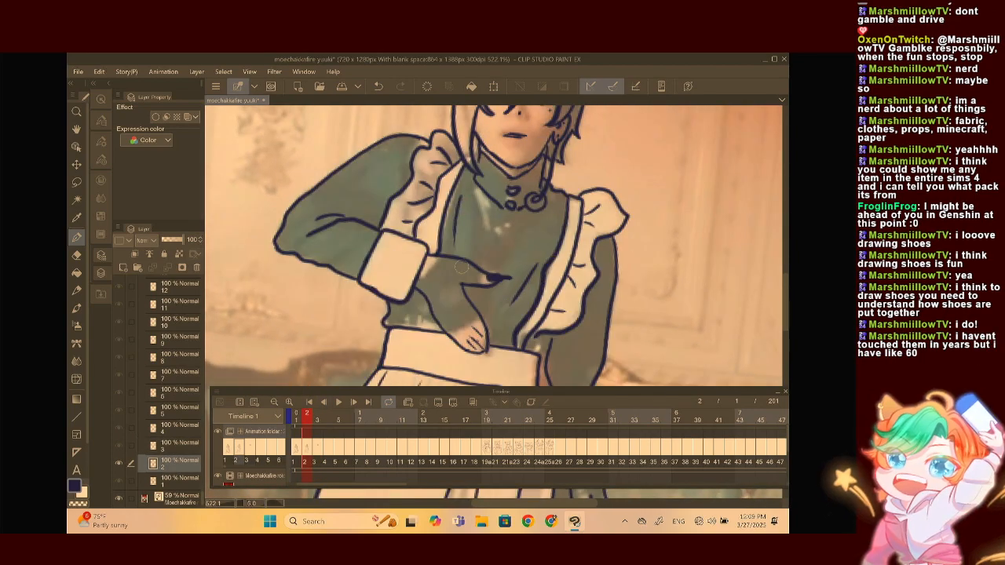
click(317, 445)
scroll(493, 245, up, 1)
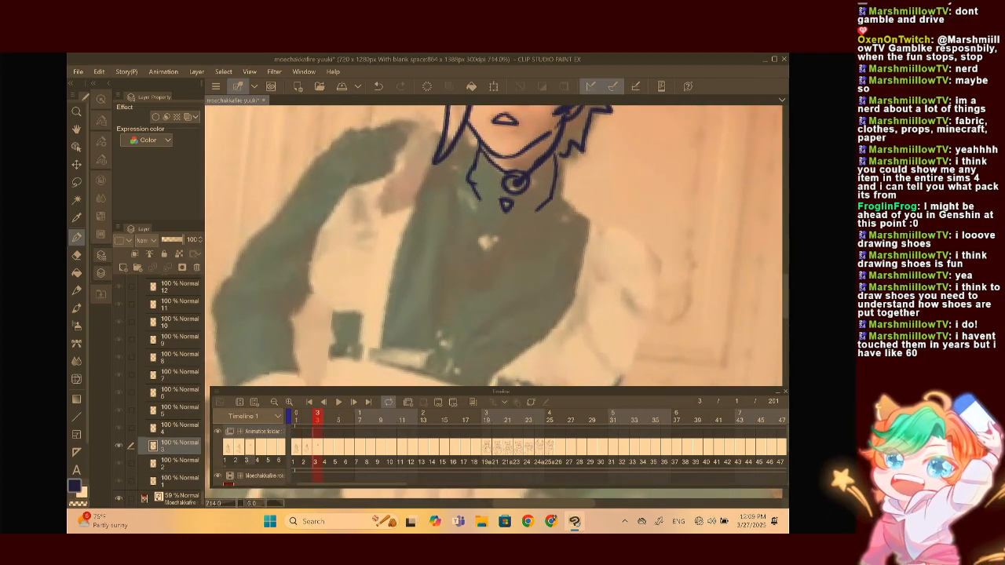
mouse_move(439, 135)
mouse_down()
mouse_move(393, 272)
mouse_move(381, 365)
mouse_up()
mouse_move(438, 126)
mouse_down()
mouse_move(428, 167)
mouse_move(418, 165)
mouse_move(425, 179)
mouse_move(413, 213)
mouse_move(346, 261)
mouse_move(328, 299)
mouse_move(330, 348)
mouse_move(374, 373)
mouse_move(389, 233)
mouse_move(383, 271)
mouse_move(354, 275)
mouse_up()
drag(361, 228, 356, 273)
scroll(471, 251, down, 3)
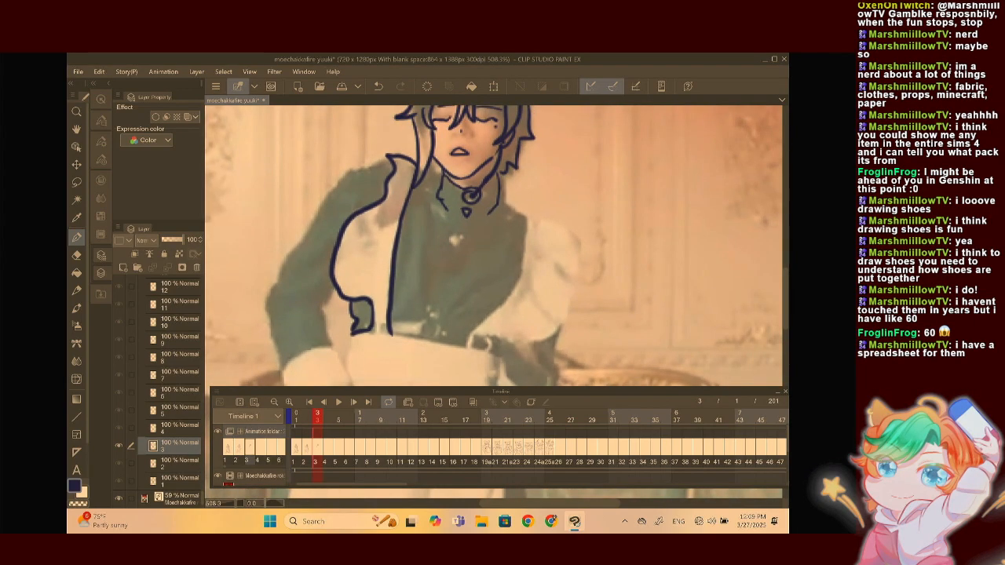
mouse_move(395, 226)
mouse_down()
mouse_move(365, 230)
mouse_move(388, 246)
mouse_move(366, 267)
mouse_up()
Look at frames 25 and 24, then draw frame 3's right apron strap and outer ruffle down to the waist with fold lines
scroll(494, 243, down, 3)
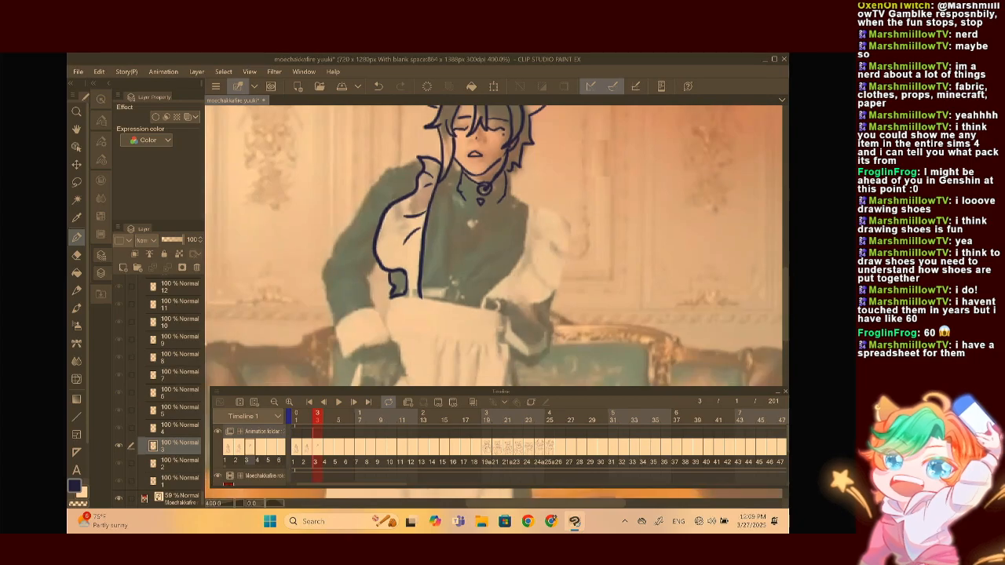
click(548, 416)
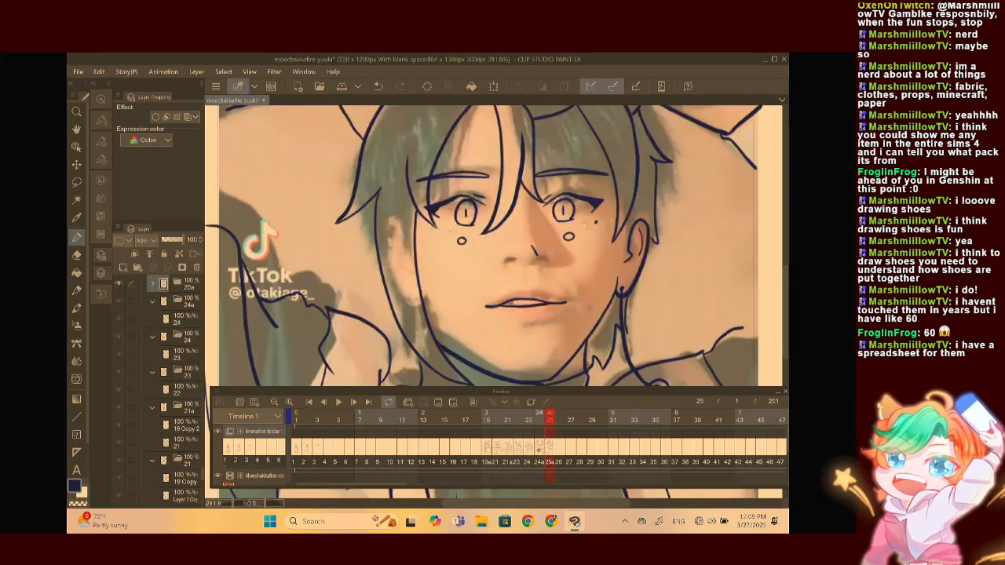
click(536, 443)
scroll(502, 245, down, 5)
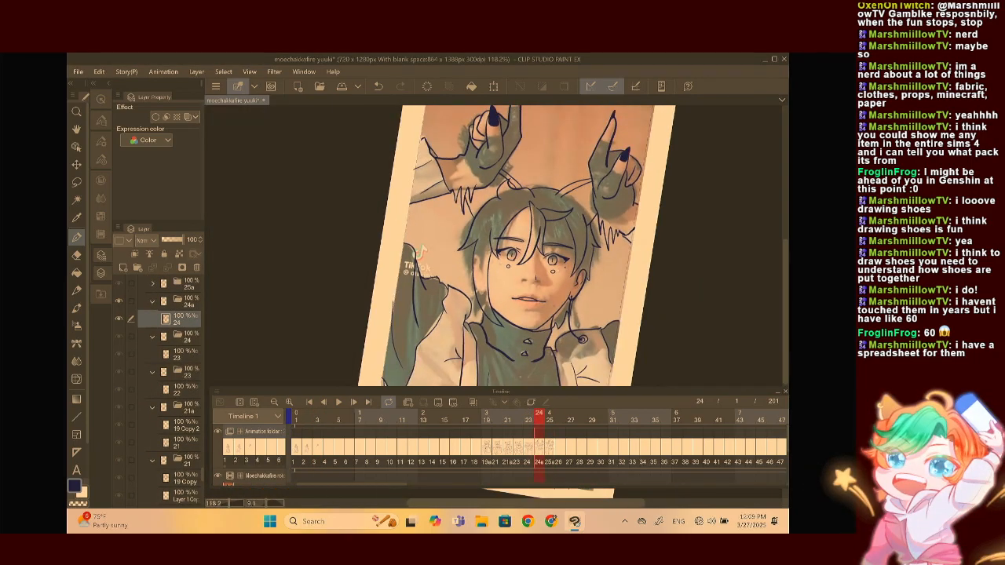
click(320, 445)
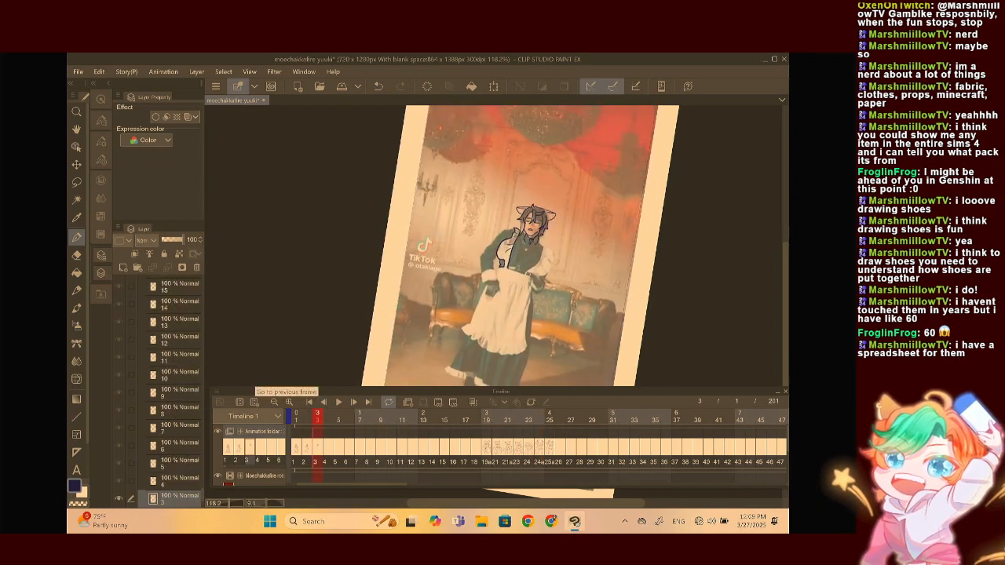
scroll(502, 245, up, 5)
scroll(502, 245, up, 6)
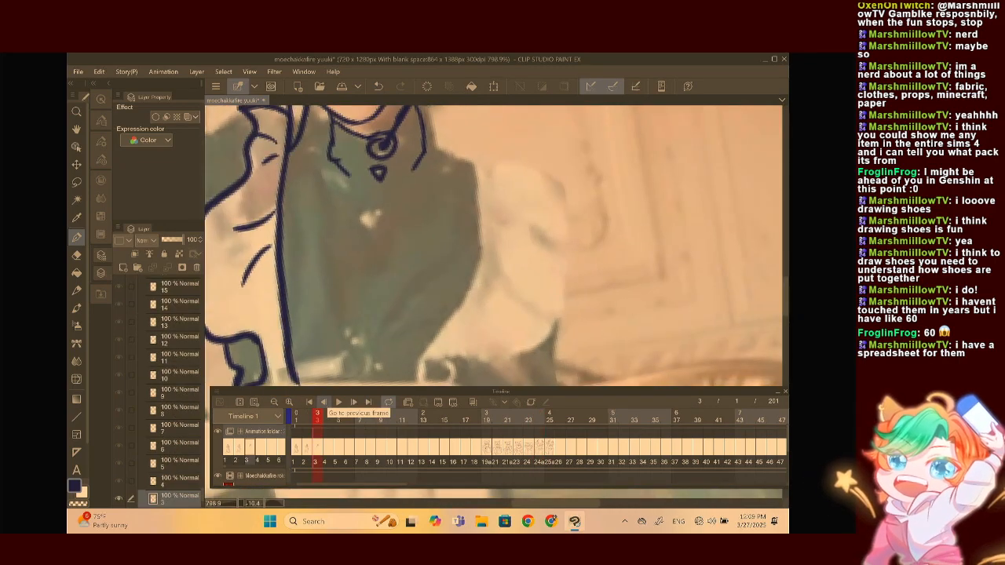
mouse_move(476, 155)
mouse_down()
mouse_move(484, 240)
mouse_move(416, 351)
mouse_up()
mouse_move(477, 154)
mouse_down()
mouse_move(565, 180)
mouse_move(557, 282)
mouse_move(528, 326)
mouse_move(484, 352)
mouse_up()
drag(503, 210, 544, 208)
drag(520, 221, 540, 225)
mouse_move(494, 160)
mouse_down()
mouse_move(506, 226)
mouse_move(494, 265)
mouse_move(445, 332)
mouse_up()
drag(505, 270, 524, 298)
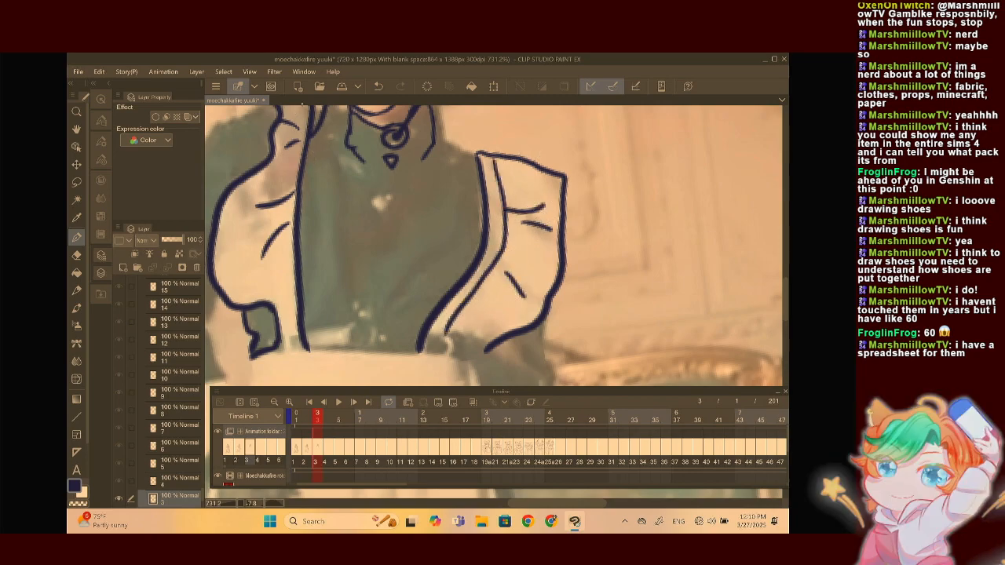
Add the inner line of the left apron strap and draw the left sleeve's line starting from the shoulder
drag(299, 107, 286, 300)
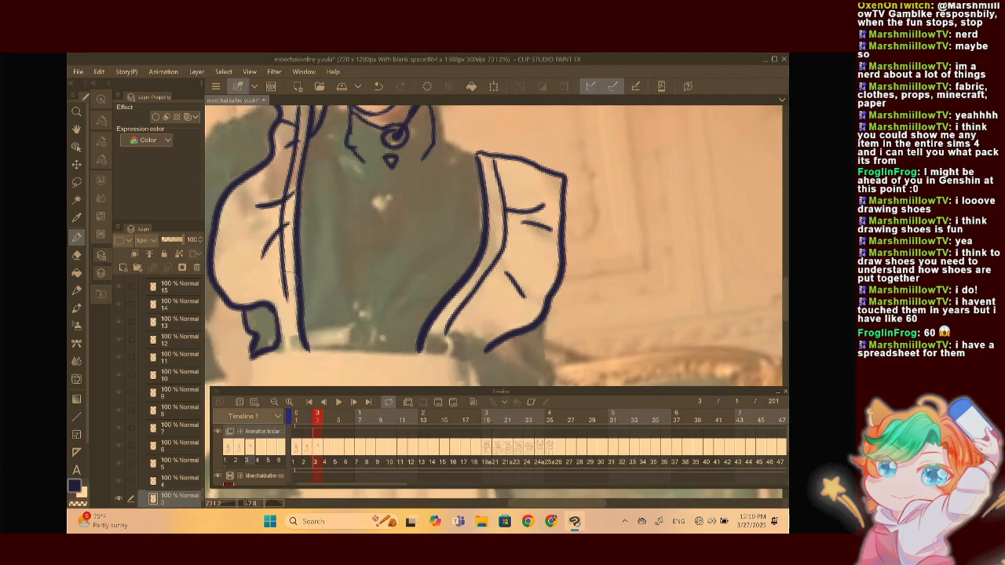
scroll(506, 253, down, 3)
scroll(506, 254, up, 3)
scroll(507, 254, down, 3)
scroll(492, 245, down, 3)
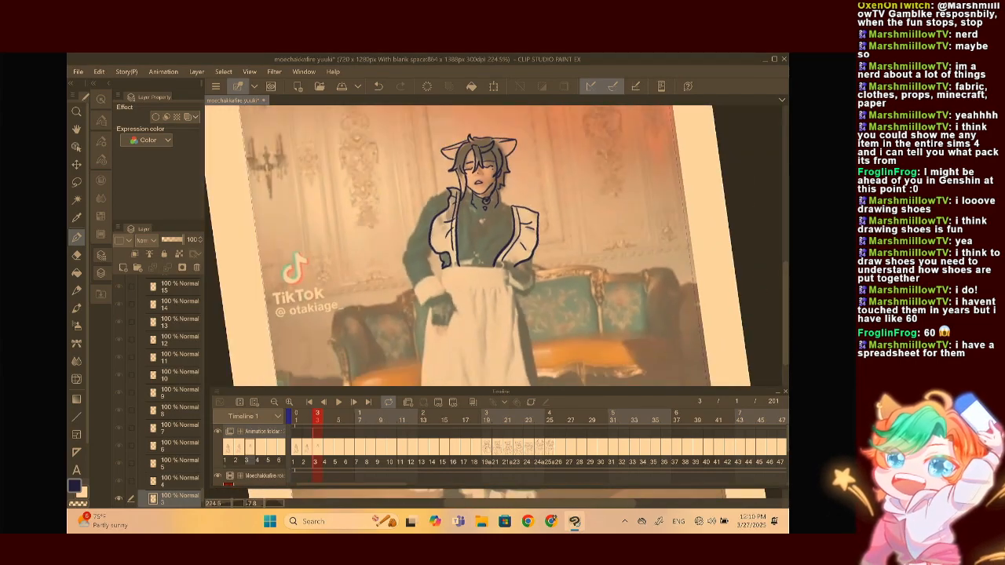
scroll(493, 246, up, 4)
mouse_move(472, 209)
mouse_down()
mouse_move(489, 213)
mouse_move(278, 317)
mouse_up()
scroll(496, 246, down, 3)
mouse_move(414, 190)
mouse_down()
mouse_move(213, 314)
mouse_move(285, 270)
mouse_up()
Sketch a small diagram of circles with a few linking strokes in the empty background right of the head
scroll(432, 245, down, 4)
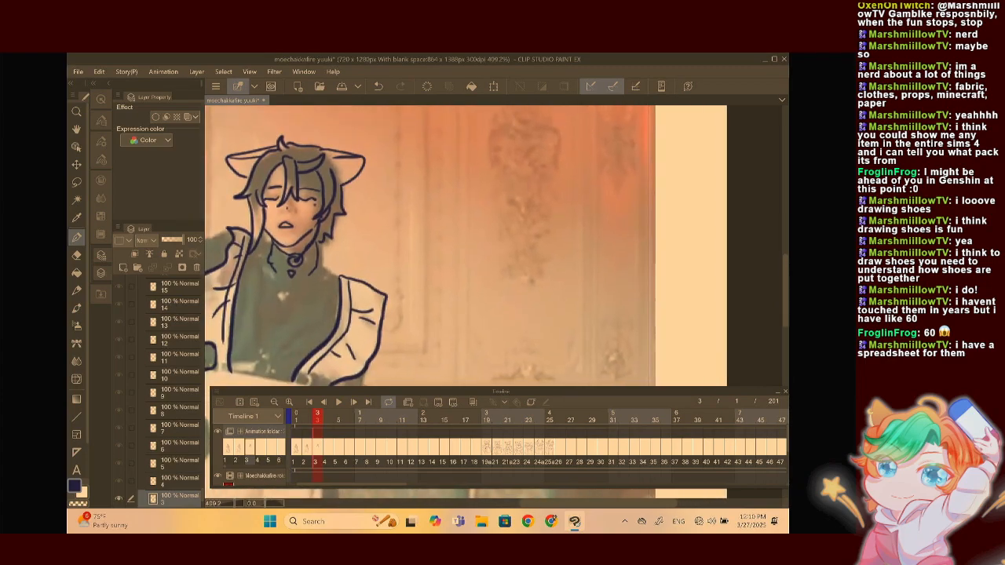
scroll(439, 246, up, 4)
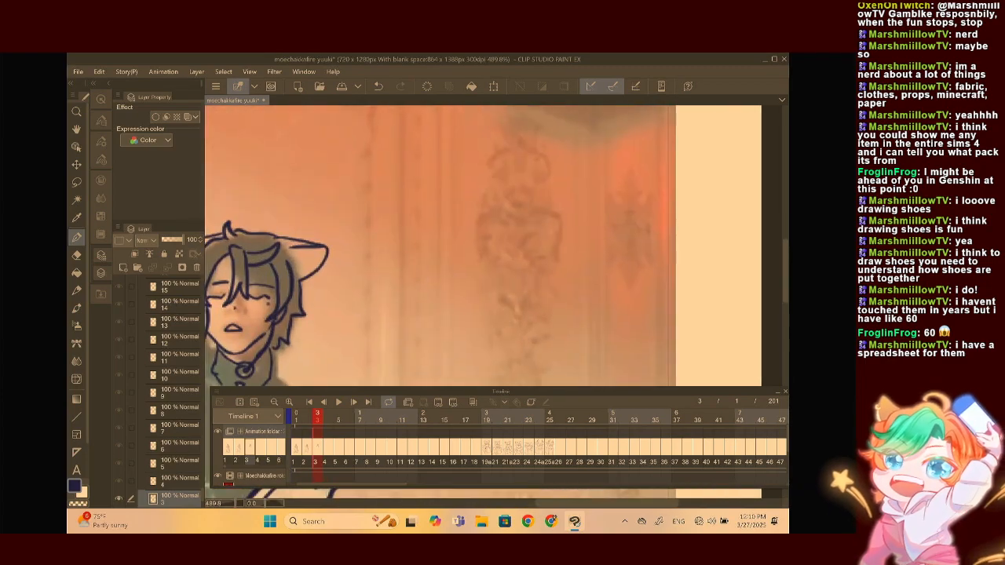
scroll(479, 245, down, 1)
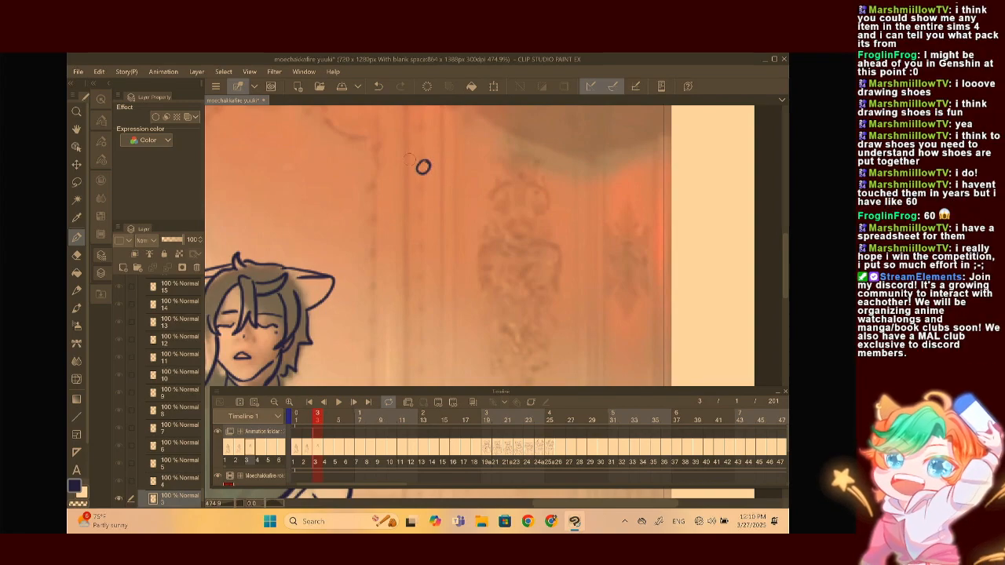
drag(401, 147, 403, 147)
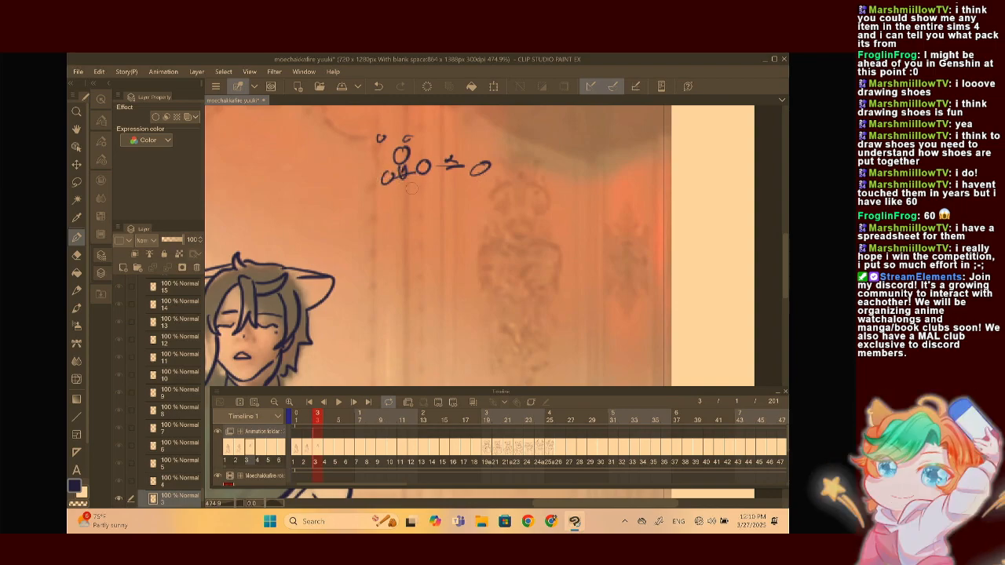
drag(434, 137, 433, 135)
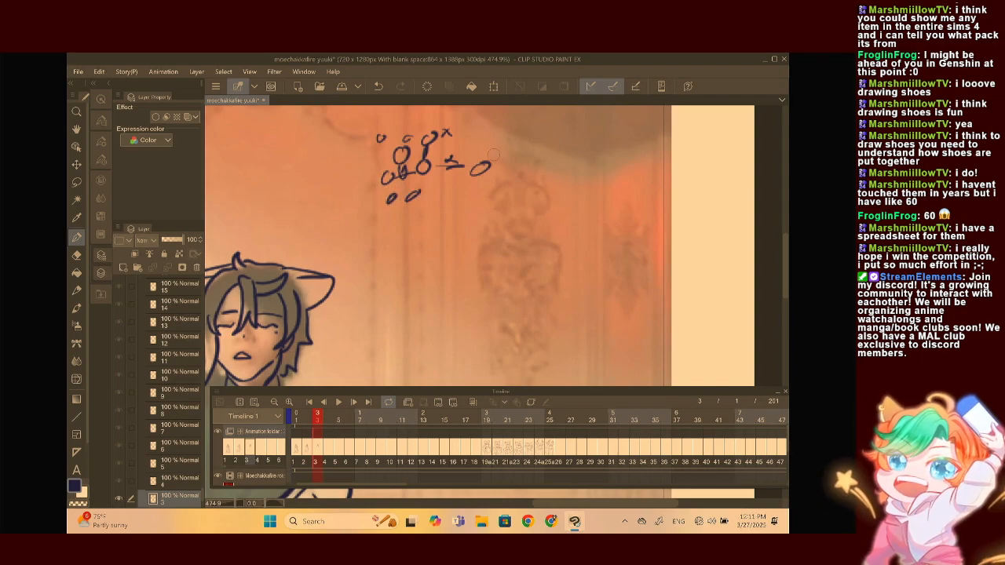
Extend the circle diagram beside the head with more small circles and linking strokes on both sides
drag(339, 210, 339, 212)
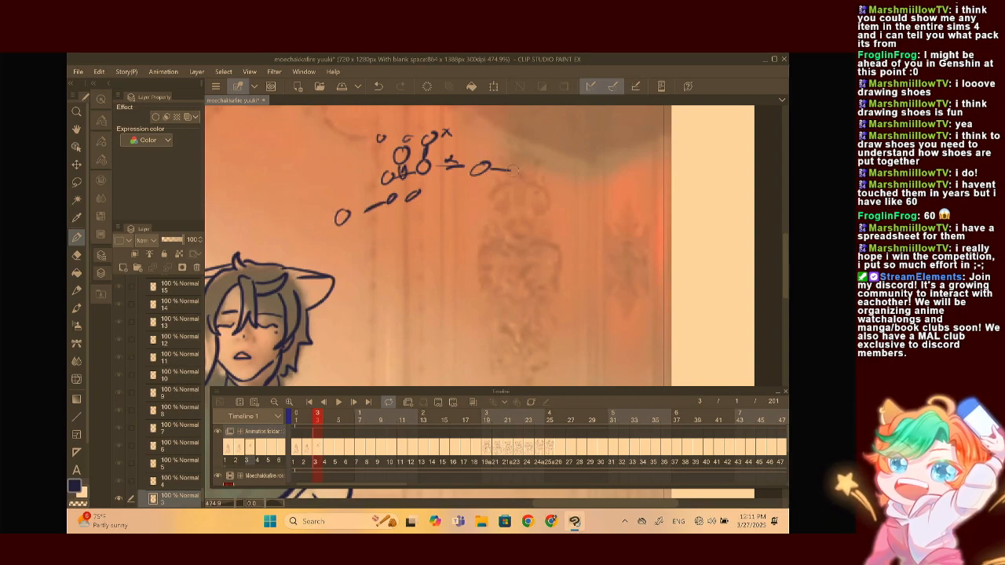
drag(506, 169, 522, 171)
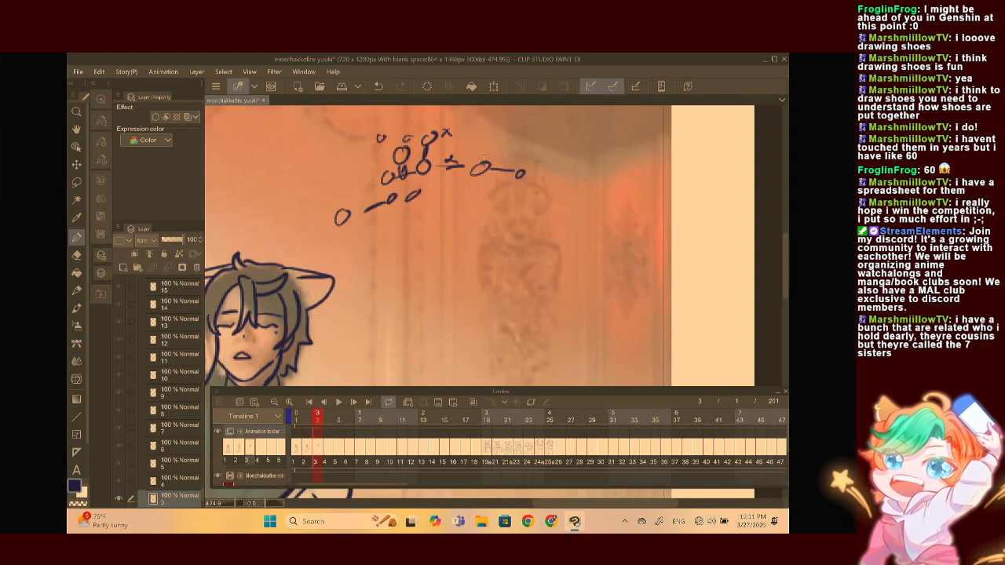
drag(479, 134, 475, 135)
drag(468, 121, 480, 127)
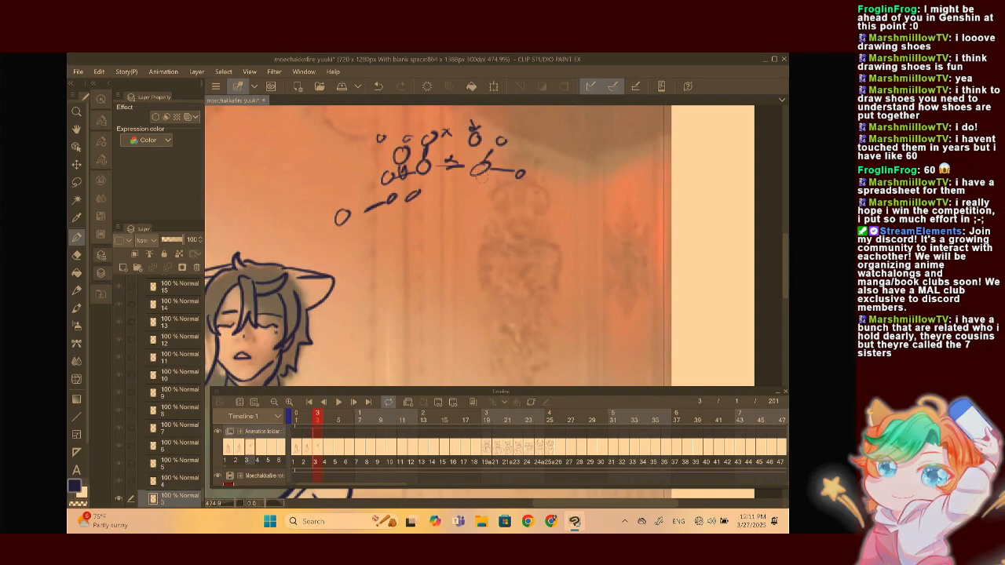
drag(502, 174, 510, 195)
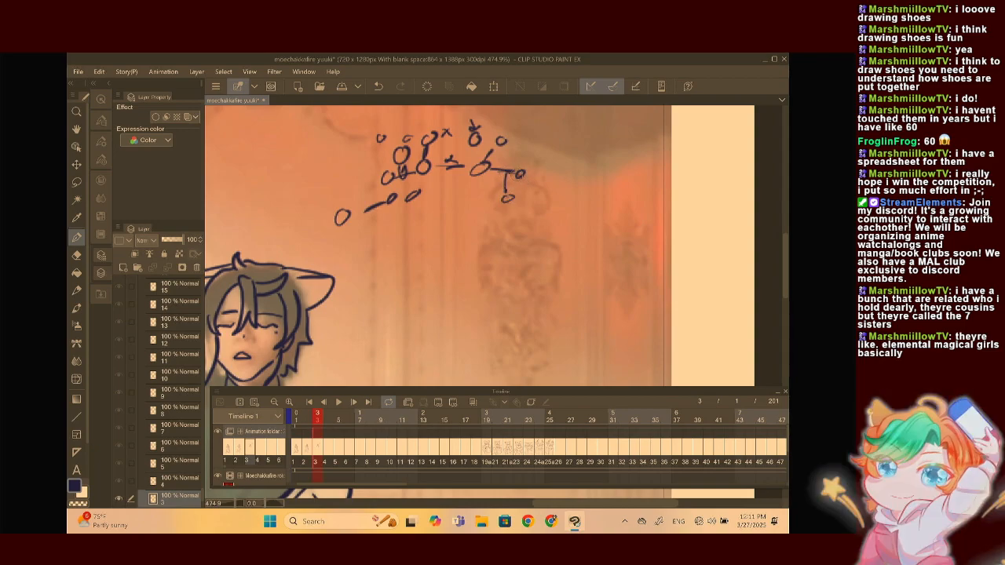
drag(514, 169, 512, 199)
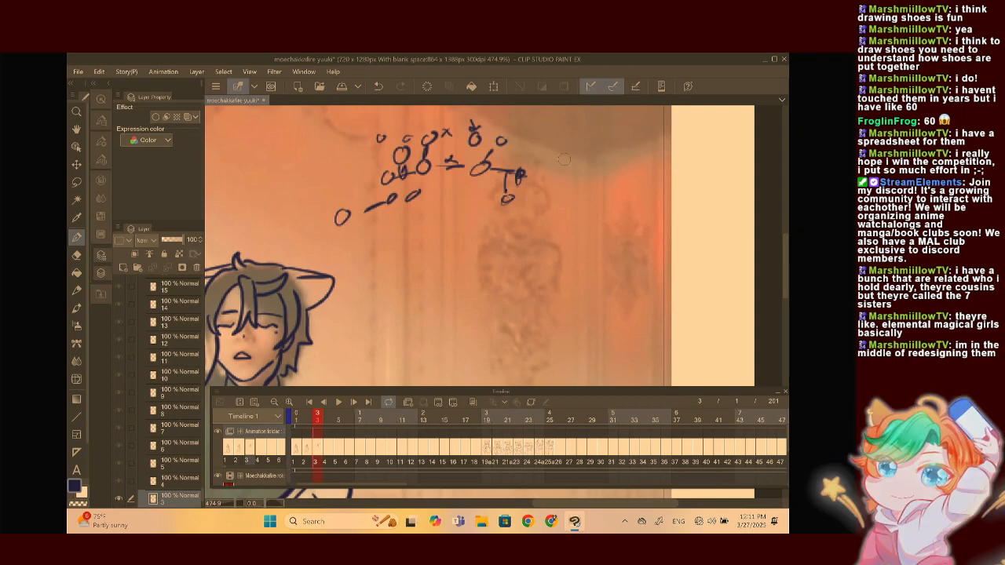
mouse_move(460, 175)
mouse_down()
mouse_move(454, 182)
mouse_move(469, 179)
mouse_up()
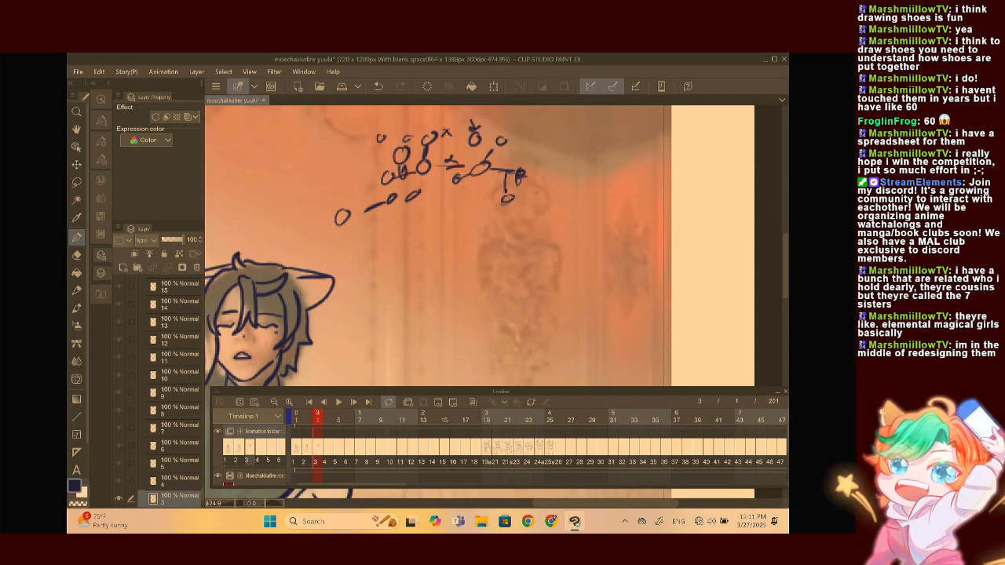
mouse_move(523, 170)
mouse_down()
mouse_move(518, 181)
mouse_move(562, 182)
mouse_move(605, 171)
mouse_up()
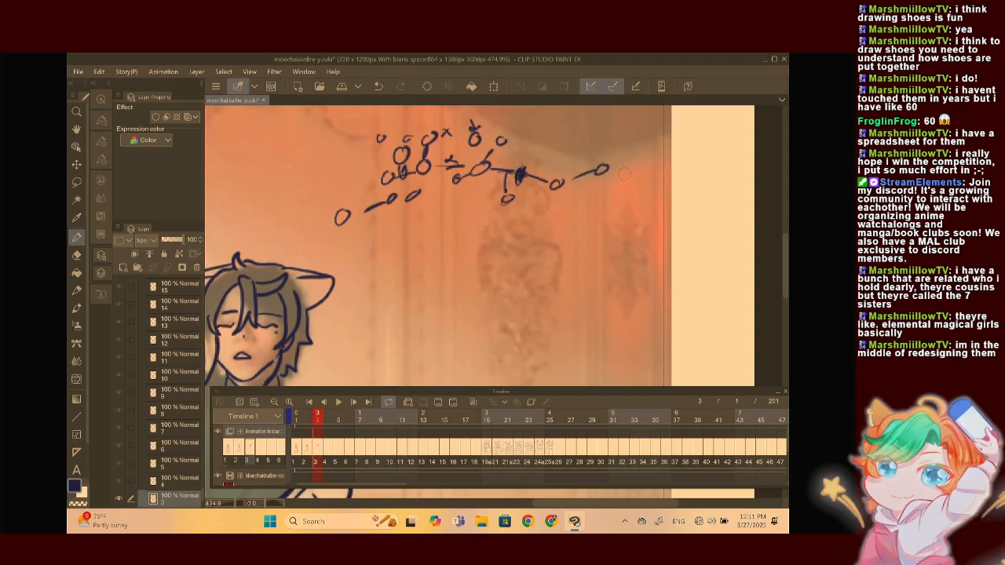
mouse_move(550, 190)
mouse_down()
mouse_move(523, 211)
mouse_move(537, 198)
mouse_up()
Lasso the whole circle diagram in the background, delete it, and clear the selection
scroll(413, 382, down, 1)
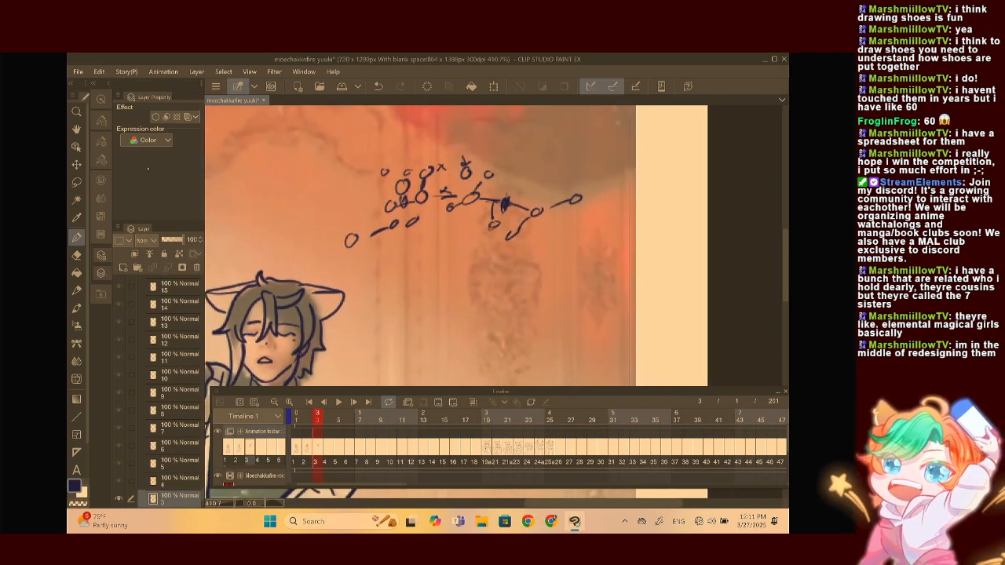
click(76, 182)
mouse_move(585, 171)
mouse_down()
mouse_move(372, 151)
mouse_move(413, 264)
mouse_move(599, 238)
mouse_move(616, 187)
mouse_up()
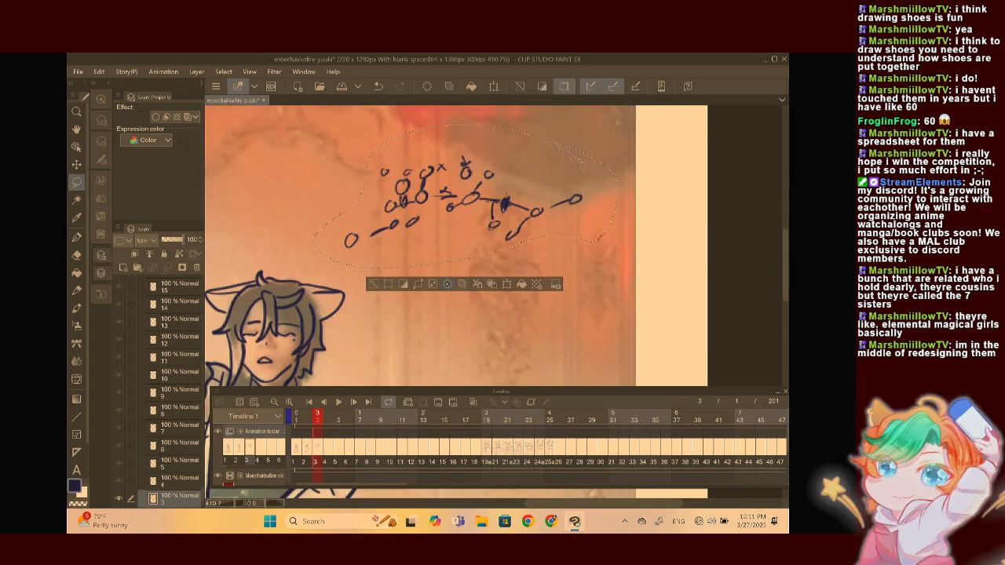
key(Delete)
key(ctrl+d)
key(p)
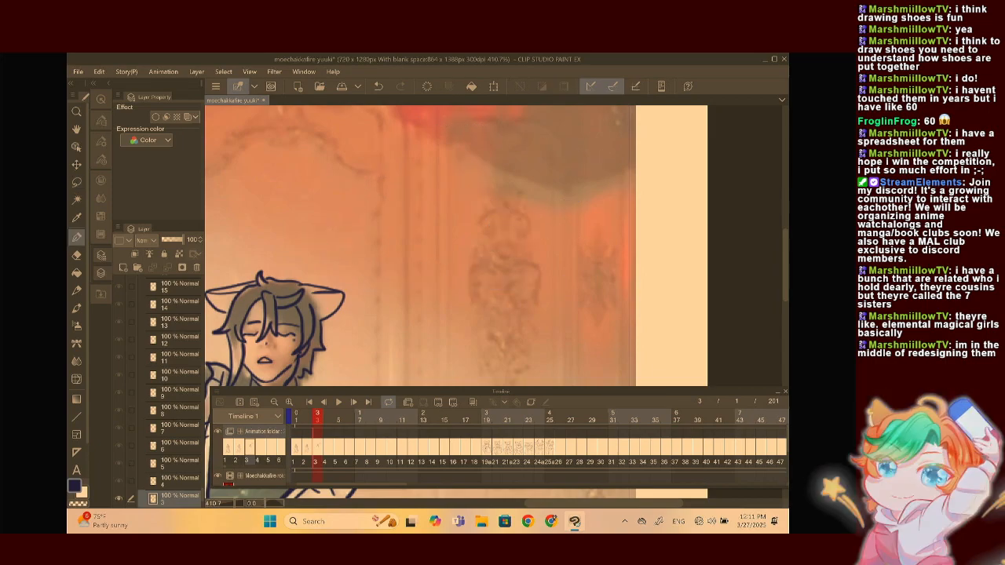
Check frame 2, then draw the hanging jagged-ended shape below frame 3's right apron ruffle at the waist
scroll(440, 259, down, 4)
scroll(440, 259, up, 3)
scroll(496, 244, up, 3)
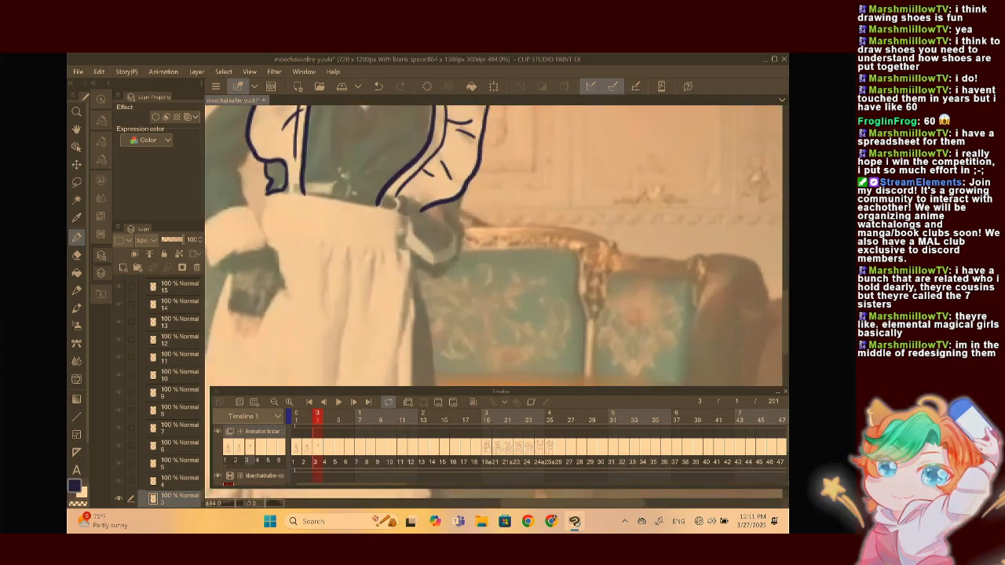
scroll(496, 243, down, 5)
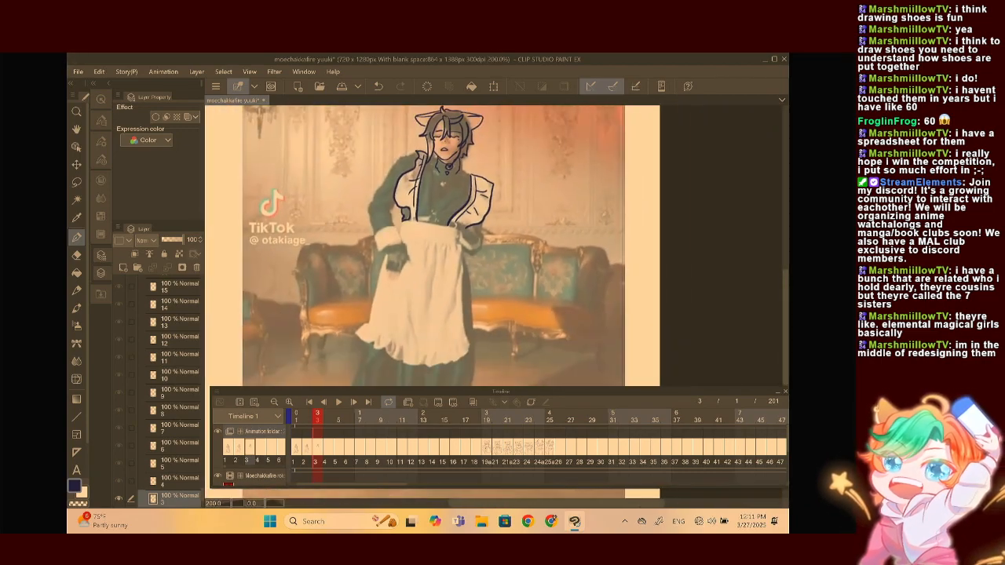
click(302, 447)
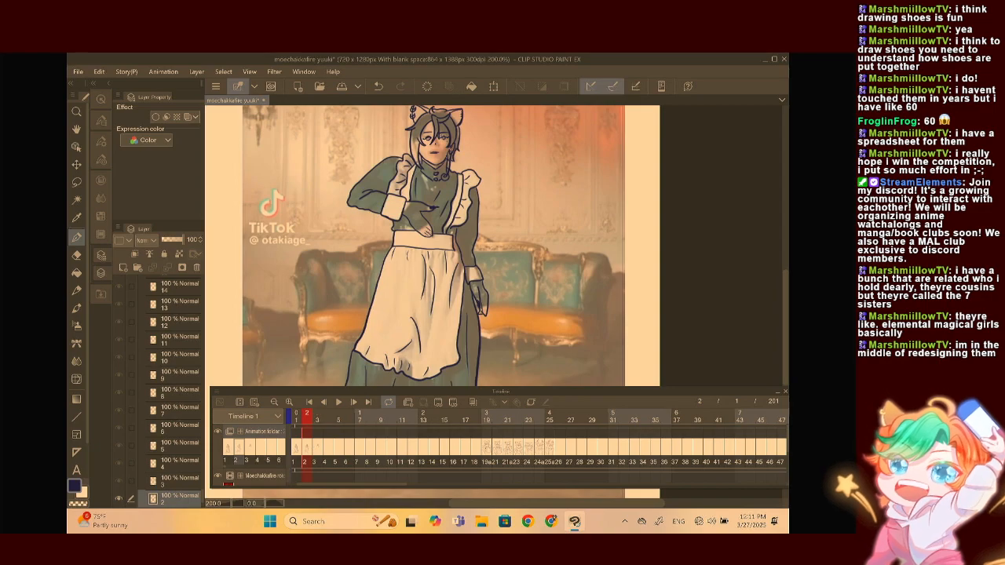
click(318, 421)
scroll(490, 243, up, 5)
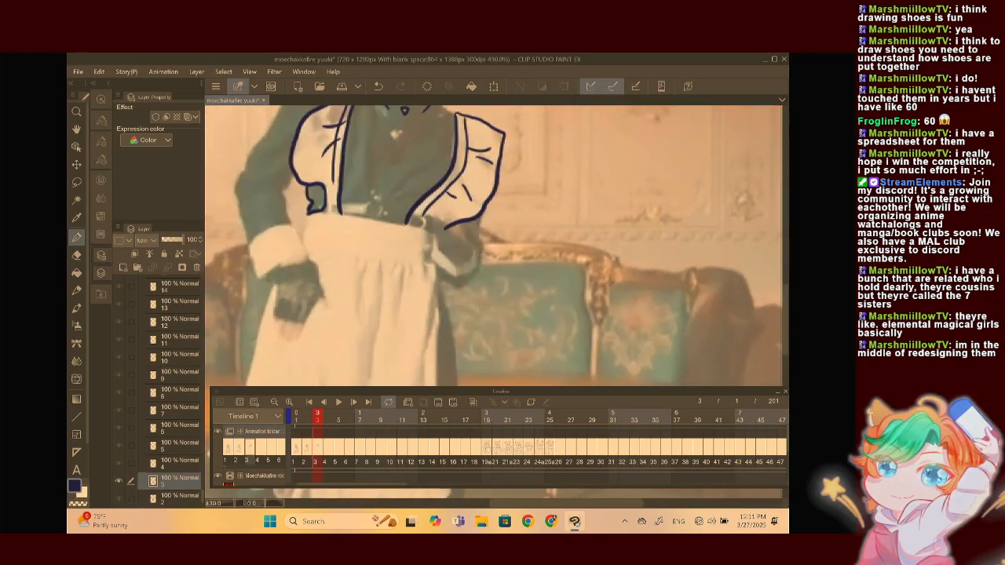
mouse_move(433, 229)
mouse_down()
mouse_move(431, 299)
mouse_move(443, 314)
mouse_move(449, 277)
mouse_up()
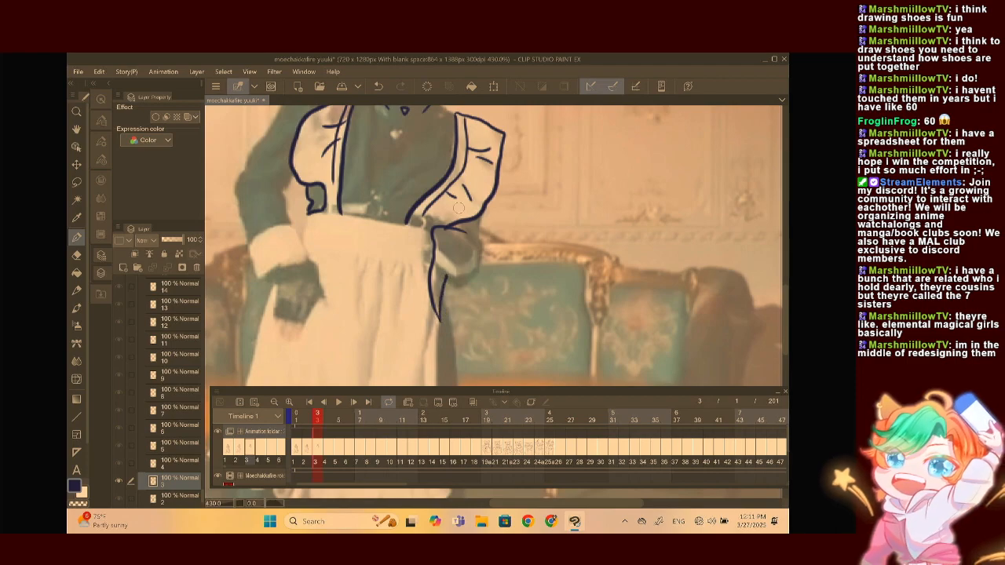
scroll(449, 314, up, 3)
mouse_move(475, 149)
mouse_down()
mouse_move(478, 218)
mouse_move(470, 240)
mouse_move(464, 230)
mouse_move(468, 291)
mouse_move(446, 243)
mouse_up()
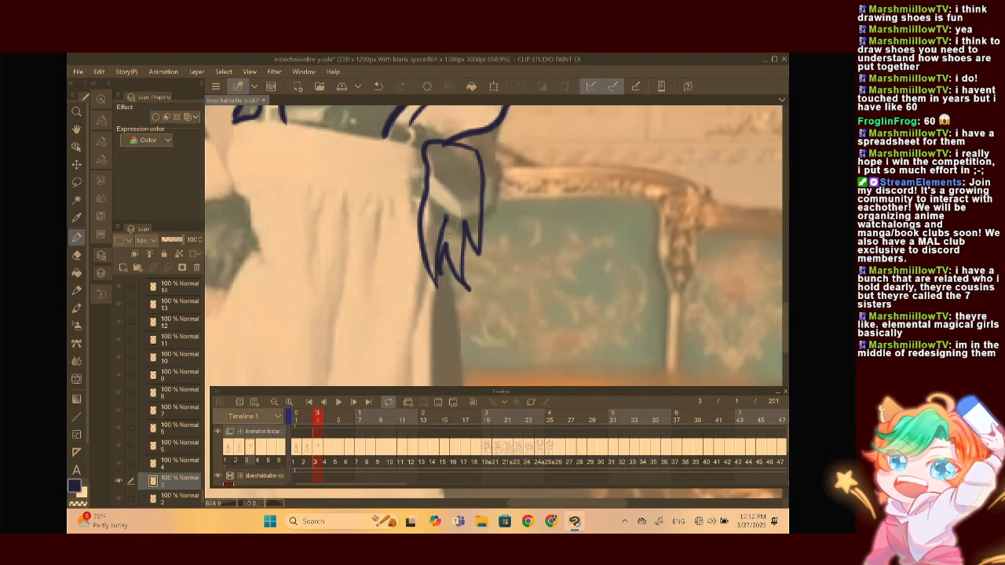
Add the outer curved line of the right elbow beside the jagged hanging shape, up to the ruffle
scroll(486, 246, down, 6)
scroll(502, 235, up, 3)
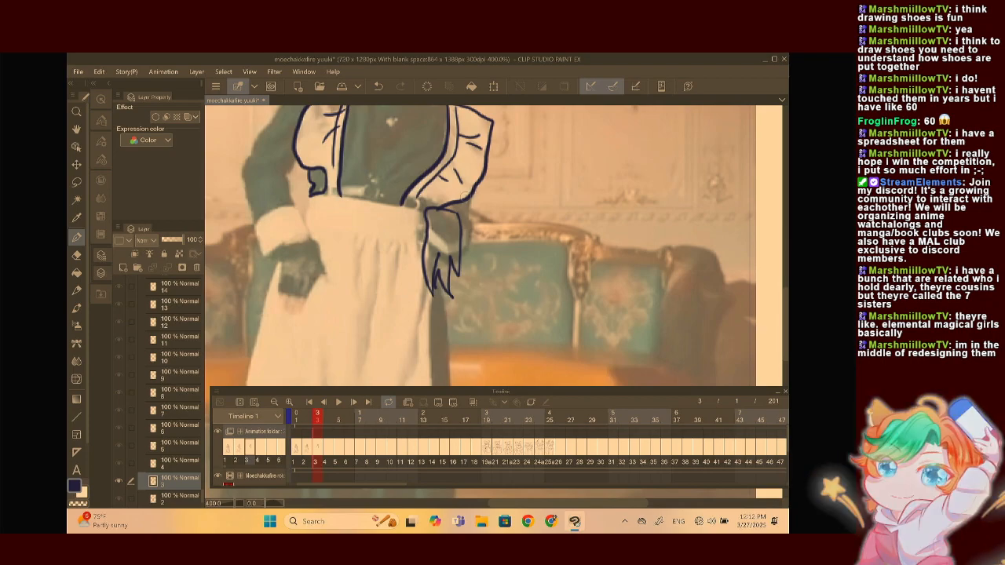
scroll(524, 173, up, 5)
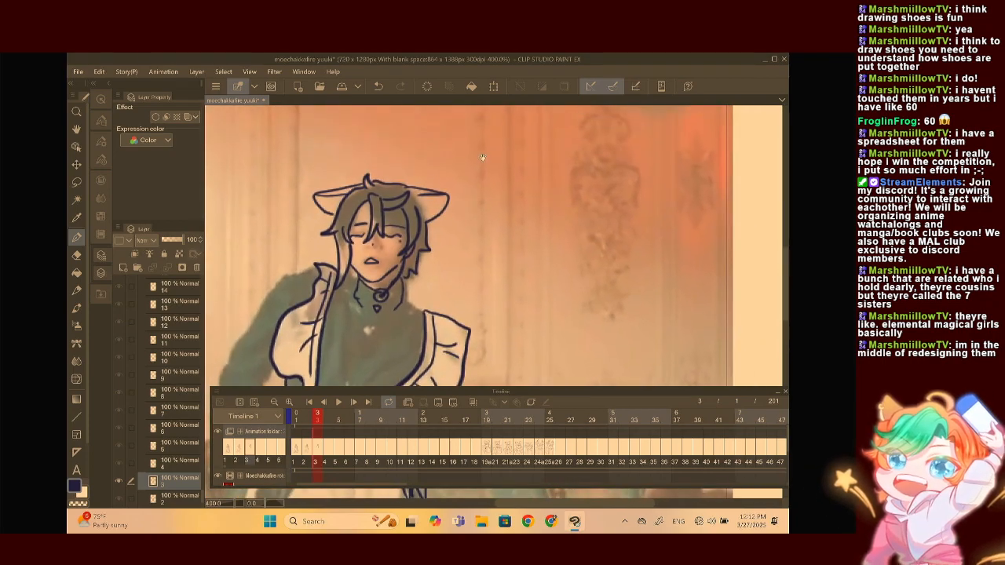
scroll(544, 129, down, 4)
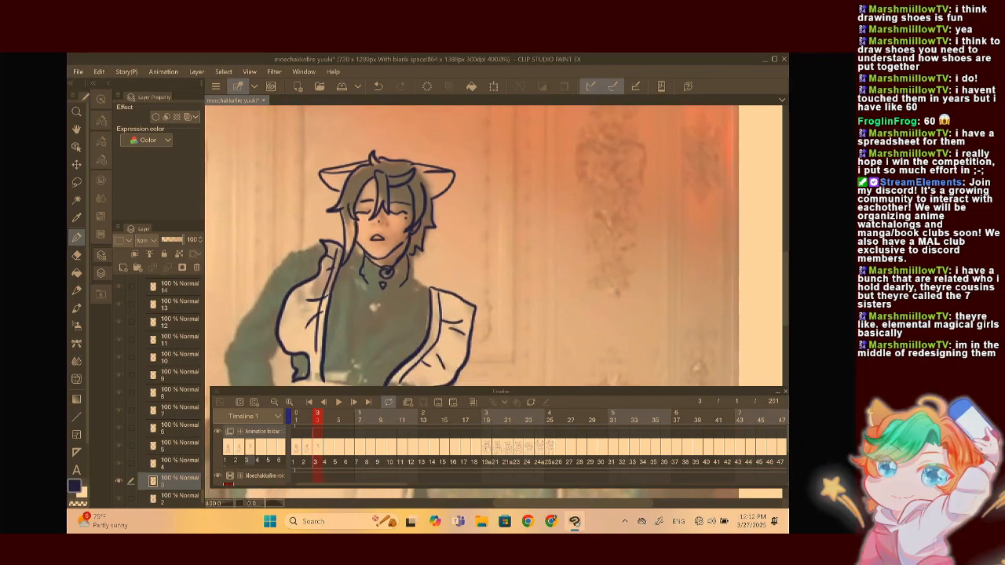
scroll(494, 245, down, 5)
scroll(494, 245, up, 2)
scroll(416, 259, up, 4)
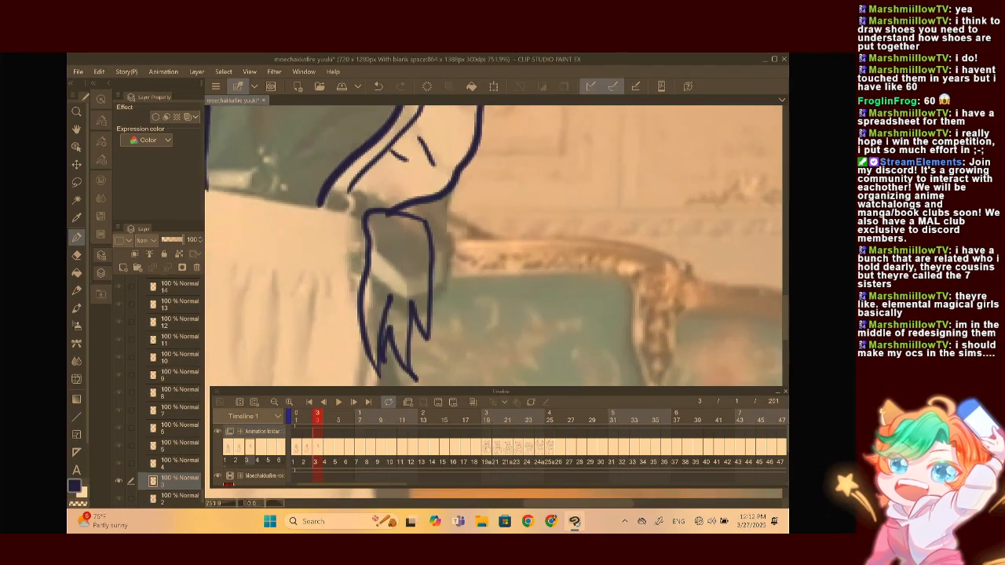
mouse_move(431, 288)
mouse_down()
mouse_move(445, 262)
mouse_move(440, 198)
mouse_up()
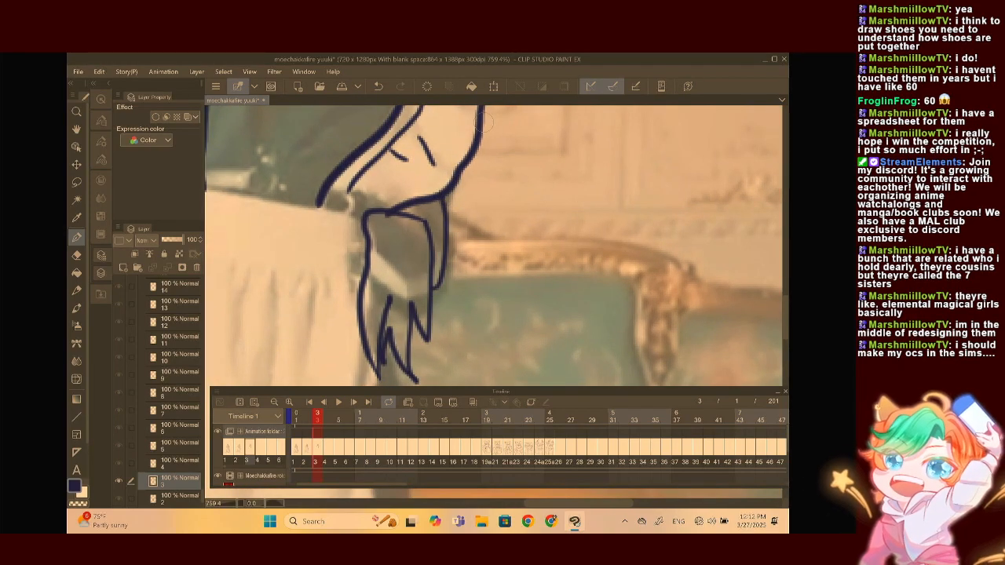
Draw two curved fold lines down the front of the shirt between the apron straps
scroll(495, 245, down, 5)
scroll(477, 197, up, 5)
drag(380, 146, 408, 281)
drag(481, 182, 444, 279)
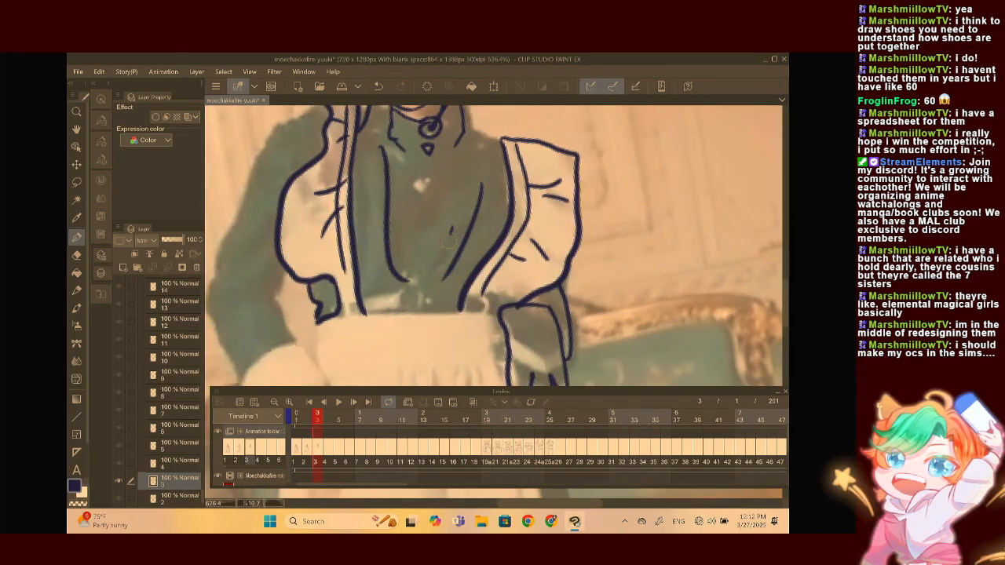
Hide the reference video, straighten the view, examine the line art of frames 24, 25 and 23, and return to frame 3
scroll(452, 228, down, 3)
scroll(451, 228, up, 3)
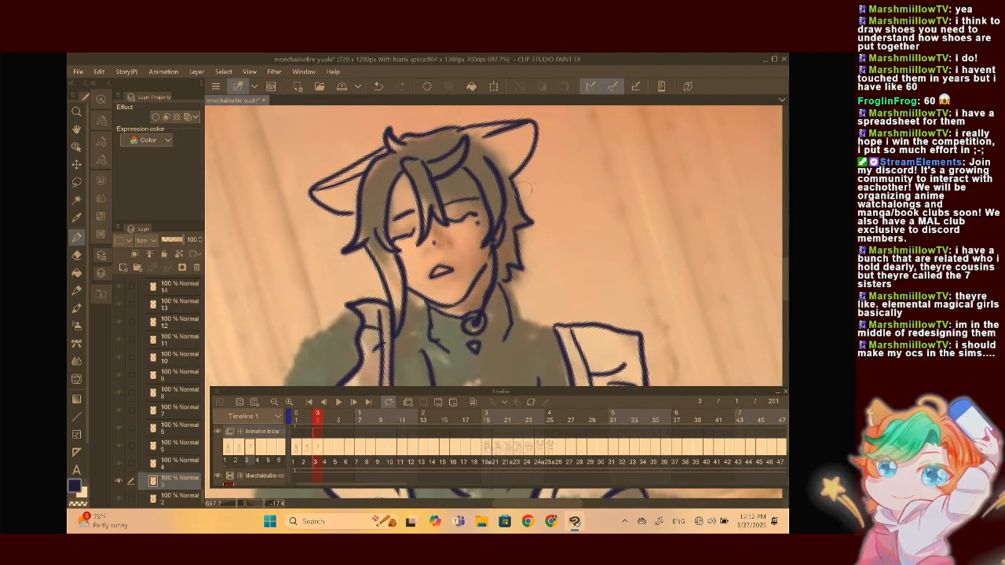
click(540, 415)
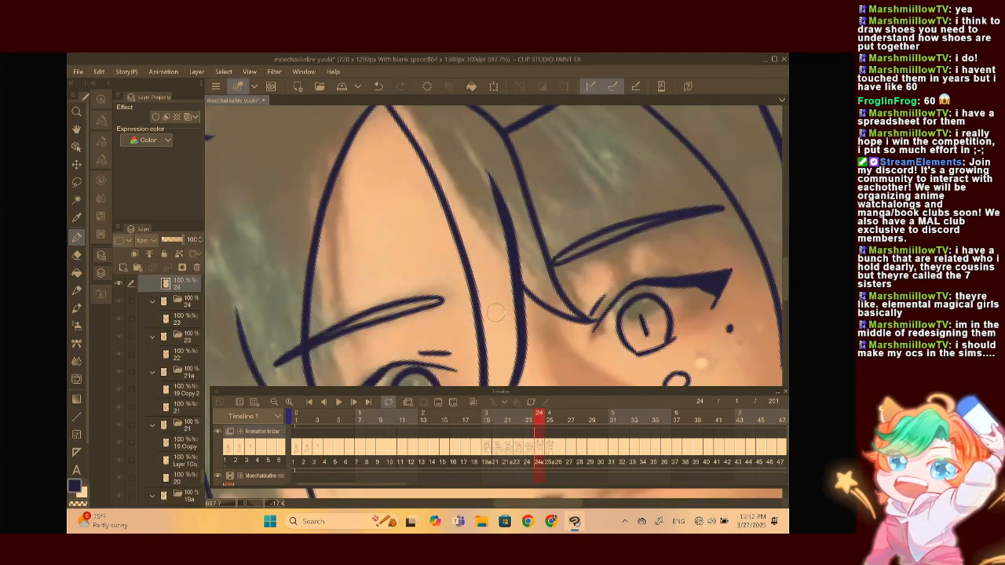
key(ctrl+alt+0)
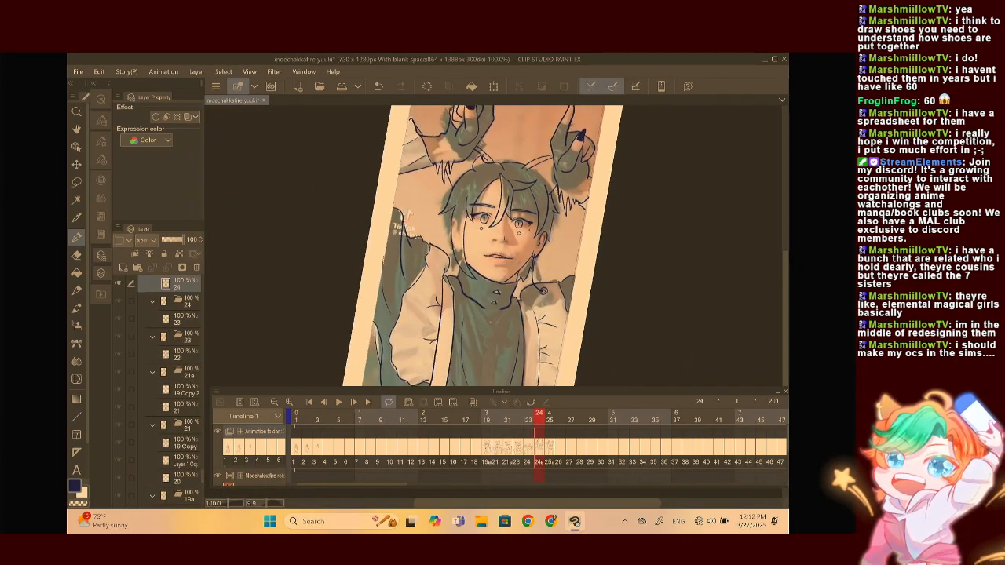
click(219, 475)
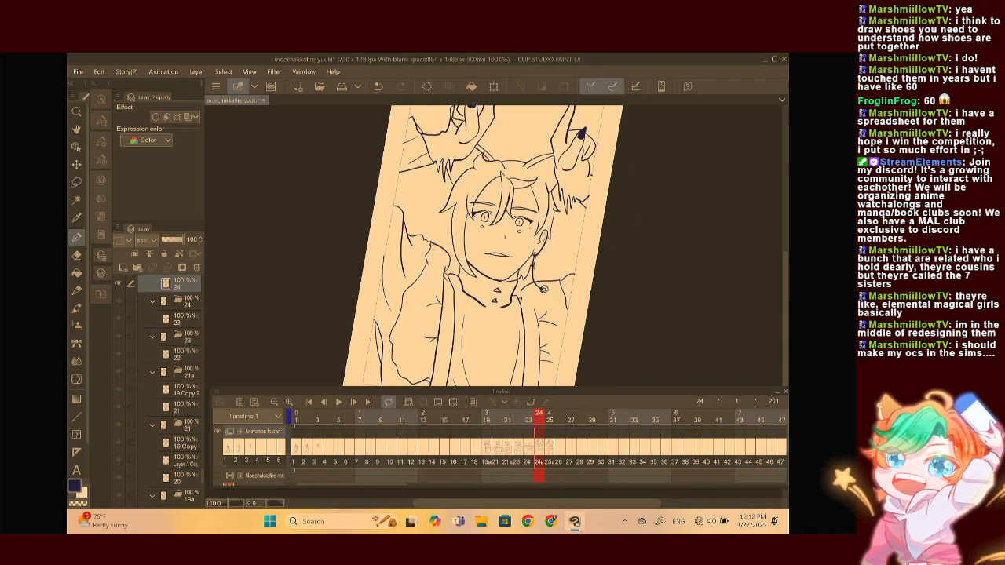
scroll(495, 245, down, 2)
key(ctrl+0)
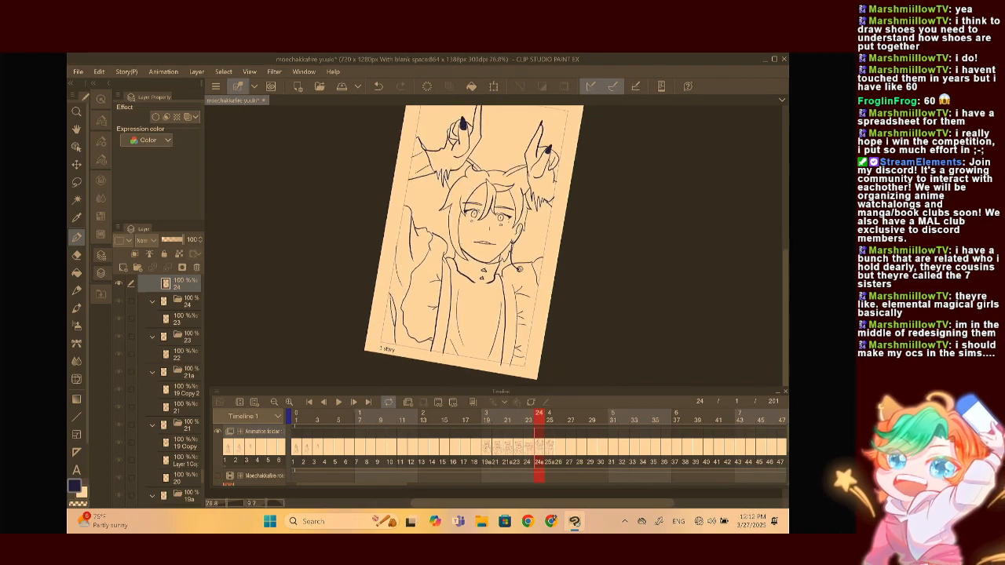
click(549, 442)
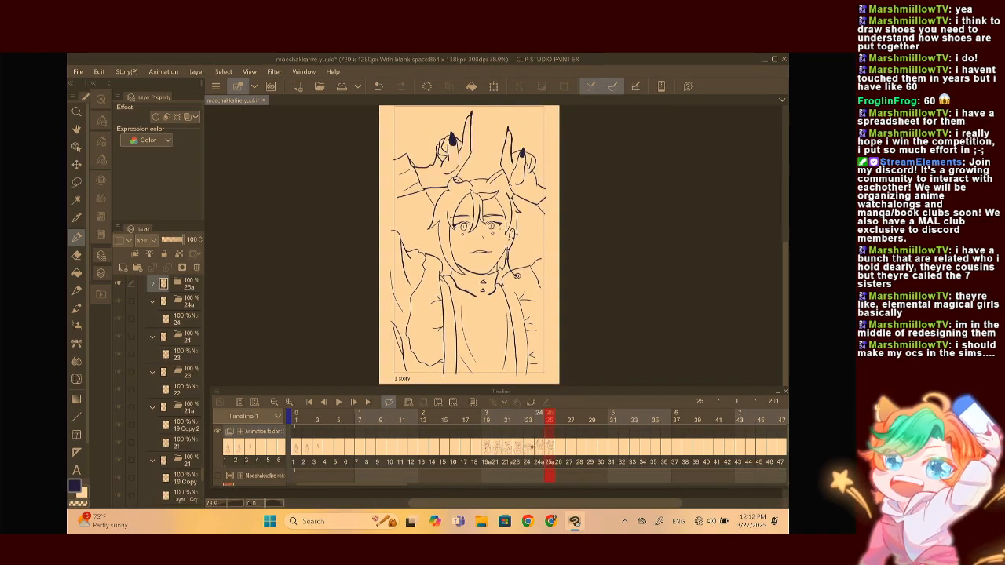
click(528, 442)
click(317, 444)
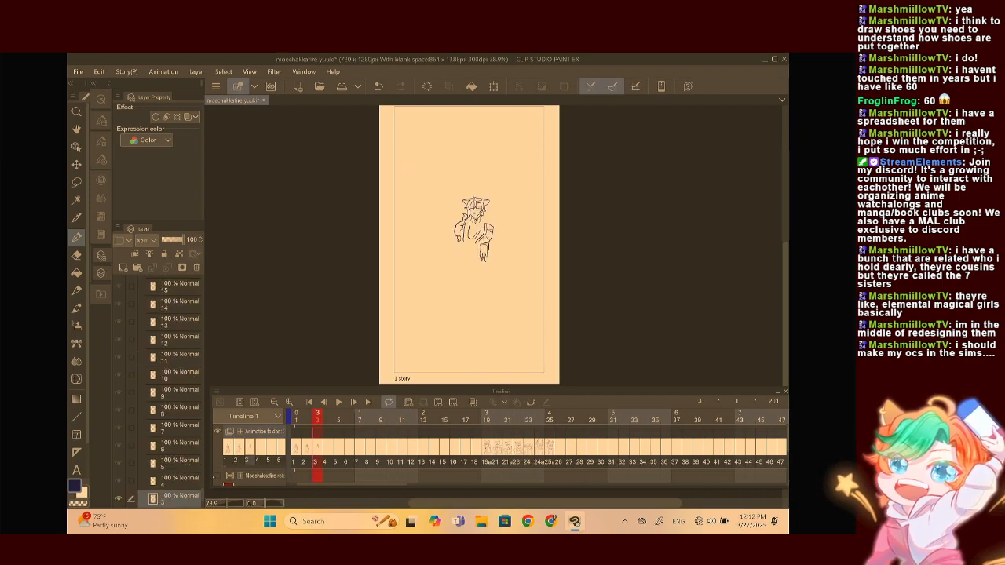
Show the reference video again and draw frame 3's left sleeve with its outer and inner edges from shoulder to cuff
scroll(476, 252, up, 2)
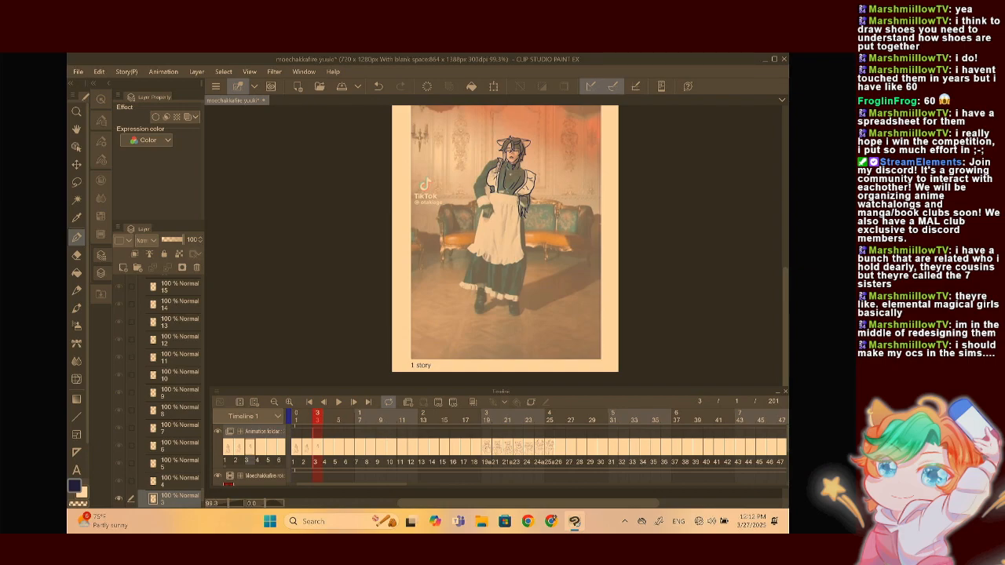
scroll(502, 244, up, 6)
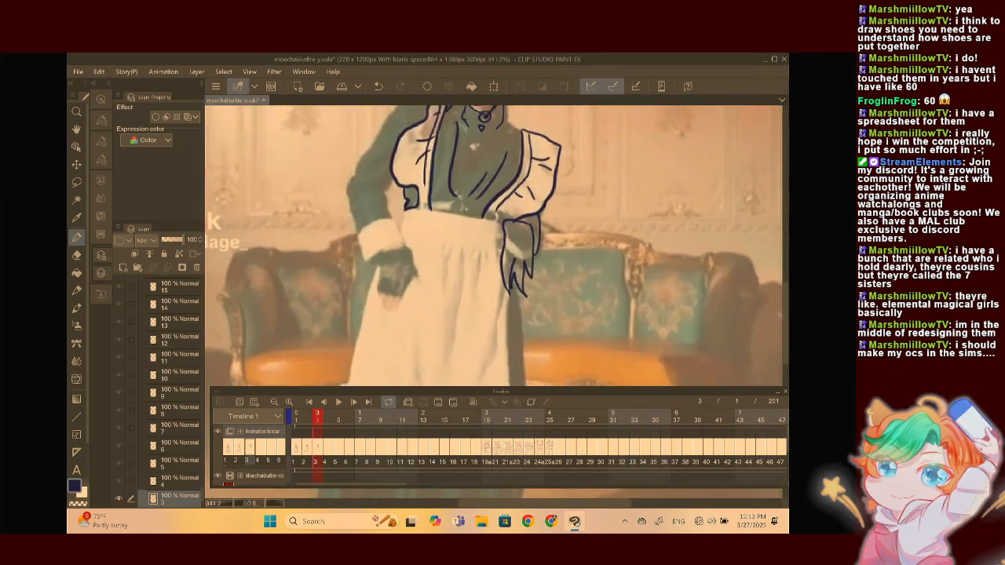
scroll(494, 245, up, 3)
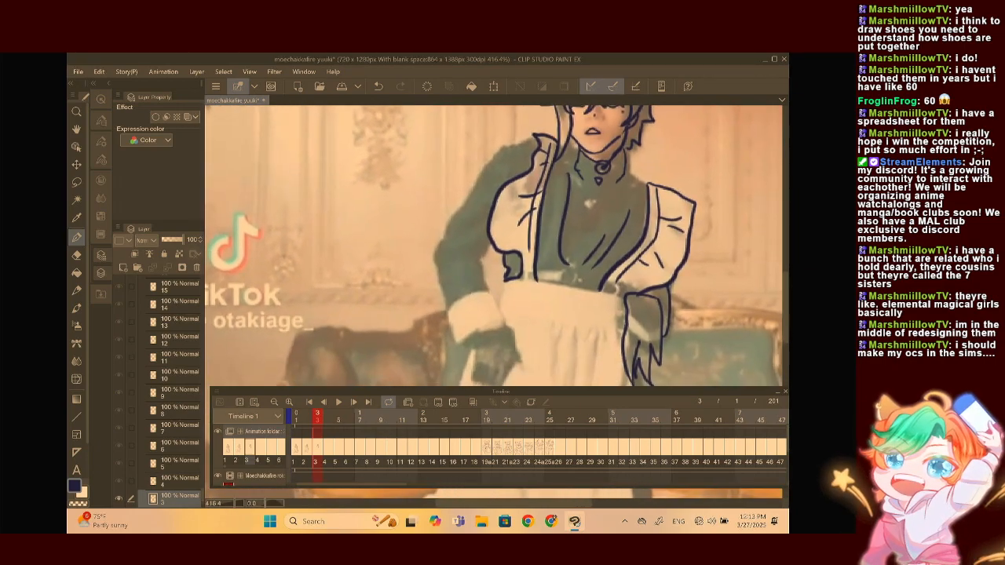
mouse_move(537, 130)
mouse_down()
mouse_move(462, 187)
mouse_move(444, 223)
mouse_move(430, 258)
mouse_move(451, 309)
mouse_up()
mouse_move(496, 239)
mouse_down()
mouse_move(477, 267)
mouse_move(484, 281)
mouse_move(491, 266)
mouse_up()
Outline the left sleeve's white cuff as a closed four-sided shape at the wrist
scroll(488, 314, up, 4)
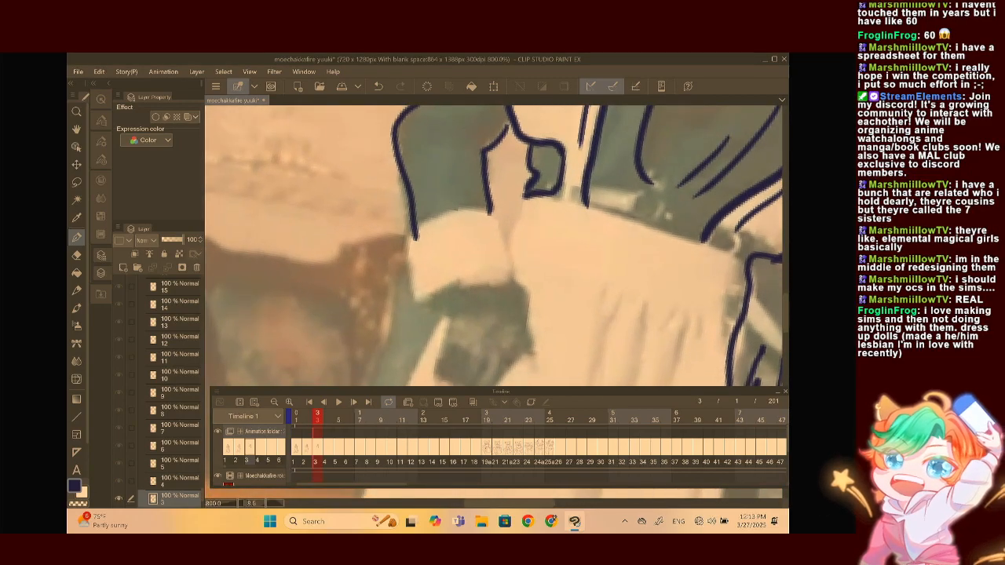
mouse_move(490, 216)
mouse_down()
mouse_move(418, 237)
mouse_move(407, 258)
mouse_move(417, 307)
mouse_move(484, 284)
mouse_move(514, 243)
mouse_move(488, 219)
mouse_up()
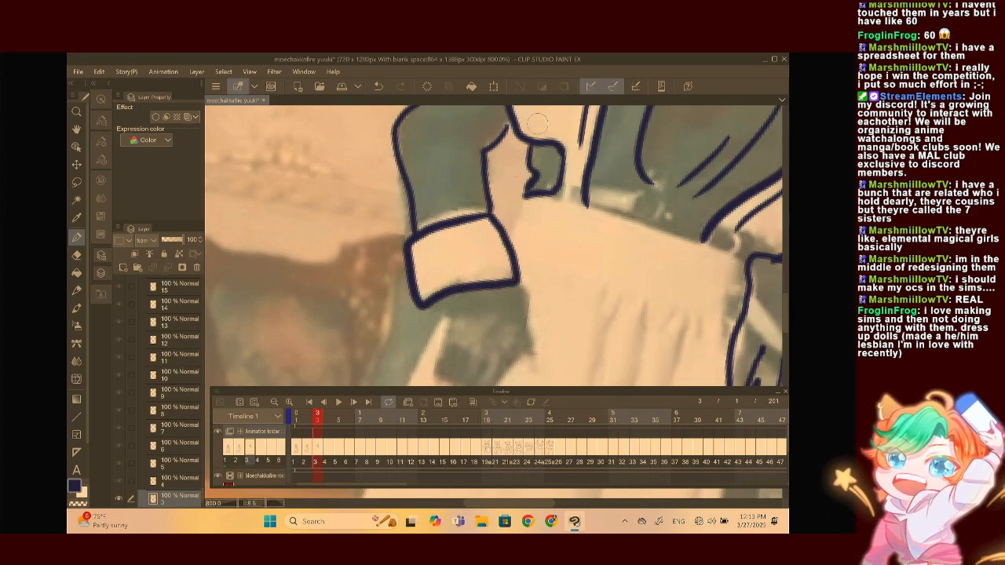
scroll(488, 220, down, 4)
scroll(514, 177, up, 4)
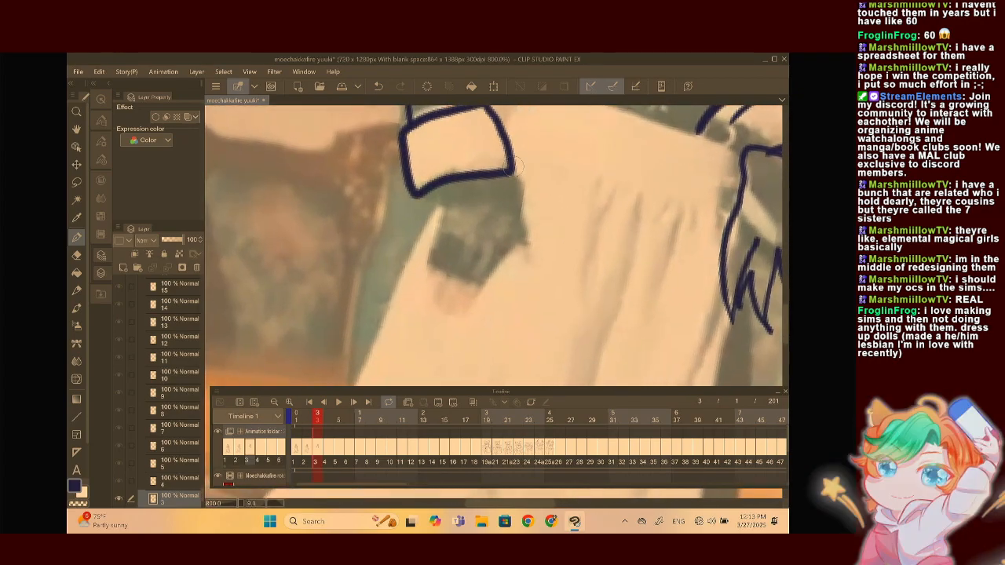
Compare frame 3 with frame 2, and erase the inner edge of the left cuff in frame 3
scroll(352, 299, down, 5)
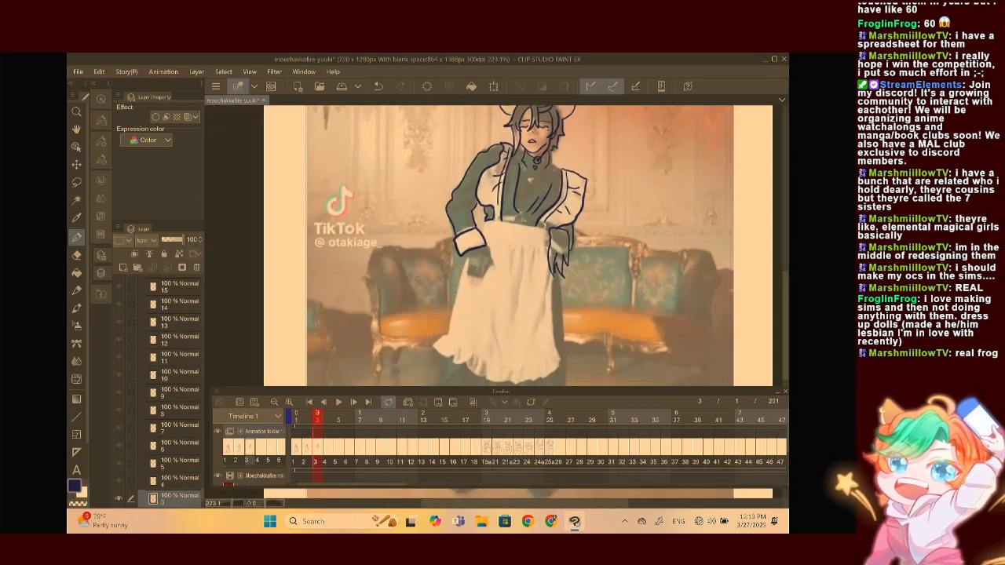
click(307, 416)
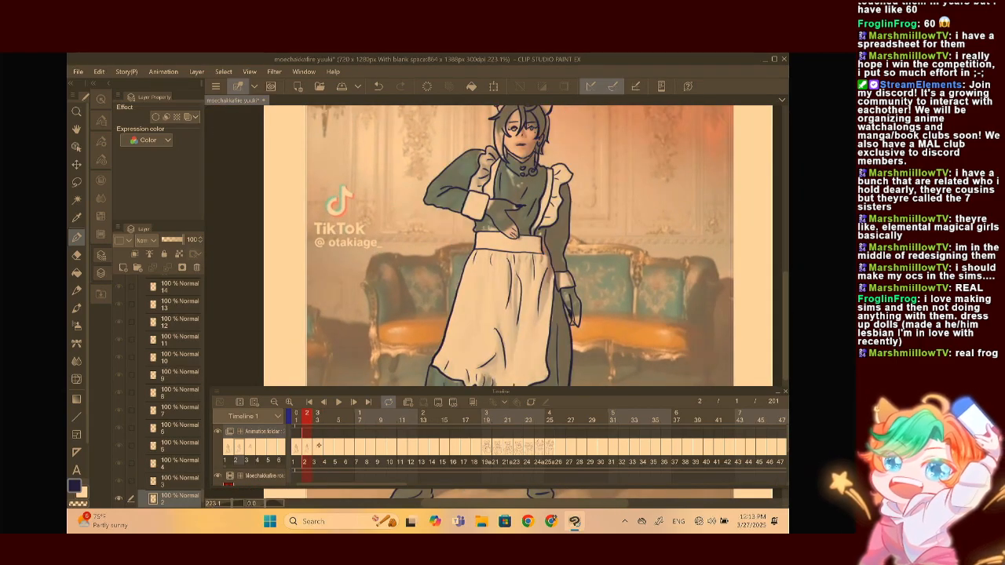
click(317, 415)
scroll(471, 236, up, 4)
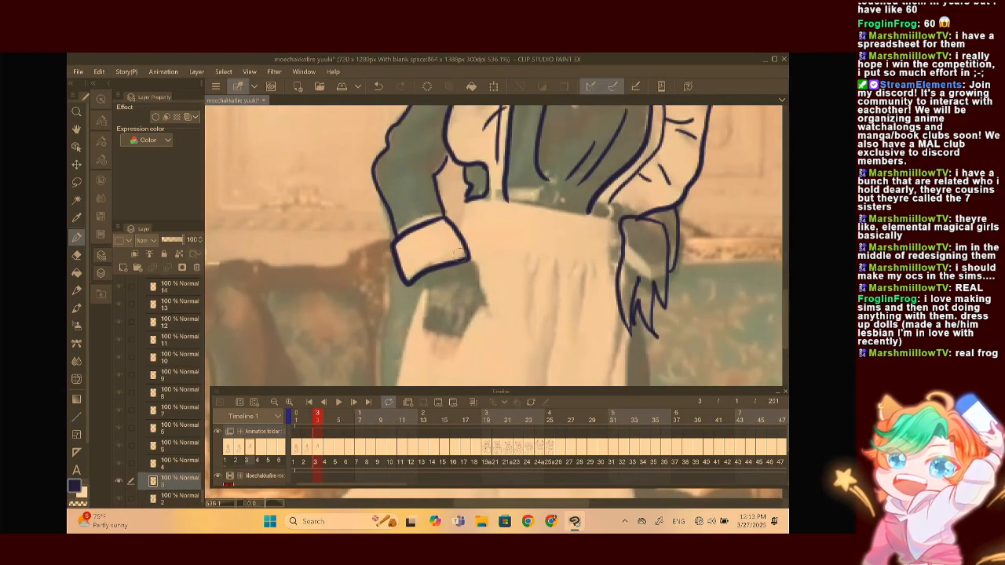
drag(450, 225, 469, 255)
drag(468, 194, 469, 200)
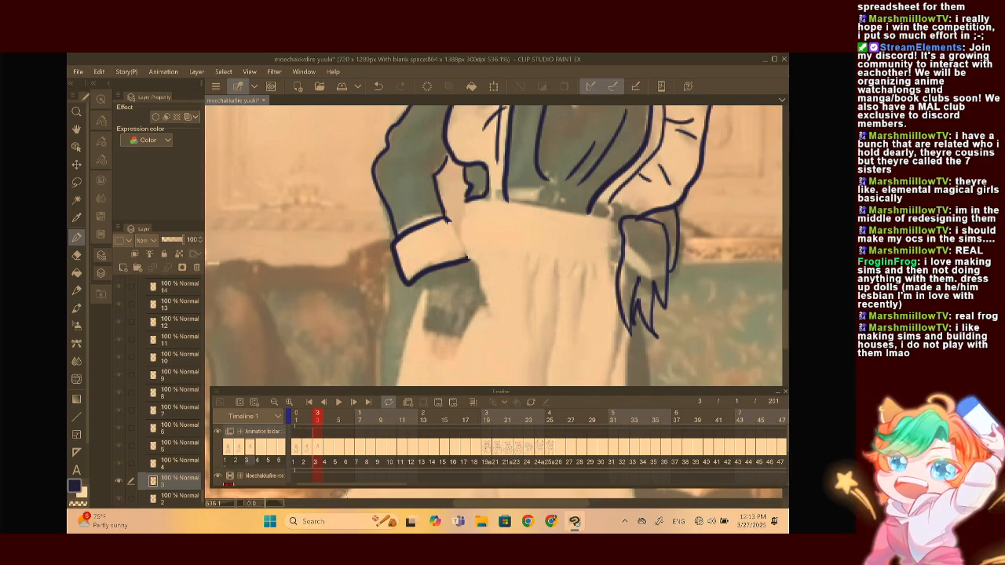
Draw a jagged, spiky fringe along the left cuff's open inner edge
scroll(486, 225, up, 5)
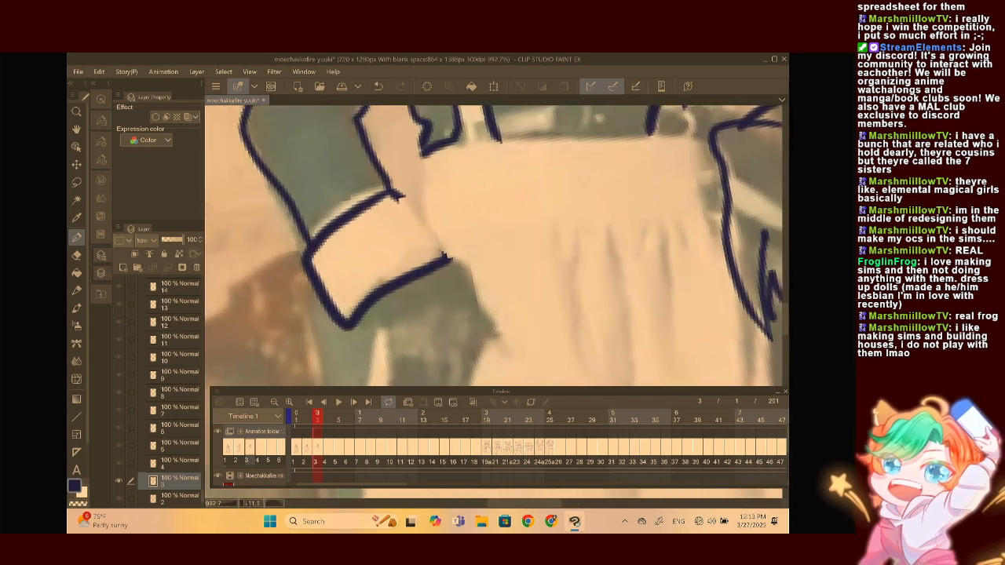
mouse_move(366, 250)
mouse_down()
mouse_move(428, 192)
mouse_move(408, 259)
mouse_move(385, 248)
mouse_move(471, 169)
mouse_up()
mouse_move(433, 255)
mouse_down()
mouse_move(447, 279)
mouse_move(482, 228)
mouse_move(506, 251)
mouse_move(443, 339)
mouse_up()
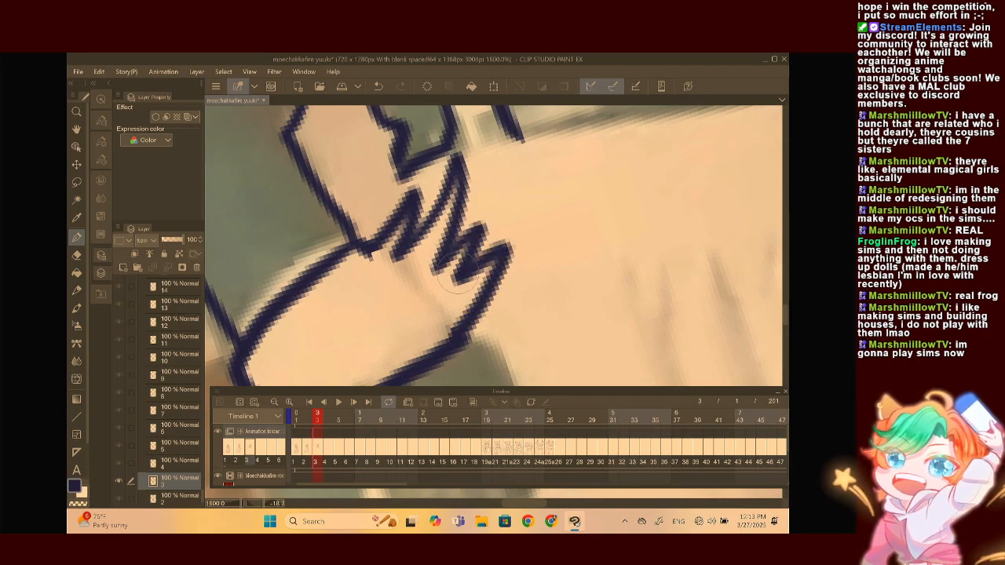
Draw a line from the left cuff's lower corner down the side of the hand, ending in a hooked point
scroll(502, 235, down, 6)
scroll(496, 191, up, 4)
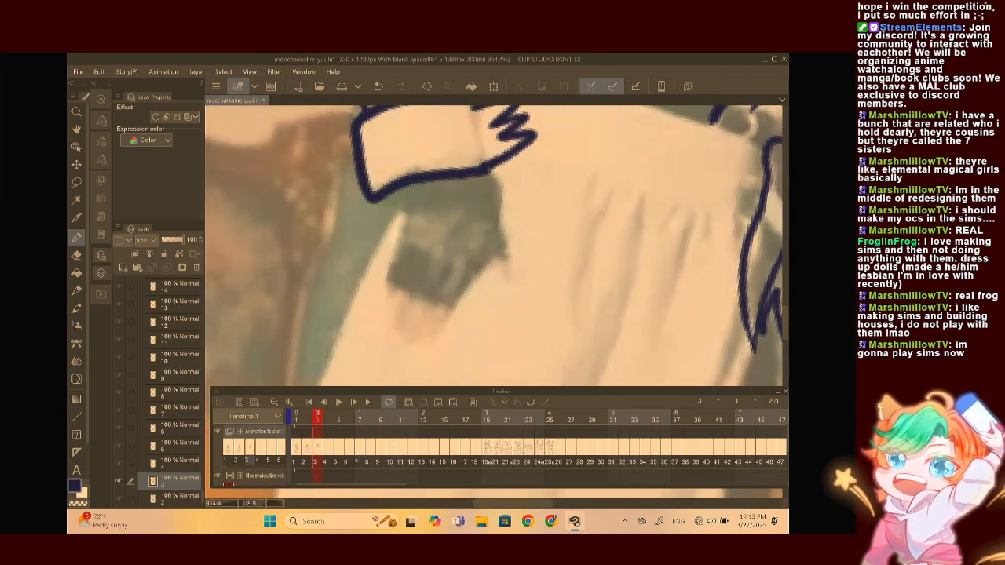
drag(495, 191, 512, 292)
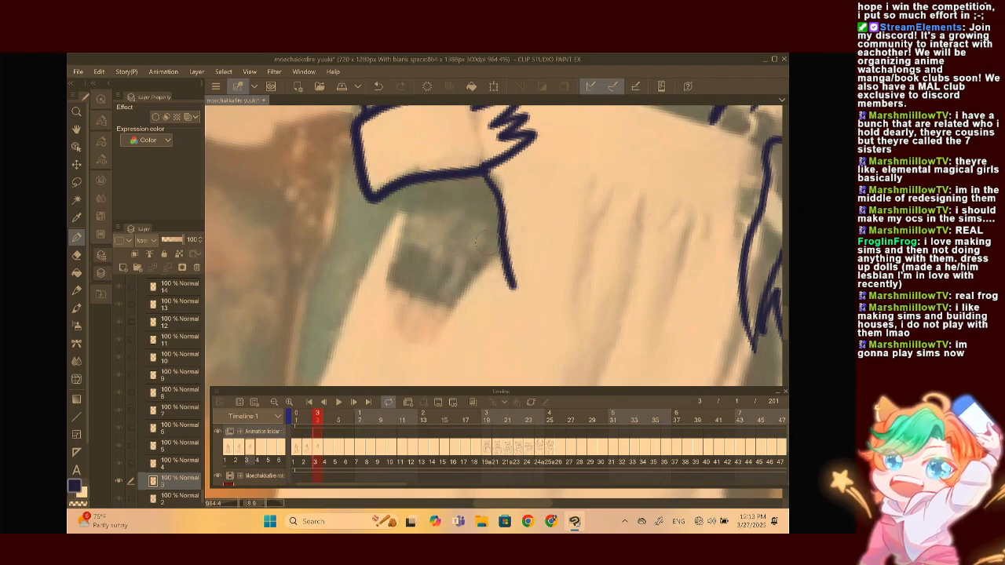
drag(482, 243, 514, 290)
scroll(502, 282, up, 3)
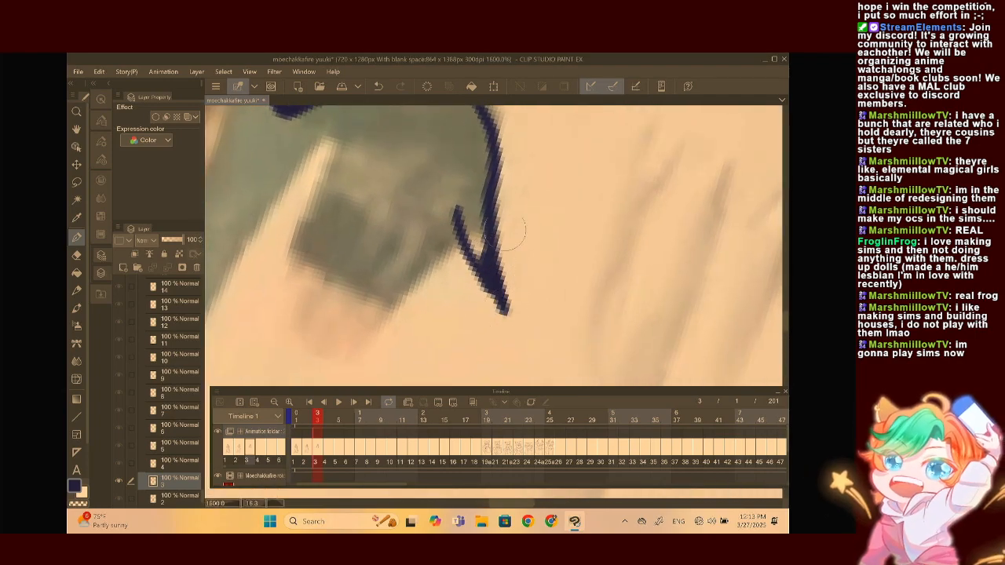
scroll(511, 172, down, 4)
scroll(511, 172, up, 2)
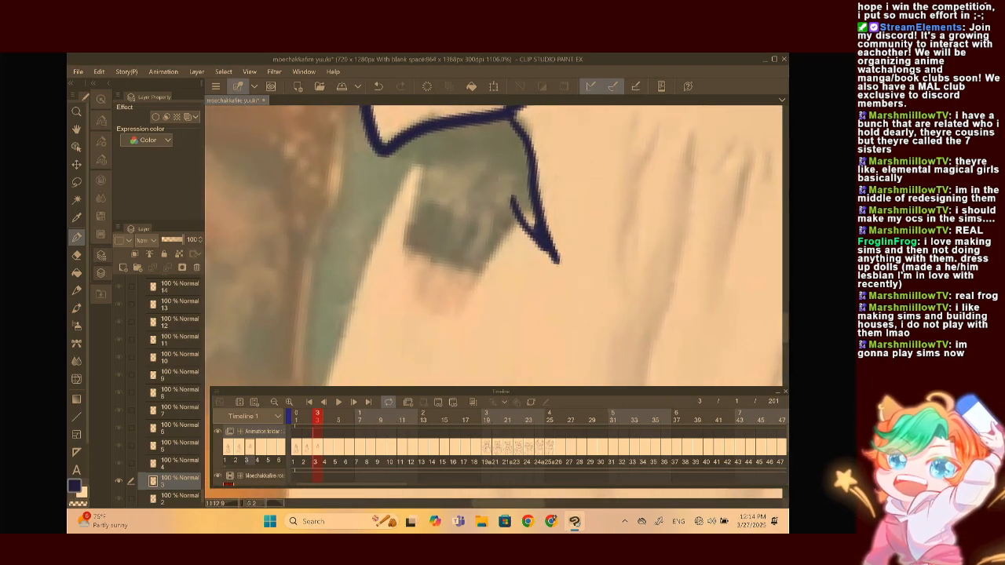
scroll(404, 279, up, 1)
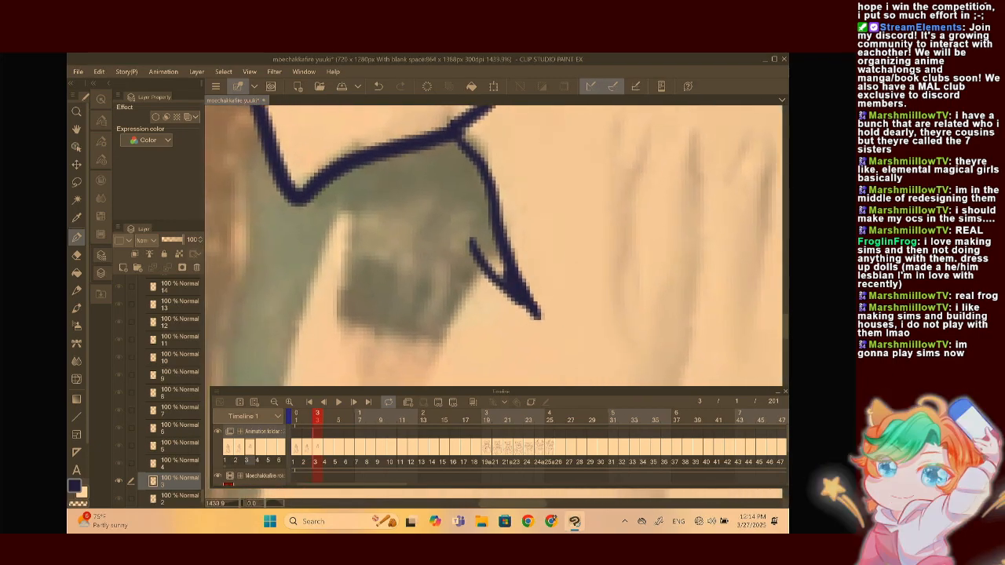
Check frame 2, and in frame 3 replace the upper part of the line beside the left hand with jagged spikes
scroll(490, 233, down, 5)
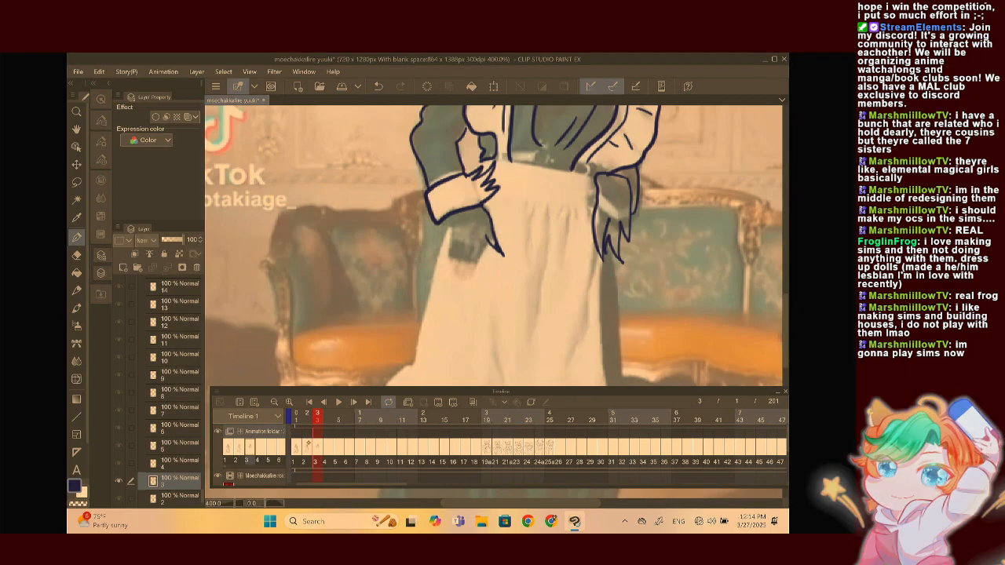
click(309, 445)
click(316, 446)
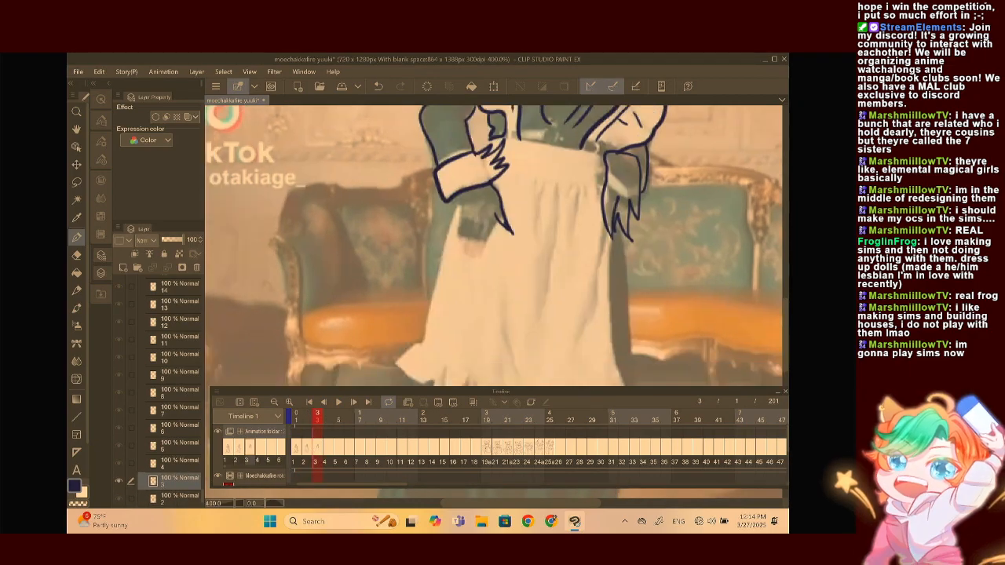
scroll(495, 245, up, 2)
scroll(409, 271, up, 2)
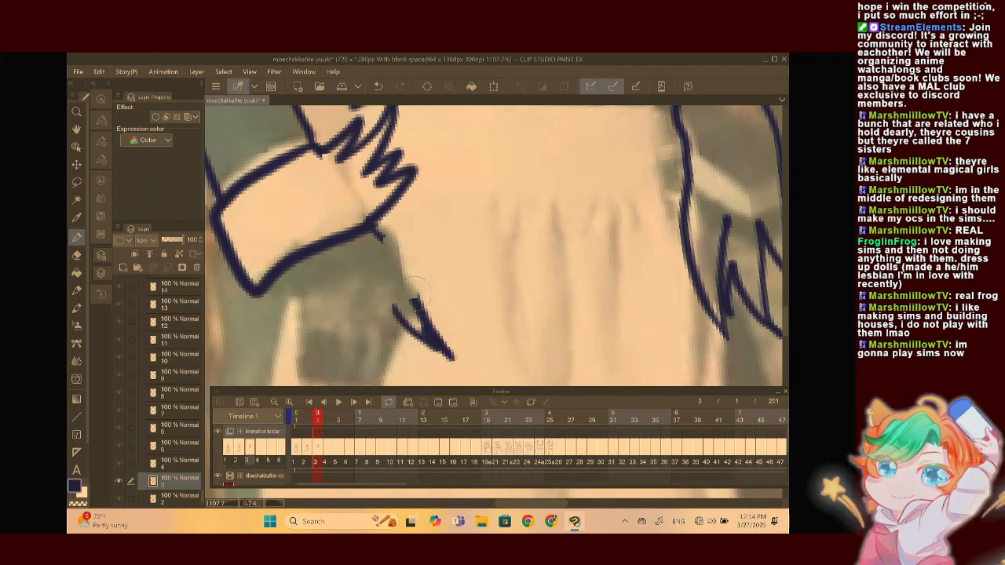
mouse_move(368, 235)
mouse_down()
mouse_move(407, 214)
mouse_move(416, 239)
mouse_move(451, 169)
mouse_move(416, 289)
mouse_move(439, 265)
mouse_move(422, 304)
mouse_up()
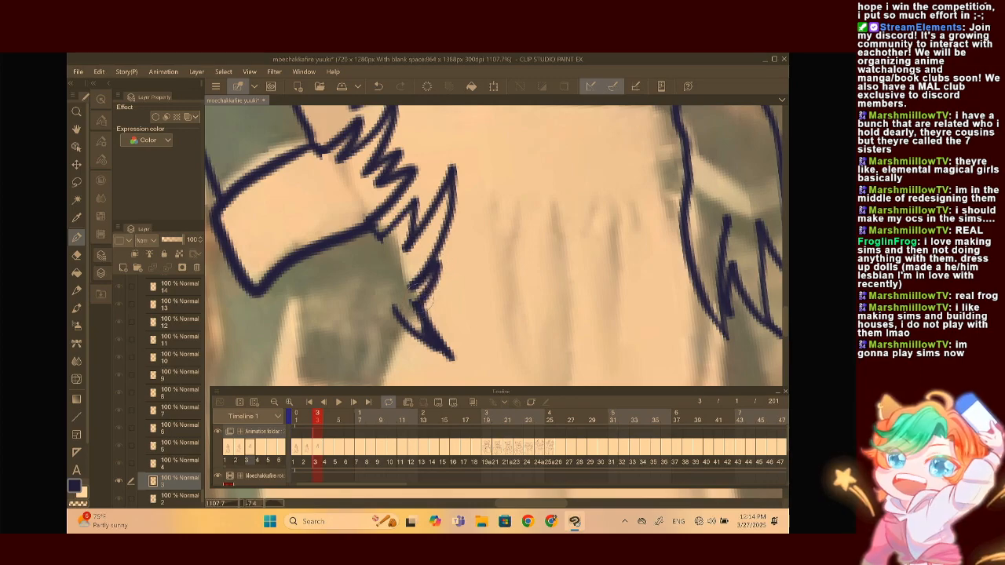
scroll(493, 344, down, 2)
scroll(493, 245, up, 2)
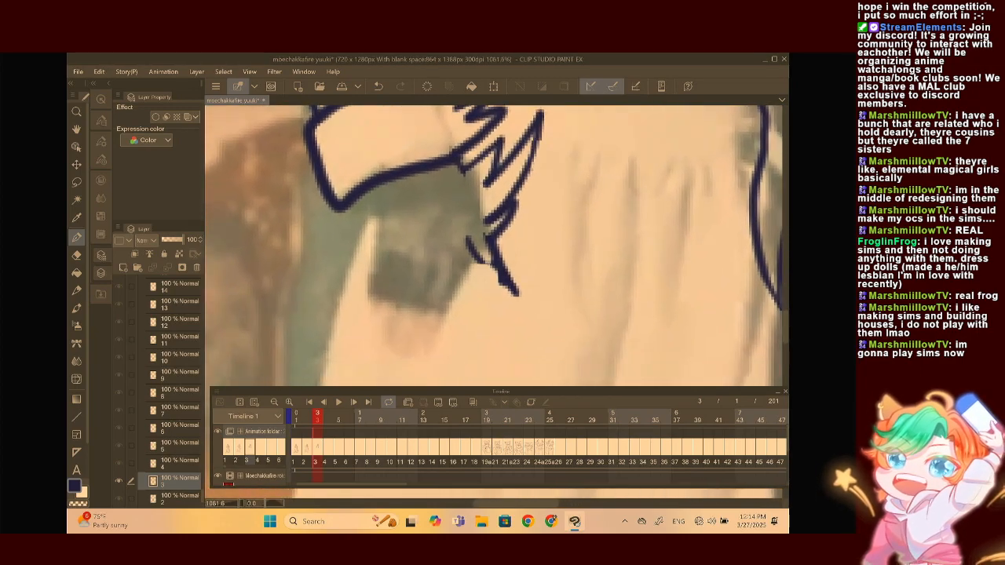
Outline the left hand below the cuff with short lines separating the fingers, and undo the last stroke
mouse_move(377, 173)
mouse_down()
mouse_move(367, 284)
mouse_move(424, 342)
mouse_up()
drag(462, 274, 408, 344)
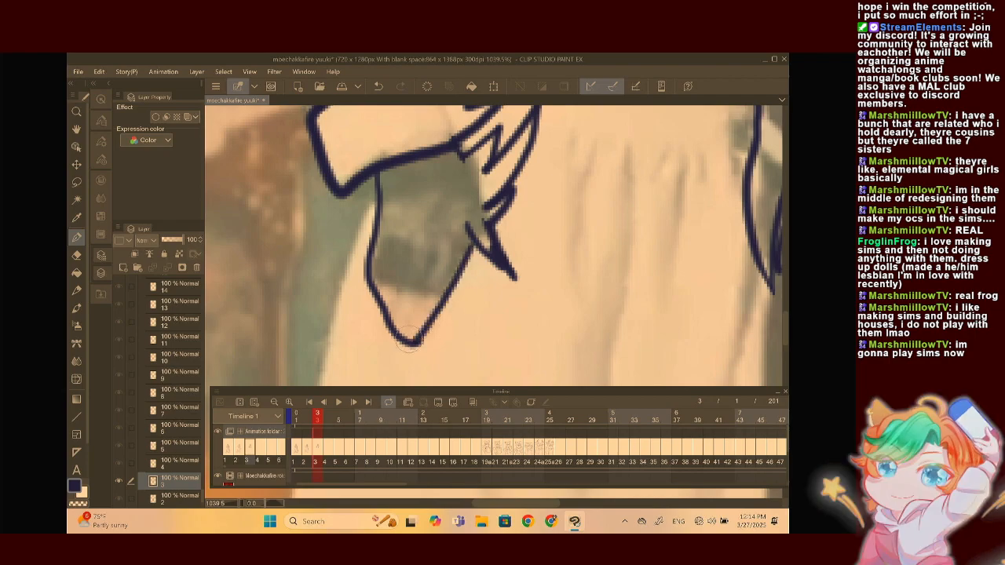
mouse_move(399, 271)
mouse_down()
mouse_move(390, 308)
mouse_move(413, 323)
mouse_up()
drag(433, 284, 423, 320)
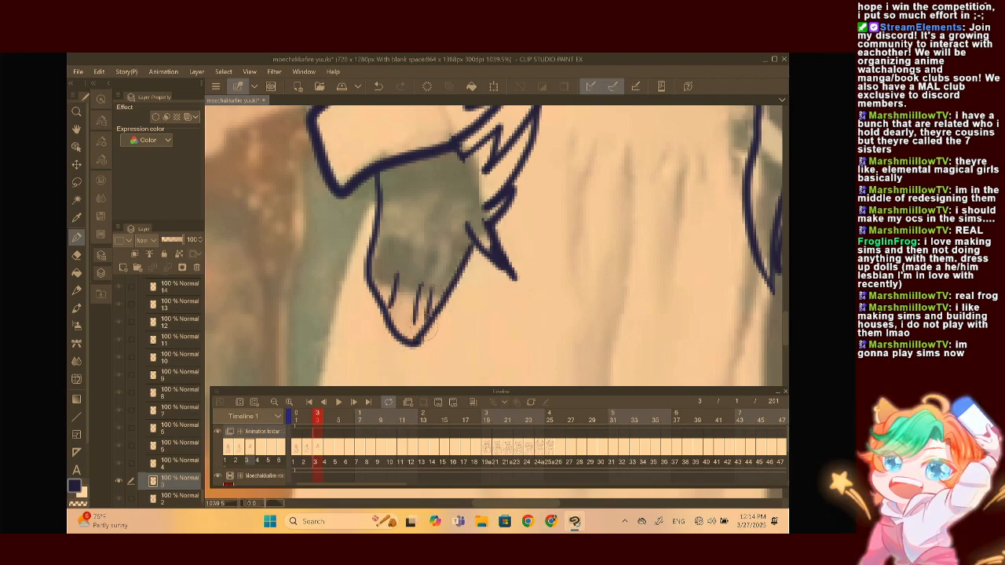
click(377, 86)
key(ctrl+alt+0)
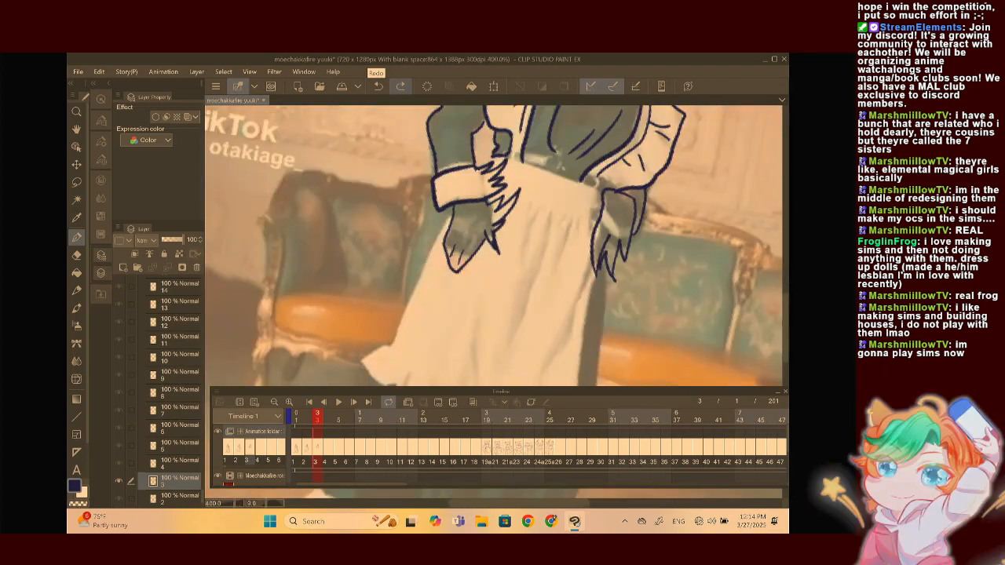
Draw the apron's upper waistband edge between the lower ends of the two apron straps
scroll(547, 245, up, 5)
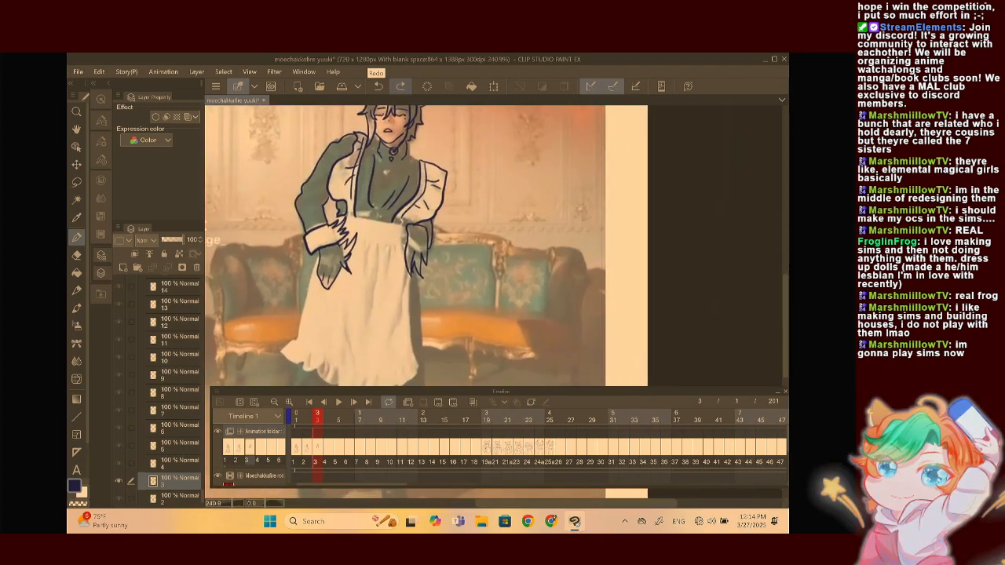
scroll(496, 245, up, 3)
scroll(496, 244, down, 2)
scroll(496, 245, up, 4)
scroll(483, 201, up, 4)
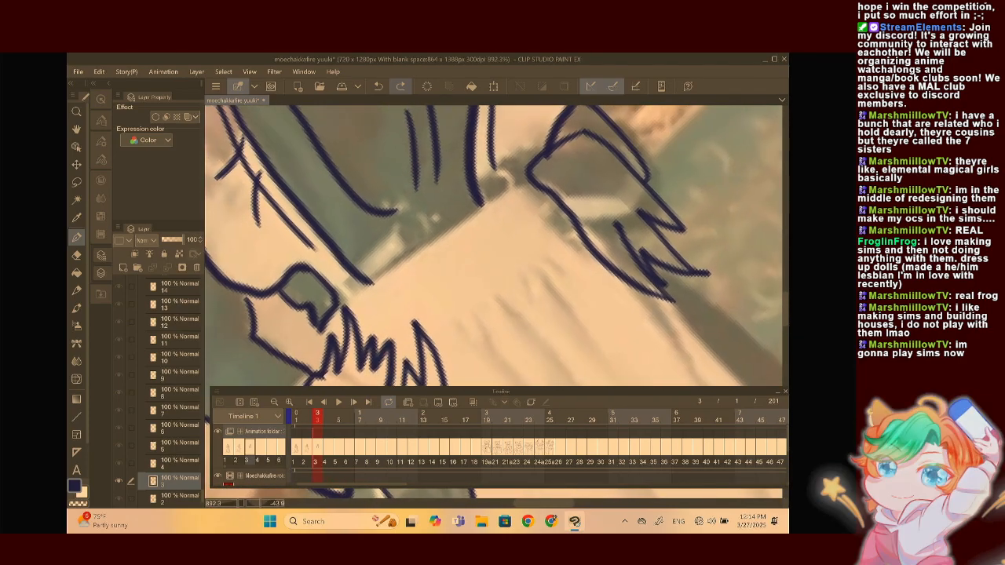
drag(483, 207, 372, 278)
scroll(496, 244, down, 4)
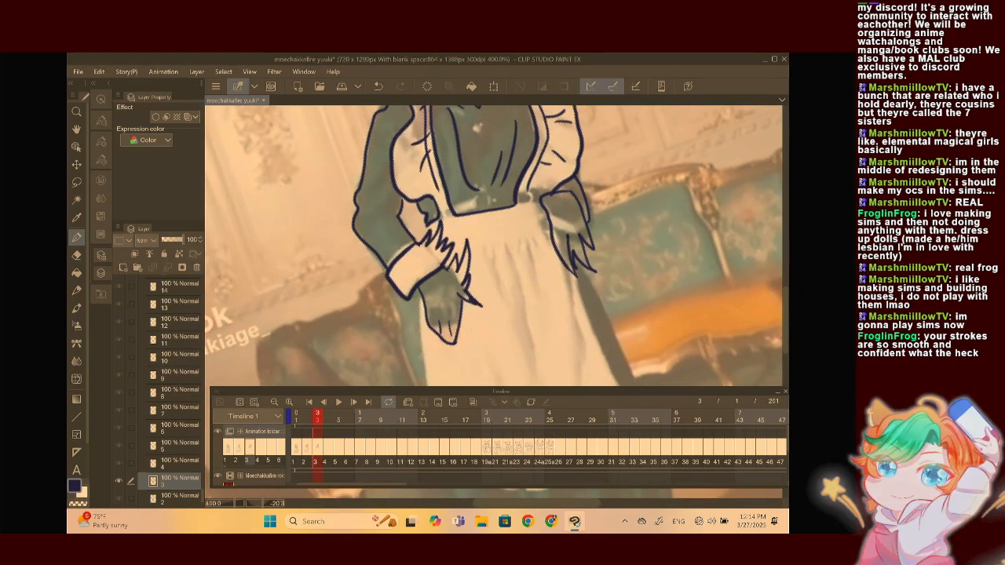
scroll(496, 245, down, 5)
Draw the left side edge of the apron skirt, curving from beside the hand down to the ruffled hem
scroll(496, 245, up, 5)
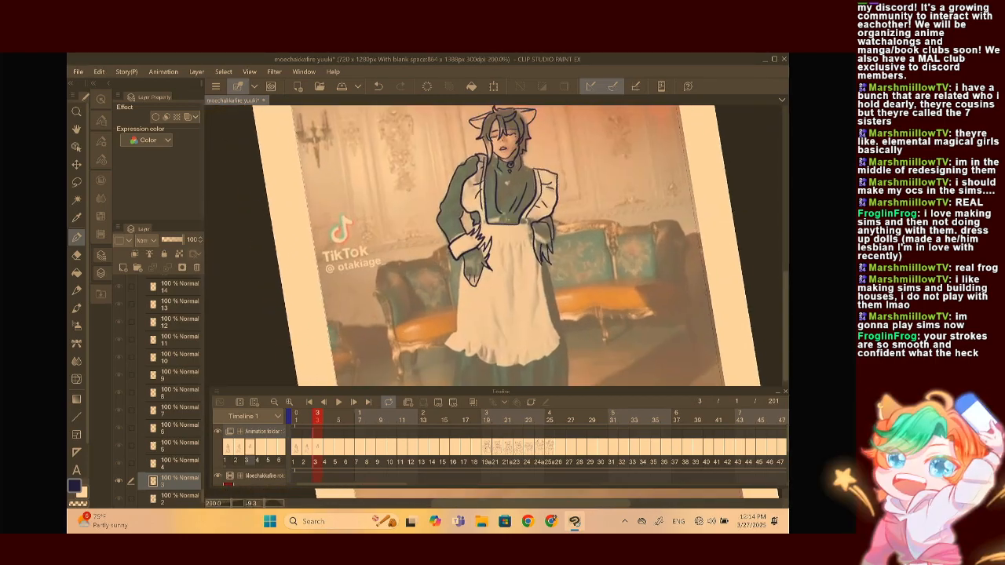
scroll(496, 245, up, 3)
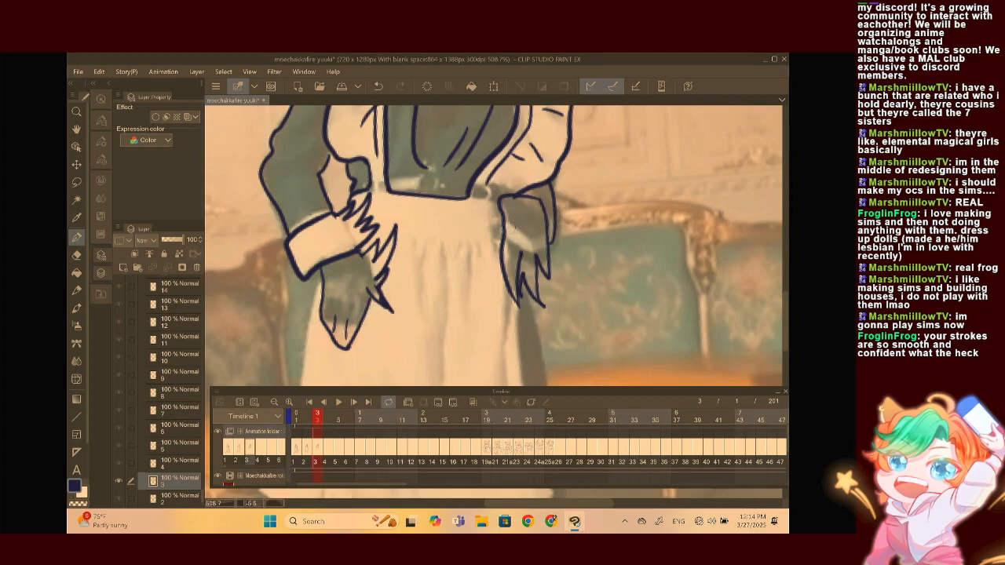
scroll(496, 245, down, 4)
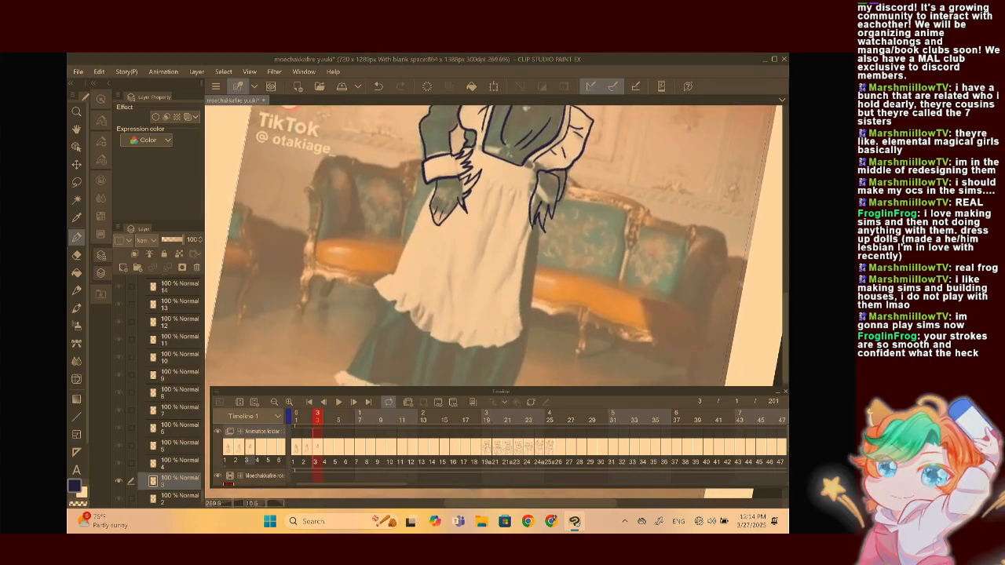
scroll(496, 245, up, 3)
mouse_move(413, 187)
mouse_down()
mouse_move(388, 286)
mouse_move(347, 374)
mouse_up()
scroll(496, 245, down, 1)
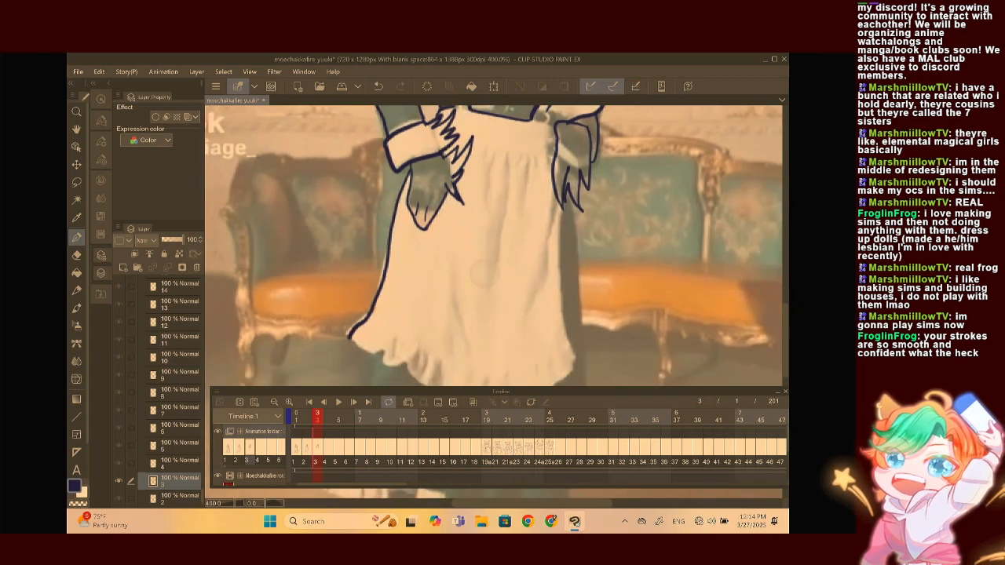
Outline the apron skirt's straight side edge and wavy hem on frame 3, and draw the lower line of its waistband
scroll(481, 273, down, 2)
drag(539, 189, 540, 278)
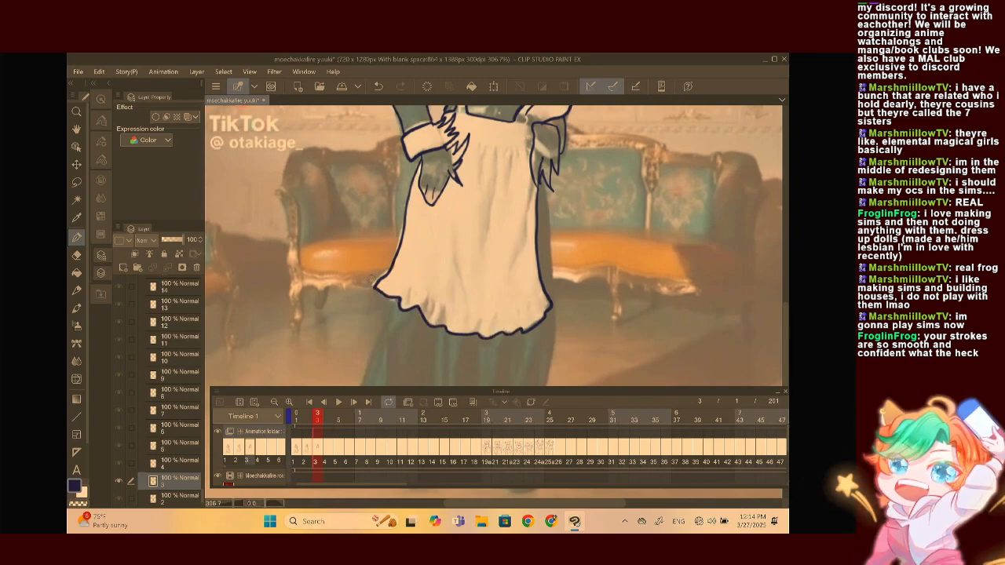
scroll(494, 246, up, 4)
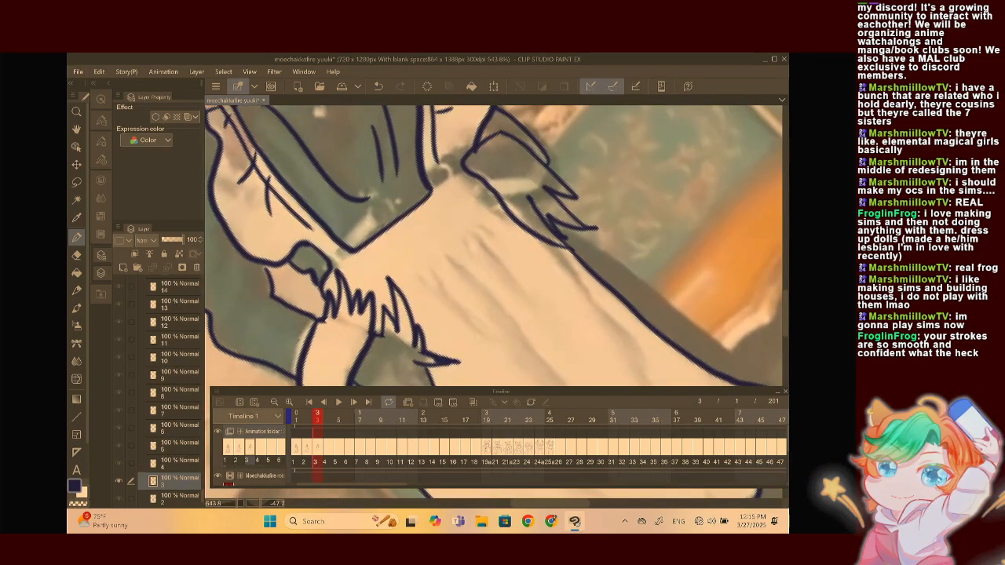
drag(392, 280, 487, 209)
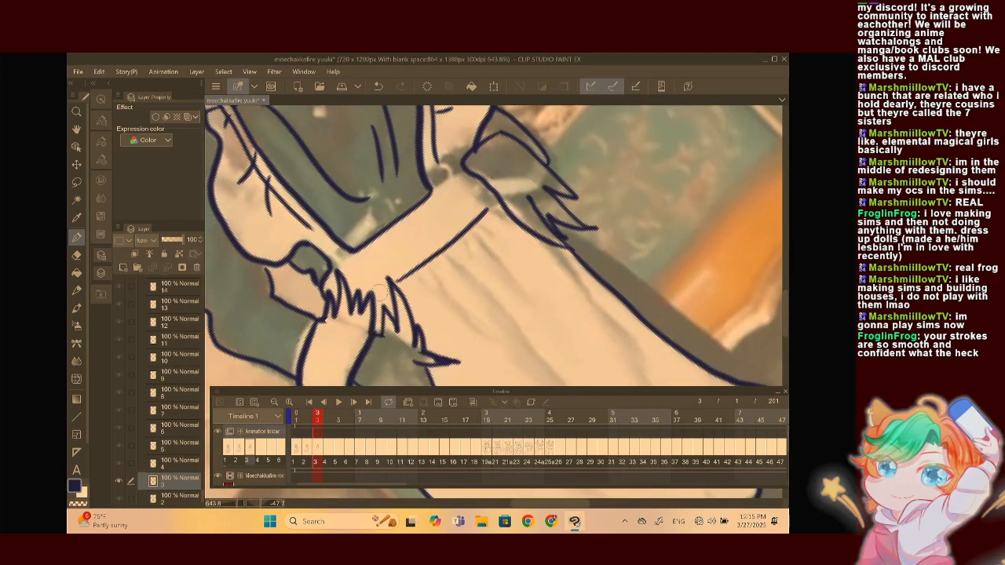
scroll(365, 265, down, 5)
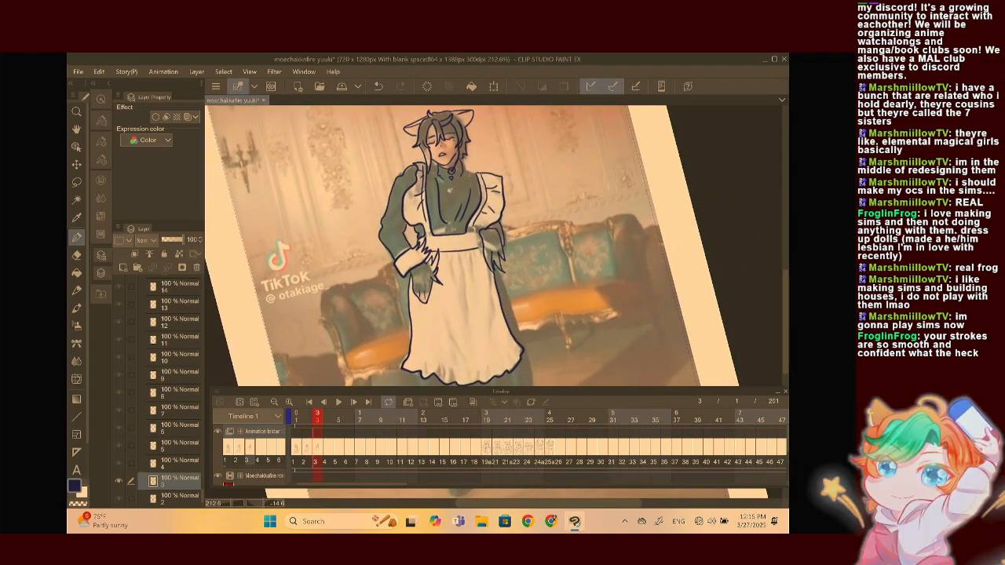
scroll(496, 245, down, 3)
Draw curved fold lines on the apron skirt in the frame 3 drawing
scroll(482, 257, up, 5)
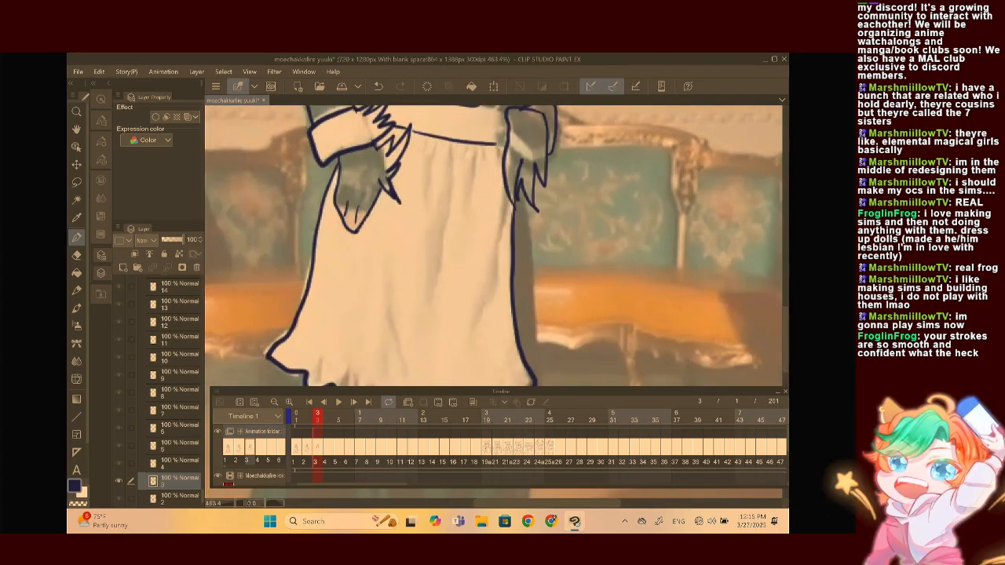
scroll(493, 246, down, 3)
drag(414, 264, 417, 317)
drag(489, 253, 474, 299)
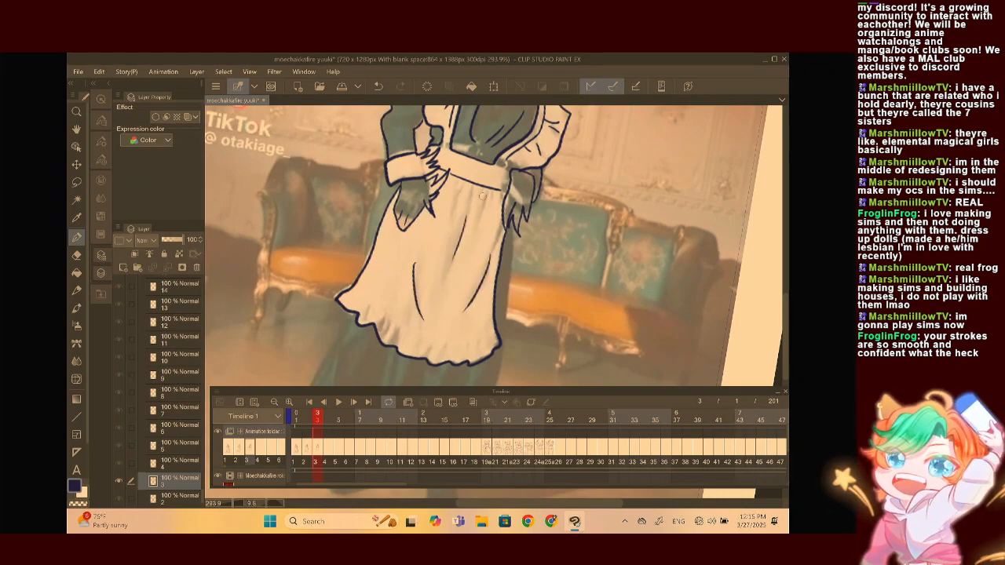
scroll(493, 246, down, 1)
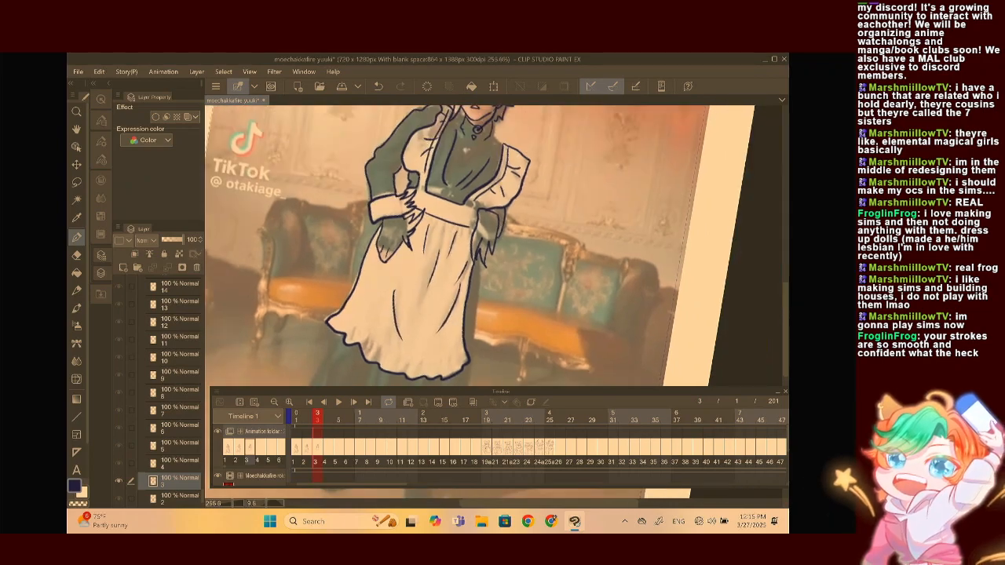
Go to frame 19 and hide the reference video to view the line art alone
click(486, 418)
scroll(493, 246, up, 1)
scroll(494, 245, down, 5)
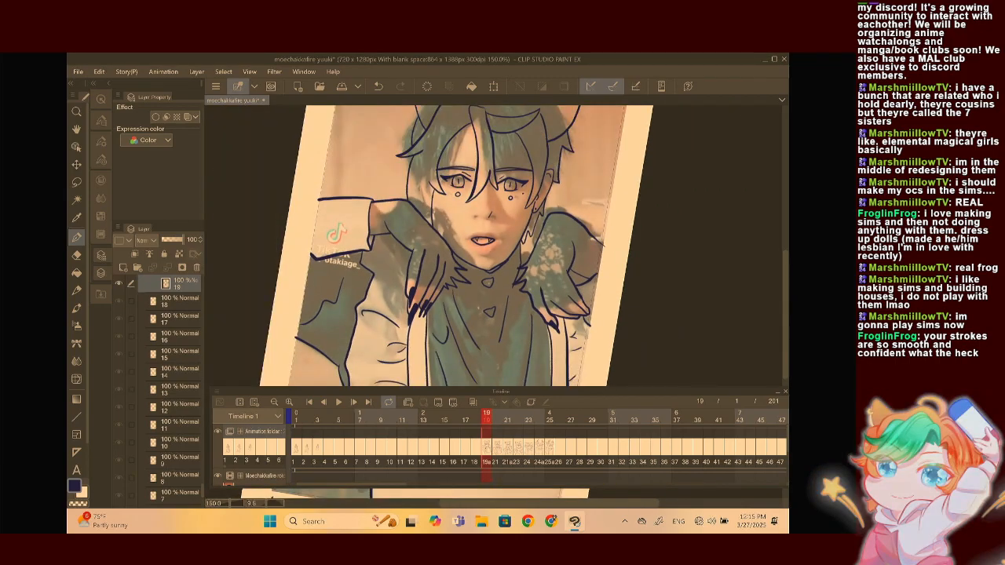
click(218, 476)
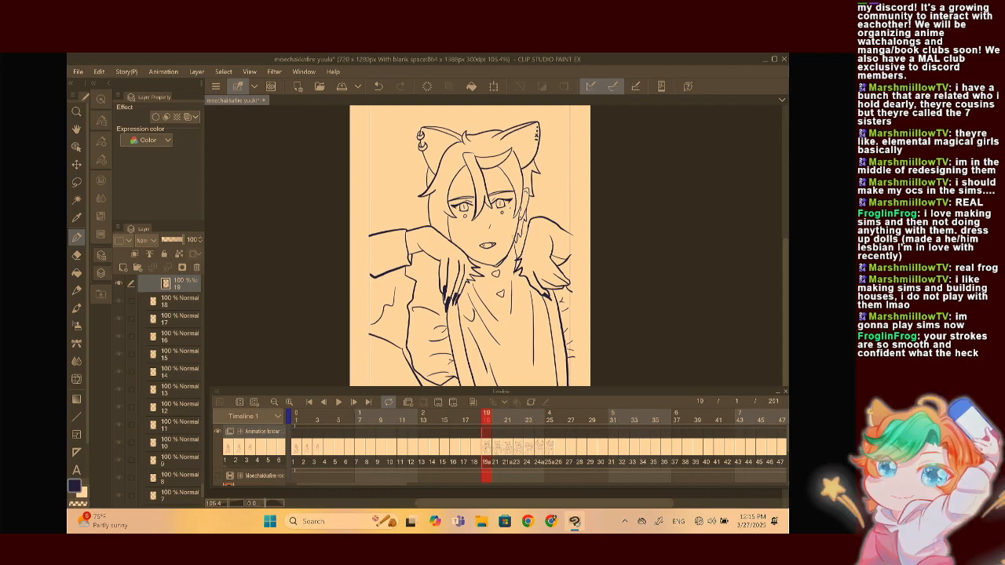
key(ctrl+z)
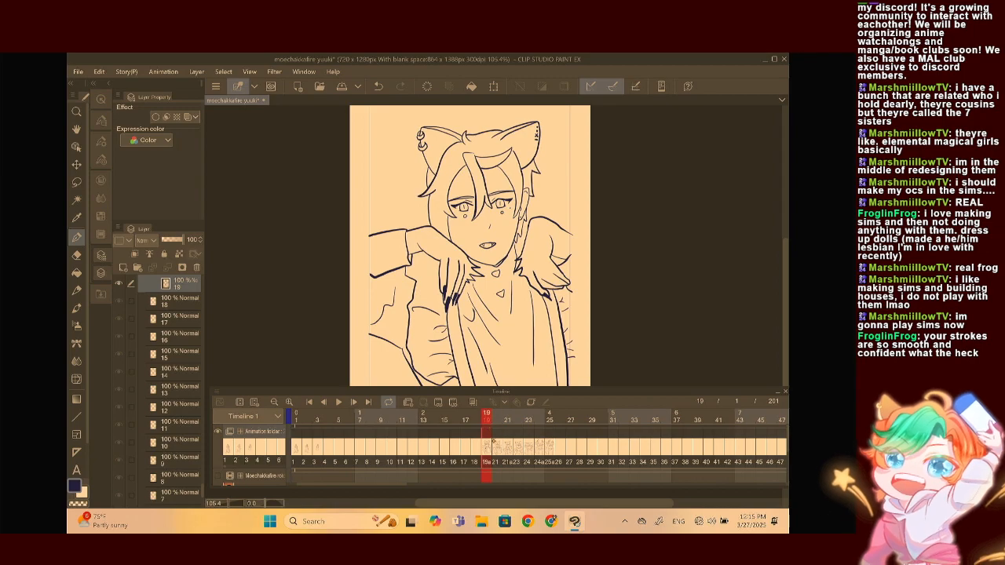
Compare the close-up line drawings on frames 19 to 22, checking how the hands and face move between poses
click(500, 446)
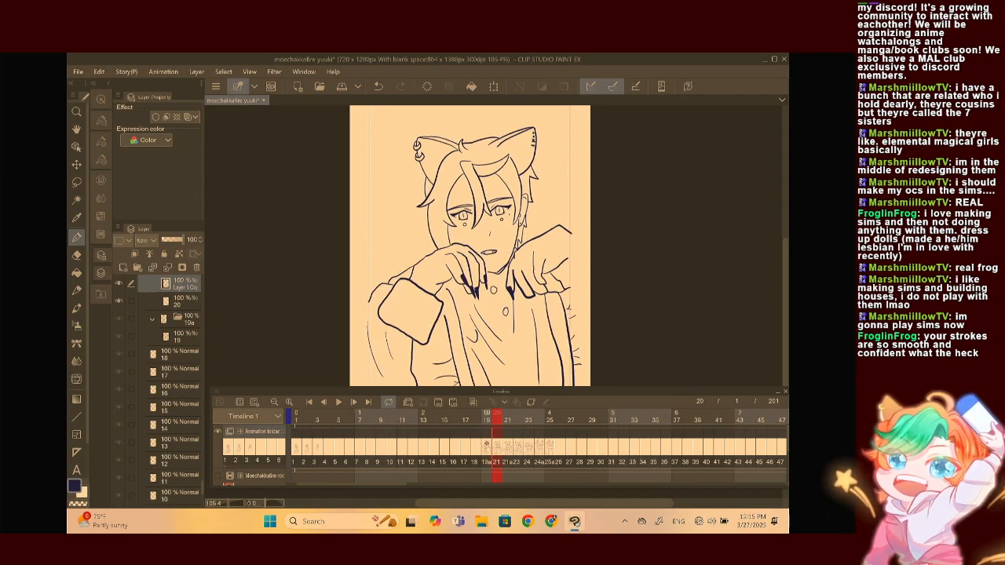
click(486, 446)
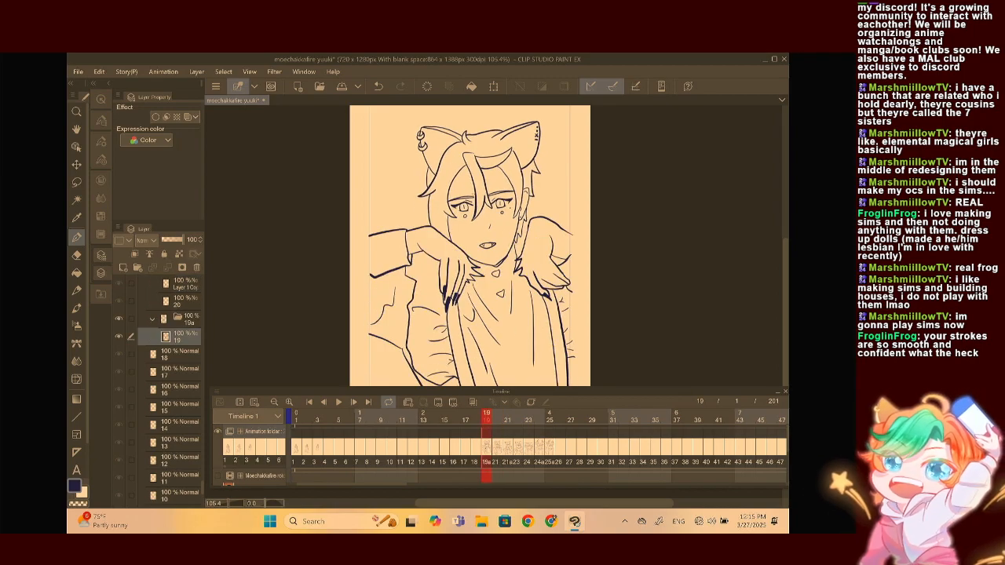
click(496, 447)
click(508, 446)
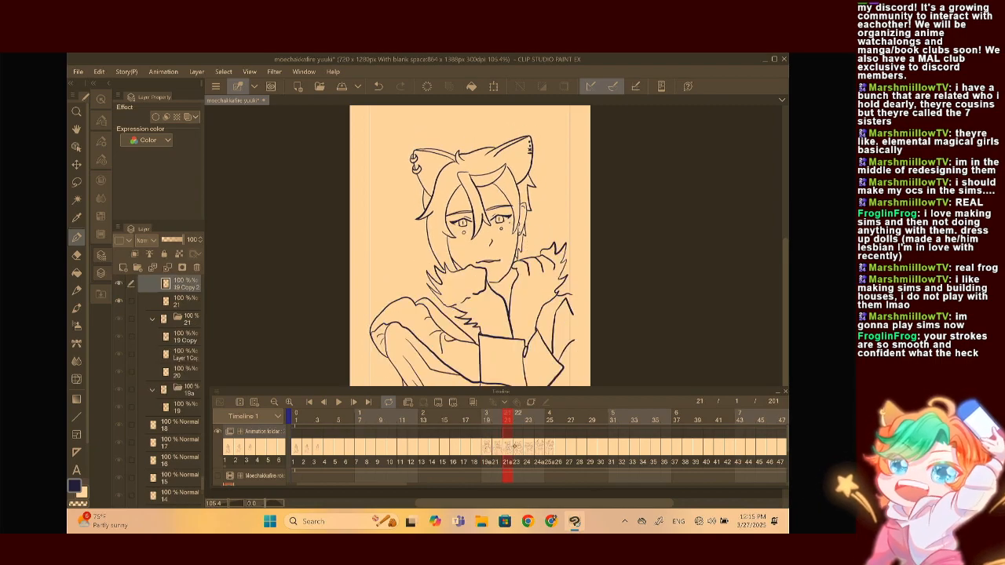
click(485, 447)
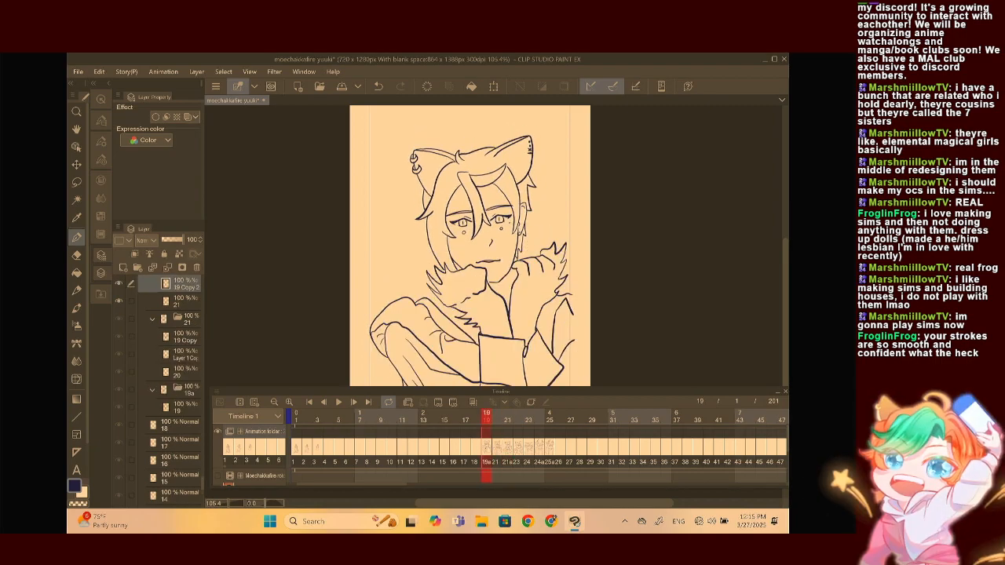
drag(496, 267, 479, 240)
click(496, 447)
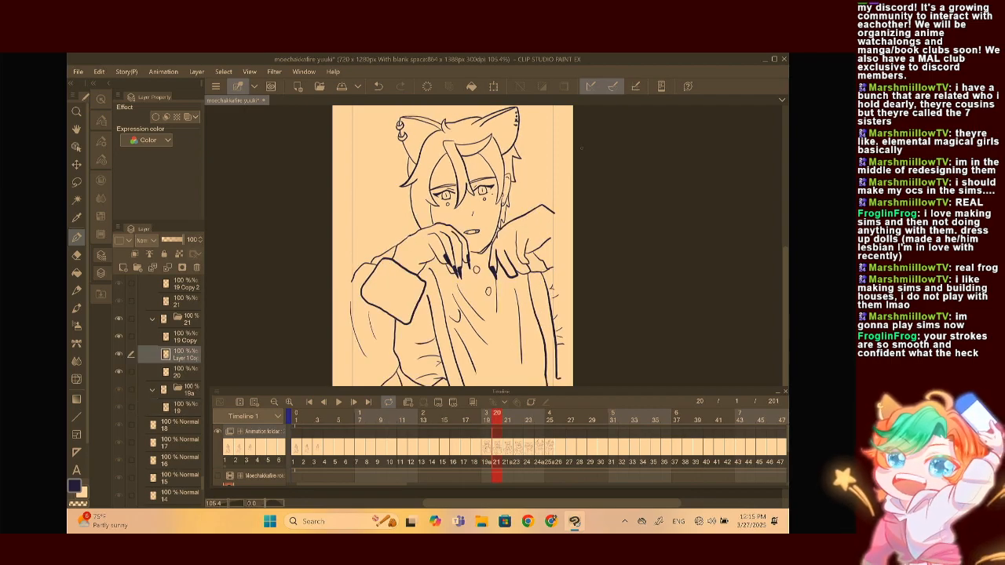
scroll(580, 148, up, 3)
scroll(503, 245, down, 4)
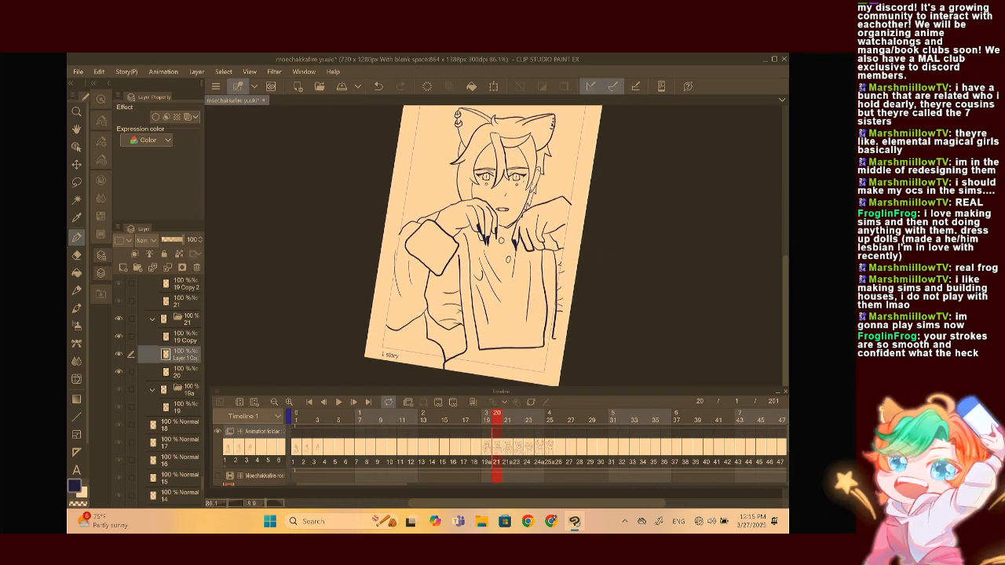
click(506, 445)
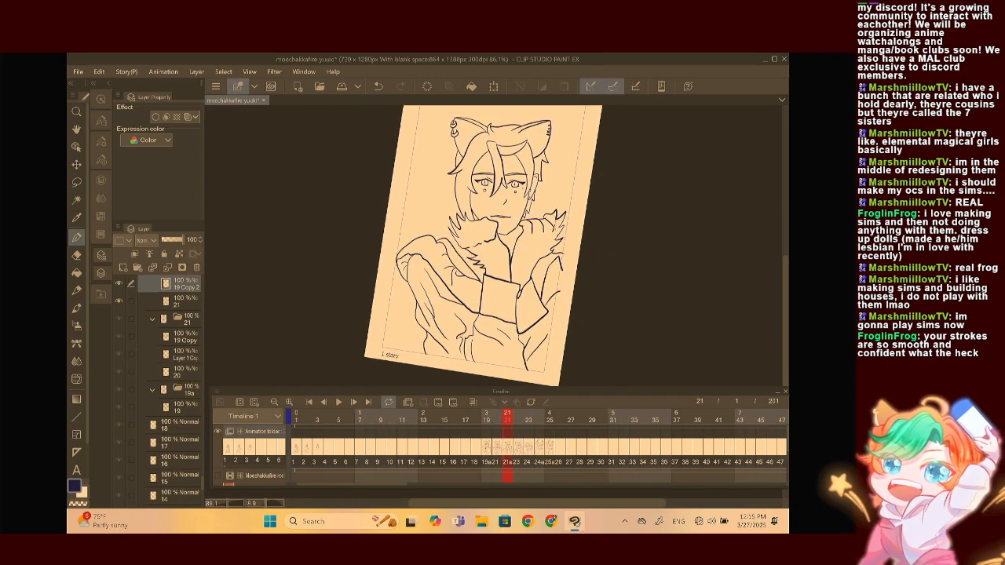
click(518, 445)
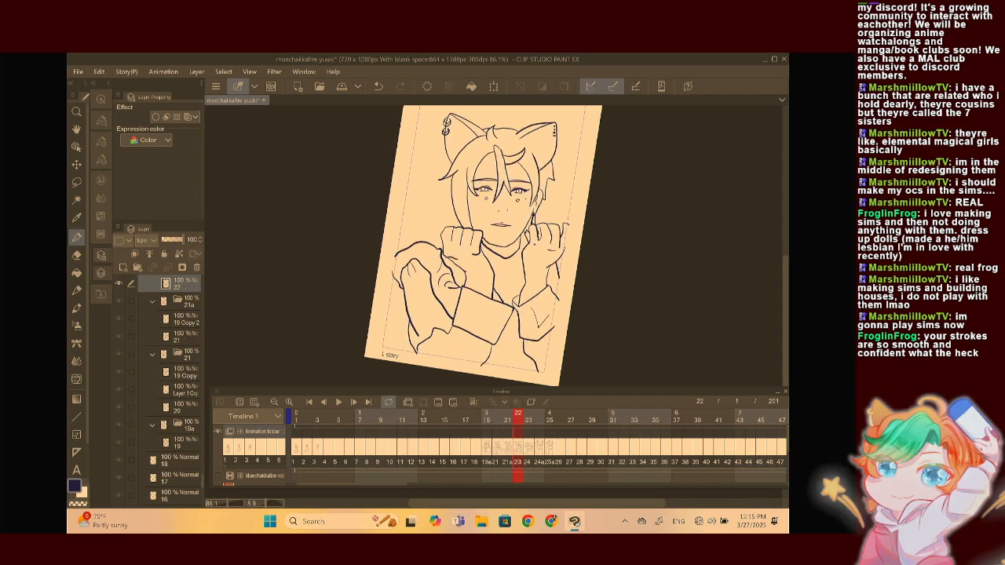
click(506, 445)
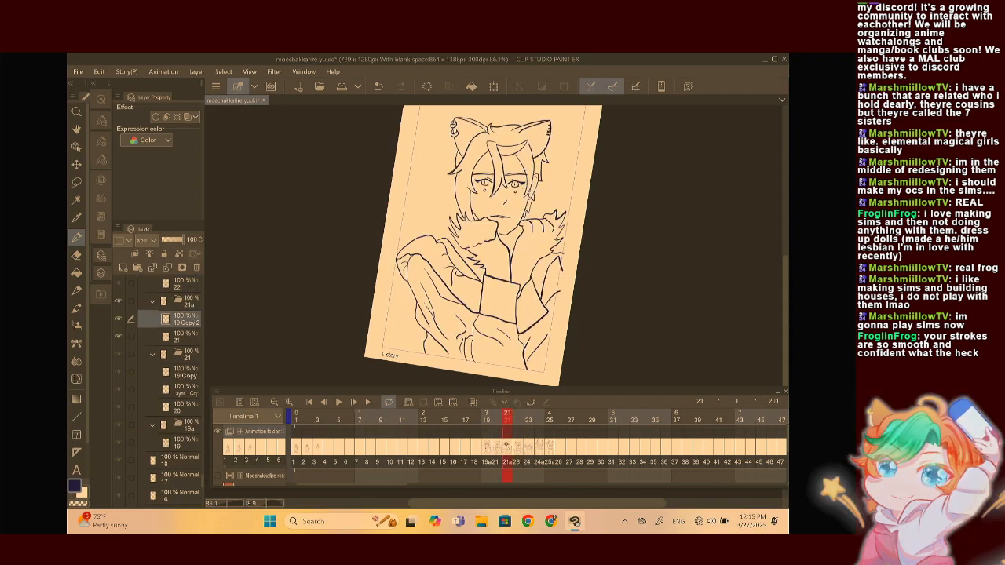
Try to add a stroke along the jaw line beside the raised fist in the frame 21 drawing
scroll(498, 236, up, 8)
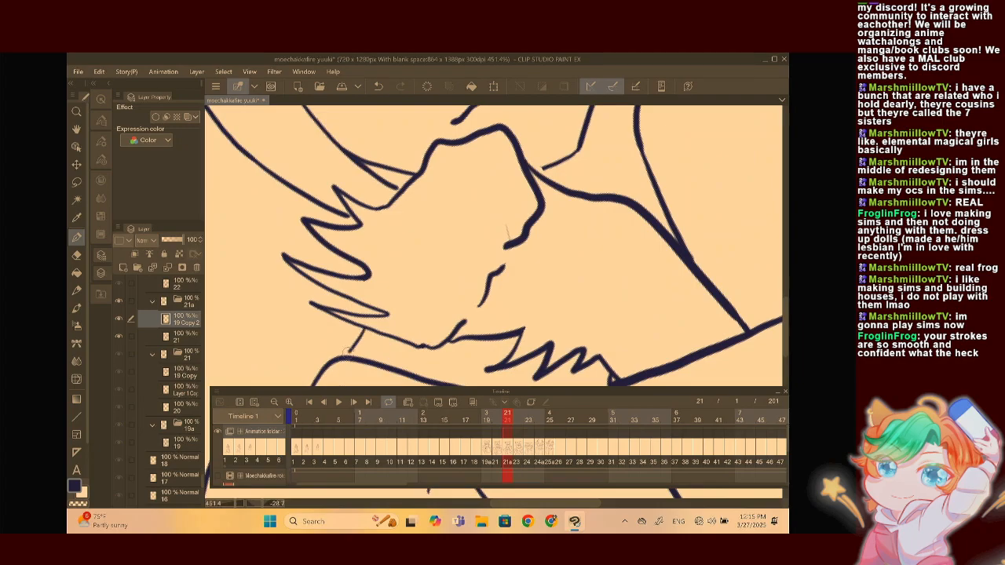
scroll(496, 244, down, 7)
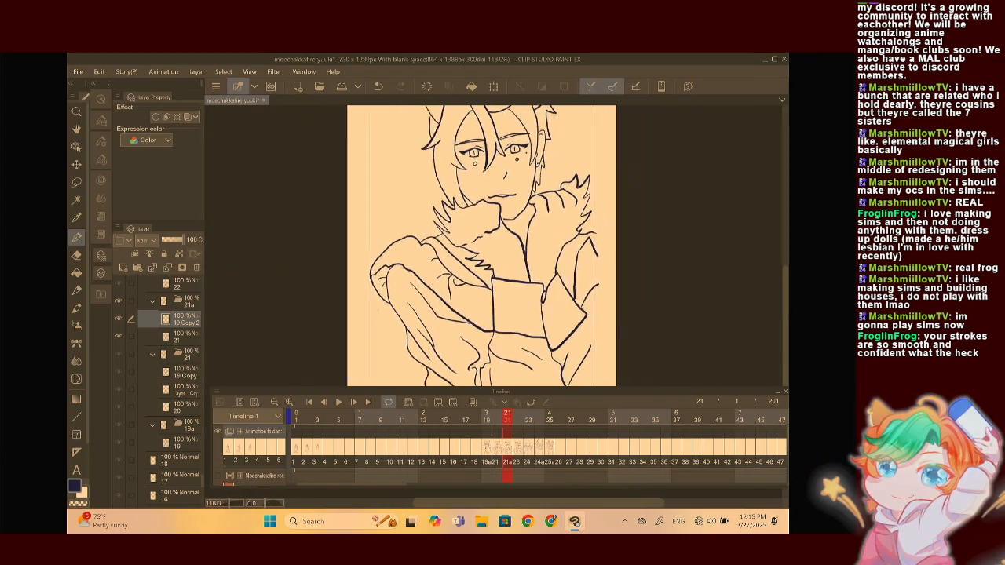
scroll(496, 245, up, 7)
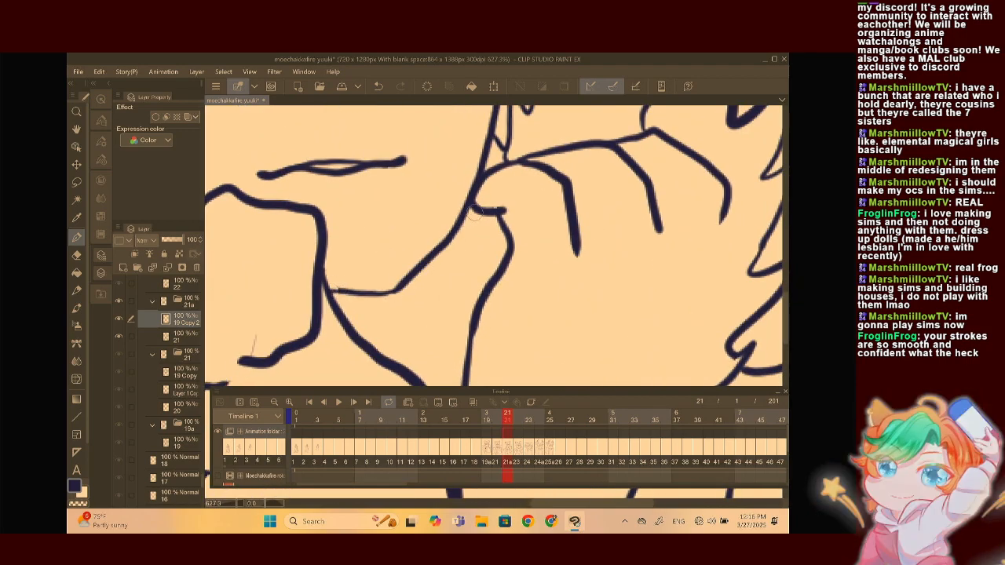
mouse_move(474, 213)
mouse_down()
mouse_move(458, 256)
mouse_move(418, 275)
mouse_up()
scroll(496, 244, down, 8)
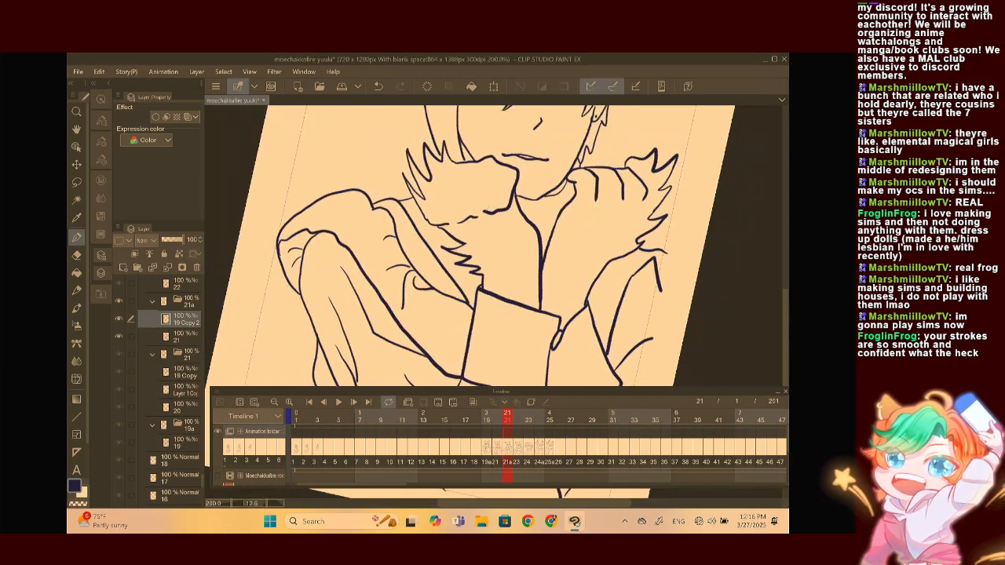
scroll(496, 245, up, 5)
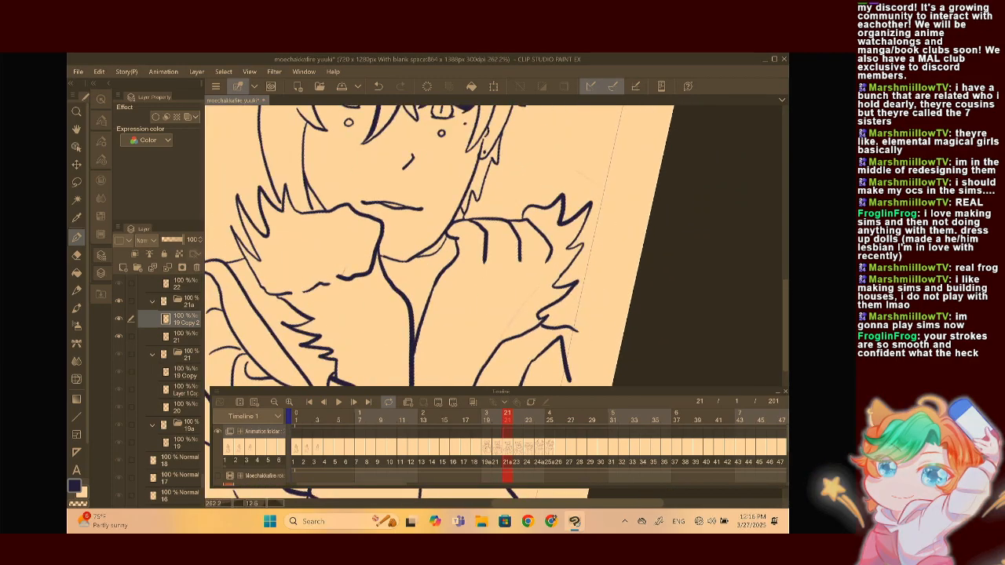
Show the reference video again and check frame 21's face, hands and overall pose against it
click(218, 475)
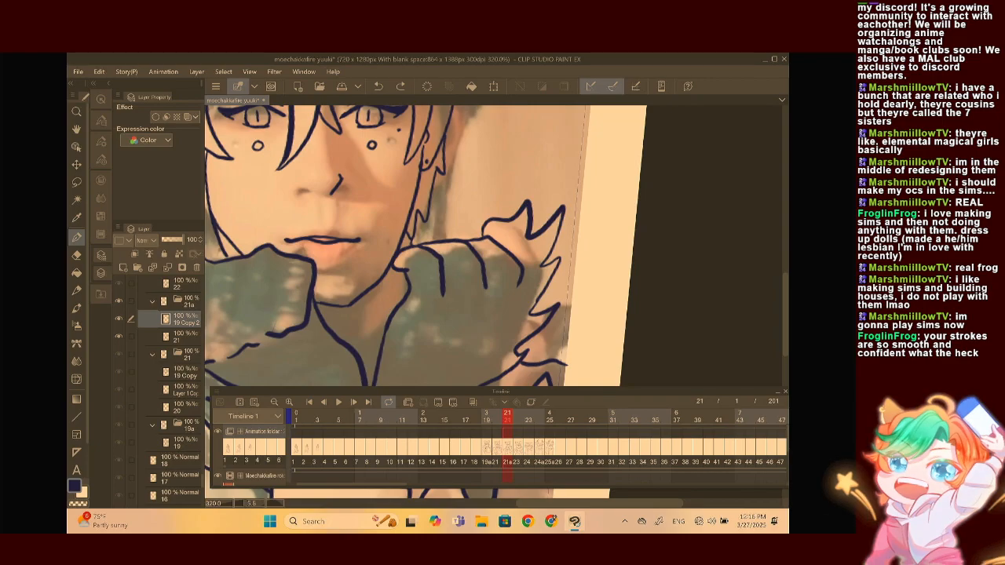
scroll(496, 245, up, 1)
scroll(496, 245, down, 4)
scroll(441, 268, up, 6)
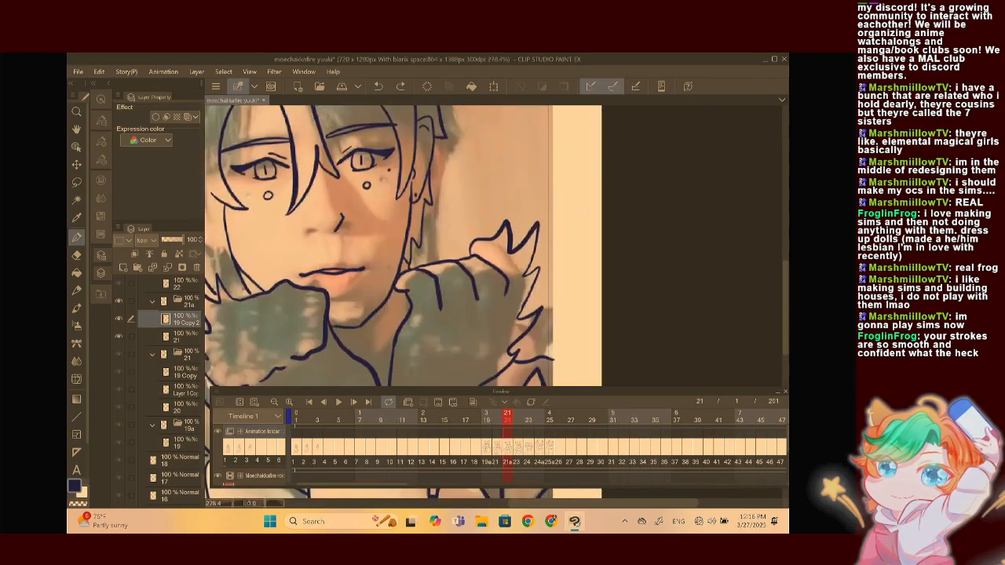
scroll(496, 245, up, 1)
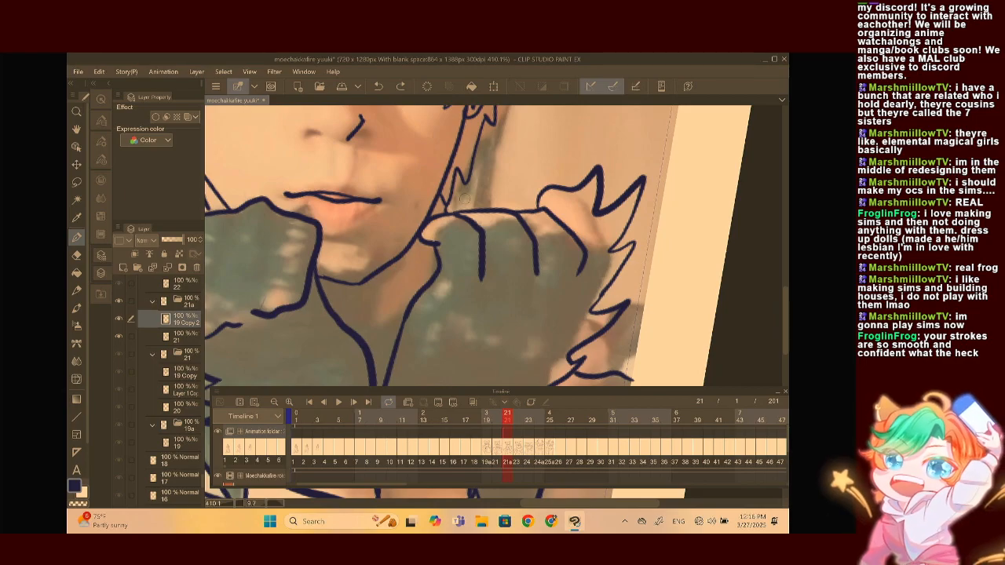
scroll(387, 284, down, 6)
scroll(471, 245, down, 4)
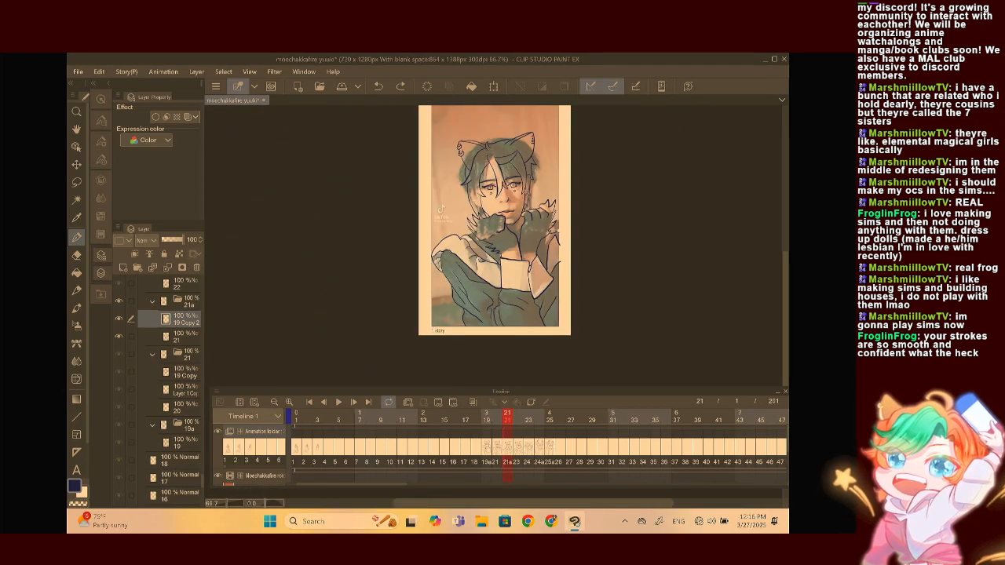
scroll(471, 236, up, 1)
Hide the reference video and play the line animation from frame 1 to review the motion
click(296, 418)
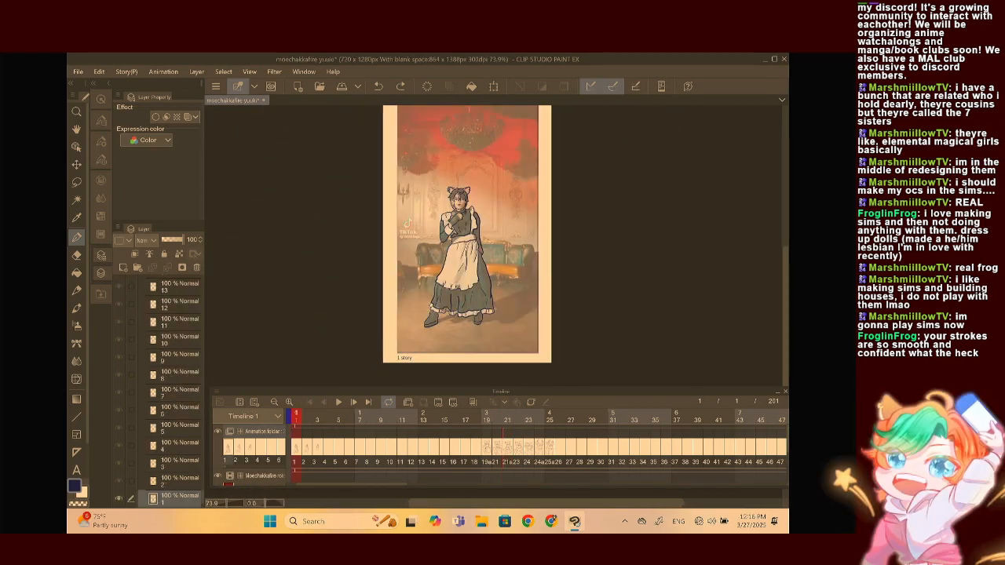
click(218, 476)
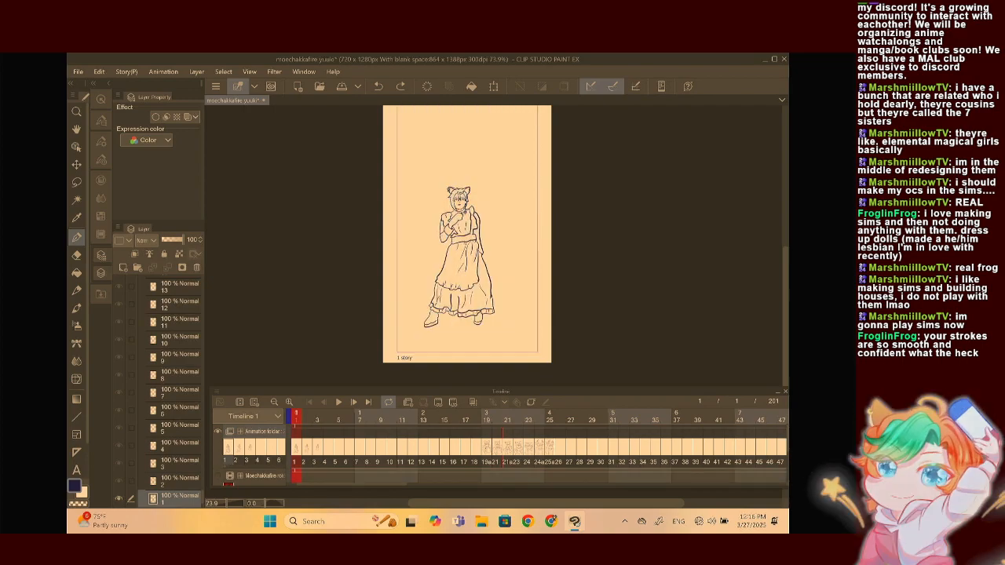
click(338, 402)
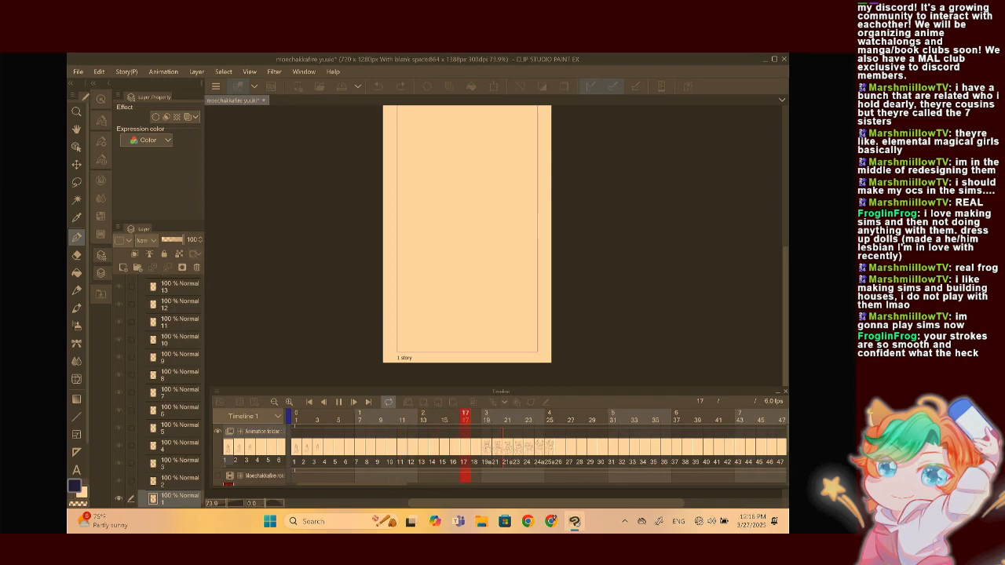
click(338, 402)
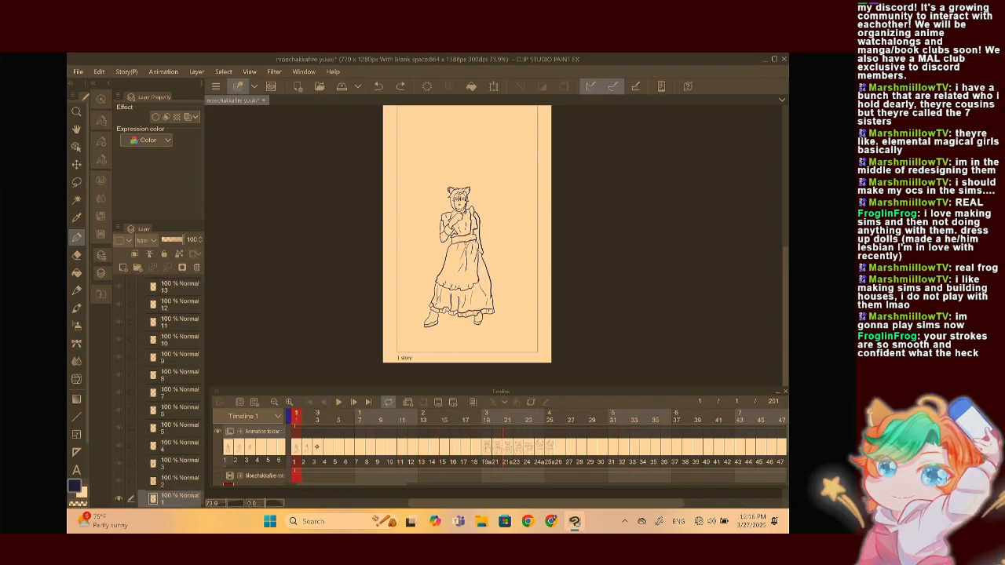
Return to frame 3, show the reference video, and draw a short line on the bodice between the collar and shoulder ruffle
click(317, 448)
scroll(475, 204, up, 10)
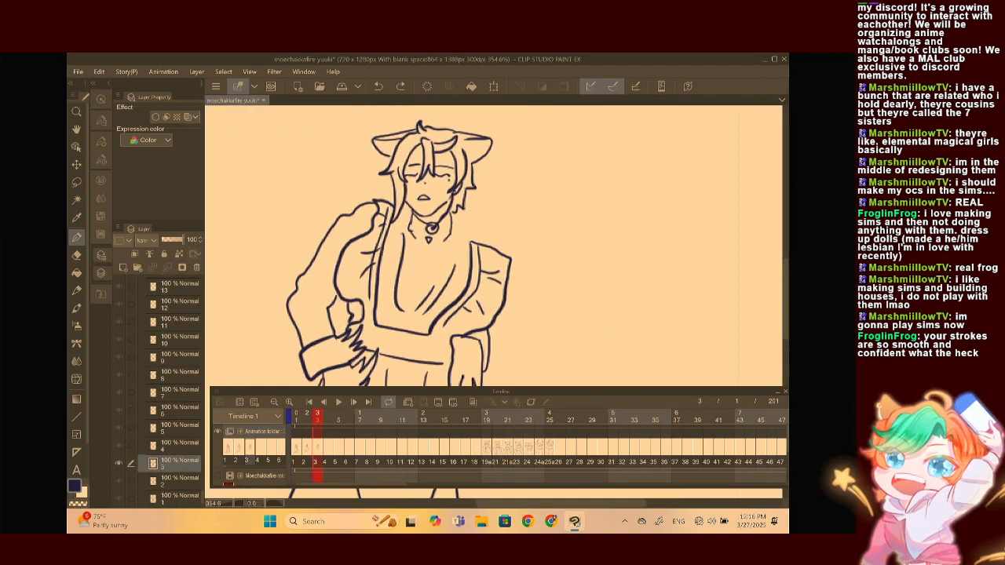
click(217, 475)
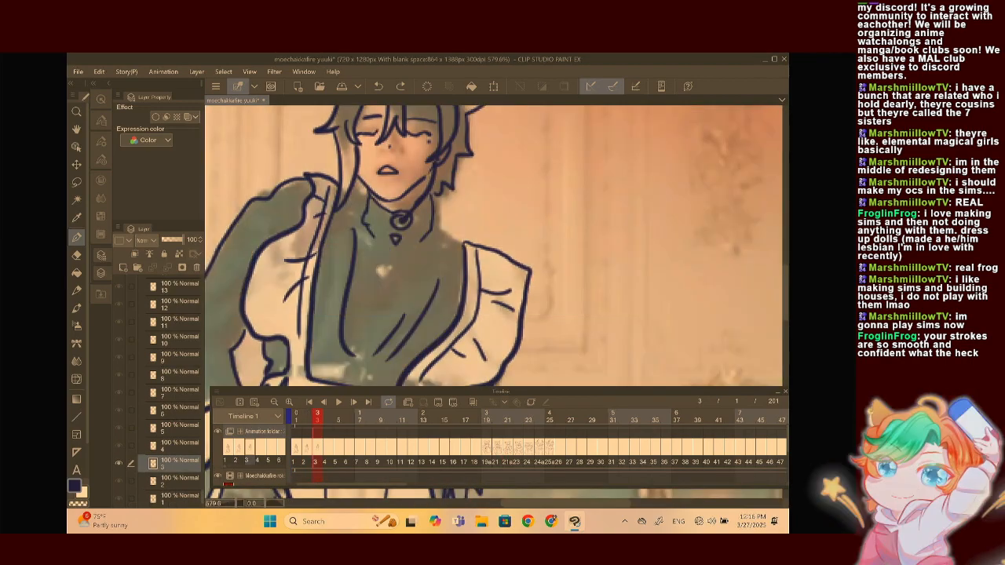
scroll(494, 244, up, 1)
scroll(451, 240, up, 3)
drag(434, 250, 430, 281)
scroll(451, 299, down, 6)
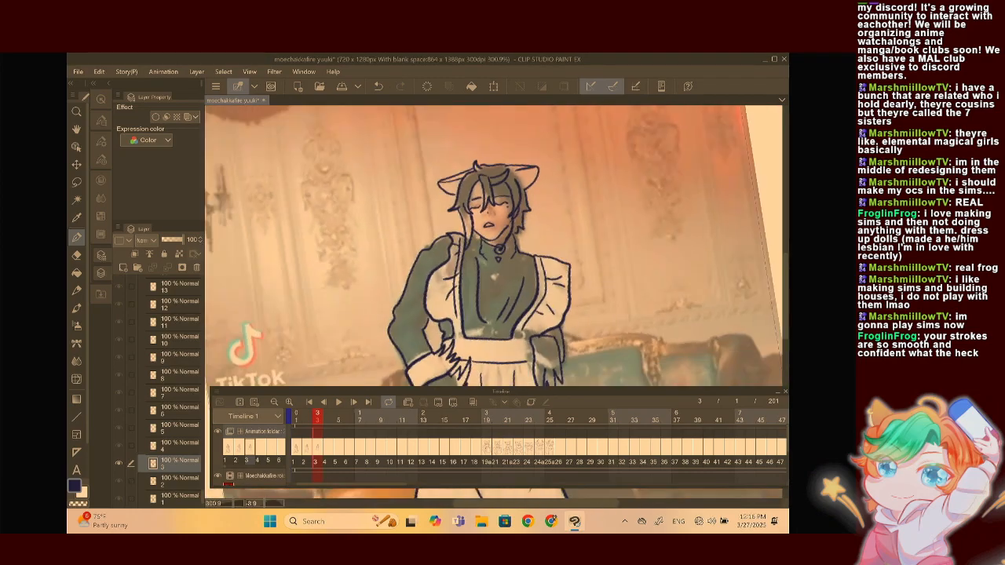
Trace both side edges of frame 3's dark underskirt, from beside the apron down to the pale hem ruffle
scroll(463, 251, down, 2)
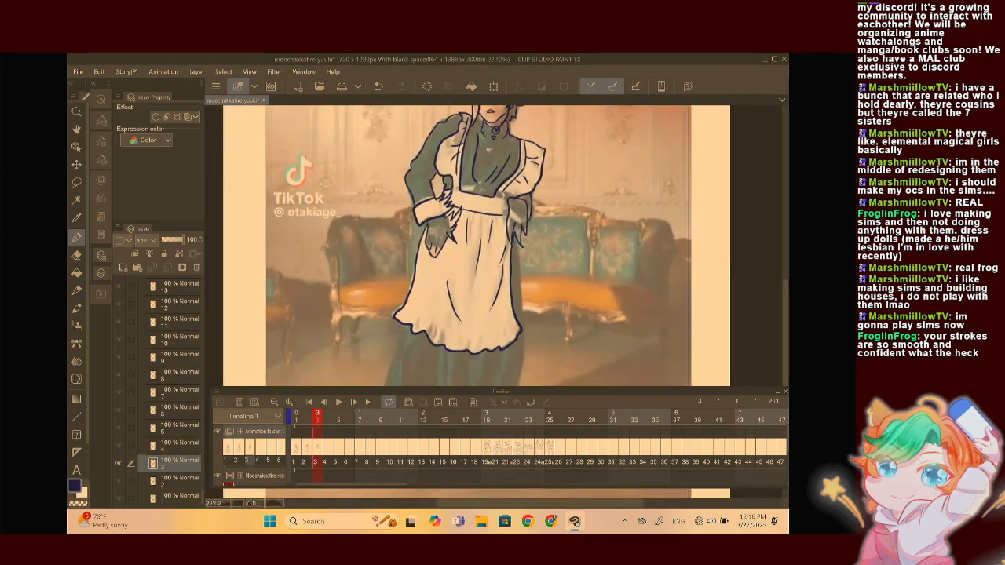
scroll(463, 251, up, 3)
scroll(463, 251, down, 3)
scroll(463, 252, up, 3)
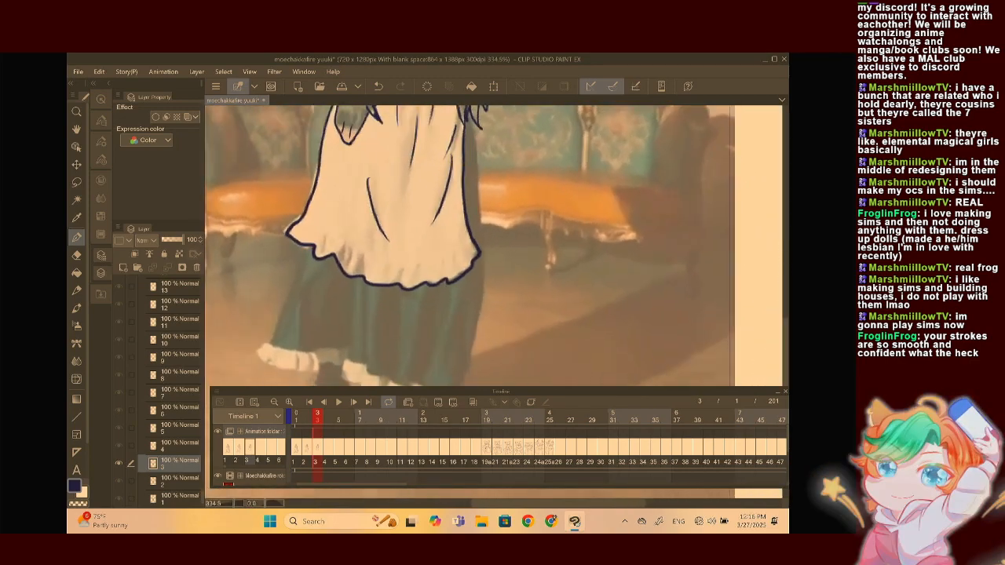
mouse_move(462, 161)
mouse_down()
mouse_move(474, 266)
mouse_move(456, 347)
mouse_up()
scroll(458, 294, up, 3)
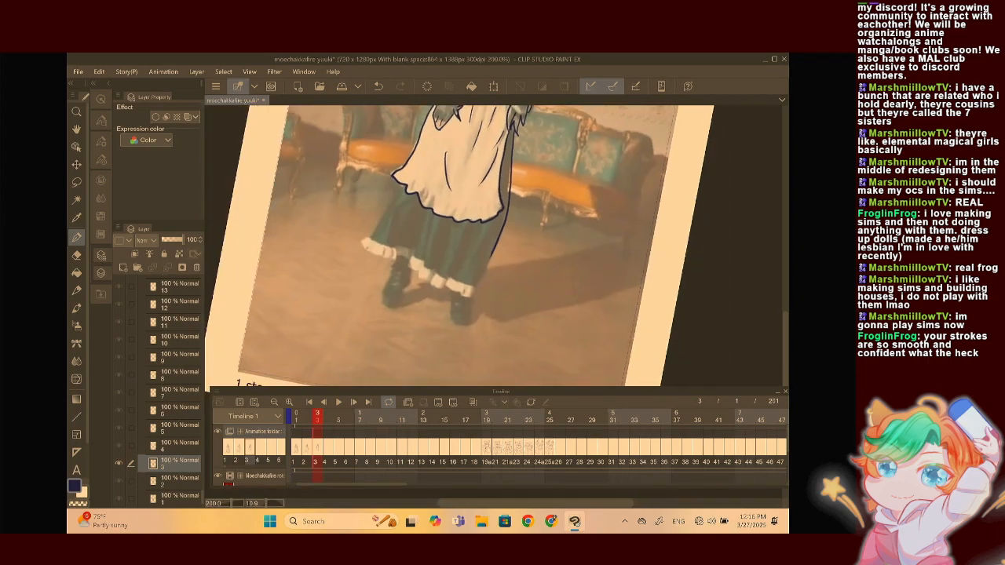
drag(382, 175, 330, 323)
scroll(494, 245, down, 2)
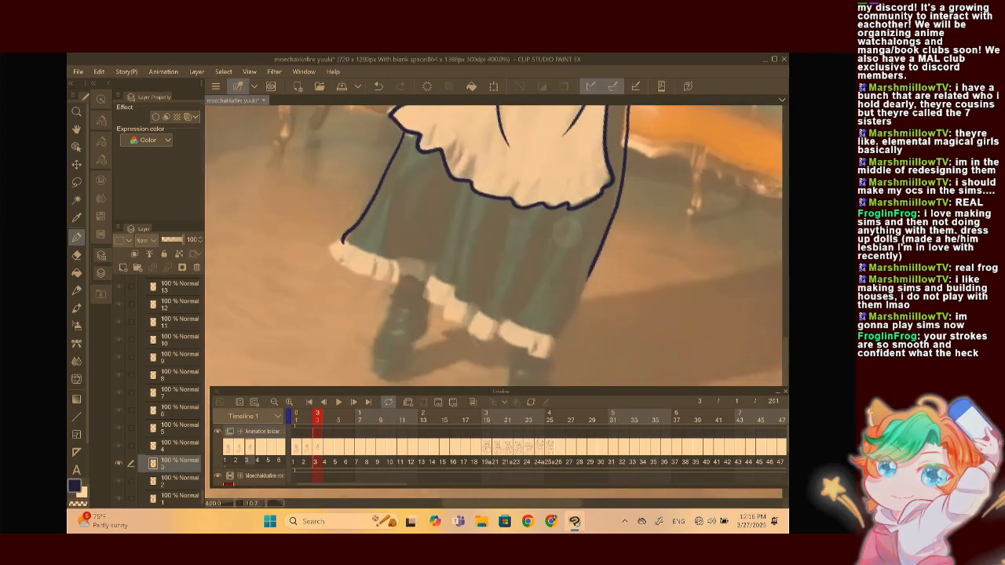
scroll(494, 245, up, 4)
drag(542, 208, 460, 299)
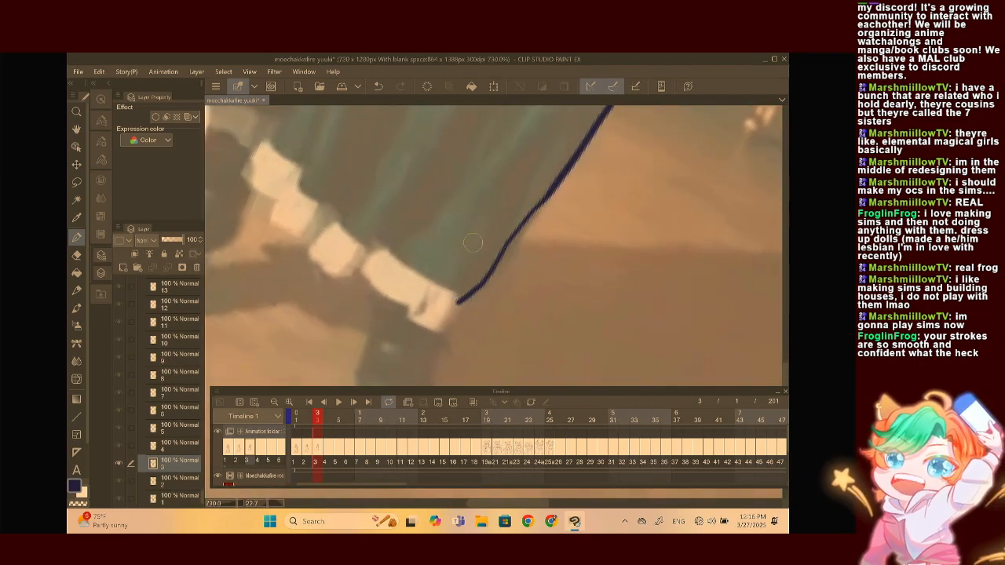
Trace the wavy seam between the dark underskirt and its hem ruffle, joining the two side edges
scroll(495, 245, down, 4)
scroll(494, 246, up, 3)
scroll(494, 246, up, 2)
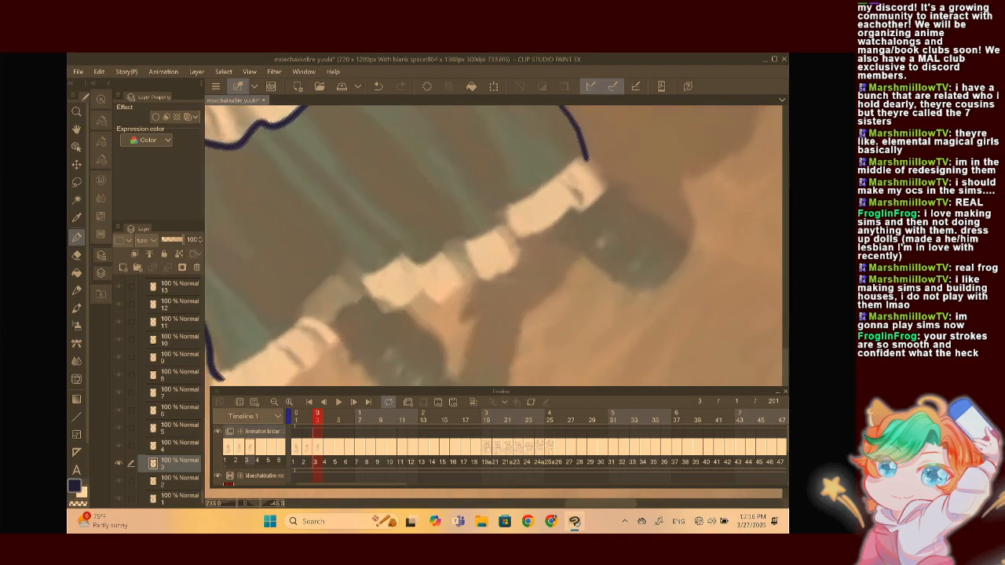
mouse_move(583, 161)
mouse_down()
mouse_move(503, 208)
mouse_move(502, 227)
mouse_move(468, 230)
mouse_move(423, 263)
mouse_move(403, 251)
mouse_move(387, 271)
mouse_move(343, 258)
mouse_move(310, 303)
mouse_move(311, 317)
mouse_move(251, 357)
mouse_move(230, 370)
mouse_up()
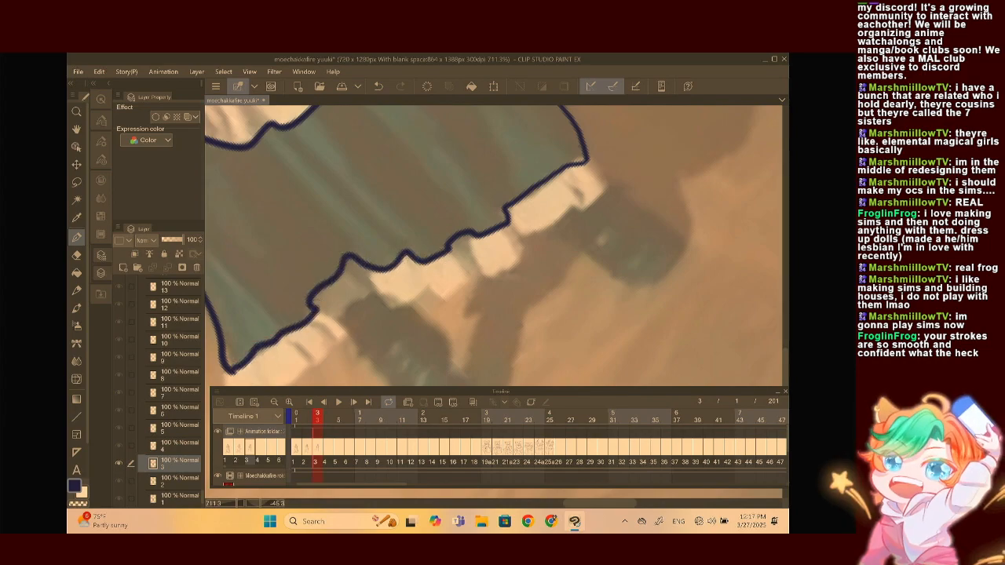
scroll(495, 246, down, 3)
scroll(495, 246, up, 3)
key(ctrl+z)
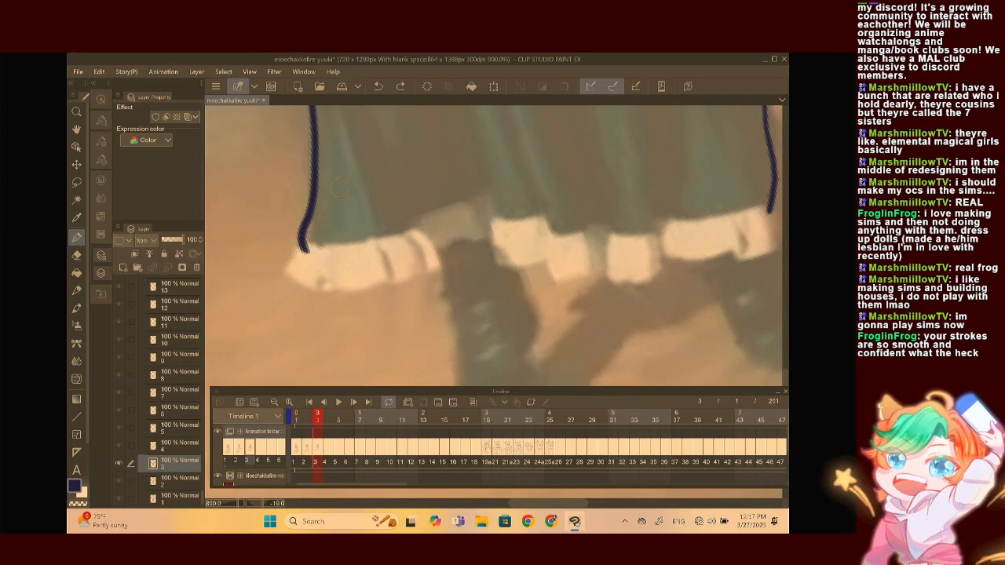
key(ctrl+y)
Outline the outer edge of the hem ruffle across the whole skirt and add short fold marks inside it
mouse_move(301, 248)
mouse_down()
mouse_move(284, 274)
mouse_move(303, 280)
mouse_up()
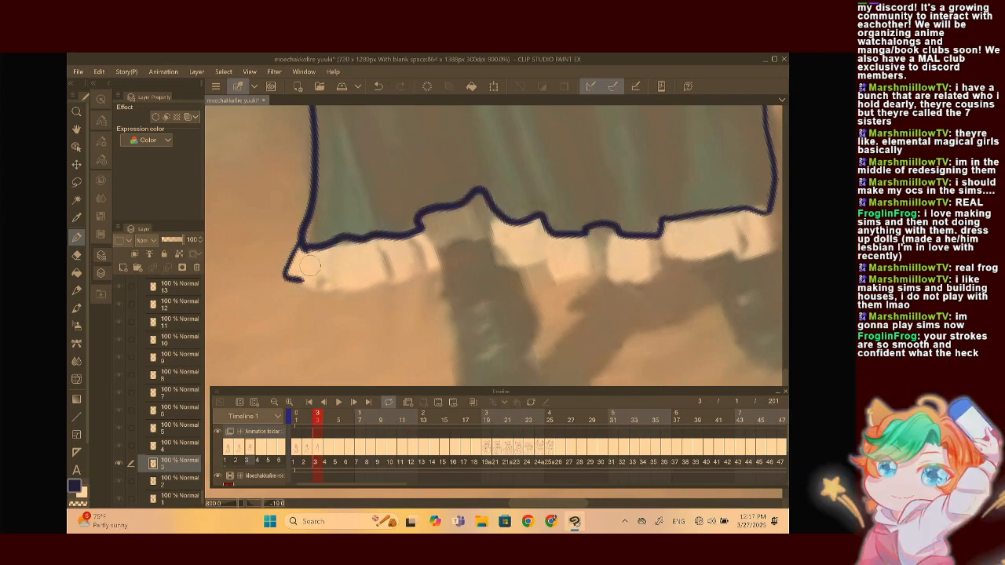
scroll(495, 245, down, 3)
scroll(494, 246, up, 1)
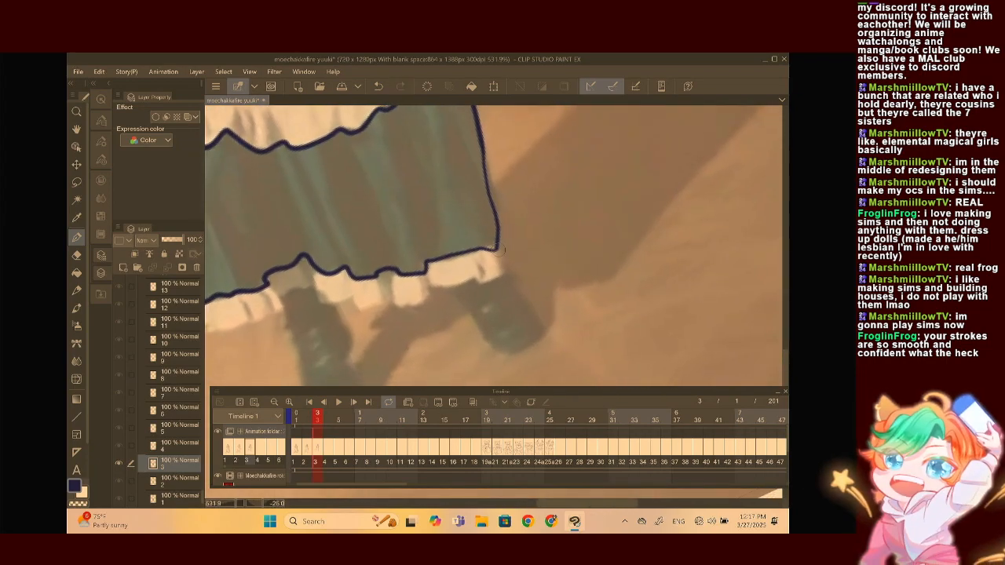
mouse_move(496, 251)
mouse_down()
mouse_move(505, 275)
mouse_move(436, 287)
mouse_move(429, 272)
mouse_move(427, 298)
mouse_move(393, 298)
mouse_up()
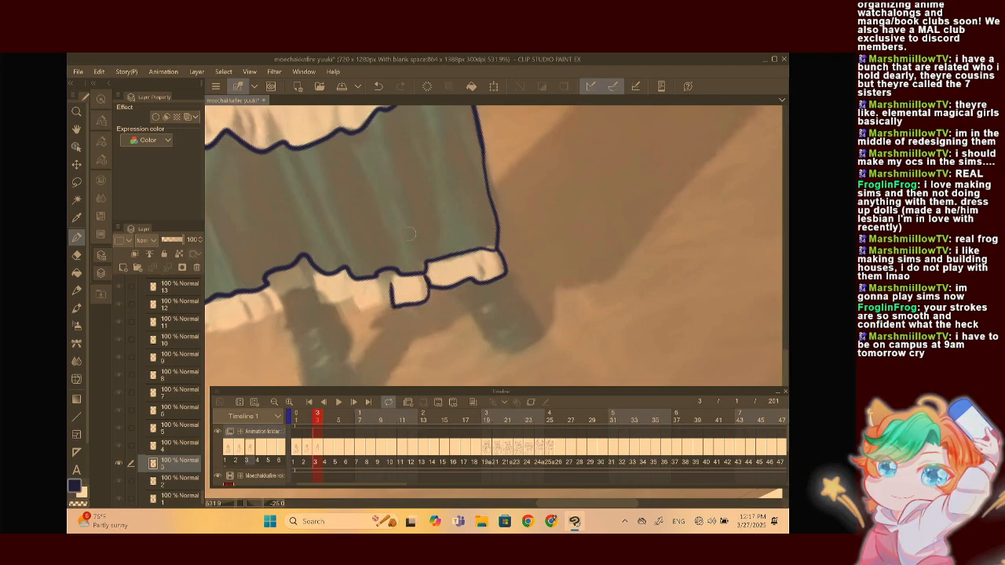
scroll(495, 245, up, 2)
mouse_move(577, 207)
mouse_down()
mouse_move(525, 237)
mouse_move(468, 237)
mouse_move(455, 213)
mouse_move(428, 223)
mouse_move(418, 257)
mouse_move(368, 288)
mouse_move(324, 310)
mouse_move(292, 308)
mouse_up()
drag(356, 259, 371, 273)
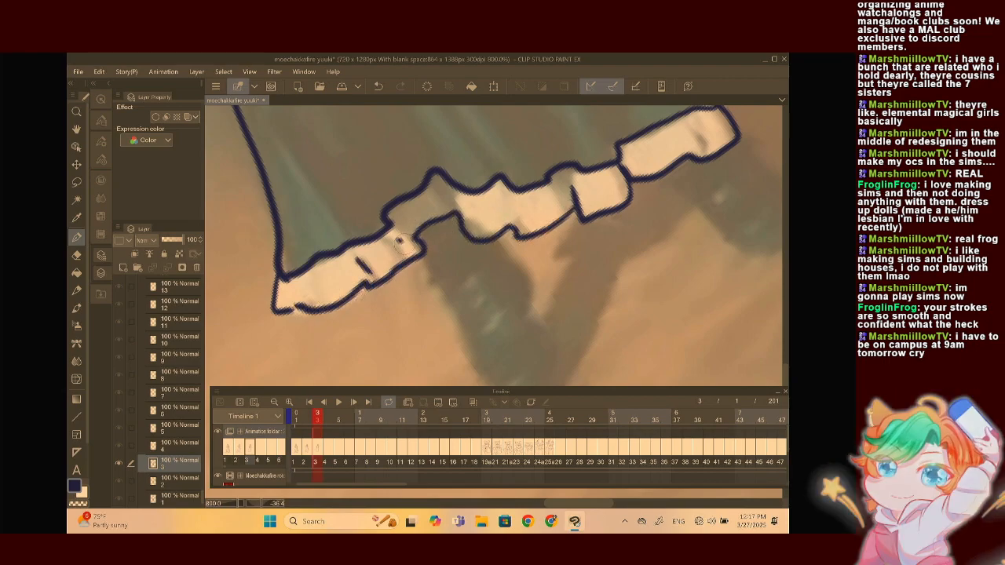
drag(399, 241, 408, 247)
drag(550, 212, 353, 279)
Draw several long vertical fold lines on the dark underskirt between the apron edge and the hem ruffle
scroll(508, 212, down, 5)
drag(507, 205, 415, 377)
drag(415, 337, 451, 267)
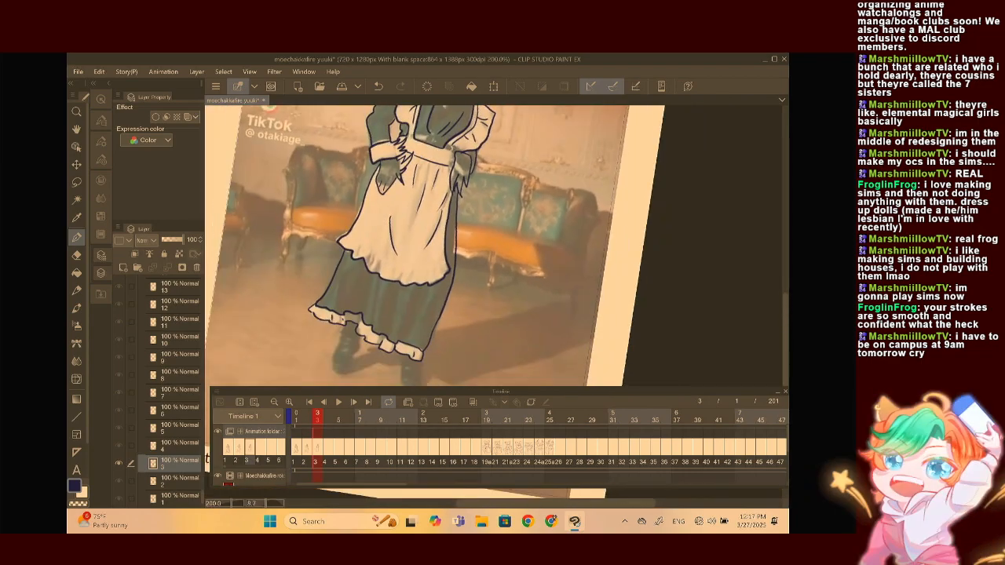
scroll(439, 314, up, 4)
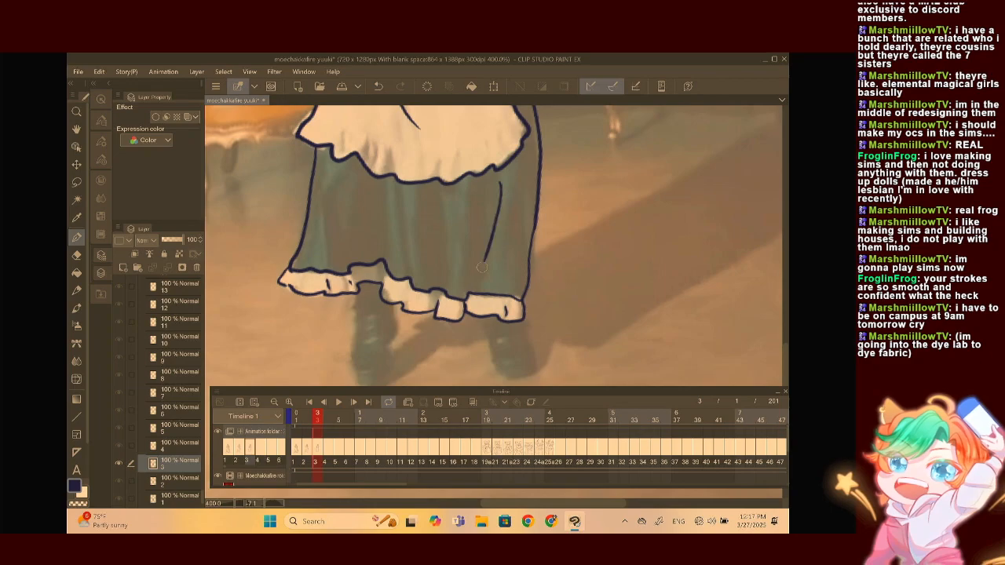
drag(402, 188, 404, 276)
mouse_move(335, 182)
mouse_down()
mouse_move(326, 232)
mouse_move(326, 262)
mouse_up()
scroll(341, 268, down, 6)
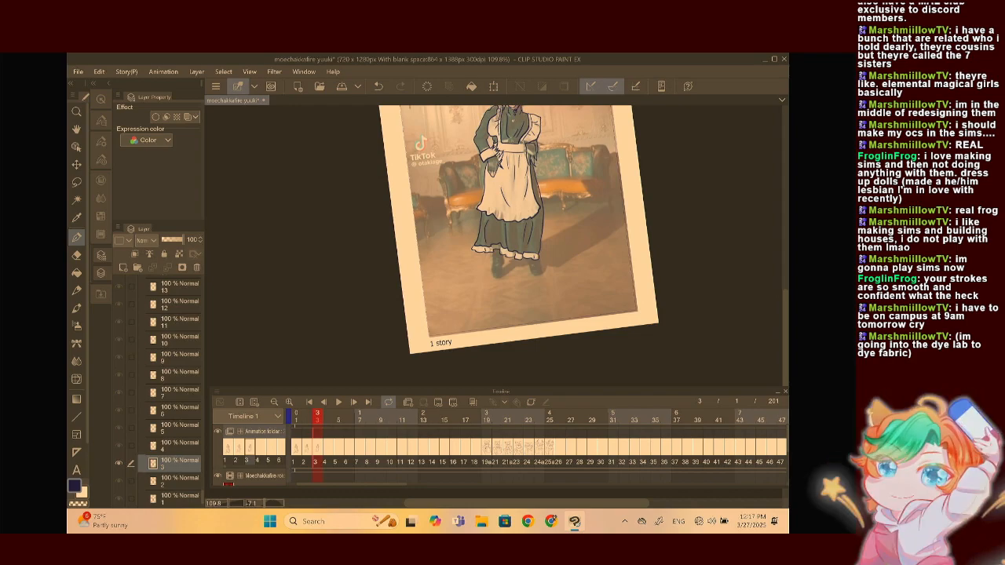
Outline the right-hand boot below the hem ruffle and add a curved sole line across its toe
drag(471, 251, 392, 263)
scroll(393, 251, down, 1)
scroll(463, 189, up, 2)
scroll(409, 251, down, 2)
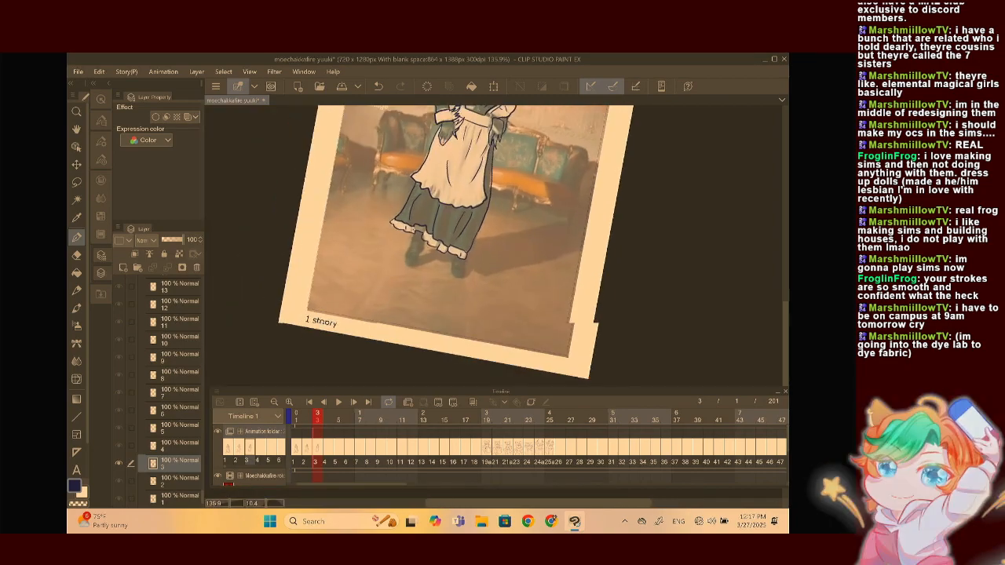
scroll(423, 259, up, 4)
scroll(463, 259, up, 2)
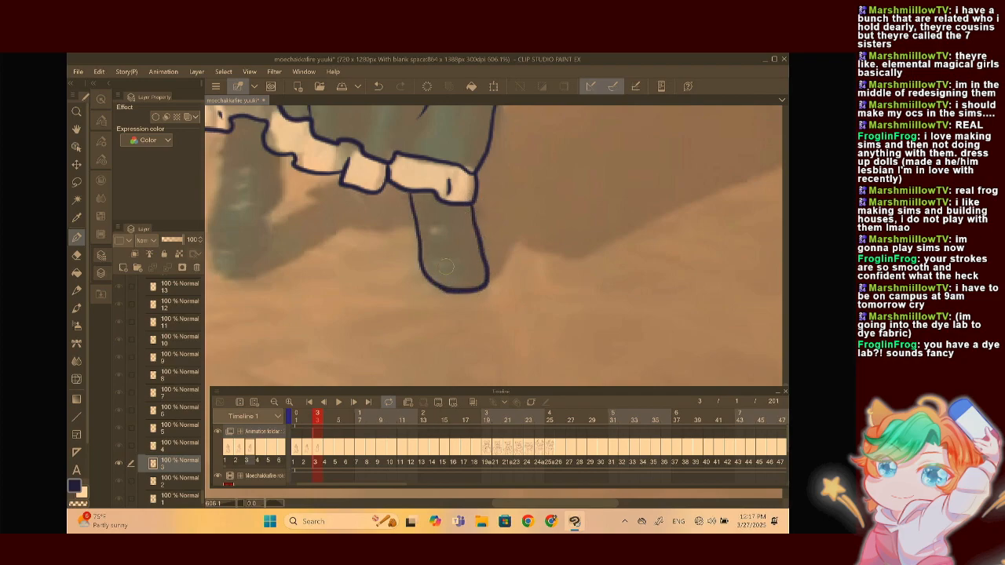
mouse_move(424, 261)
mouse_down()
mouse_move(476, 277)
mouse_move(472, 267)
mouse_move(578, 272)
mouse_move(566, 285)
mouse_up()
scroll(394, 253, up, 1)
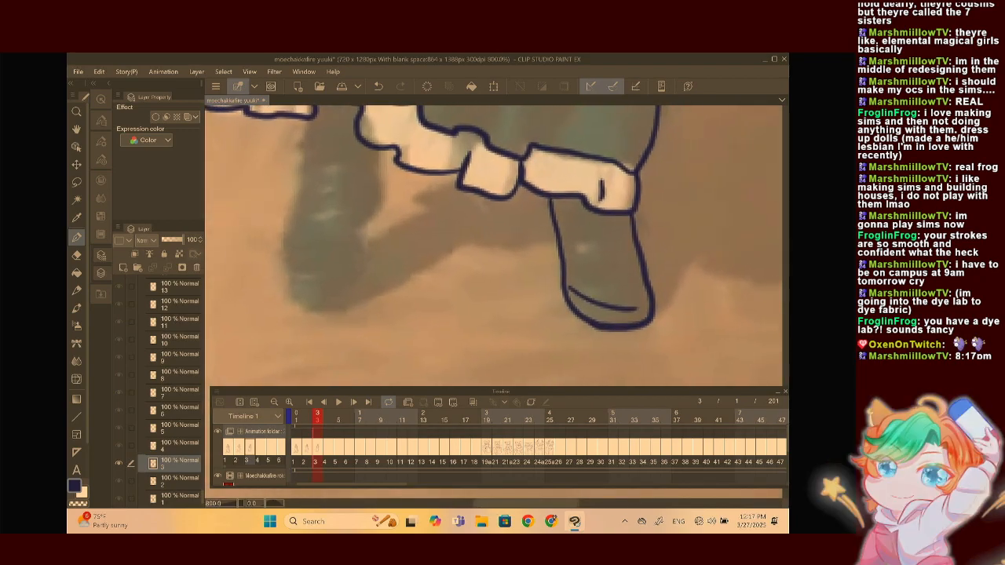
Outline the left-hand boot below the hem ruffle, including its curved toe line and heel edge
scroll(493, 245, up, 1)
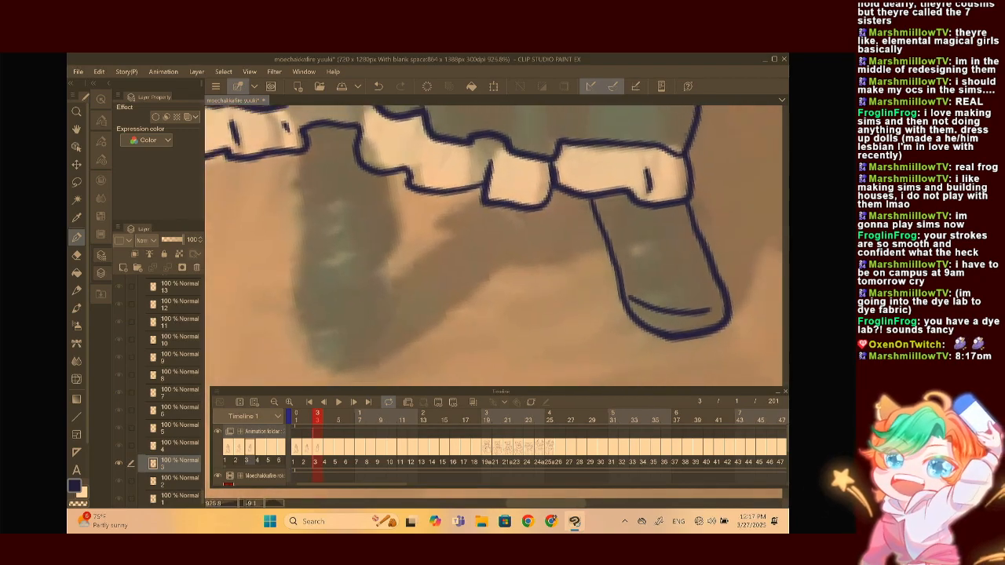
scroll(493, 245, down, 1)
mouse_move(342, 139)
mouse_down()
mouse_move(349, 201)
mouse_move(328, 251)
mouse_move(336, 289)
mouse_up()
mouse_move(423, 168)
mouse_down()
mouse_move(427, 212)
mouse_move(385, 281)
mouse_move(326, 279)
mouse_move(364, 327)
mouse_up()
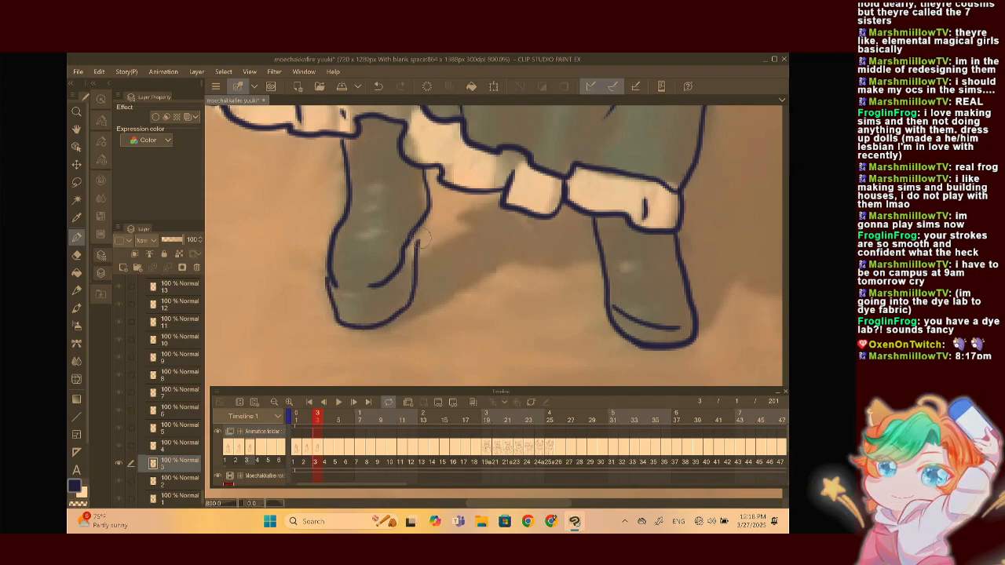
drag(418, 241, 428, 216)
scroll(496, 245, down, 6)
scroll(496, 245, up, 3)
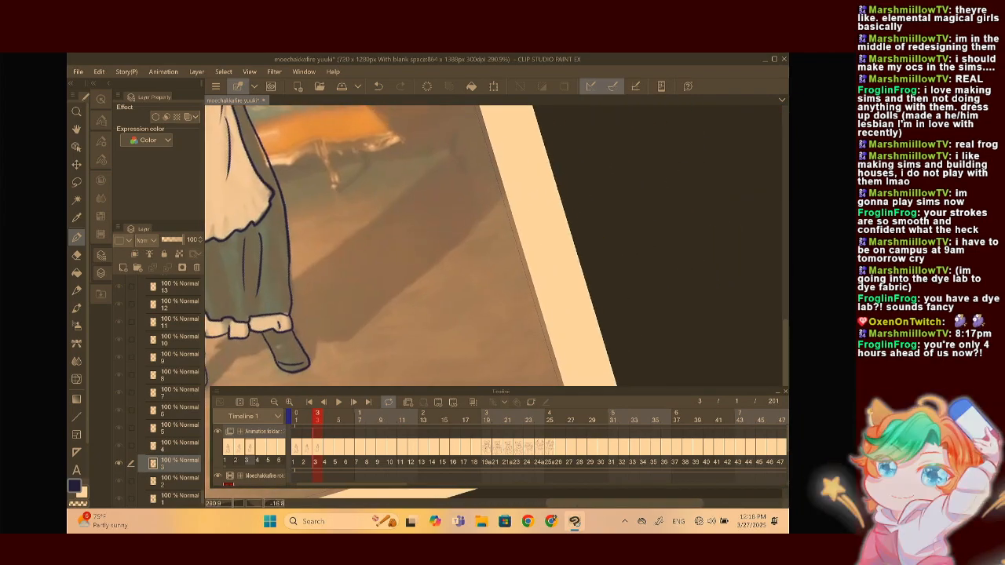
scroll(496, 245, down, 5)
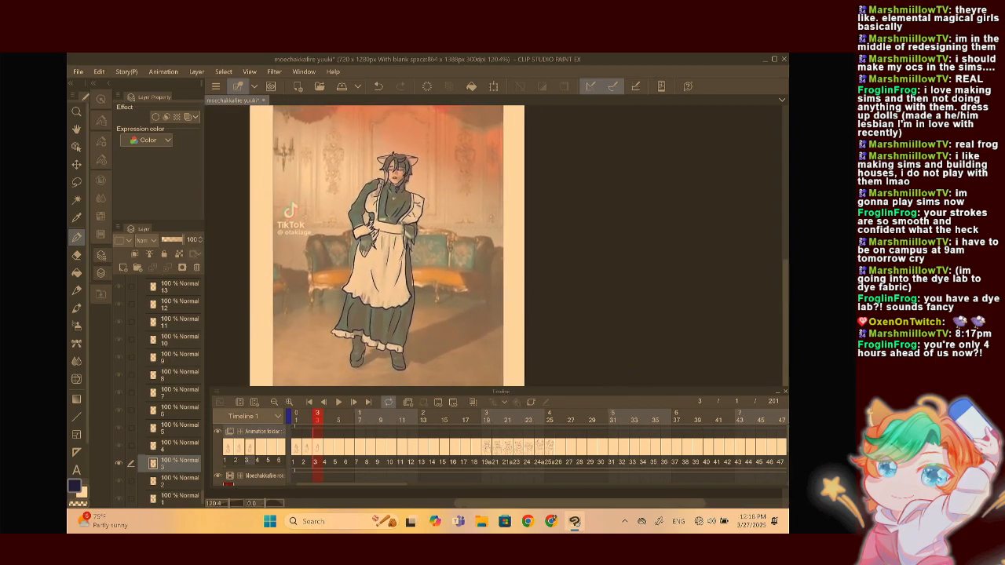
Draw small ring piercings on the outer edge of the left-hand cat ear in frame 3
scroll(396, 168, up, 12)
scroll(330, 243, up, 3)
mouse_move(329, 243)
mouse_down()
mouse_move(347, 207)
mouse_move(322, 272)
mouse_move(314, 261)
mouse_move(317, 293)
mouse_move(357, 247)
mouse_move(310, 288)
mouse_move(365, 310)
mouse_move(365, 236)
mouse_up()
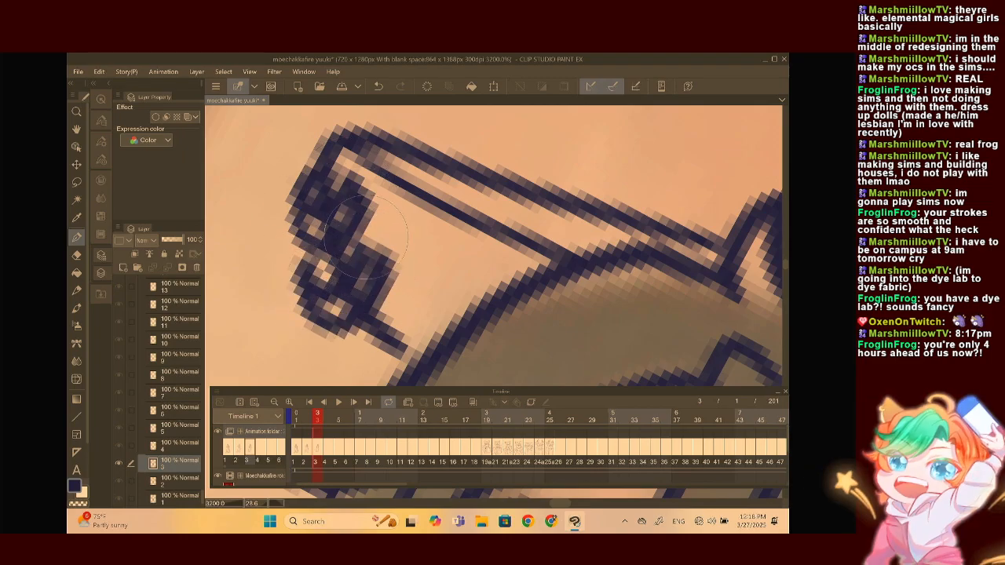
scroll(365, 234, down, 8)
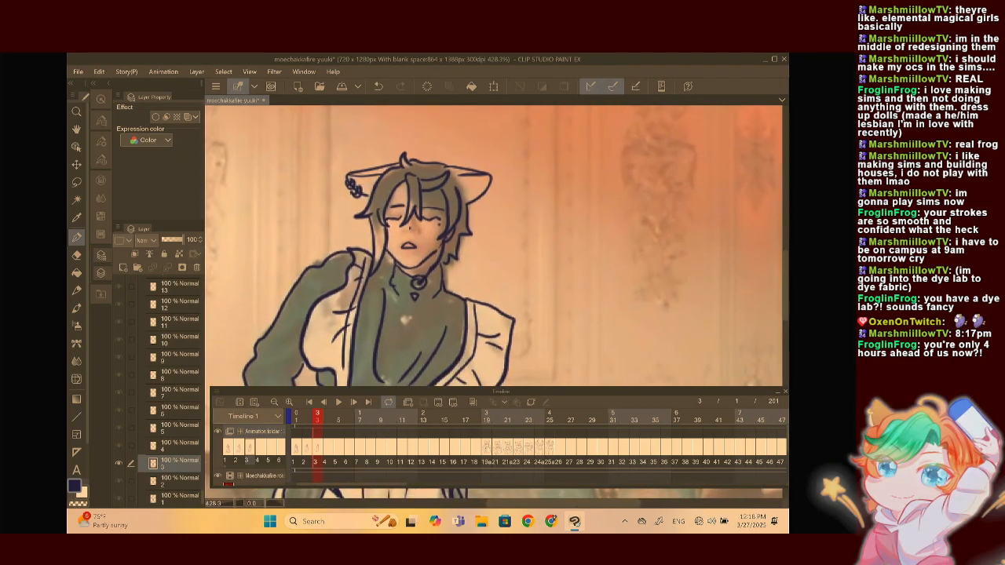
Flip between frames 2, 3 and 4 to compare the finished drawings with the next reference pose
key(Right)
scroll(485, 253, down, 4)
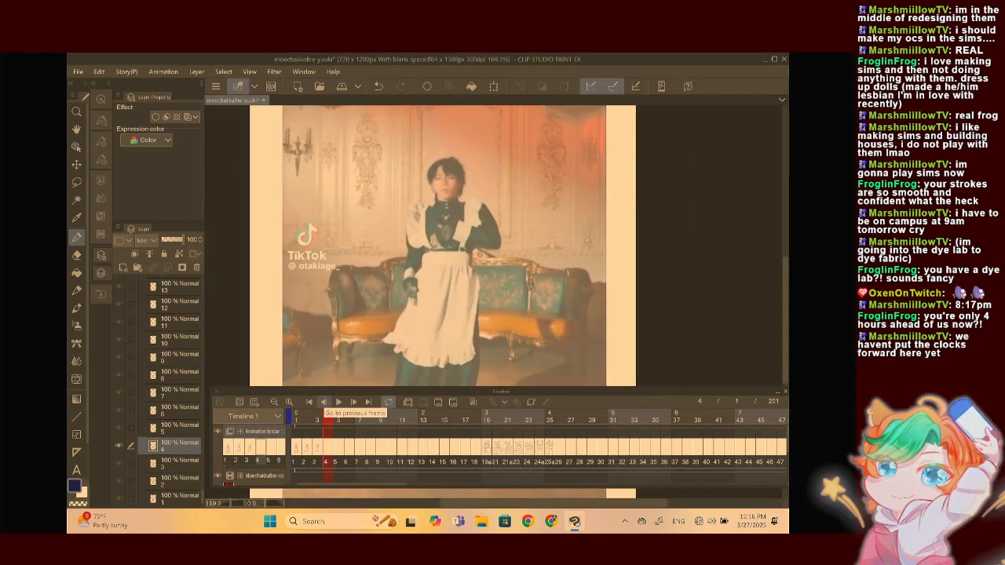
click(324, 402)
click(353, 402)
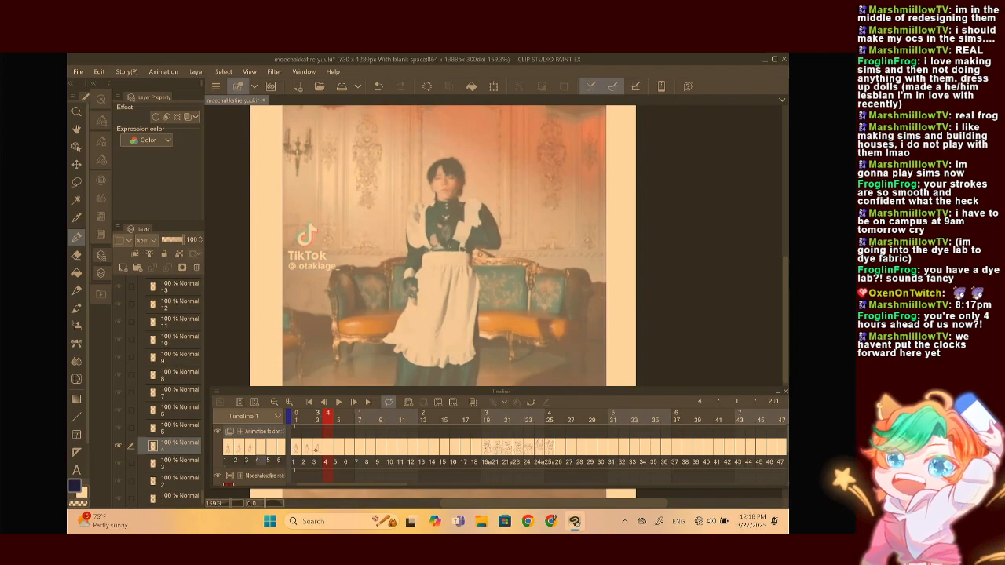
click(318, 449)
click(326, 449)
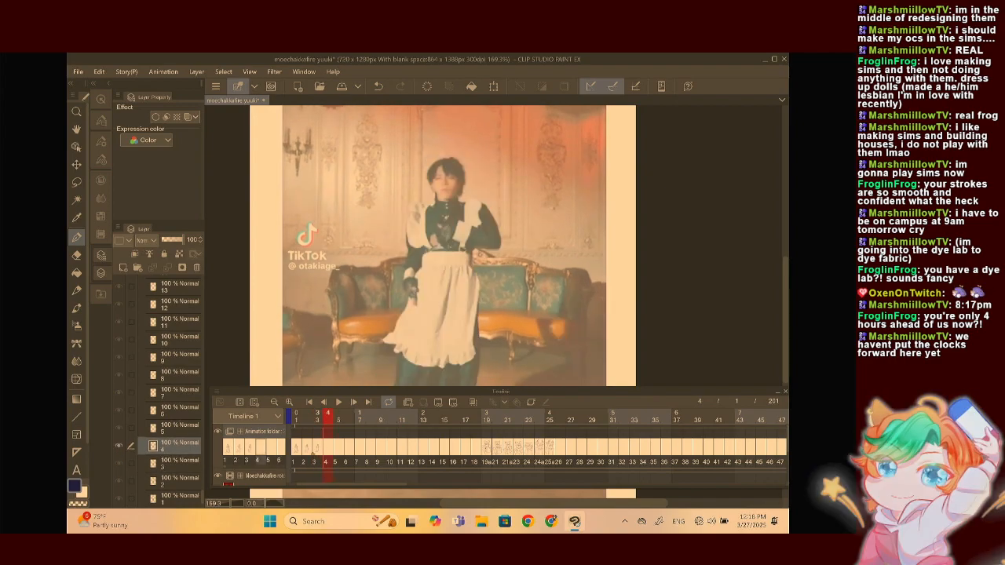
click(318, 448)
click(323, 447)
click(308, 448)
click(321, 448)
click(309, 448)
key(ctrl+alt+0)
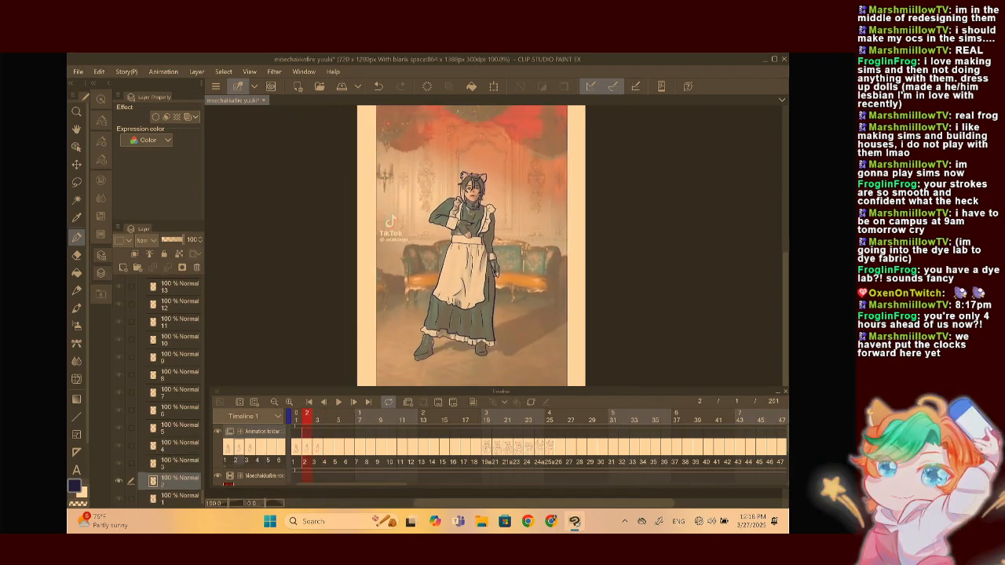
scroll(492, 245, up, 3)
scroll(492, 245, down, 1)
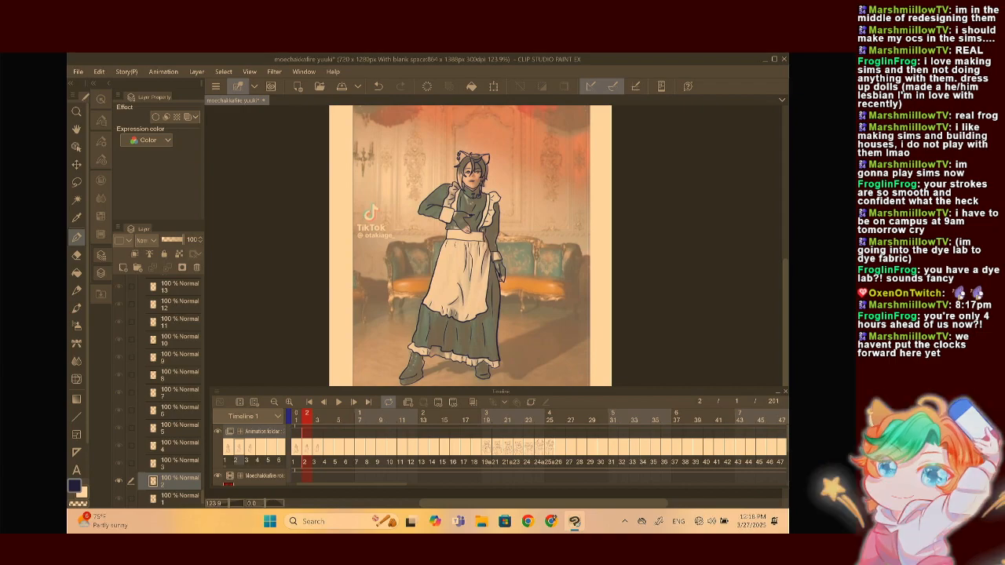
Draw the two closed eyes as short curved lash lines over the reference face in frame 4
click(325, 448)
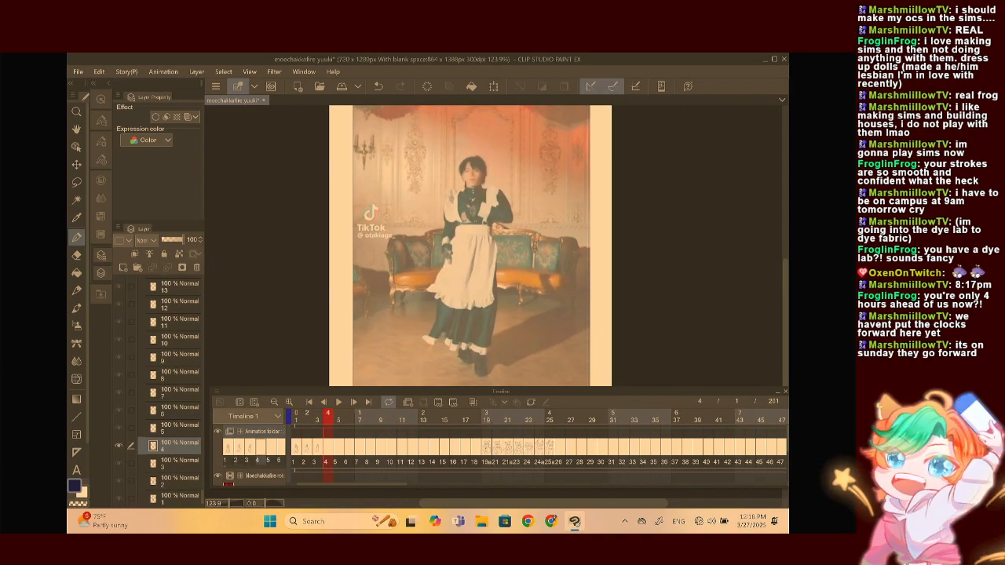
scroll(495, 245, up, 2)
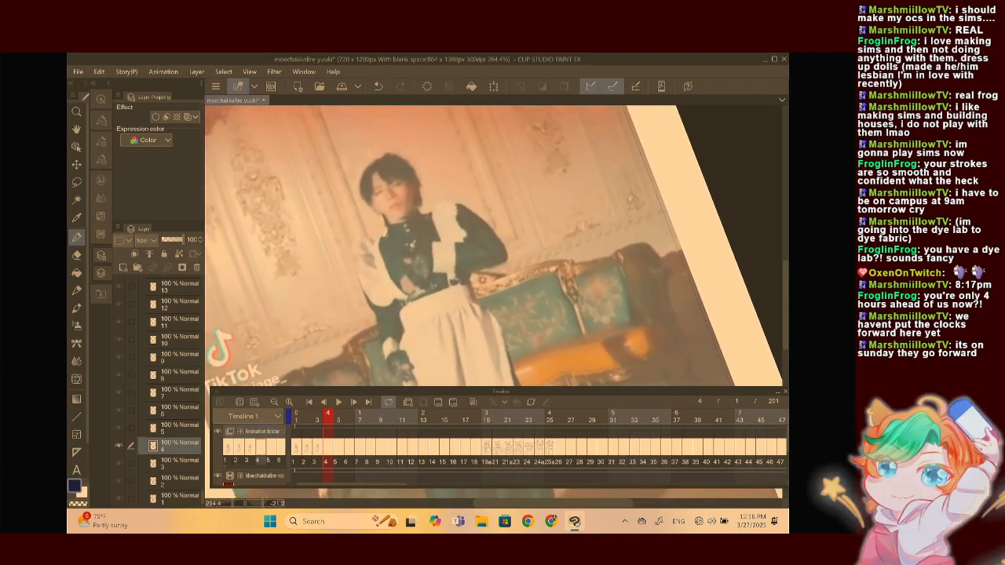
scroll(493, 245, up, 1)
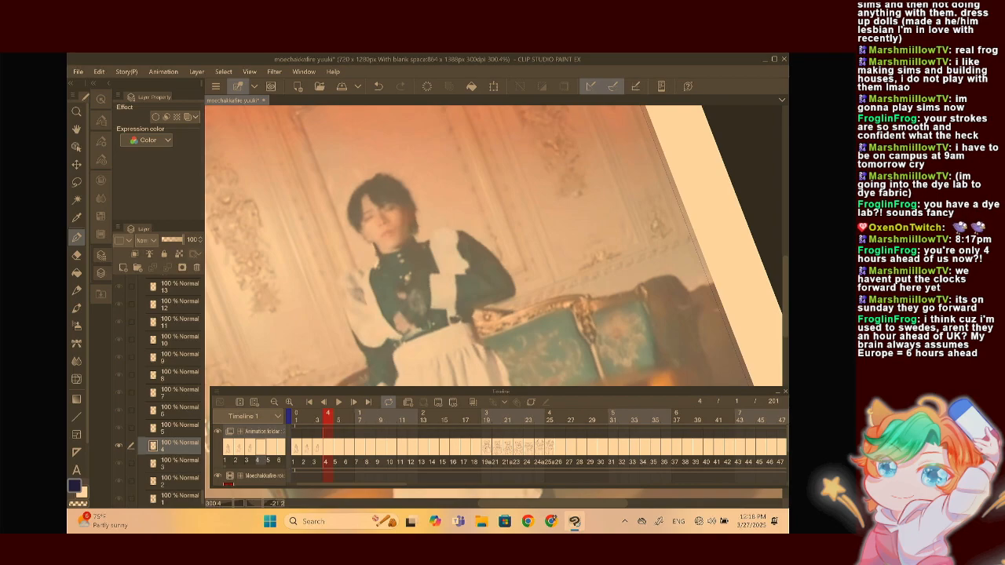
scroll(493, 245, up, 2)
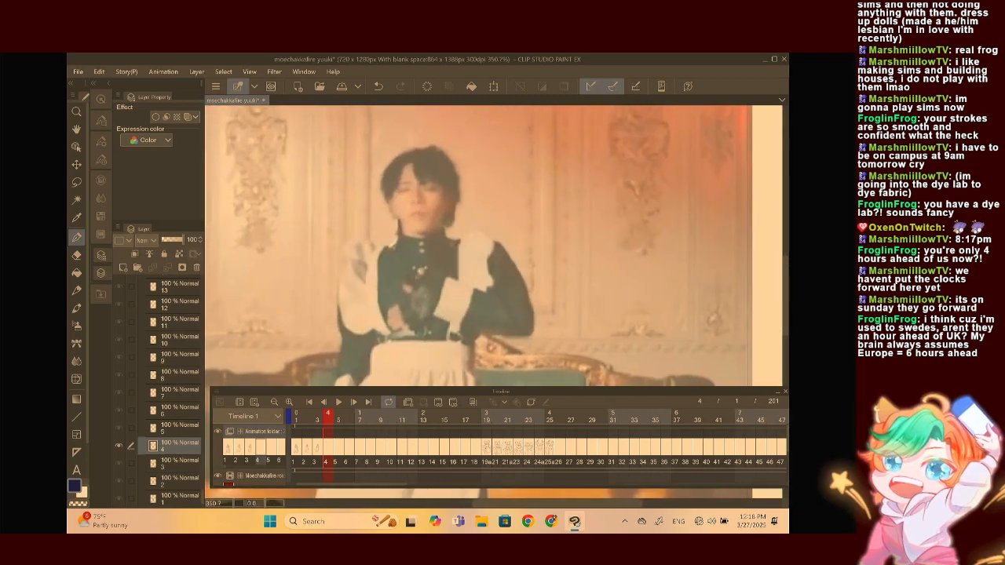
scroll(436, 259, up, 3)
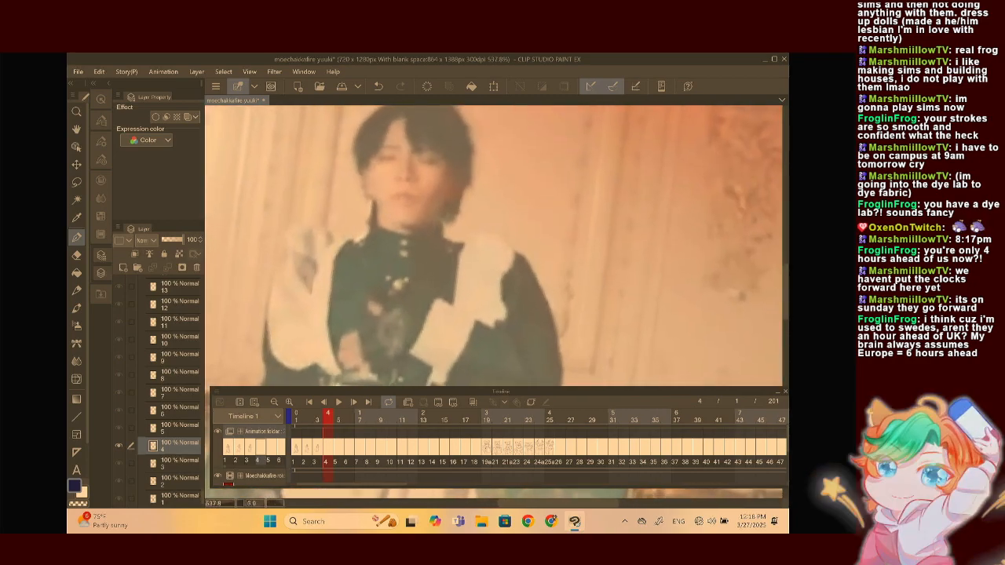
scroll(493, 246, up, 3)
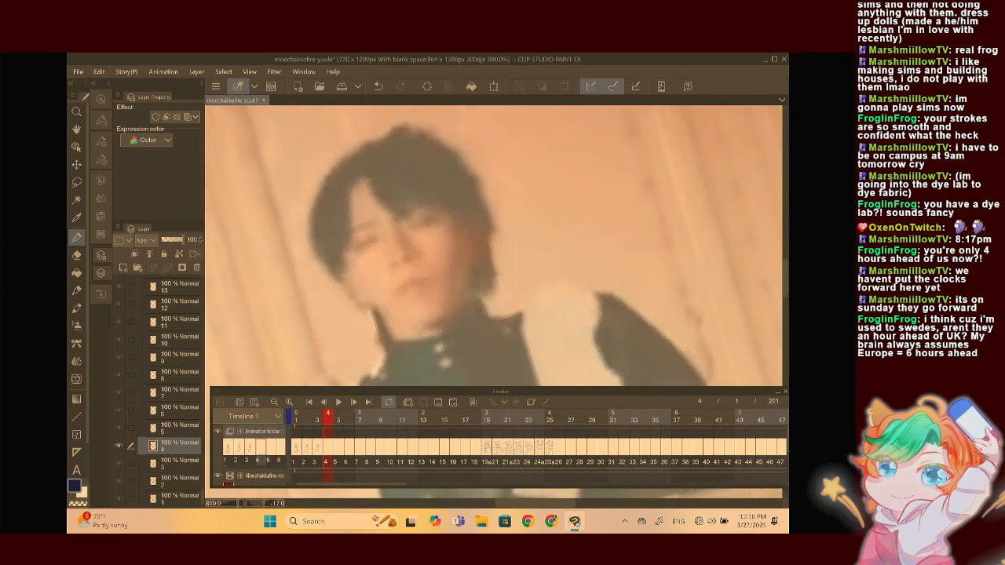
scroll(494, 245, up, 2)
drag(408, 215, 445, 208)
key(ctrl+z)
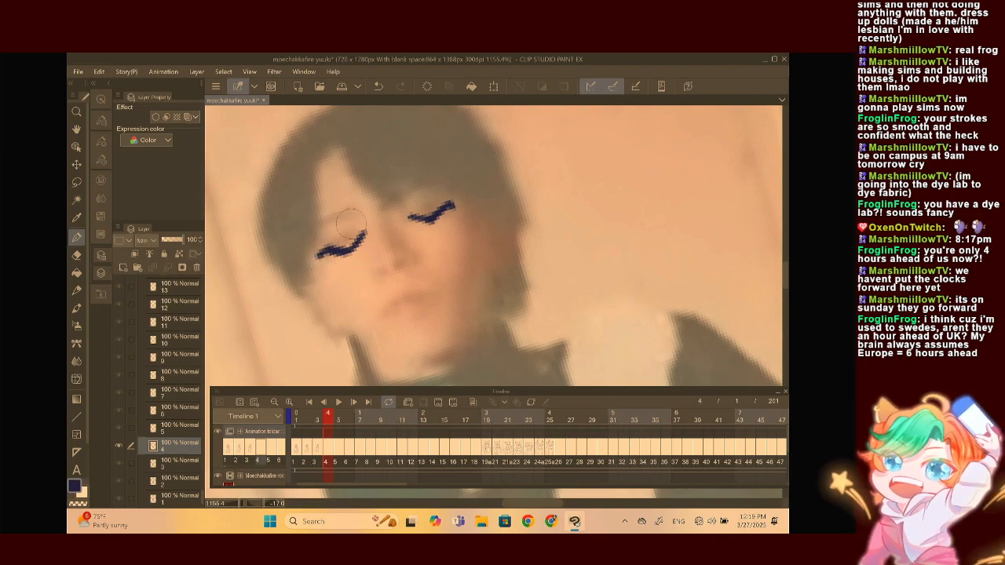
Add a small dot for the nose and a slanted eyebrow stroke above each closed eye
drag(394, 197, 454, 174)
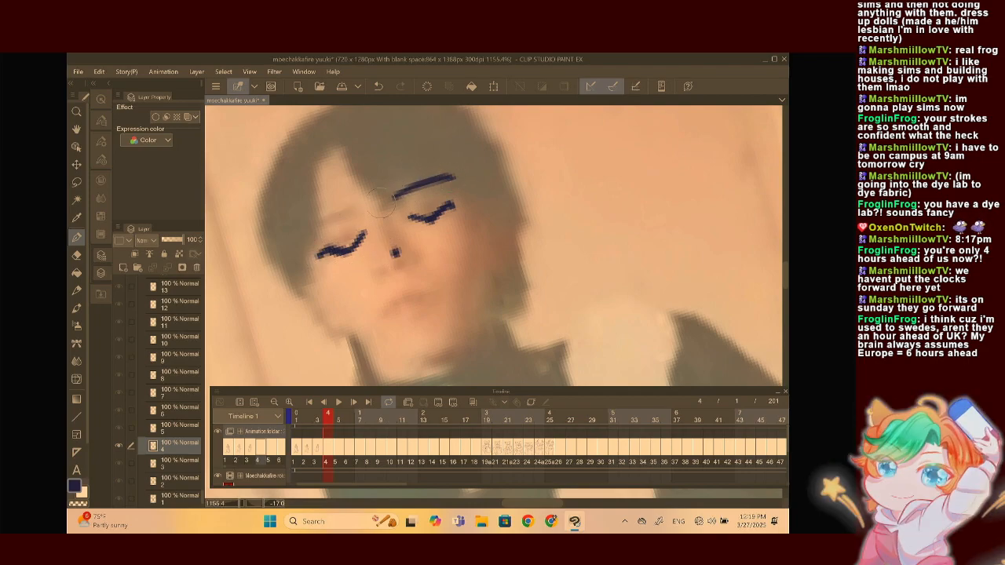
mouse_move(358, 206)
mouse_down()
mouse_move(313, 222)
mouse_move(322, 219)
mouse_up()
key(ctrl+z)
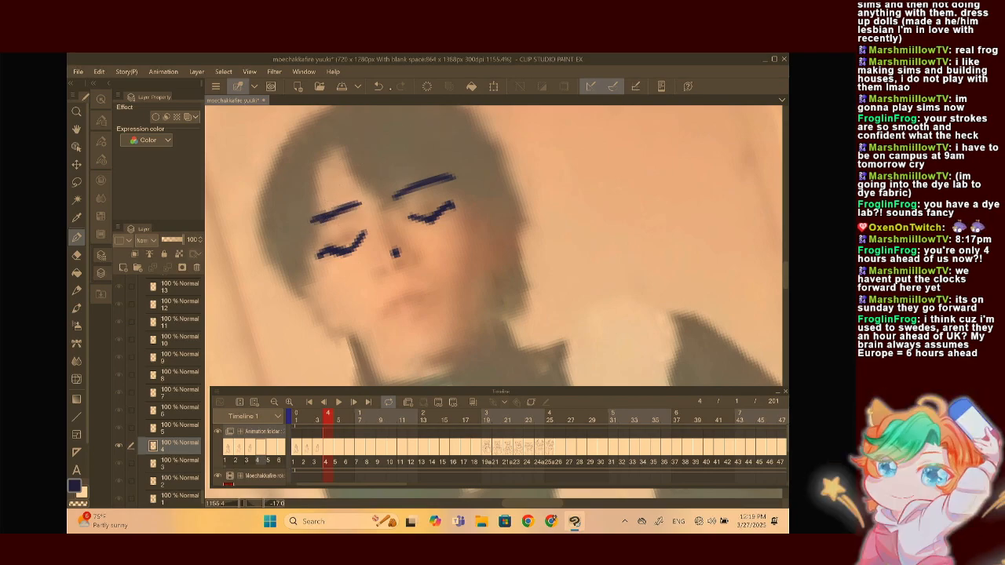
key(ctrl+z)
drag(355, 209, 304, 232)
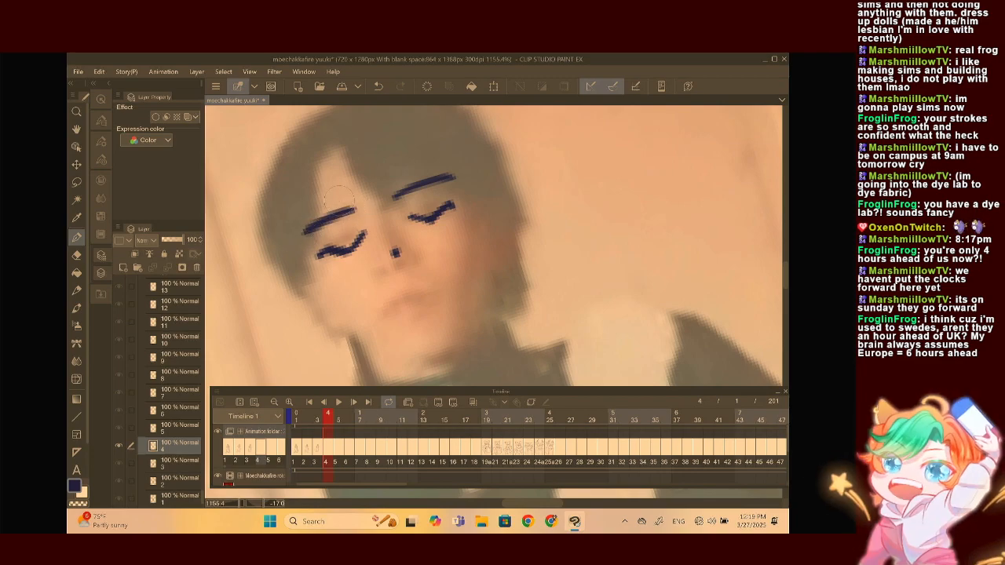
Draw the mouth as a short thick line and dot a beauty mark under the right-hand eye
scroll(339, 199, down, 3)
scroll(495, 245, up, 5)
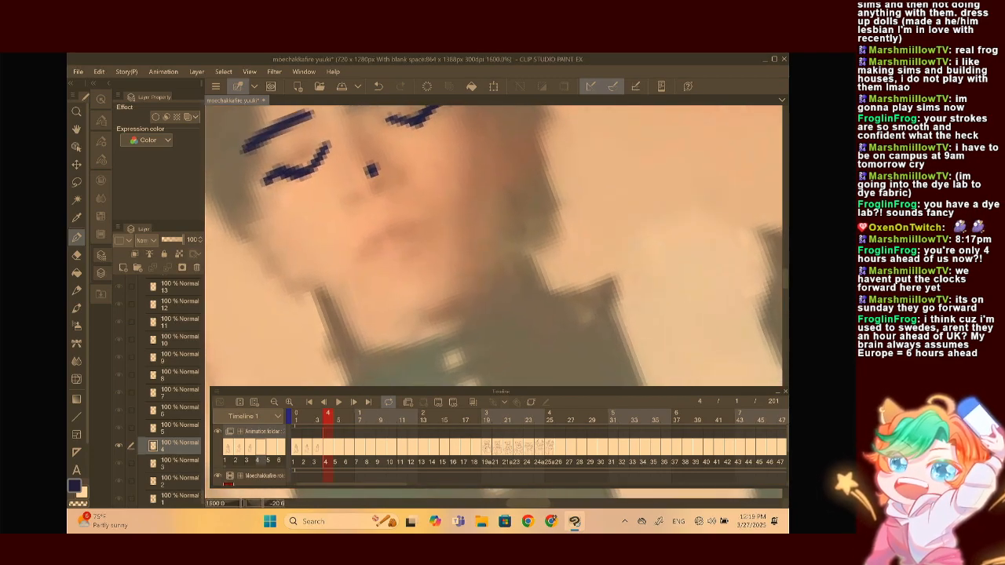
mouse_move(377, 237)
mouse_down()
mouse_move(435, 222)
mouse_move(385, 245)
mouse_up()
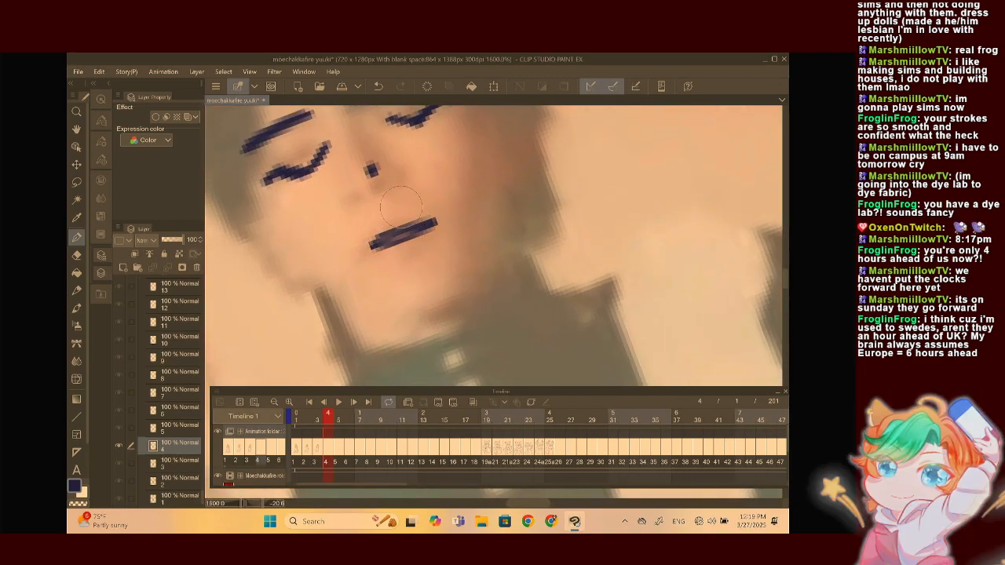
scroll(401, 207, down, 2)
scroll(401, 207, up, 2)
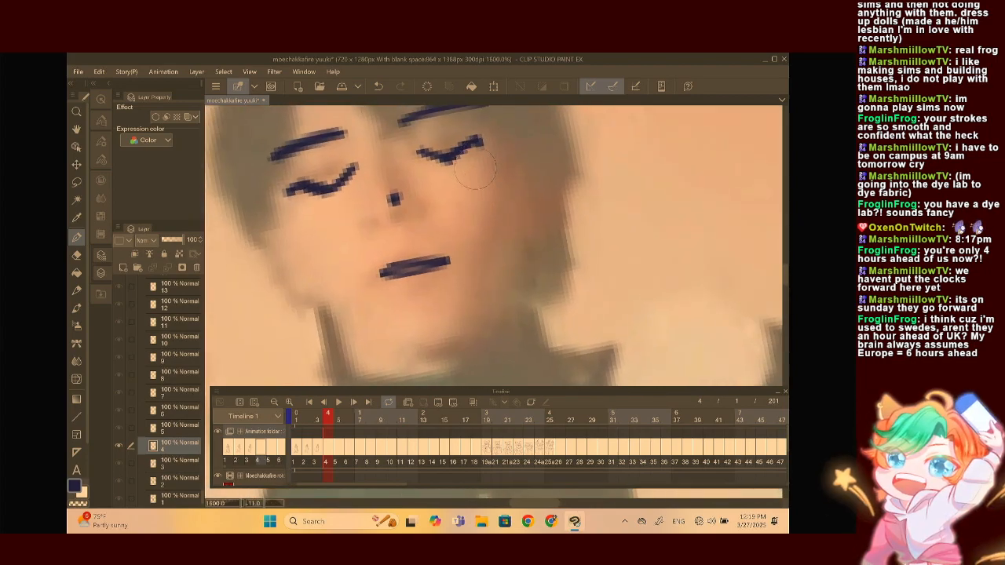
scroll(481, 156, down, 4)
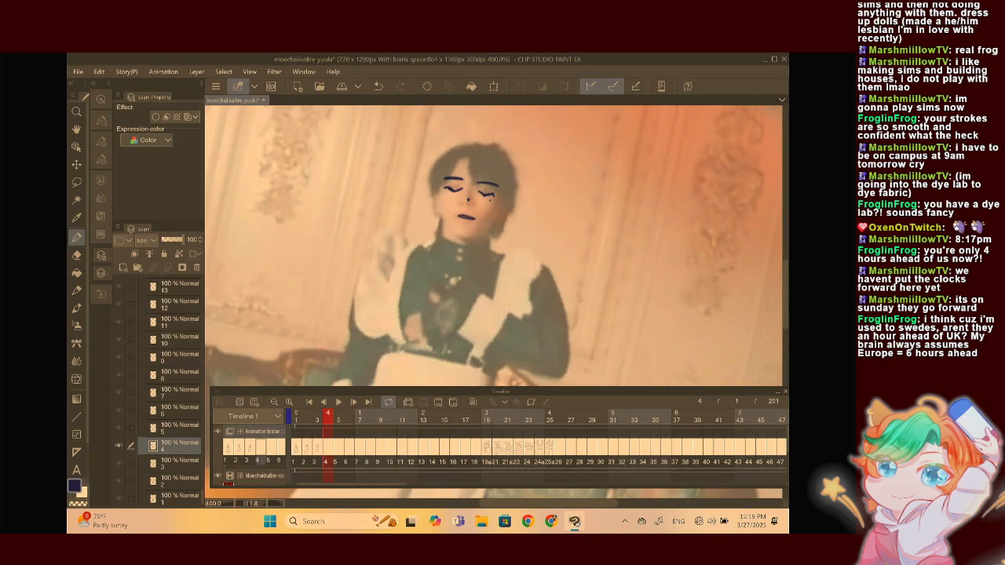
scroll(491, 183, up, 4)
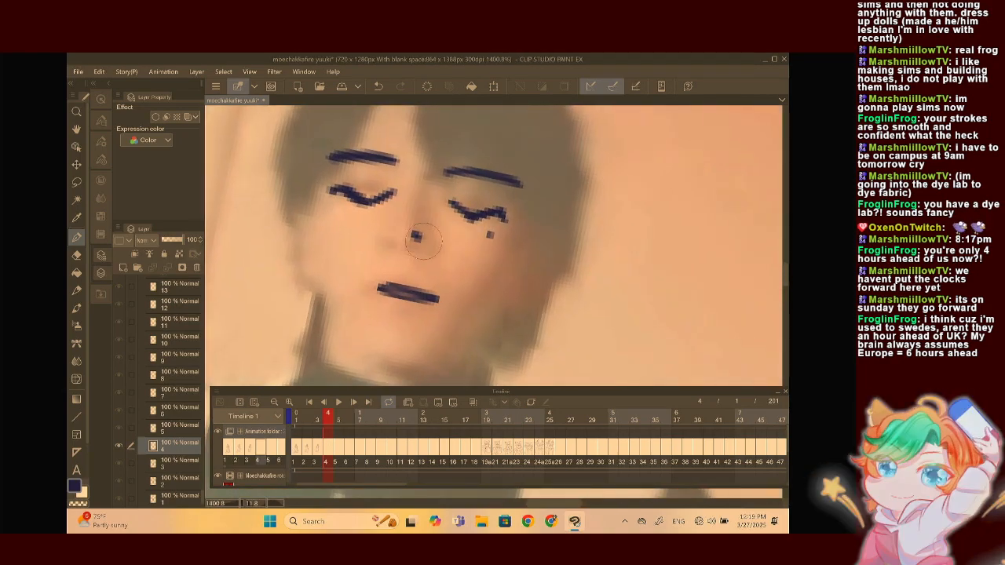
scroll(426, 236, down, 2)
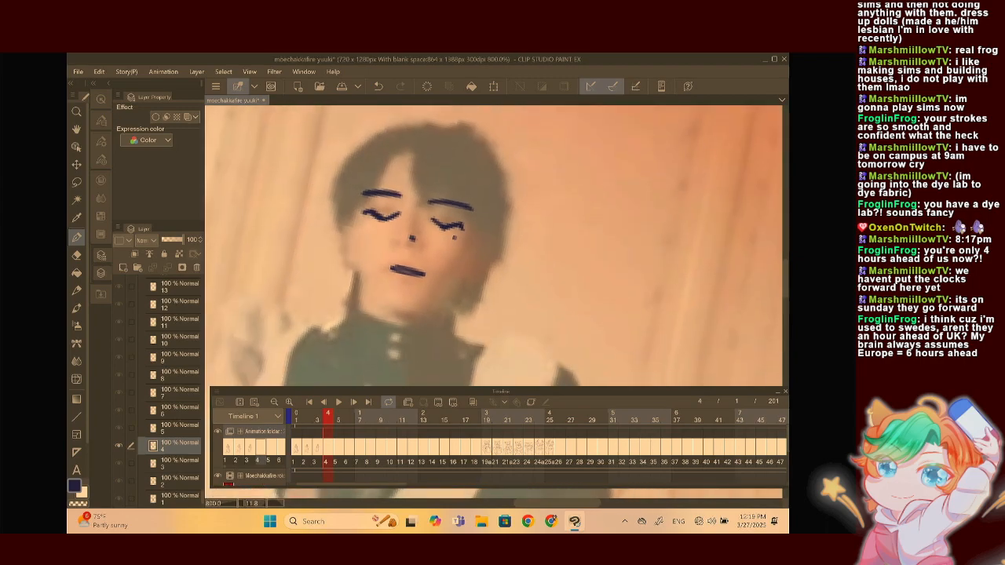
Draw the pointed bangs between the eyes and the curved hair strands framing both sides of the face
mouse_move(421, 140)
mouse_down()
mouse_move(385, 234)
mouse_move(426, 187)
mouse_move(418, 224)
mouse_move(437, 150)
mouse_up()
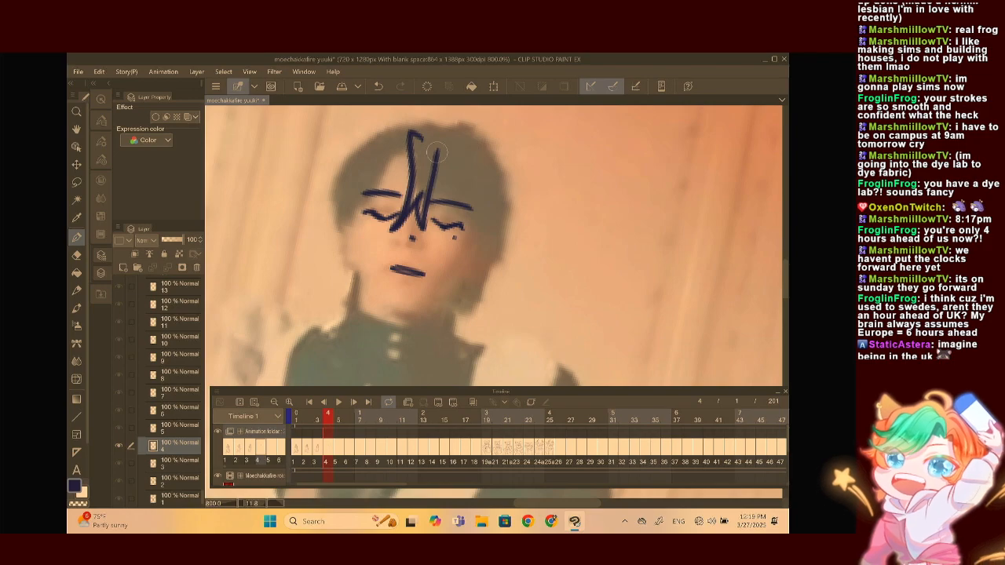
key(ctrl+z)
mouse_move(500, 140)
mouse_down()
mouse_move(443, 163)
mouse_move(481, 210)
mouse_move(452, 262)
mouse_up()
drag(499, 201, 482, 245)
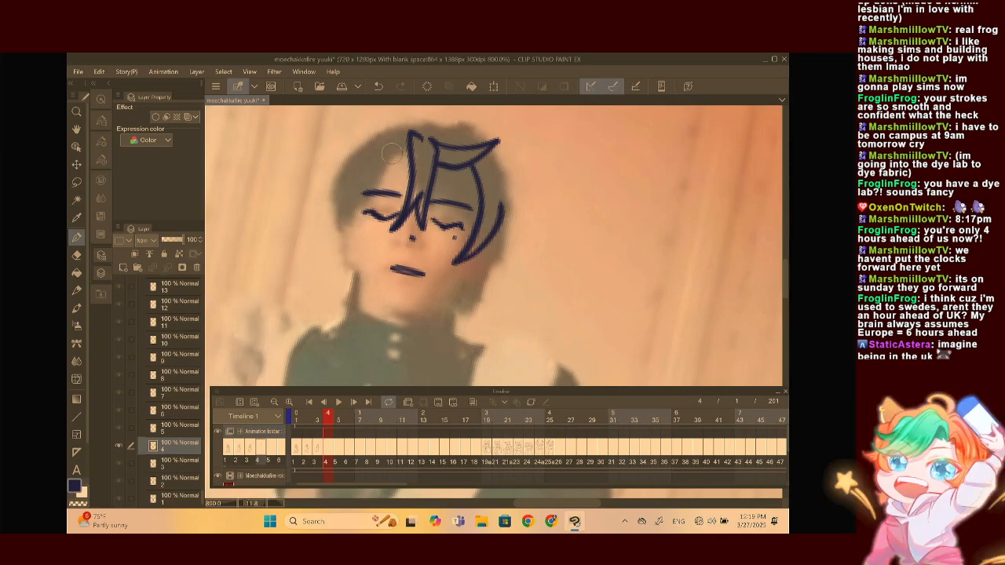
mouse_move(394, 156)
mouse_down()
mouse_move(369, 239)
mouse_move(387, 284)
mouse_up()
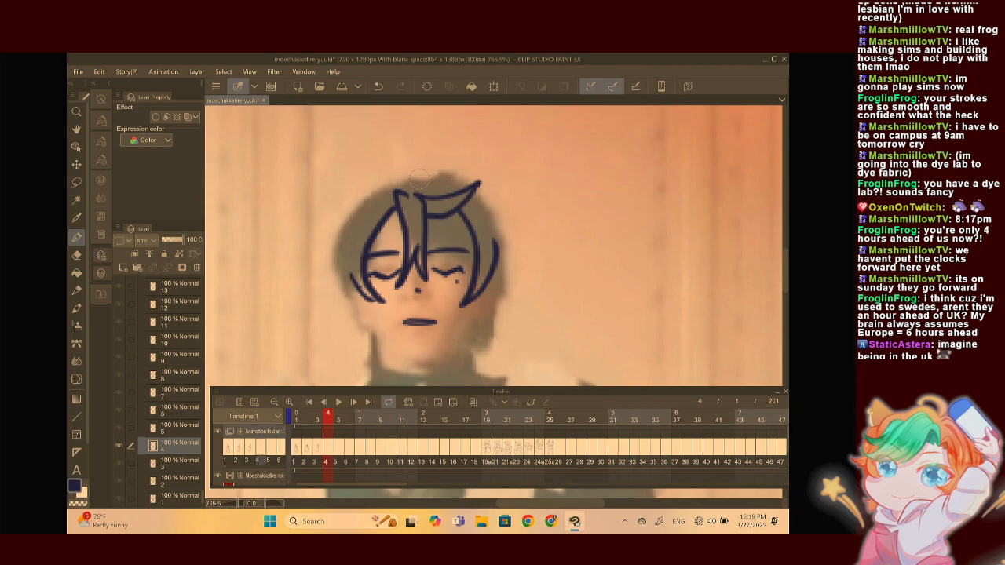
Outline the crown with its small top tuft, the left-hand hair flick and the long pointed side lock
mouse_move(408, 157)
mouse_down()
mouse_move(332, 232)
mouse_move(345, 251)
mouse_move(365, 166)
mouse_move(335, 197)
mouse_move(324, 318)
mouse_up()
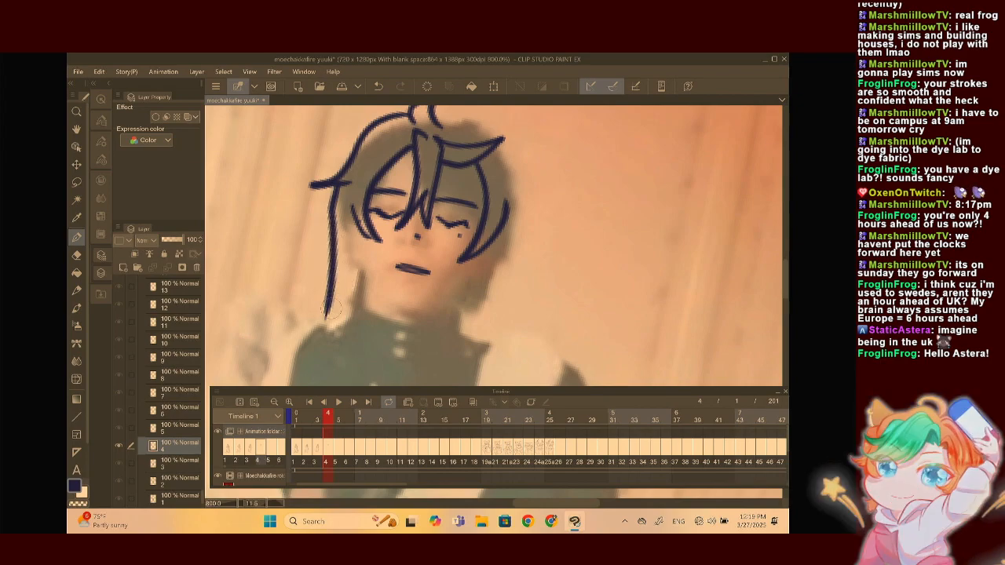
click(378, 85)
mouse_move(342, 185)
mouse_down()
mouse_move(329, 229)
mouse_move(336, 282)
mouse_up()
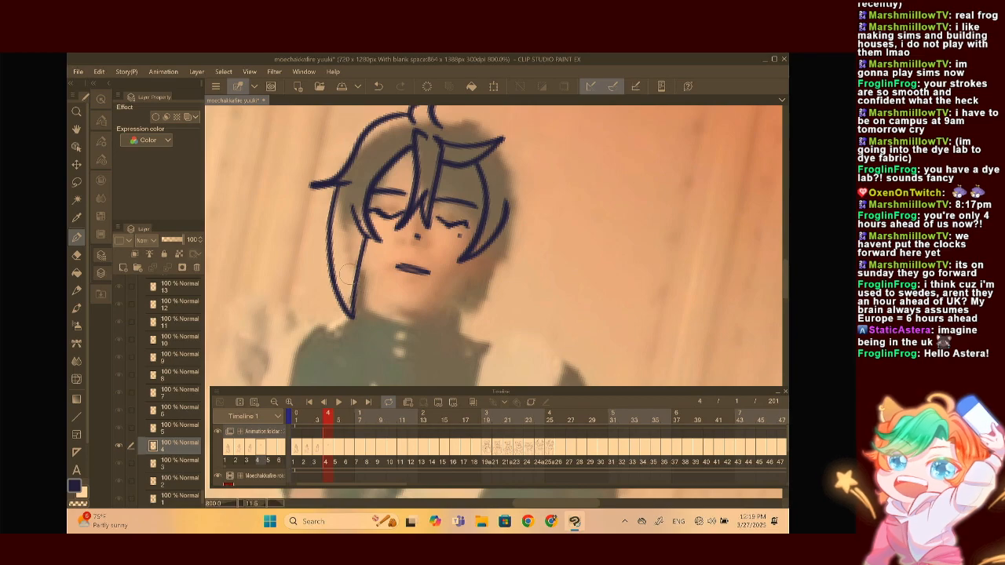
click(377, 85)
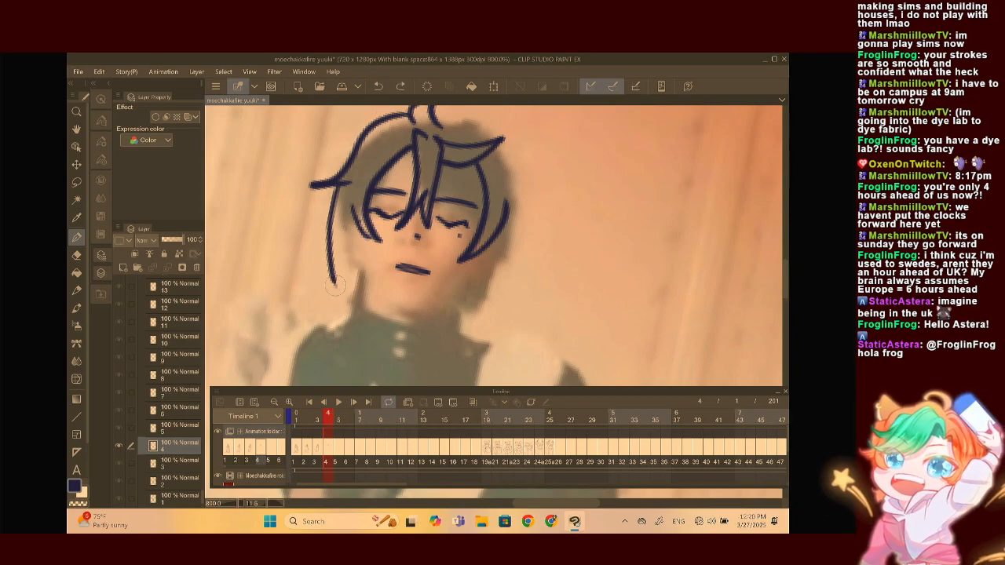
drag(351, 318, 369, 222)
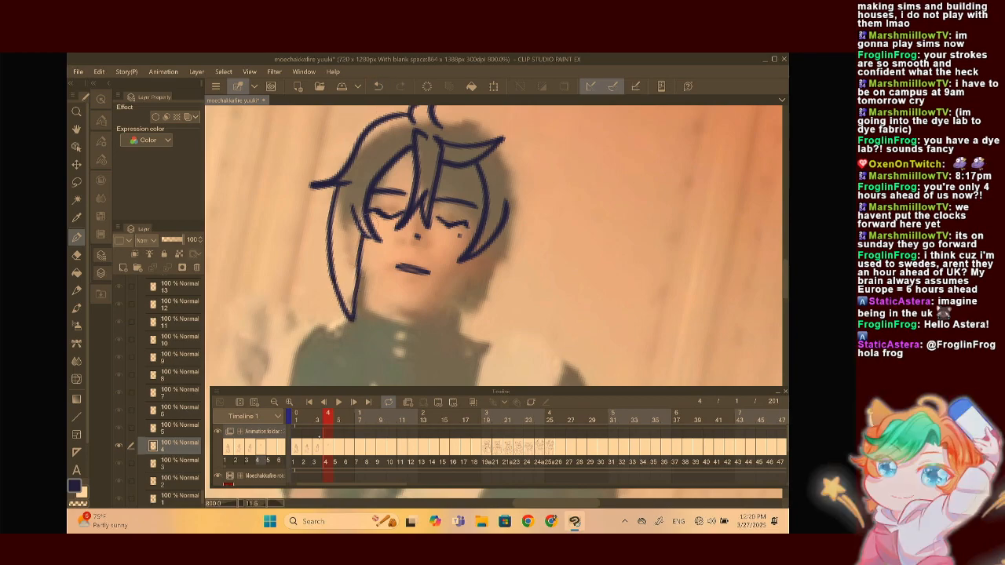
Flip between frames 3 and 4 to compare the new head drawing with the previous one
click(321, 446)
click(324, 448)
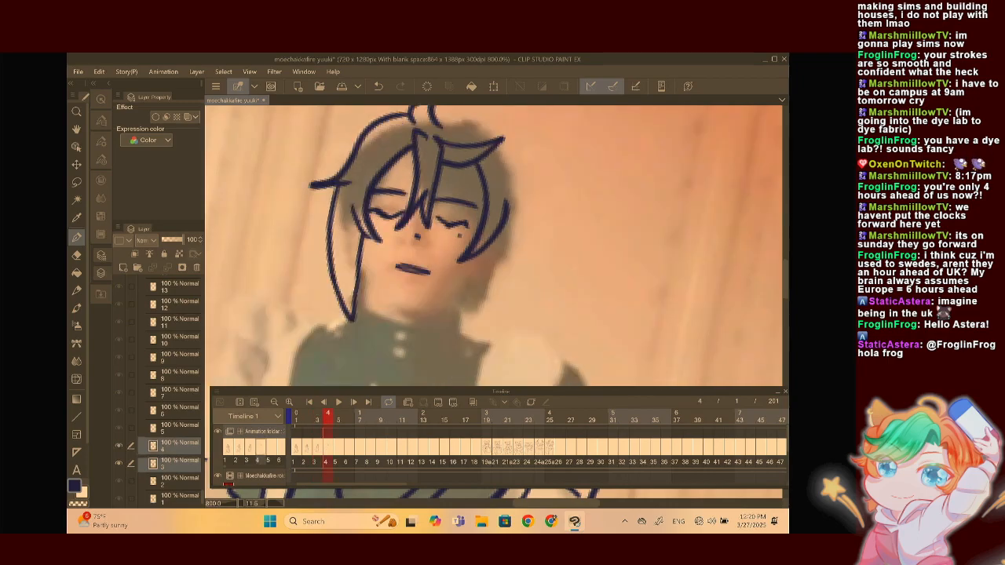
scroll(454, 219, down, 7)
click(323, 402)
click(353, 402)
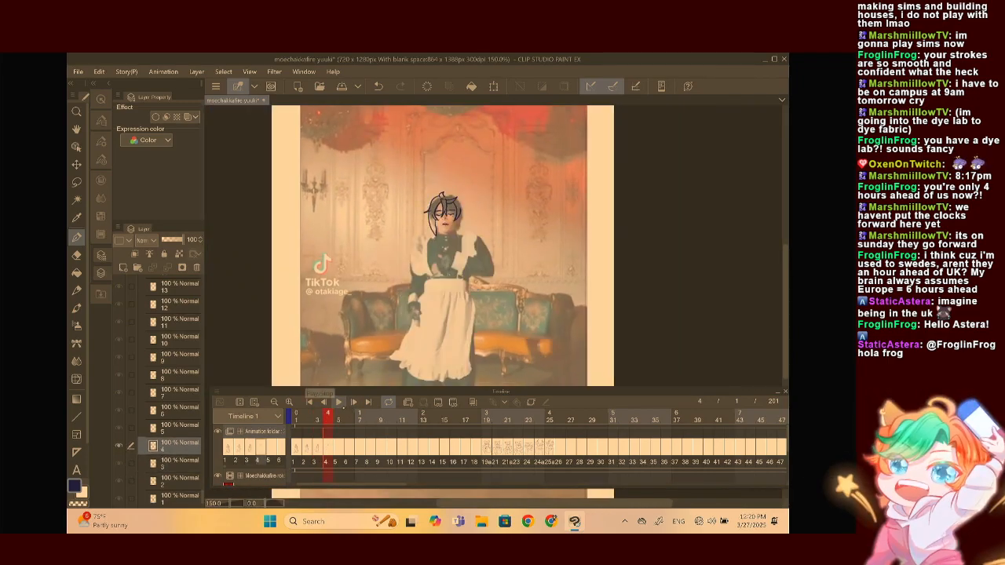
scroll(410, 282, up, 3)
scroll(518, 126, up, 4)
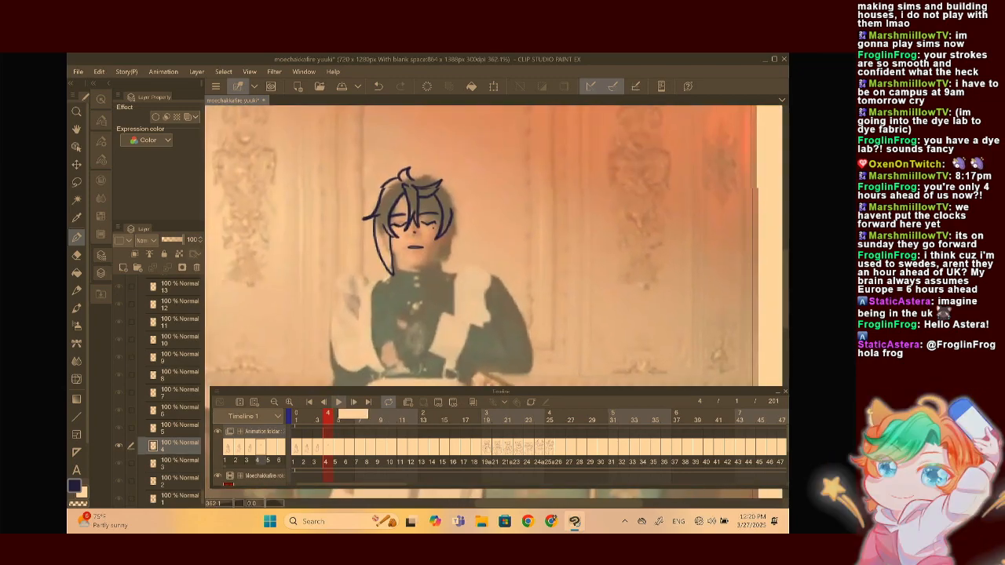
Redraw the long left-hand side lock so that its tip curves inward over the collar
key(ctrl+z)
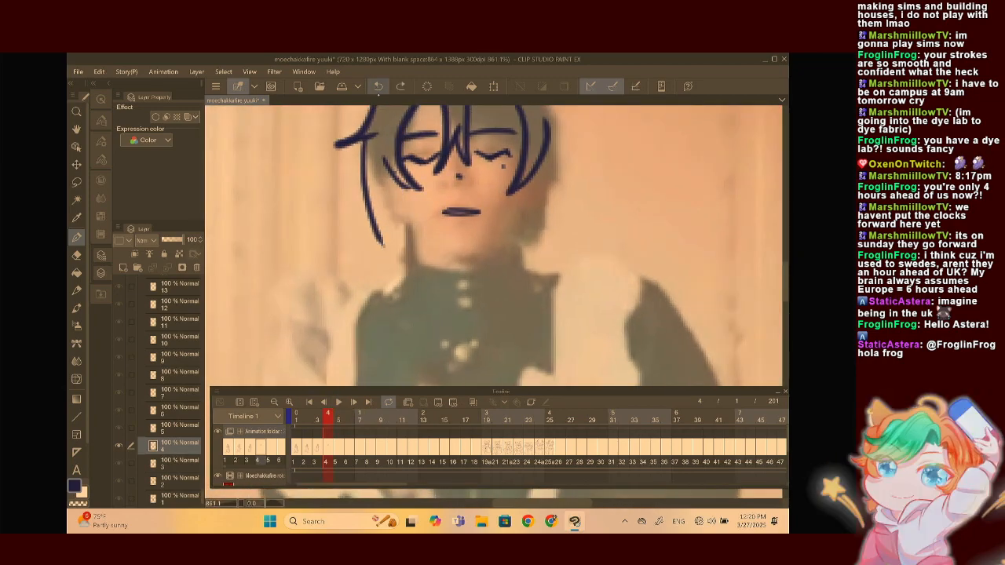
drag(377, 234, 421, 295)
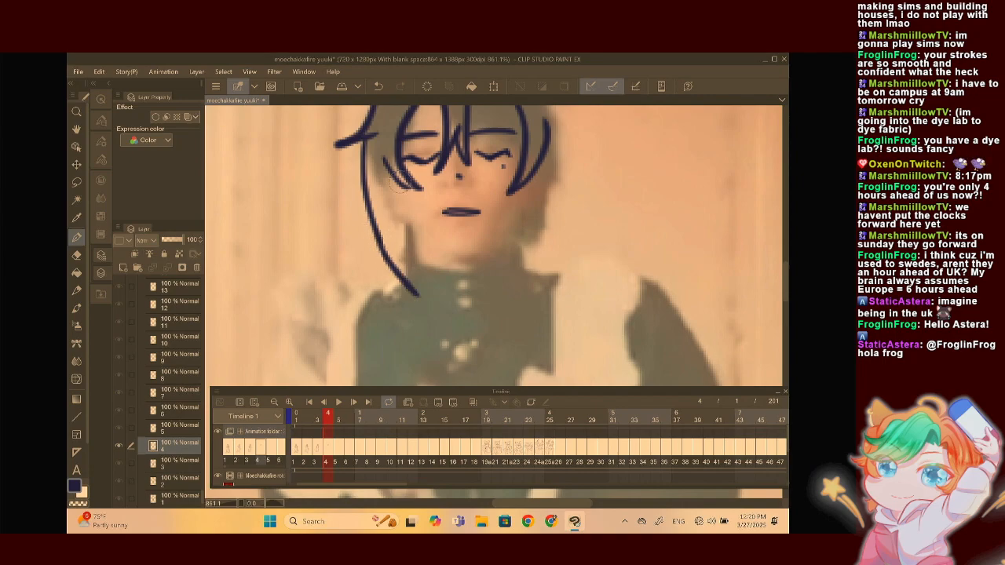
drag(399, 193, 409, 266)
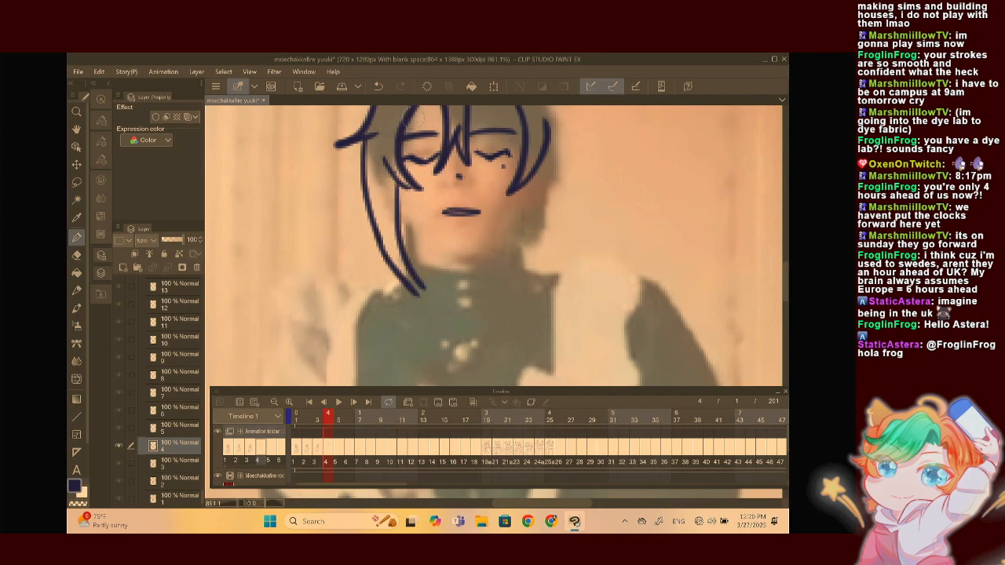
key(ctrl+z)
drag(392, 186, 397, 232)
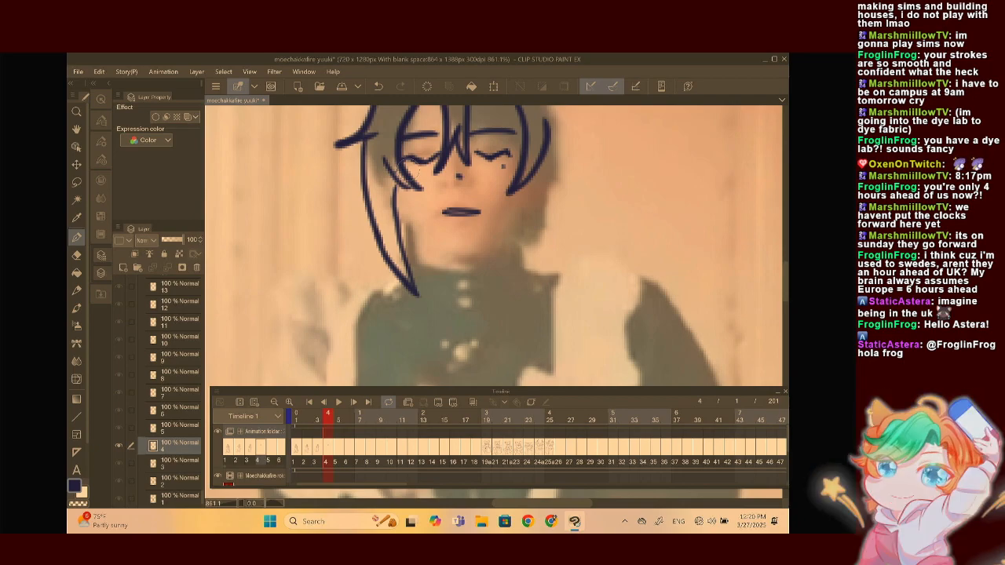
Draw the left-hand jawline curving from the side lock down to the chin
scroll(517, 211, down, 3)
scroll(493, 245, up, 1)
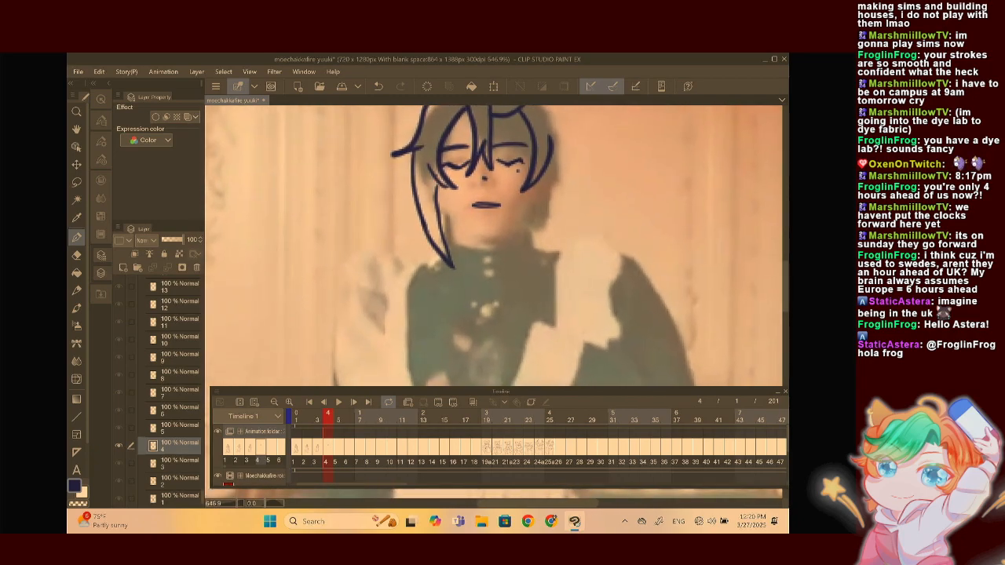
scroll(573, 188, up, 5)
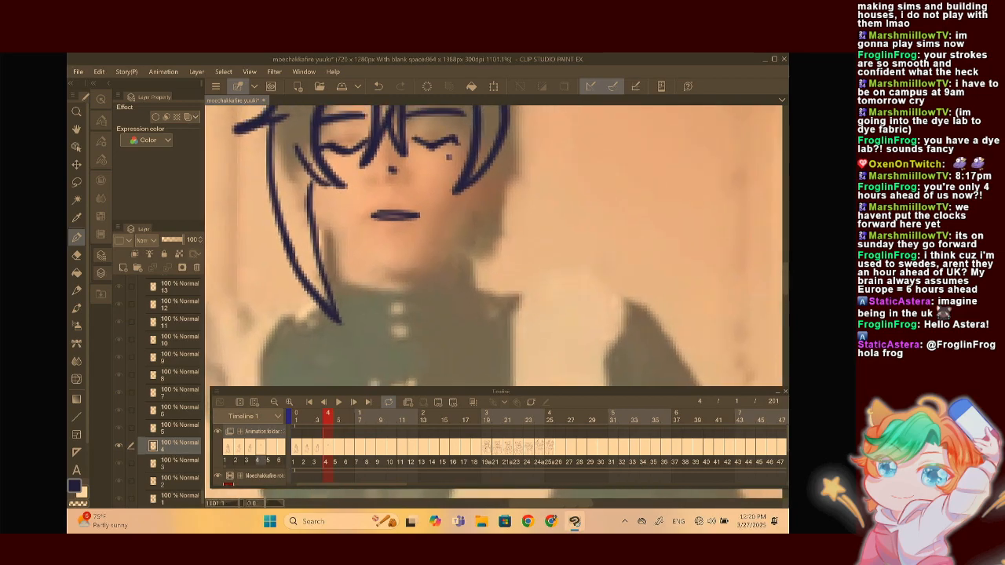
scroll(493, 244, down, 1)
drag(326, 201, 375, 266)
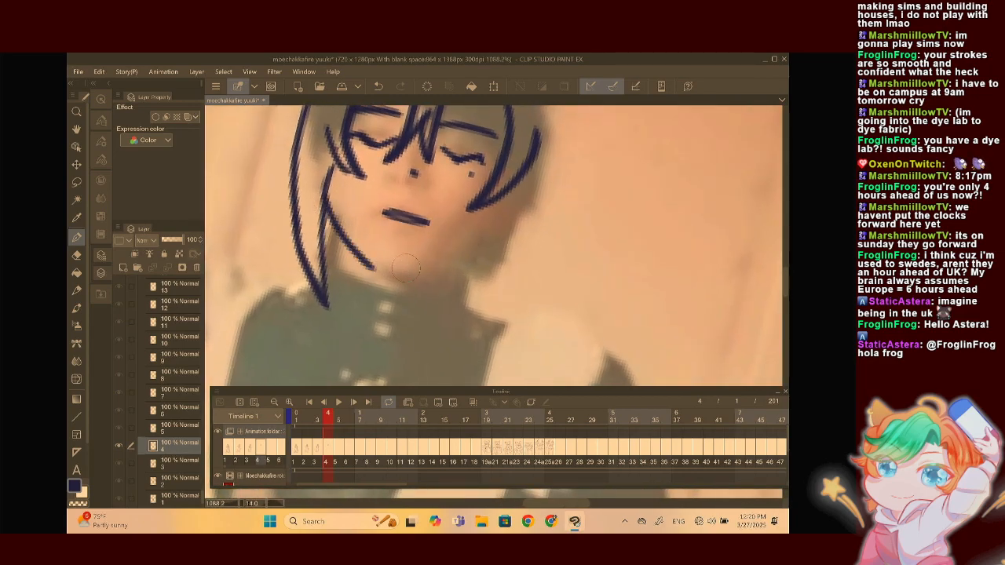
click(378, 85)
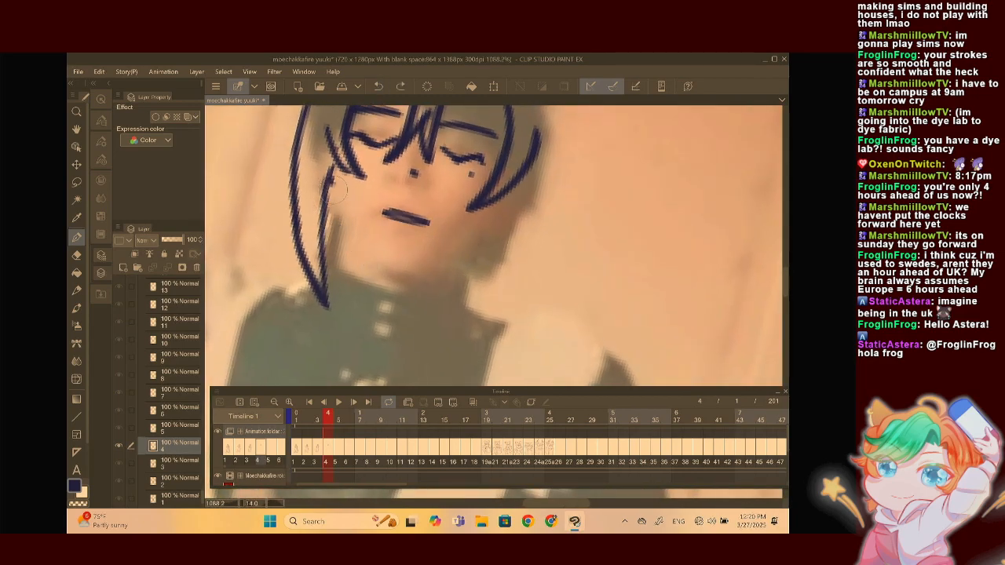
mouse_move(327, 179)
mouse_down()
mouse_move(360, 249)
mouse_move(396, 265)
mouse_up()
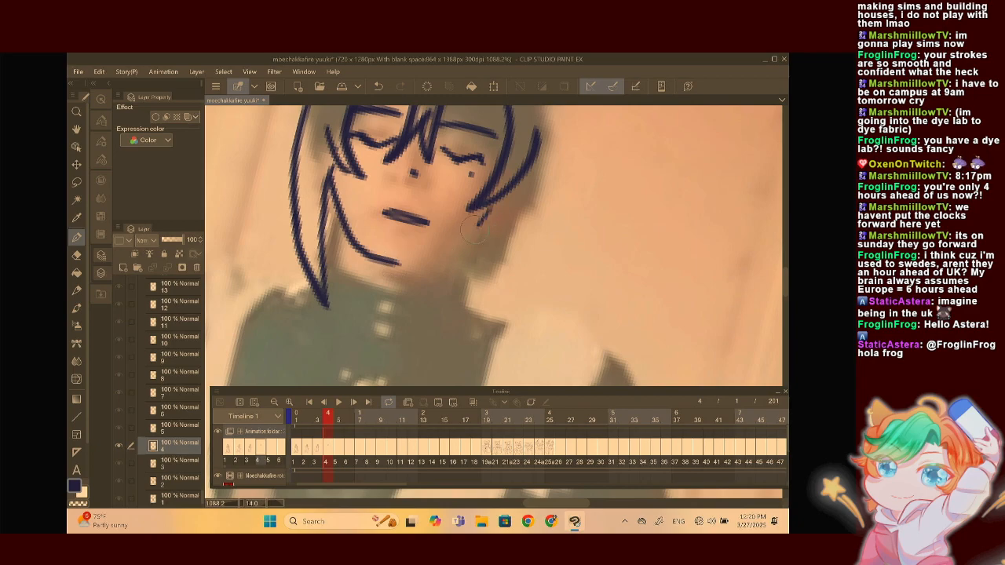
click(378, 87)
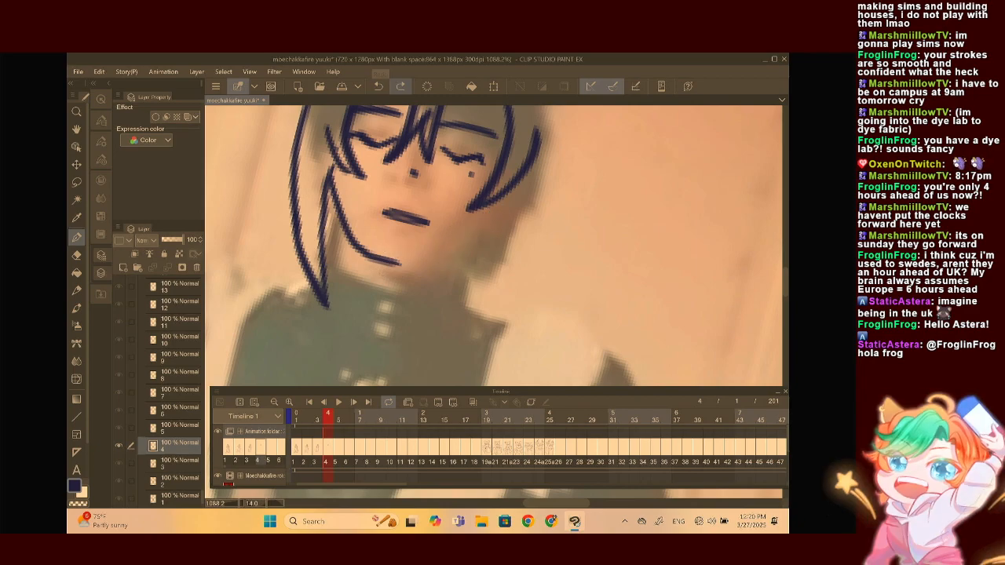
Complete the chin and right-hand jawline up to the hair, and add the small human ear beside the right-hand strand
scroll(409, 236, up, 2)
mouse_move(342, 271)
mouse_down()
mouse_move(388, 264)
mouse_move(378, 261)
mouse_move(438, 186)
mouse_up()
click(379, 86)
mouse_move(377, 263)
mouse_down()
mouse_move(439, 154)
mouse_move(423, 208)
mouse_up()
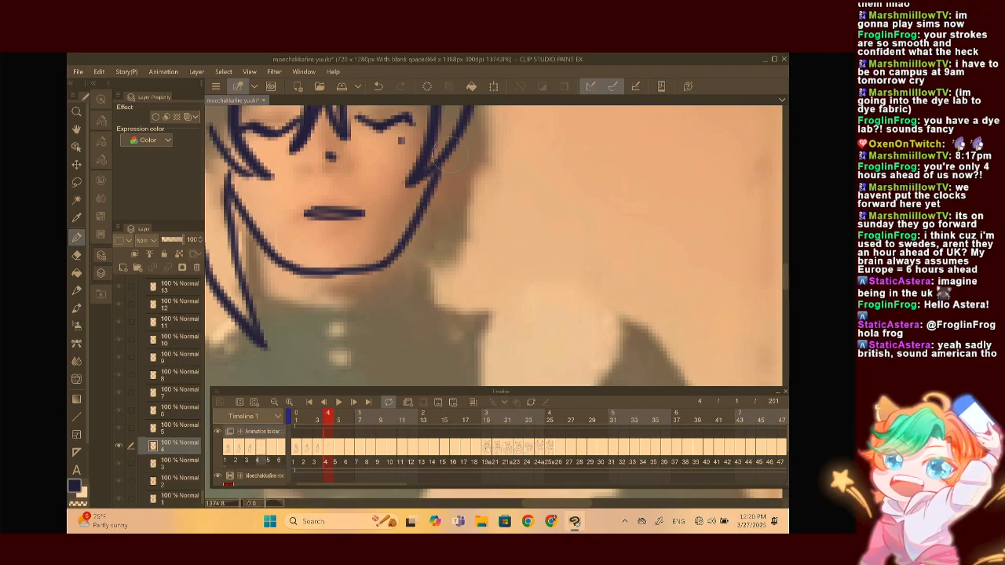
scroll(441, 180, down, 5)
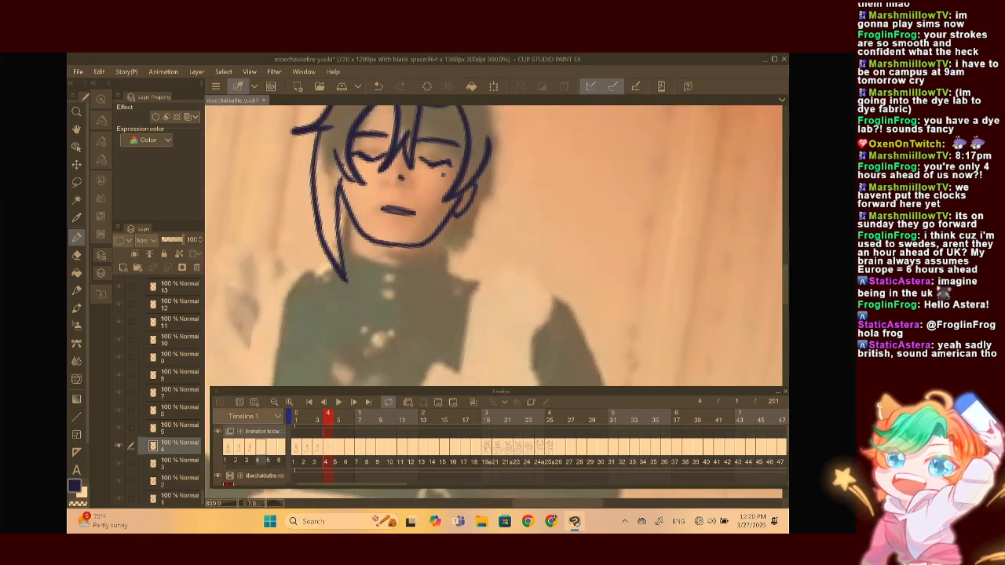
Draw the upper edge of the collar as a curved line just beneath the jaw
scroll(442, 181, up, 3)
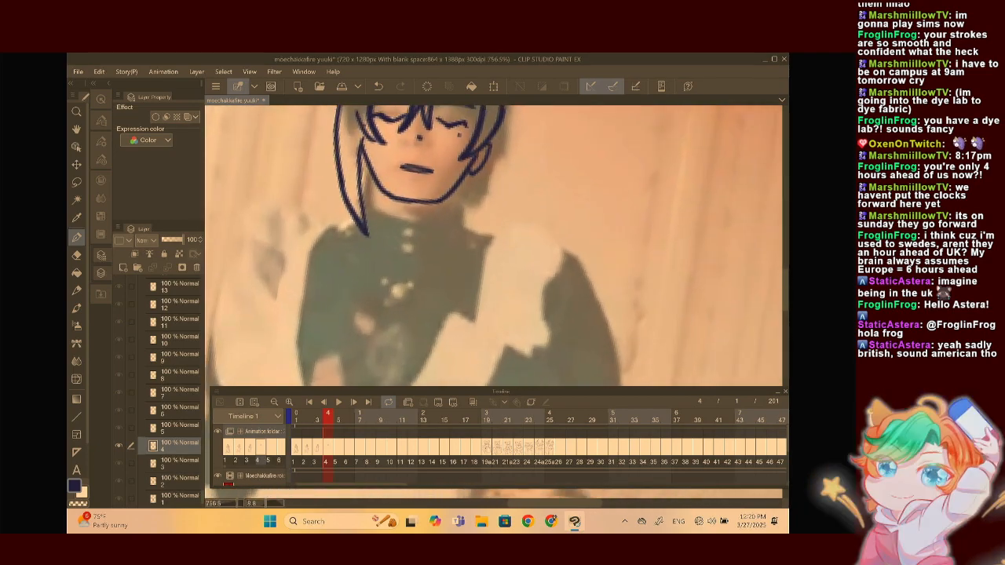
scroll(425, 198, up, 3)
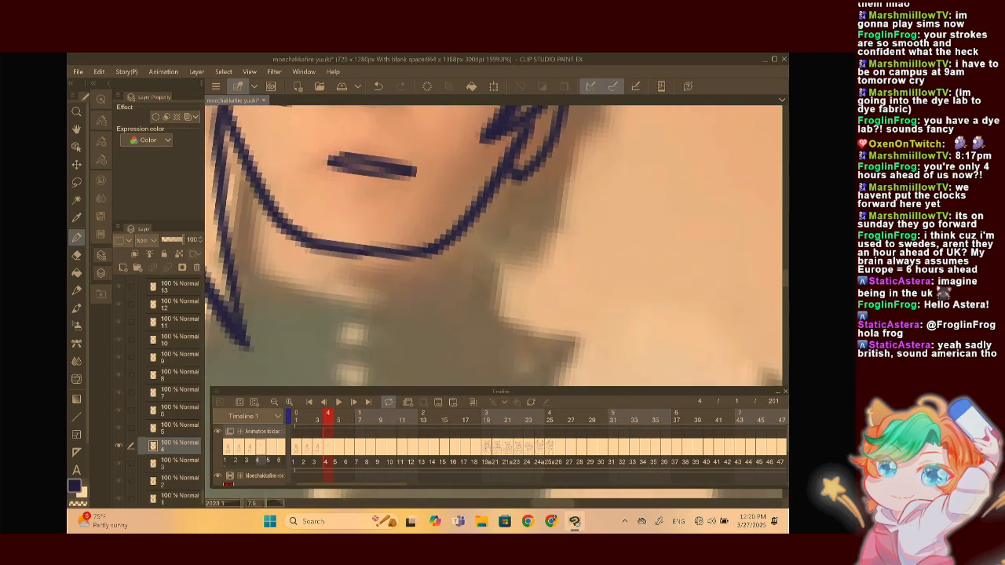
mouse_move(287, 189)
mouse_down()
mouse_move(299, 250)
mouse_move(372, 272)
mouse_move(424, 278)
mouse_move(469, 223)
mouse_up()
key(ctrl+z)
mouse_move(287, 191)
mouse_down()
mouse_move(293, 229)
mouse_move(412, 274)
mouse_move(475, 212)
mouse_up()
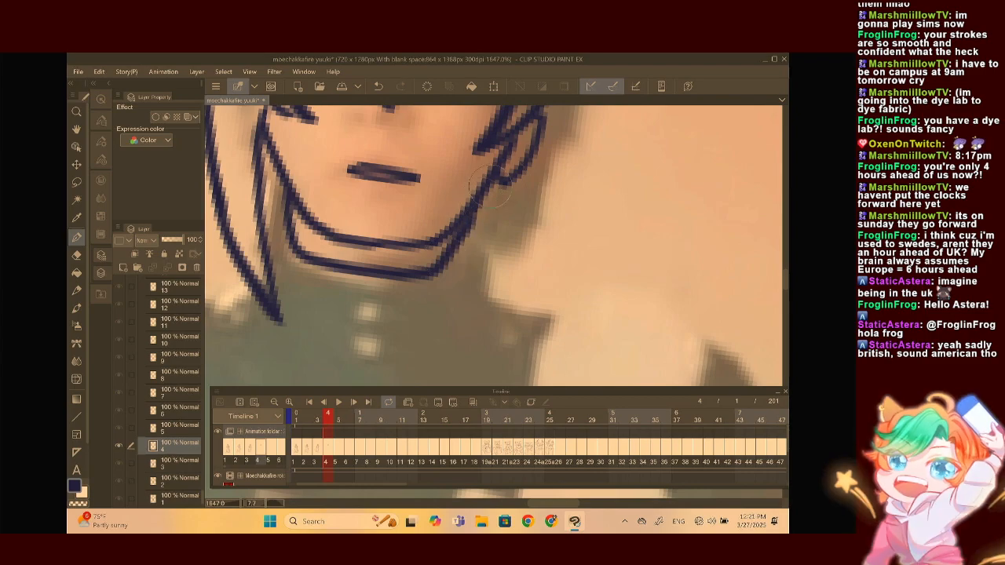
scroll(424, 223, down, 4)
Outline the two small collar buttons, one above the other, below the chin
scroll(424, 223, up, 4)
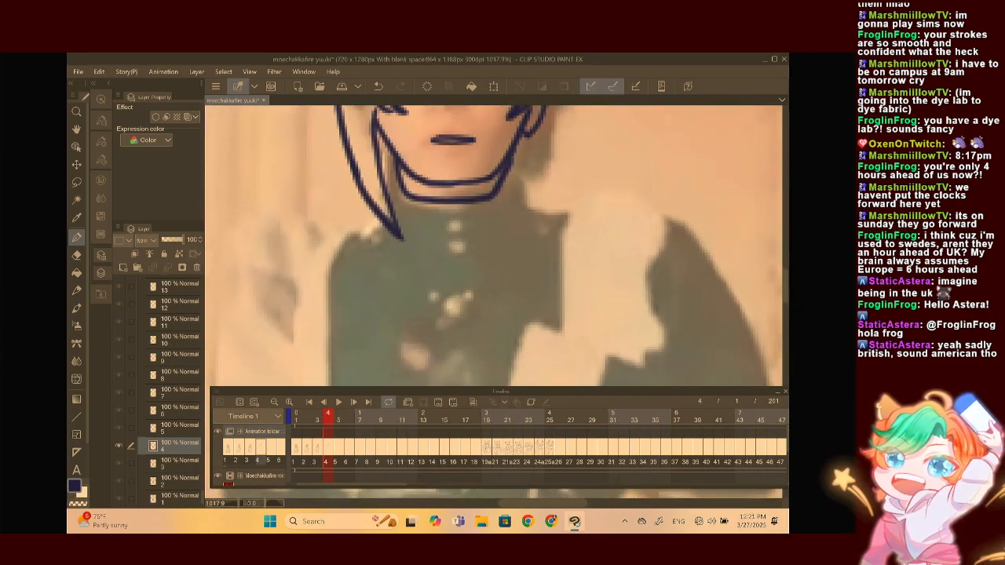
drag(422, 223, 437, 239)
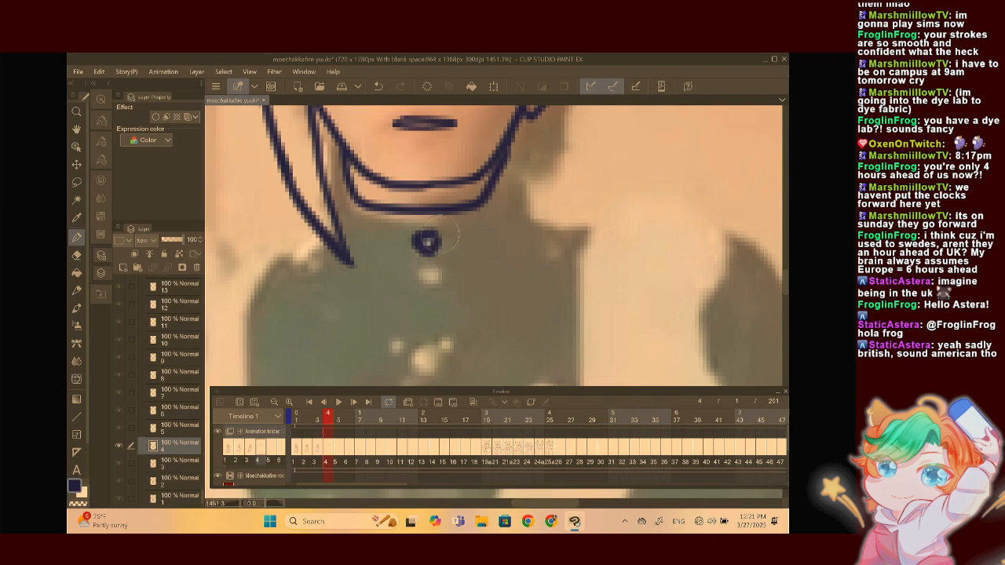
drag(432, 277, 442, 266)
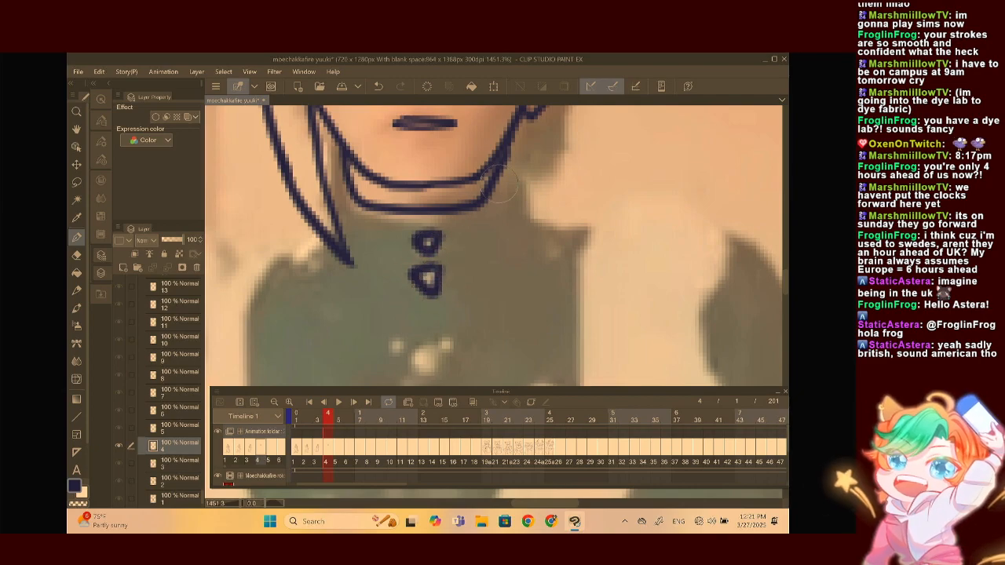
scroll(501, 186, down, 3)
Try a curved crown line between the top tuft and the pointed hair tip
mouse_move(442, 215)
mouse_down()
mouse_move(424, 250)
mouse_move(446, 291)
mouse_move(444, 332)
mouse_move(486, 370)
mouse_up()
drag(355, 276, 400, 230)
drag(454, 187, 489, 199)
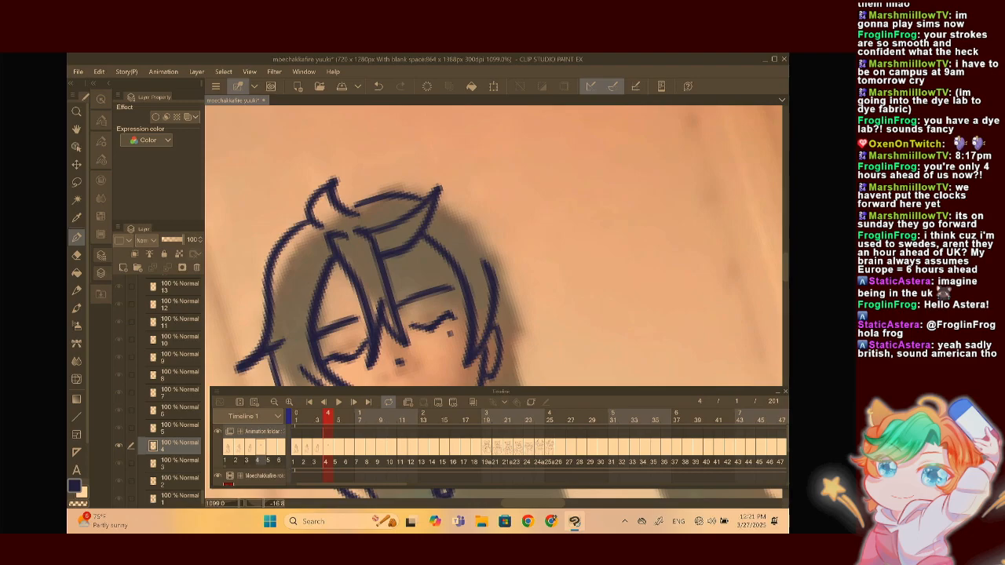
key(ctrl+z)
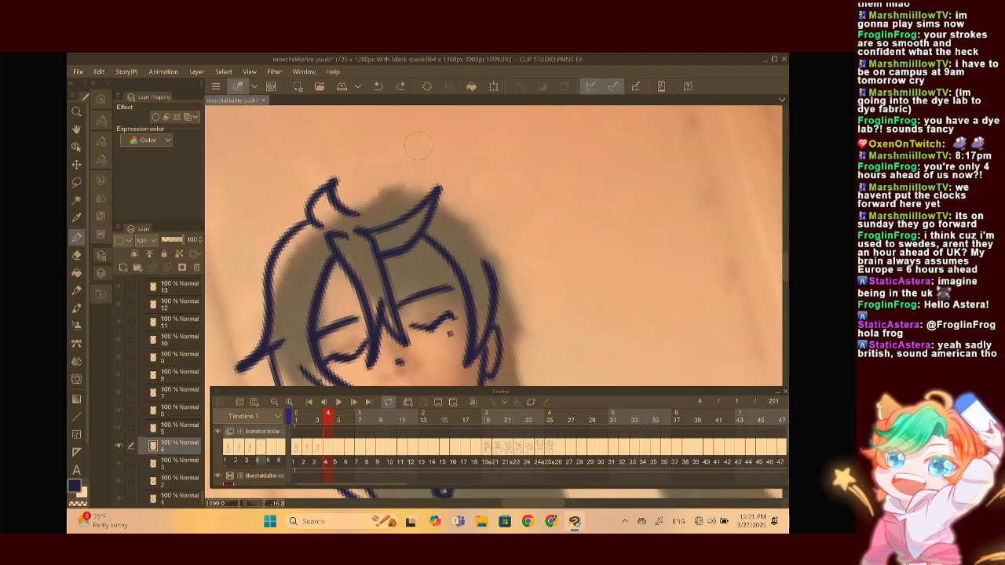
Check the cat ears in frame 3 and draw the right-hand cat ear on frame 4 with an inner line along its upper edge
click(317, 415)
scroll(487, 252, down, 5)
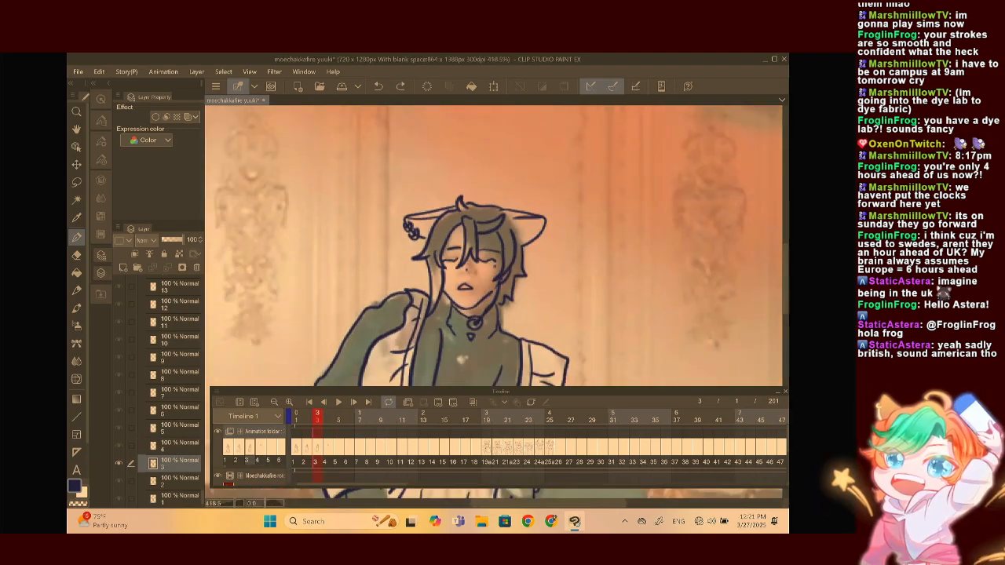
click(328, 415)
scroll(463, 267, up, 2)
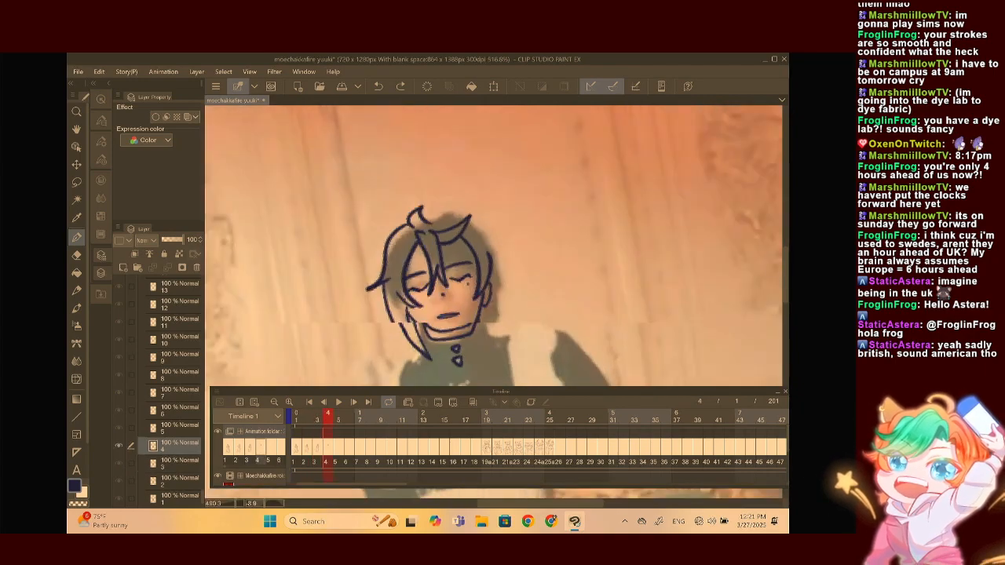
scroll(474, 271, up, 5)
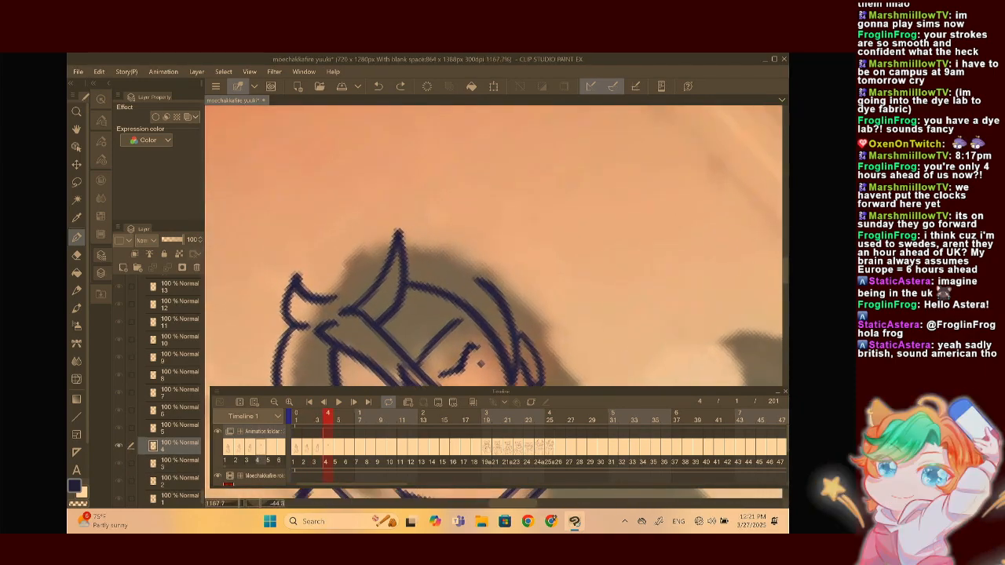
mouse_move(362, 253)
mouse_down()
mouse_move(461, 187)
mouse_move(469, 214)
mouse_move(454, 271)
mouse_up()
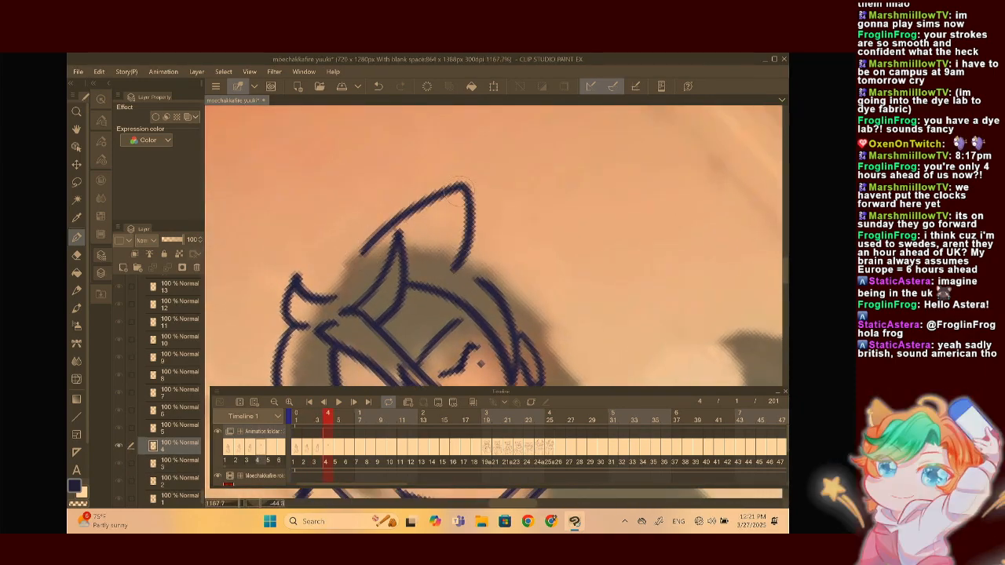
scroll(382, 227, down, 5)
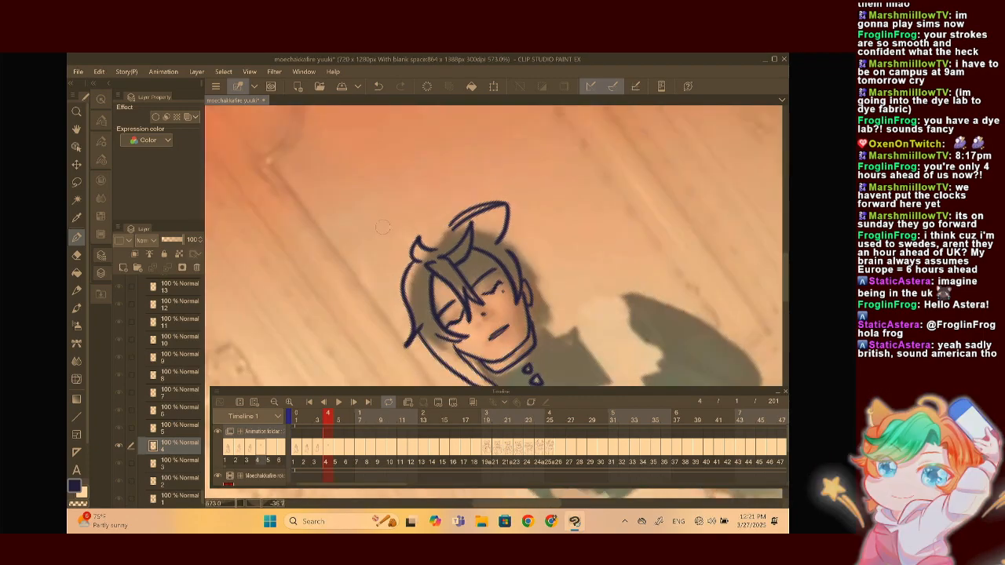
Try to draw the left-hand cat ear with an inner line along its upper edge
scroll(406, 308, up, 3)
mouse_move(393, 250)
mouse_down()
mouse_move(353, 295)
mouse_move(358, 320)
mouse_move(428, 308)
mouse_up()
key(ctrl+z)
mouse_move(402, 237)
mouse_down()
mouse_move(332, 334)
mouse_move(408, 315)
mouse_up()
mouse_move(328, 336)
mouse_down()
mouse_move(338, 301)
mouse_move(422, 228)
mouse_up()
scroll(495, 251, down, 5)
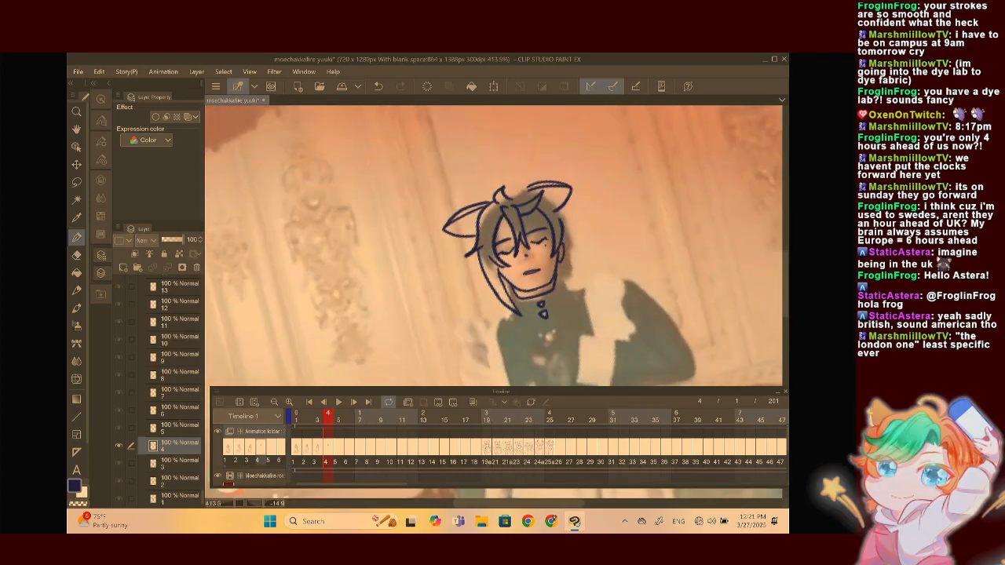
scroll(534, 251, up, 5)
scroll(495, 251, up, 1)
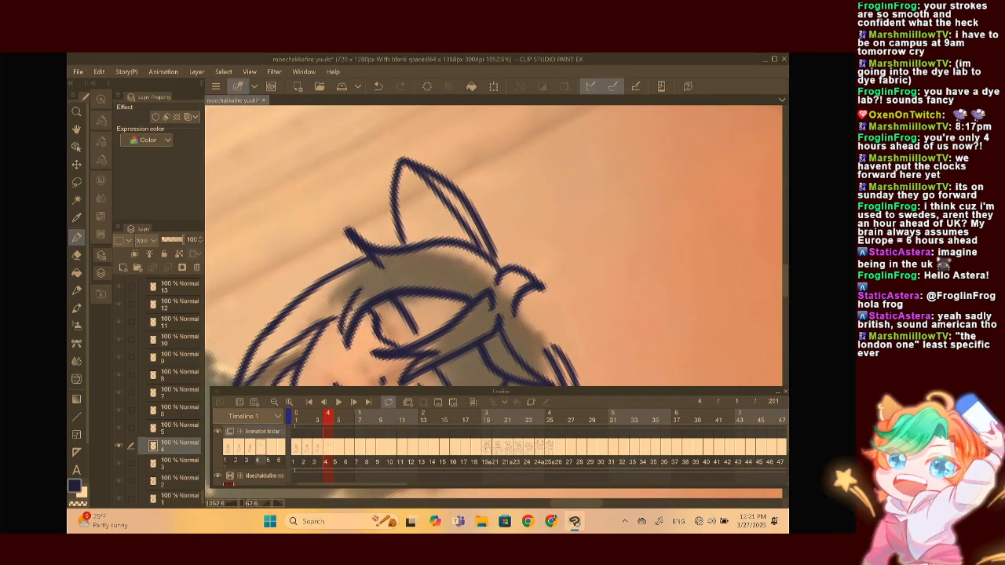
scroll(495, 251, up, 2)
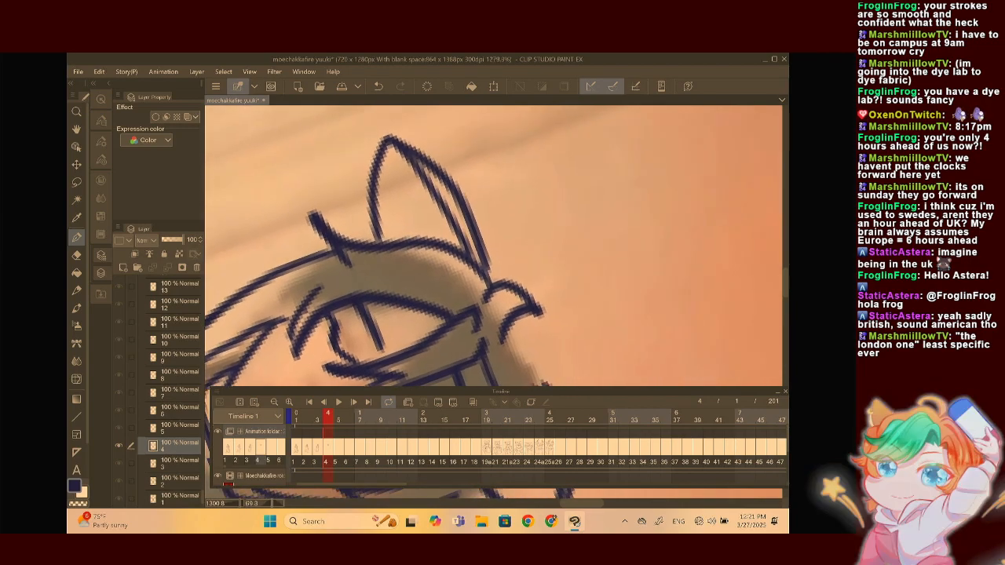
click(377, 85)
click(378, 86)
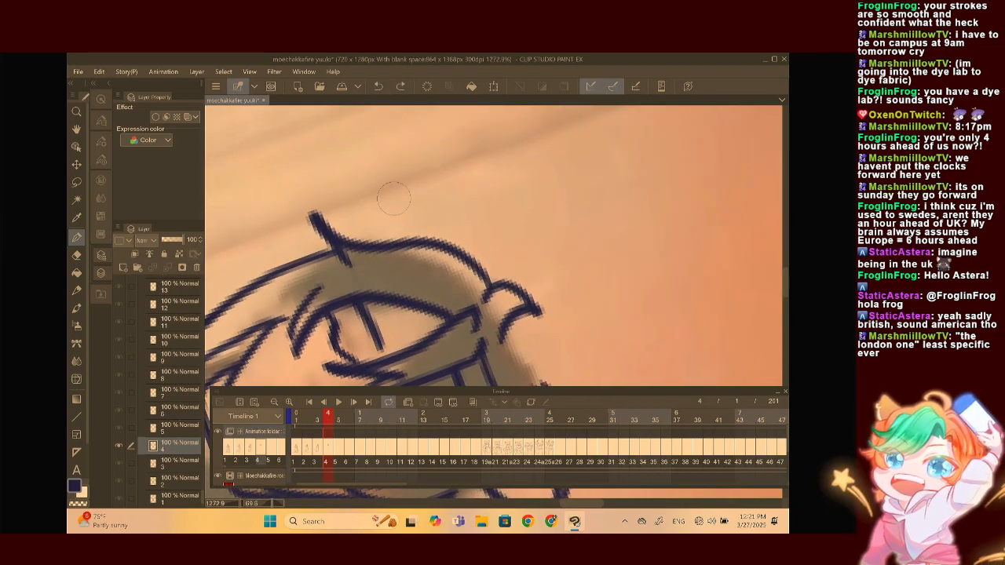
Try two narrower outlines for the left-hand cat ear above the crown
mouse_move(393, 237)
mouse_down()
mouse_move(435, 140)
mouse_move(475, 199)
mouse_move(503, 276)
mouse_up()
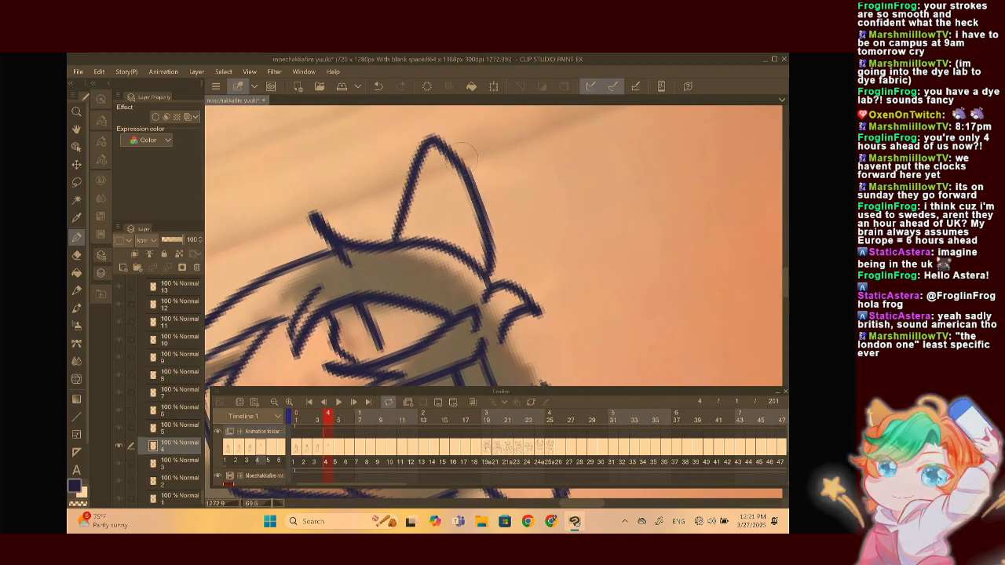
key(ctrl+z)
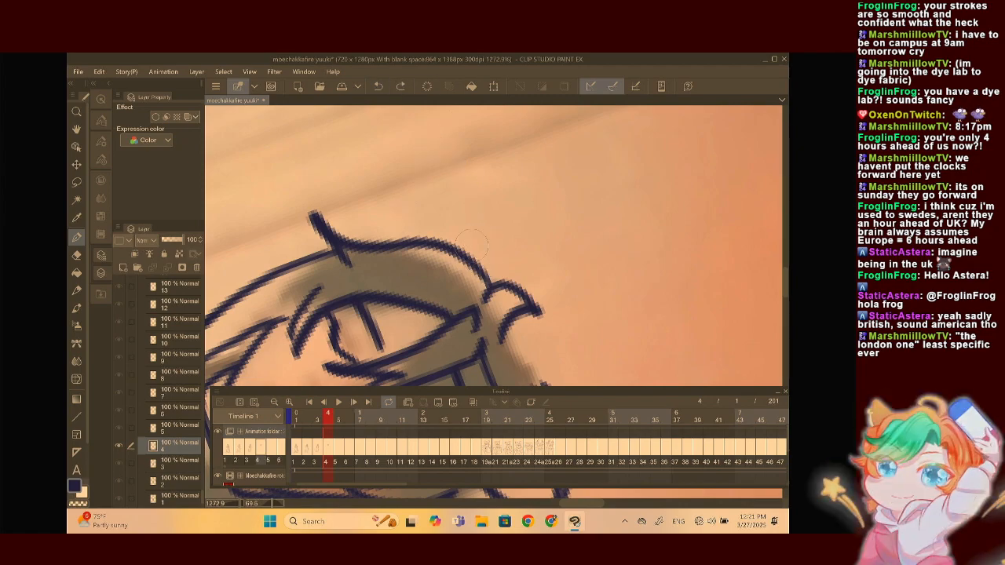
mouse_move(410, 236)
mouse_down()
mouse_move(439, 159)
mouse_move(456, 161)
mouse_move(503, 279)
mouse_up()
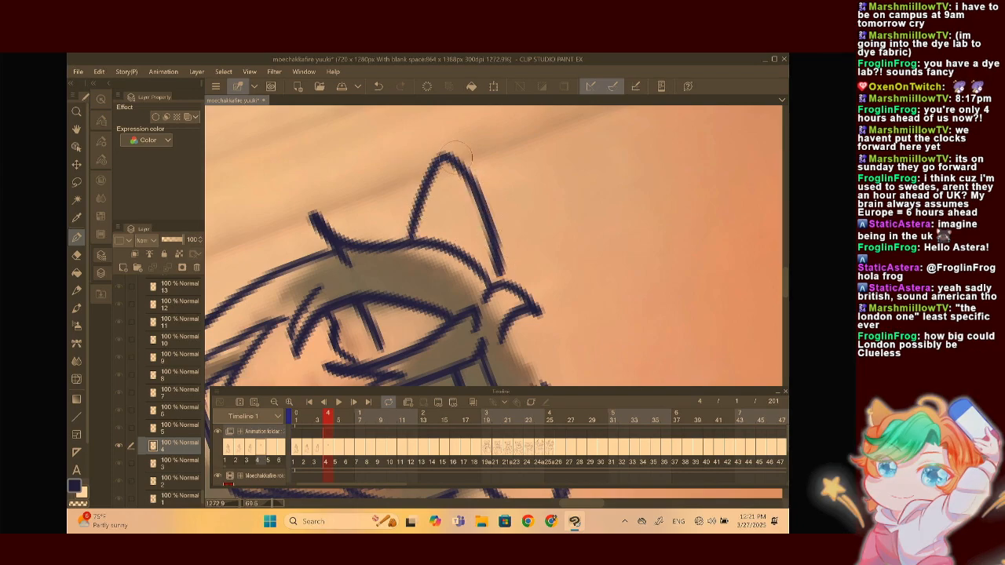
scroll(483, 209, down, 3)
click(378, 87)
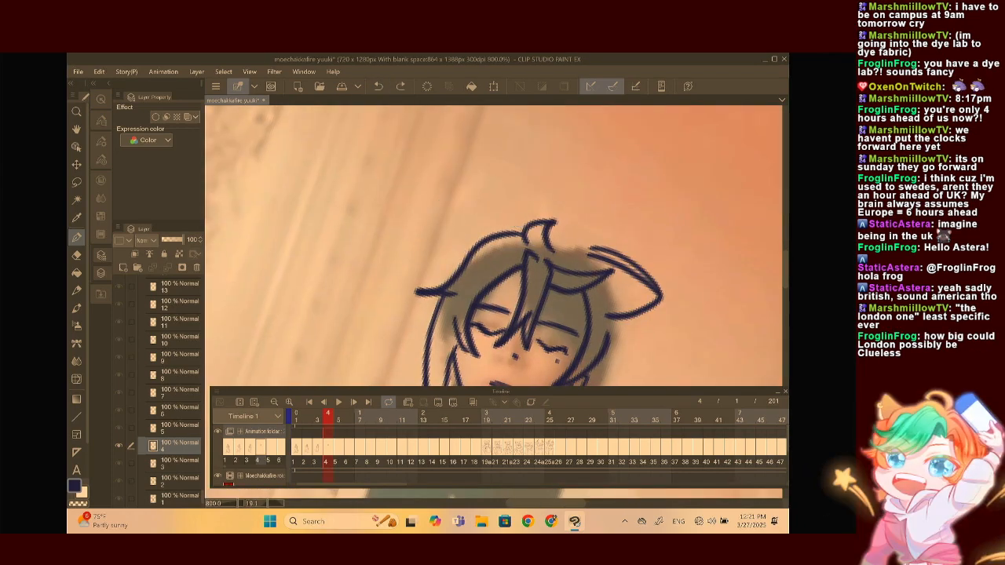
Draw the left-hand cat ear pointing outward, with an inner upper line and small looped details along its lower edge
scroll(533, 259, down, 2)
scroll(533, 259, up, 3)
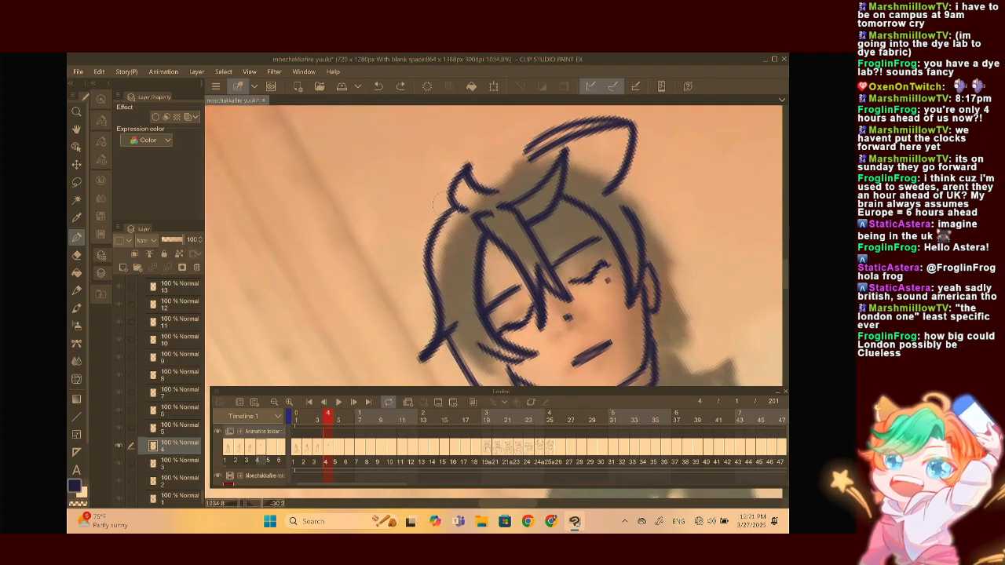
mouse_move(447, 205)
mouse_down()
mouse_move(359, 252)
mouse_move(432, 292)
mouse_up()
drag(359, 254, 432, 226)
mouse_move(357, 260)
mouse_down()
mouse_move(368, 283)
mouse_move(385, 264)
mouse_move(378, 291)
mouse_move(384, 265)
mouse_move(411, 292)
mouse_up()
scroll(493, 247, down, 2)
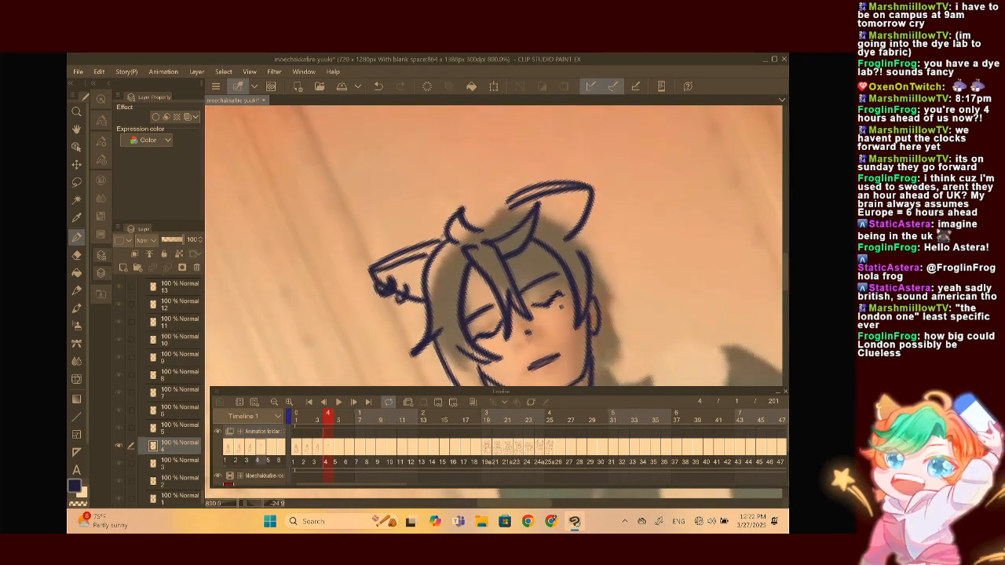
scroll(493, 246, up, 2)
scroll(492, 247, down, 1)
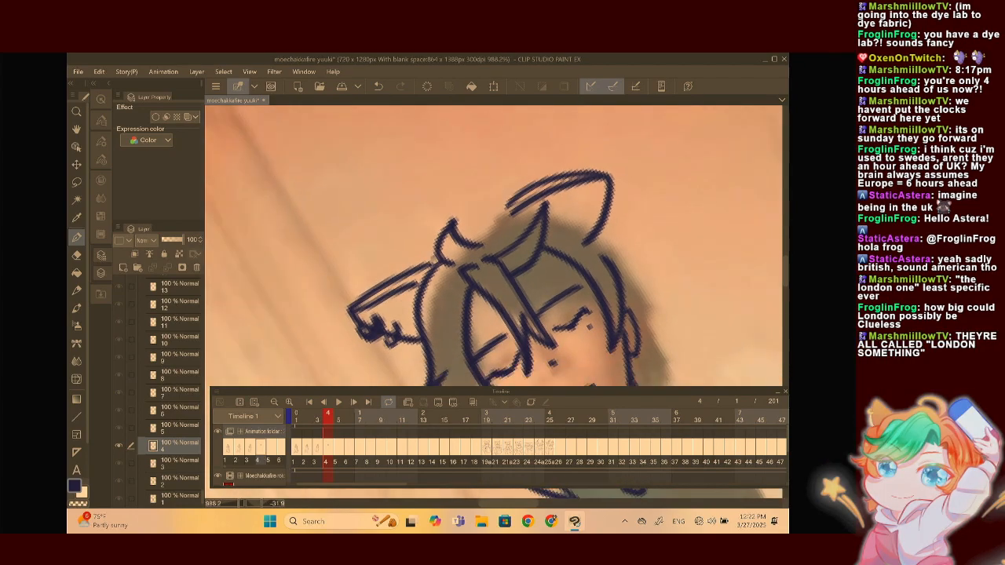
scroll(493, 246, down, 1)
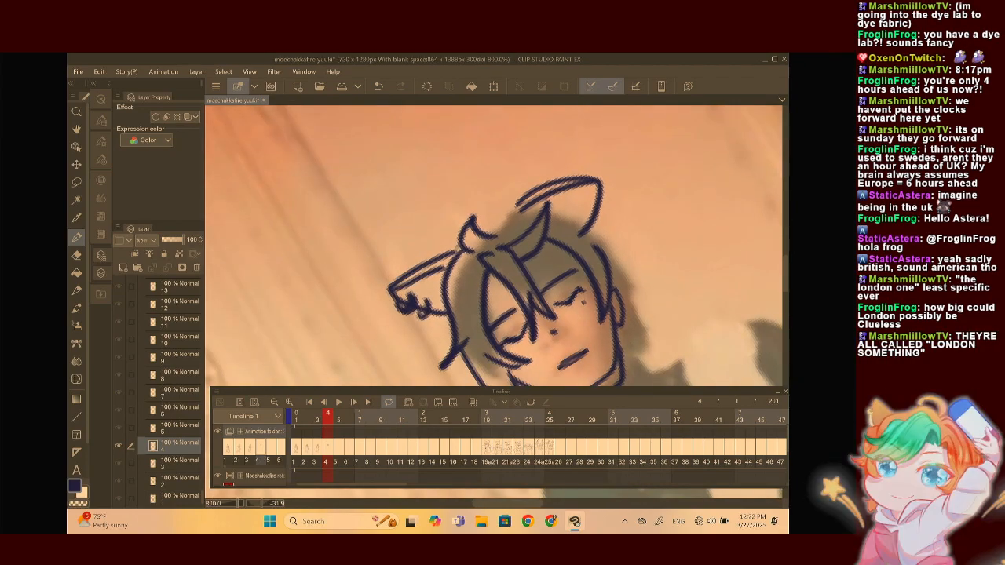
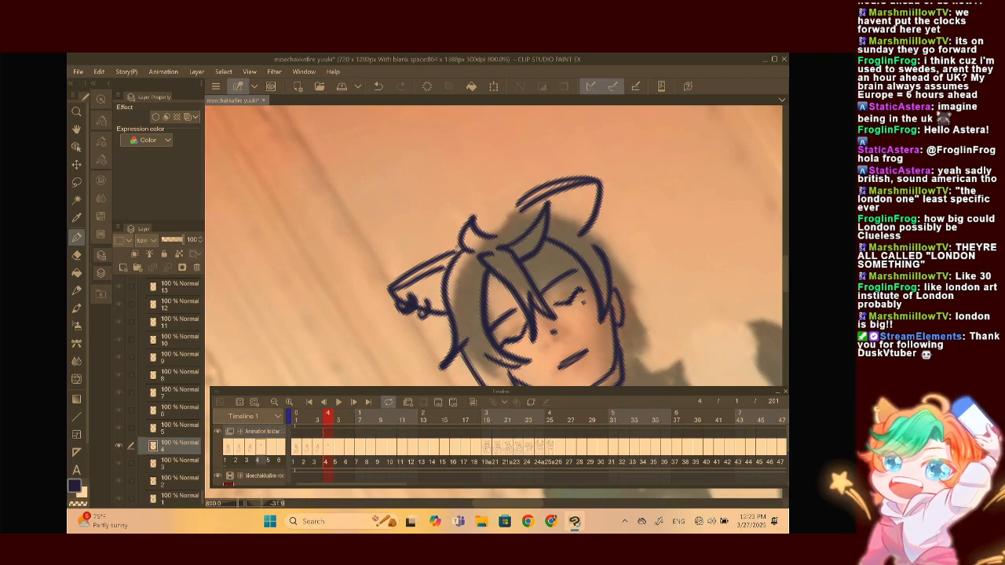
scroll(548, 236, up, 3)
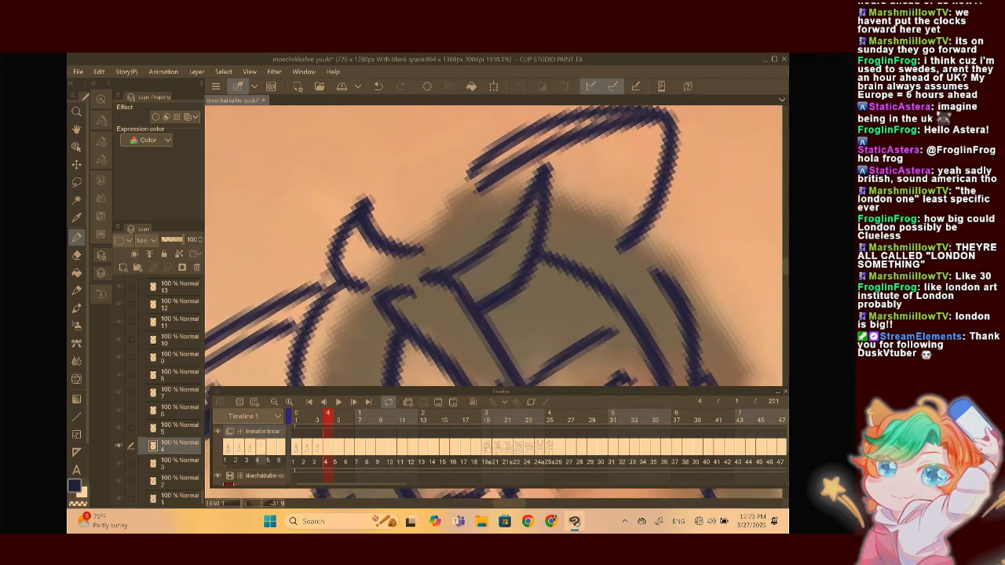
Draw the crown line on frame 4, joining the hair tuft to the right-hand cat ear
scroll(548, 236, down, 1)
mouse_move(492, 166)
mouse_down()
mouse_move(480, 183)
mouse_move(480, 175)
mouse_move(414, 216)
mouse_up()
scroll(433, 190, down, 3)
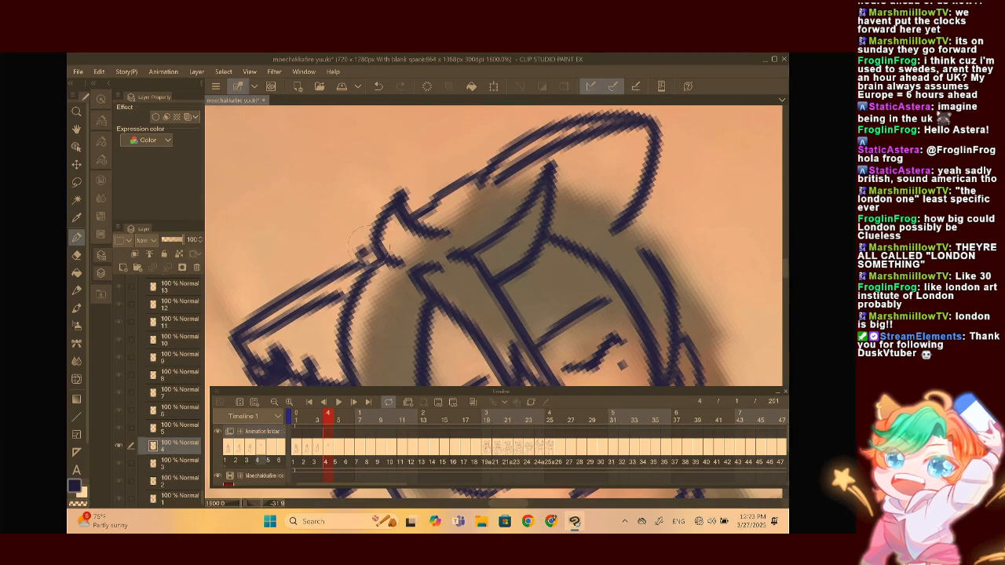
scroll(550, 227, down, 2)
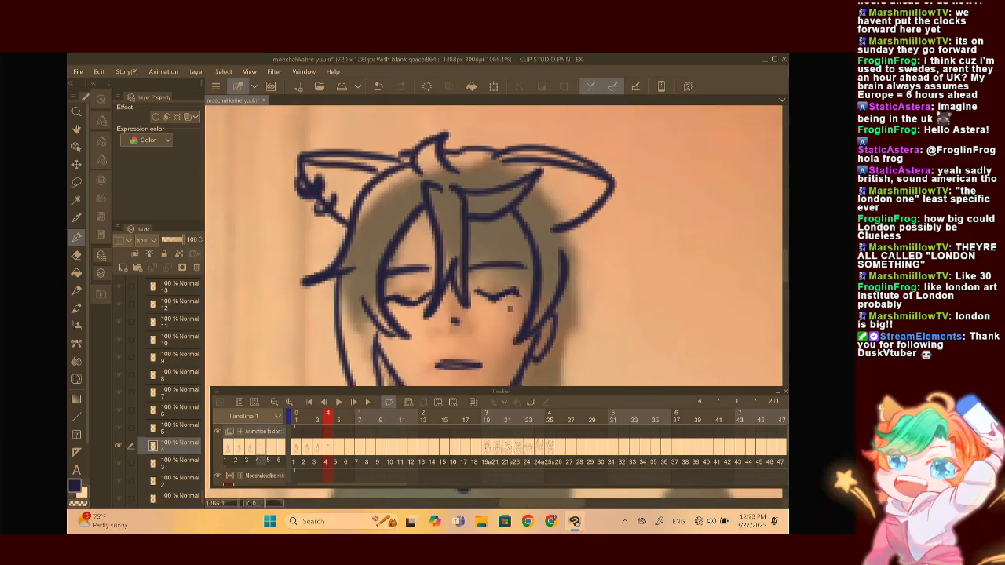
Add a cluster of small marks inside the right-hand cat ear along its lower edge near the tip
scroll(549, 228, up, 6)
click(548, 185)
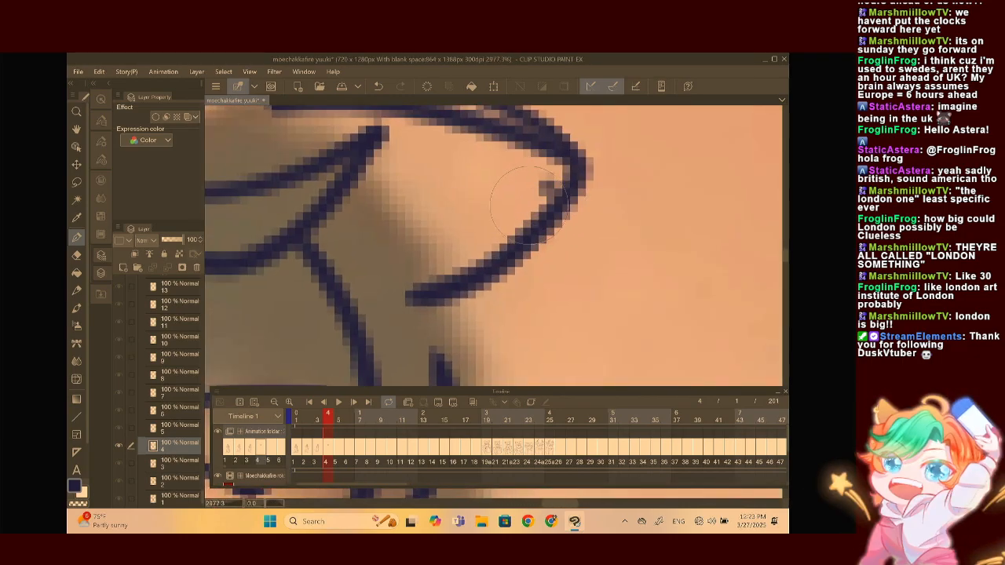
click(525, 204)
click(506, 217)
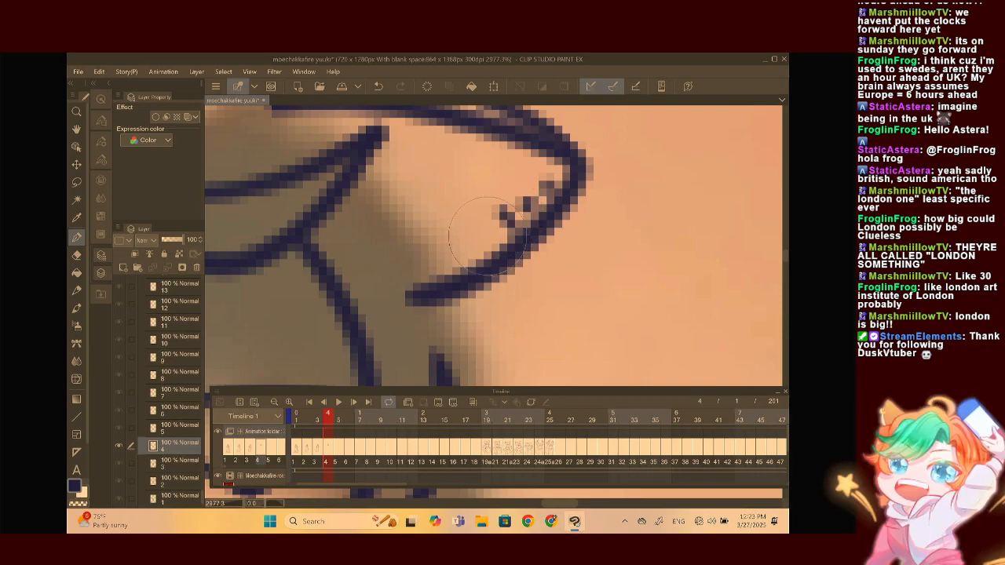
mouse_move(504, 203)
mouse_down()
mouse_move(518, 236)
mouse_move(502, 246)
mouse_up()
click(507, 231)
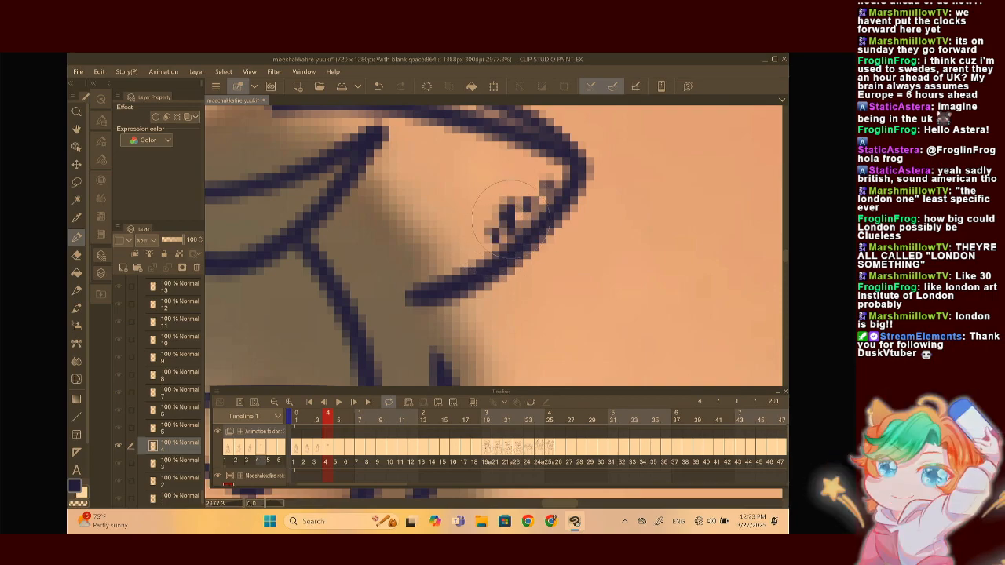
scroll(507, 228, down, 5)
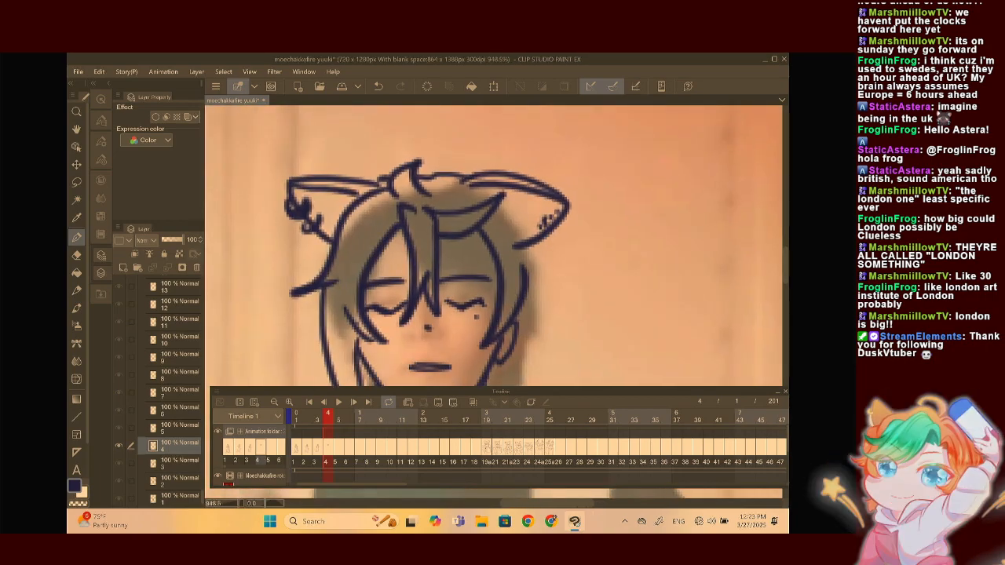
scroll(494, 236, down, 2)
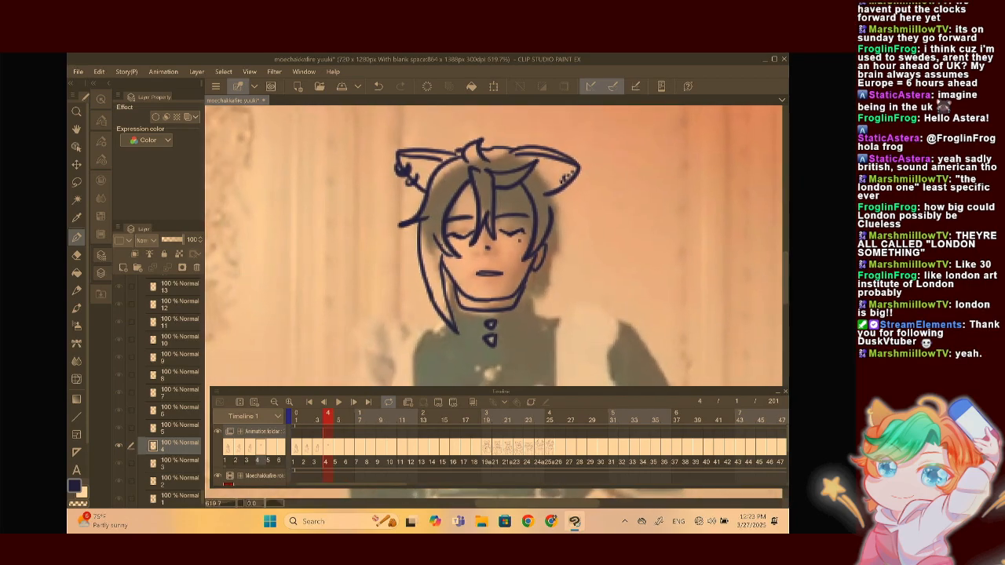
Draw the hair behind the right-hand human ear, running down from the cat ear to jagged tips beside the jaw
scroll(520, 233, up, 3)
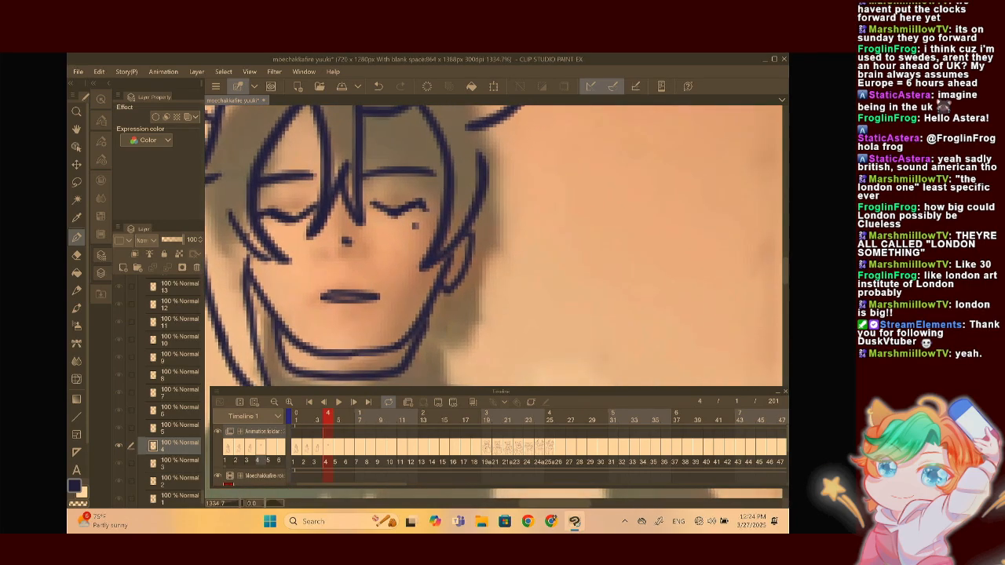
drag(493, 124, 502, 150)
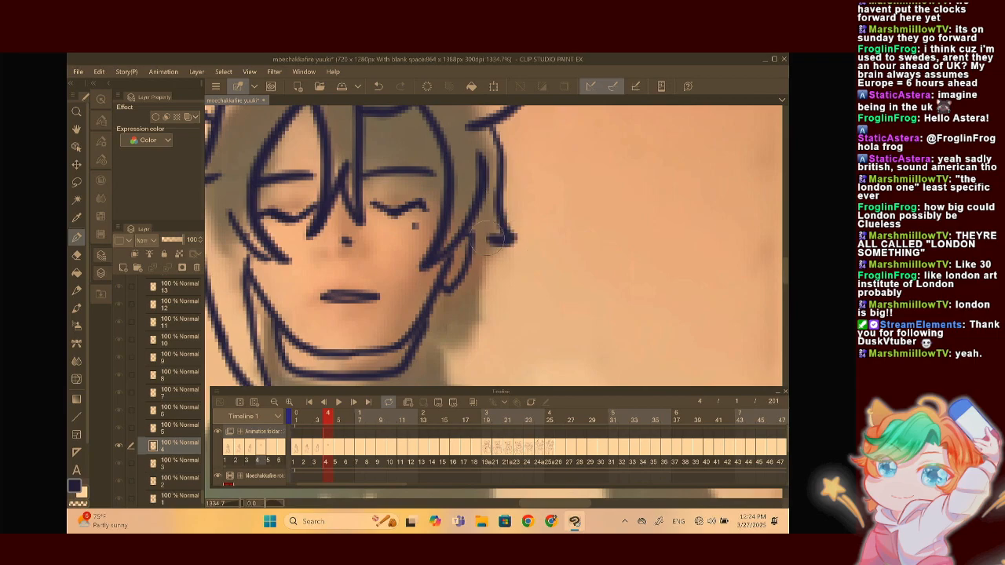
drag(475, 253, 485, 339)
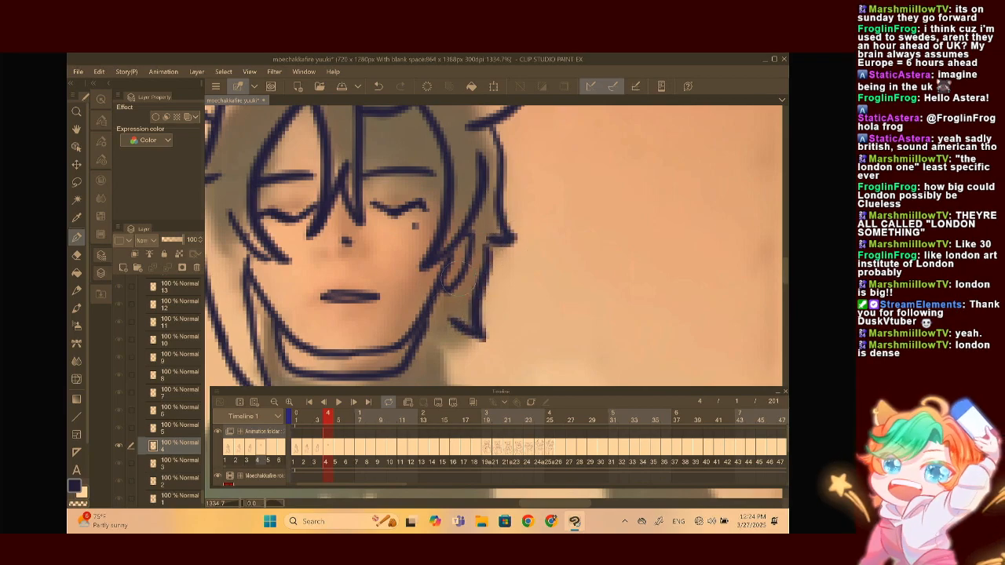
scroll(518, 212, down, 1)
scroll(445, 357, up, 2)
mouse_move(510, 261)
mouse_down()
mouse_move(498, 274)
mouse_move(503, 265)
mouse_up()
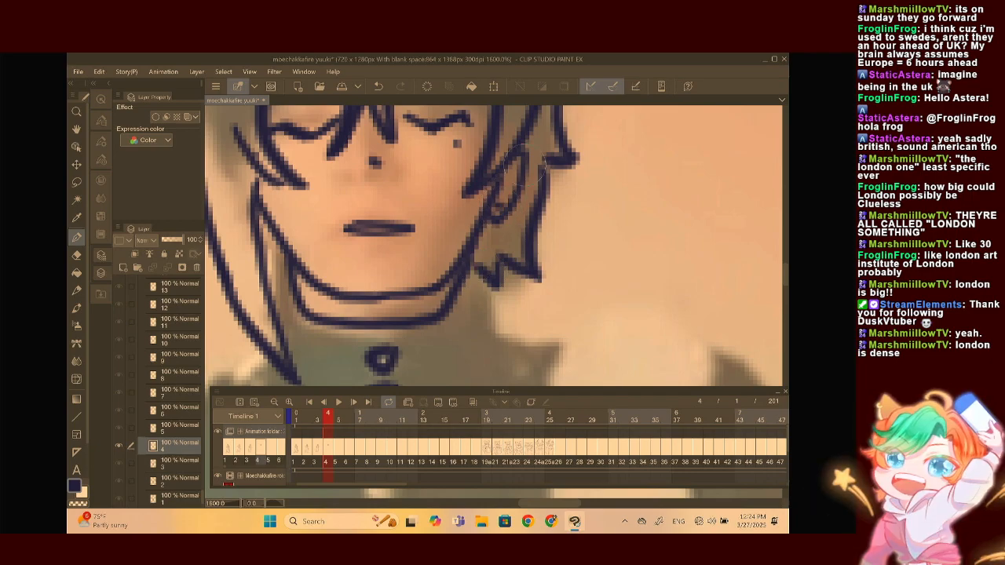
scroll(527, 164, down, 3)
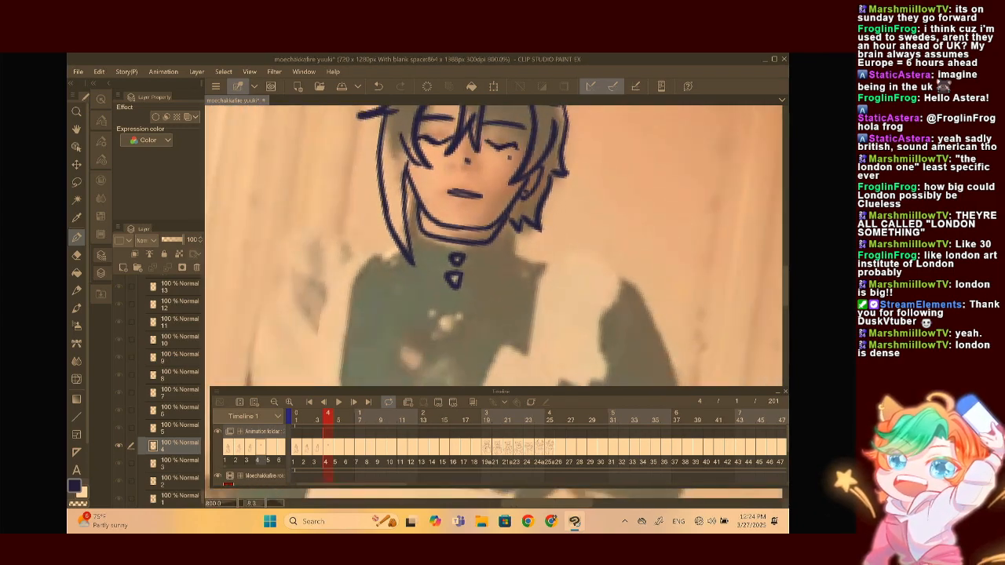
Compare frame 4's head with the finished drawings of the preceding frames by switching between them
scroll(505, 184, down, 2)
click(315, 448)
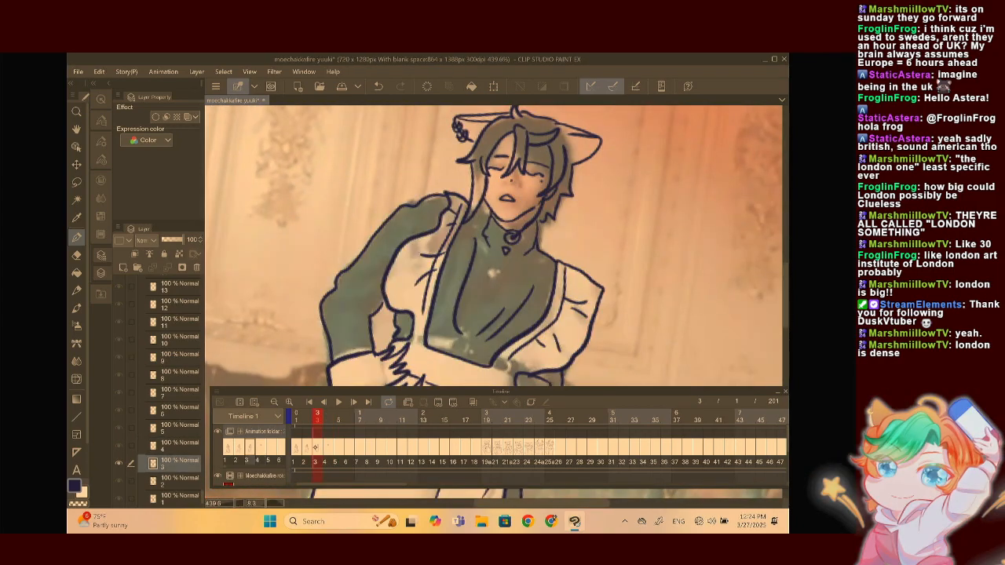
click(326, 448)
scroll(495, 227, down, 3)
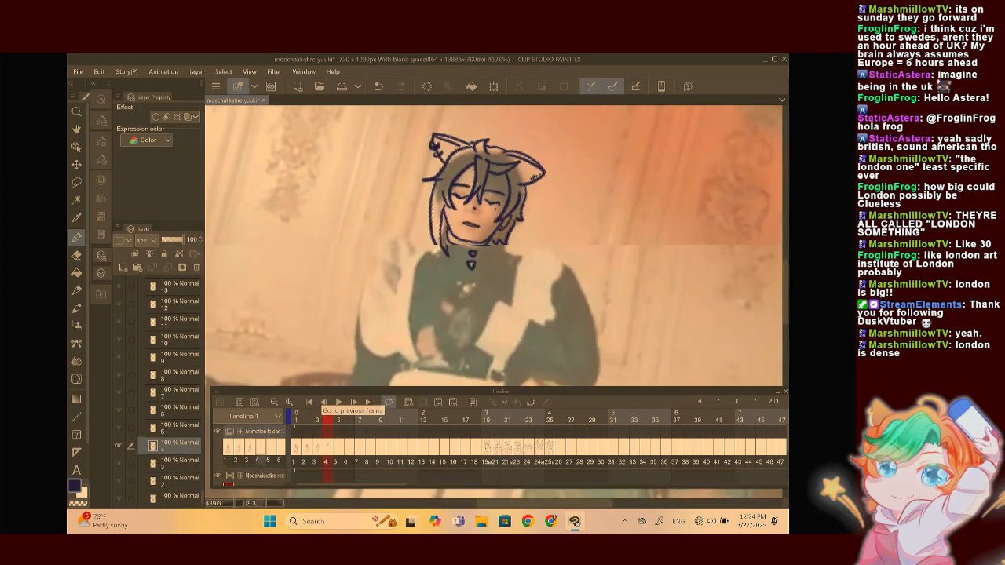
scroll(478, 235, down, 1)
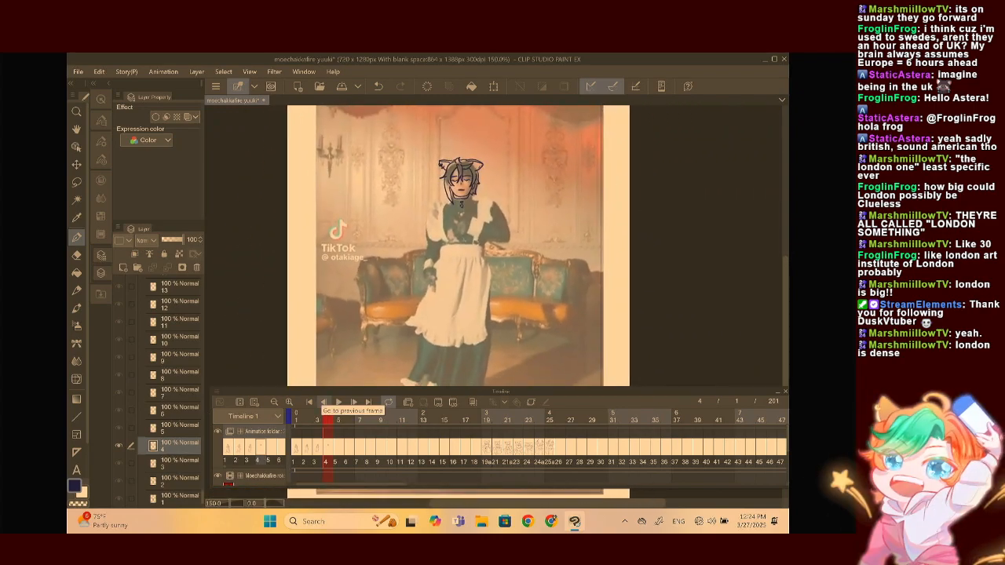
click(316, 447)
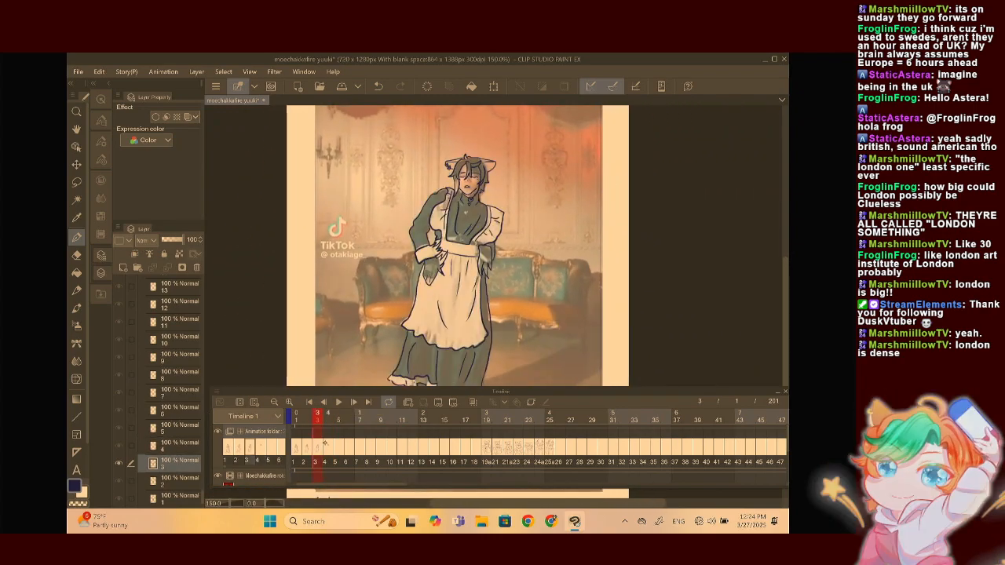
click(327, 444)
click(316, 446)
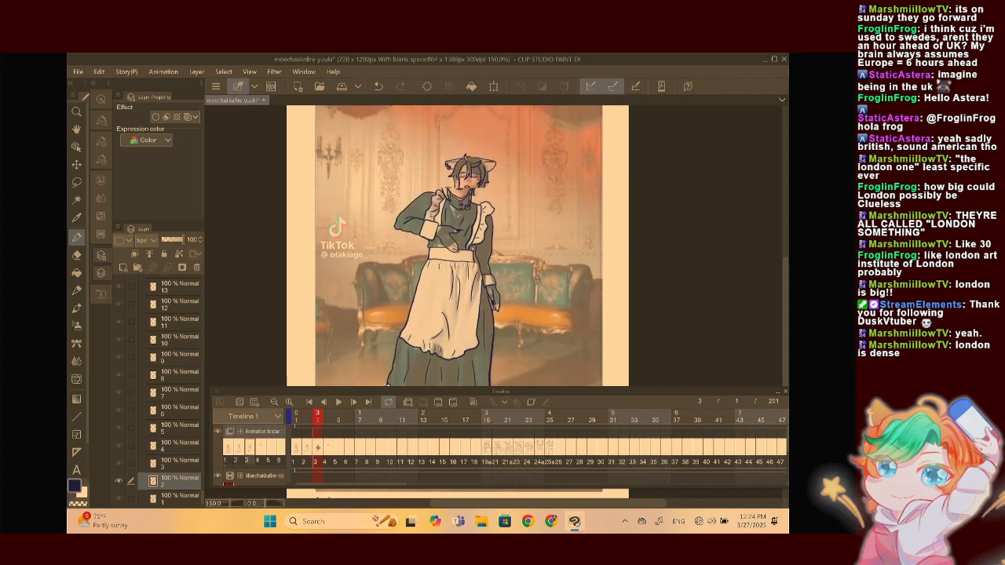
click(326, 444)
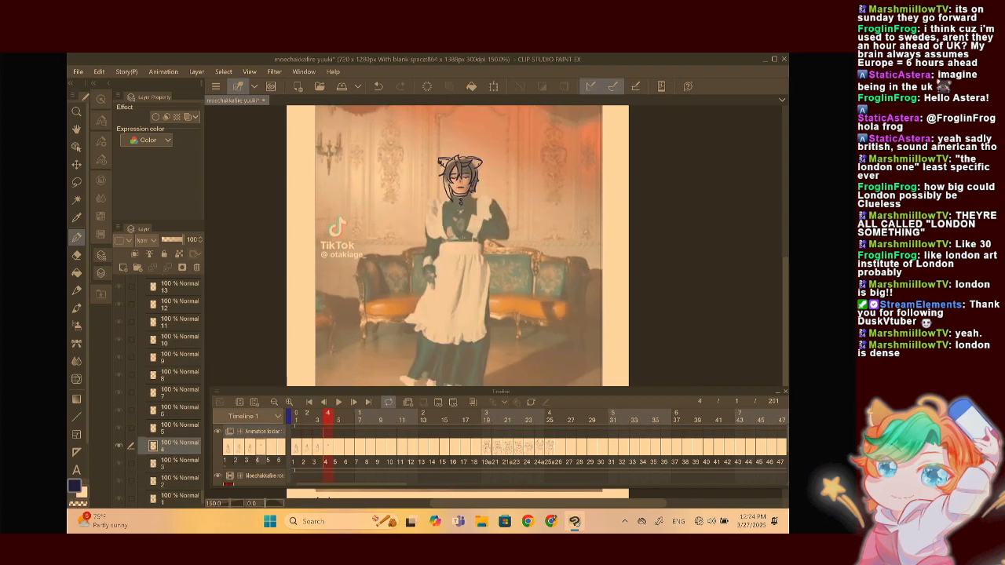
Check frame 3 in onion skin, hide it and draw a dangling earring with a double-ring pendant from the right-hand human ear
scroll(471, 235, up, 3)
scroll(493, 245, up, 3)
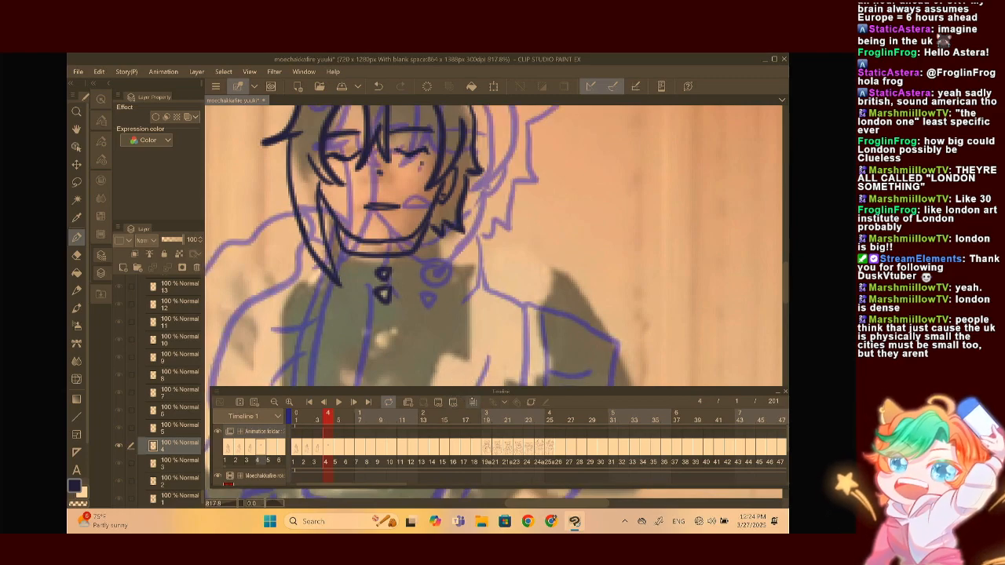
click(473, 402)
mouse_move(441, 197)
mouse_down()
mouse_move(425, 304)
mouse_move(419, 284)
mouse_up()
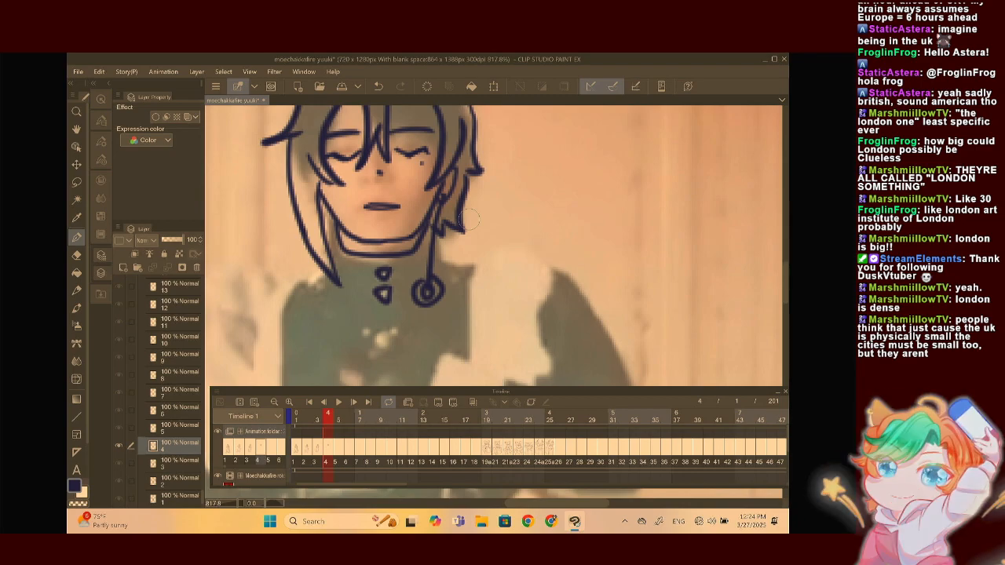
scroll(467, 221, down, 4)
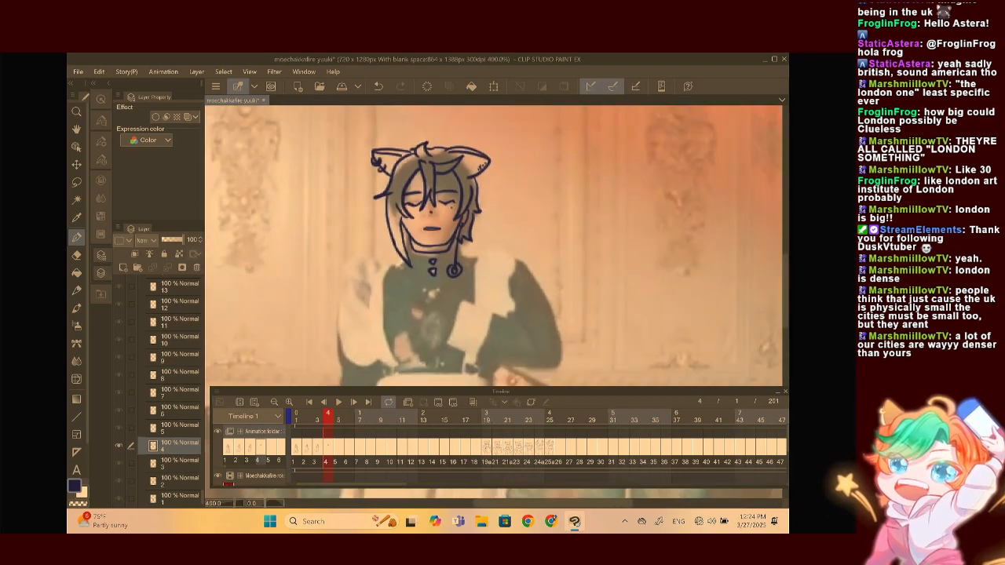
Draw the high collar's lower curve beneath the two small neck ornaments and a short shoulder line on each side of the neck
scroll(475, 235, up, 3)
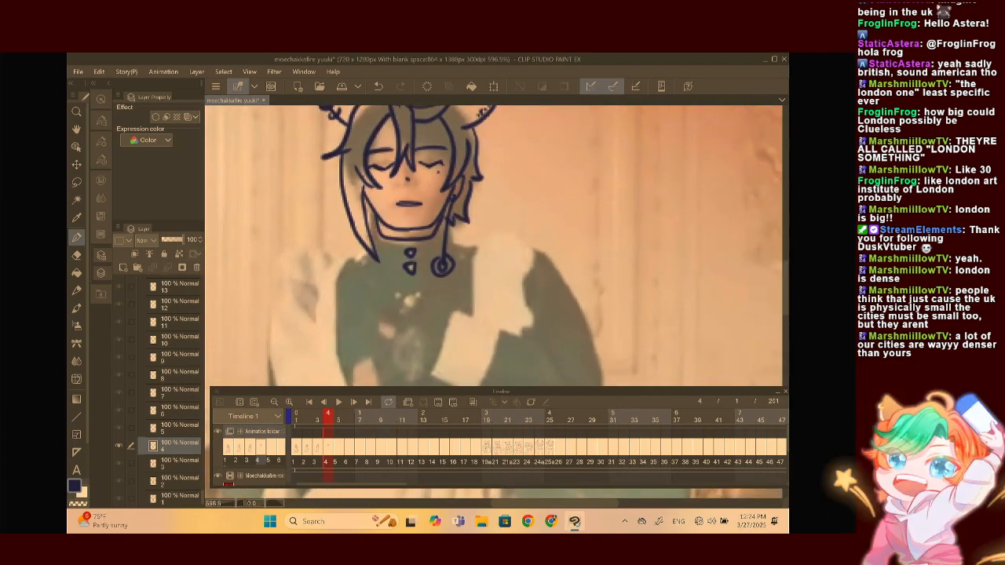
scroll(475, 267, down, 3)
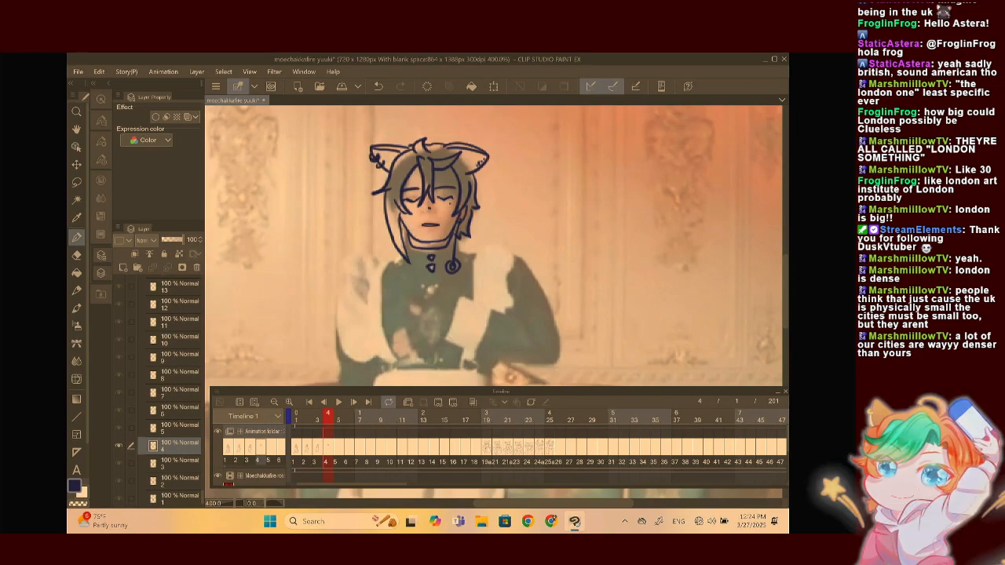
scroll(494, 246, up, 2)
scroll(448, 267, down, 2)
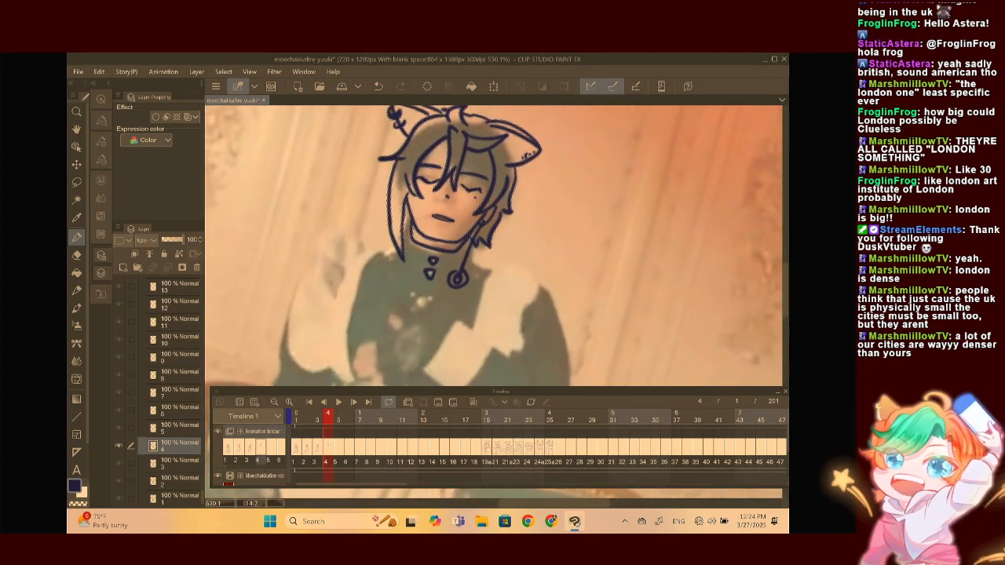
drag(404, 226, 410, 241)
scroll(427, 224, up, 4)
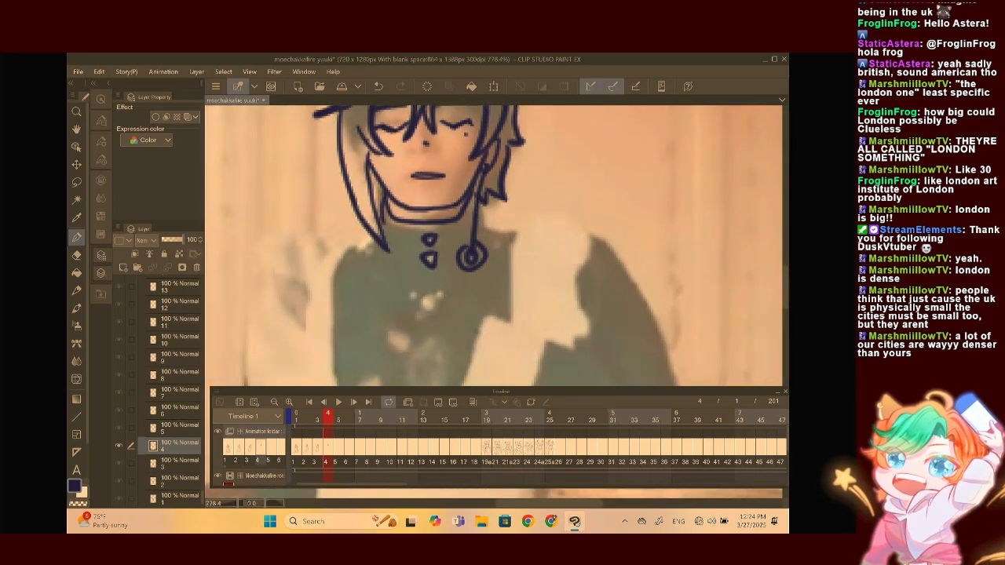
mouse_move(359, 233)
mouse_down()
mouse_move(364, 184)
mouse_move(364, 261)
mouse_move(404, 283)
mouse_move(463, 267)
mouse_move(409, 283)
mouse_up()
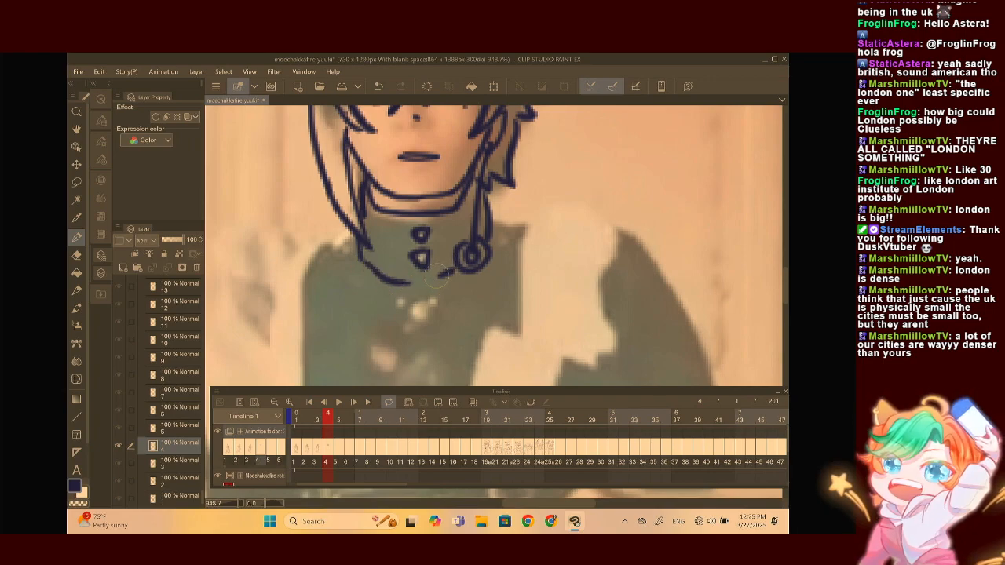
drag(490, 228, 524, 228)
drag(340, 238, 321, 244)
Check frame 3 and outline frame 4's hand across the chest, with a pointed thumb and jagged, claw-like fingers
scroll(494, 245, down, 4)
scroll(494, 245, up, 3)
scroll(494, 245, down, 1)
scroll(494, 245, down, 5)
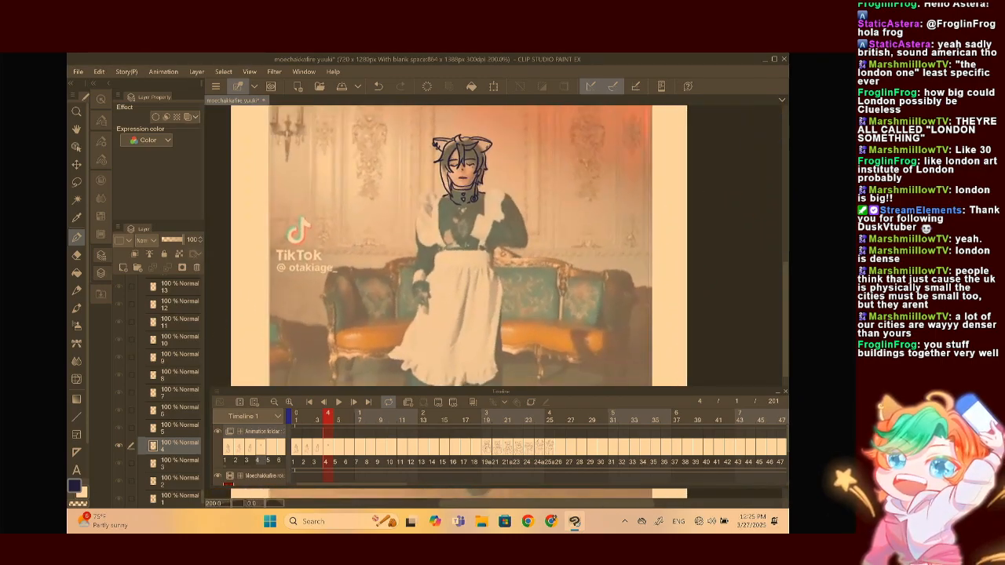
drag(495, 245, 484, 230)
click(318, 448)
click(326, 448)
scroll(494, 245, up, 5)
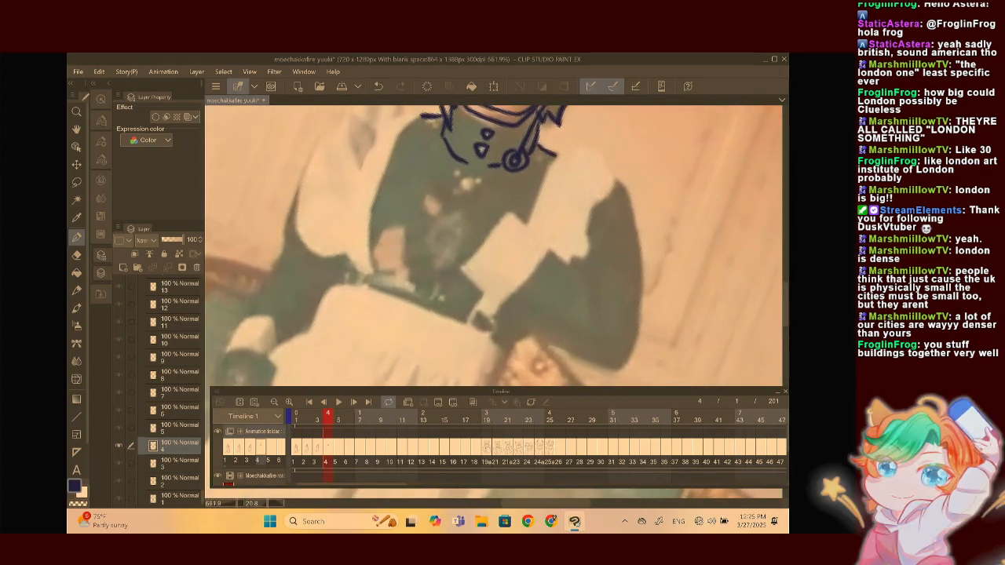
mouse_move(491, 216)
mouse_down()
mouse_move(424, 190)
mouse_move(433, 215)
mouse_move(385, 238)
mouse_move(381, 264)
mouse_move(406, 305)
mouse_move(419, 325)
mouse_move(422, 299)
mouse_move(449, 346)
mouse_move(438, 294)
mouse_move(444, 305)
mouse_move(447, 282)
mouse_move(498, 228)
mouse_up()
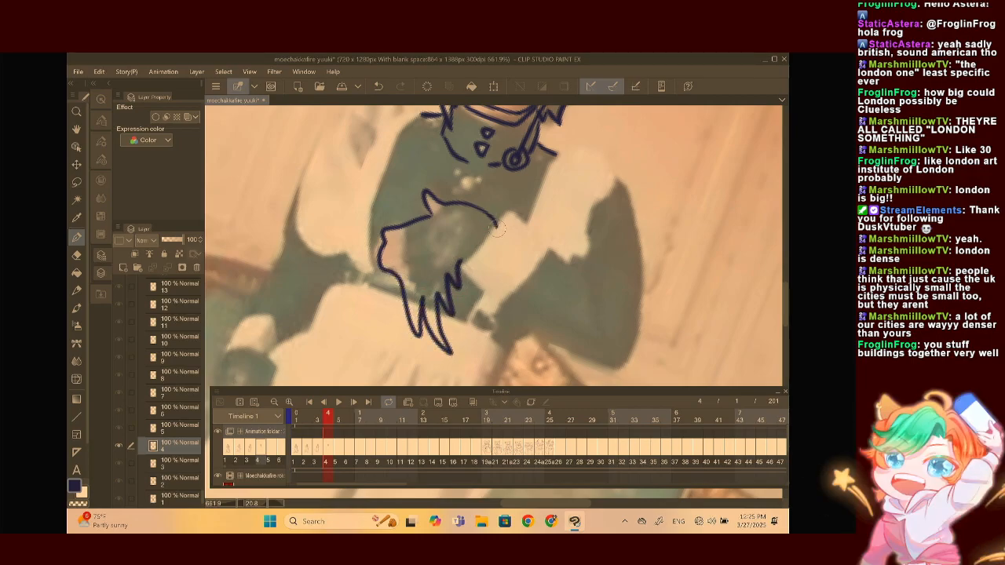
drag(428, 198, 417, 185)
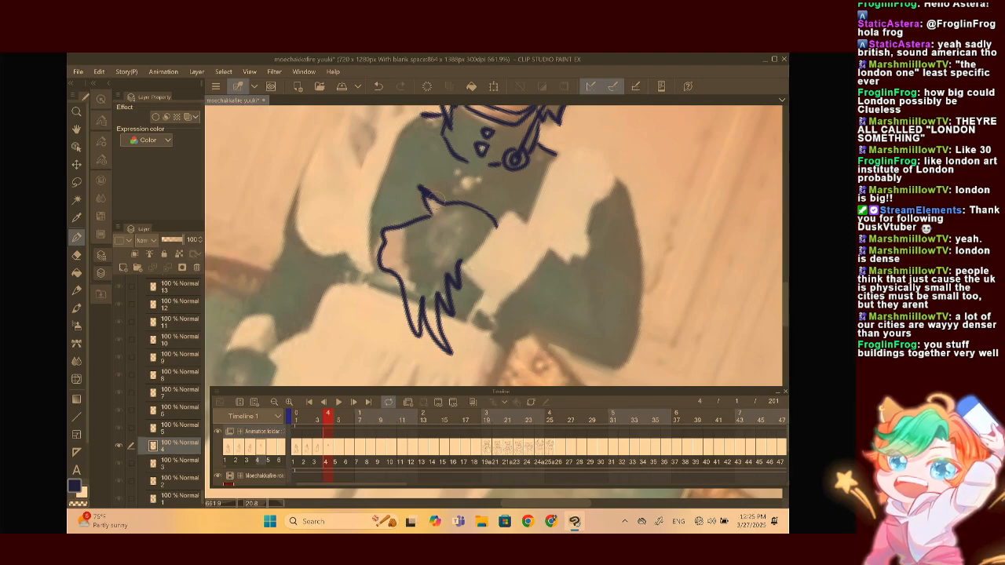
scroll(519, 227, down, 3)
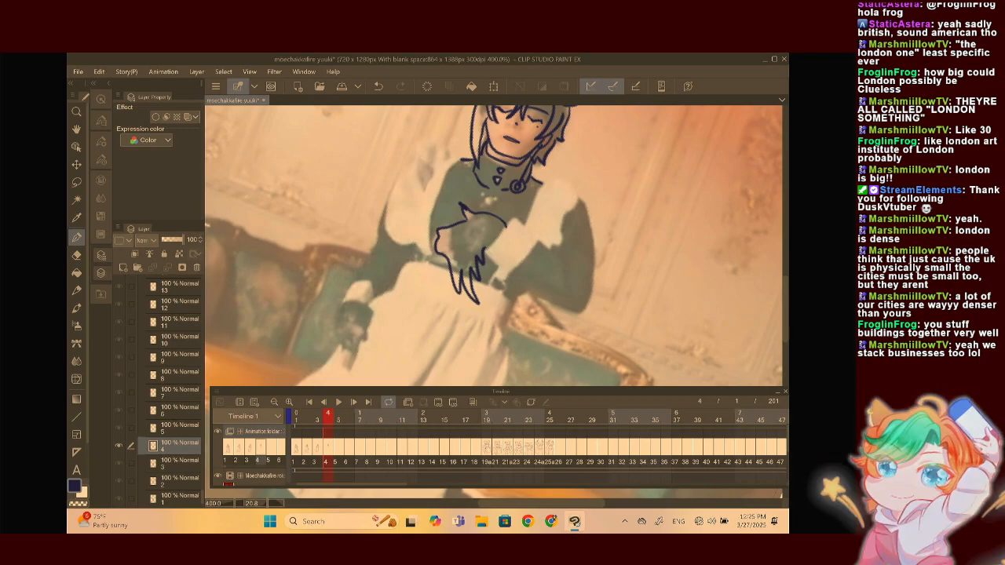
Draw the four-sided sleeve cuff at the wrist of the hand on the chest and compare the drawing with frame 3
scroll(494, 245, up, 5)
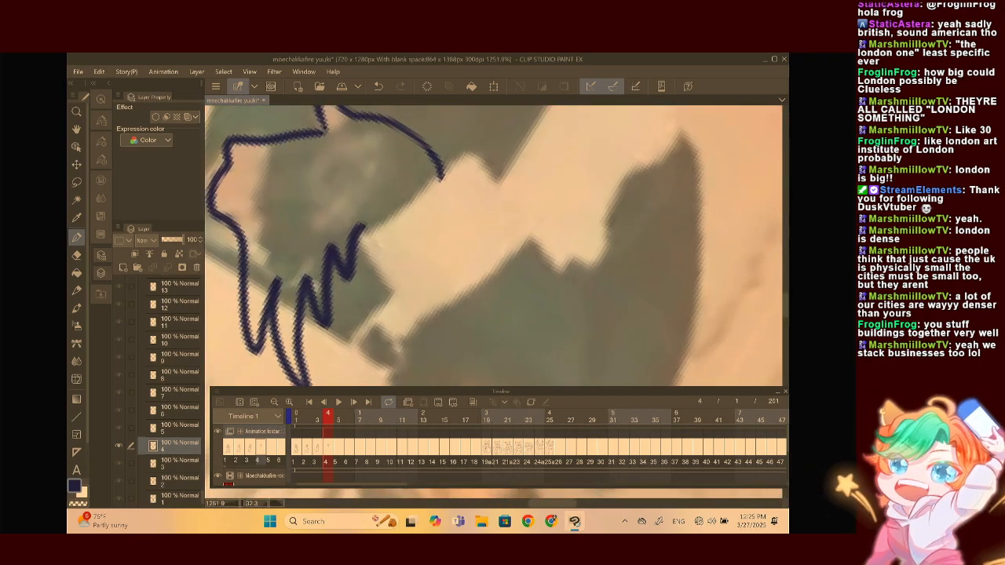
mouse_move(468, 155)
mouse_down()
mouse_move(423, 201)
mouse_move(360, 240)
mouse_move(398, 306)
mouse_move(471, 161)
mouse_move(527, 212)
mouse_move(482, 281)
mouse_move(405, 336)
mouse_move(396, 271)
mouse_up()
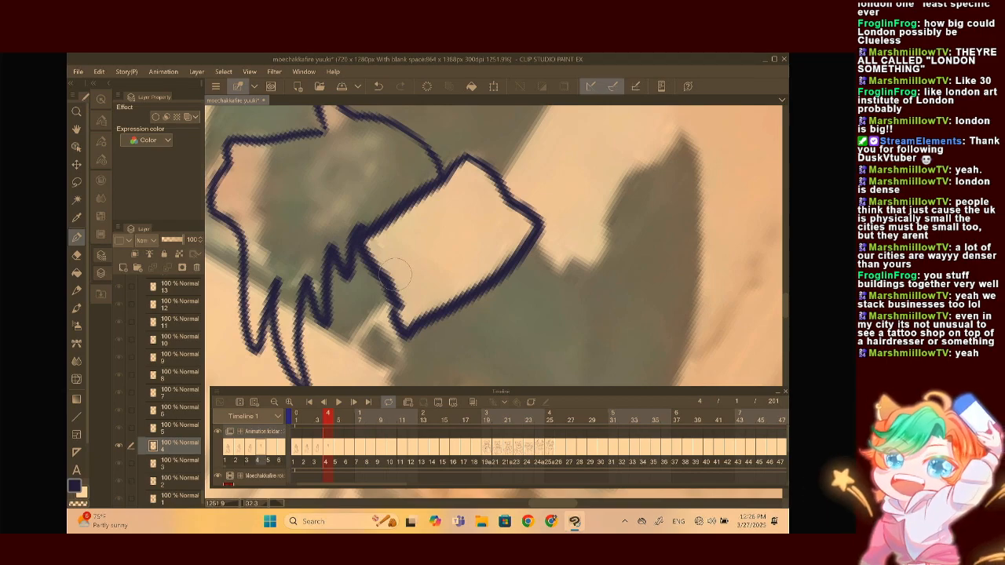
scroll(397, 271, down, 8)
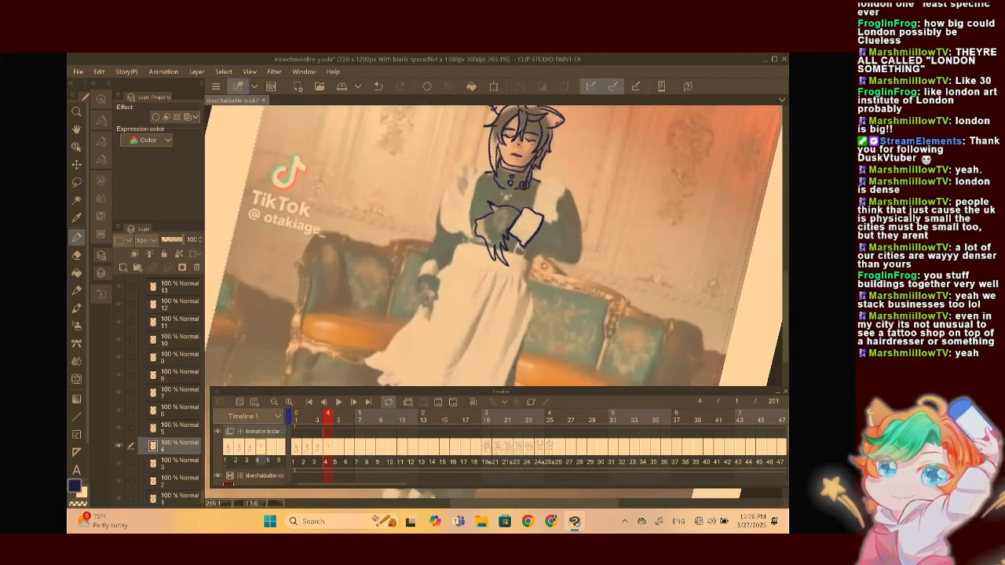
scroll(452, 208, down, 3)
click(321, 451)
click(324, 451)
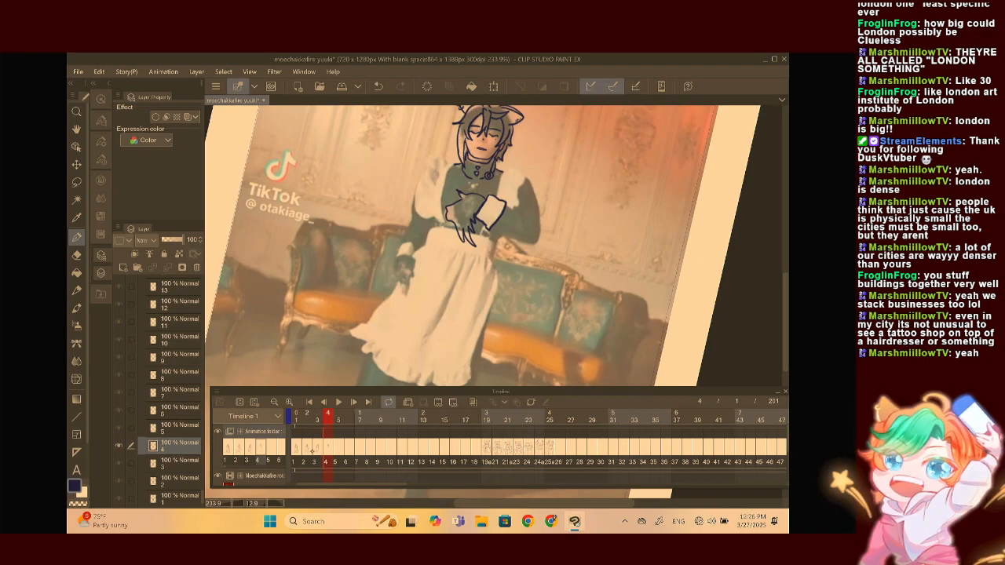
Check frame 3 against frame 4 and add jagged fur tufts beneath the sleeve cuff of the hand on the chest
click(312, 450)
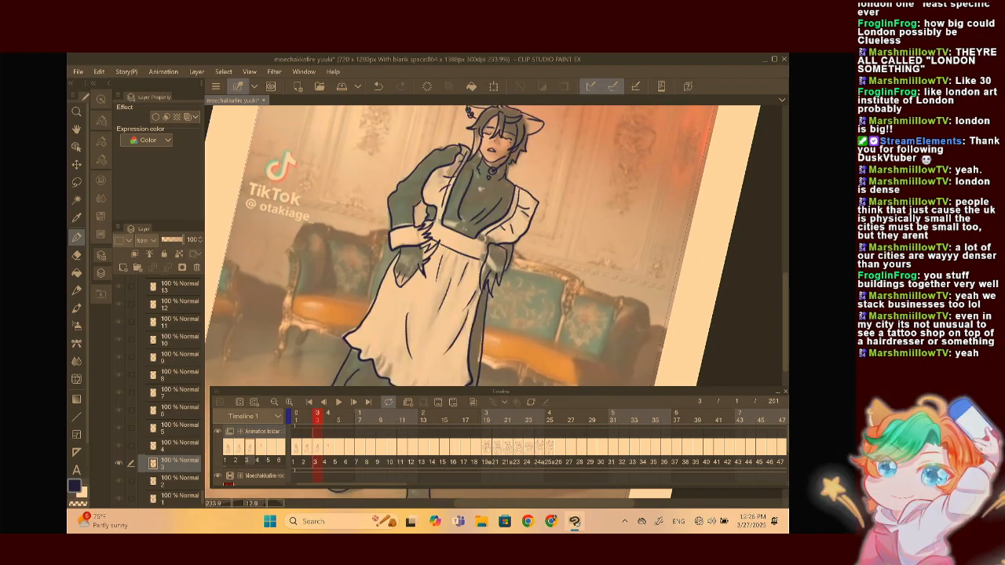
click(328, 446)
scroll(499, 219, up, 8)
mouse_move(449, 266)
mouse_down()
mouse_move(473, 239)
mouse_move(446, 255)
mouse_move(465, 206)
mouse_move(477, 211)
mouse_move(473, 267)
mouse_move(461, 299)
mouse_up()
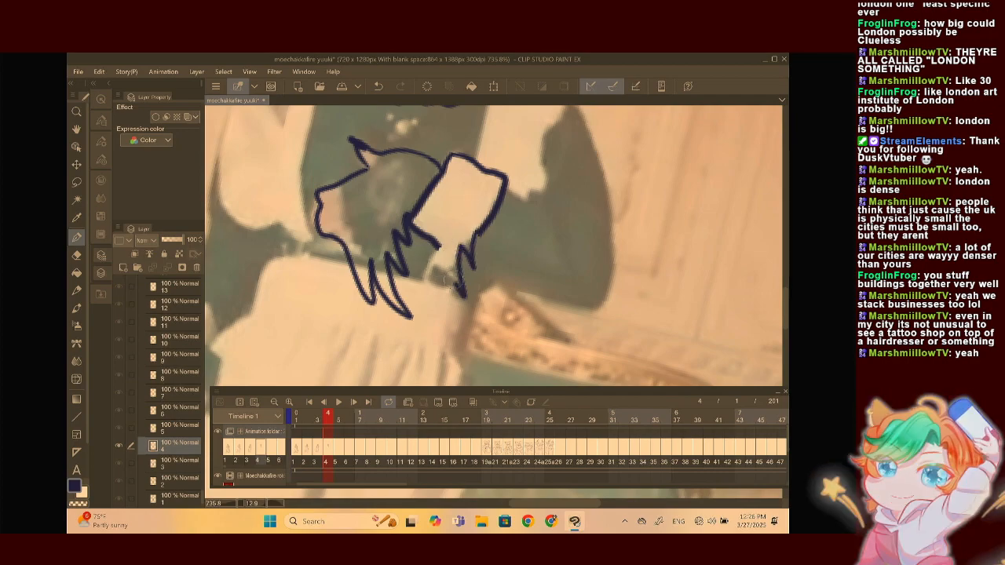
scroll(518, 310, down, 3)
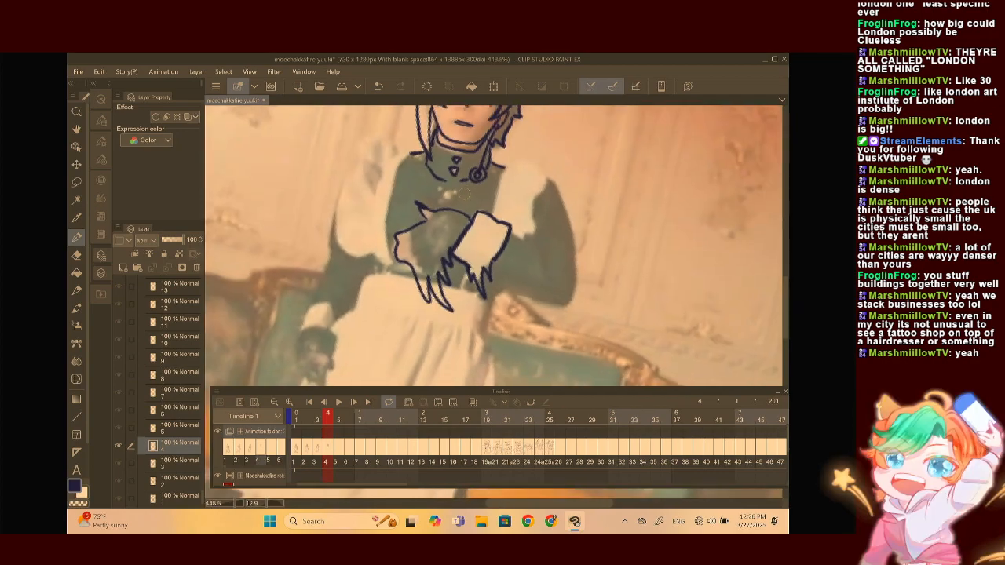
Outline the bent arm's sleeve with an upper forearm line, a lower line to the elbow and an outer curve up to the shoulder
scroll(471, 227, up, 2)
drag(444, 207, 520, 260)
mouse_move(421, 281)
mouse_down()
mouse_move(459, 299)
mouse_move(542, 310)
mouse_up()
mouse_move(493, 138)
mouse_down()
mouse_move(539, 220)
mouse_move(550, 268)
mouse_move(538, 309)
mouse_up()
scroll(492, 245, up, 3)
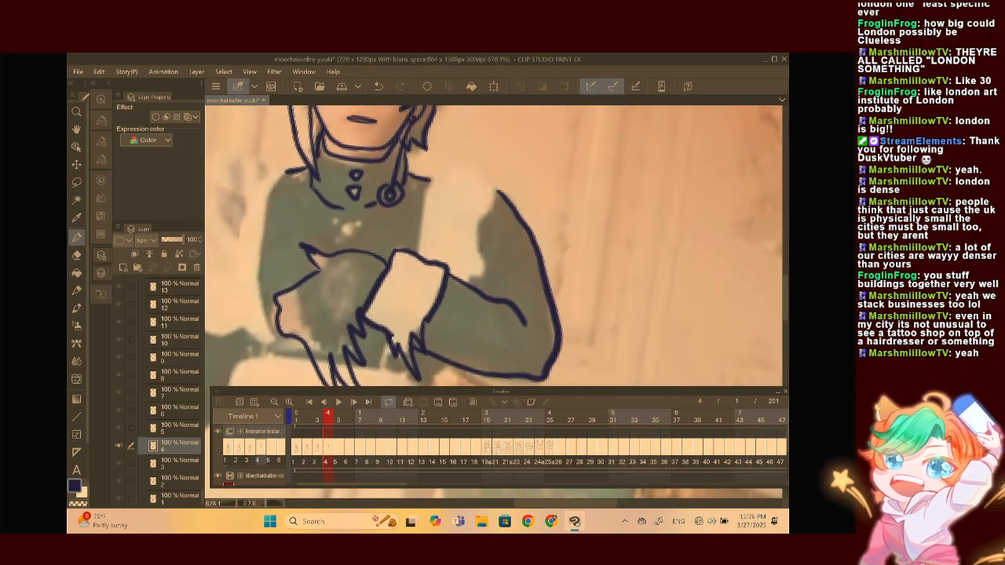
Draw the apron strap and shoulder ruffle beside the bent arm, with a double inner line and short fold marks
drag(428, 176, 411, 272)
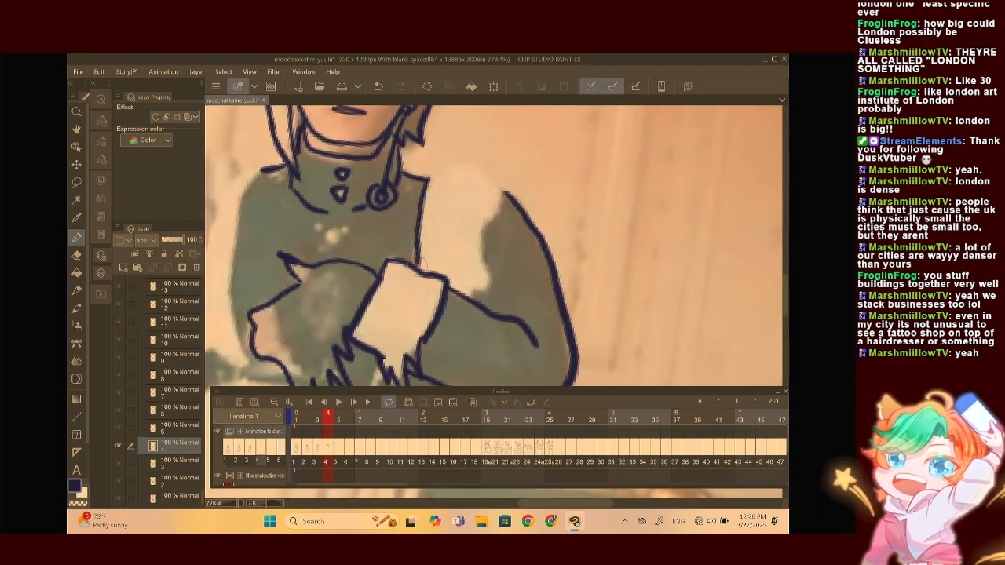
drag(428, 180, 501, 193)
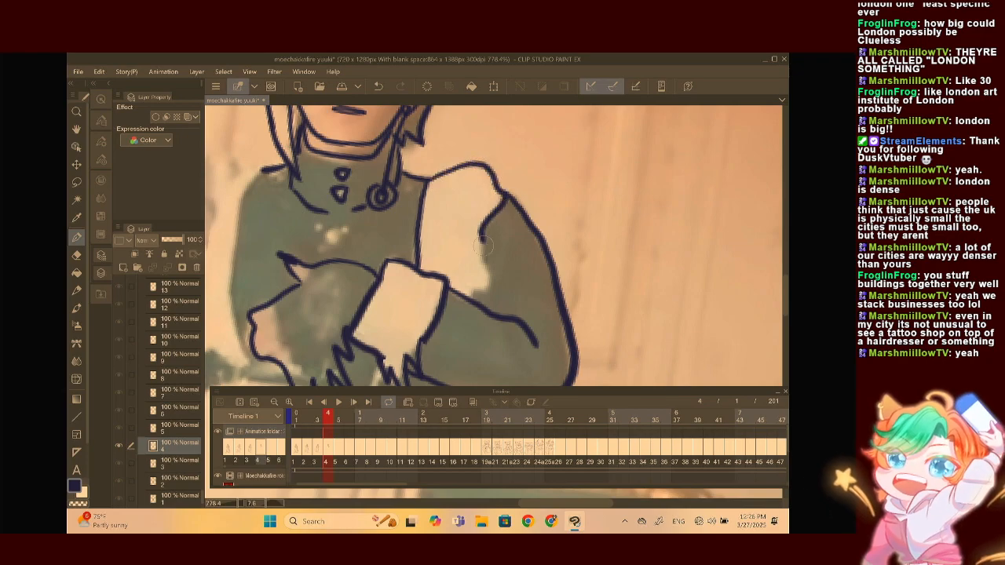
drag(439, 182, 433, 267)
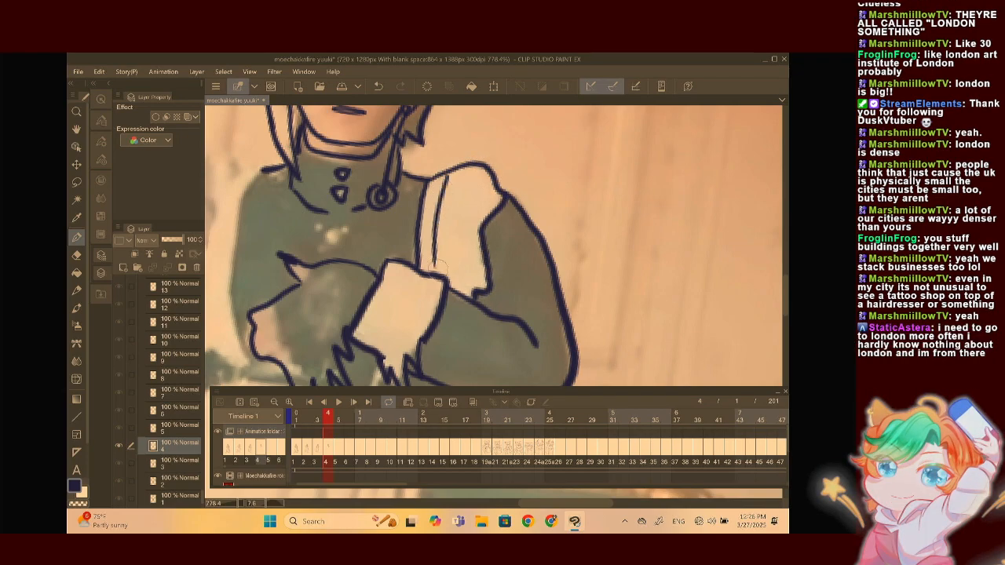
drag(453, 188, 483, 185)
mouse_move(449, 236)
mouse_down()
mouse_move(473, 255)
mouse_move(469, 269)
mouse_up()
scroll(476, 259, down, 1)
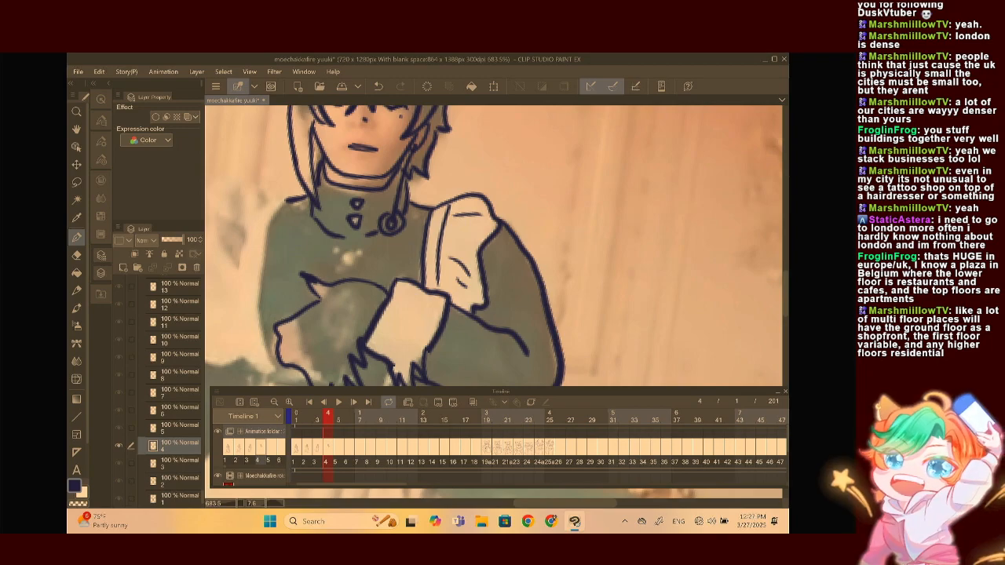
Draw the opposite side of the torso with a double-lined apron strap and a large rounded shoulder ruffle around it
scroll(494, 246, down, 4)
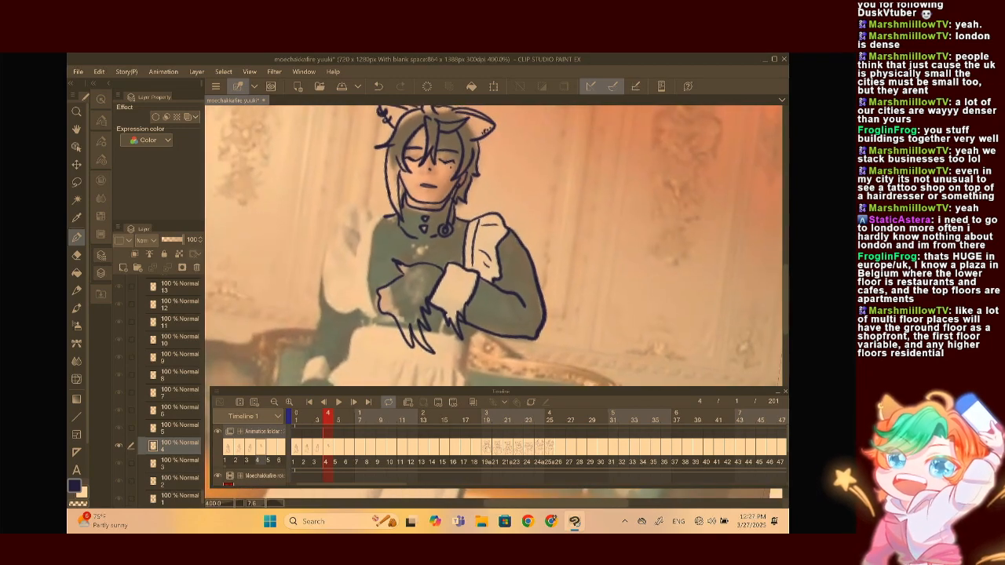
scroll(400, 244, up, 5)
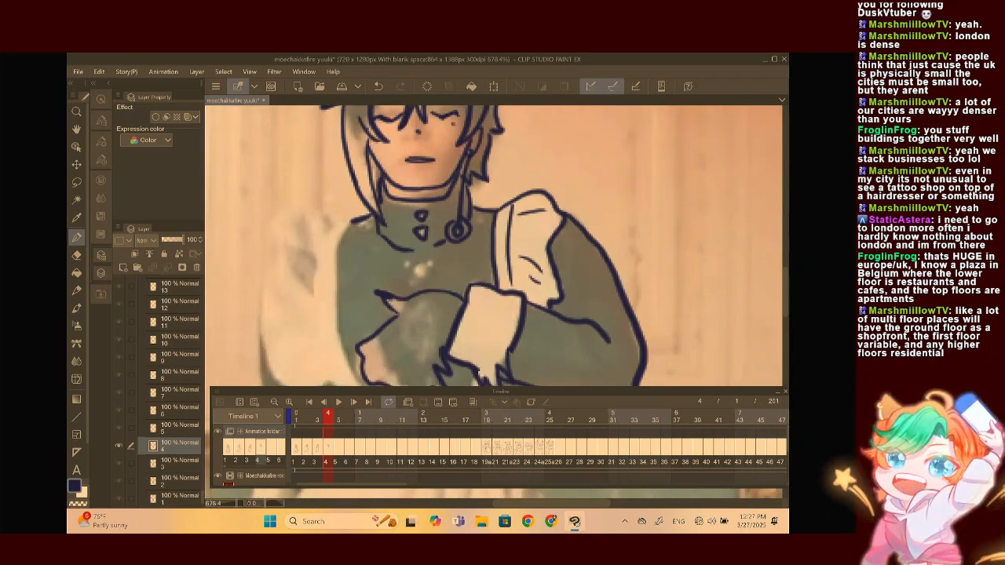
scroll(494, 246, down, 3)
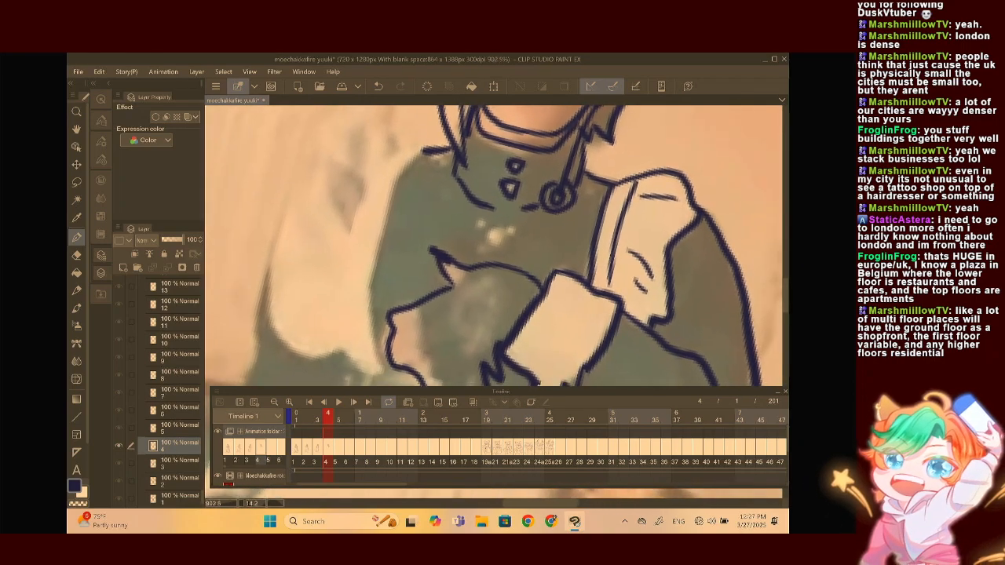
mouse_move(457, 152)
mouse_down()
mouse_move(416, 192)
mouse_move(400, 243)
mouse_move(401, 318)
mouse_up()
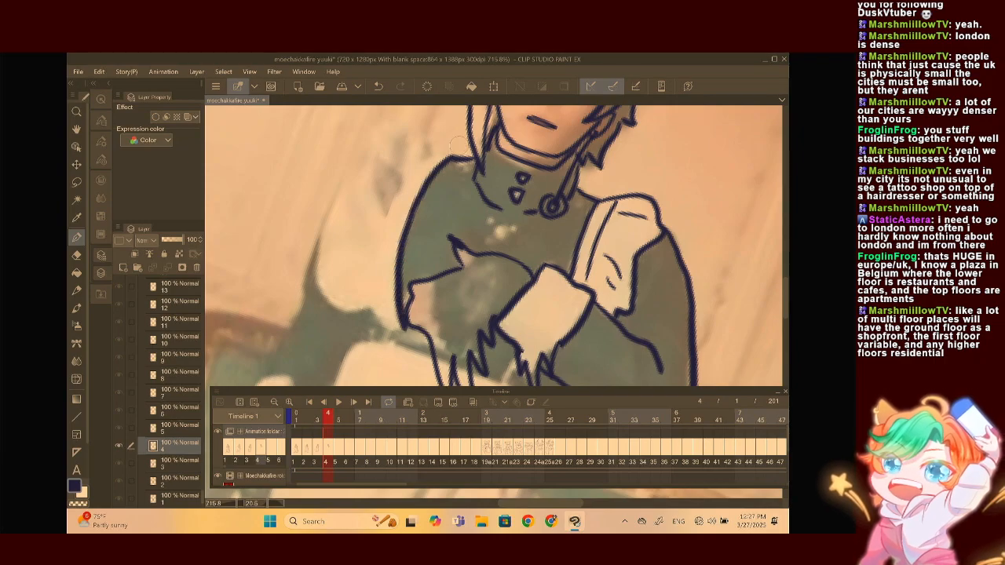
mouse_move(467, 147)
mouse_down()
mouse_move(443, 146)
mouse_move(399, 197)
mouse_move(381, 241)
mouse_move(377, 309)
mouse_up()
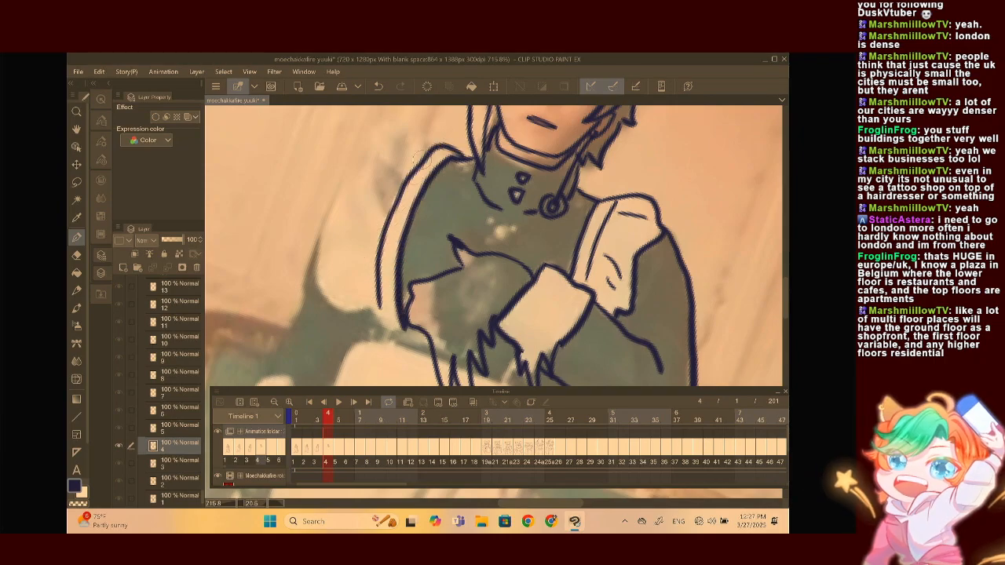
mouse_move(424, 160)
mouse_down()
mouse_move(406, 221)
mouse_move(396, 184)
mouse_move(339, 218)
mouse_move(299, 296)
mouse_move(322, 367)
mouse_move(355, 375)
mouse_up()
scroll(375, 191, down, 3)
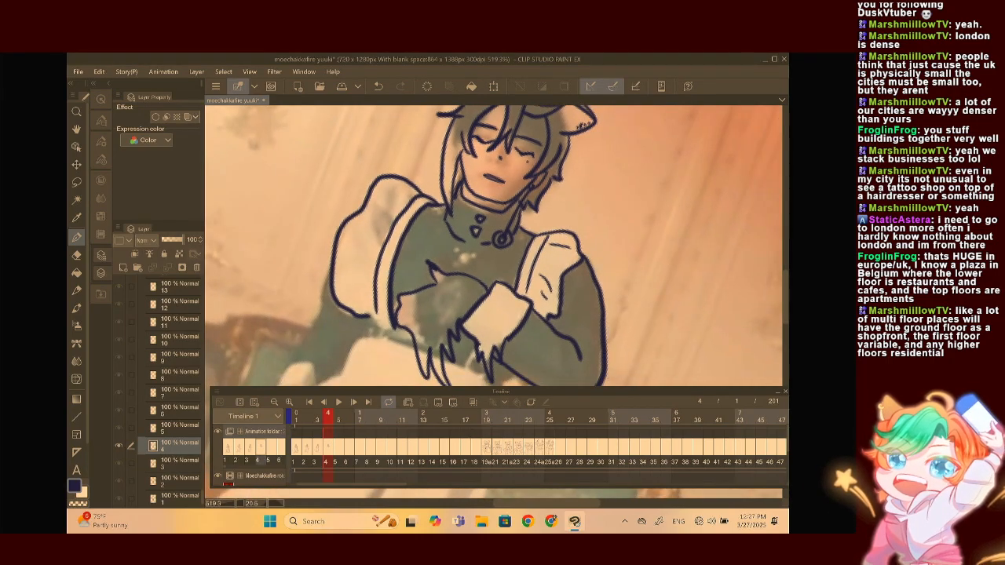
Add short curved fold lines inside the large shoulder ruffle, undoing unwanted strokes along the way
scroll(345, 318, up, 3)
mouse_move(383, 281)
mouse_down()
mouse_move(385, 316)
mouse_move(390, 298)
mouse_up()
scroll(390, 297, down, 2)
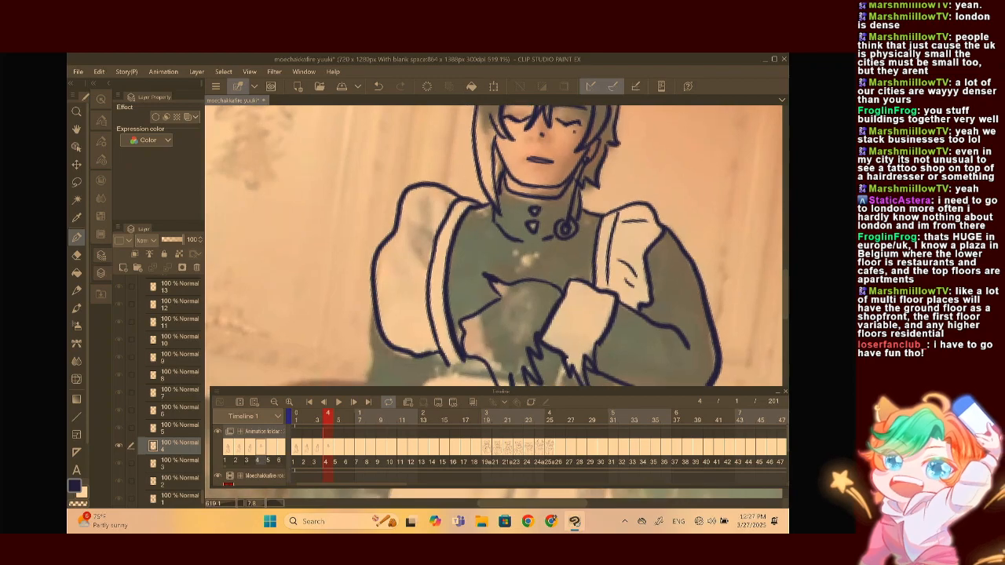
mouse_move(445, 207)
mouse_down()
mouse_move(411, 224)
mouse_move(438, 222)
mouse_move(424, 253)
mouse_move(441, 229)
mouse_up()
click(378, 86)
click(378, 86)
drag(413, 301, 396, 308)
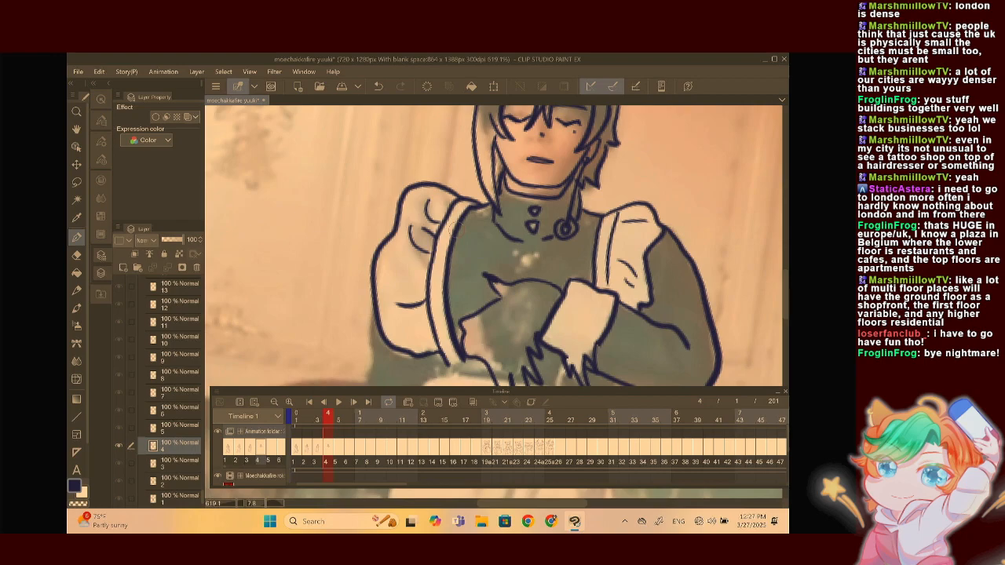
Draw the apron waistband's top edge behind the claw-like fingers, from beneath the cuff to the far side of the waist
scroll(453, 230, down, 5)
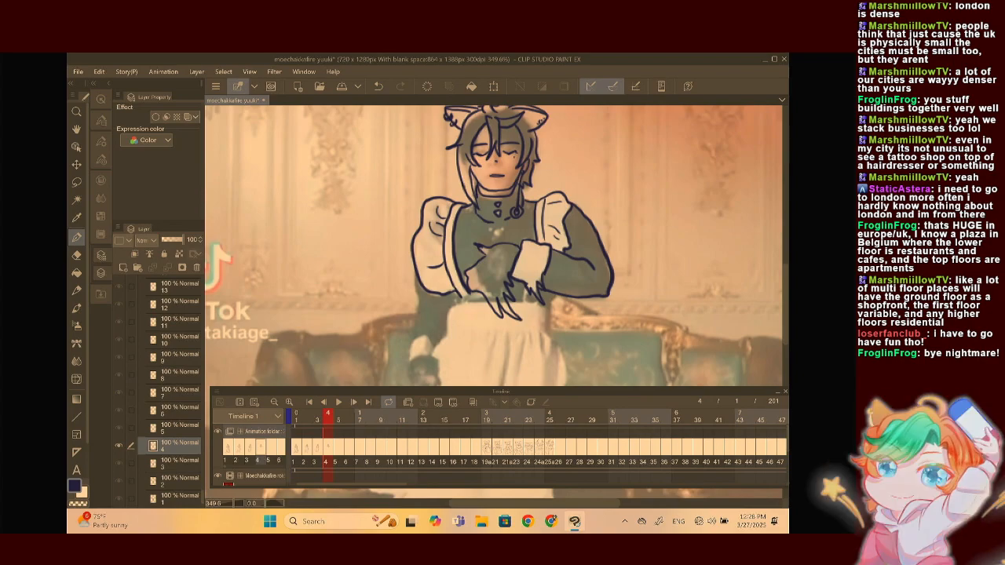
scroll(496, 245, down, 3)
scroll(496, 245, up, 1)
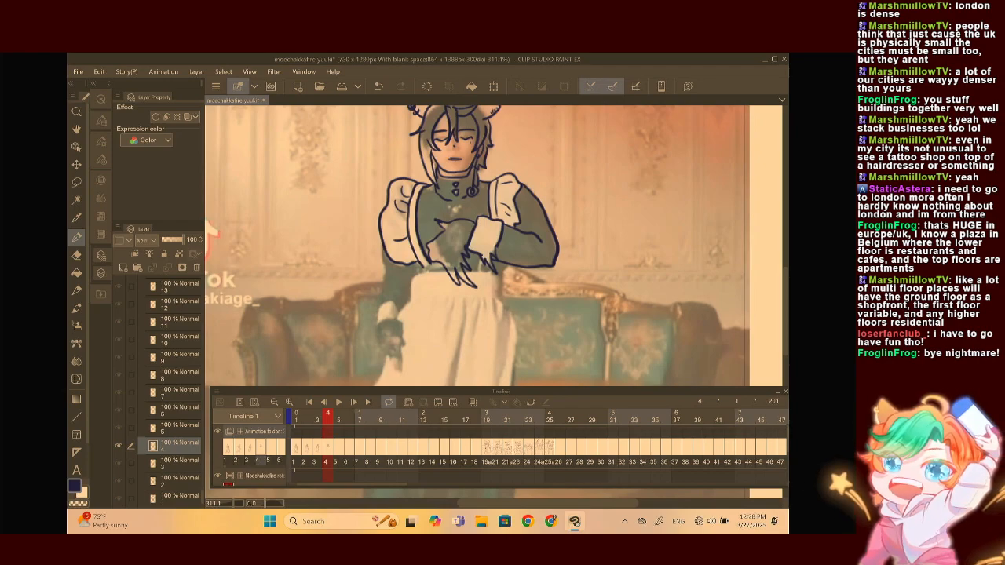
scroll(530, 275, up, 5)
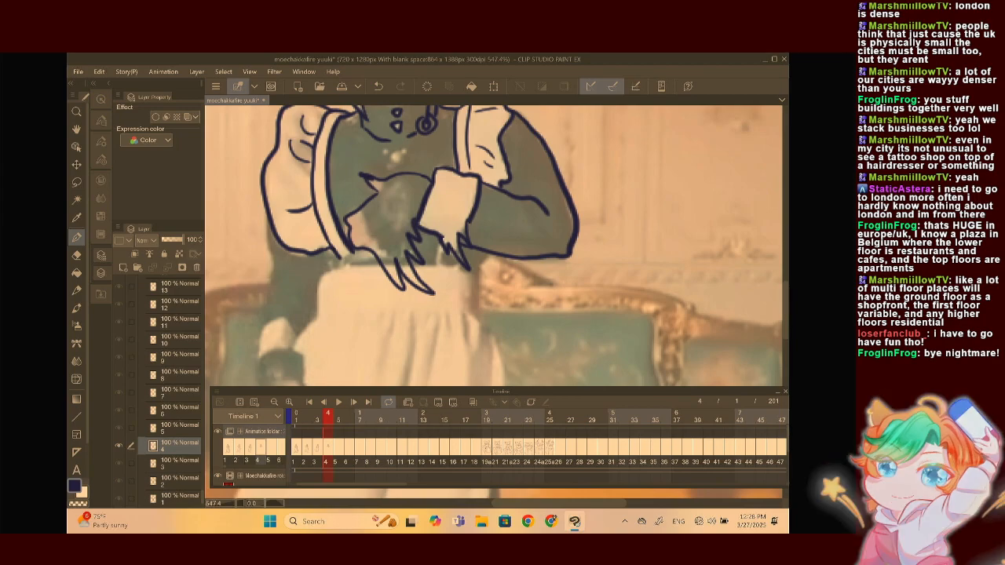
scroll(496, 245, down, 1)
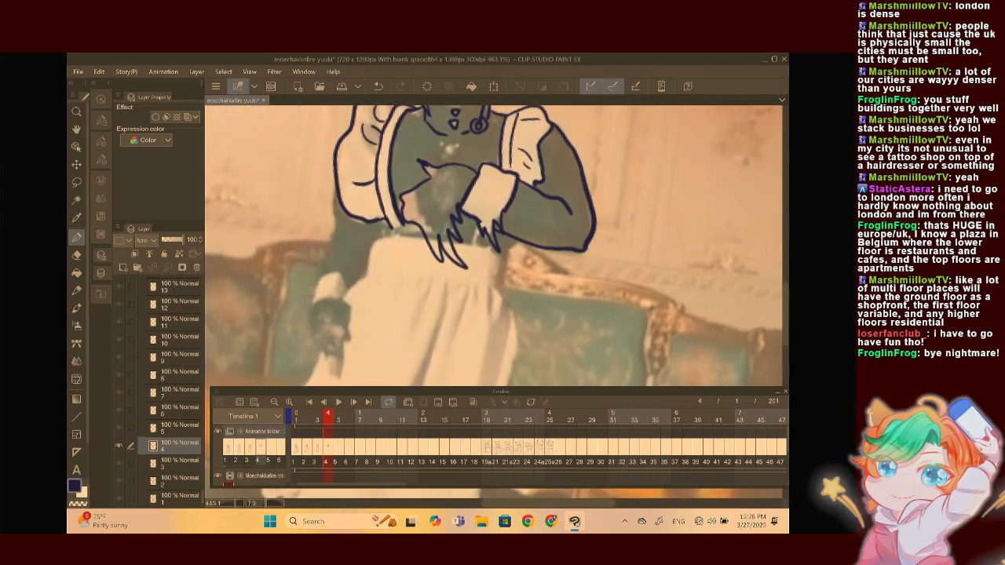
scroll(493, 246, up, 2)
scroll(455, 205, up, 2)
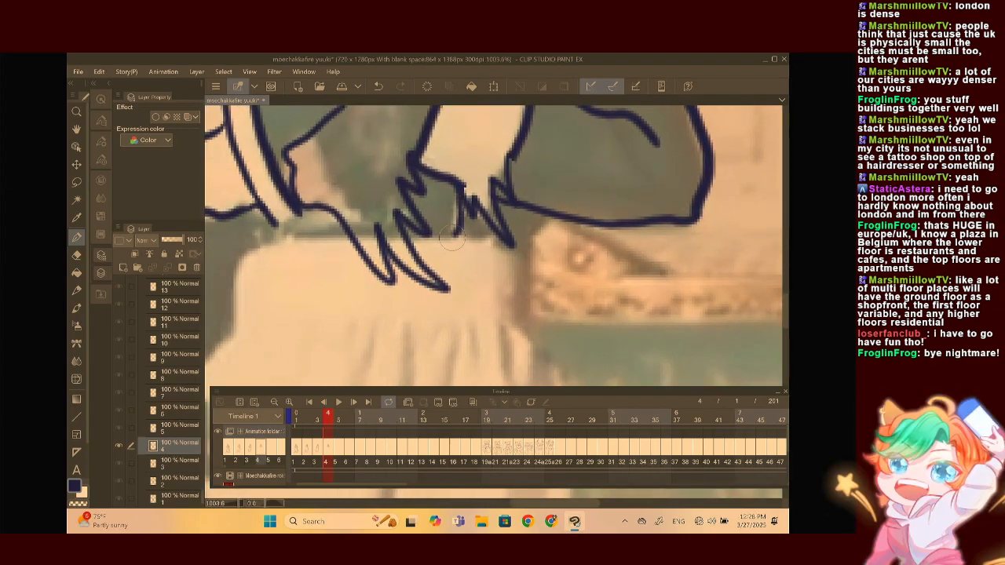
scroll(459, 206, down, 3)
scroll(479, 284, up, 2)
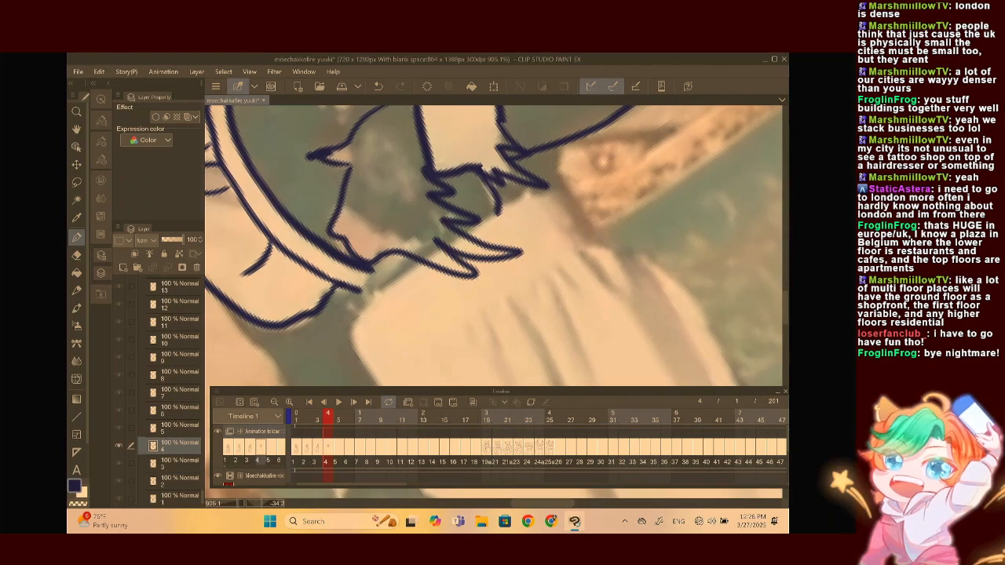
mouse_move(496, 209)
mouse_down()
mouse_move(474, 233)
mouse_move(389, 277)
mouse_move(398, 259)
mouse_up()
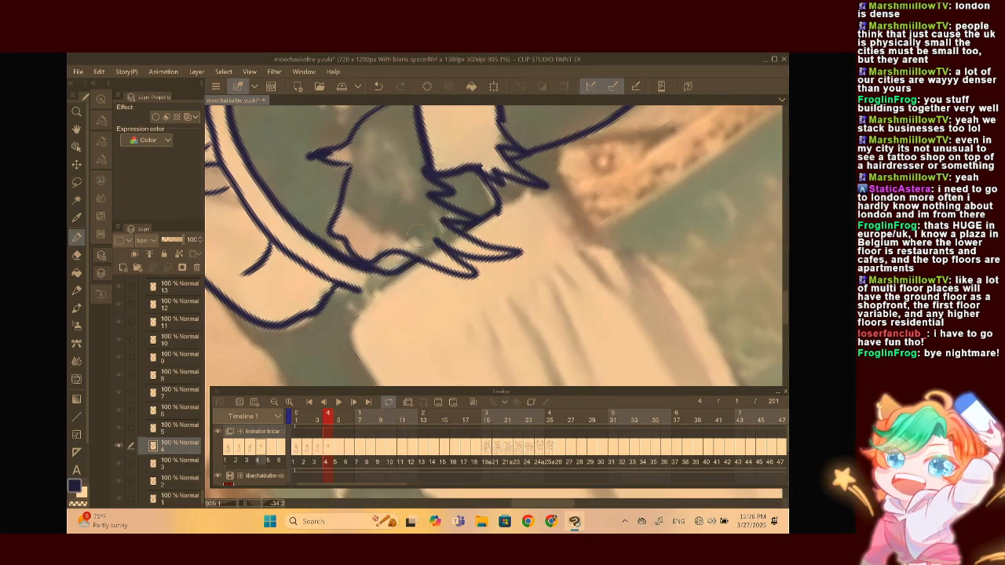
drag(499, 211, 554, 188)
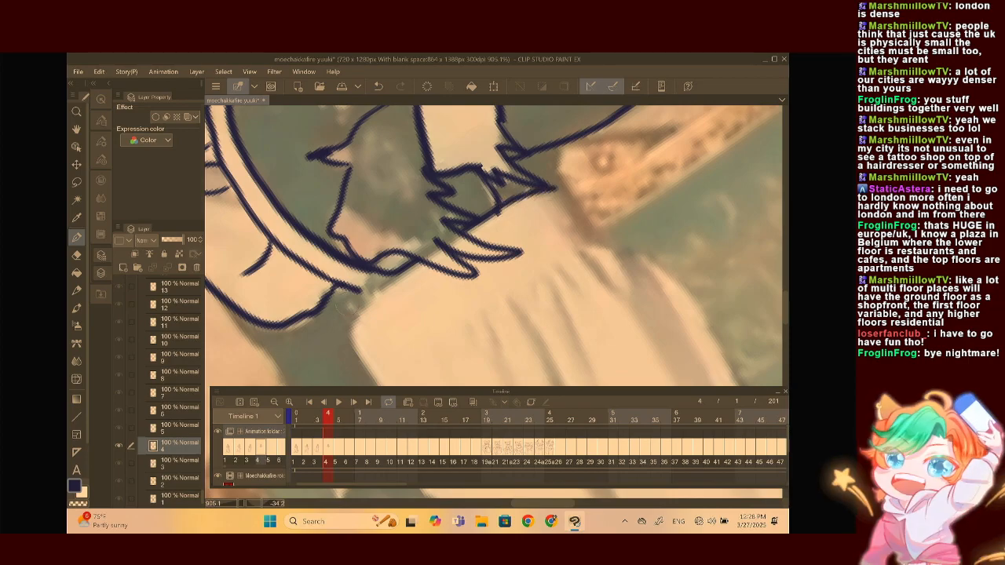
drag(393, 273, 349, 322)
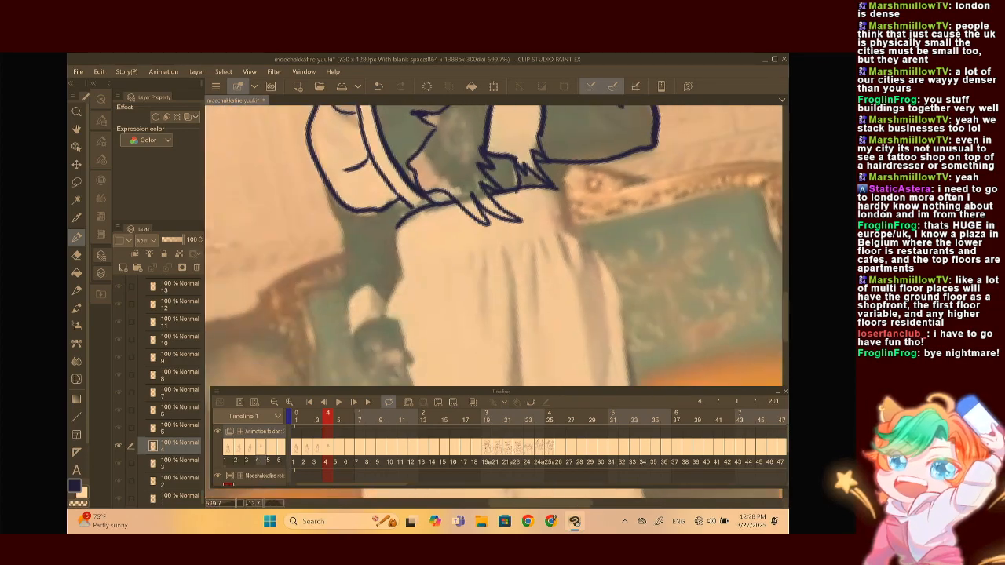
Close the apron waistband with a line down each side and a long lower edge across the waist
scroll(577, 235, up, 1)
drag(297, 212, 290, 286)
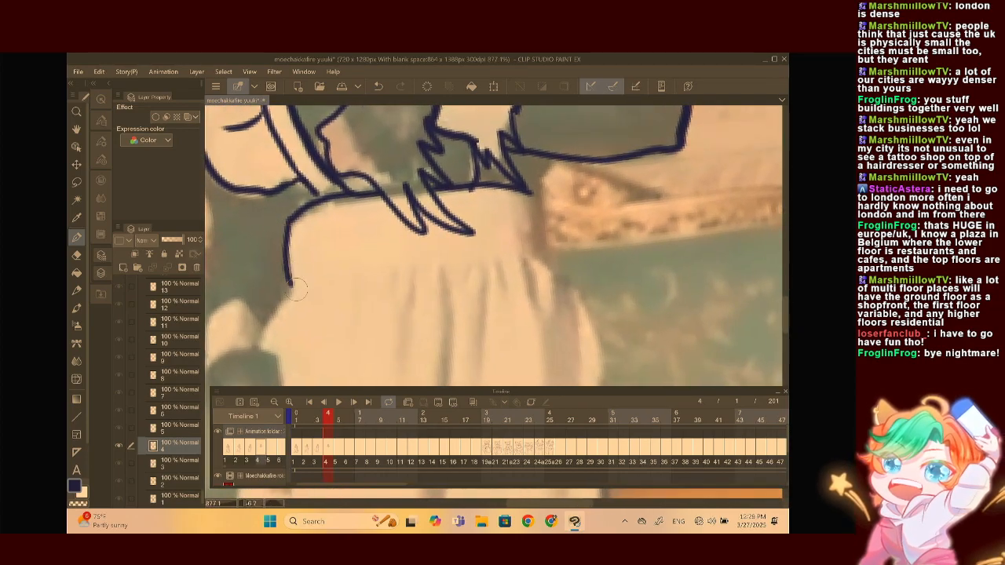
drag(526, 195, 542, 255)
scroll(540, 244, down, 3)
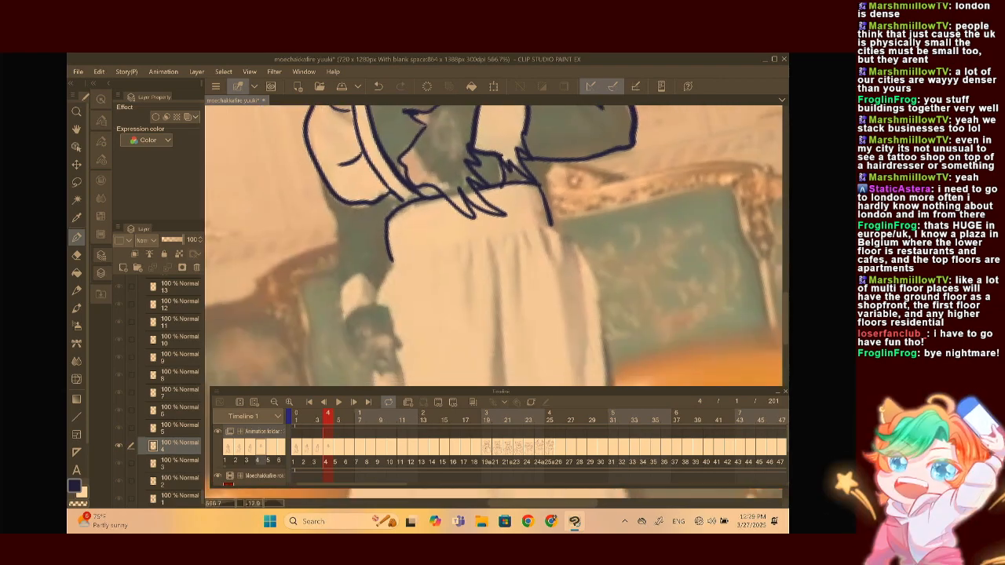
scroll(495, 245, up, 4)
drag(290, 317, 551, 192)
scroll(564, 167, down, 5)
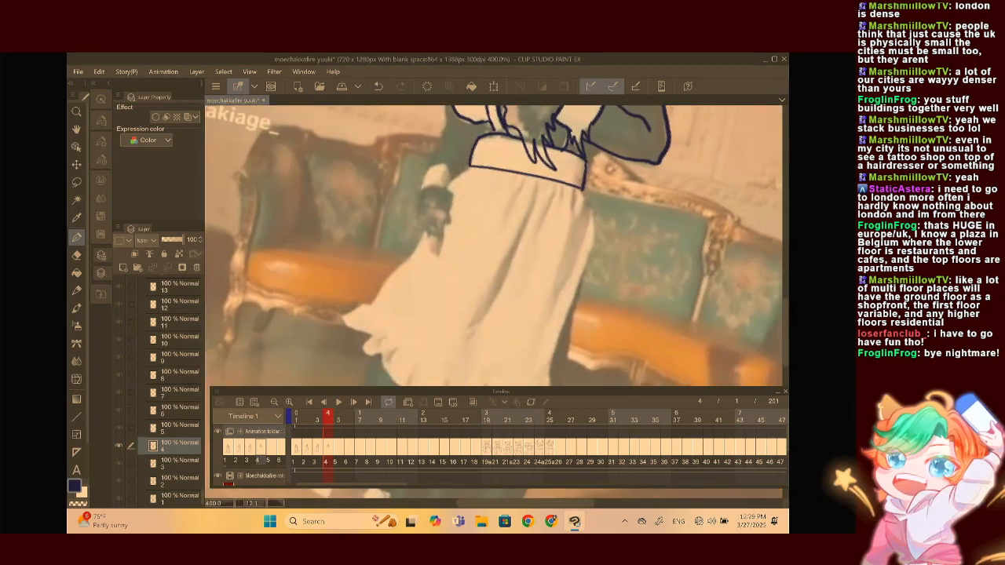
scroll(524, 213, up, 1)
scroll(524, 213, down, 1)
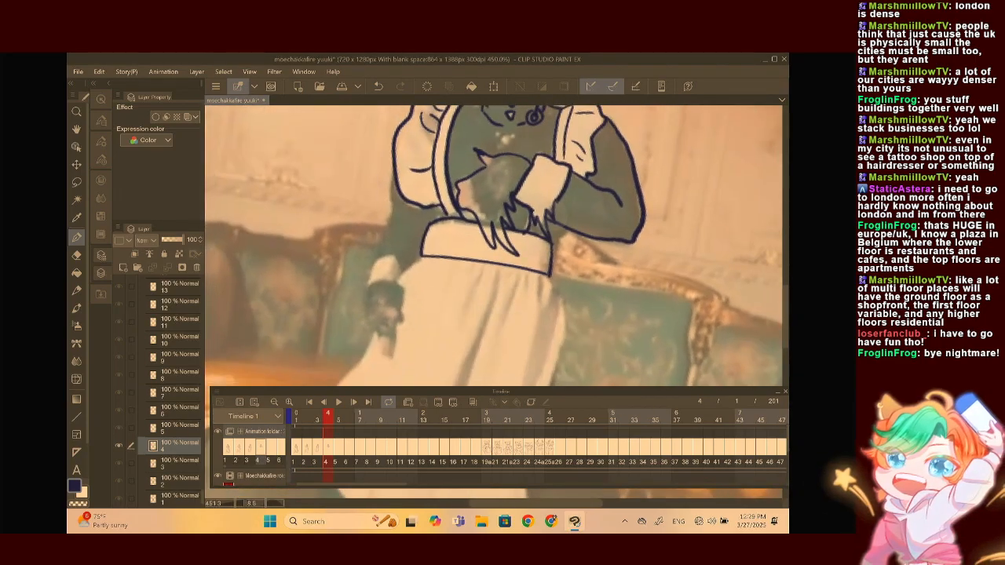
Check frame 3 and draw frame 4's lowered arm from the ruffle to the wrist with a small angular cuff
click(316, 452)
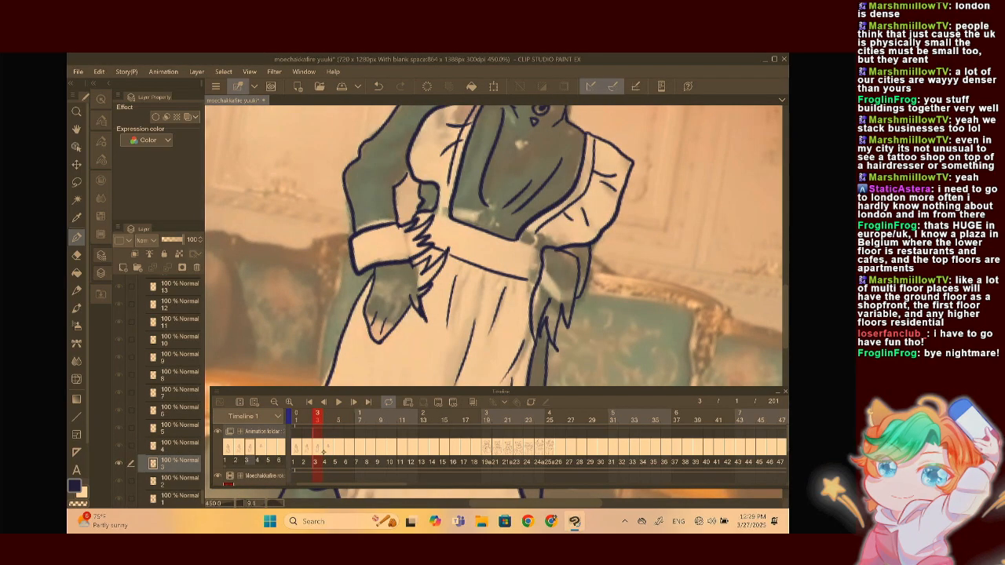
click(323, 453)
scroll(496, 245, up, 2)
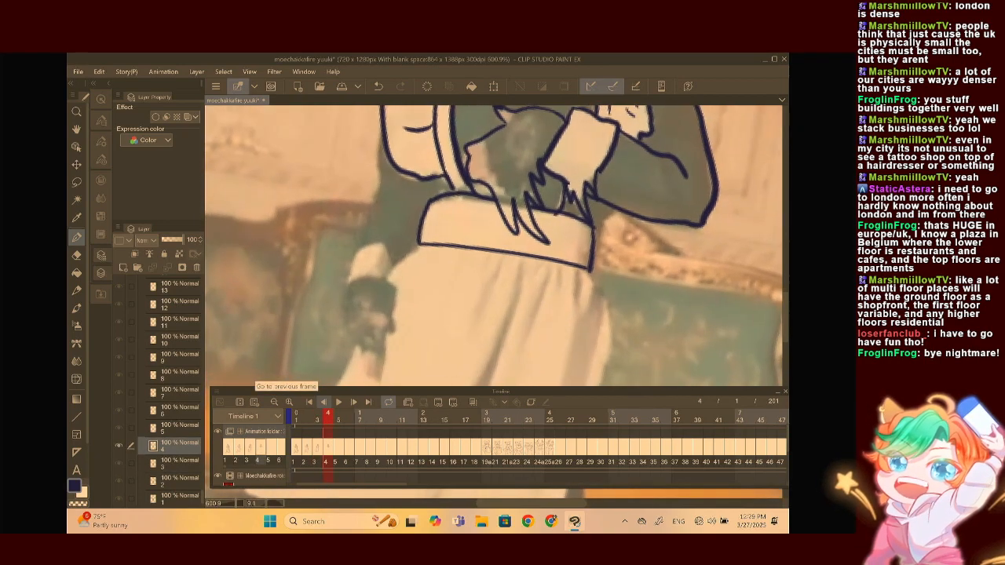
mouse_move(381, 129)
mouse_down()
mouse_move(371, 222)
mouse_move(350, 277)
mouse_move(391, 275)
mouse_move(390, 254)
mouse_up()
scroll(390, 253, down, 2)
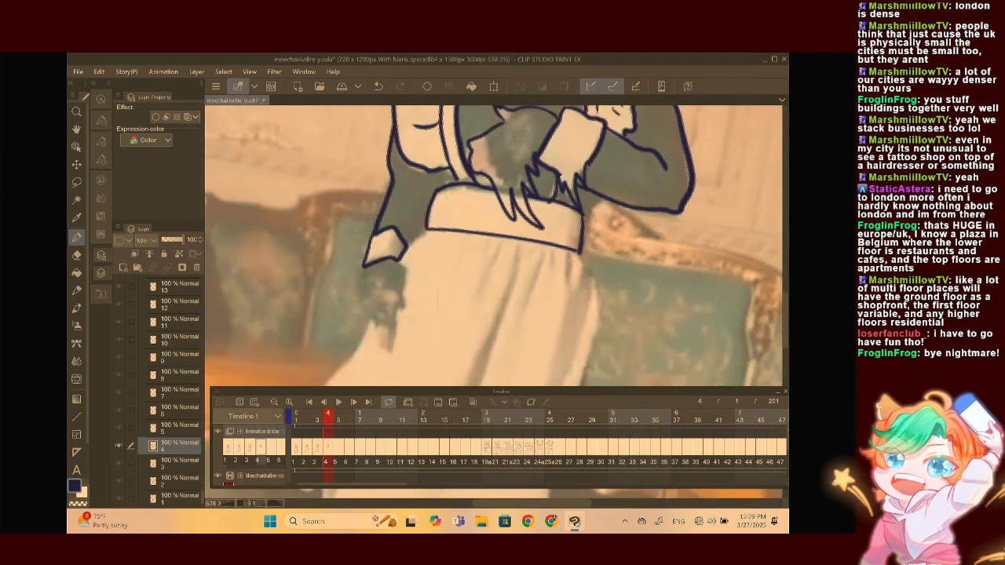
Outline the lowered hand below the cuff, with a short curved thumb and pointed fingers
scroll(398, 254, up, 2)
mouse_move(418, 221)
mouse_down()
mouse_move(420, 249)
mouse_move(406, 287)
mouse_move(391, 255)
mouse_up()
mouse_move(364, 224)
mouse_down()
mouse_move(356, 265)
mouse_move(365, 316)
mouse_move(385, 338)
mouse_up()
drag(400, 289, 385, 338)
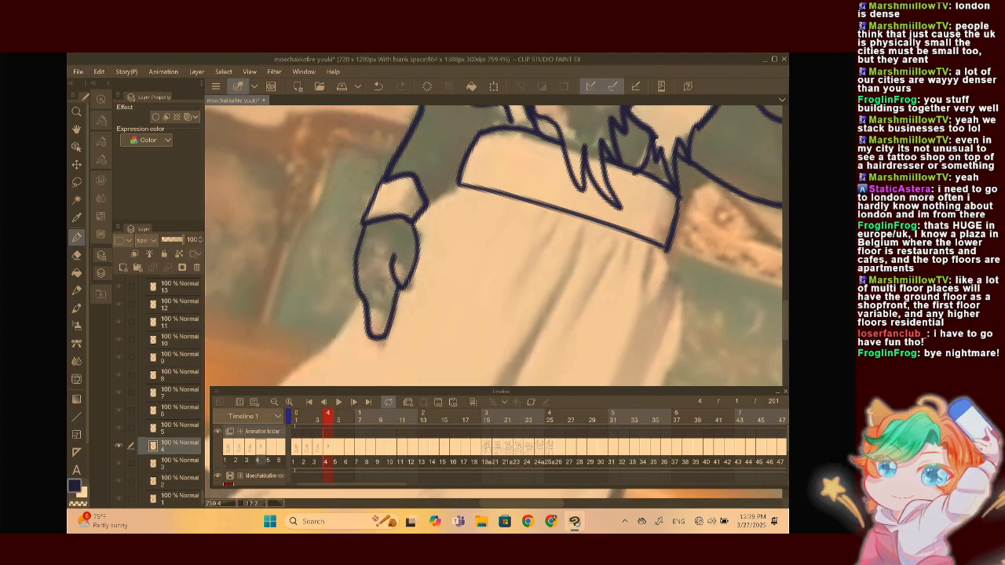
mouse_move(405, 271)
mouse_down()
mouse_move(405, 303)
mouse_move(397, 292)
mouse_move(375, 344)
mouse_up()
scroll(392, 248, down, 3)
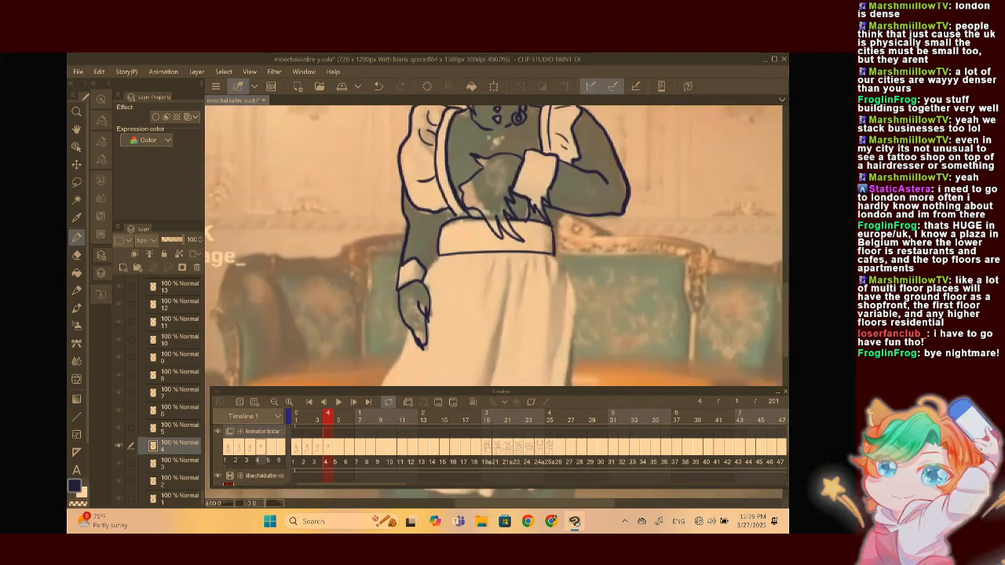
scroll(576, 162, down, 2)
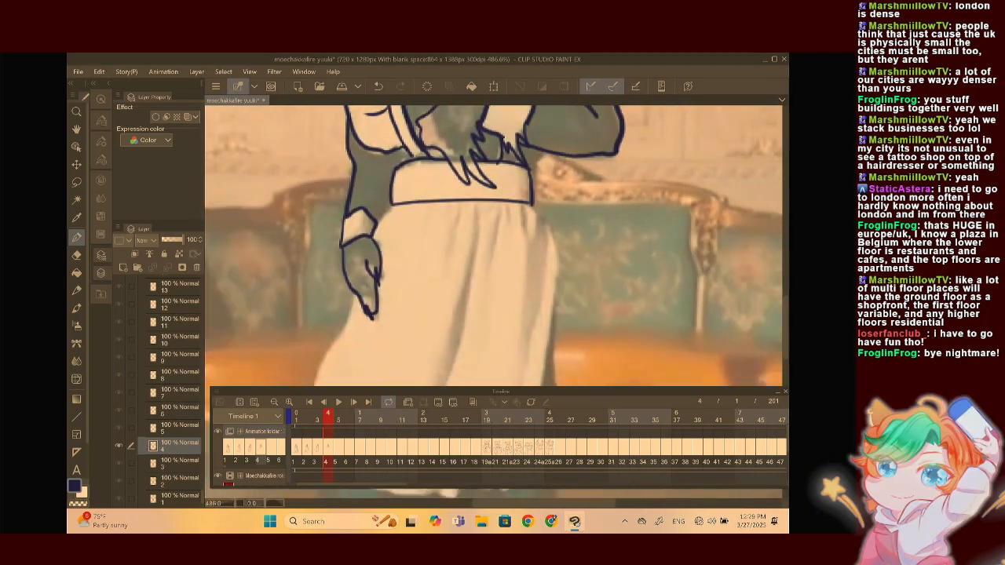
Draw both side edges of frame 4's apron from the waistband and lowered hand down to the flared hem corners
scroll(591, 158, down, 3)
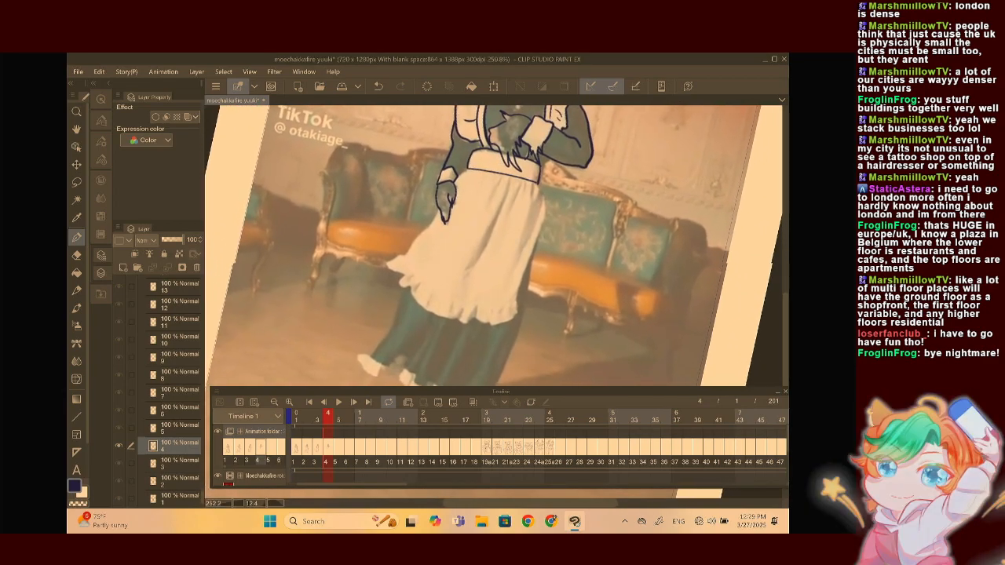
scroll(493, 246, down, 1)
scroll(493, 246, up, 1)
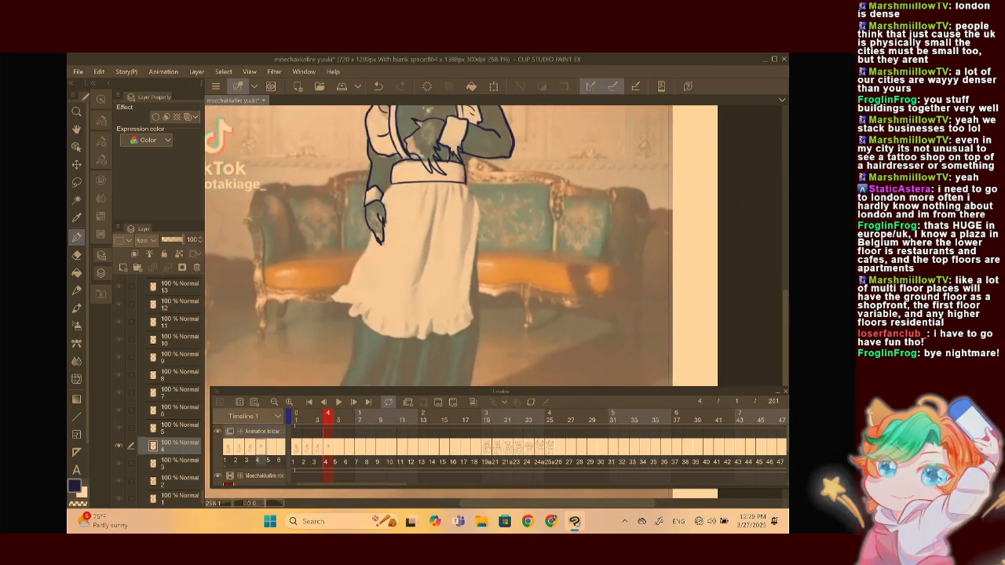
scroll(494, 246, up, 2)
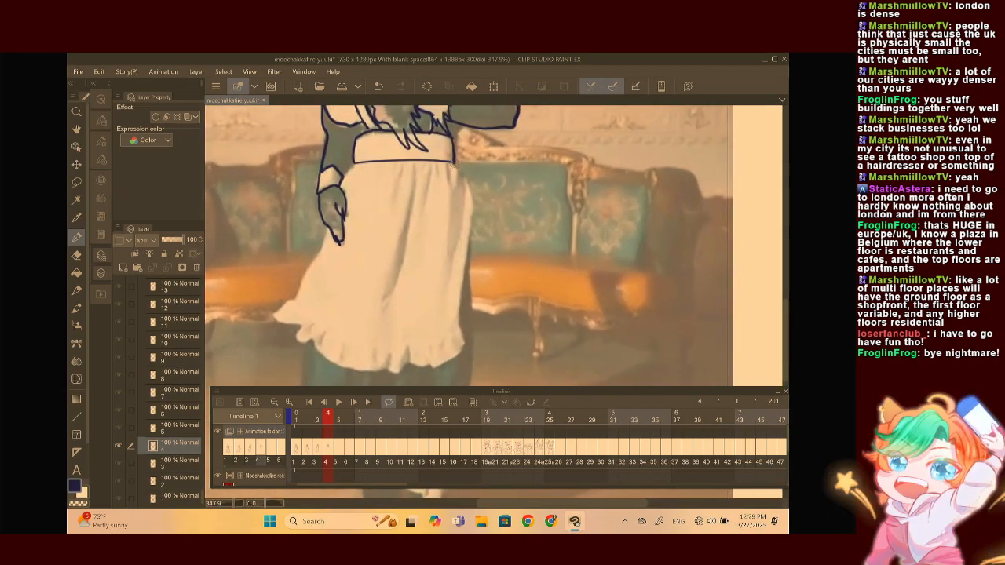
mouse_move(454, 164)
mouse_down()
mouse_move(469, 253)
mouse_move(464, 346)
mouse_up()
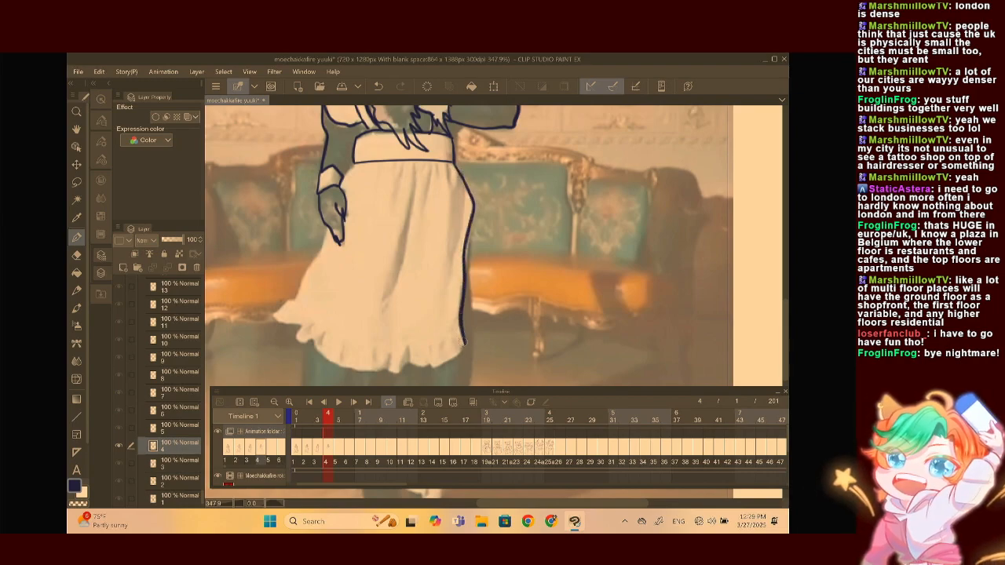
drag(355, 161, 341, 186)
mouse_move(339, 259)
mouse_down()
mouse_move(354, 197)
mouse_move(325, 201)
mouse_move(289, 258)
mouse_up()
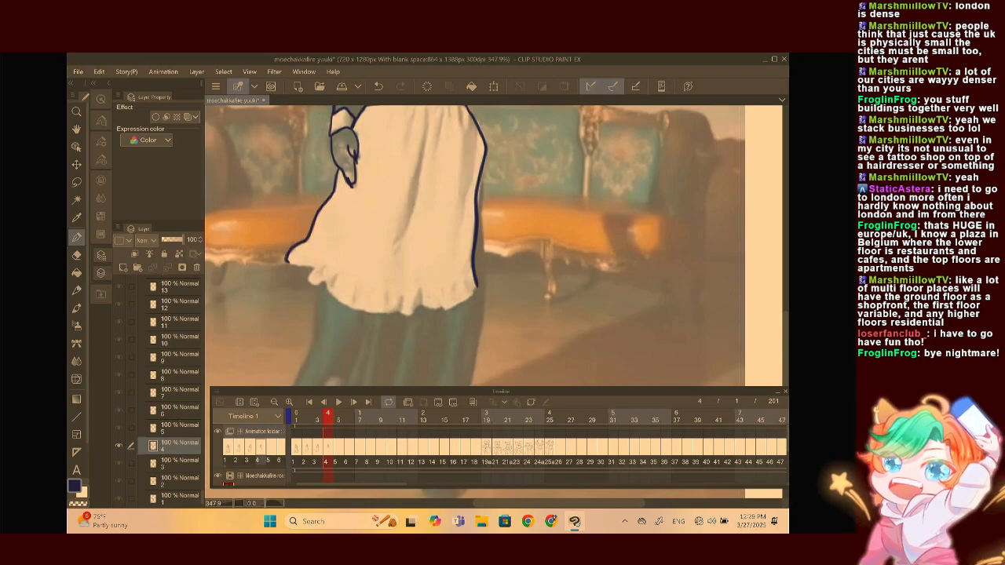
Draw the apron's wavy ruffled hem, joining the lower ends of its two side edges
scroll(496, 244, down, 5)
scroll(496, 245, up, 6)
mouse_move(528, 196)
mouse_down()
mouse_move(516, 229)
mouse_move(496, 249)
mouse_move(469, 253)
mouse_move(444, 282)
mouse_move(355, 298)
mouse_move(306, 276)
mouse_move(279, 279)
mouse_move(297, 166)
mouse_up()
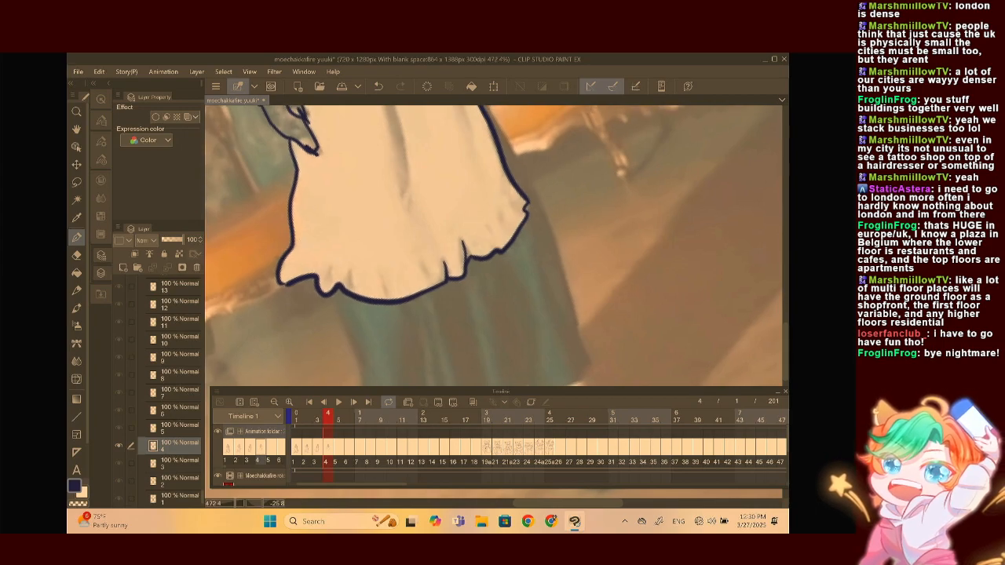
Add short pleat ticks along the apron's ruffled hem
mouse_move(325, 265)
mouse_down()
mouse_move(412, 253)
mouse_move(384, 292)
mouse_up()
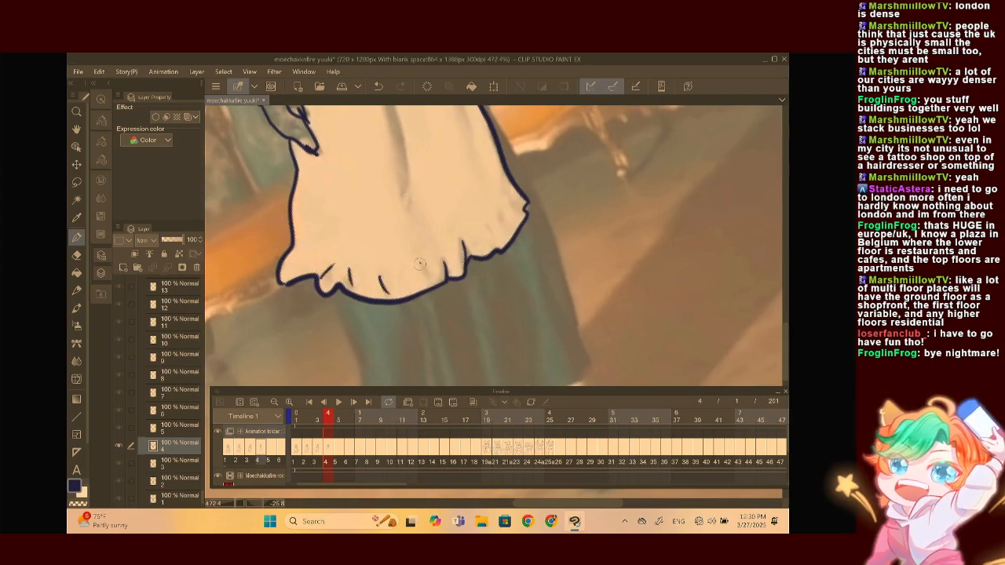
drag(419, 260, 423, 279)
drag(493, 212, 499, 237)
drag(510, 198, 518, 215)
drag(476, 232, 479, 253)
scroll(512, 178, down, 3)
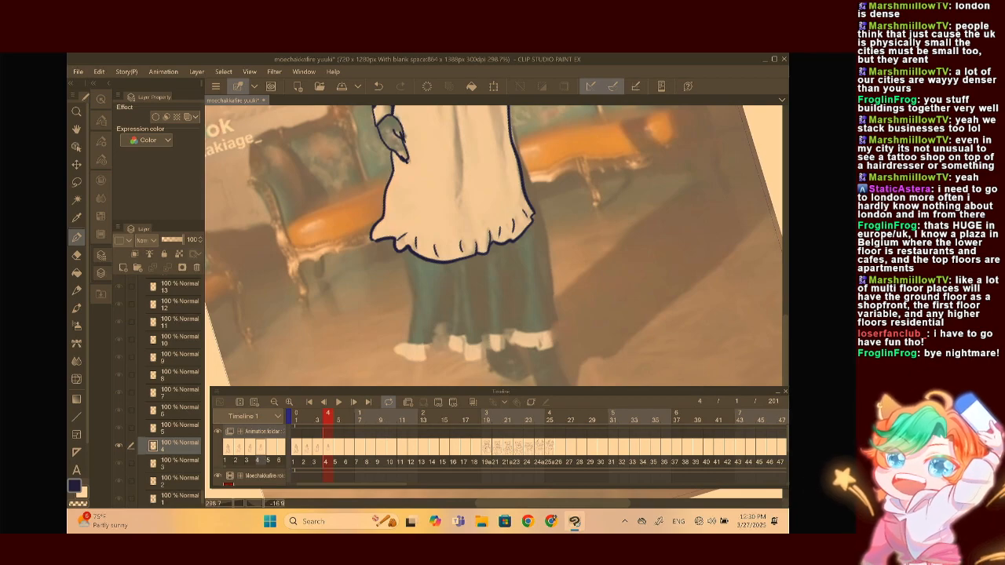
Draw long curved fold lines running down the apron from just below the waistband
scroll(494, 245, up, 2)
scroll(494, 245, down, 3)
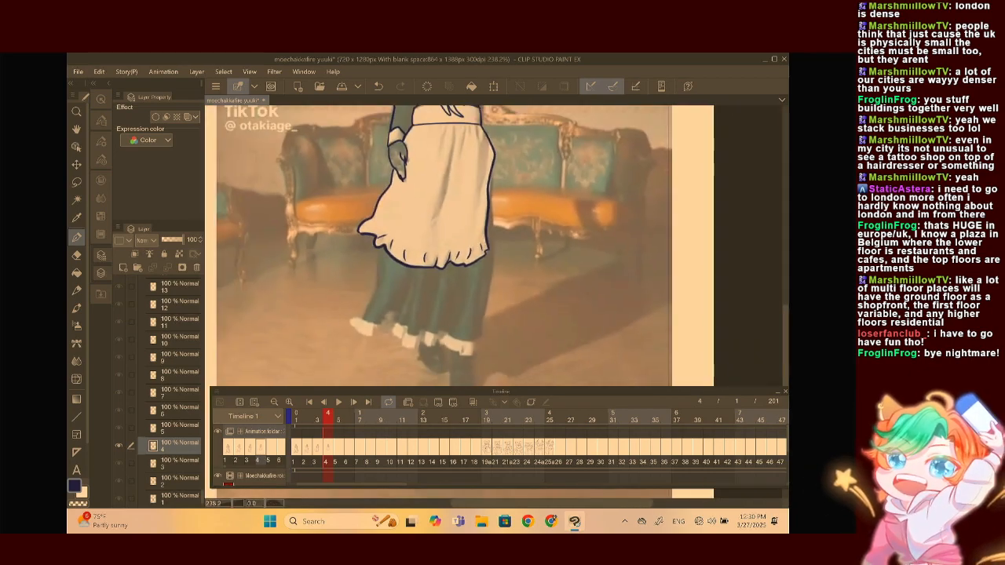
scroll(494, 245, up, 1)
drag(393, 175, 366, 292)
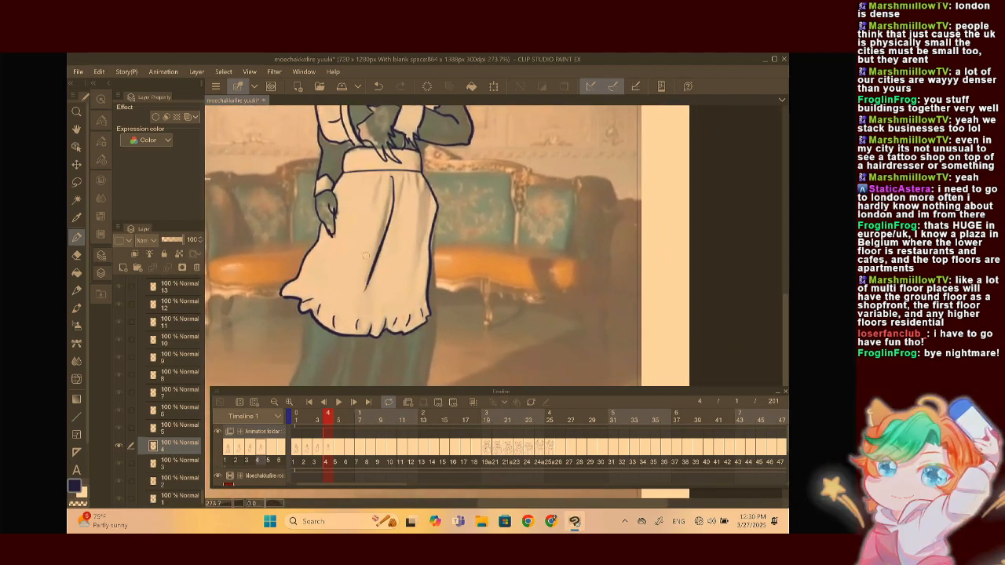
mouse_move(408, 173)
mouse_down()
mouse_move(405, 193)
mouse_move(376, 205)
mouse_up()
scroll(427, 245, down, 4)
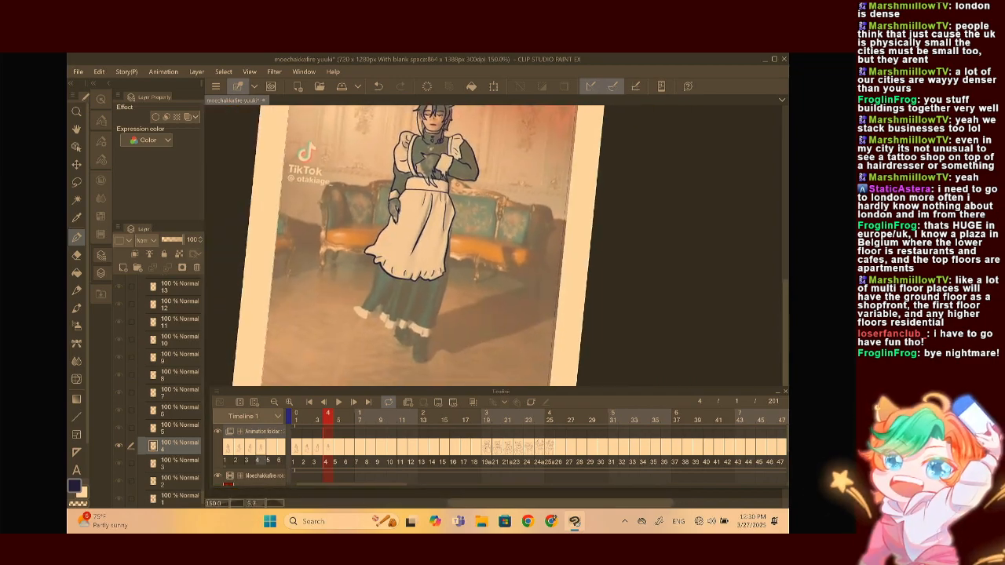
Outline the dark skirt below the apron with two side edges and a wavy lower hem
scroll(427, 245, up, 2)
scroll(427, 245, down, 2)
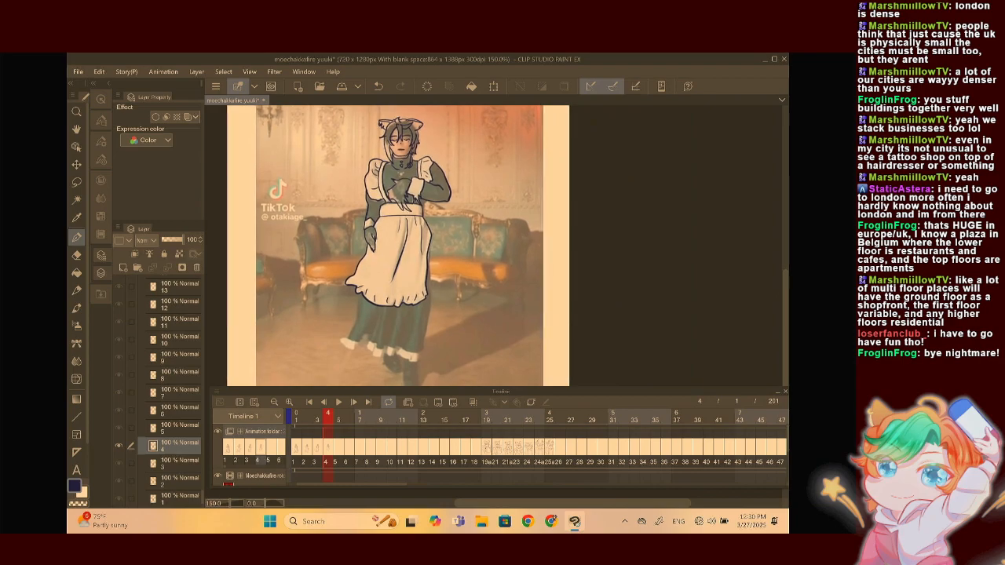
scroll(476, 288, up, 4)
mouse_move(444, 313)
mouse_down()
mouse_move(473, 226)
mouse_move(470, 248)
mouse_up()
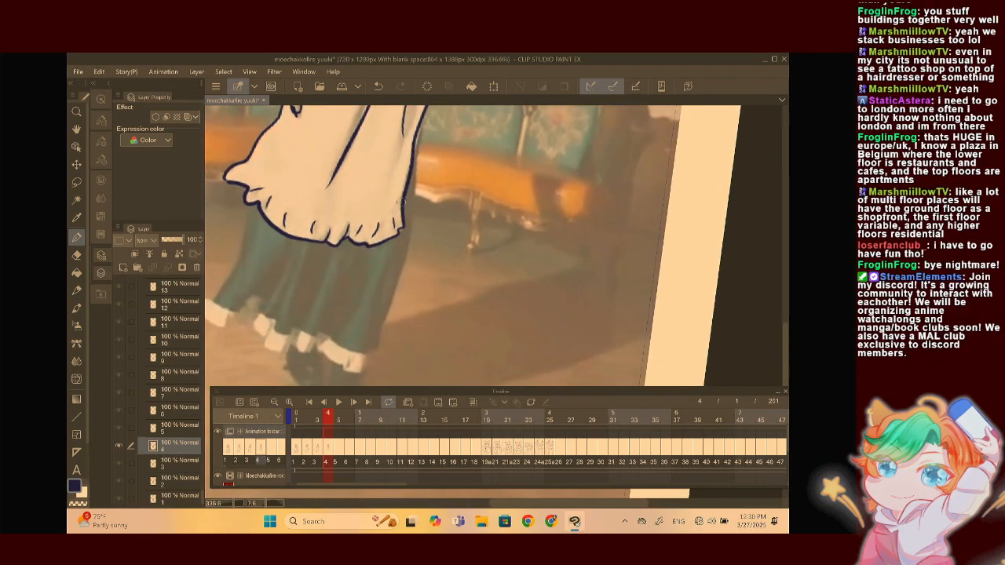
mouse_move(412, 166)
mouse_down()
mouse_move(413, 227)
mouse_move(373, 354)
mouse_move(329, 334)
mouse_move(277, 330)
mouse_move(261, 298)
mouse_move(226, 309)
mouse_up()
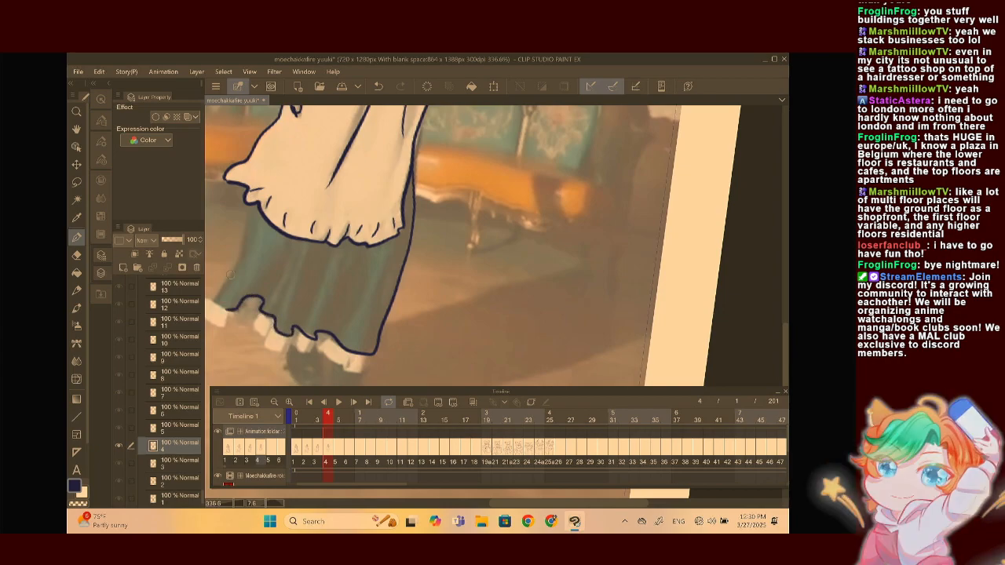
mouse_move(288, 203)
mouse_down()
mouse_move(264, 311)
mouse_move(288, 312)
mouse_up()
Add several fold lines running down the dark skirt from the apron hem
drag(426, 240, 409, 307)
drag(385, 242, 369, 304)
mouse_move(354, 245)
mouse_down()
mouse_move(343, 307)
mouse_move(327, 304)
mouse_up()
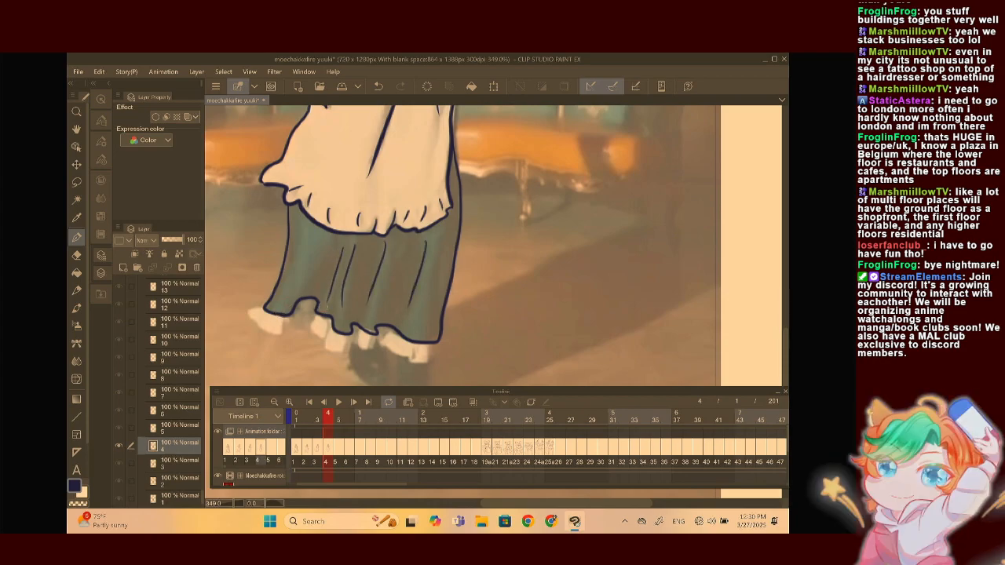
Draw the white petticoat ruffle beneath the skirt's hem, redoing the first outline and adding a small fold mark
scroll(519, 139, down, 3)
key(minus)
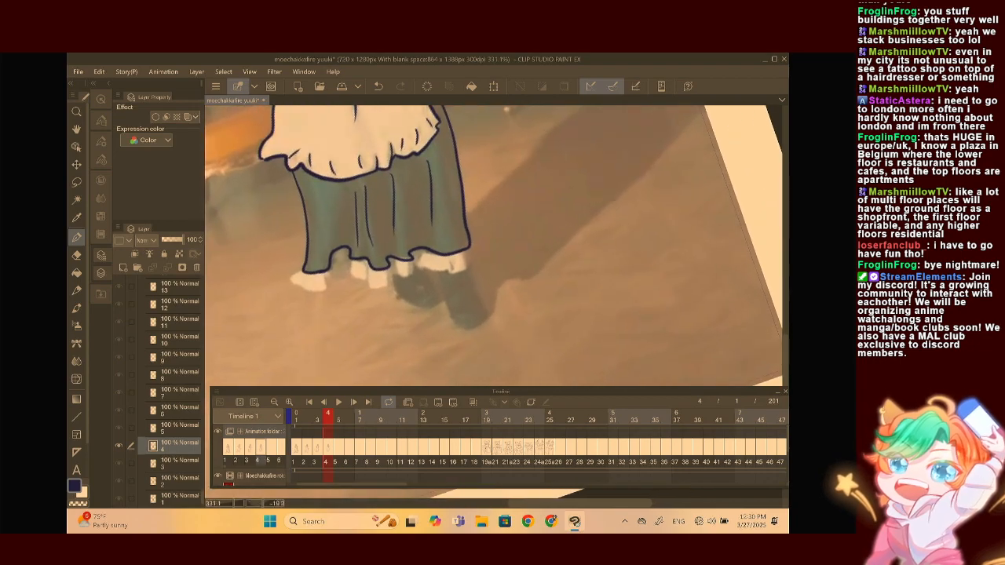
scroll(398, 326, up, 4)
scroll(494, 243, up, 2)
scroll(494, 243, down, 1)
mouse_move(282, 233)
mouse_down()
mouse_move(259, 250)
mouse_move(289, 266)
mouse_move(318, 260)
mouse_move(343, 237)
mouse_move(421, 256)
mouse_up()
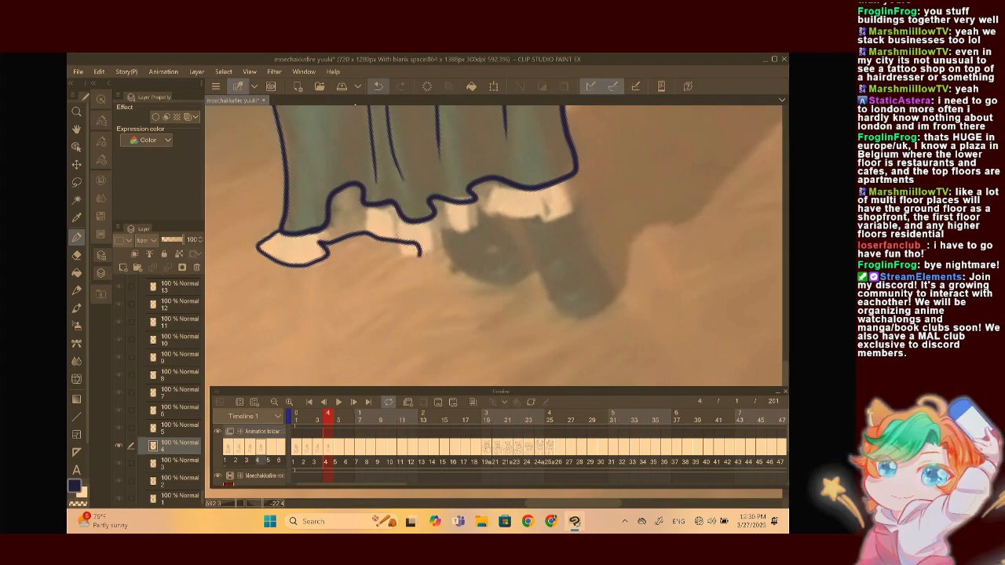
key(ctrl+z)
mouse_move(281, 231)
mouse_down()
mouse_move(259, 250)
mouse_move(299, 267)
mouse_move(327, 257)
mouse_move(324, 240)
mouse_move(368, 232)
mouse_move(382, 242)
mouse_move(395, 229)
mouse_move(405, 249)
mouse_move(437, 248)
mouse_move(447, 230)
mouse_move(467, 229)
mouse_move(483, 209)
mouse_move(562, 213)
mouse_move(583, 177)
mouse_move(549, 214)
mouse_up()
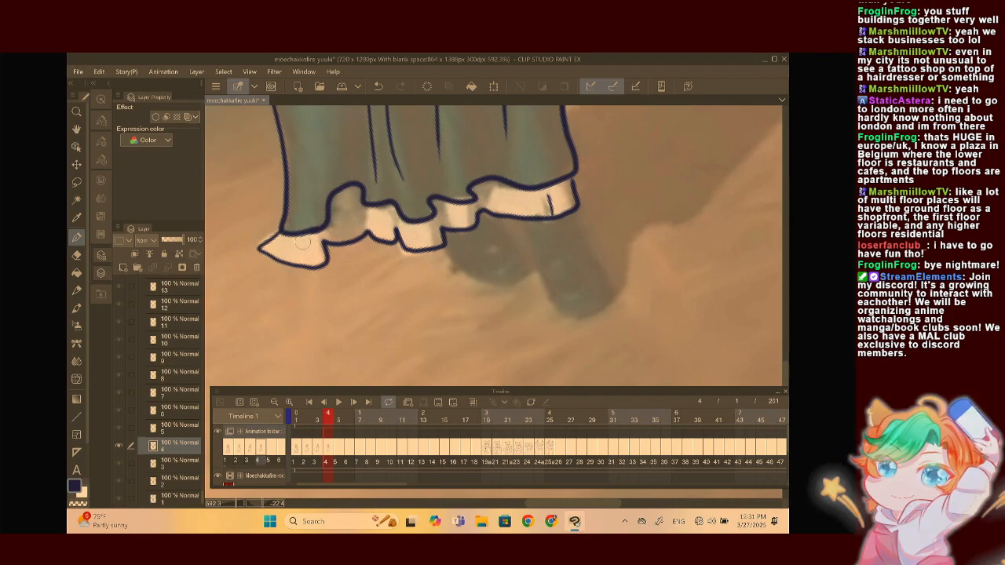
Review frame 4's whole figure and go to frame 5, comparing its pose with frame 4
scroll(320, 213, down, 5)
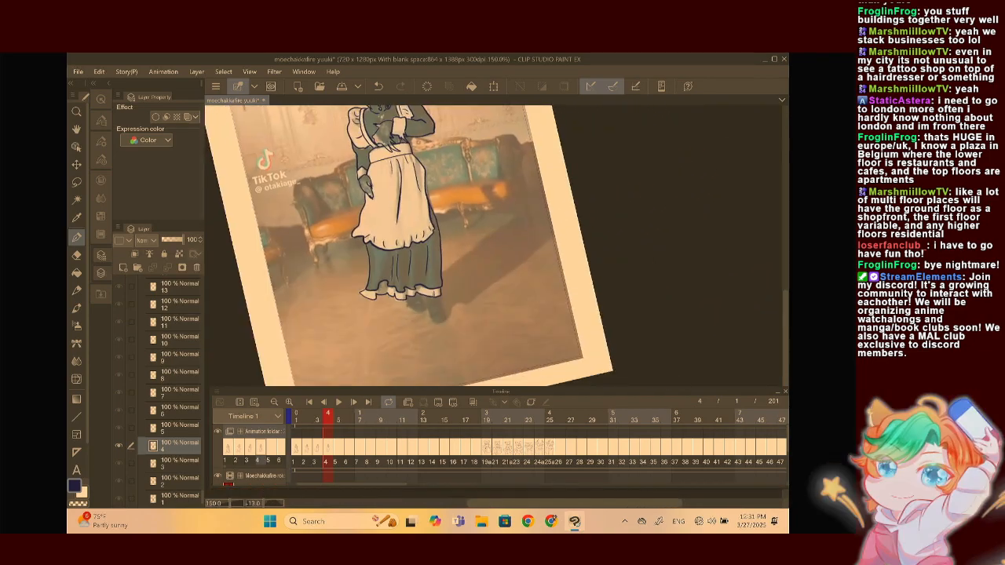
scroll(354, 235, up, 2)
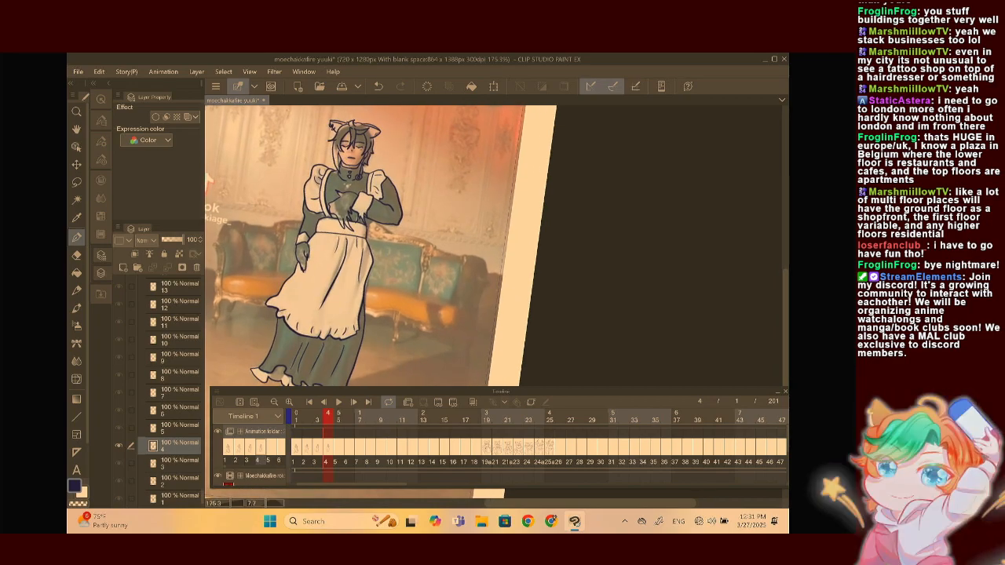
key(Right)
drag(353, 243, 376, 236)
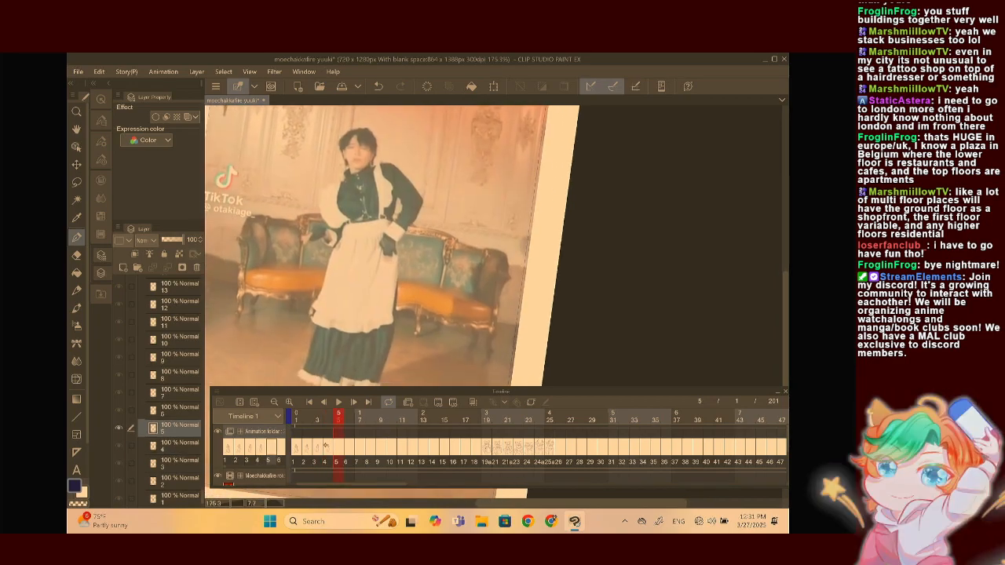
key(Left)
key(Right)
Draw frame 5's face with two closed eyes, a mole under one eye, a nose dot and a small mouth
scroll(439, 220, up, 5)
drag(440, 338, 486, 188)
scroll(439, 220, up, 3)
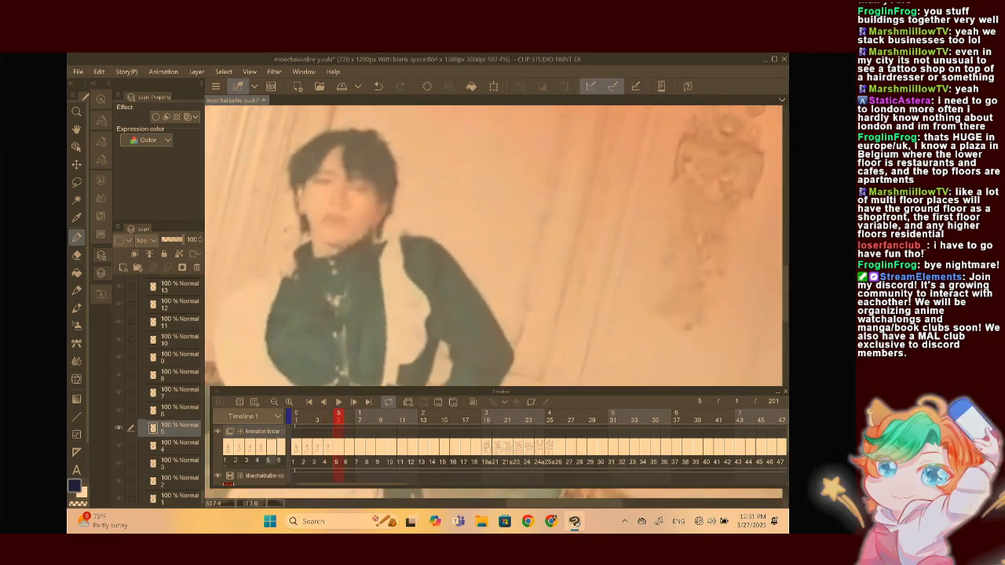
scroll(510, 178, up, 1)
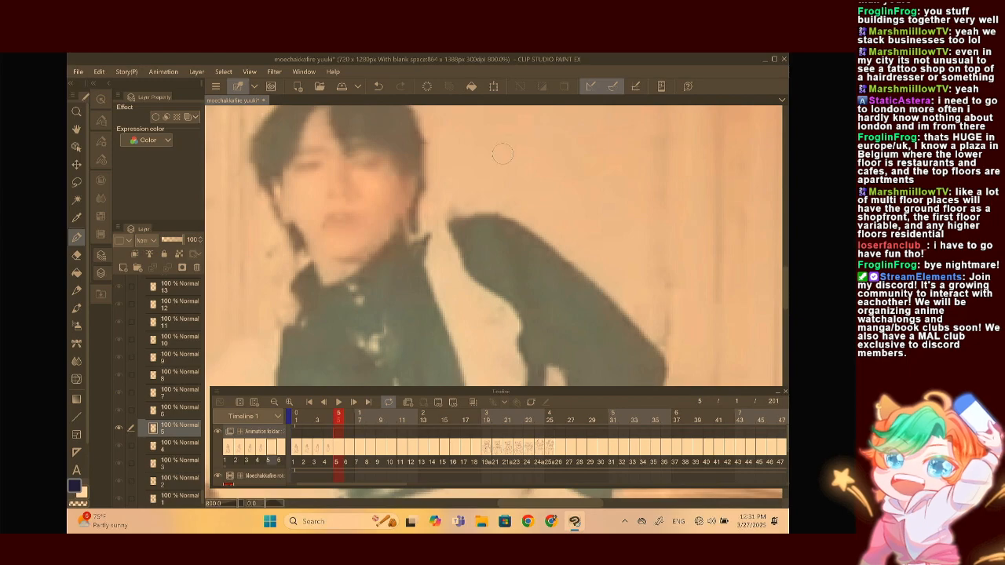
scroll(511, 178, up, 3)
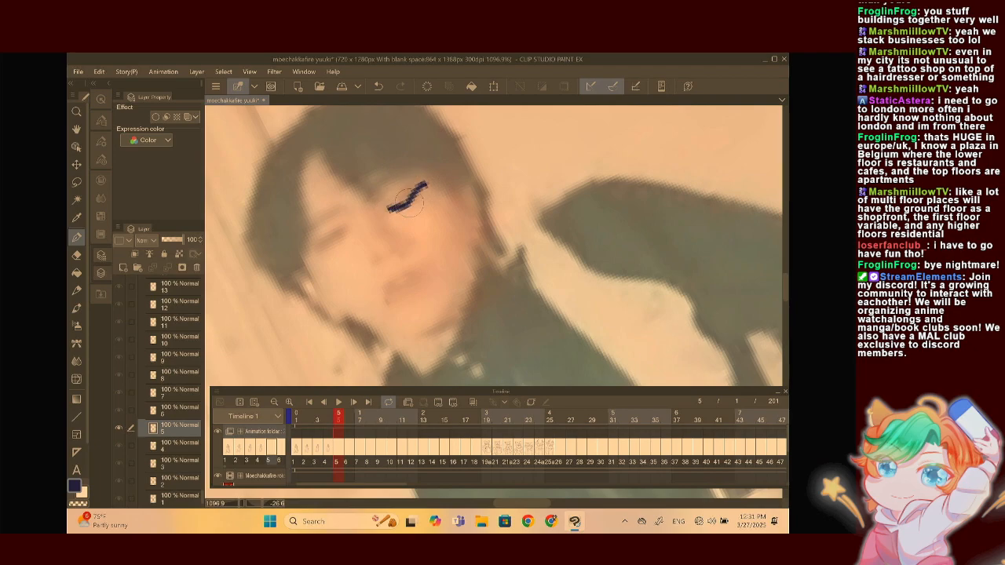
drag(350, 229, 318, 251)
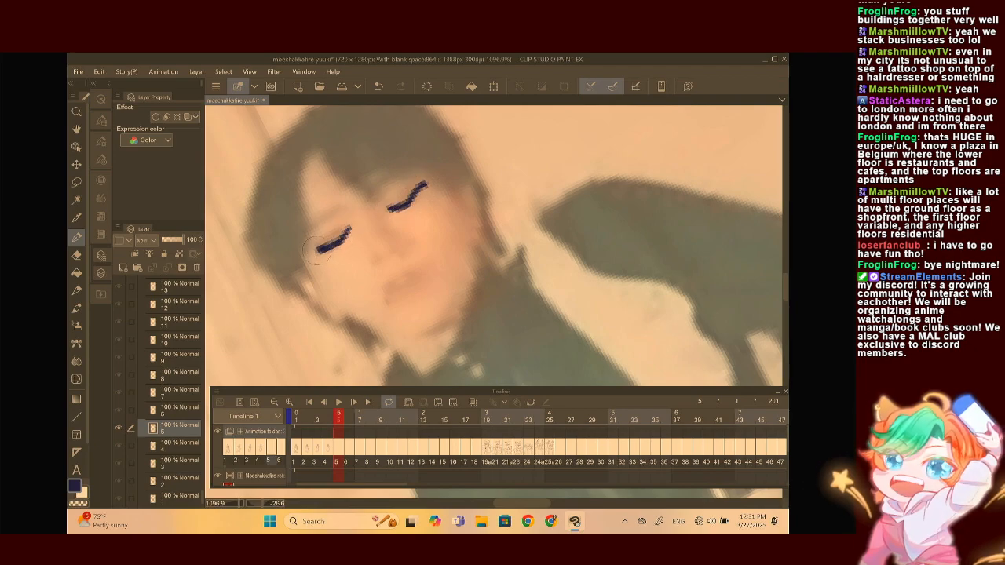
click(431, 201)
click(380, 252)
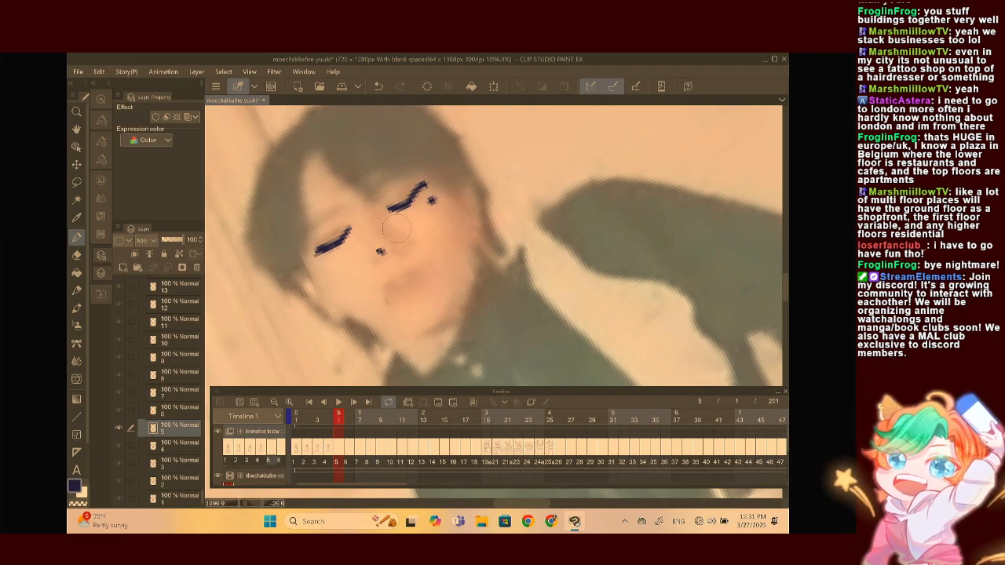
drag(401, 279, 390, 293)
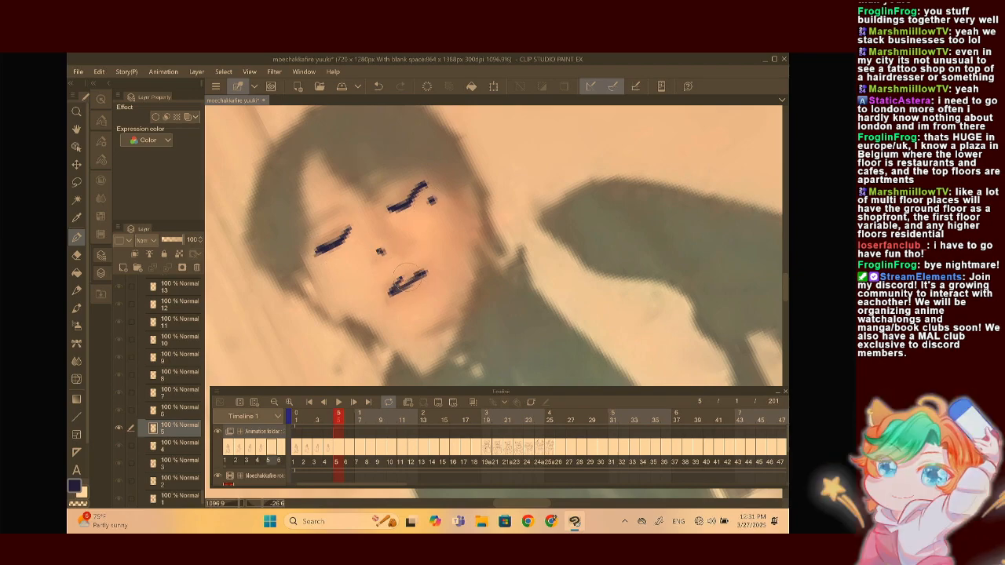
Check frame 4's drawing and draw the long pointed bang falling between frame 5's eyes
scroll(463, 236, down, 10)
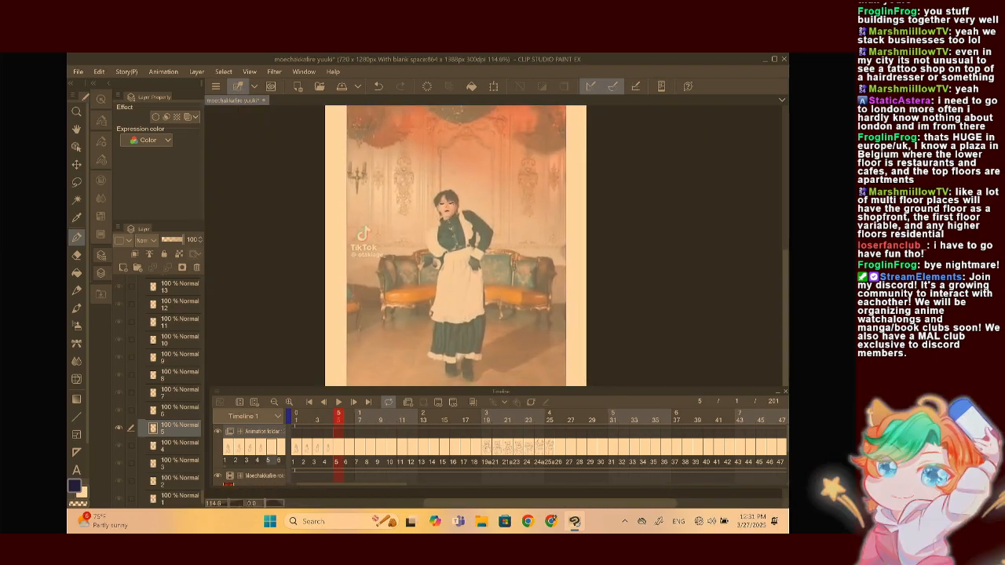
scroll(463, 235, down, 3)
scroll(455, 246, up, 3)
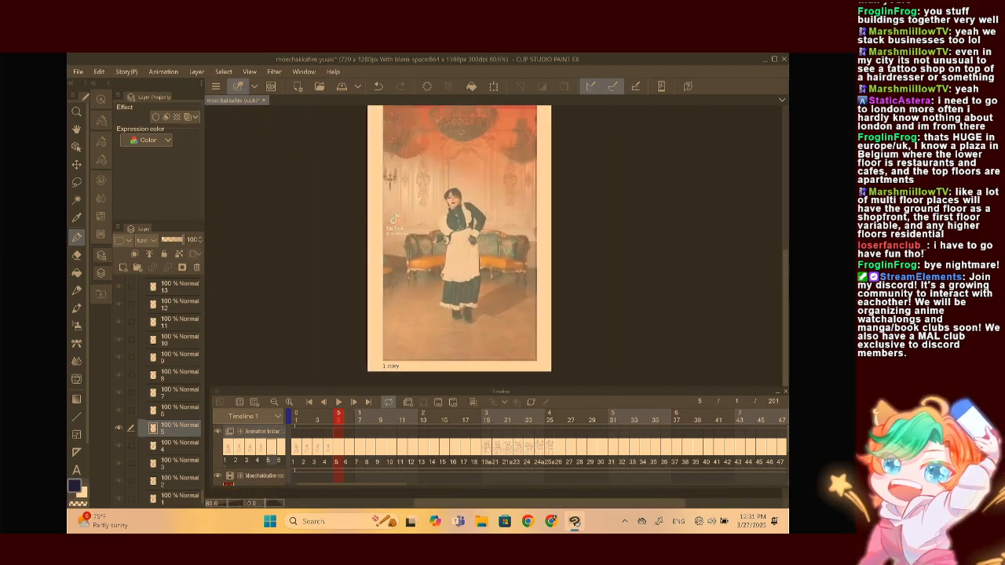
click(329, 446)
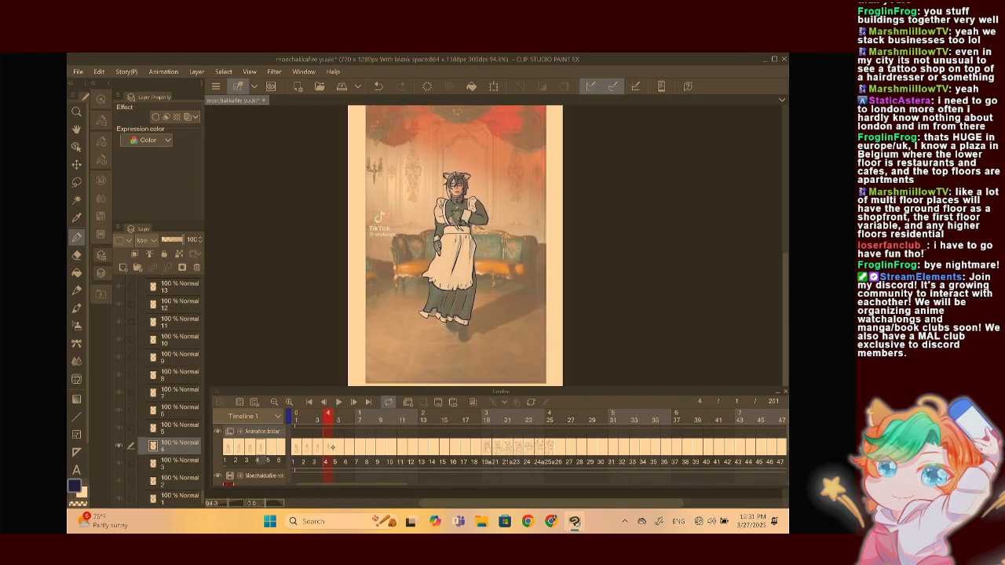
click(333, 447)
scroll(455, 186, up, 10)
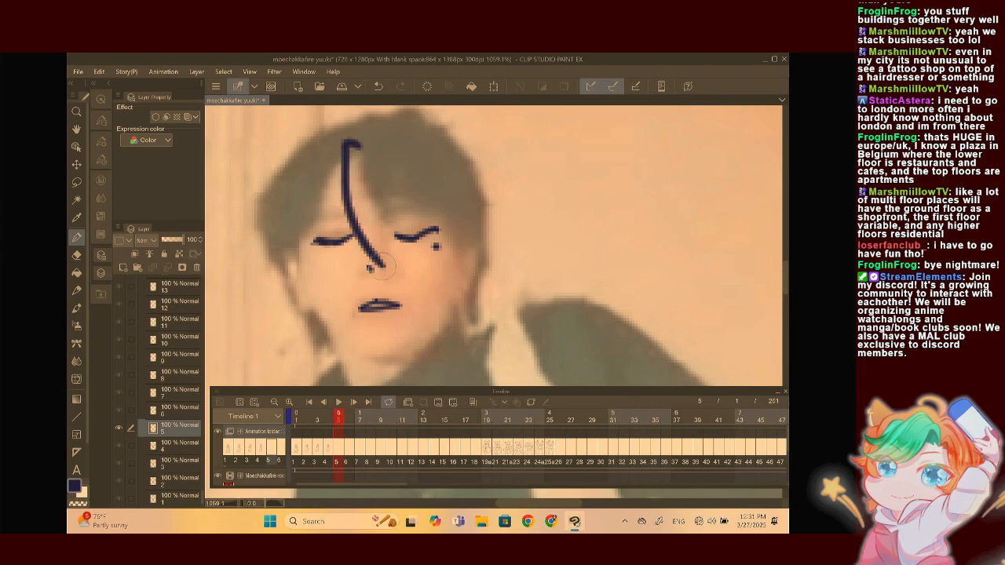
drag(380, 229, 355, 145)
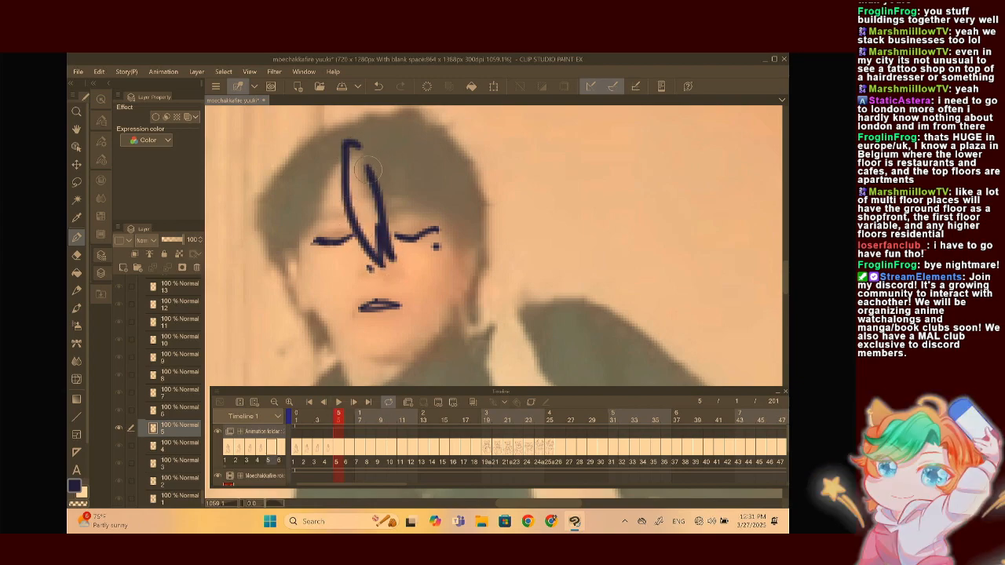
Draw frame 5's swept fringe beside the central bang, redoing its first stroke, and add the pointed side bang beyond the mole
scroll(392, 236, up, 1)
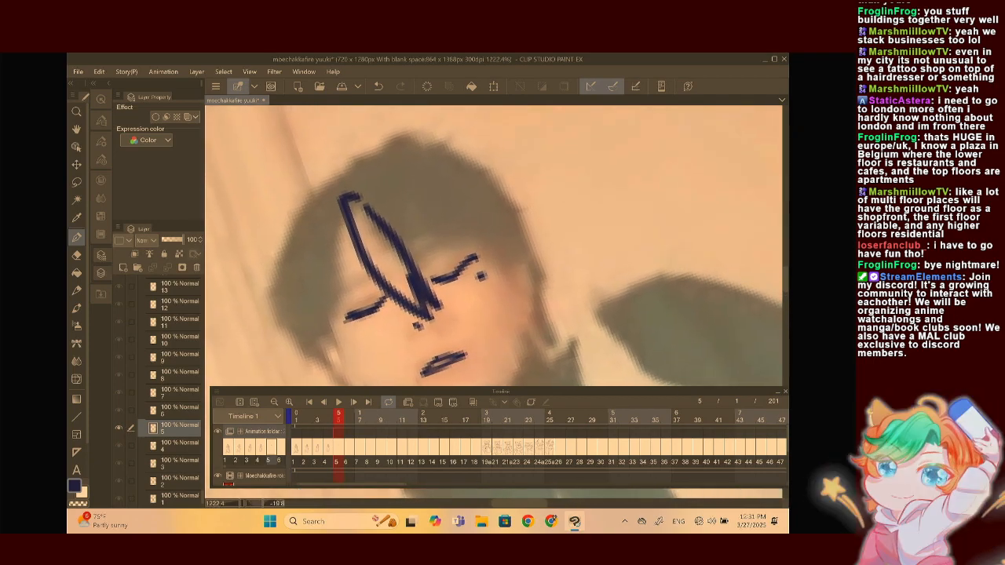
drag(365, 208, 437, 166)
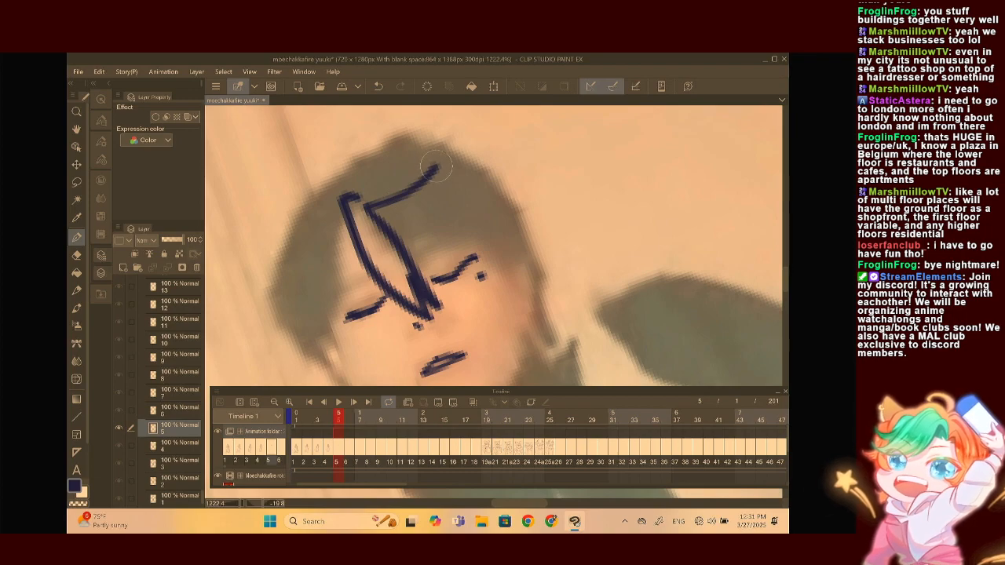
key(ctrl+z)
drag(365, 207, 395, 199)
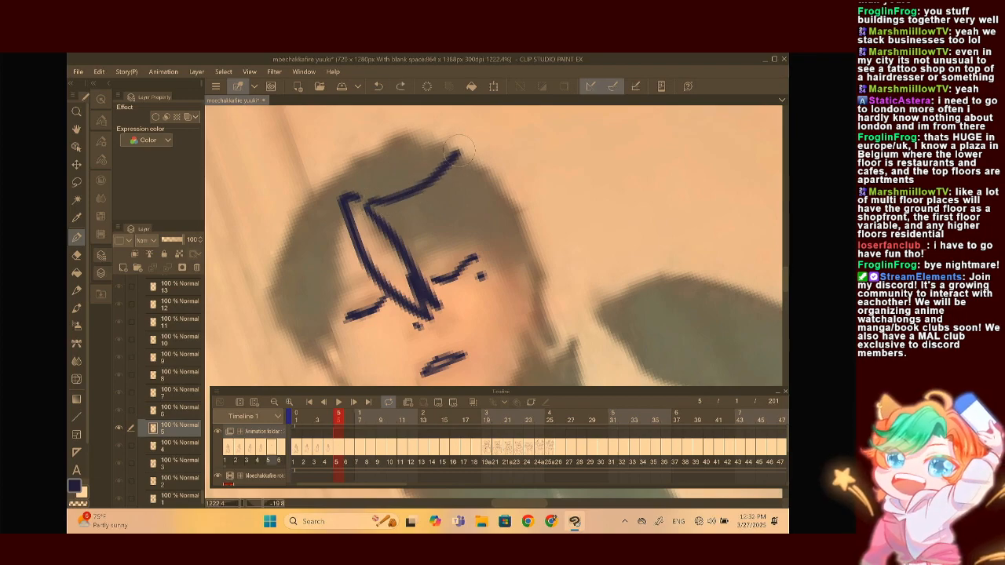
scroll(396, 197, down, 3)
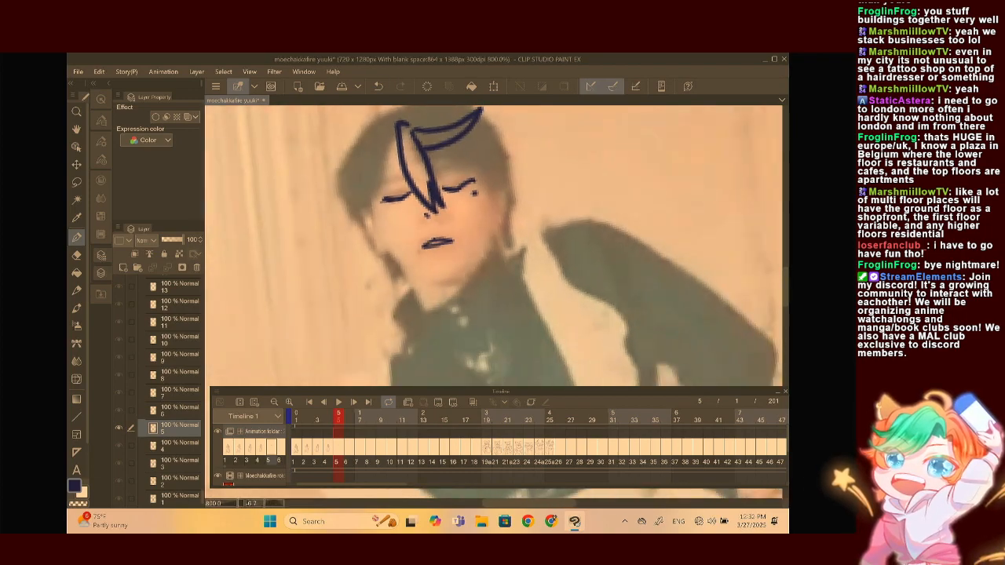
drag(400, 168, 389, 169)
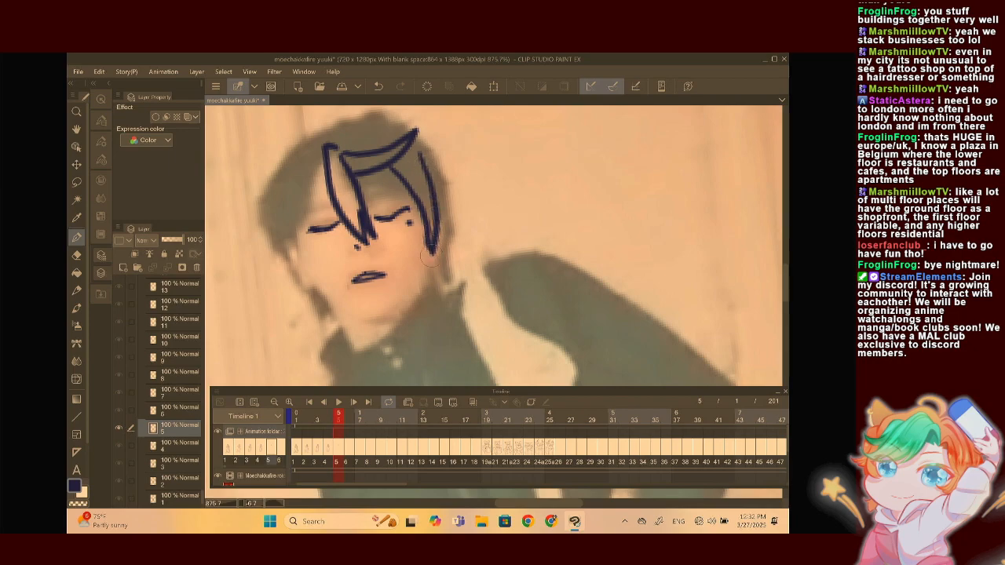
Draw the hair on the opposite side: inner bangs, outer crown line with a small tuft and flick, and a long lock curving to the chin
drag(327, 149, 306, 194)
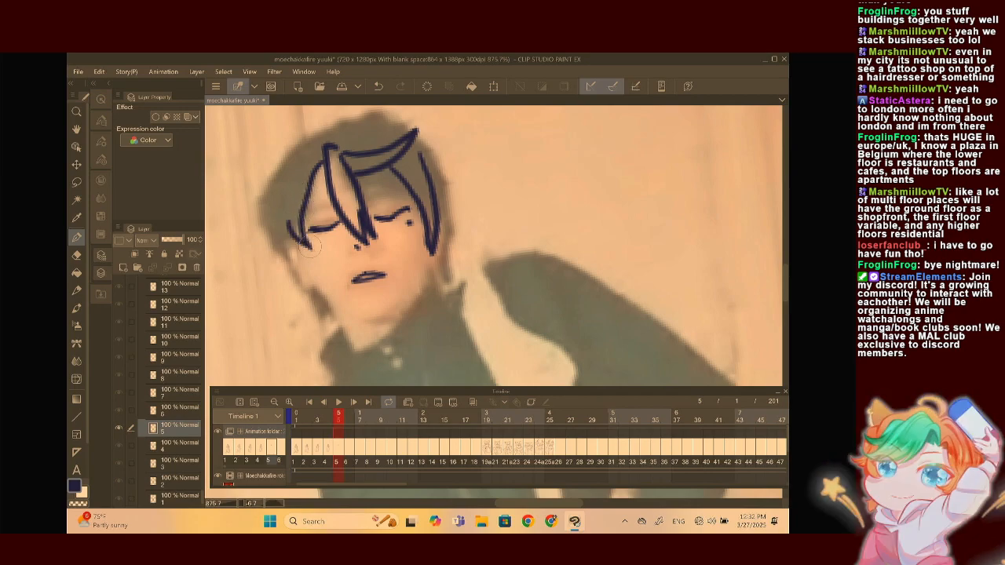
mouse_move(310, 247)
mouse_down()
mouse_move(353, 320)
mouse_move(341, 318)
mouse_move(349, 287)
mouse_move(344, 306)
mouse_up()
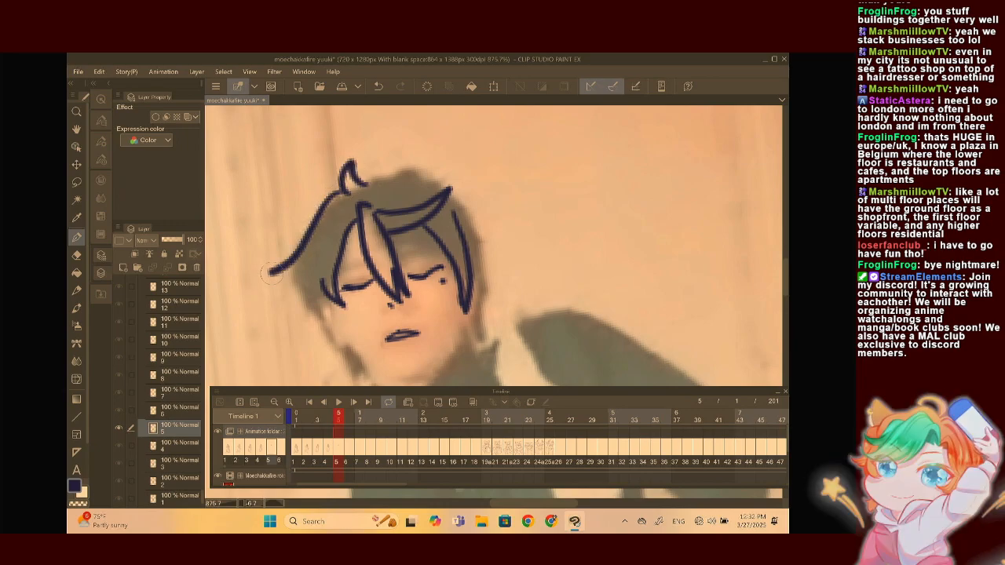
mouse_move(402, 335)
mouse_down()
mouse_move(375, 209)
mouse_move(368, 244)
mouse_up()
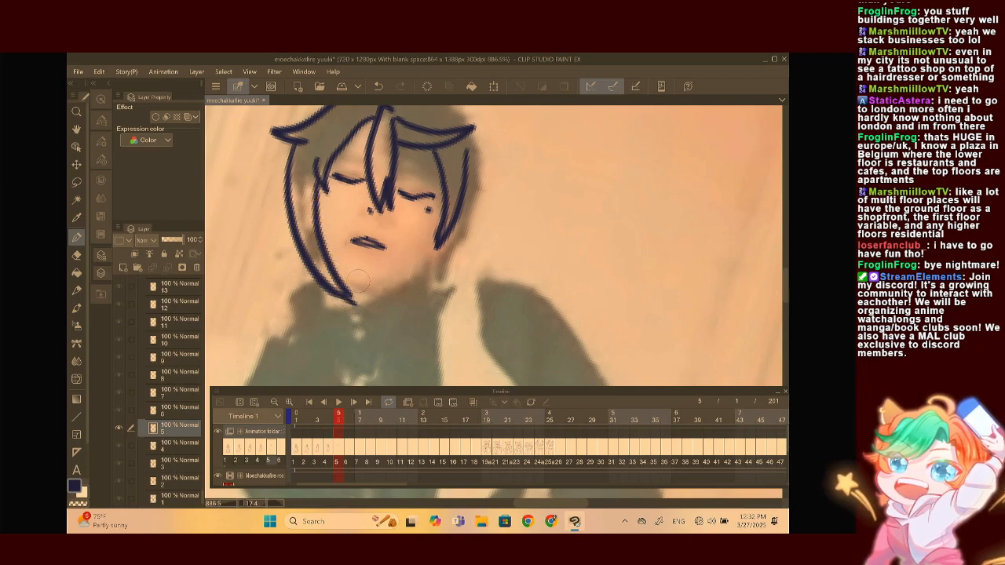
scroll(361, 230, down, 3)
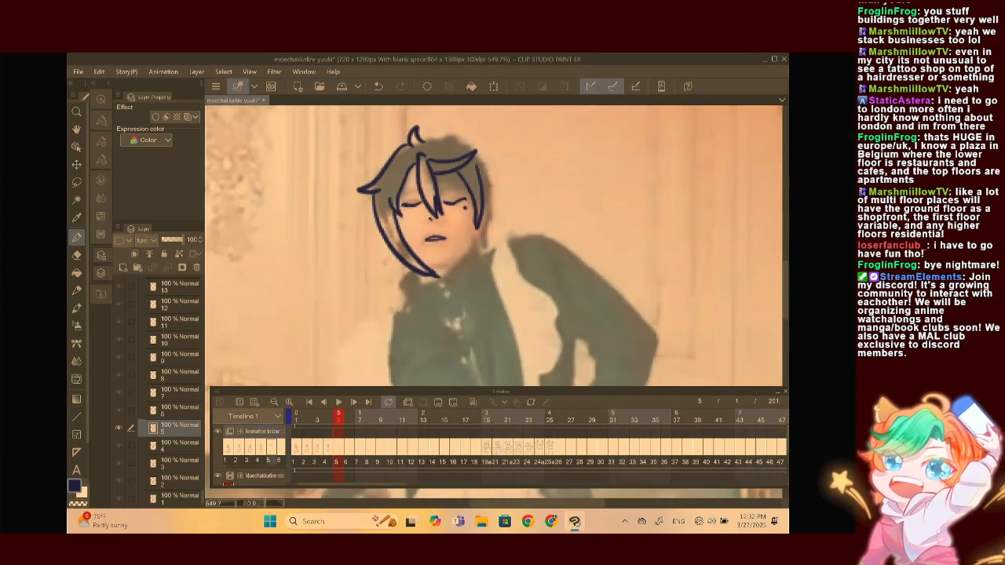
Draw frame 5's jawline and chin below the mouth and the ear beside the side bang
scroll(439, 243, up, 5)
scroll(439, 243, down, 2)
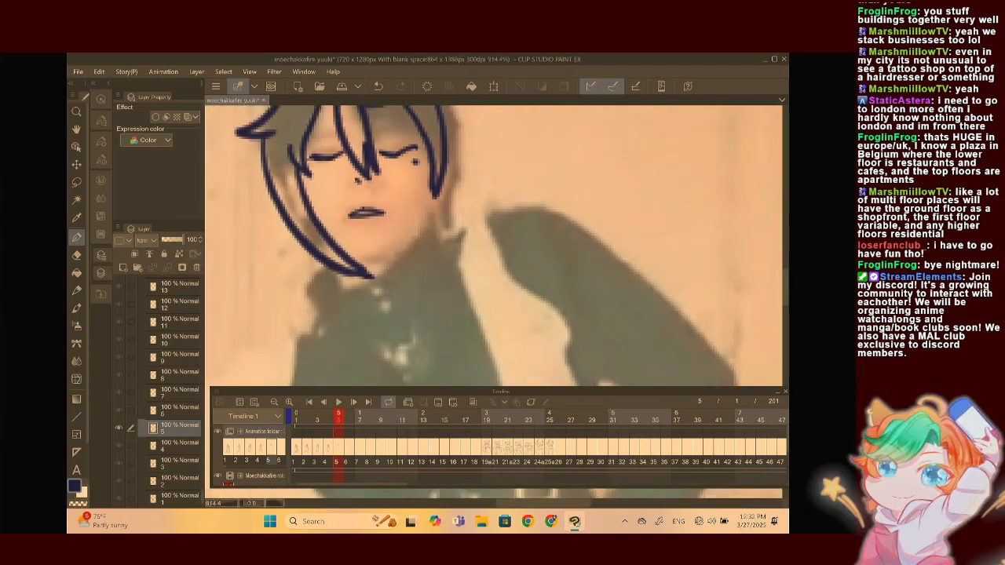
scroll(471, 236, up, 4)
scroll(471, 244, down, 1)
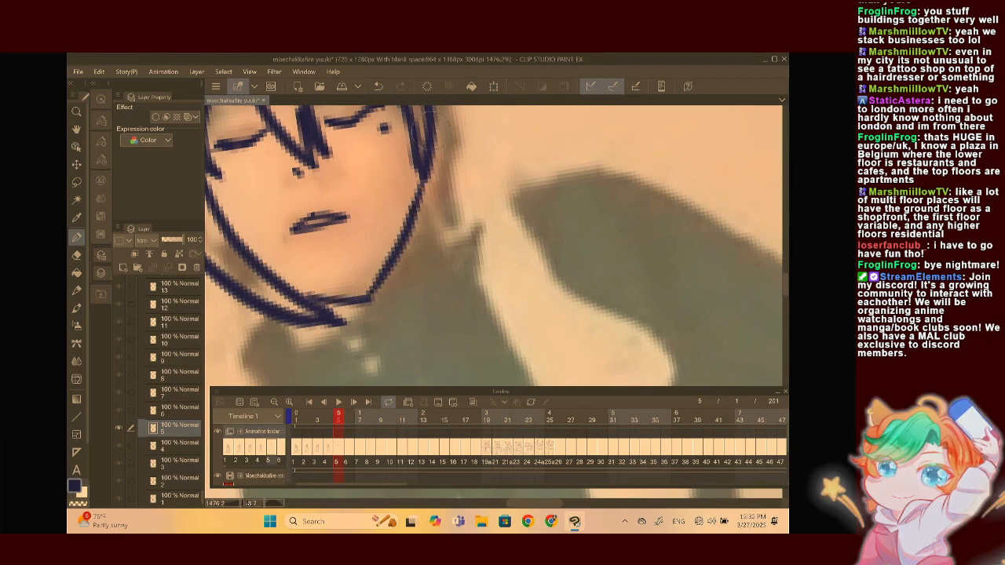
scroll(431, 131, down, 4)
scroll(471, 243, up, 3)
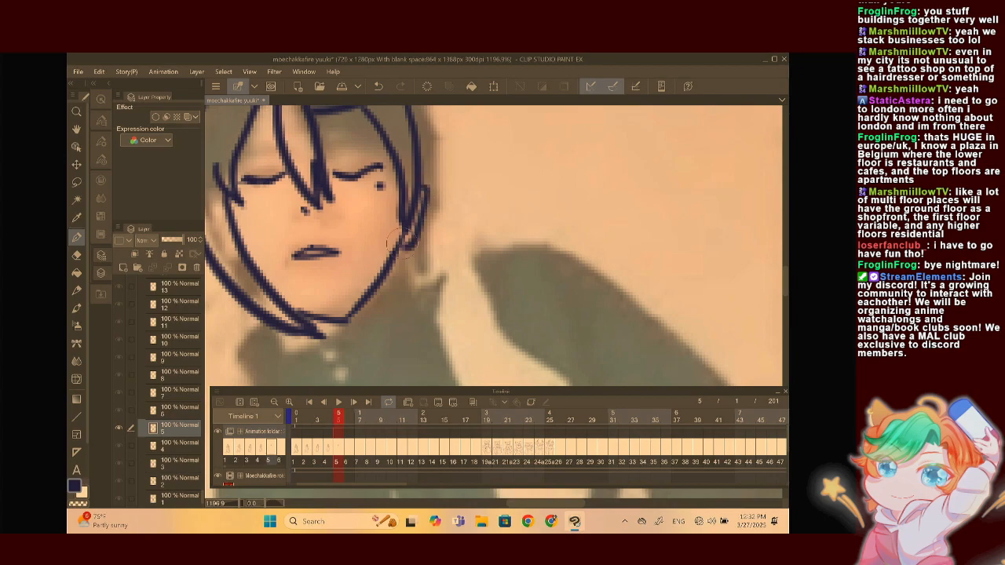
Draw the dangling earring with its cord and round pendant below frame 5's ear, using frame 4's earring as reference
scroll(357, 259, down, 8)
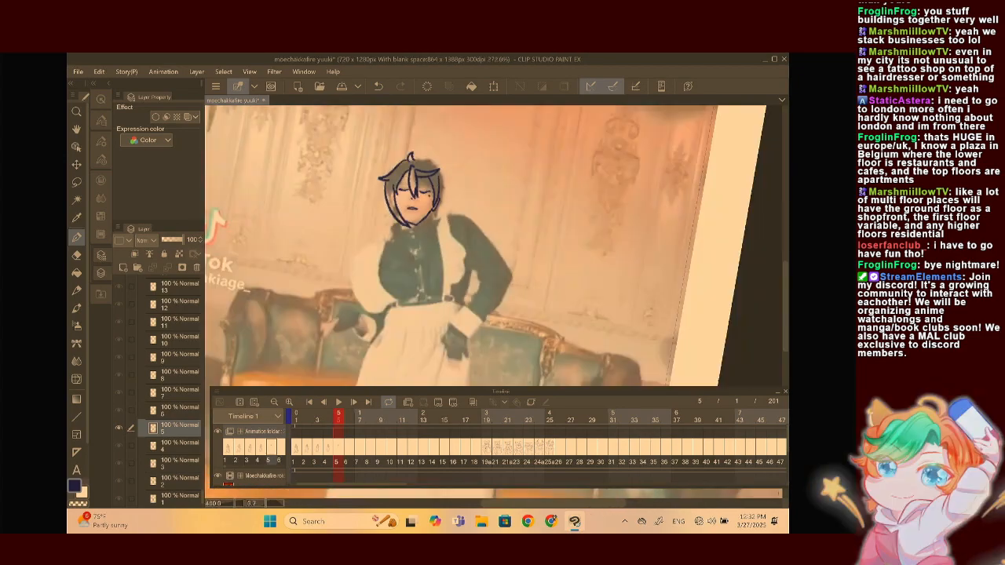
scroll(438, 246, down, 4)
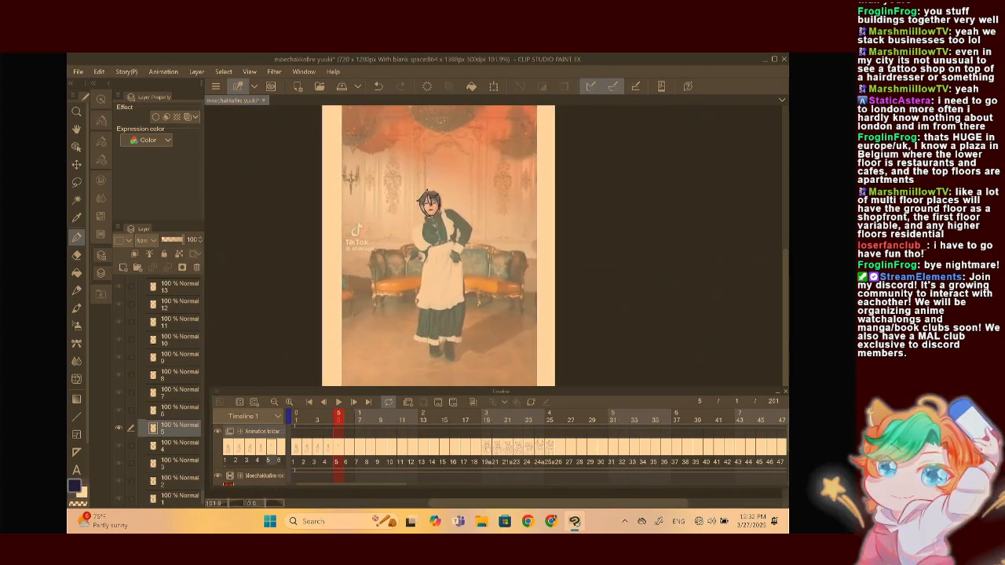
scroll(431, 208, up, 9)
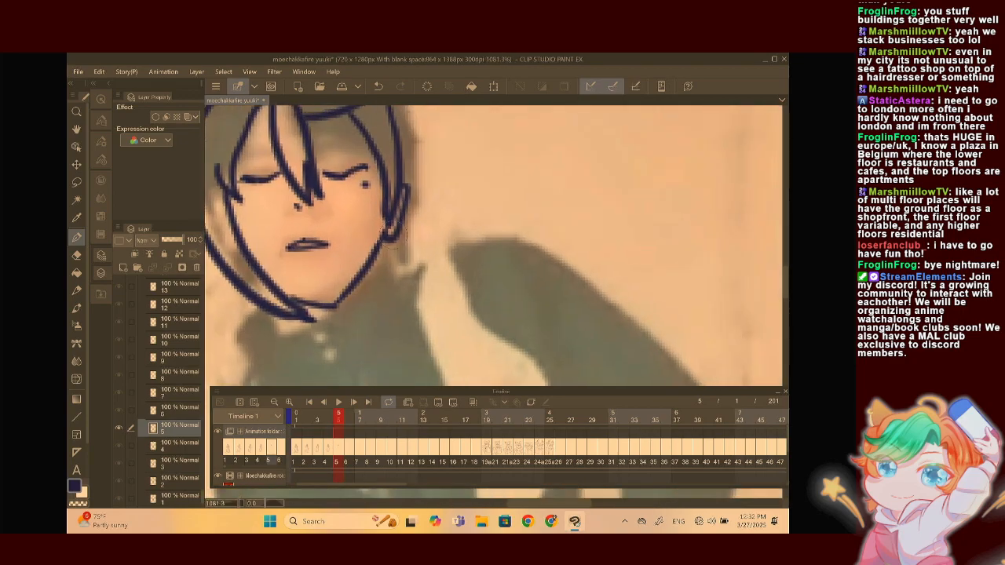
drag(387, 234, 411, 303)
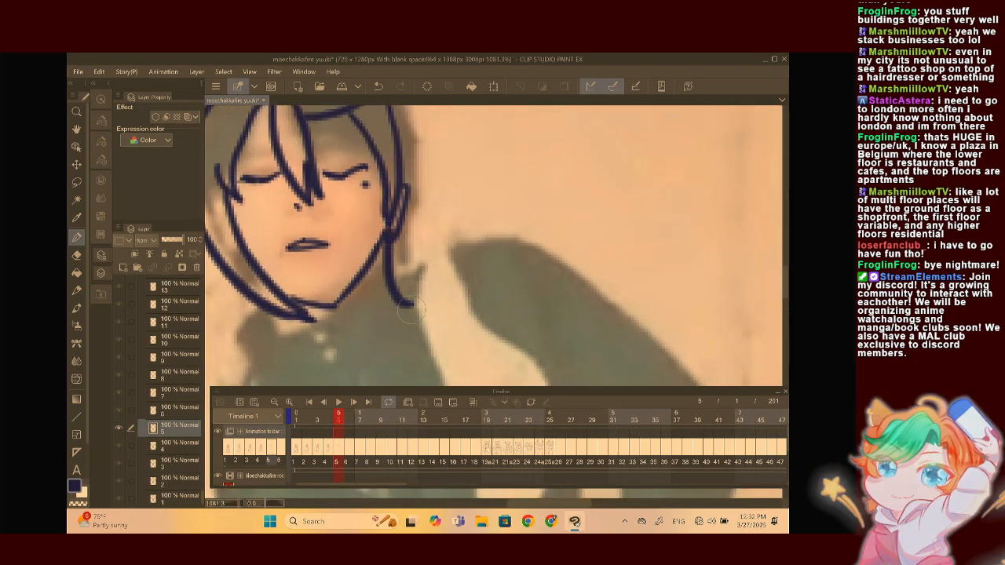
click(329, 448)
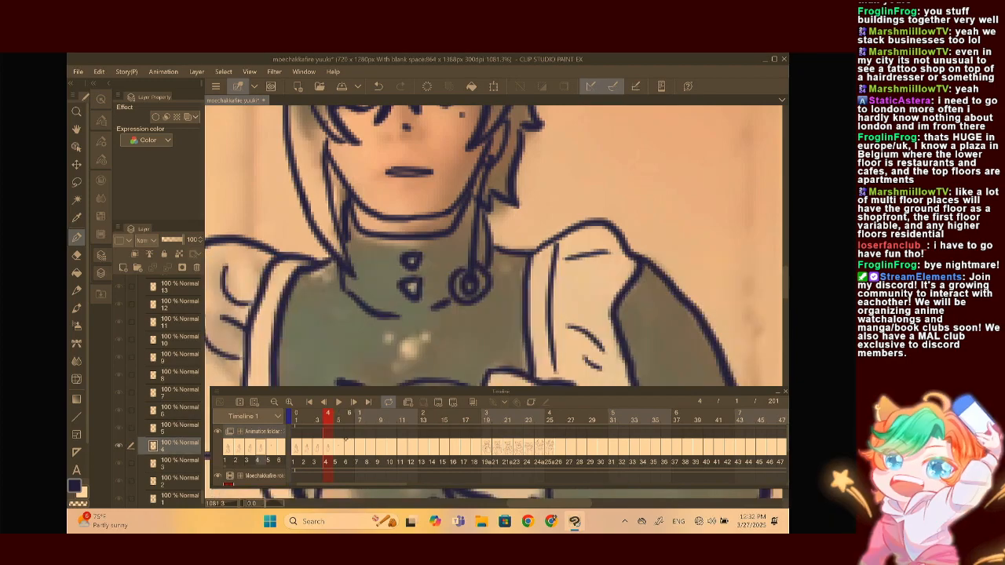
key(Right)
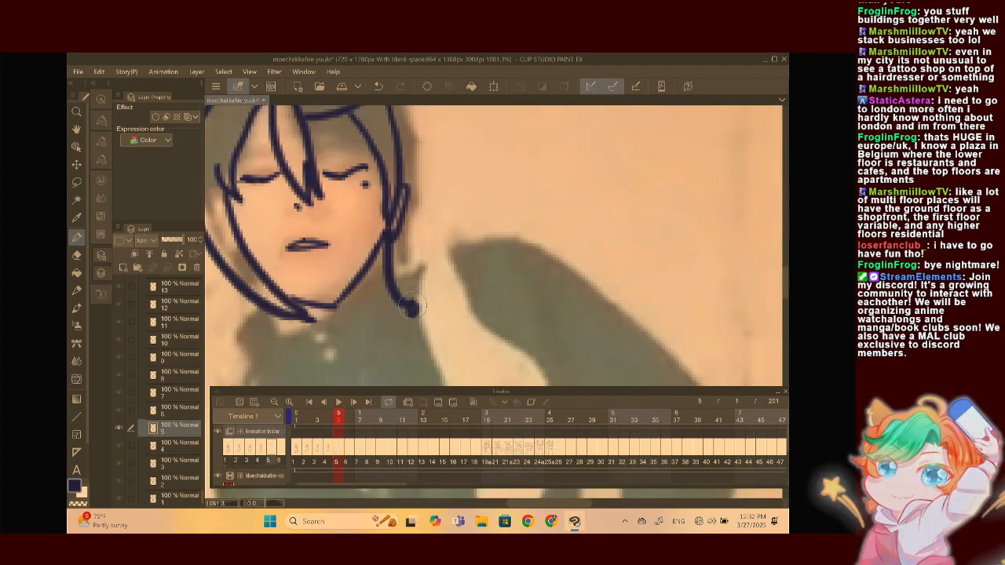
scroll(495, 245, down, 6)
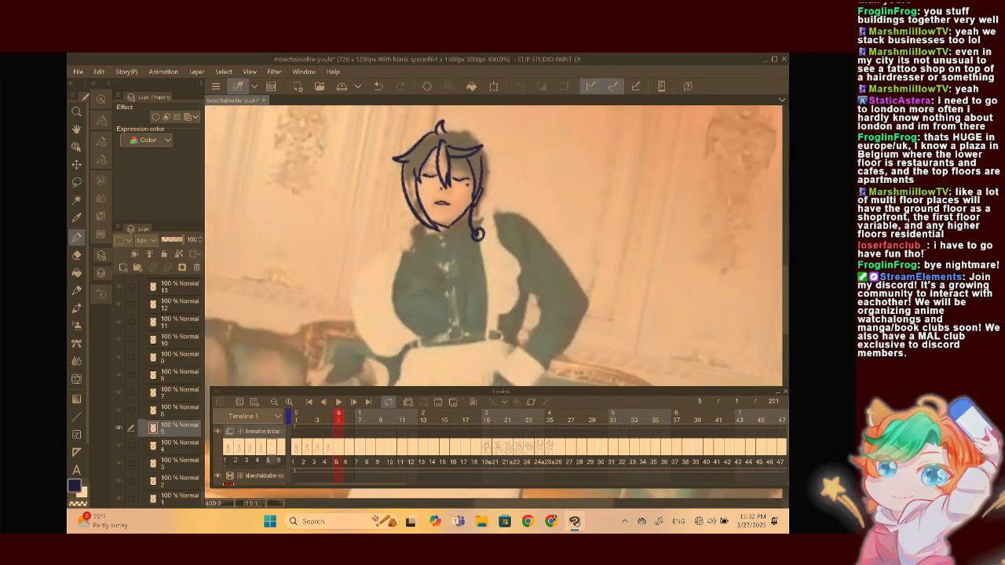
Examine the top of frame 5's head and compare it with frame 4's drawing
scroll(495, 245, up, 3)
scroll(495, 245, up, 3)
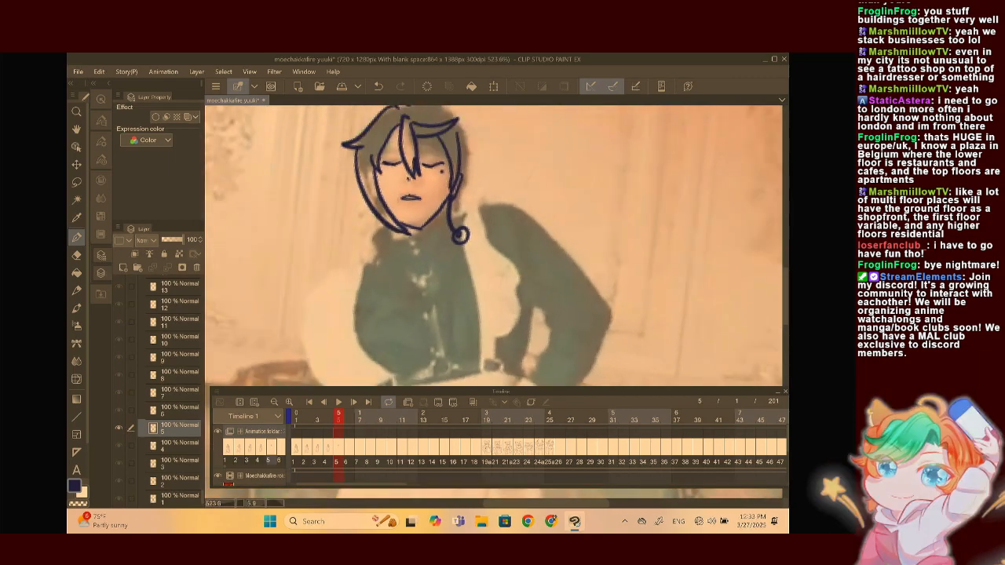
scroll(494, 245, up, 2)
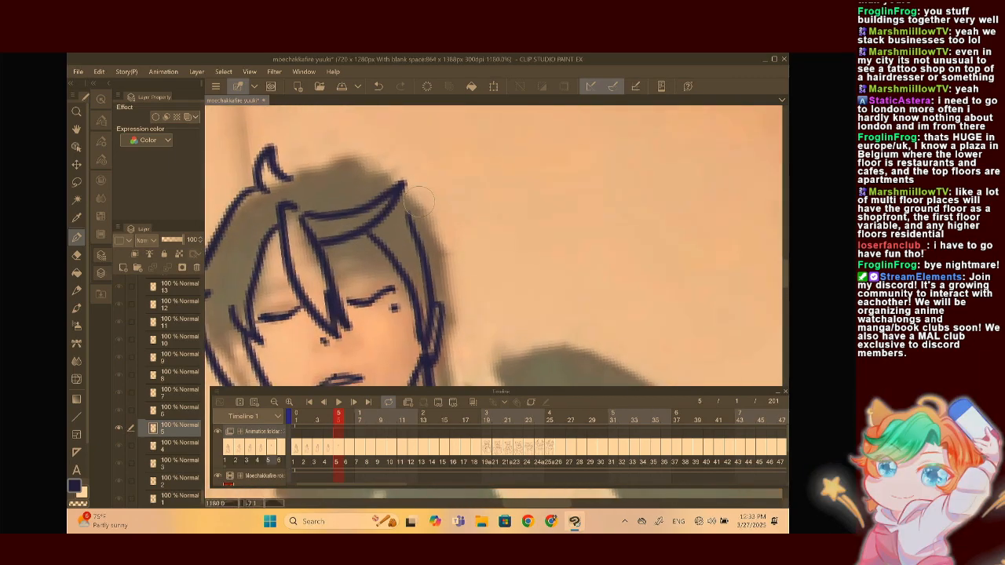
scroll(426, 152, down, 2)
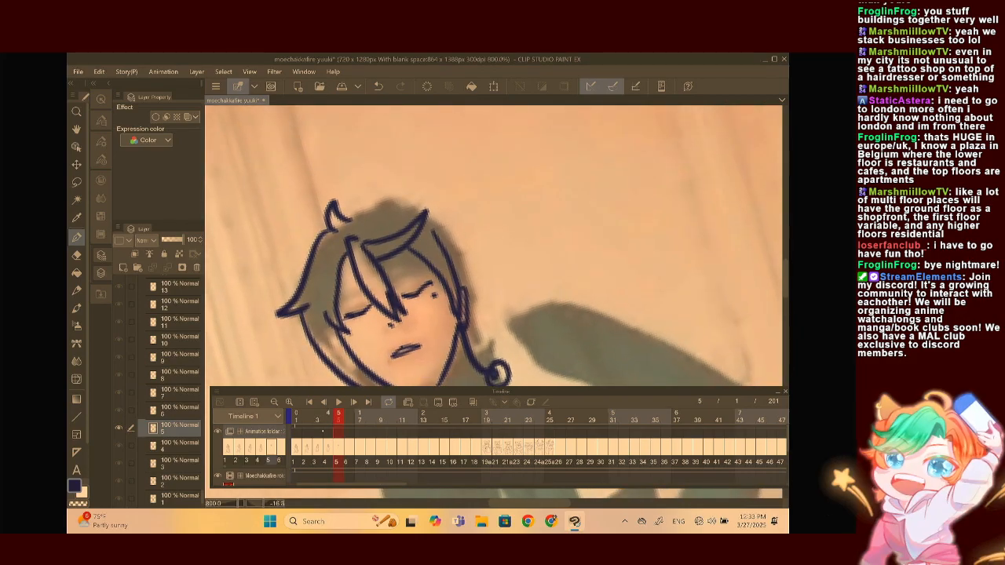
click(328, 445)
click(338, 445)
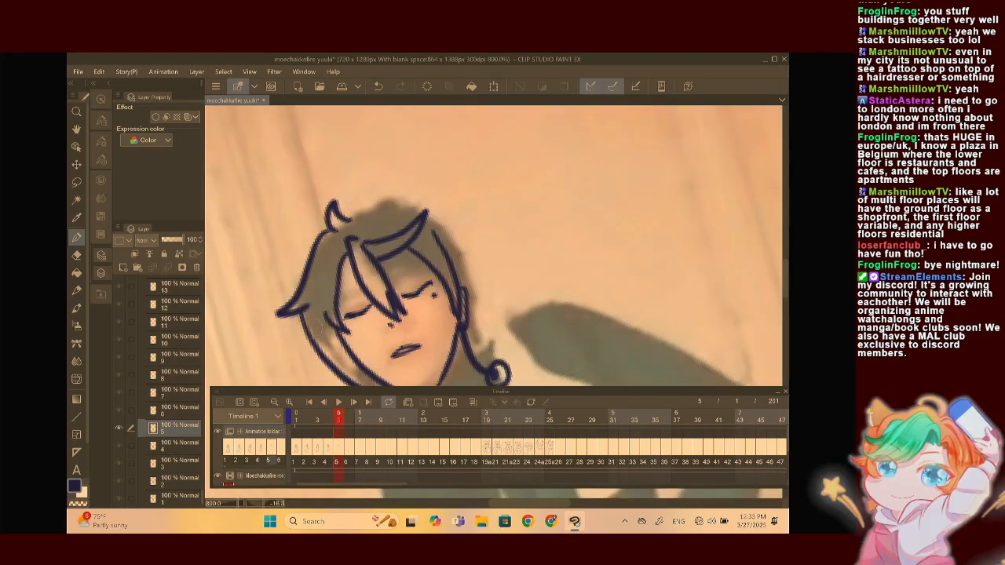
Play the animation over the whole figure and examine the reference poses in the following frames up to frame 10
scroll(445, 242, down, 4)
scroll(439, 251, down, 2)
scroll(440, 251, down, 2)
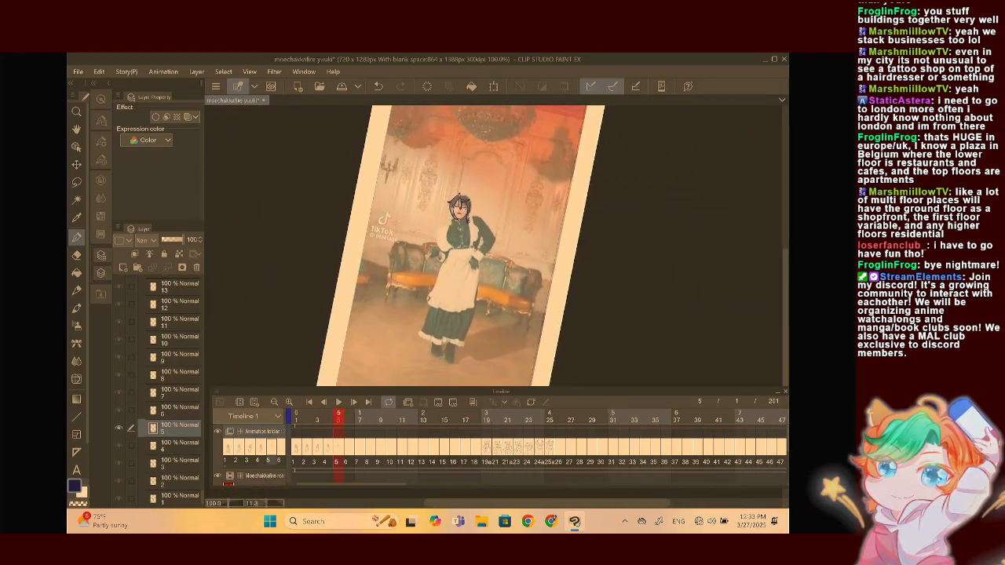
scroll(485, 302, up, 1)
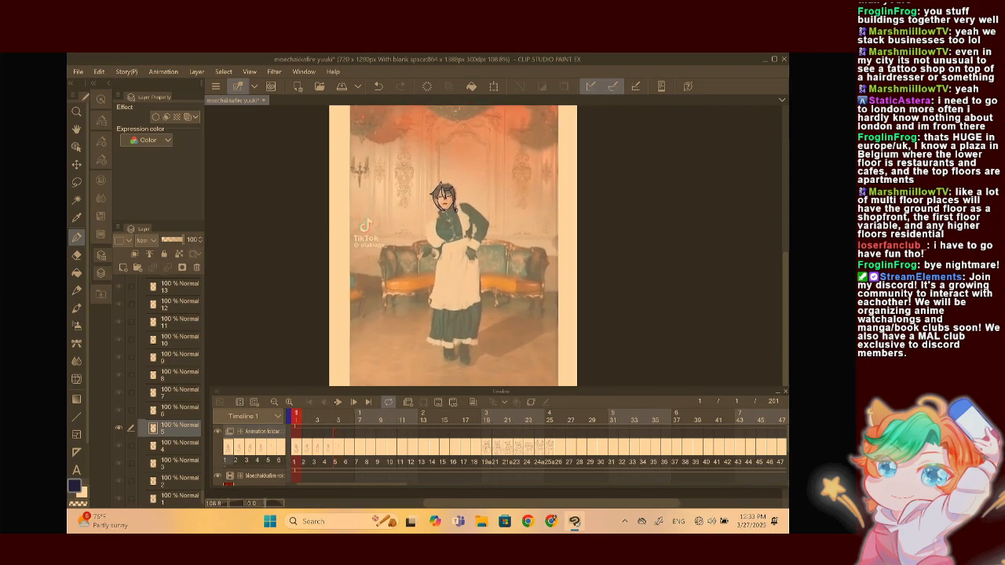
click(338, 401)
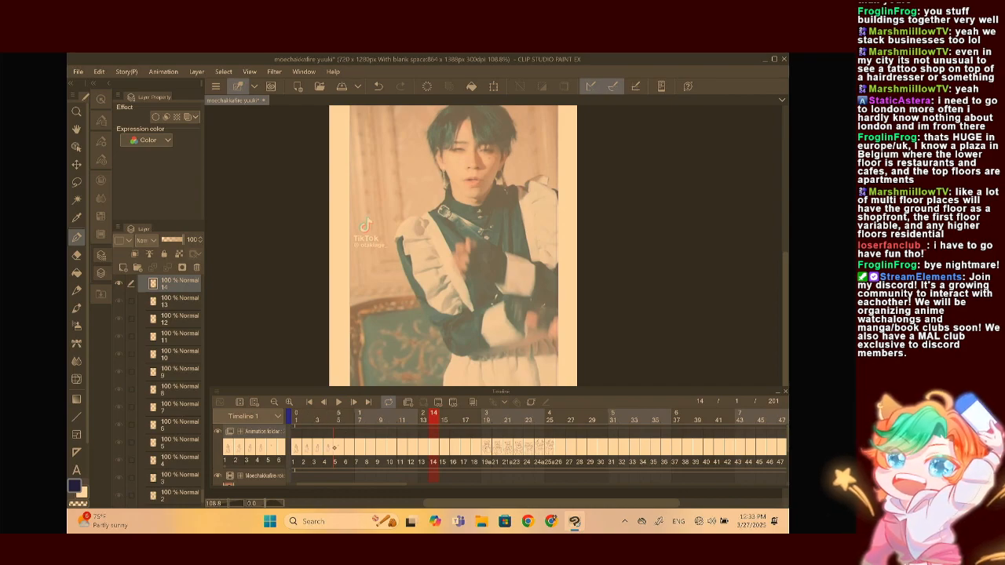
click(344, 449)
click(378, 448)
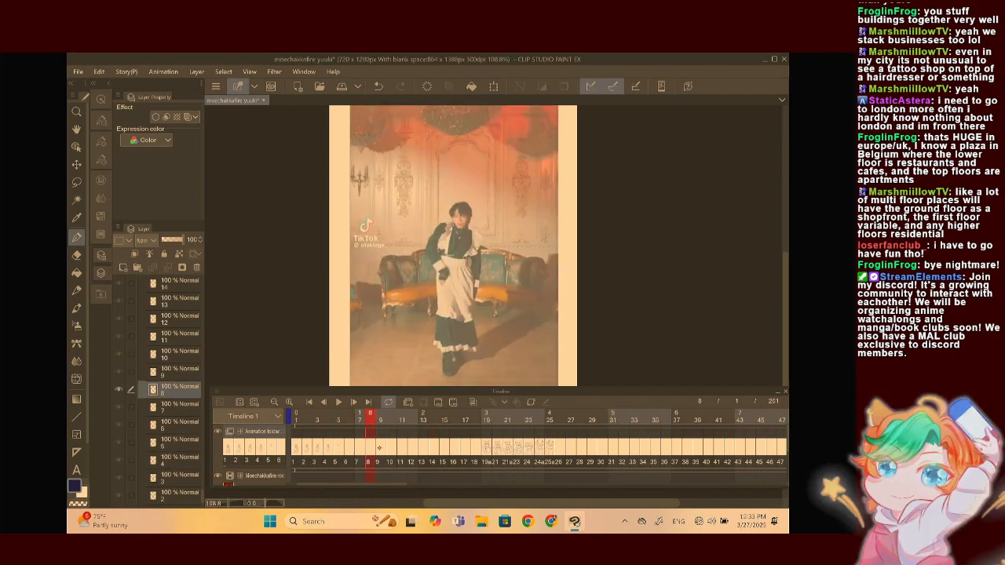
click(392, 446)
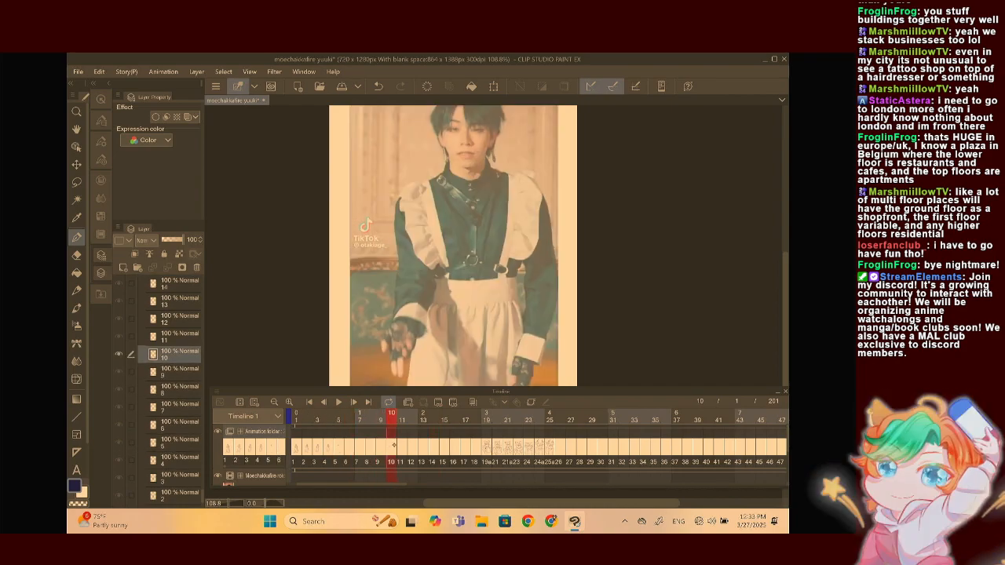
Handwrite the note "up ears" beside the head on frame 10
drag(362, 375, 344, 493)
mouse_move(378, 312)
mouse_down()
mouse_move(375, 272)
mouse_move(387, 281)
mouse_up()
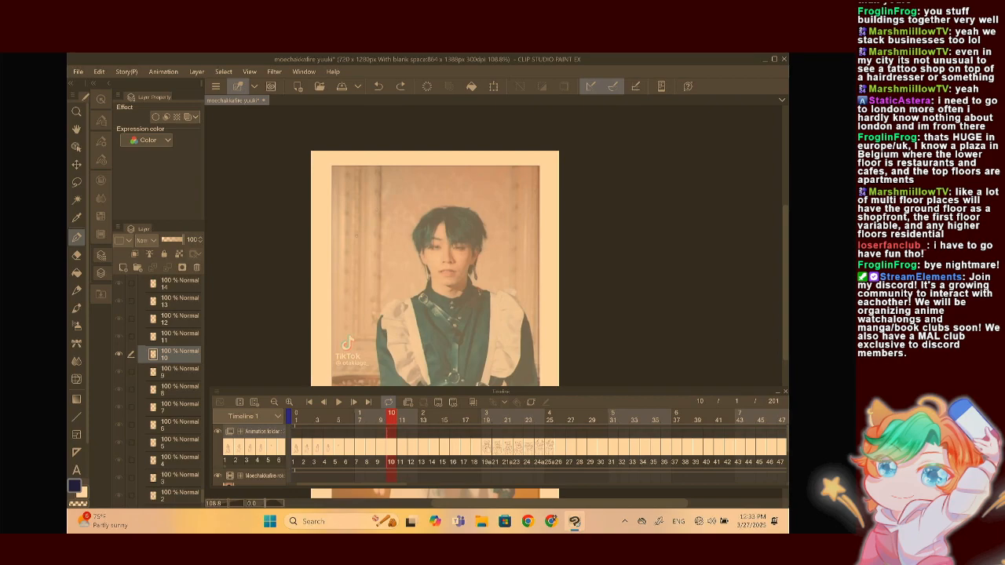
drag(356, 260, 368, 257)
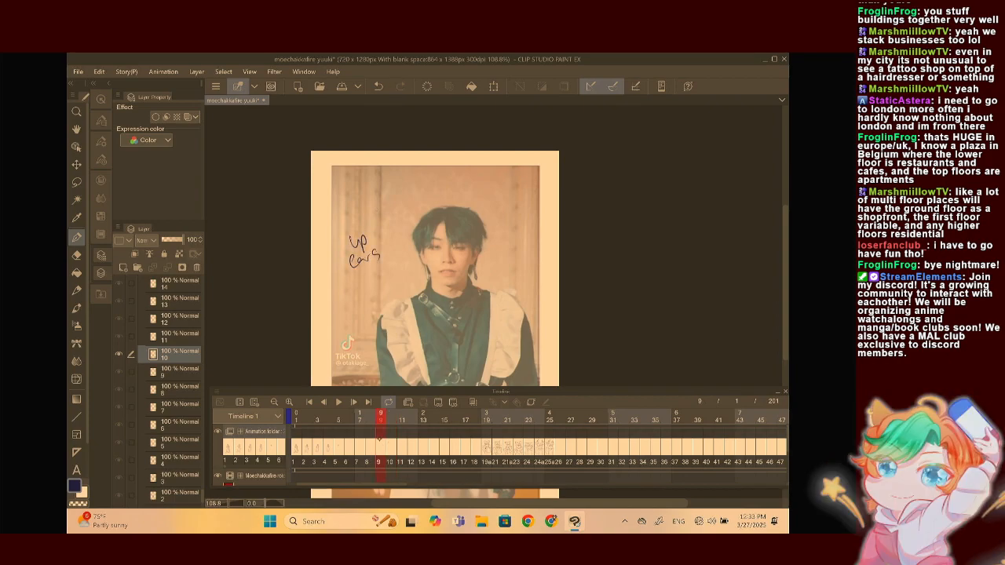
Return to the start of the animation and compare the cat ears and pose between frames 1 and 2
click(381, 439)
scroll(439, 259, down, 3)
key(ctrl+at)
click(296, 449)
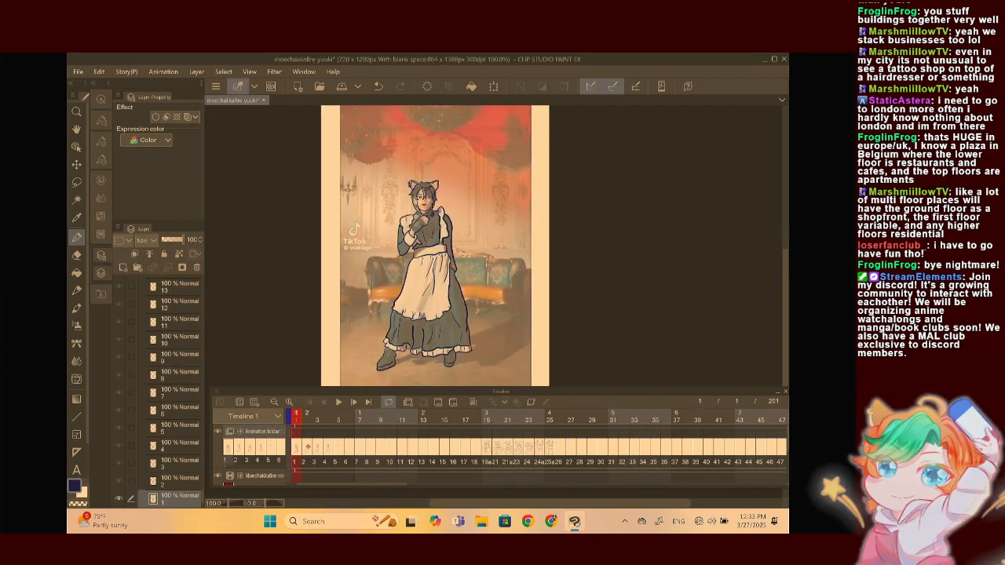
click(311, 445)
click(306, 444)
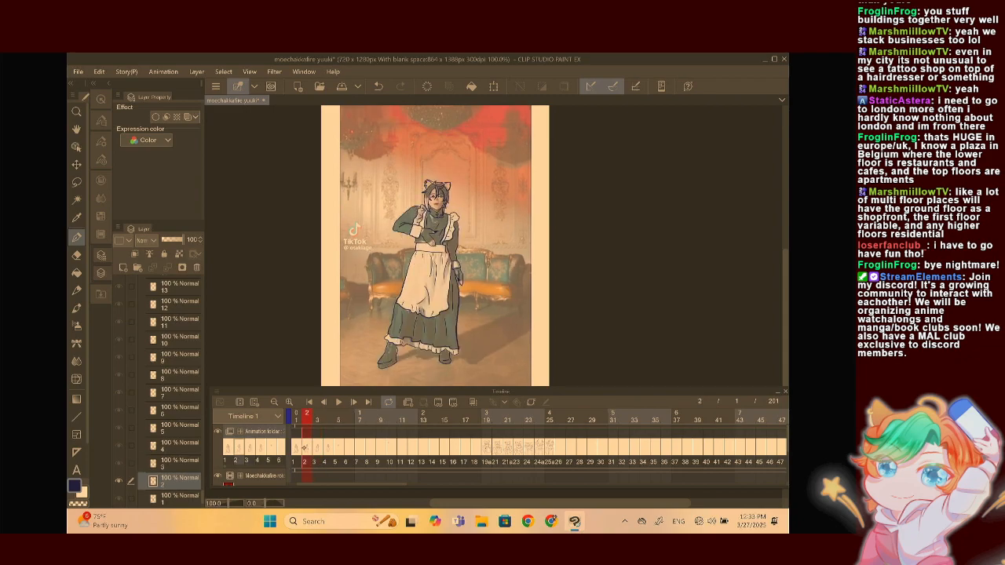
click(298, 449)
click(305, 446)
click(296, 445)
click(305, 445)
Lasso the cat ear without earrings on frame 2 and shift it slightly outward with a slight rotation
scroll(439, 259, up, 4)
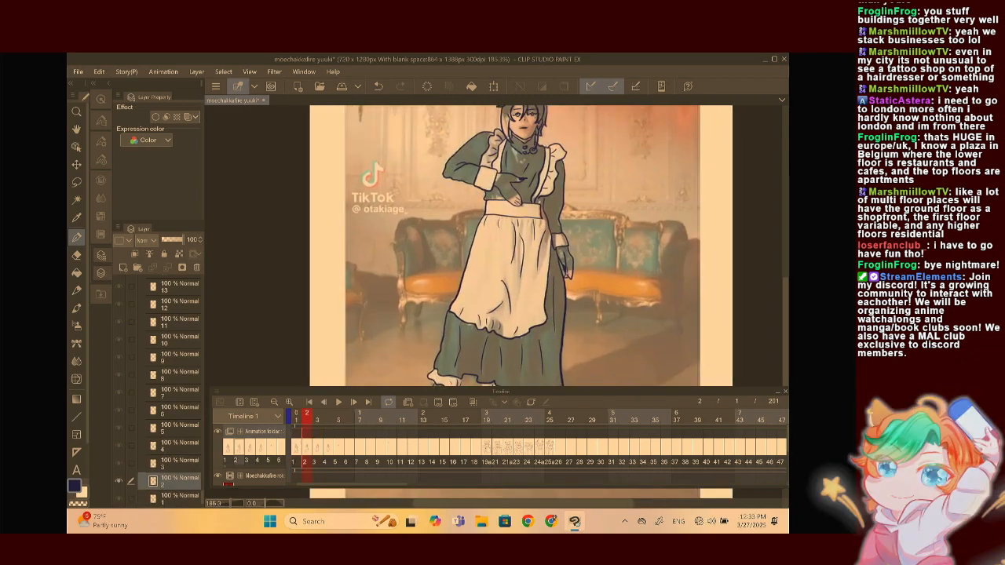
scroll(549, 117, up, 10)
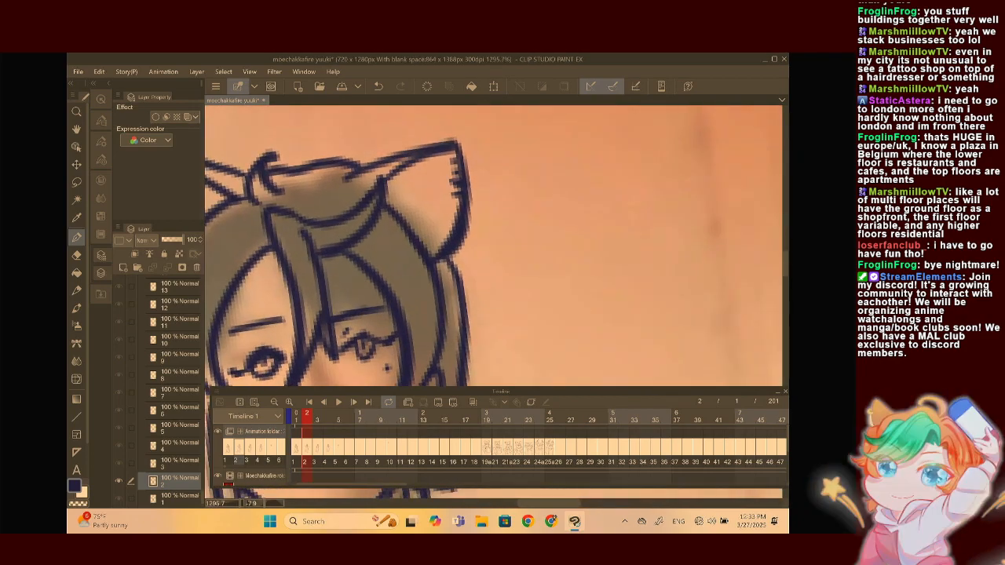
scroll(440, 278, down, 1)
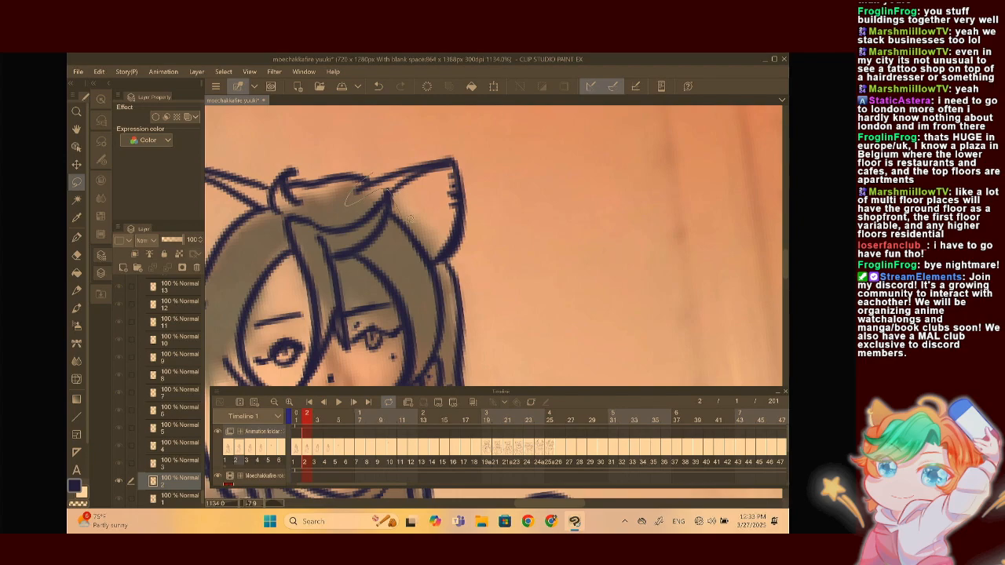
drag(418, 132, 360, 182)
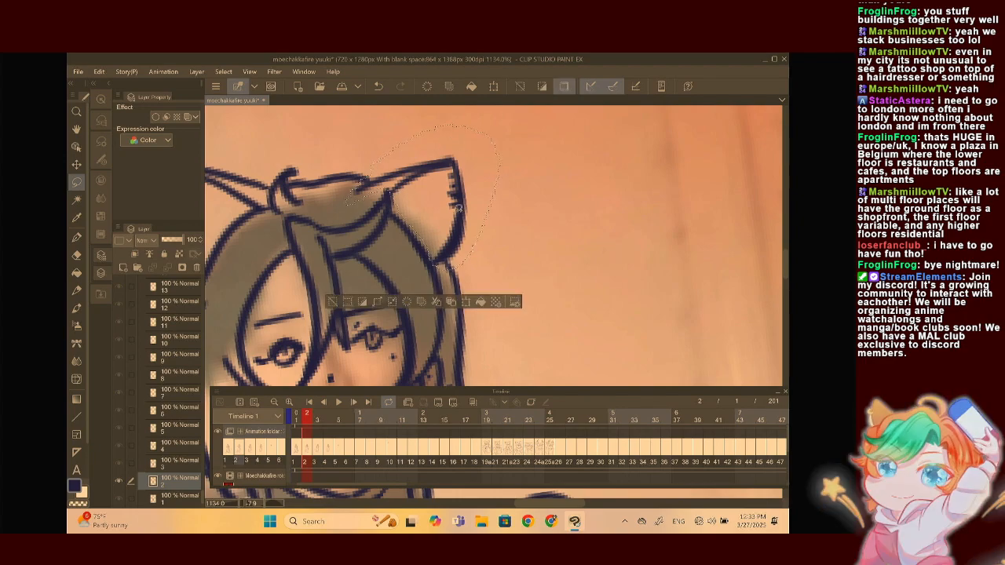
key(ctrl+t)
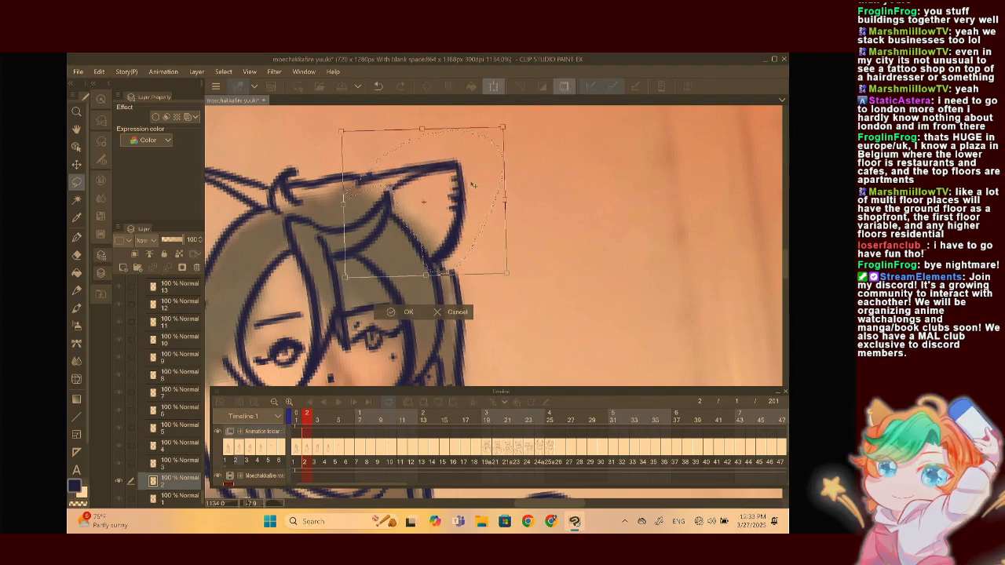
drag(472, 185, 474, 186)
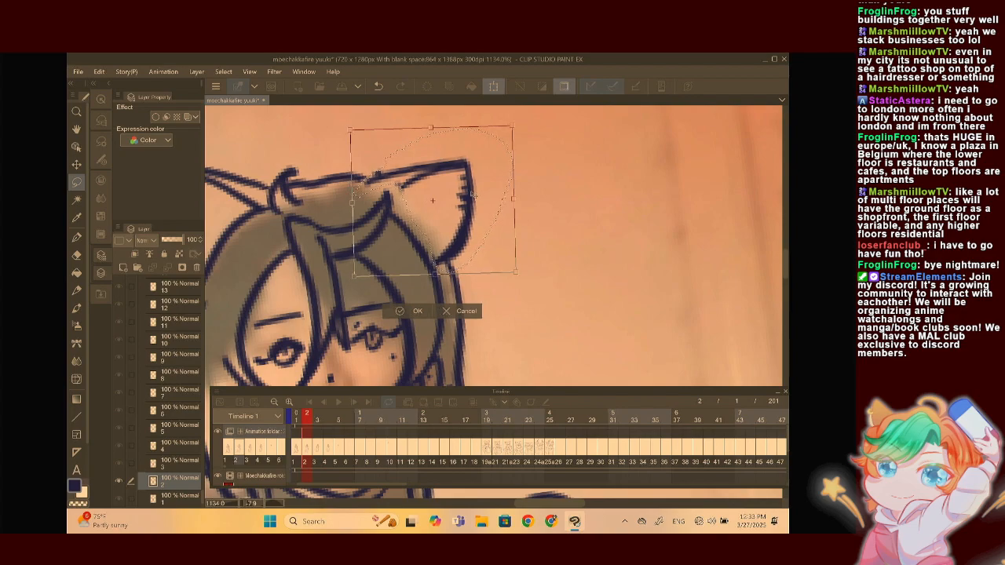
click(403, 310)
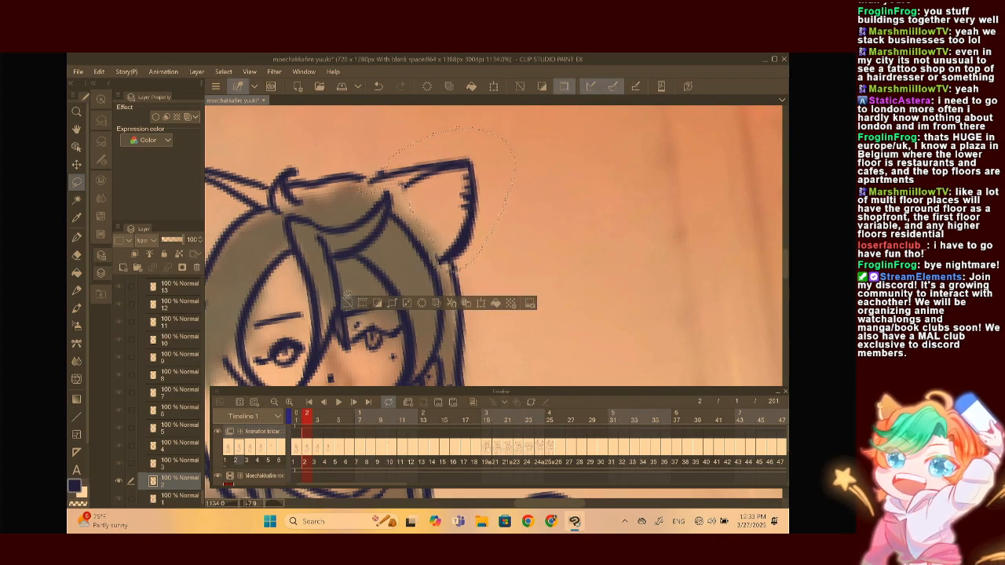
Clean up the shifted ear's upper outline and reconnect it to the top of the head on frame 2
key(p)
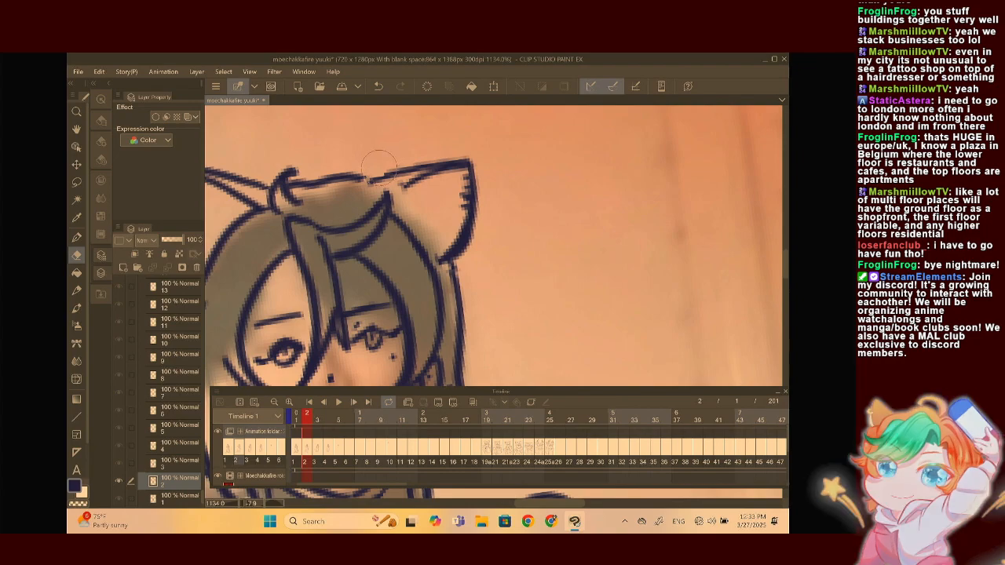
drag(392, 174, 358, 182)
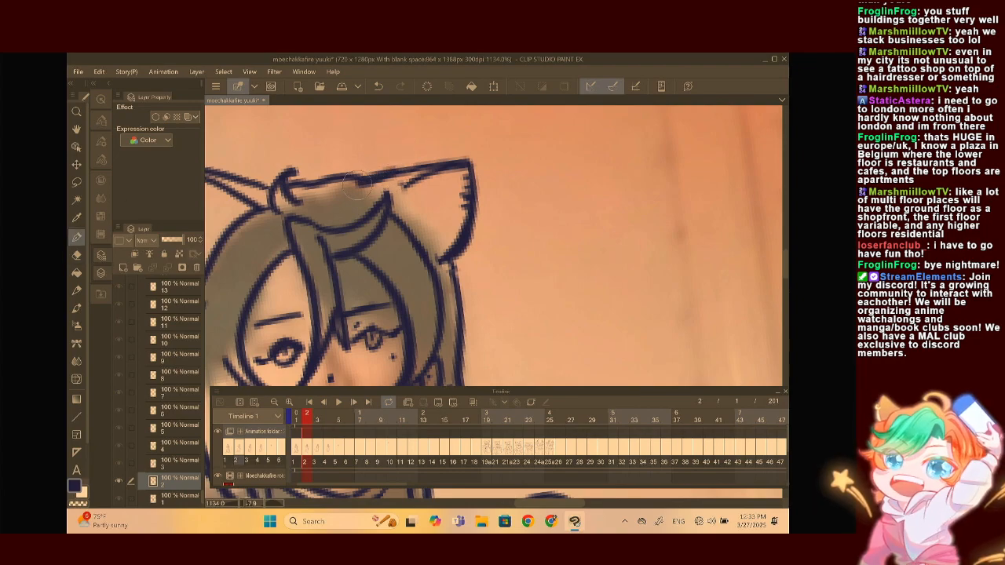
drag(361, 145, 480, 139)
Lasso the ear with the earrings on frame 2, rotate it outward and lower its tip, and deselect it
key(m)
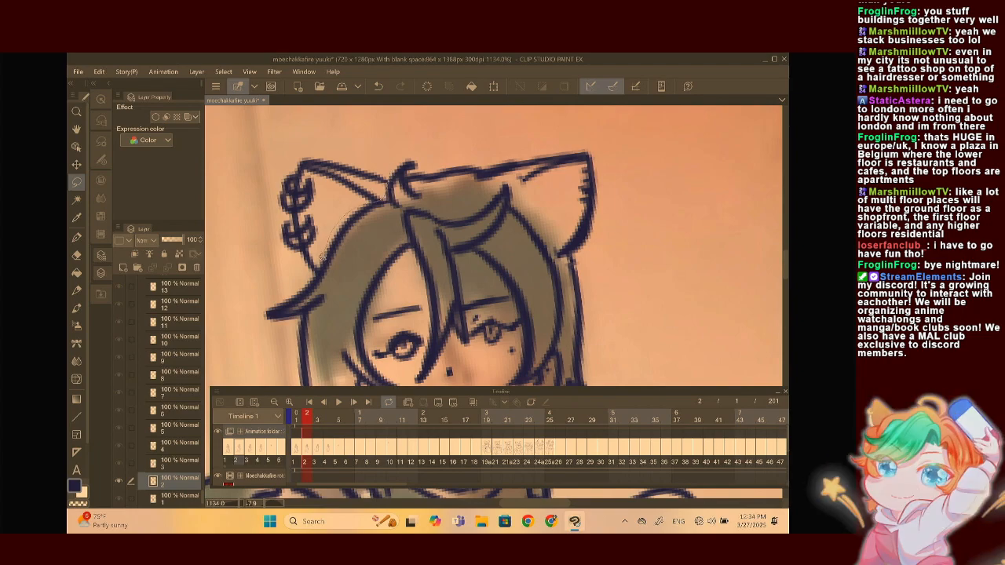
drag(382, 142, 379, 246)
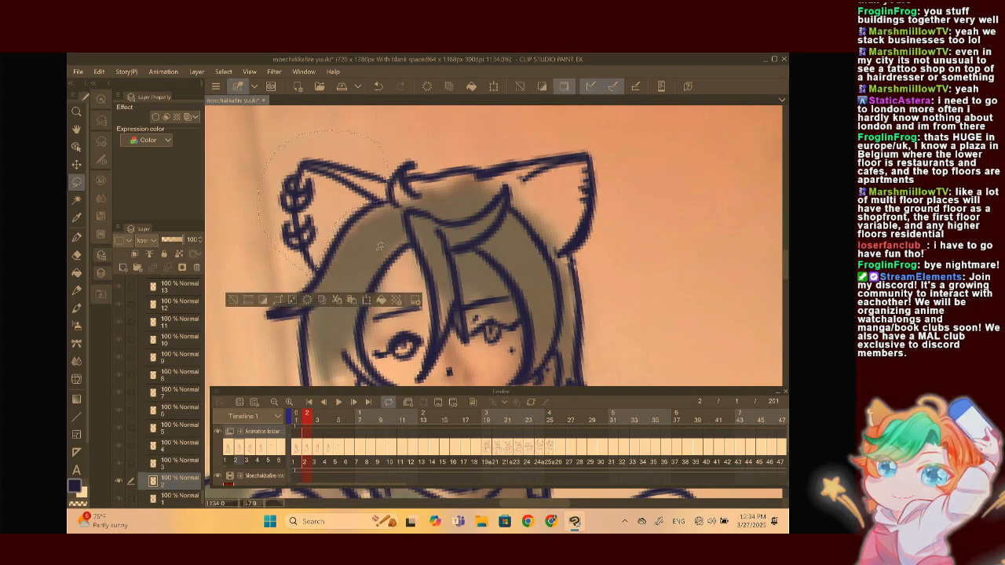
key(ctrl+t)
drag(402, 149, 390, 128)
drag(372, 212, 362, 225)
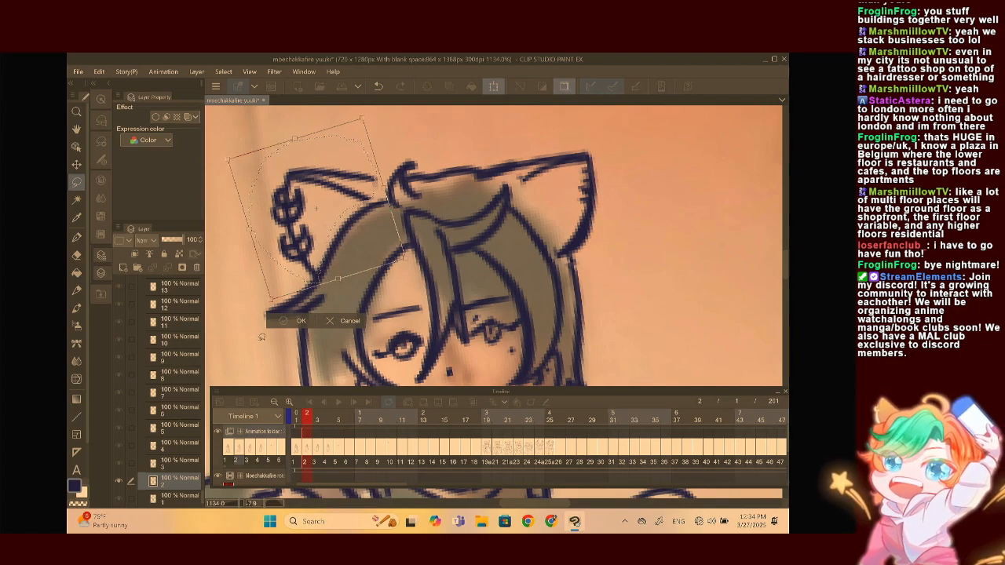
click(293, 320)
key(ctrl+d)
Extend the rotated ear's upper outline to meet the hair tuft on frame 2
key(p)
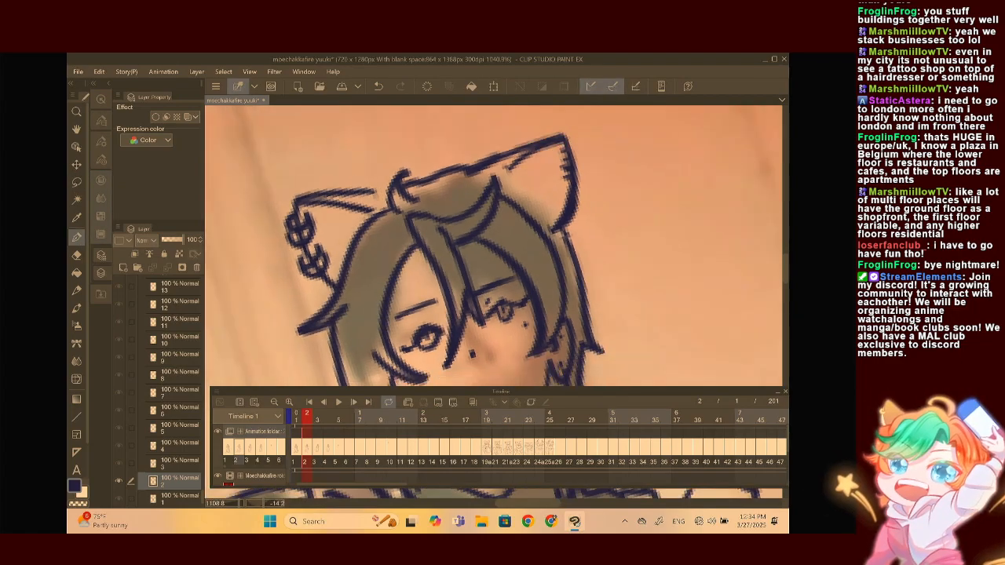
scroll(331, 186, up, 3)
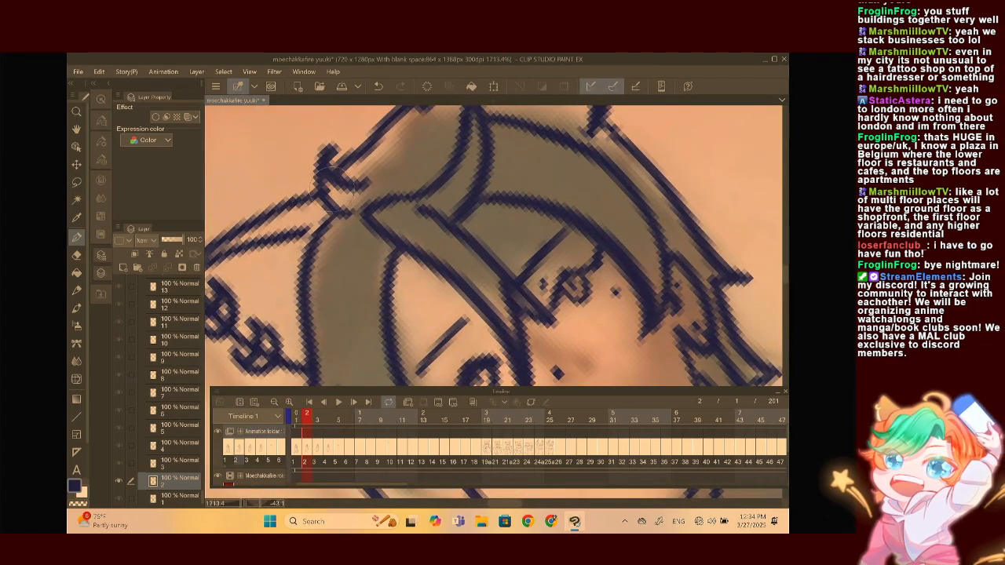
scroll(328, 183, down, 5)
scroll(328, 183, down, 3)
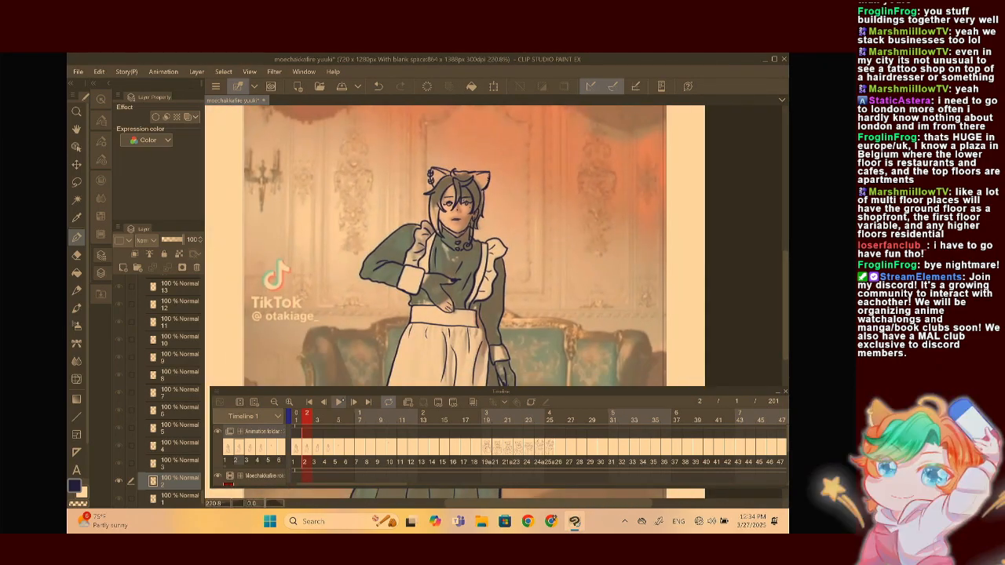
Go to frame 5 and draw the pointed cat ear with its inner line on the same side as the round drop earring
click(322, 401)
click(353, 401)
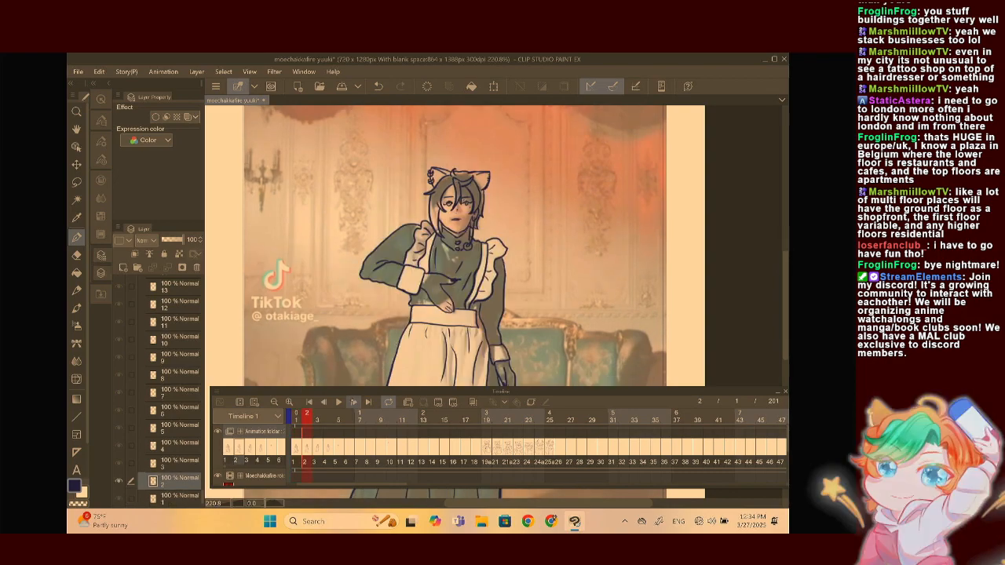
click(353, 401)
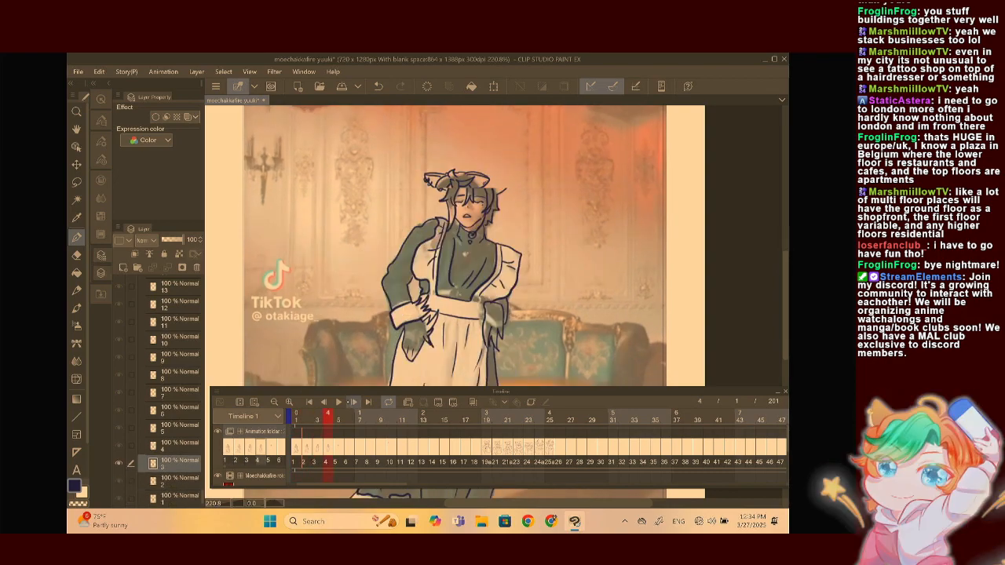
click(353, 401)
click(353, 401)
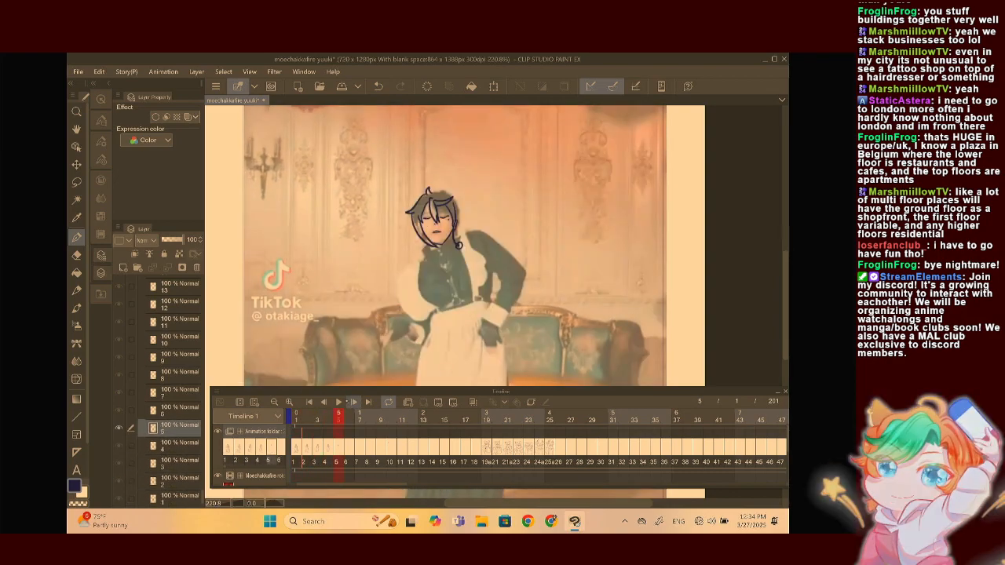
scroll(466, 219, up, 10)
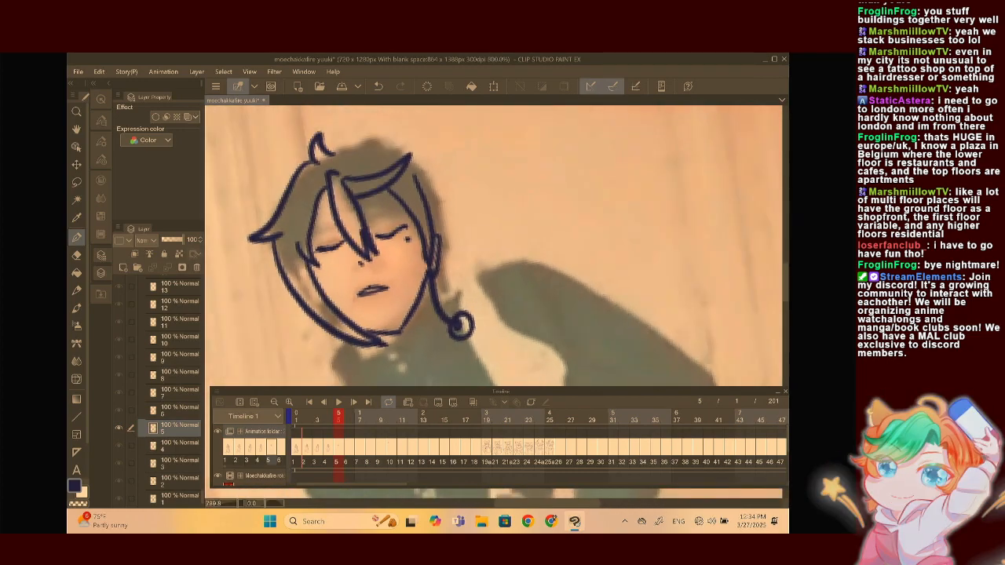
scroll(377, 263, up, 2)
mouse_move(378, 183)
mouse_down()
mouse_move(463, 149)
mouse_move(478, 154)
mouse_move(448, 223)
mouse_up()
click(378, 86)
mouse_move(387, 172)
mouse_down()
mouse_move(472, 148)
mouse_move(478, 176)
mouse_move(455, 224)
mouse_up()
drag(475, 149, 409, 179)
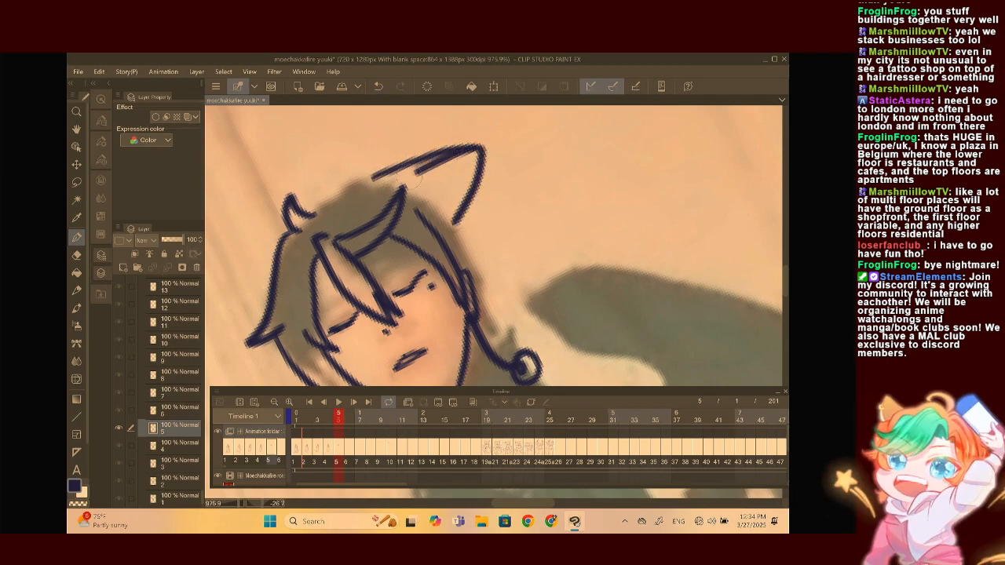
Draw the opposite cat ear on frame 5 from the hair tuft outward and add two small earring loops along its lower edge
mouse_move(279, 234)
mouse_down()
mouse_move(209, 314)
mouse_move(267, 308)
mouse_up()
drag(314, 175, 410, 138)
drag(304, 262, 384, 175)
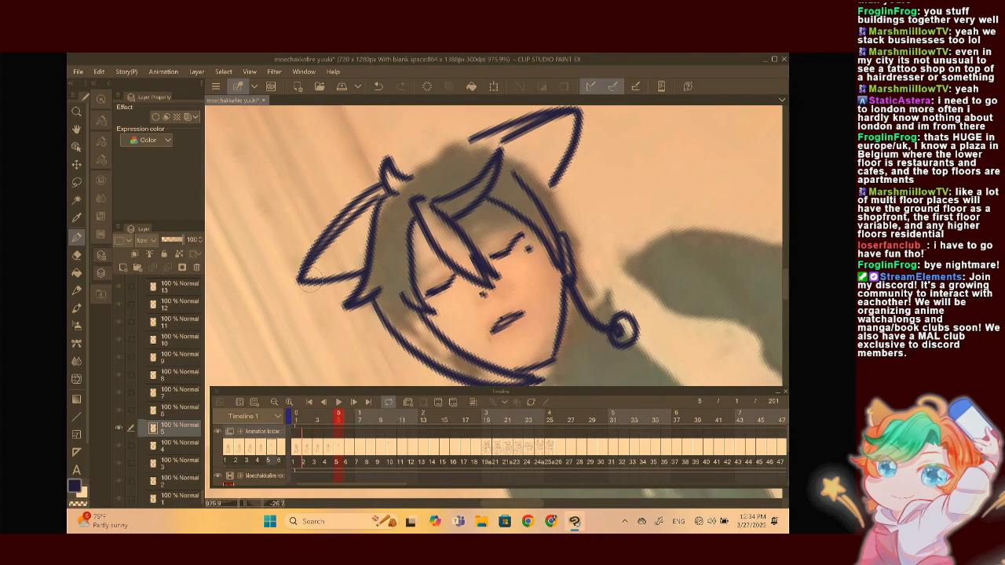
drag(310, 282, 330, 285)
key(ctrl+z)
drag(326, 287, 331, 267)
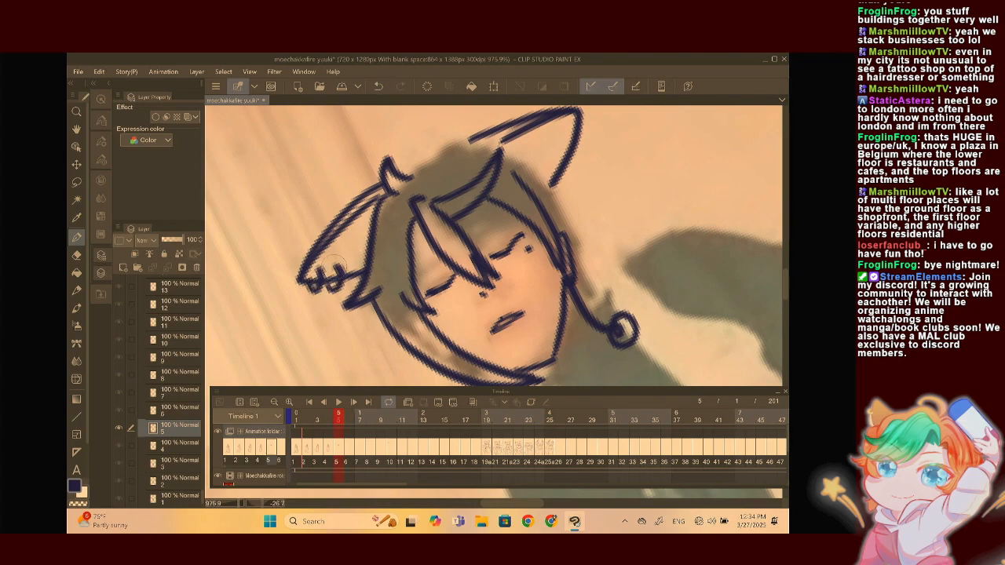
Outline the top of the head between frame 5's ears and add the hair strands beside the drop earring
scroll(503, 235, down, 3)
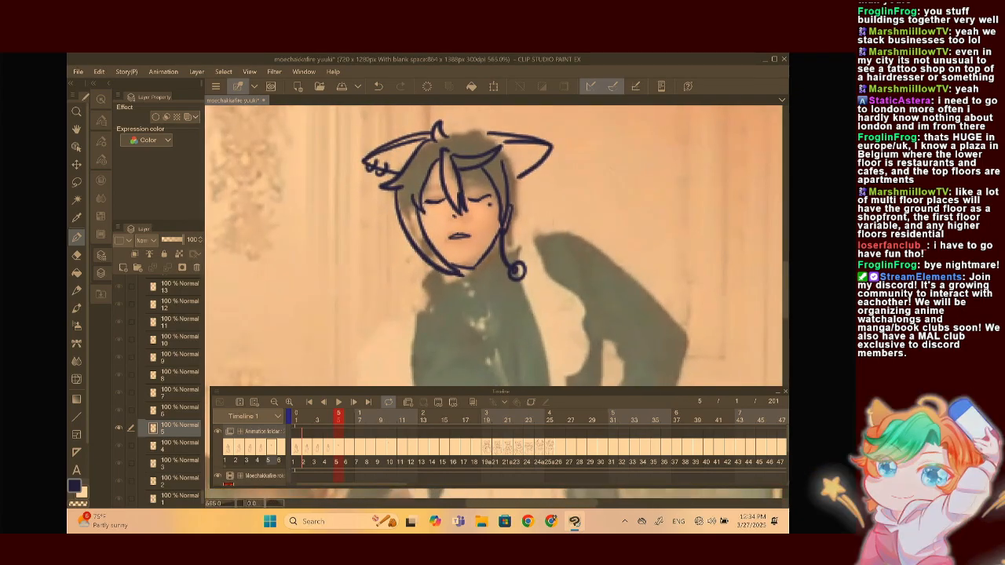
scroll(495, 245, up, 4)
mouse_move(420, 196)
mouse_down()
mouse_move(411, 226)
mouse_move(407, 210)
mouse_move(354, 264)
mouse_up()
scroll(494, 245, down, 3)
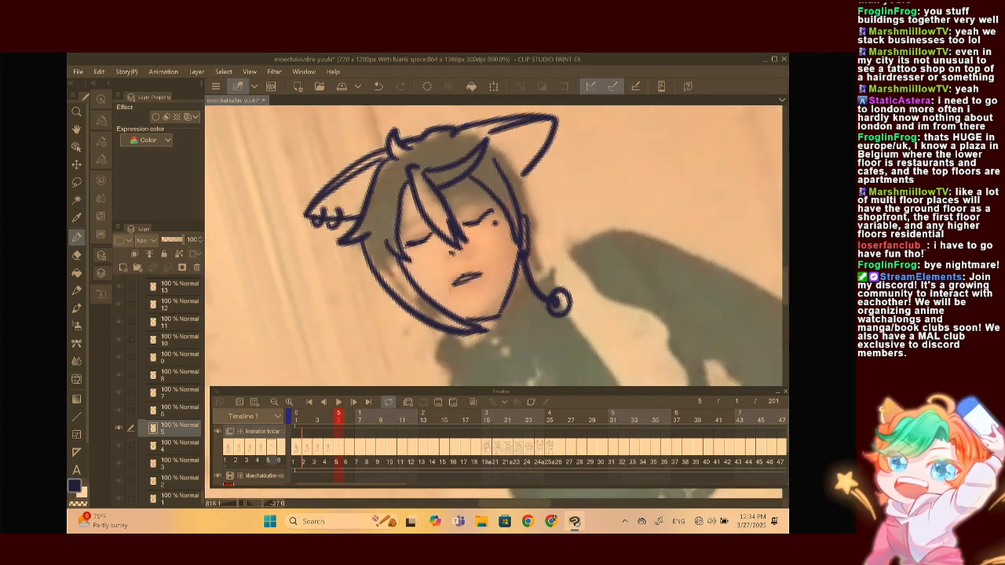
scroll(495, 244, up, 1)
mouse_move(496, 163)
mouse_down()
mouse_move(513, 188)
mouse_move(500, 194)
mouse_move(490, 282)
mouse_up()
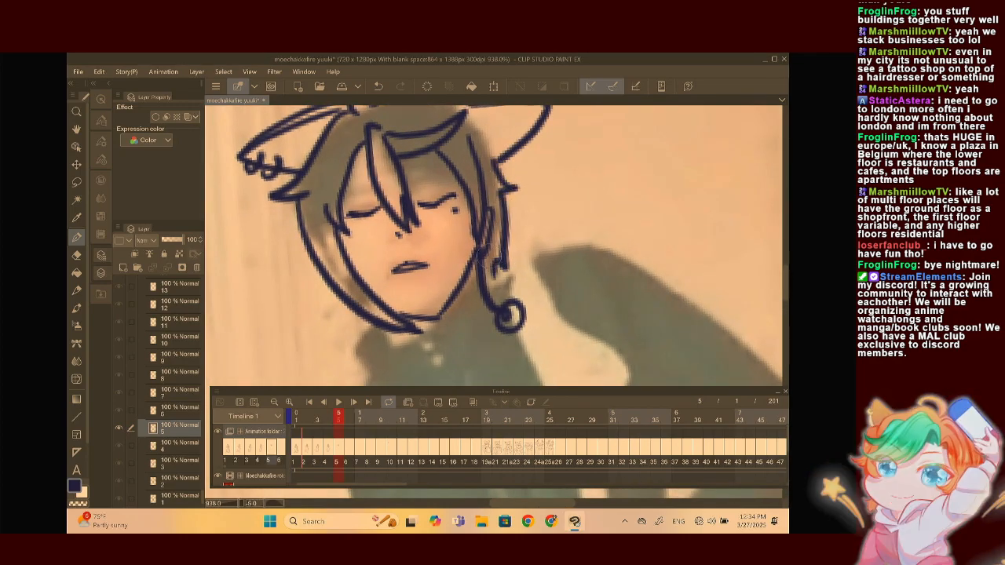
scroll(495, 245, down, 5)
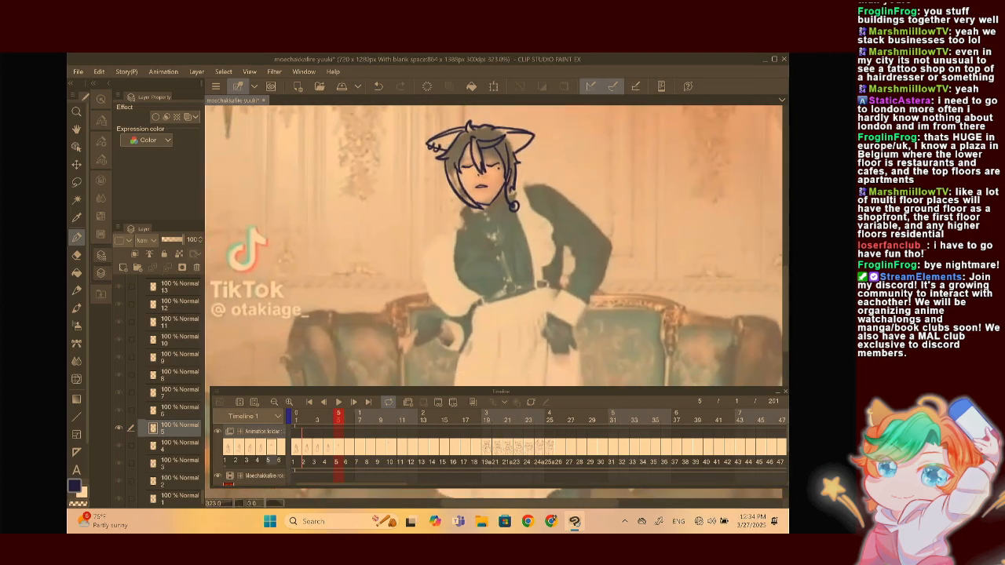
Draw the narrow collar edge beneath the chin on frame 5
scroll(536, 149, up, 5)
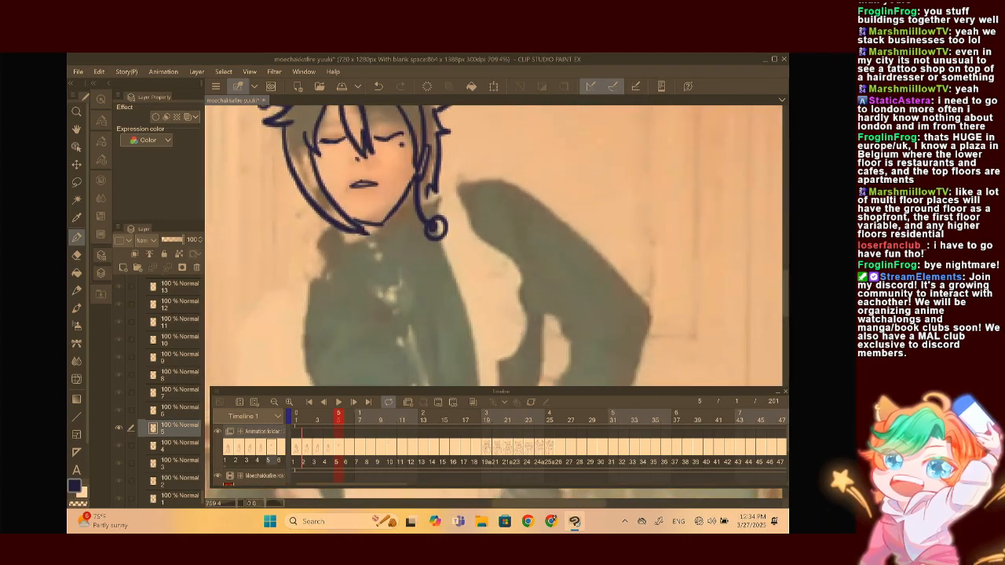
drag(340, 250, 384, 229)
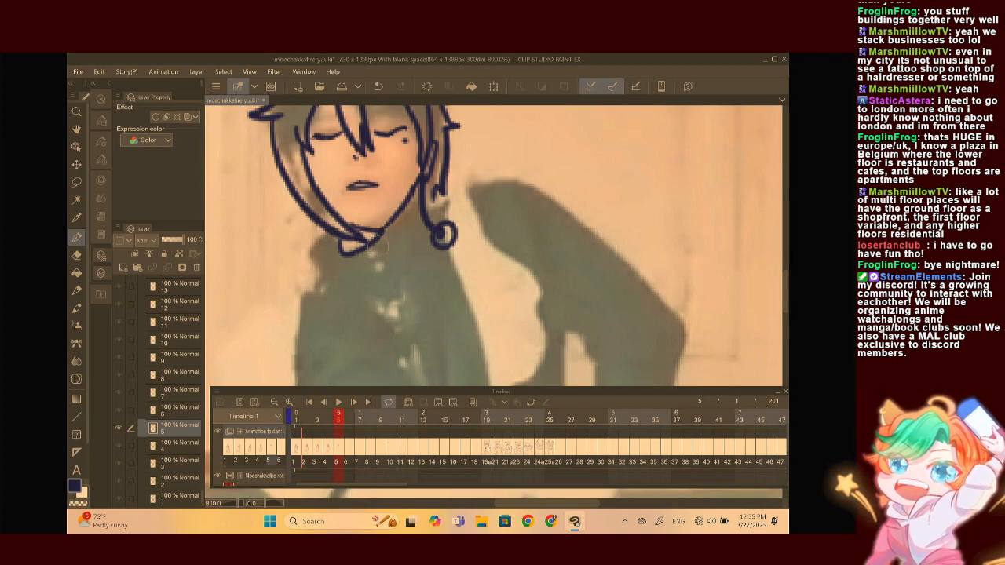
key(ctrl+z)
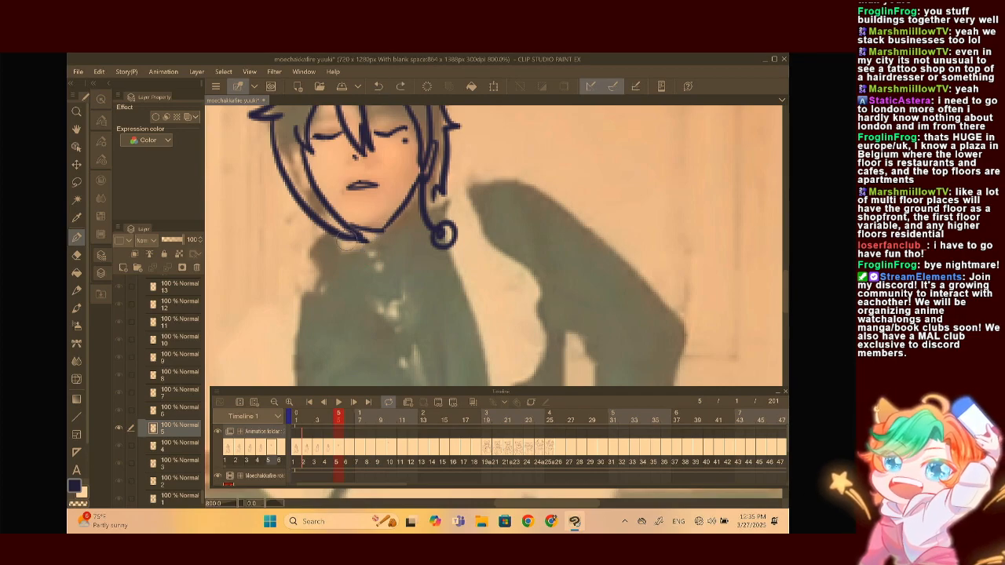
drag(353, 248, 386, 228)
Draw two small square buttons below the collar on frame 5, tracing the reference
scroll(375, 212, up, 3)
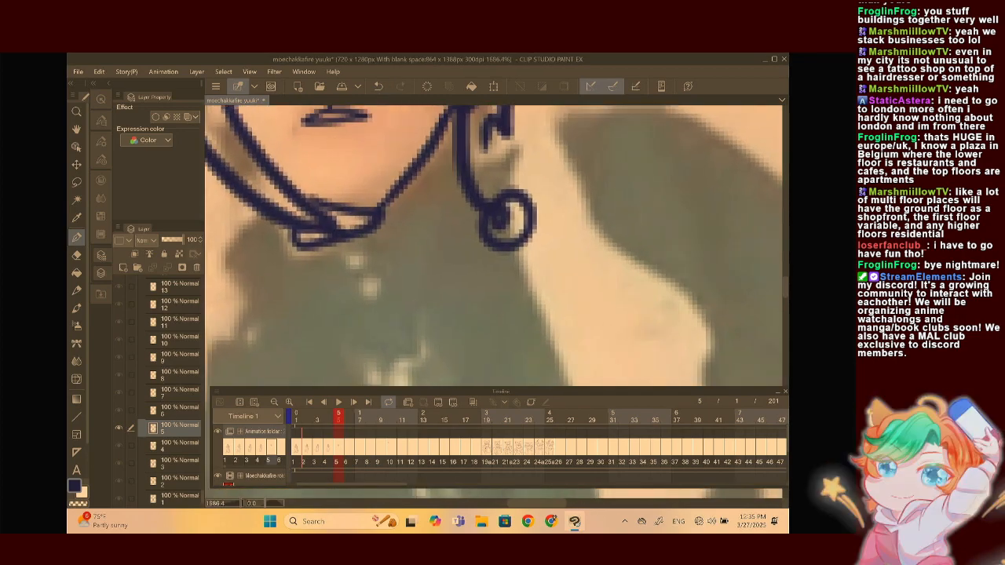
mouse_move(353, 261)
mouse_down()
mouse_move(369, 255)
mouse_move(339, 267)
mouse_move(377, 334)
mouse_move(371, 300)
mouse_up()
scroll(491, 212, down, 3)
scroll(502, 216, up, 2)
scroll(502, 216, down, 2)
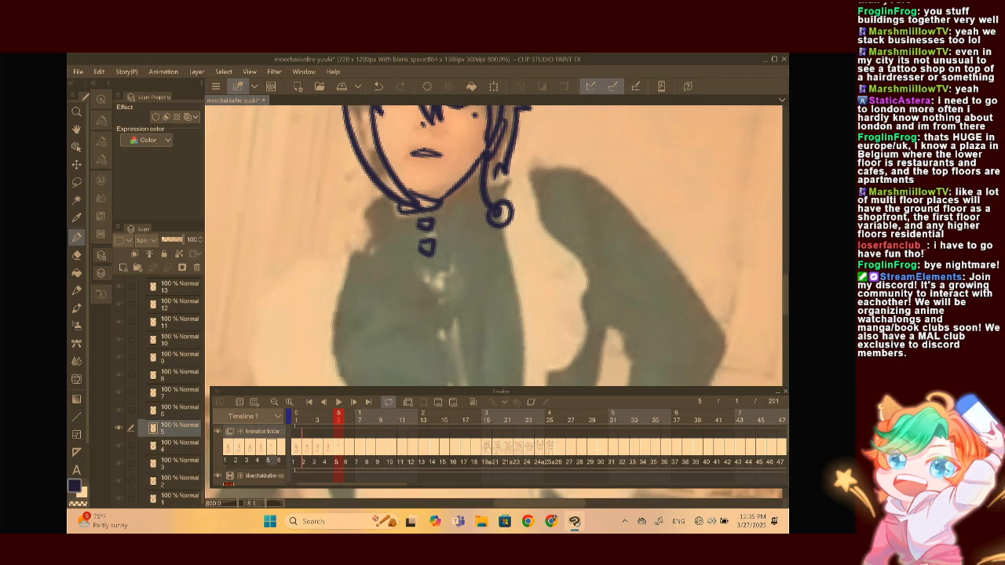
scroll(503, 215, up, 2)
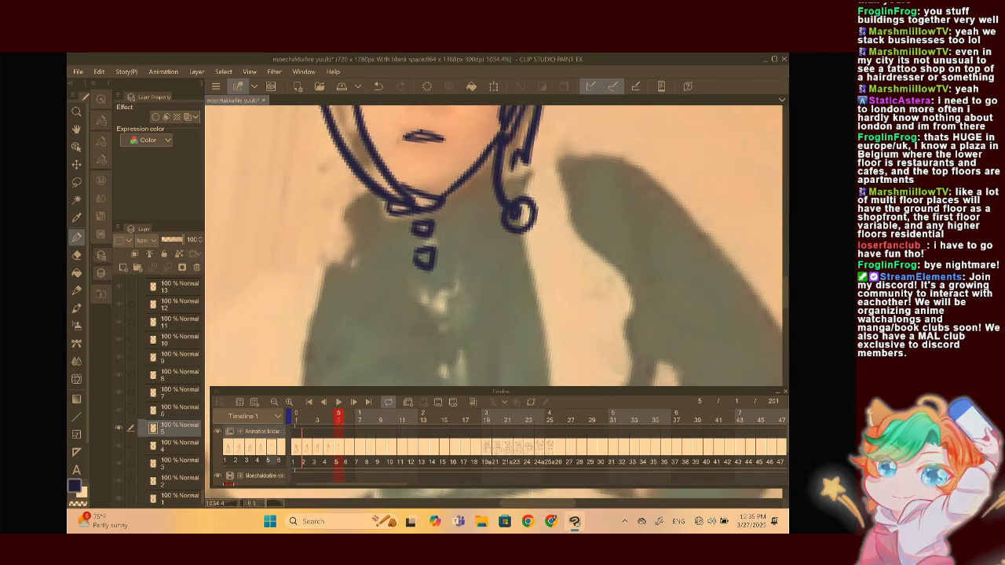
Handwrite a long division of 1.0 by 6 beside the figure on frame 5, starting its quotient with 0.1
drag(439, 235, 573, 252)
mouse_move(314, 211)
mouse_down()
mouse_move(318, 255)
mouse_move(289, 208)
mouse_move(359, 191)
mouse_up()
drag(259, 234, 274, 262)
click(335, 249)
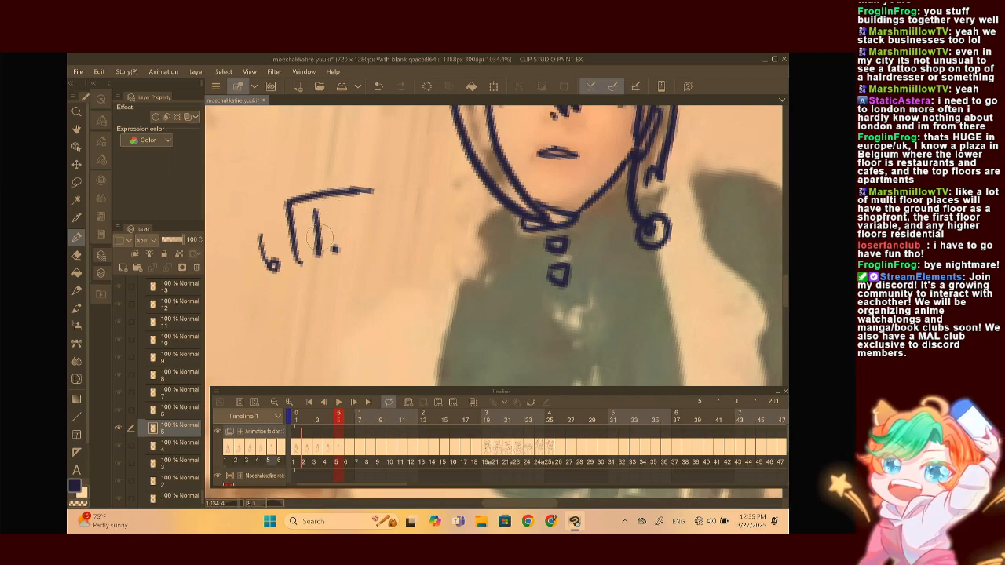
drag(317, 155, 316, 156)
click(339, 179)
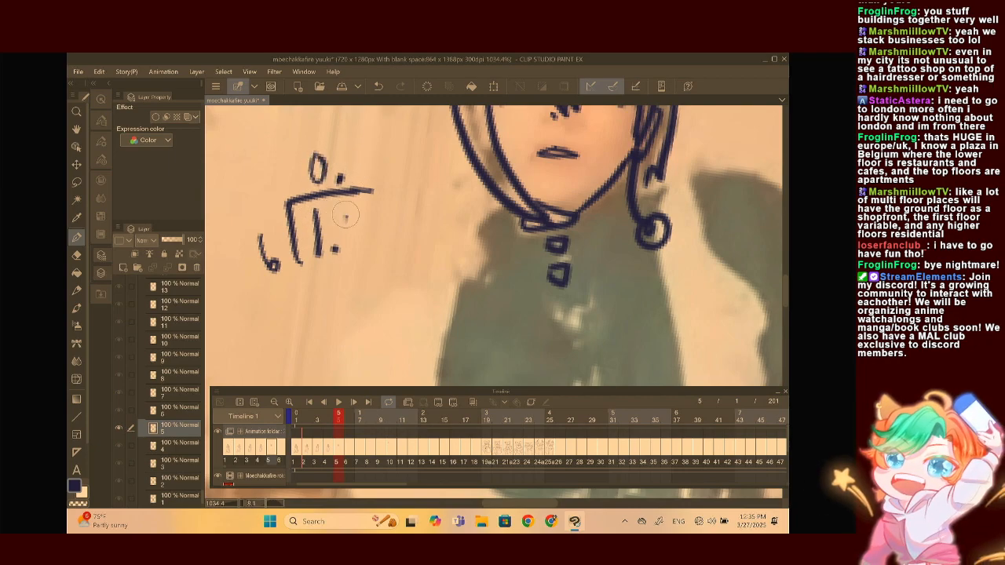
drag(351, 218, 350, 222)
drag(357, 151, 355, 174)
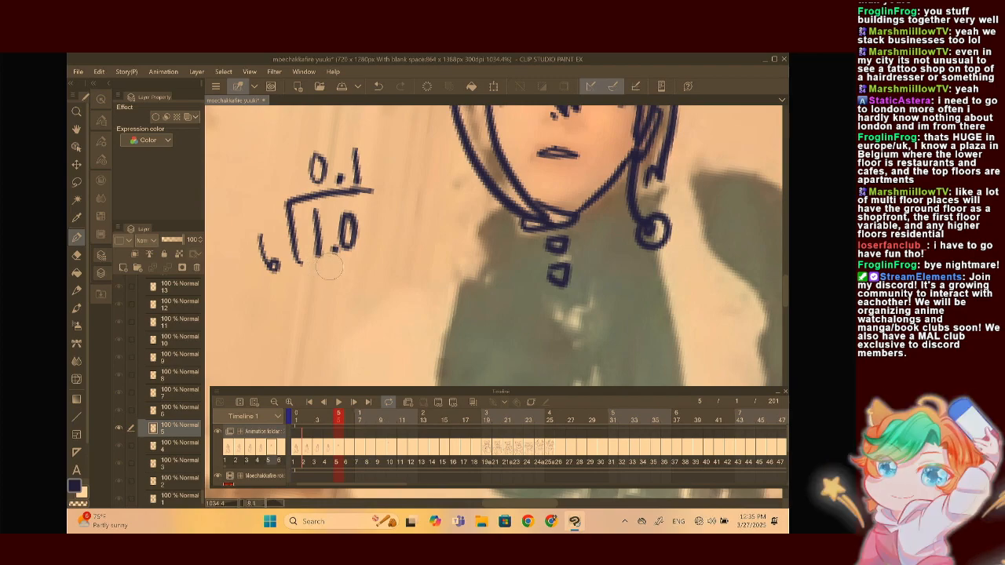
Work the handwritten division through the 6, 40 and 35 rows and extend its quotient to 0.157
mouse_move(334, 266)
mouse_down()
mouse_move(304, 290)
mouse_move(360, 280)
mouse_move(342, 316)
mouse_up()
mouse_move(371, 219)
mouse_down()
mouse_move(377, 242)
mouse_move(364, 292)
mouse_up()
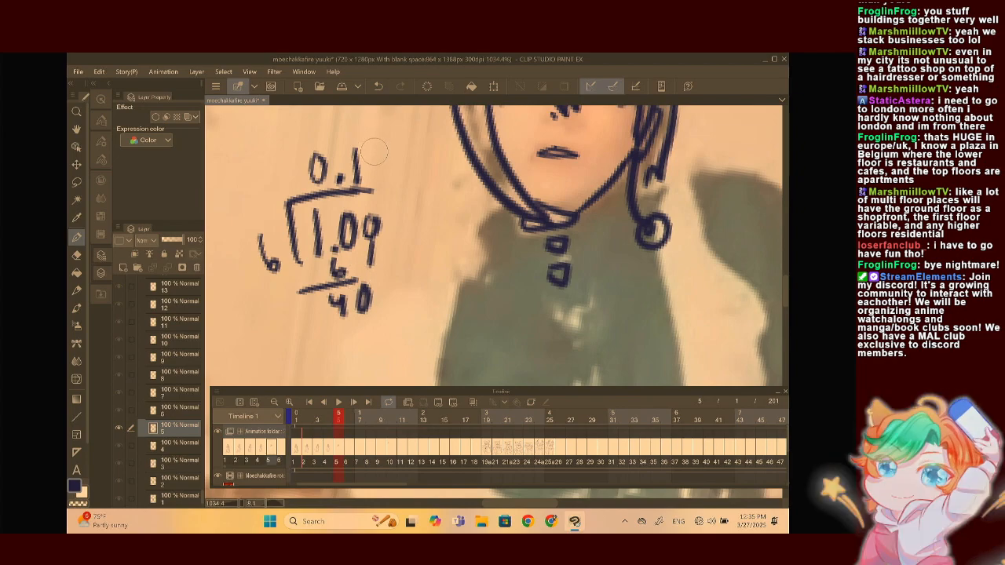
drag(368, 154, 366, 182)
drag(370, 153, 384, 153)
mouse_move(339, 328)
mouse_down()
mouse_move(345, 346)
mouse_move(357, 344)
mouse_move(374, 318)
mouse_up()
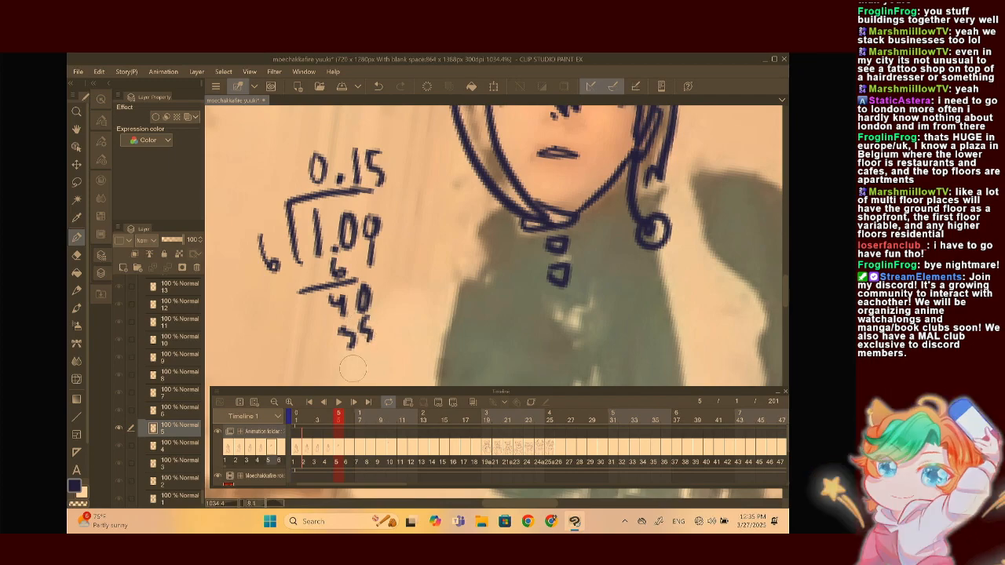
mouse_move(339, 363)
mouse_down()
mouse_move(374, 345)
mouse_move(375, 368)
mouse_up()
drag(397, 207, 381, 369)
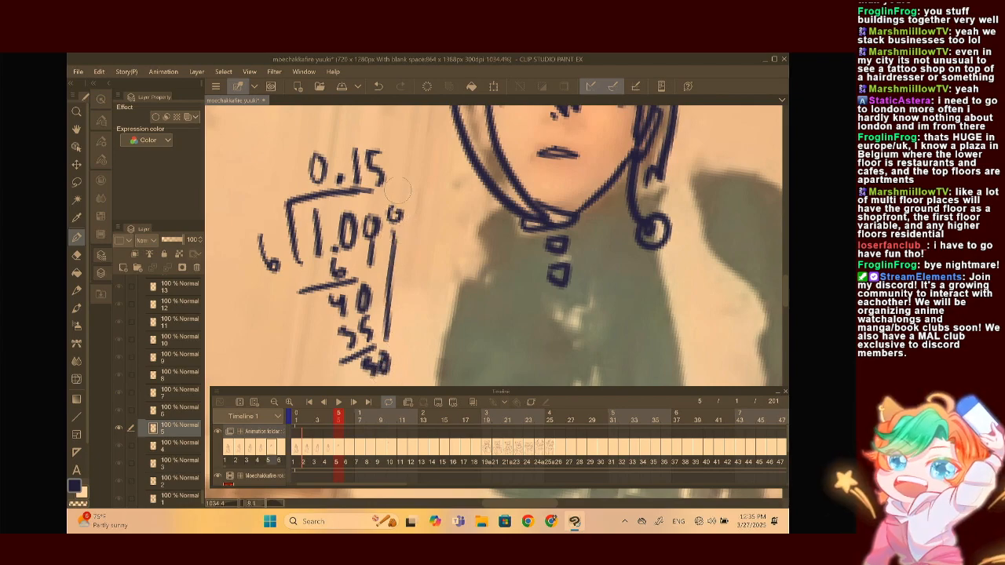
drag(388, 154, 399, 187)
Lasso the handwritten division beside the figure, delete it and clear the selection
scroll(440, 188, down, 1)
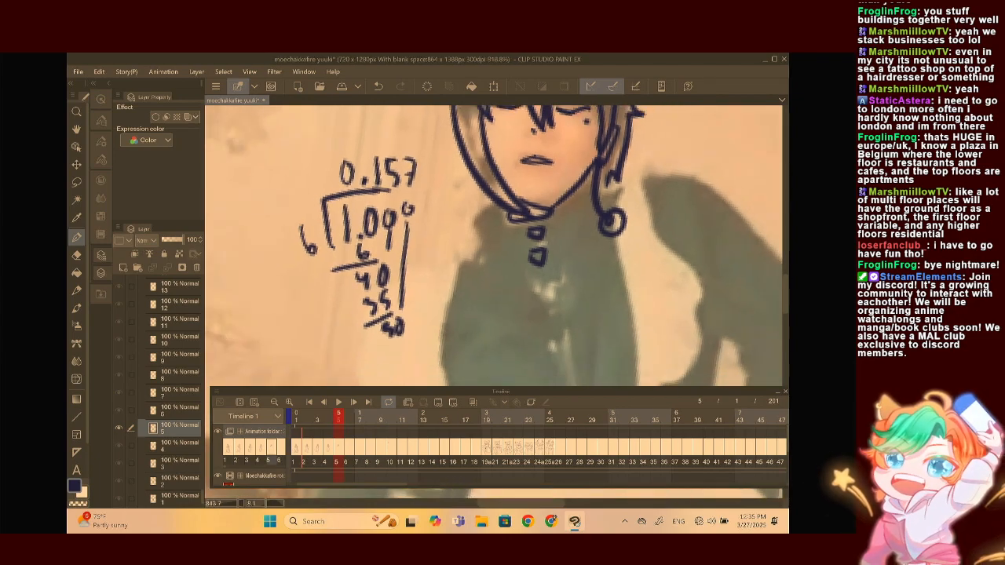
scroll(439, 188, down, 2)
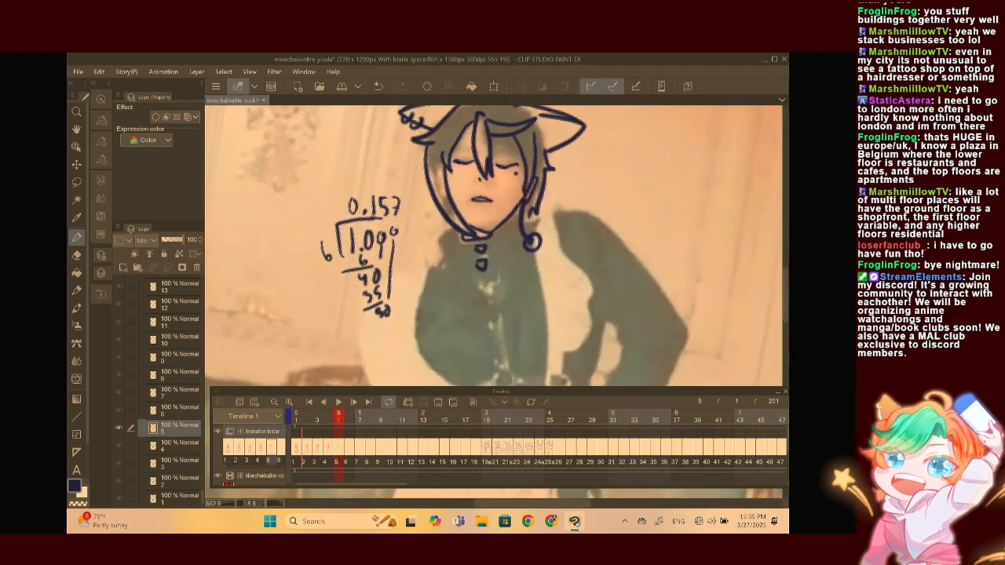
click(76, 182)
mouse_move(387, 175)
mouse_down()
mouse_move(306, 233)
mouse_move(406, 297)
mouse_up()
drag(383, 173, 384, 173)
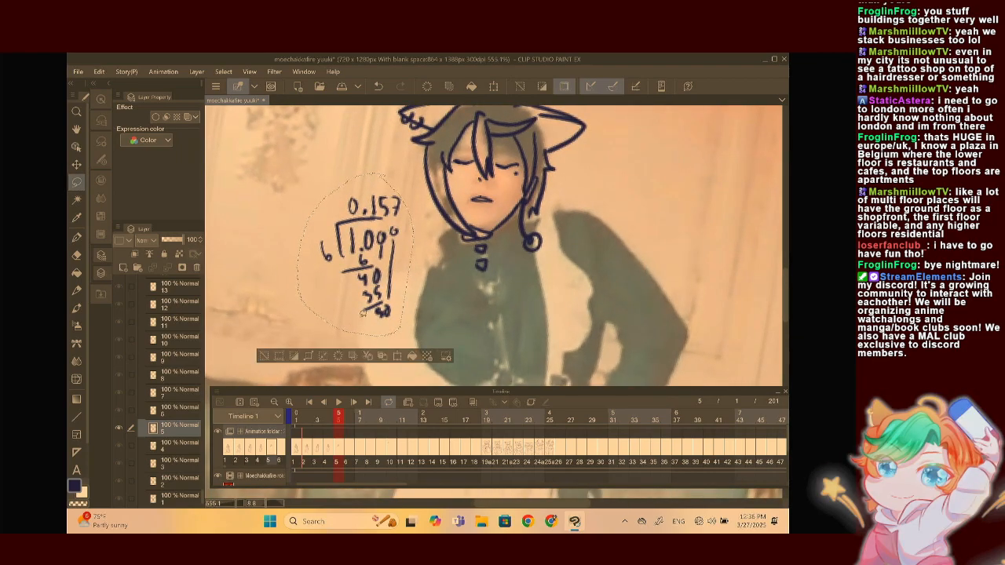
key(Delete)
key(ctrl+d)
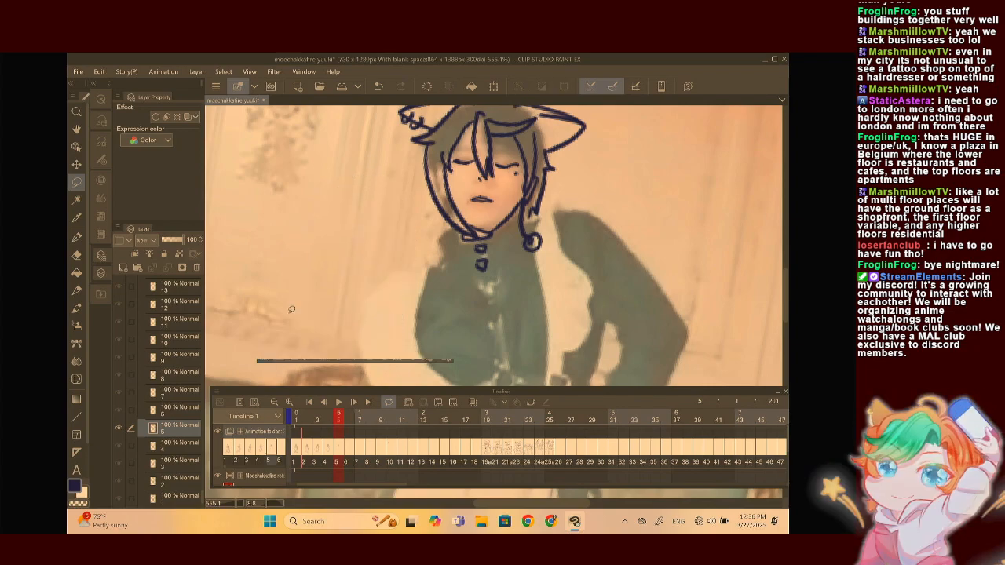
Trace the pointed shoulder edge beside the collar and the curved bodice side below it on frame 5 with the pen
key(p)
scroll(441, 165, down, 2)
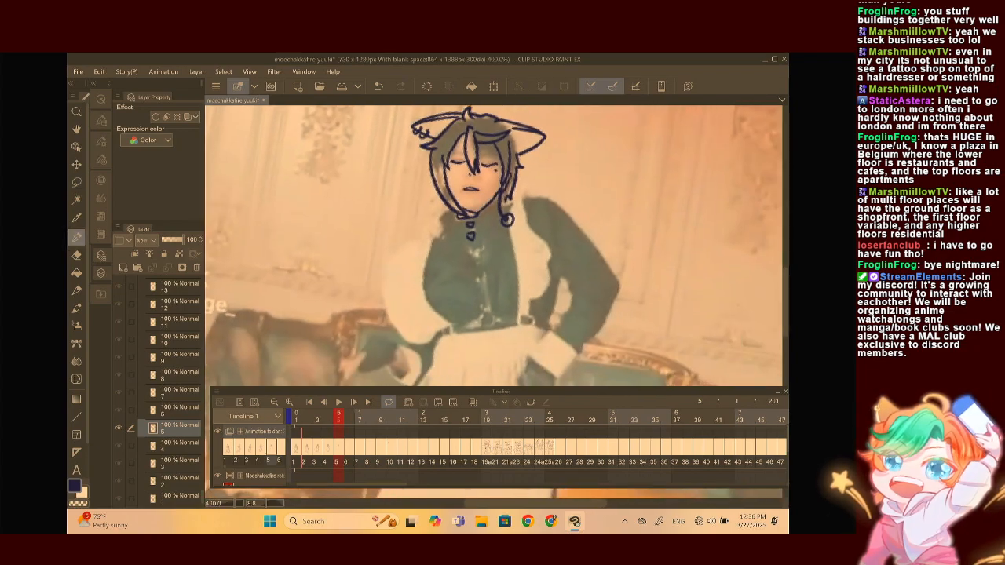
scroll(493, 246, up, 2)
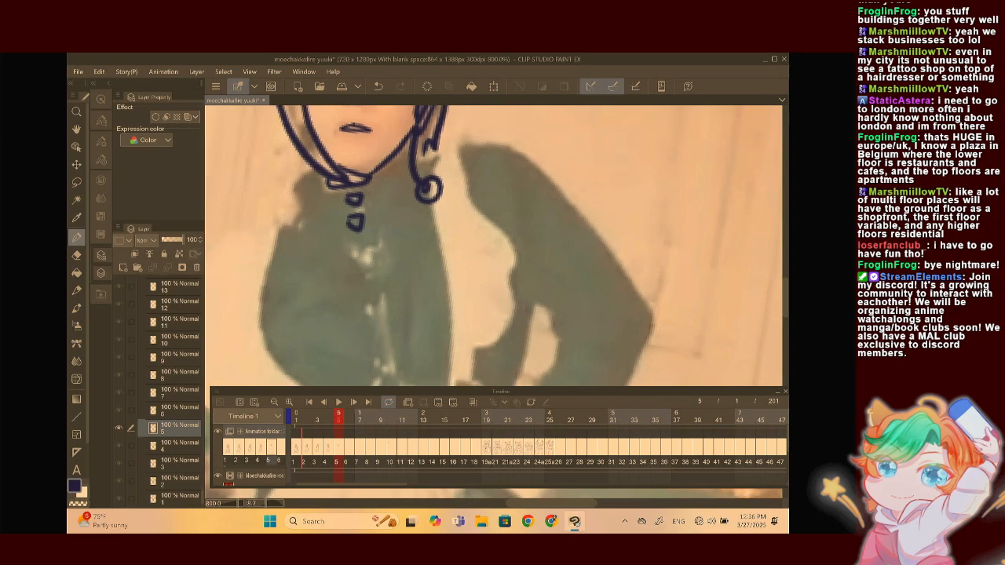
scroll(448, 212, down, 4)
scroll(447, 211, up, 2)
scroll(494, 220, up, 3)
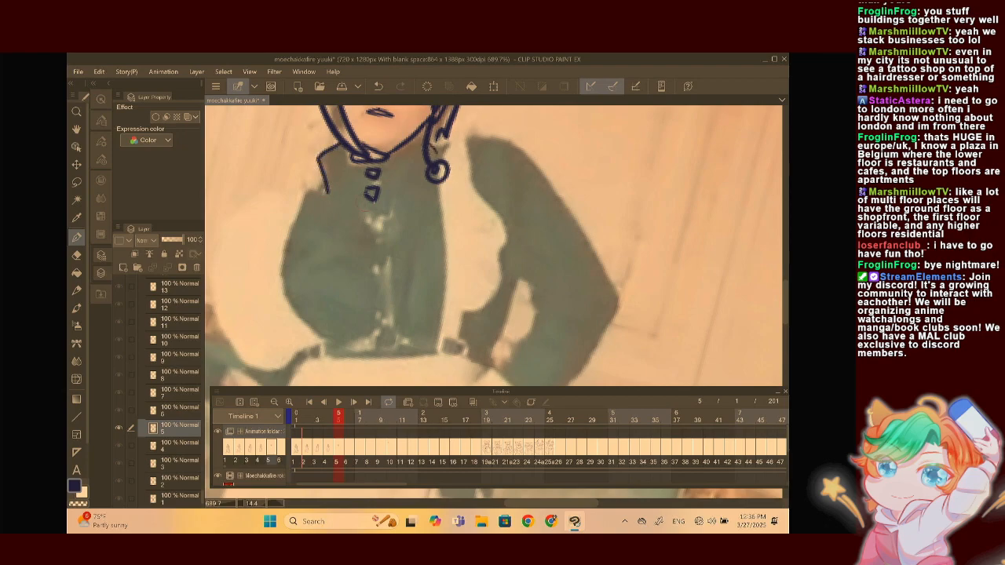
mouse_move(322, 185)
mouse_down()
mouse_move(282, 282)
mouse_move(296, 314)
mouse_up()
scroll(298, 318, down, 3)
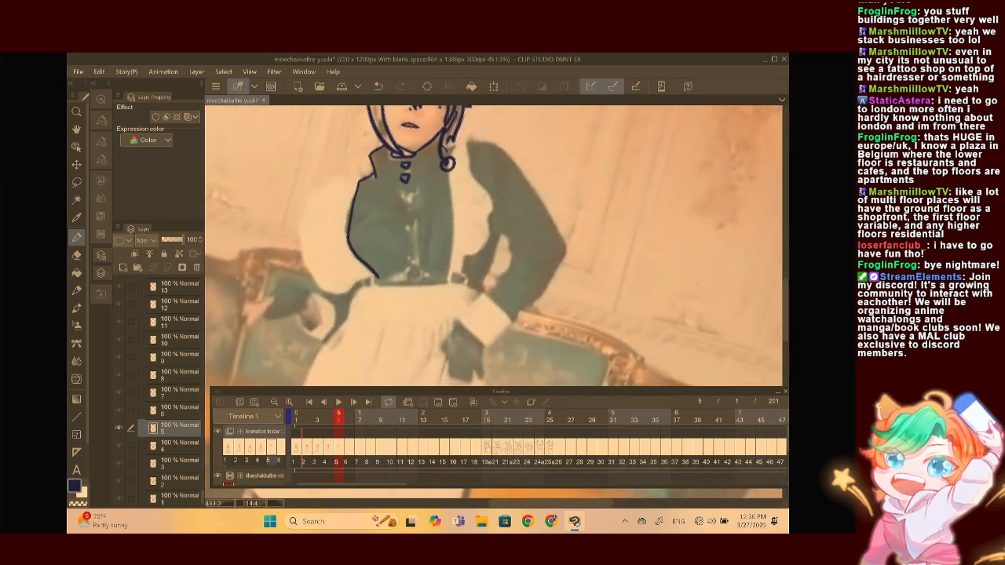
Outline the bodice's waistline and its opposite side up to the drop earring
scroll(298, 318, up, 2)
scroll(335, 270, up, 1)
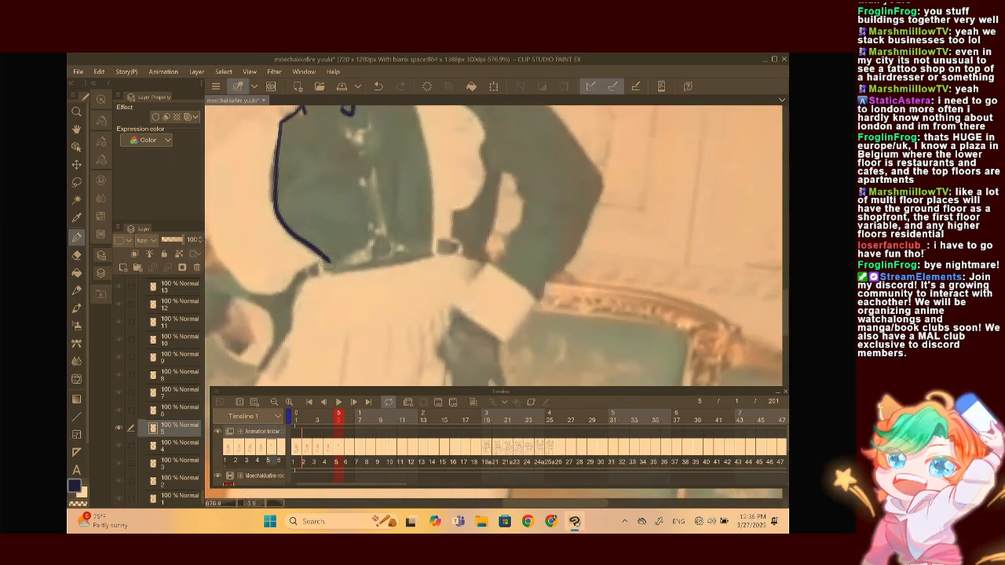
mouse_move(333, 270)
mouse_down()
mouse_move(408, 266)
mouse_move(433, 254)
mouse_move(396, 367)
mouse_move(401, 348)
mouse_up()
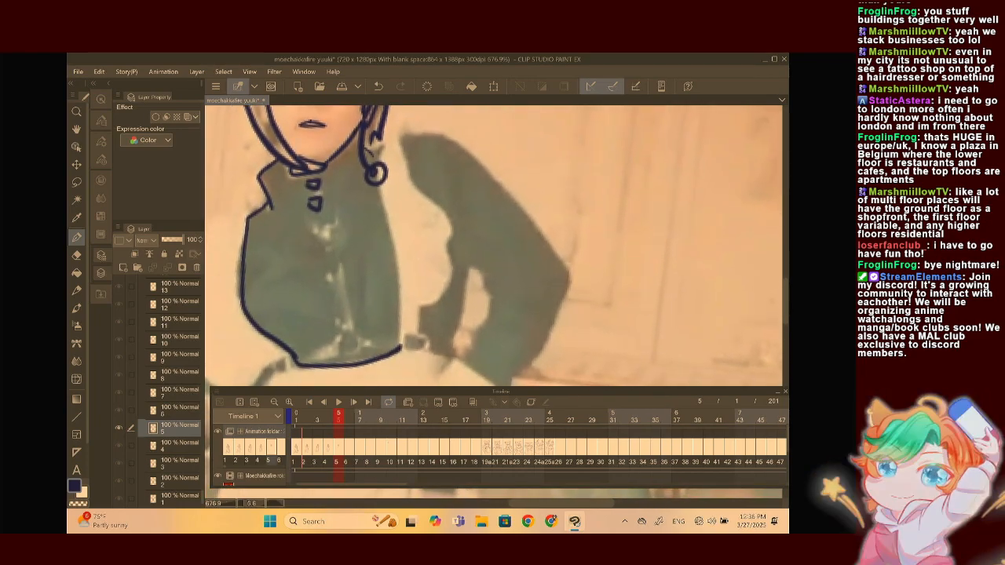
mouse_move(377, 146)
mouse_down()
mouse_move(401, 272)
mouse_move(402, 350)
mouse_up()
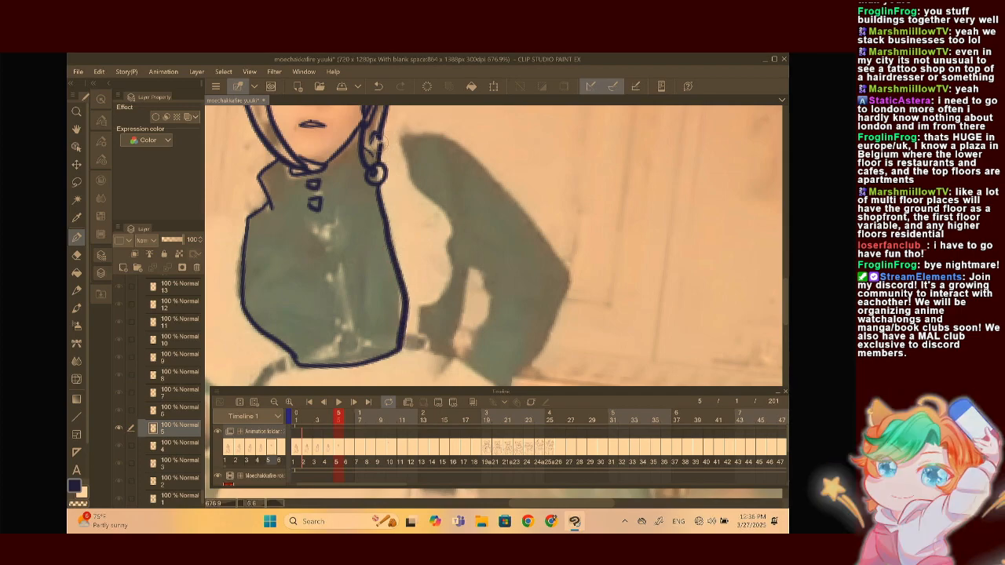
Draw the apron strap and ruffle below the drop earring and the large puffed ruffle on the opposite side, with short fold lines
mouse_move(392, 125)
mouse_down()
mouse_move(401, 153)
mouse_move(414, 193)
mouse_move(451, 212)
mouse_move(460, 232)
mouse_move(446, 257)
mouse_move(449, 294)
mouse_move(421, 326)
mouse_move(410, 223)
mouse_move(376, 137)
mouse_up()
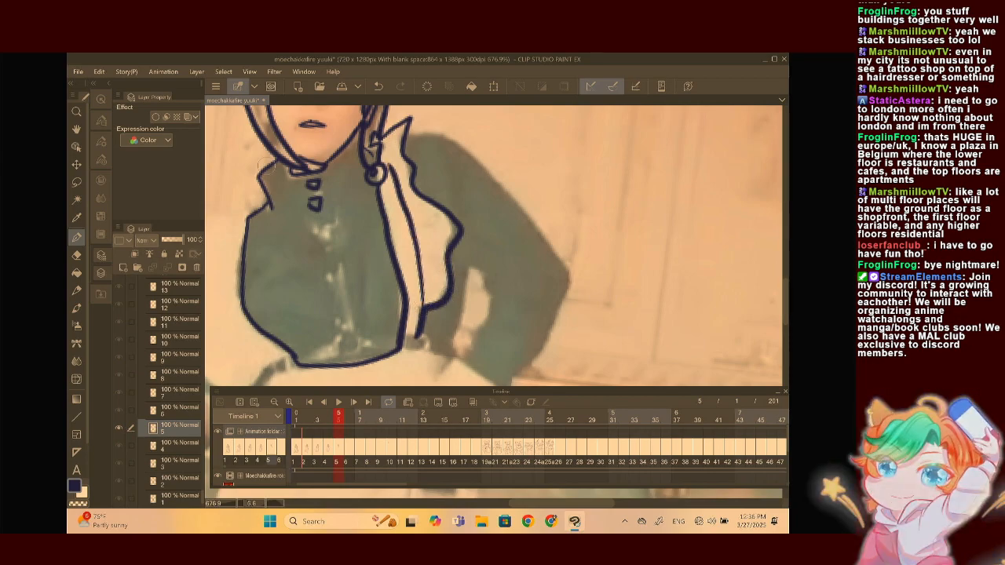
mouse_move(267, 164)
mouse_down()
mouse_move(379, 158)
mouse_move(336, 193)
mouse_up()
key(ctrl+z)
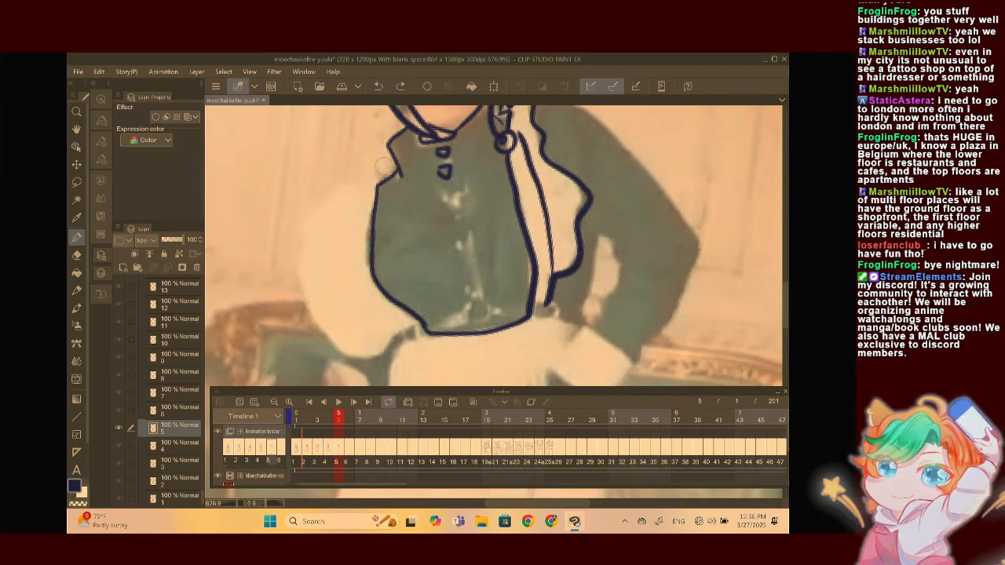
mouse_move(394, 169)
mouse_down()
mouse_move(354, 172)
mouse_move(299, 226)
mouse_move(303, 289)
mouse_move(359, 357)
mouse_move(420, 323)
mouse_up()
scroll(497, 246, down, 6)
scroll(471, 228, up, 4)
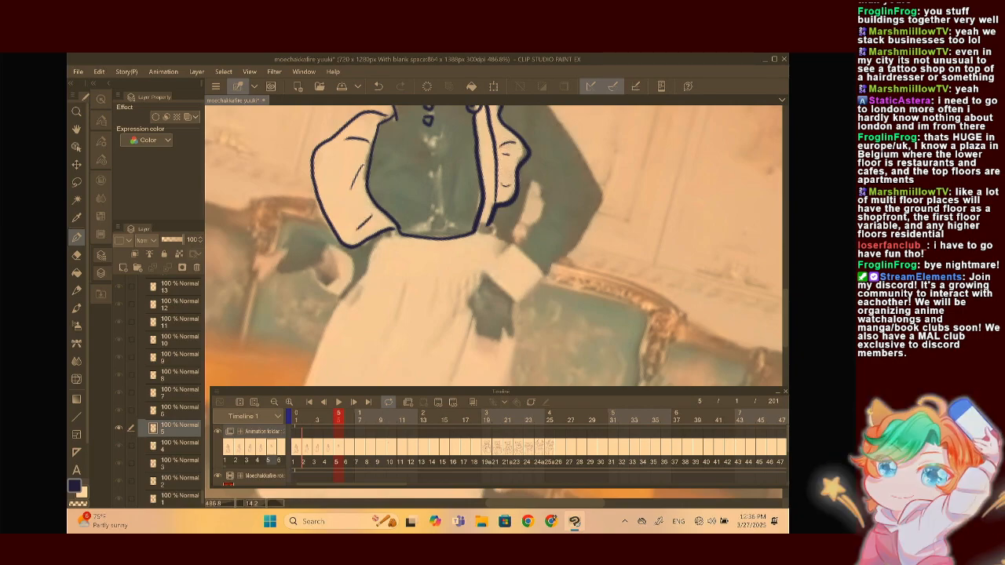
Draw the outstretched clawed hand below the large puffed ruffle, including its curved wrist cuff
scroll(494, 246, down, 5)
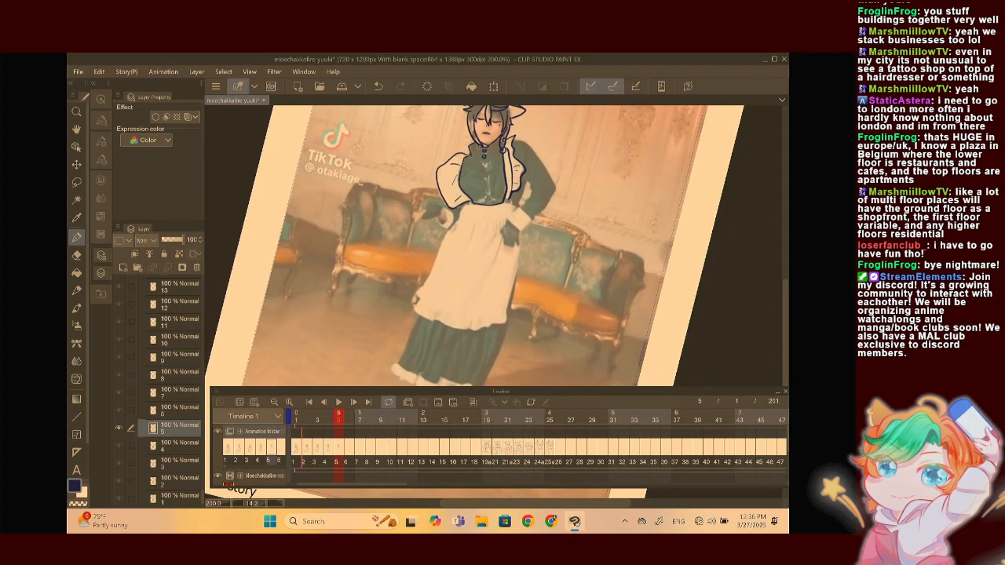
scroll(486, 212, up, 4)
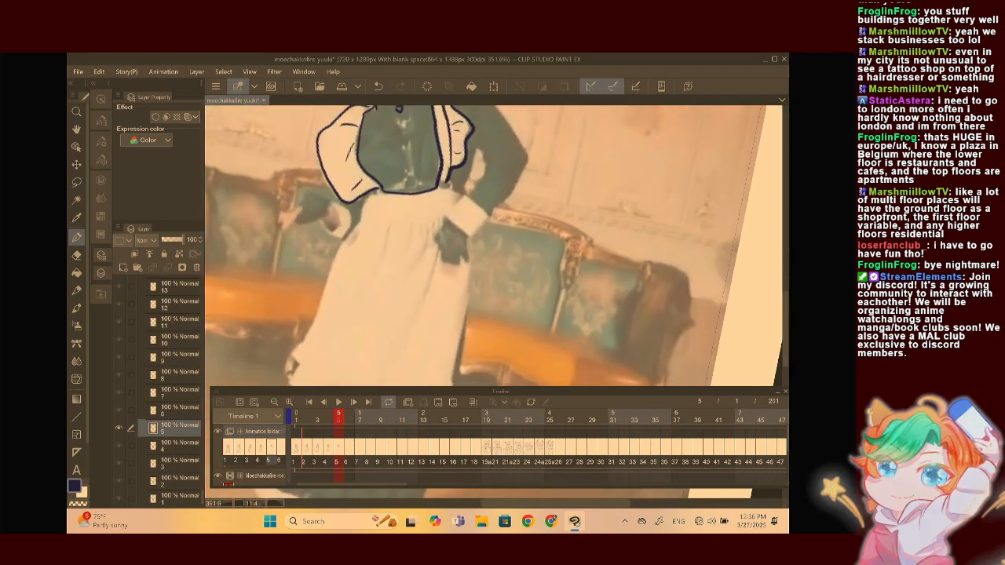
scroll(494, 246, down, 3)
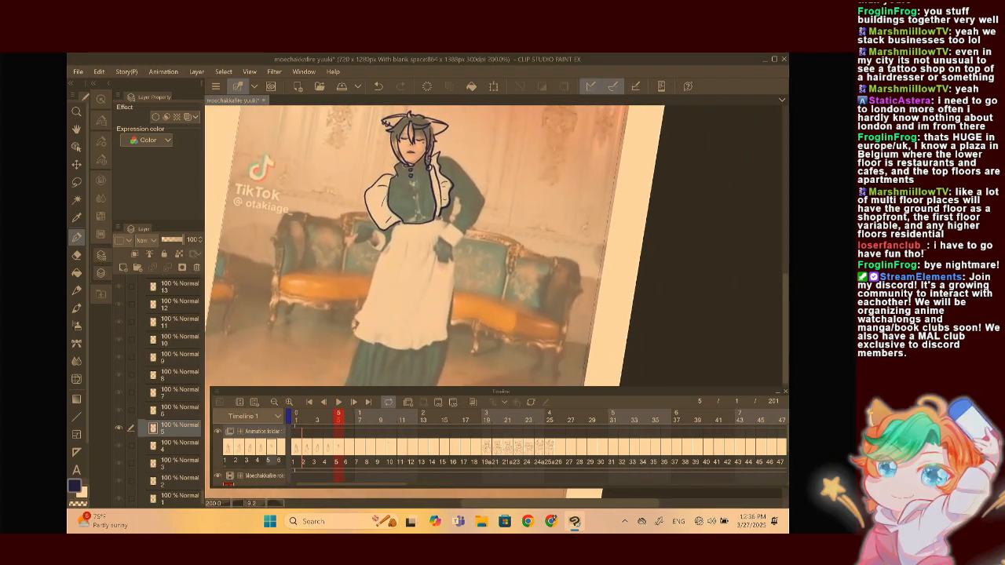
click(329, 447)
click(337, 444)
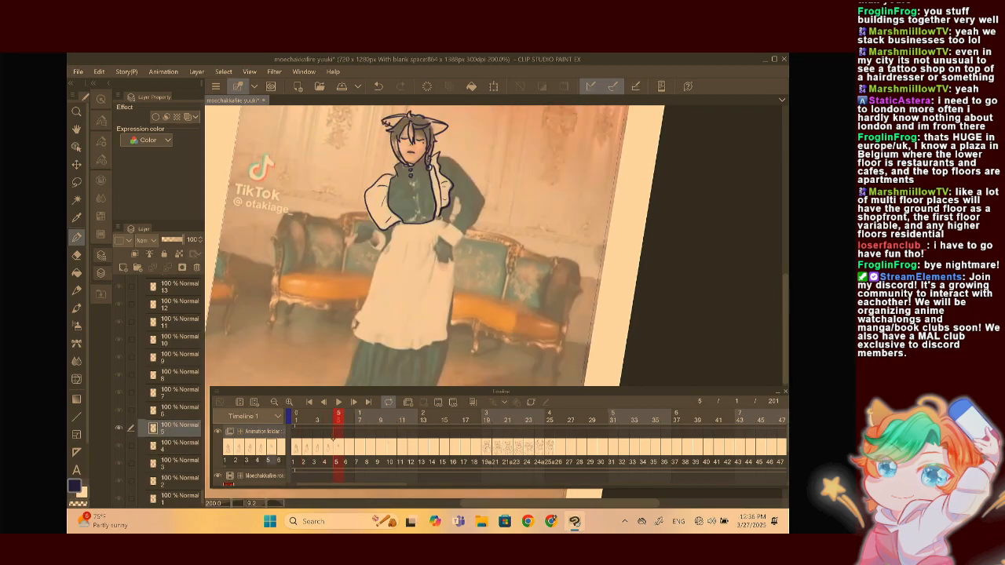
scroll(311, 340, up, 5)
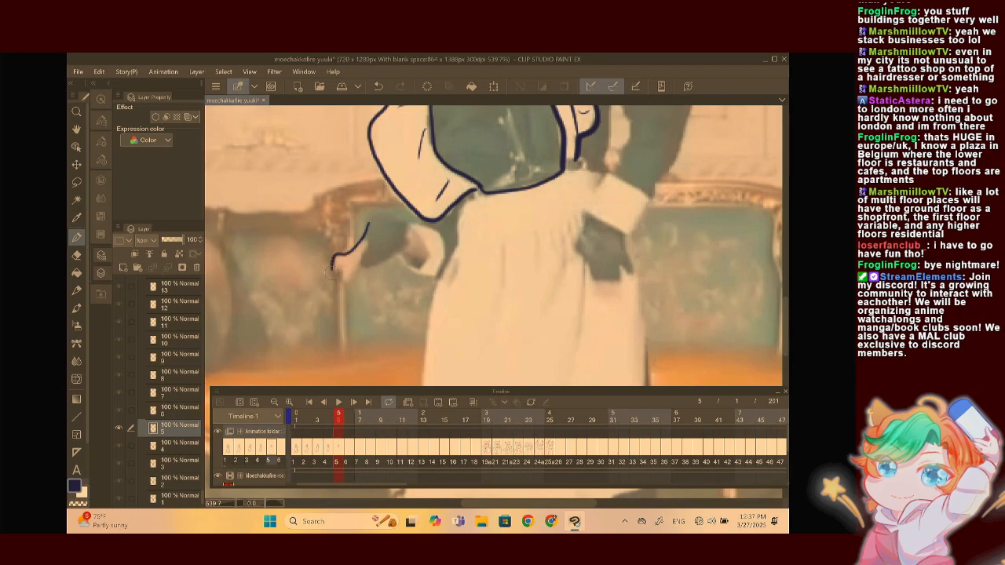
drag(358, 264, 378, 272)
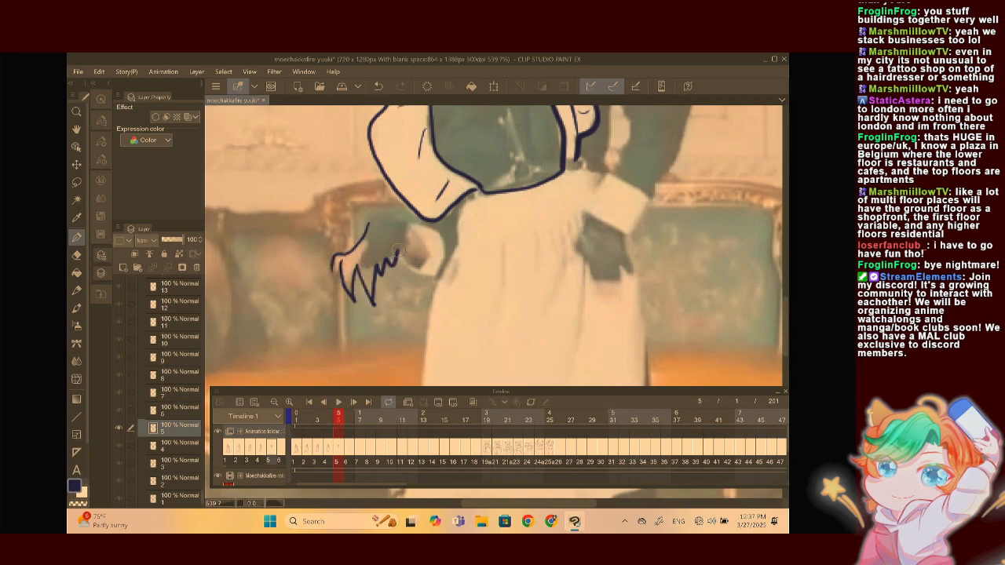
drag(409, 226, 407, 265)
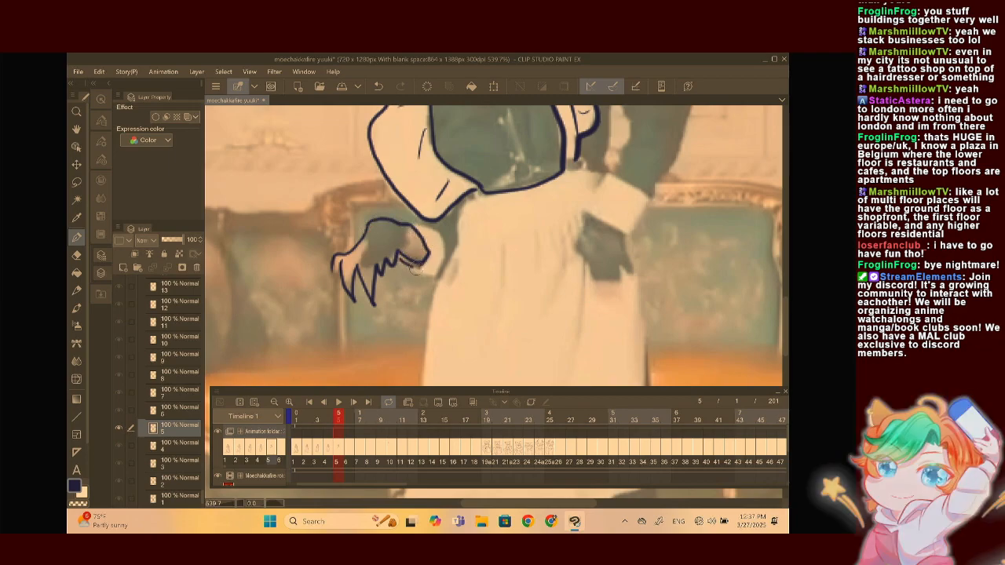
drag(407, 270, 447, 264)
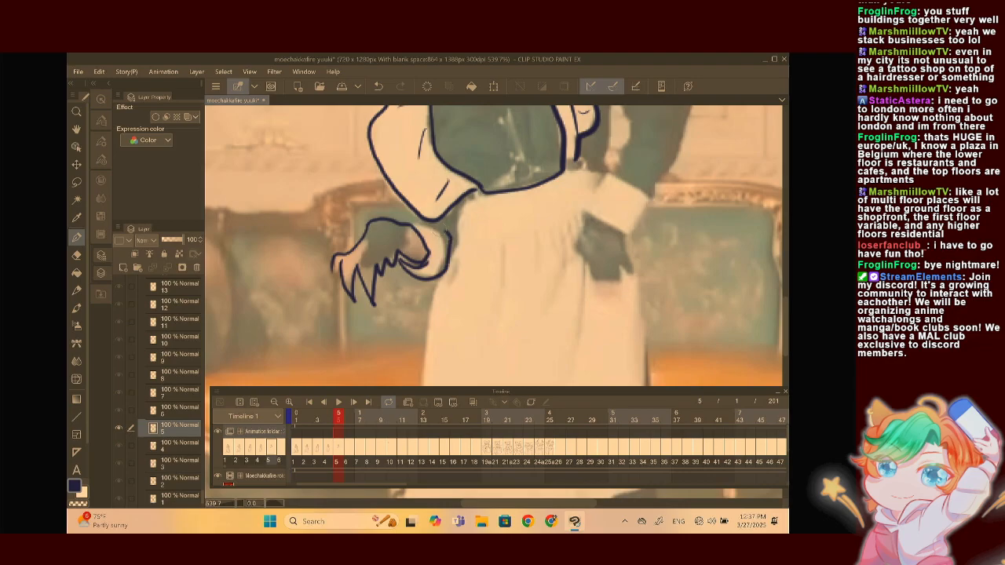
drag(411, 225, 448, 233)
Step back through frames 4 and 3 and return to frame 5 to compare the pose and hands
scroll(459, 228, down, 4)
scroll(581, 244, up, 3)
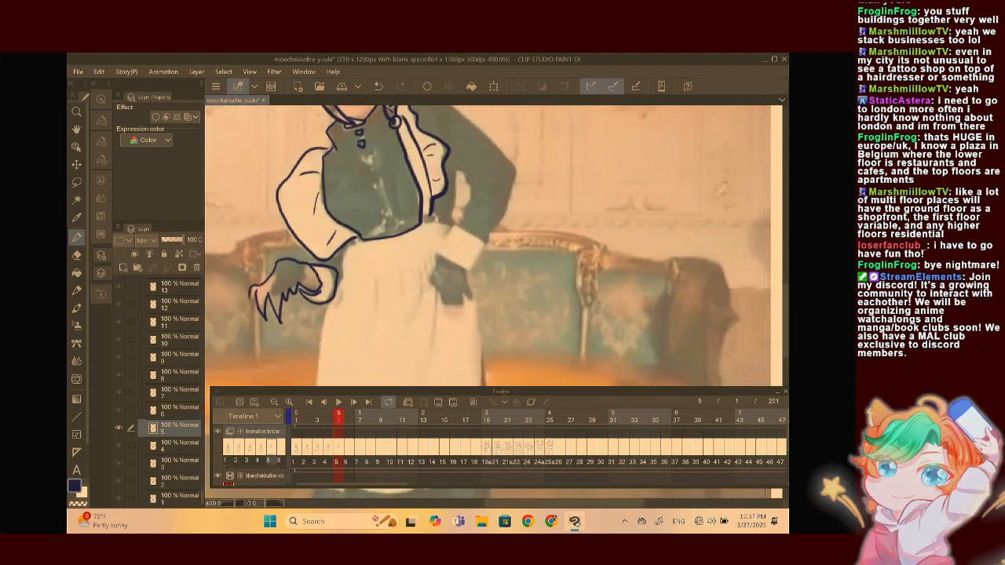
scroll(527, 357, up, 3)
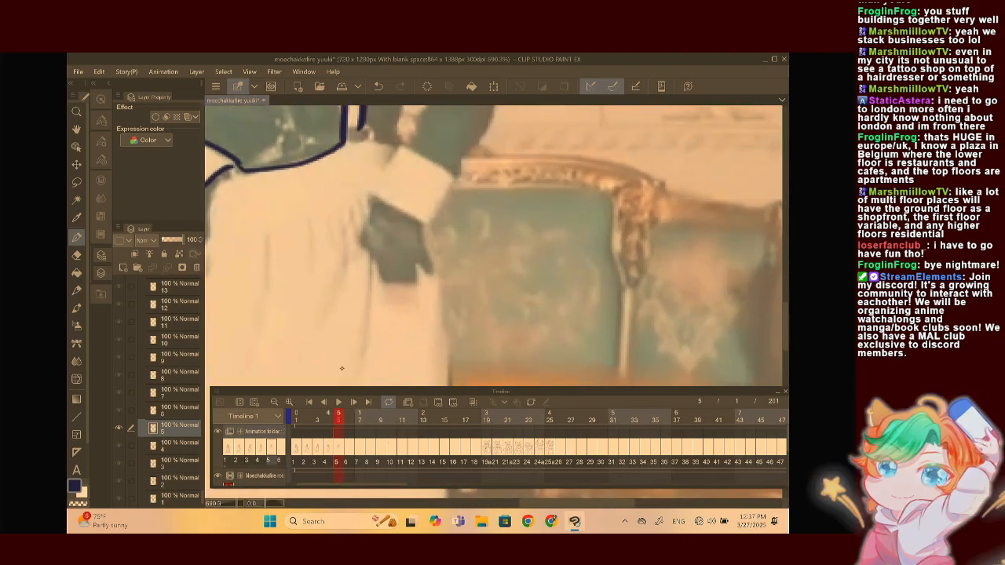
key(ctrl+Left)
scroll(494, 245, down, 4)
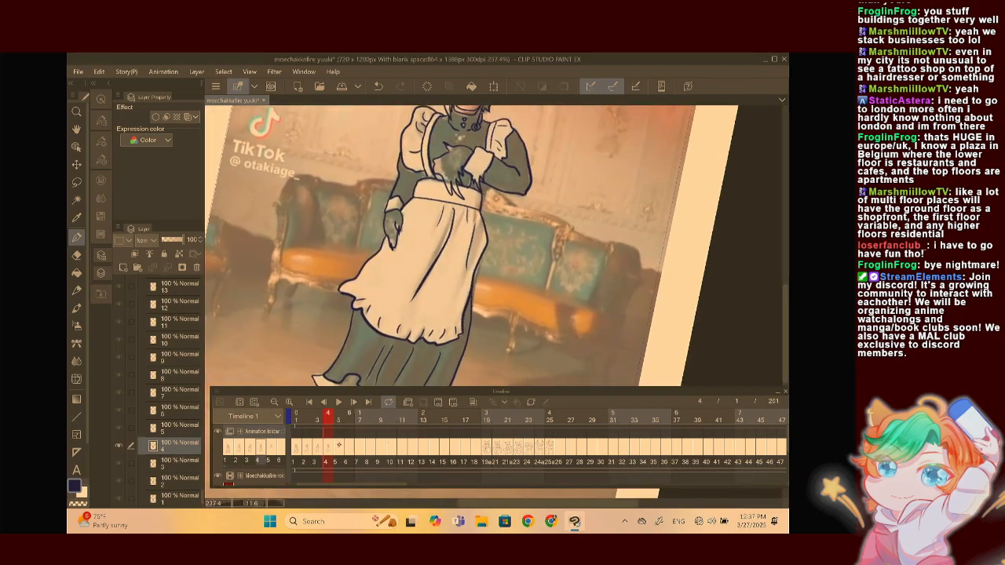
key(ctrl+Right)
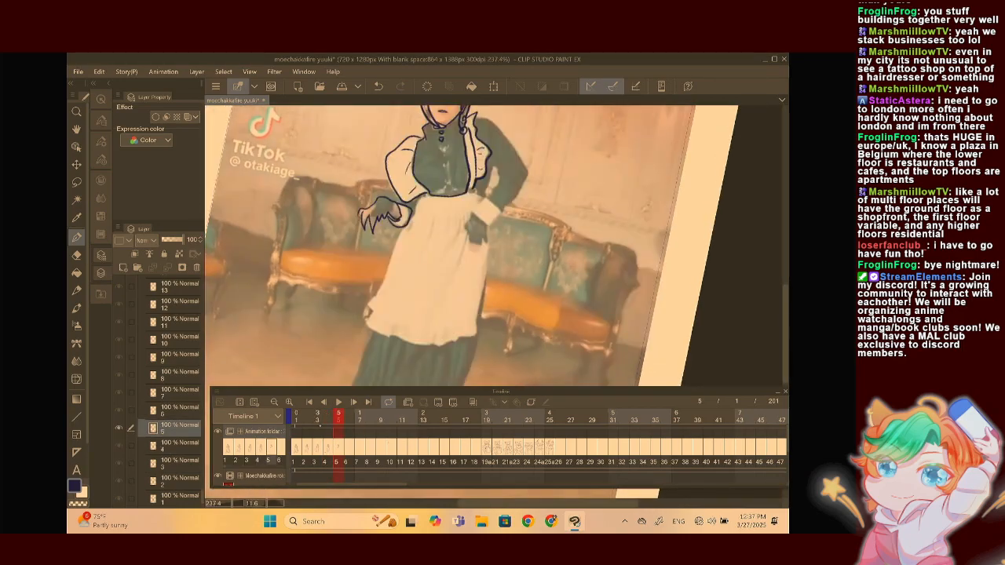
click(323, 401)
click(324, 402)
scroll(495, 245, down, 3)
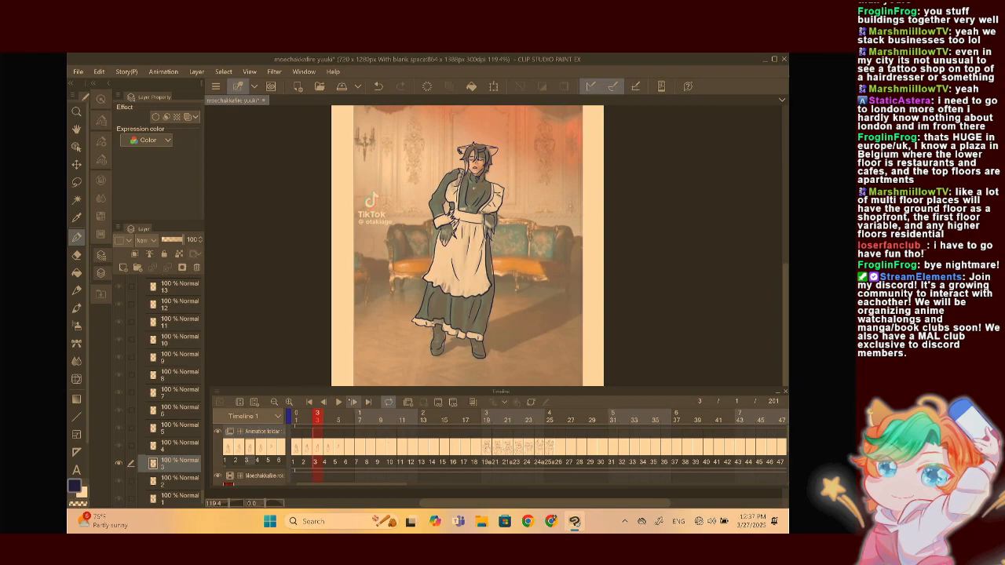
click(352, 402)
click(352, 402)
click(352, 402)
Outline the hand resting on the hip with jagged clawed fingers over the apron on frame 5
scroll(496, 222, up, 10)
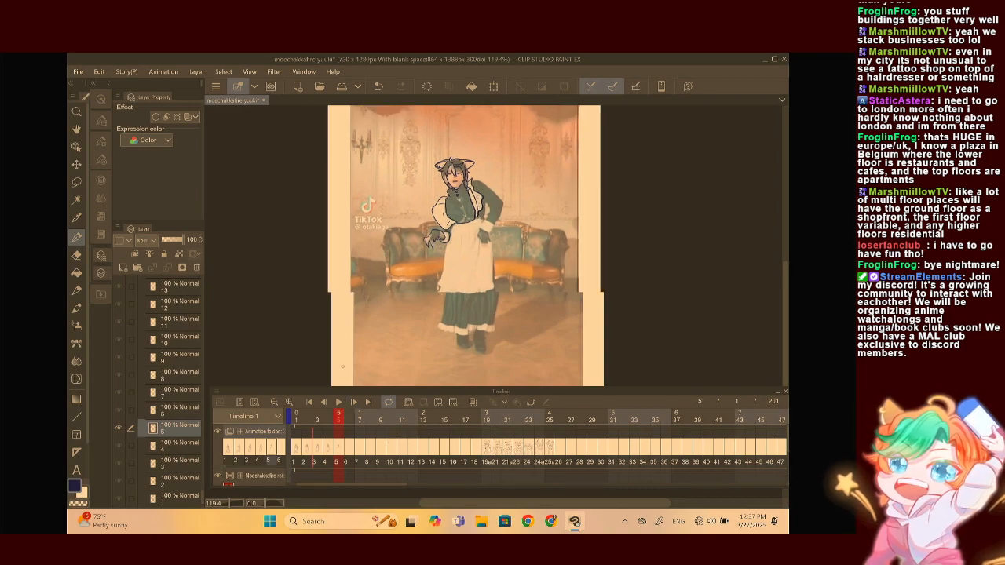
mouse_move(426, 238)
mouse_down()
mouse_move(395, 213)
mouse_move(391, 242)
mouse_move(373, 223)
mouse_move(397, 281)
mouse_move(386, 273)
mouse_move(474, 334)
mouse_up()
drag(477, 265, 488, 310)
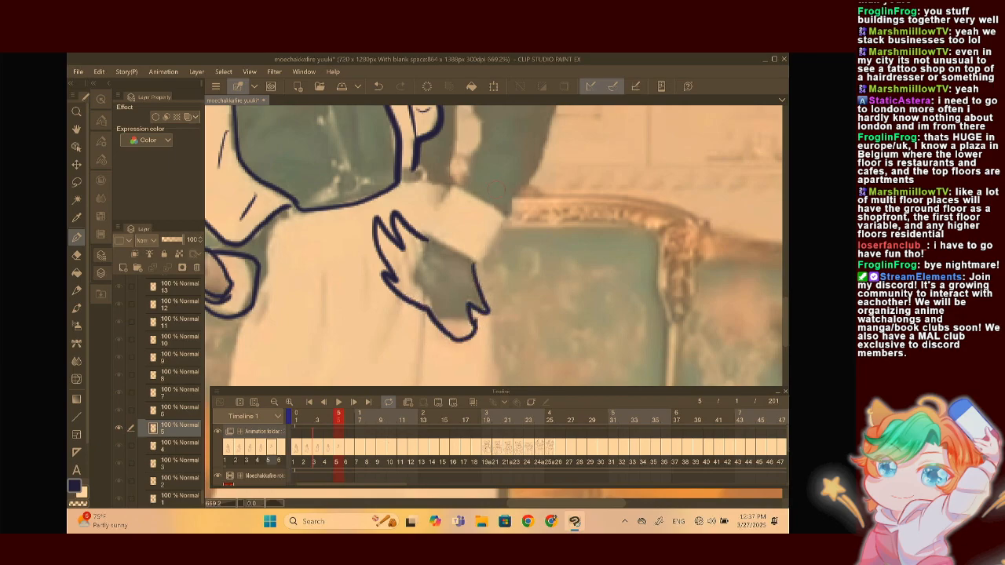
Draw the square cuff around the wrist of the hand resting on the hip on frame 5
scroll(502, 196, down, 8)
scroll(518, 216, up, 7)
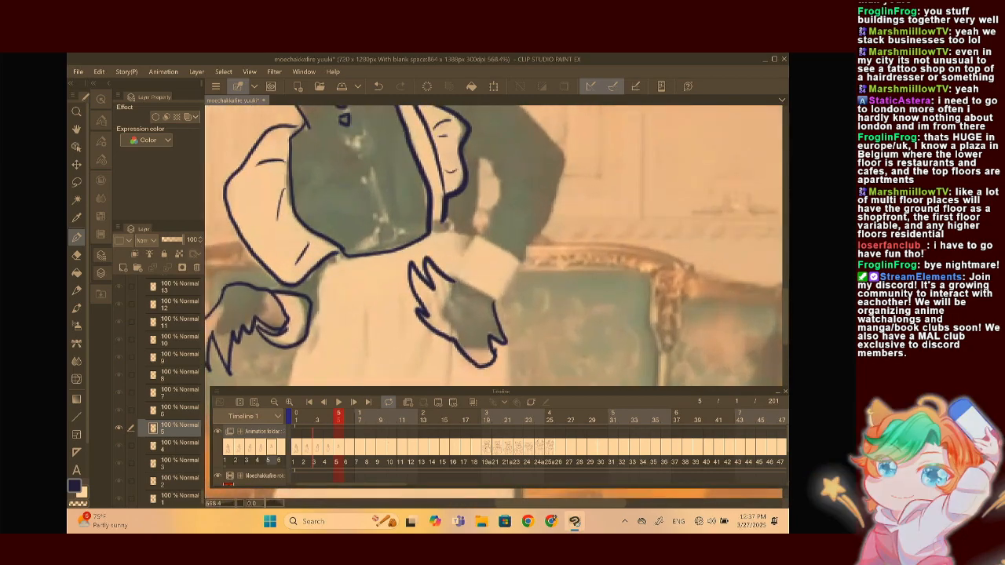
drag(453, 276, 503, 302)
drag(455, 273, 522, 269)
scroll(496, 246, down, 1)
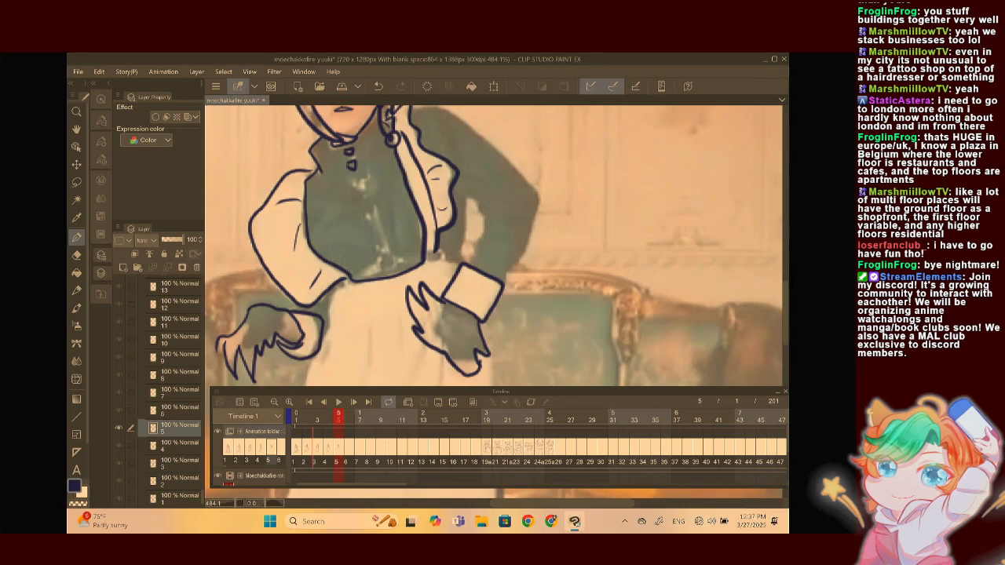
Outline the bent arm's sleeve from the cuff over the elbow to the shoulder, with its jagged inner edge and fold lines
drag(472, 303, 508, 219)
scroll(494, 246, down, 1)
scroll(495, 245, up, 1)
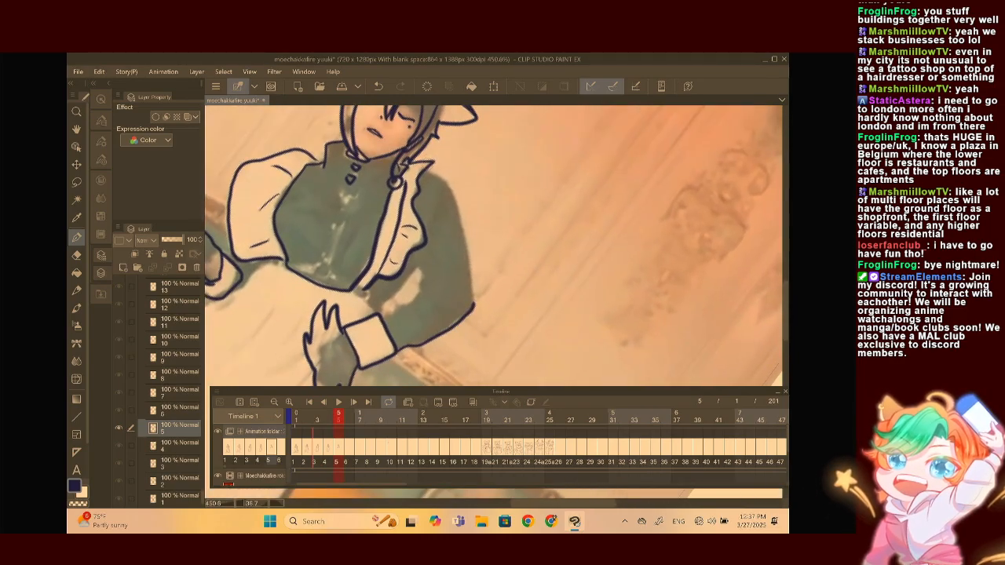
drag(431, 167, 450, 185)
drag(465, 234, 476, 309)
mouse_move(417, 248)
mouse_down()
mouse_move(428, 277)
mouse_move(381, 320)
mouse_up()
mouse_move(444, 208)
mouse_down()
mouse_move(432, 244)
mouse_move(433, 324)
mouse_up()
scroll(437, 192, down, 3)
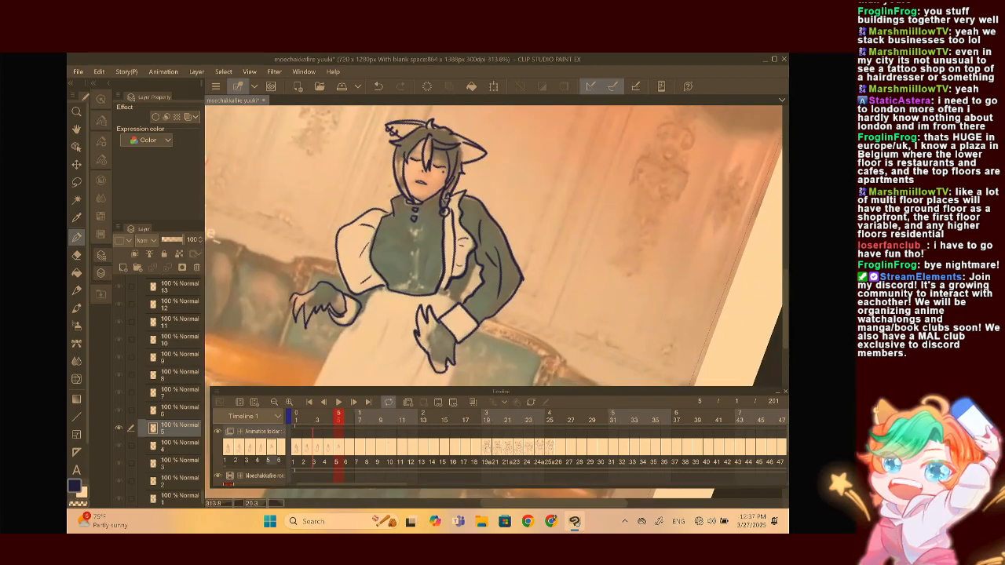
Add curved fold lines across the front of the bodice
scroll(419, 255, up, 3)
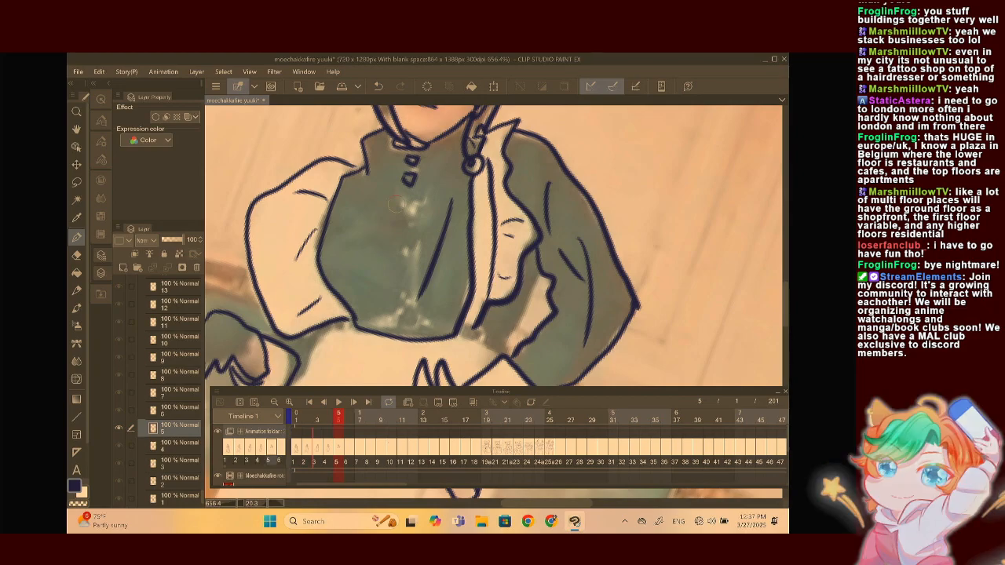
mouse_move(366, 234)
mouse_down()
mouse_move(394, 252)
mouse_move(401, 304)
mouse_up()
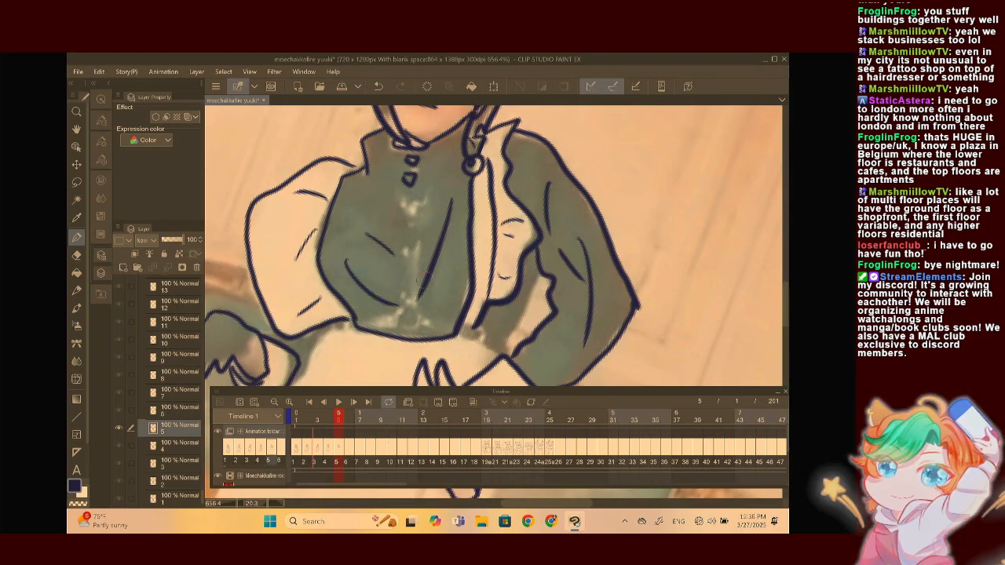
scroll(463, 246, down, 4)
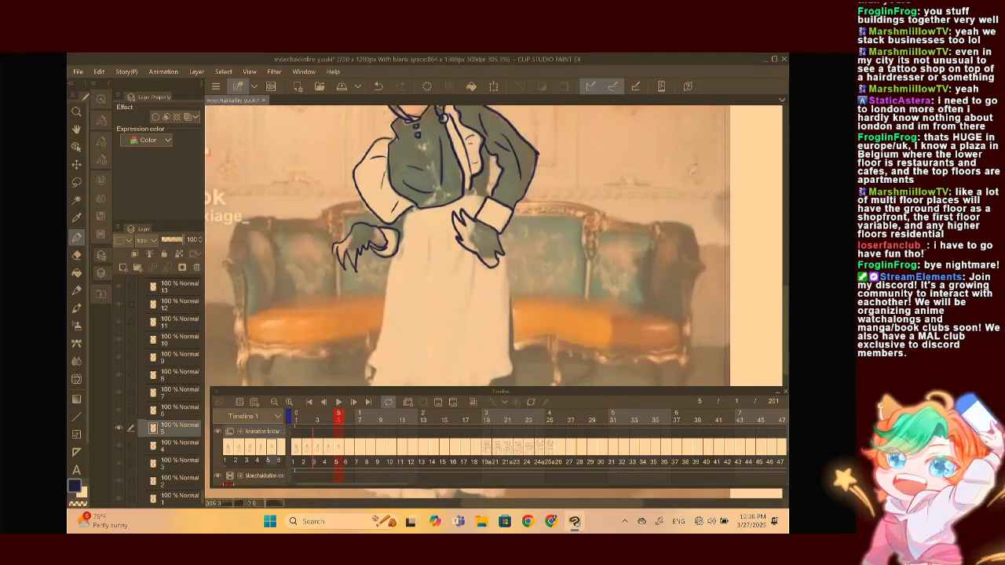
Draw the torso-side edge of the gap inside the bent arm and the forearm edge leading to the outstretched hand's cuff
scroll(471, 246, up, 3)
scroll(431, 275, up, 2)
mouse_move(452, 197)
mouse_down()
mouse_move(445, 287)
mouse_move(455, 310)
mouse_up()
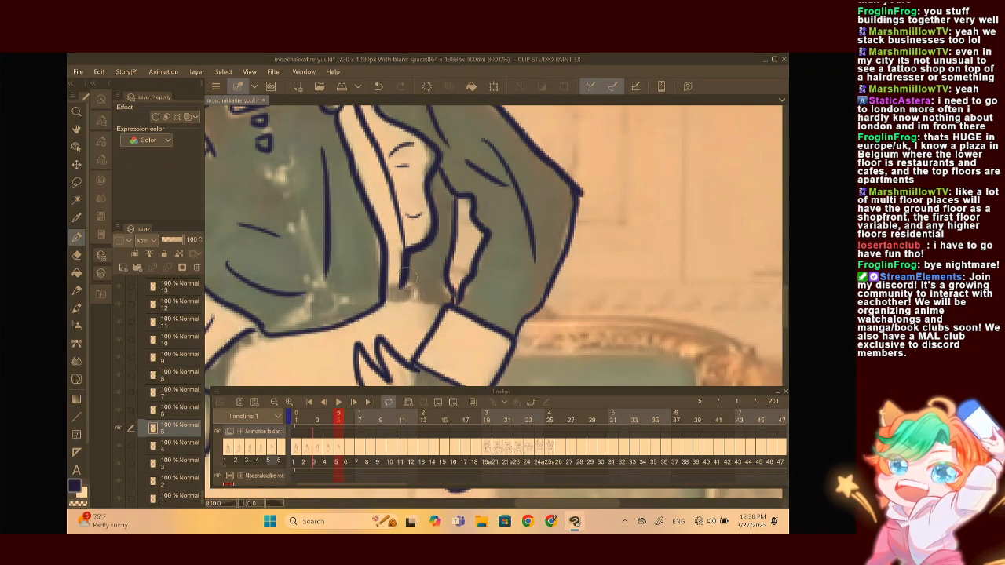
scroll(581, 169, down, 1)
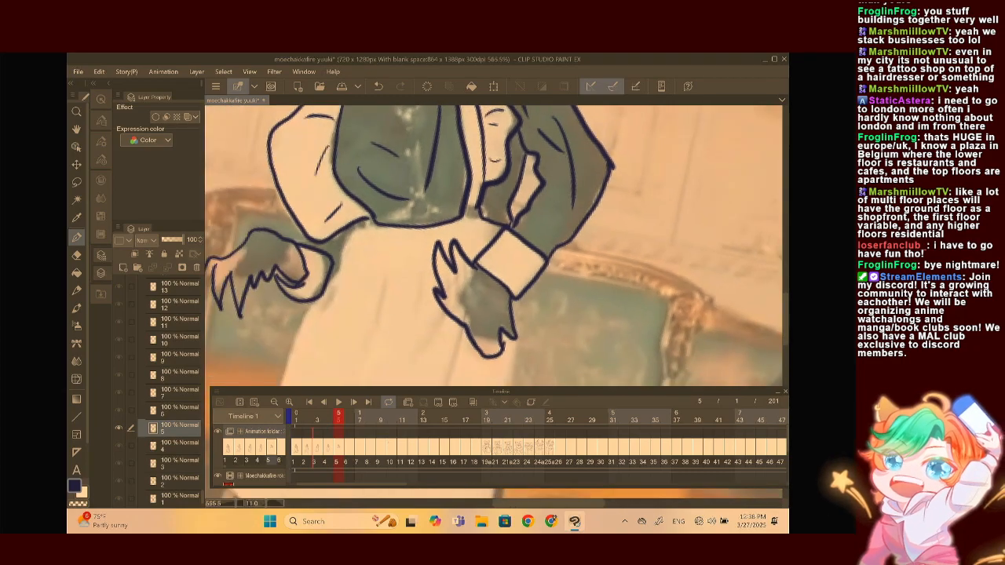
scroll(588, 180, down, 1)
drag(405, 210, 383, 262)
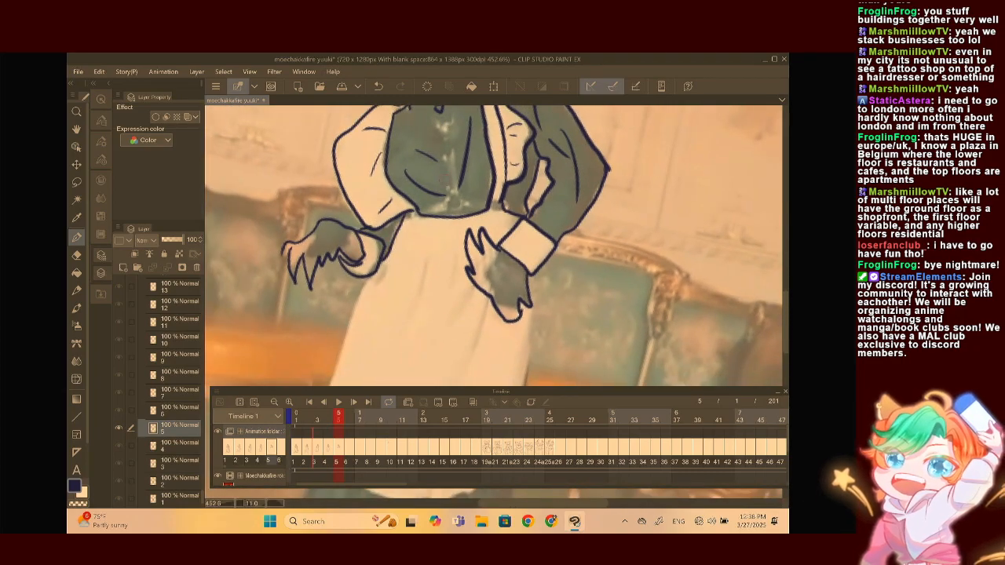
Outline the long apron from below both hands down to its wavy bottom hem
scroll(471, 236, down, 3)
scroll(471, 235, up, 1)
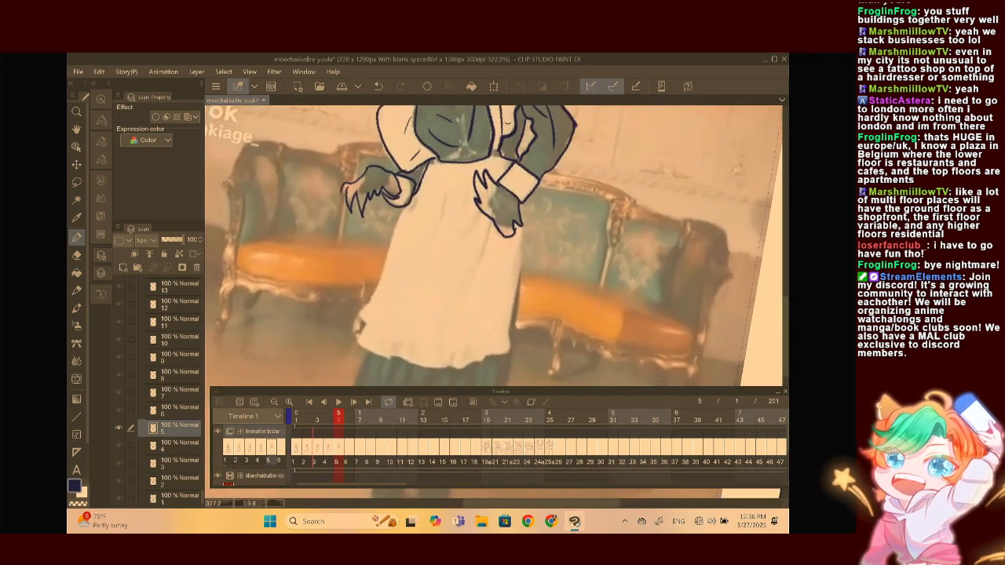
scroll(495, 244, up, 1)
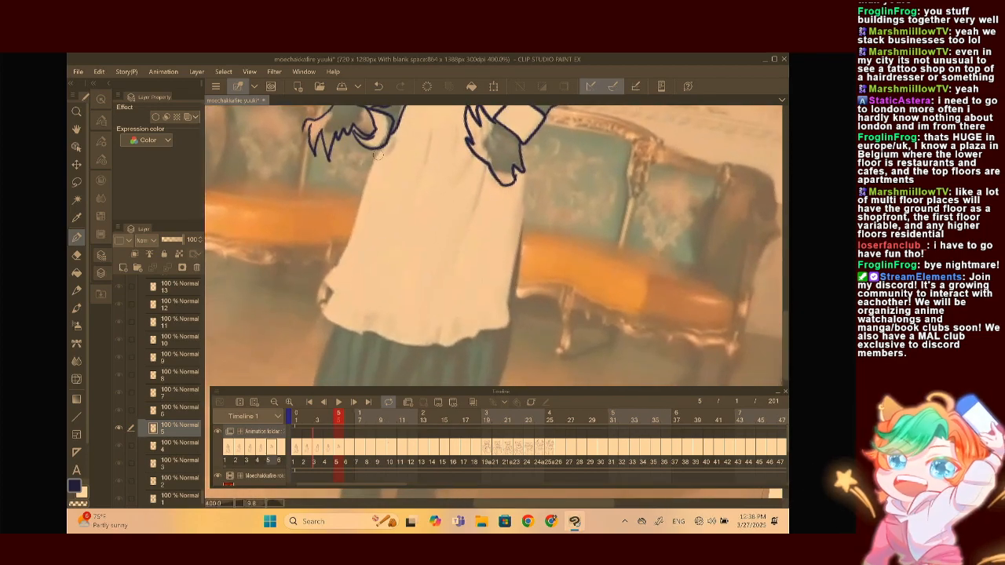
drag(380, 151, 317, 298)
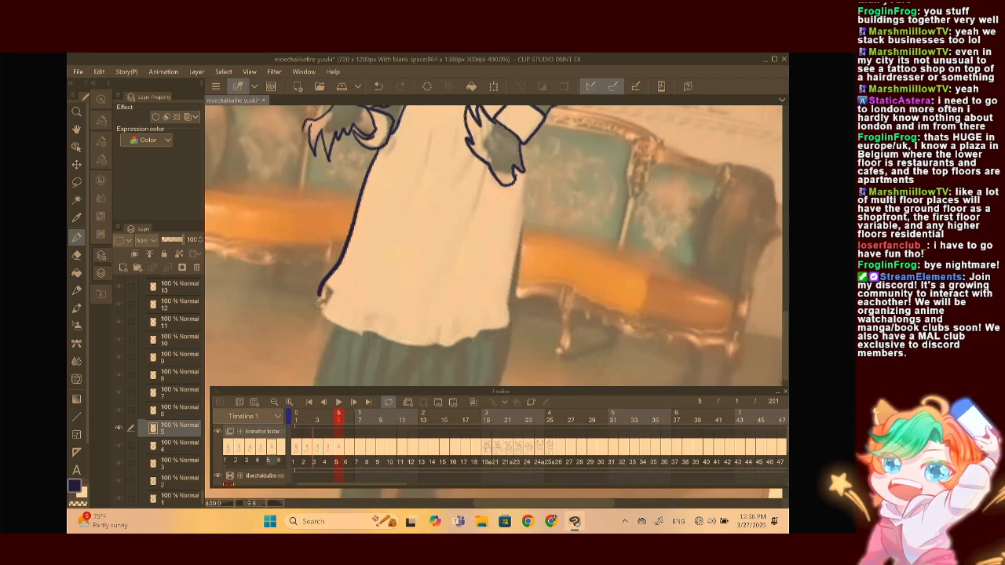
mouse_move(520, 168)
mouse_down()
mouse_move(507, 317)
mouse_move(494, 331)
mouse_move(447, 345)
mouse_move(354, 333)
mouse_move(318, 297)
mouse_up()
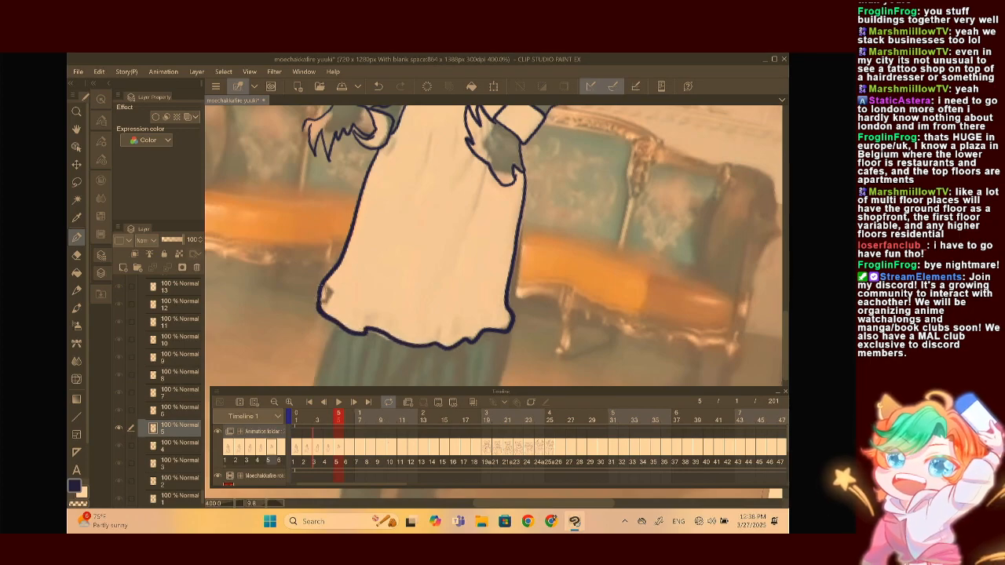
Draw the seam line above the apron's hem and short gather marks along the hem ruffle
scroll(496, 245, down, 3)
scroll(496, 245, up, 5)
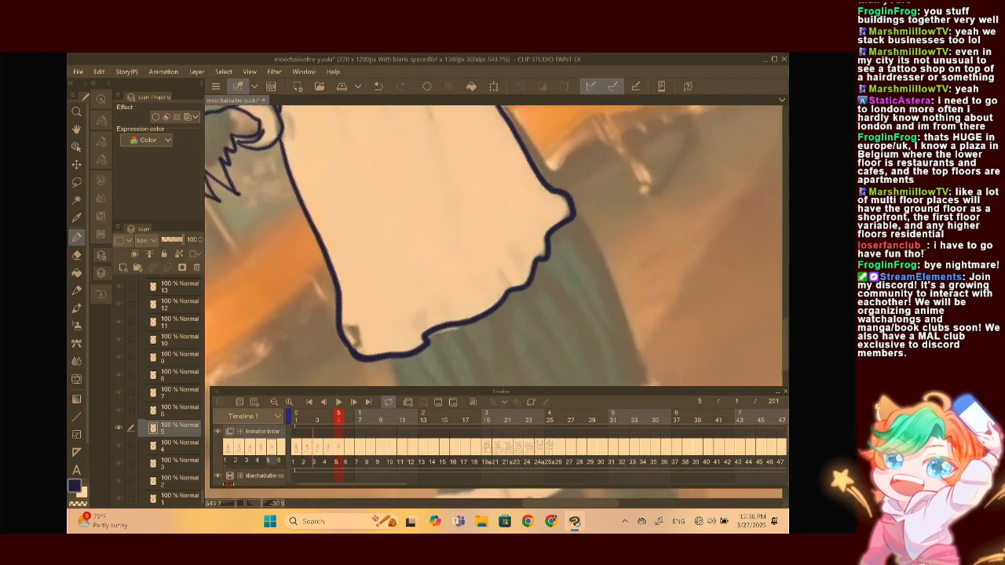
mouse_move(546, 200)
mouse_down()
mouse_move(504, 255)
mouse_move(383, 325)
mouse_up()
drag(505, 264, 518, 274)
drag(534, 237, 539, 249)
mouse_move(448, 303)
mouse_down()
mouse_move(452, 314)
mouse_move(416, 330)
mouse_up()
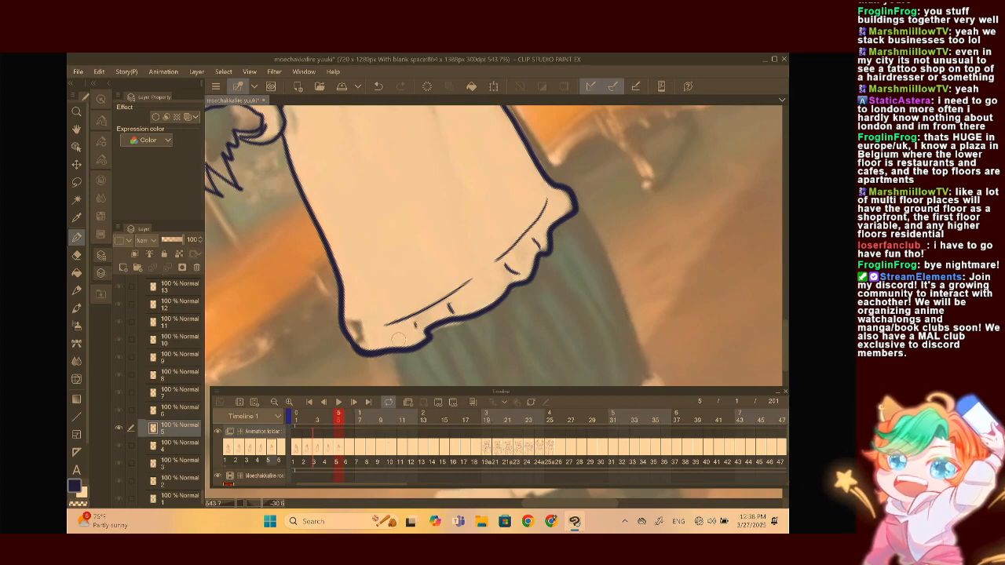
Add fold lines to the upper part of the apron below the waist
scroll(497, 245, down, 5)
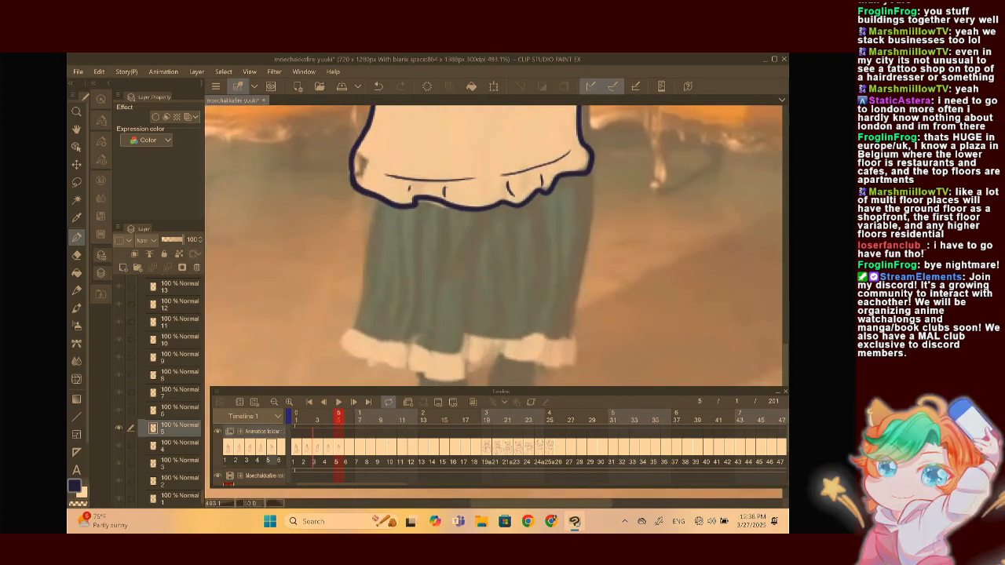
scroll(496, 245, up, 2)
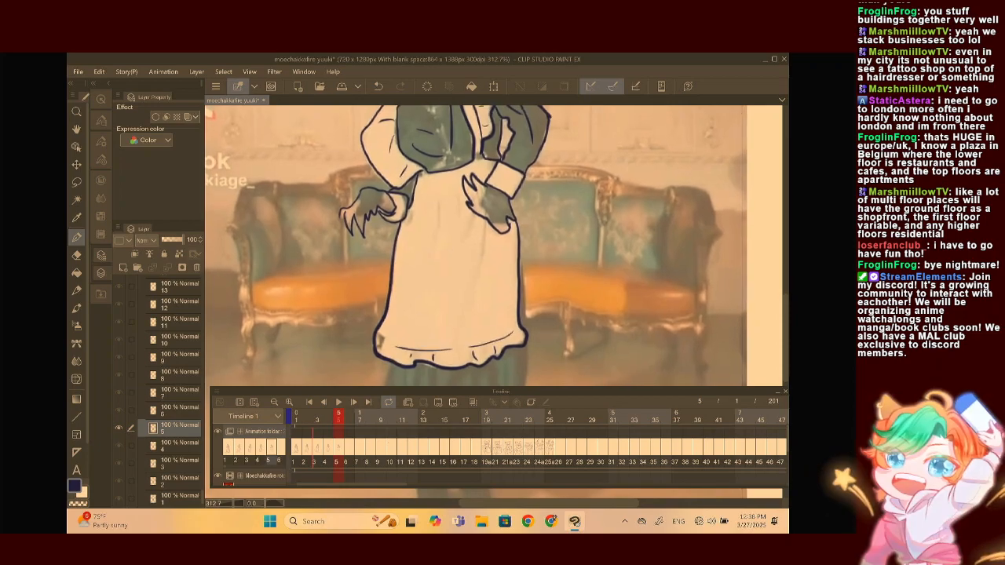
drag(412, 213, 409, 233)
mouse_move(440, 203)
mouse_down()
mouse_move(437, 260)
mouse_move(458, 202)
mouse_move(460, 228)
mouse_move(471, 223)
mouse_move(460, 241)
mouse_move(483, 227)
mouse_move(483, 258)
mouse_up()
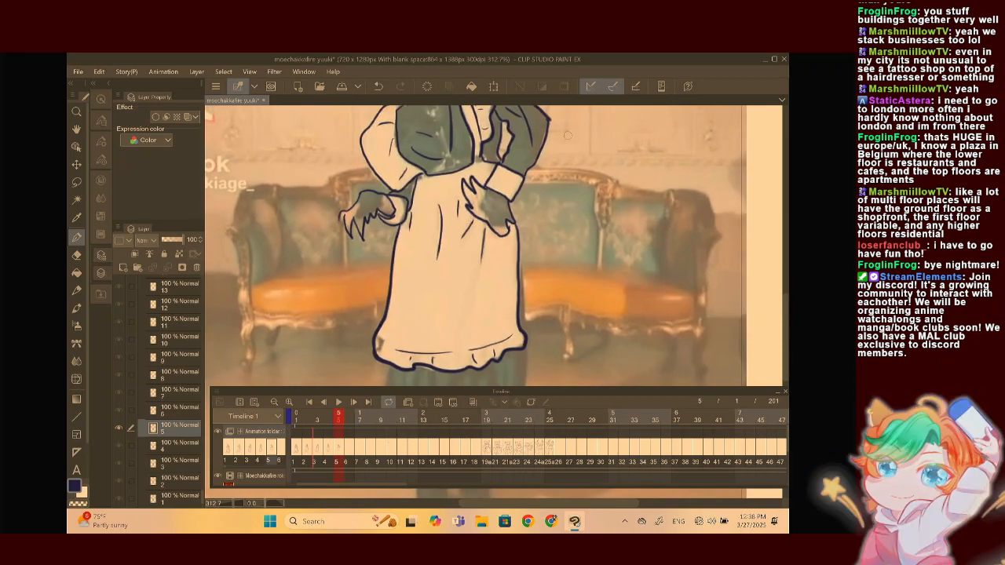
Draw both side edges of the dark skirt, running from the apron down to the pale ruffle
scroll(497, 245, up, 1)
scroll(494, 244, up, 1)
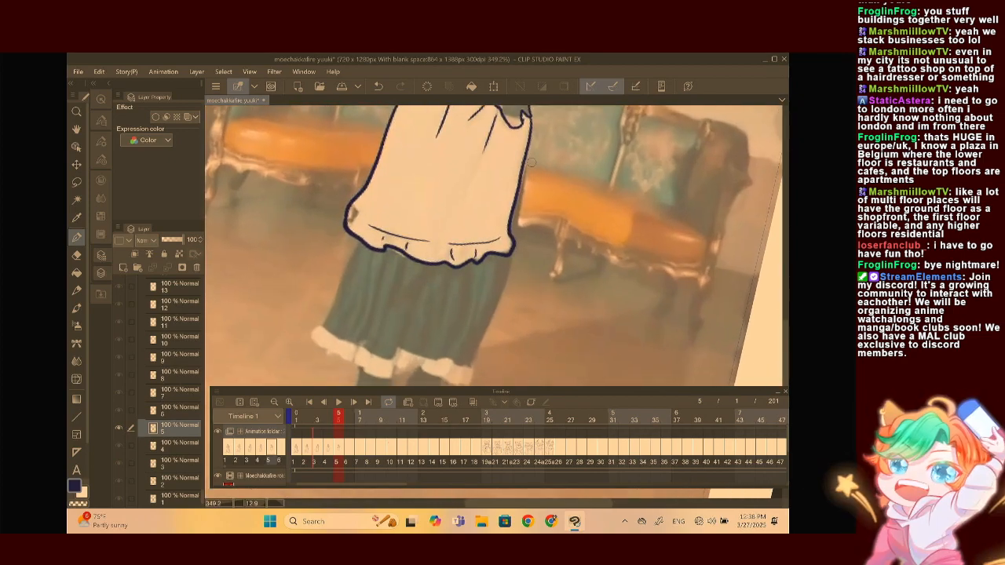
mouse_move(522, 167)
mouse_down()
mouse_move(515, 252)
mouse_move(476, 360)
mouse_up()
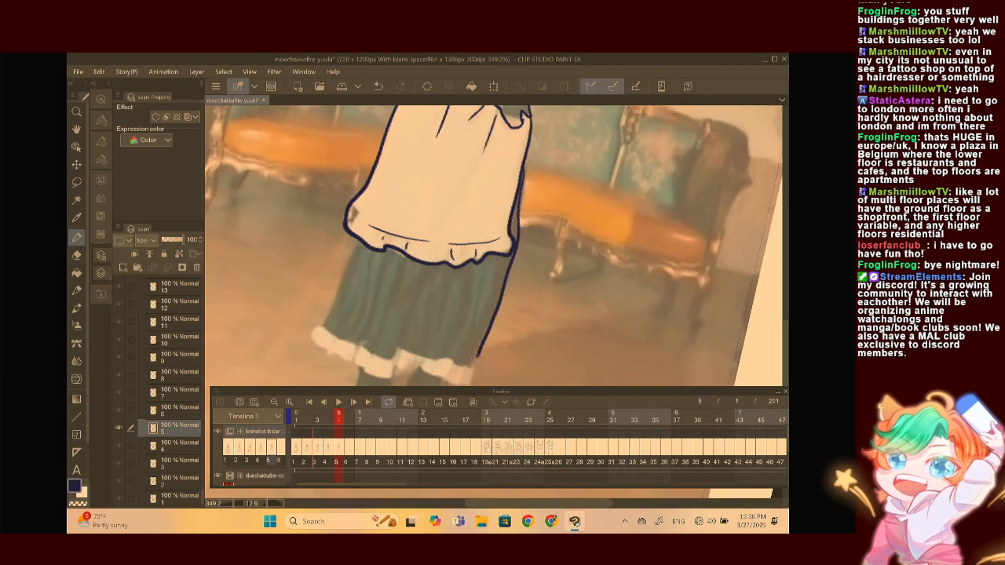
scroll(488, 234, up, 3)
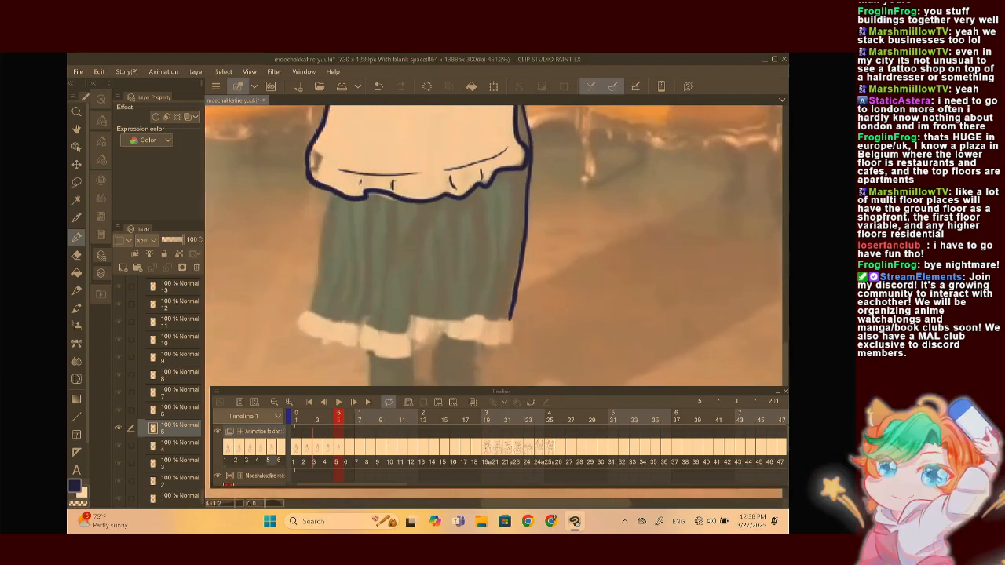
drag(328, 193, 309, 312)
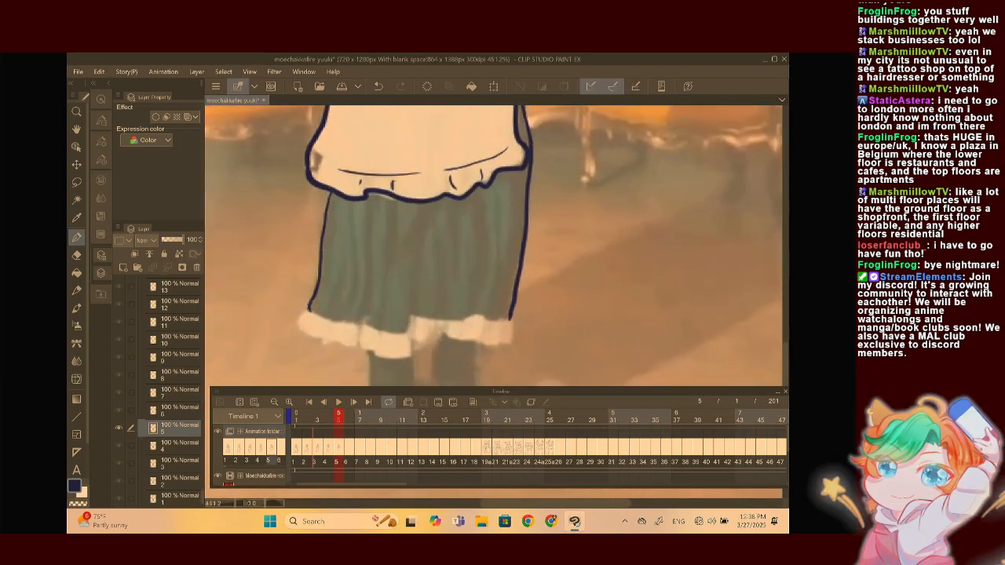
Draw the dark skirt's bottom edge along the top of the pale ruffle, with folds rising into the skirt
scroll(494, 245, up, 3)
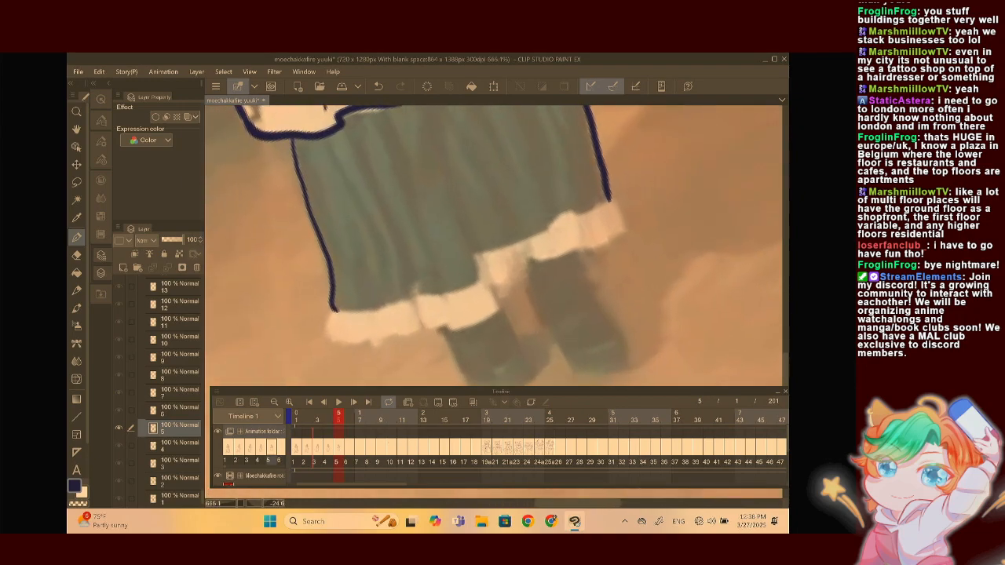
mouse_move(607, 196)
mouse_down()
mouse_move(571, 208)
mouse_move(476, 255)
mouse_up()
mouse_move(460, 215)
mouse_down()
mouse_move(481, 261)
mouse_move(476, 289)
mouse_move(419, 297)
mouse_move(403, 249)
mouse_up()
drag(416, 291, 335, 312)
scroll(359, 259, down, 3)
scroll(495, 246, up, 3)
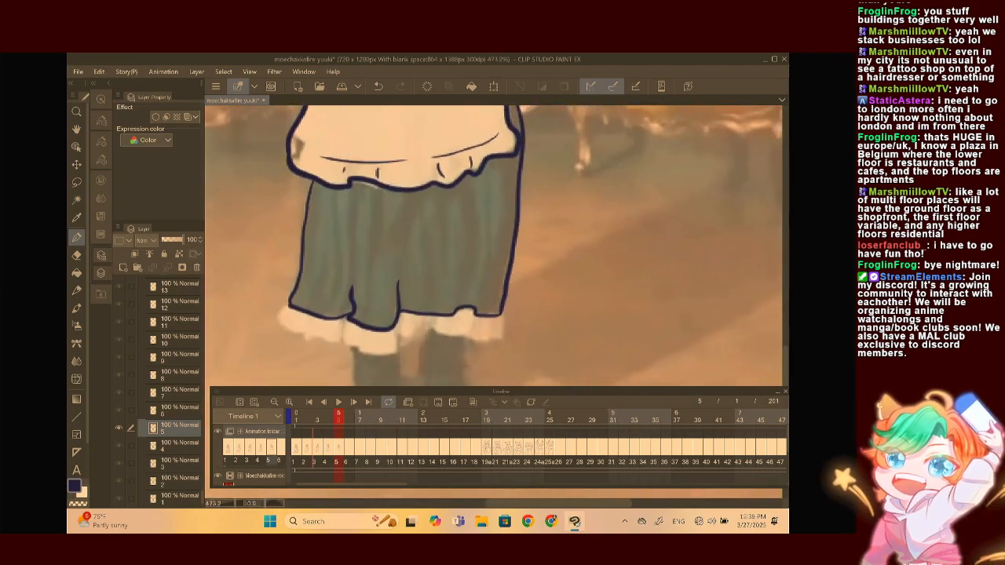
Add long vertical pleat lines across the dark skirt below the apron
drag(471, 193, 462, 290)
drag(417, 204, 405, 292)
drag(343, 207, 328, 307)
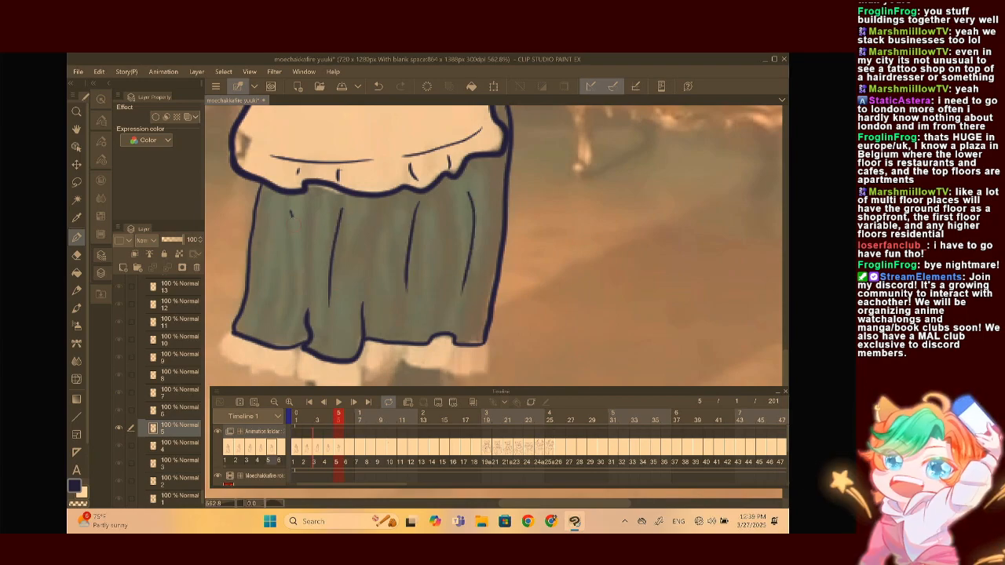
drag(290, 211, 297, 294)
drag(322, 208, 309, 290)
drag(383, 214, 378, 296)
Outline the pale ruffle along the skirt's hem with a wavy lower edge
scroll(440, 217, down, 2)
scroll(454, 298, up, 4)
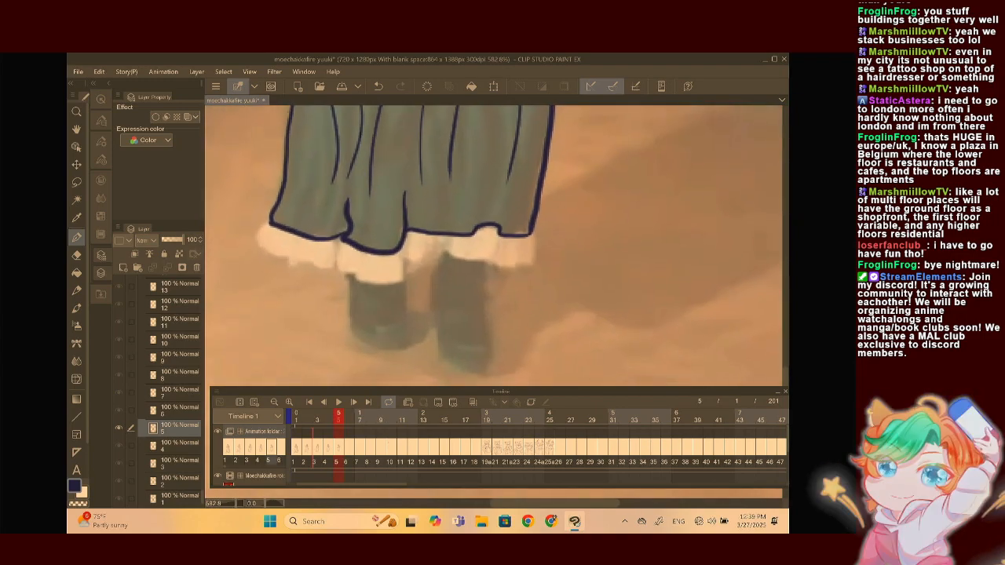
drag(244, 192, 223, 229)
mouse_move(609, 206)
mouse_down()
mouse_move(591, 257)
mouse_move(476, 234)
mouse_move(452, 257)
mouse_move(432, 245)
mouse_move(417, 278)
mouse_move(358, 269)
mouse_move(338, 254)
mouse_move(335, 229)
mouse_up()
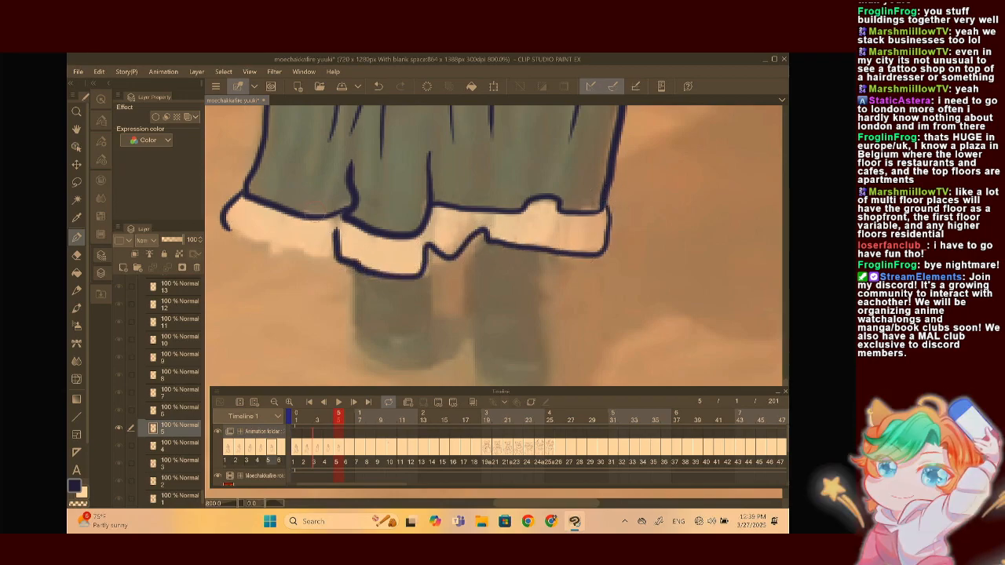
mouse_move(224, 229)
mouse_down()
mouse_move(258, 247)
mouse_move(278, 243)
mouse_move(281, 255)
mouse_move(344, 235)
mouse_up()
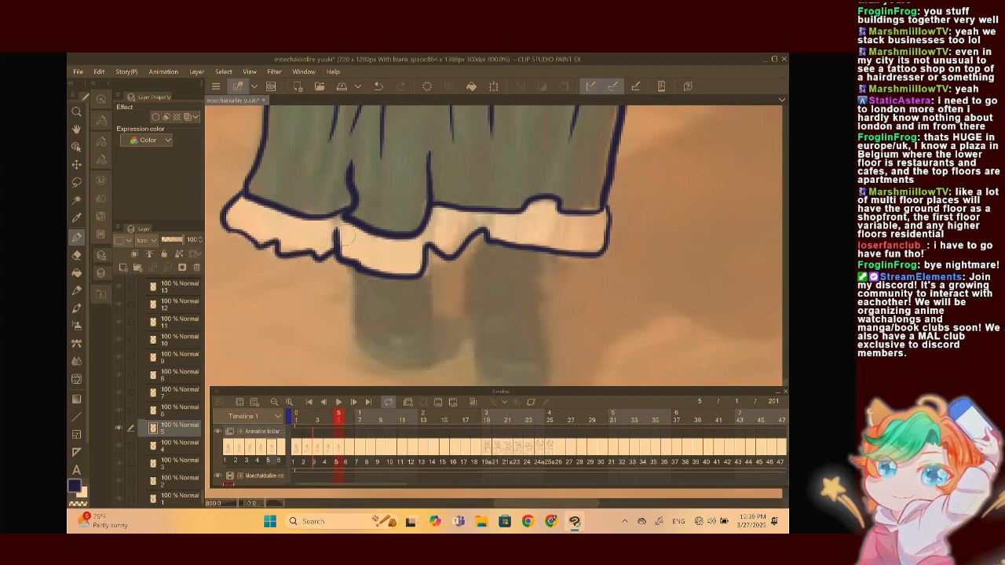
Add short gather marks inside the pale ruffle at the skirt's hem
scroll(565, 251, down, 2)
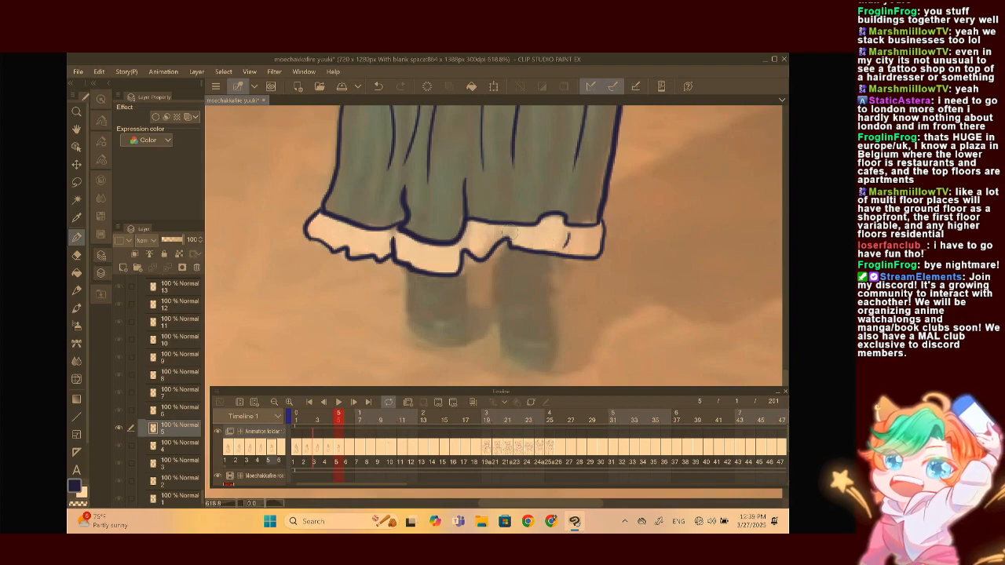
drag(483, 228, 480, 245)
drag(335, 230, 328, 240)
scroll(375, 235, down, 2)
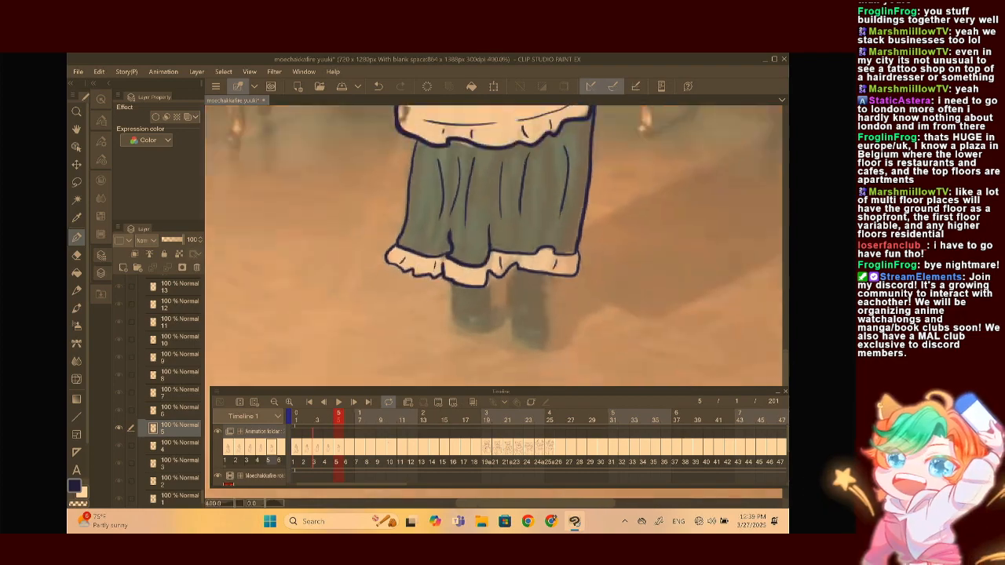
Outline the two boots below the skirt's ruffle, with crease lines across the feet, and check the whole figure
scroll(411, 236, down, 5)
scroll(596, 293, up, 6)
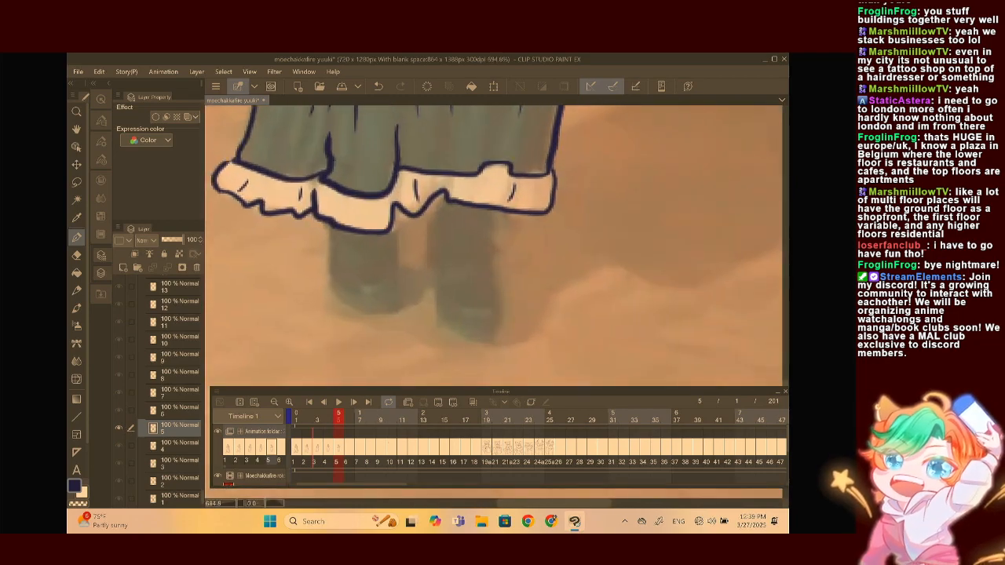
drag(497, 219, 495, 322)
mouse_move(445, 191)
mouse_down()
mouse_move(421, 259)
mouse_move(430, 273)
mouse_move(434, 261)
mouse_move(437, 319)
mouse_move(480, 345)
mouse_move(498, 326)
mouse_move(491, 344)
mouse_move(434, 325)
mouse_move(432, 264)
mouse_up()
click(379, 87)
drag(485, 319, 459, 317)
mouse_move(390, 221)
mouse_down()
mouse_move(395, 296)
mouse_move(357, 317)
mouse_up()
mouse_move(318, 222)
mouse_down()
mouse_move(323, 286)
mouse_move(340, 314)
mouse_move(394, 294)
mouse_up()
scroll(404, 279, down, 5)
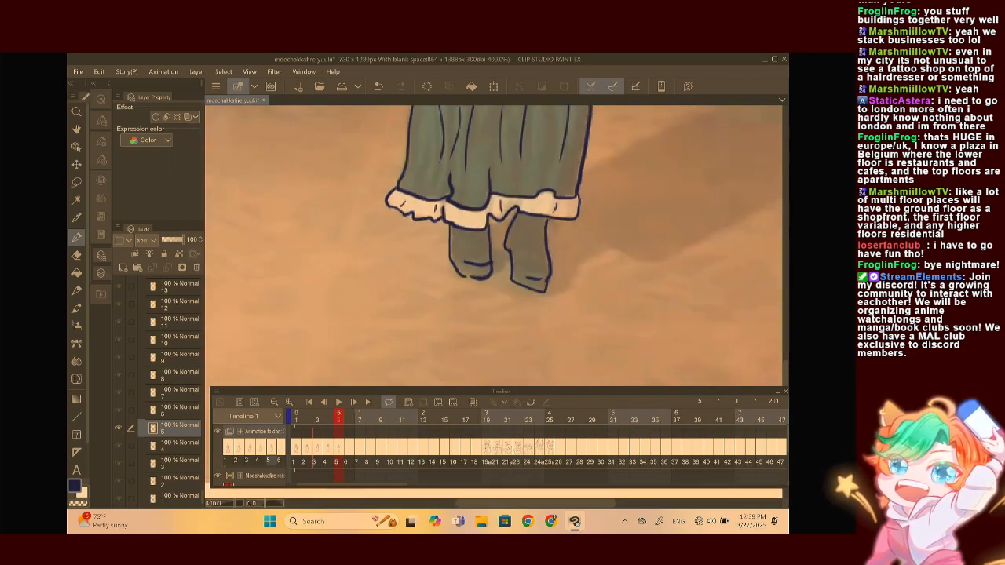
scroll(459, 246, down, 3)
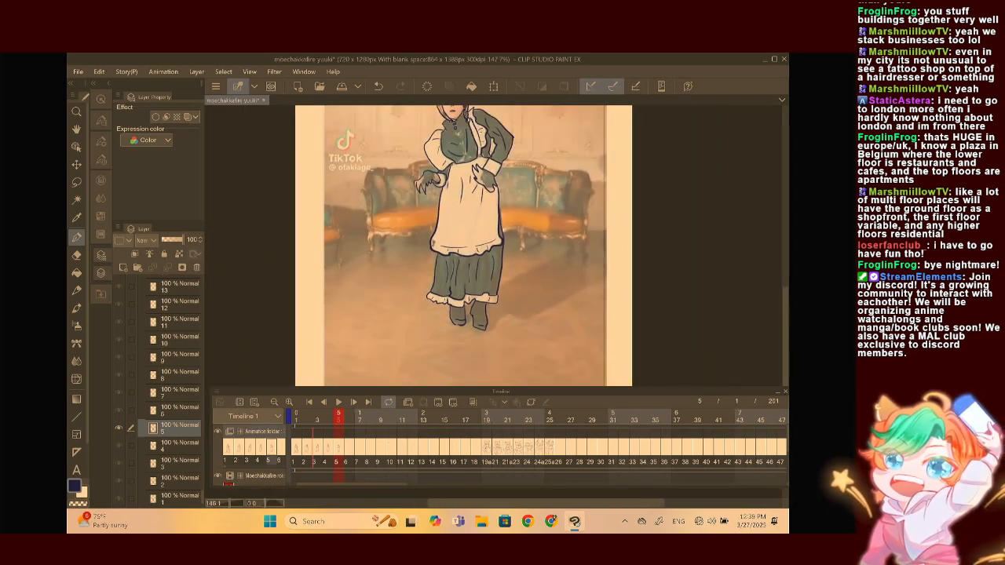
scroll(482, 227, up, 5)
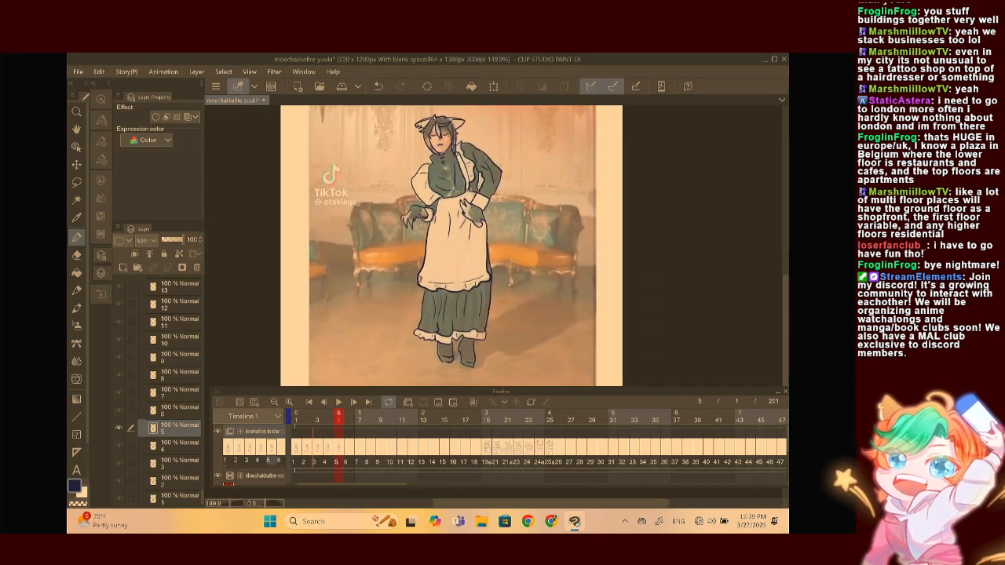
Add a row of small dot marks along the inner outer-side edge of the right-hand cat ear, near its tip, on frame 5
scroll(498, 220, up, 8)
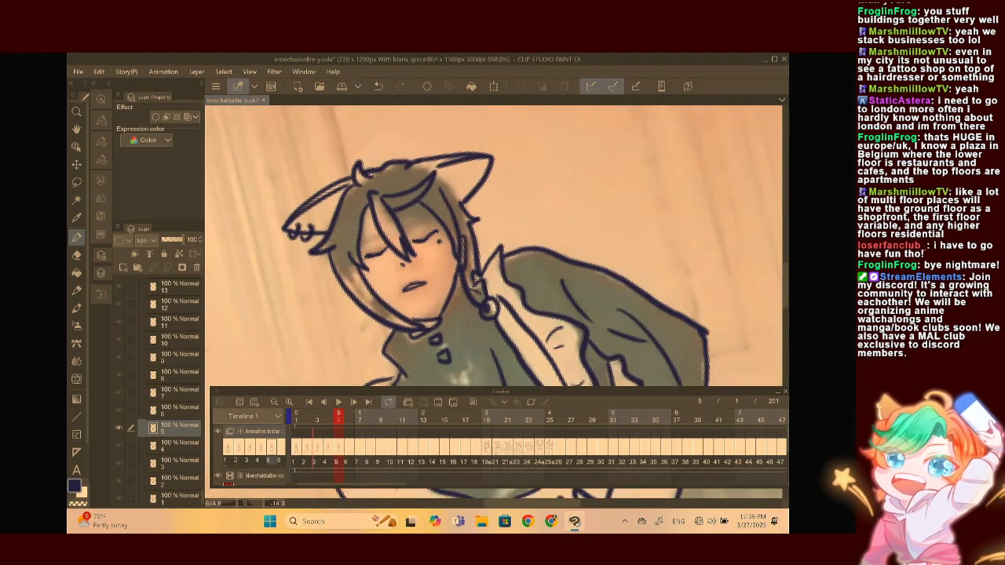
click(497, 215)
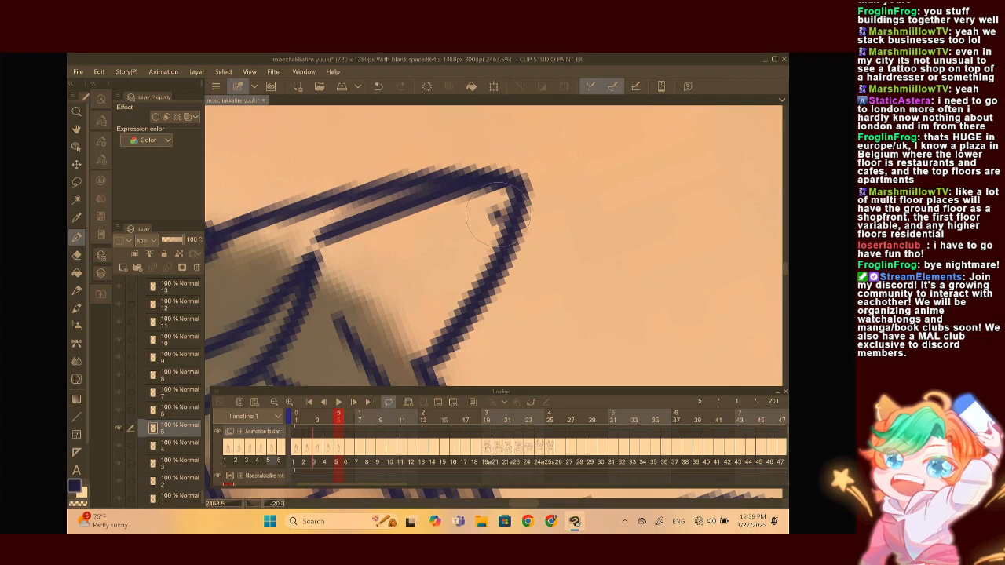
click(490, 238)
click(481, 257)
click(475, 251)
click(469, 271)
click(479, 262)
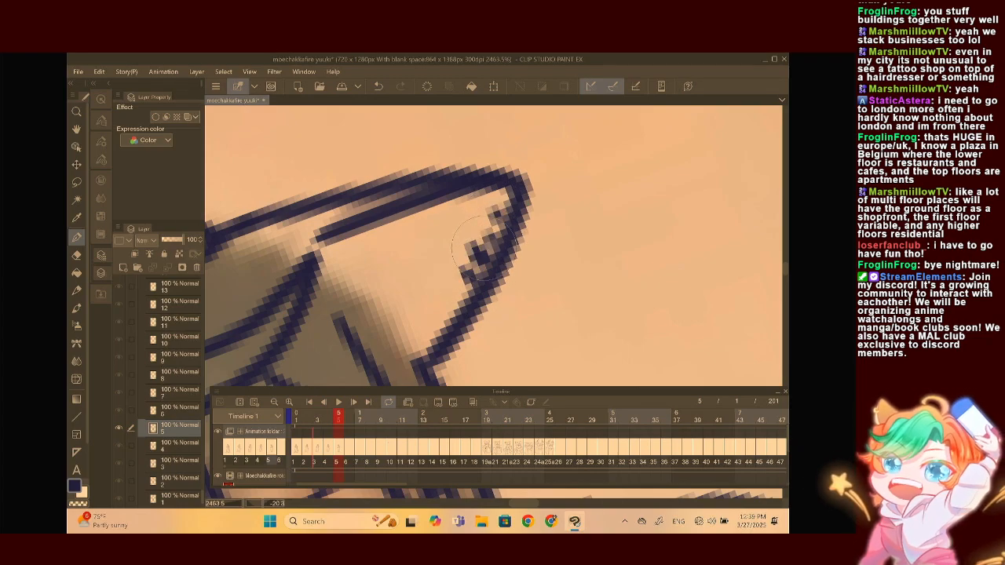
scroll(484, 248, down, 8)
scroll(503, 248, down, 3)
scroll(502, 248, down, 2)
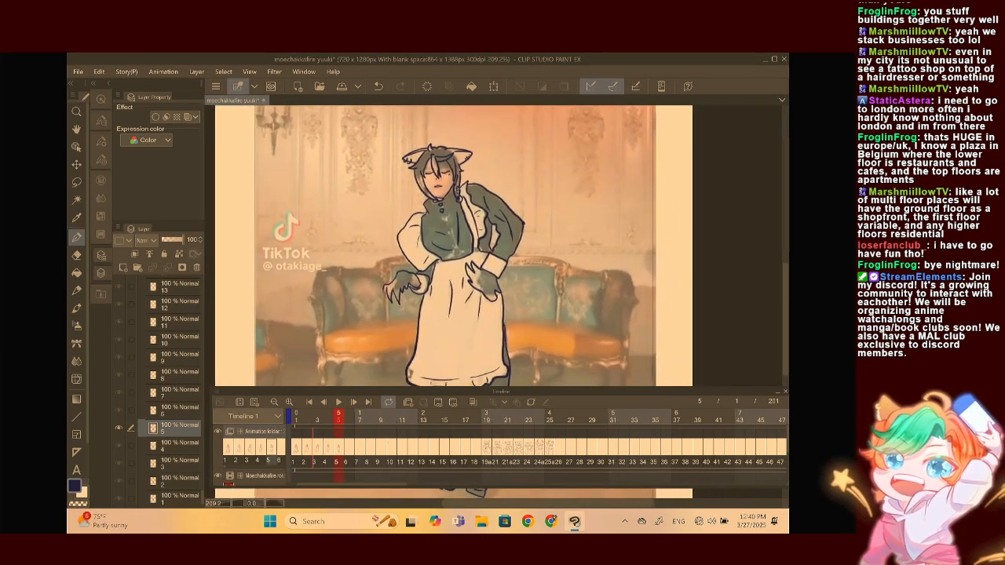
scroll(471, 248, up, 1)
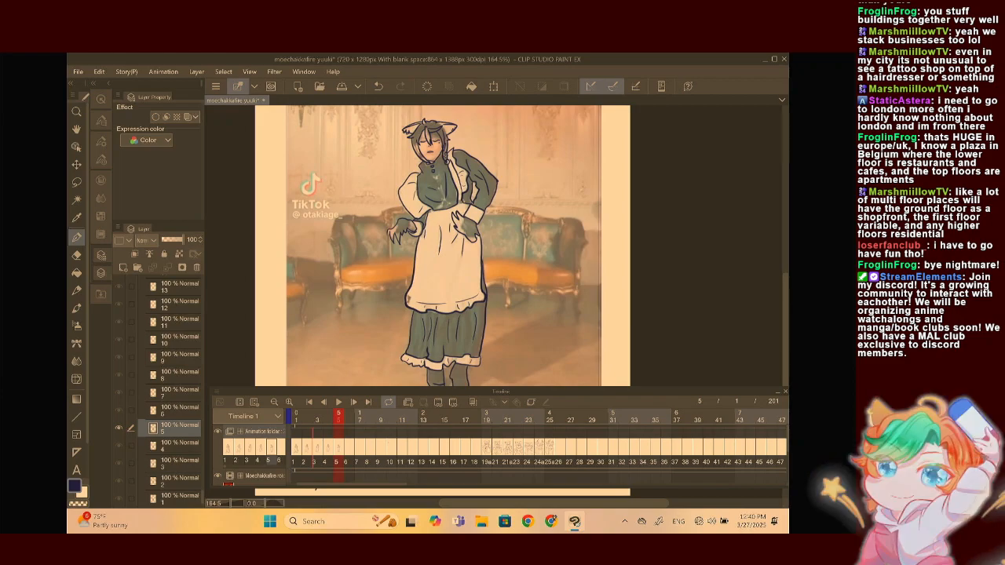
Go to frame 6 on the timeline and frame the reference figure's upper body for tracing
click(346, 444)
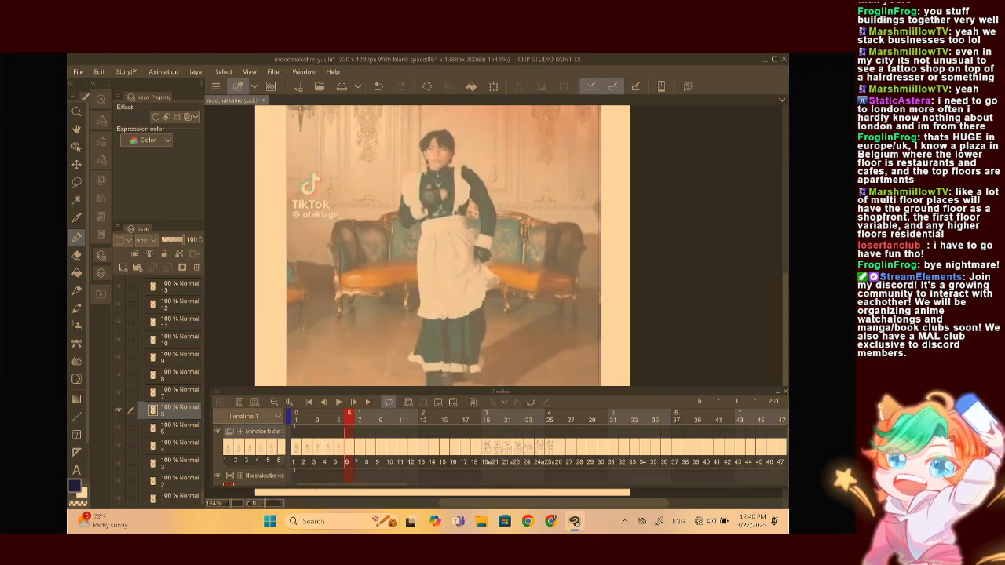
scroll(456, 133, up, 5)
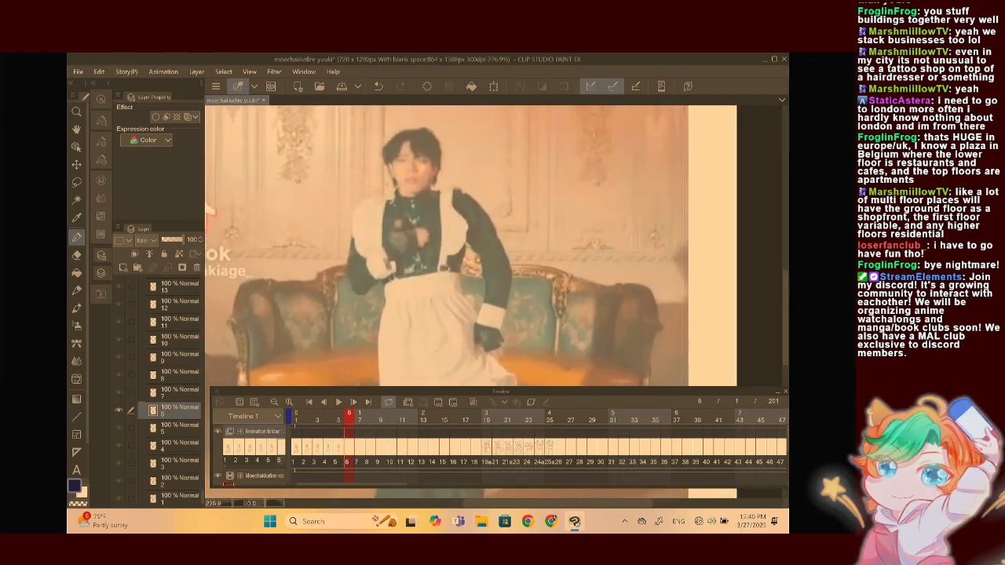
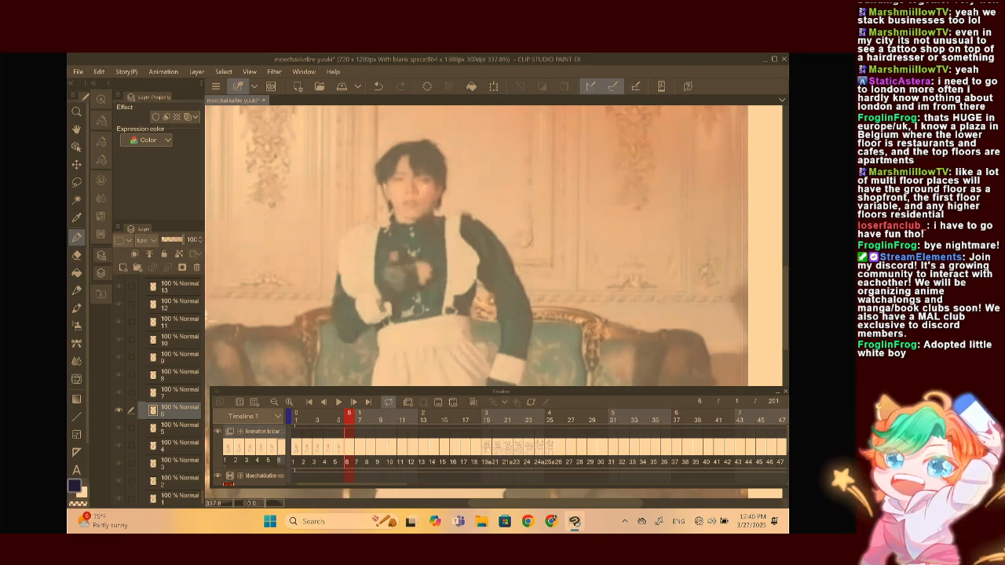
scroll(494, 245, down, 3)
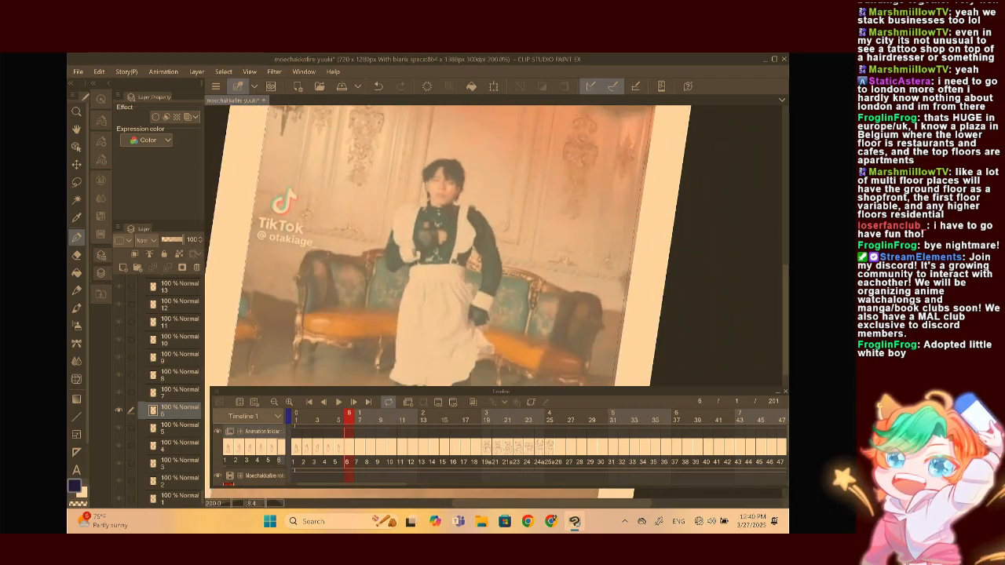
Compare the finished drawing in frame 5 with the reference pose in frame 6
click(335, 449)
scroll(459, 246, down, 2)
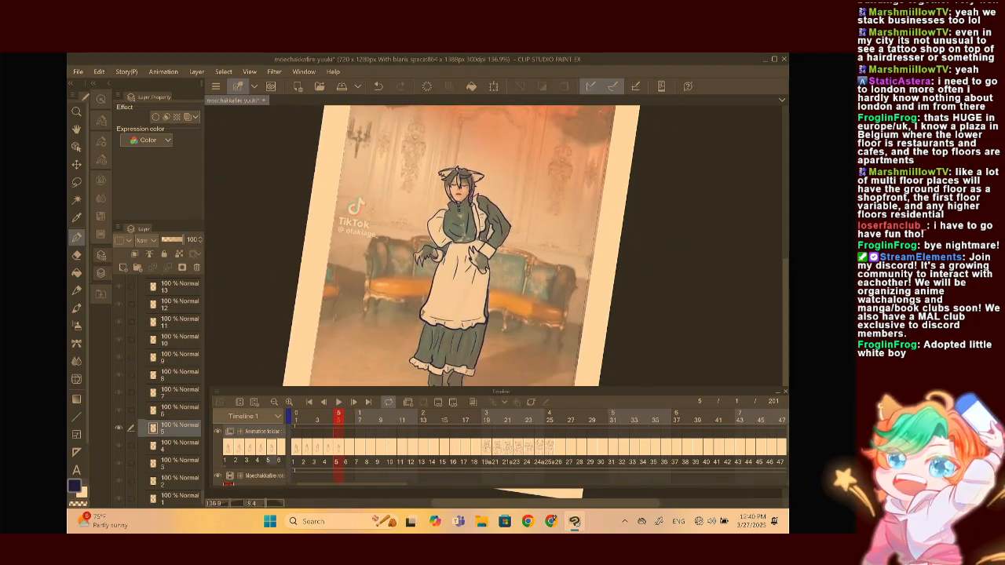
click(344, 447)
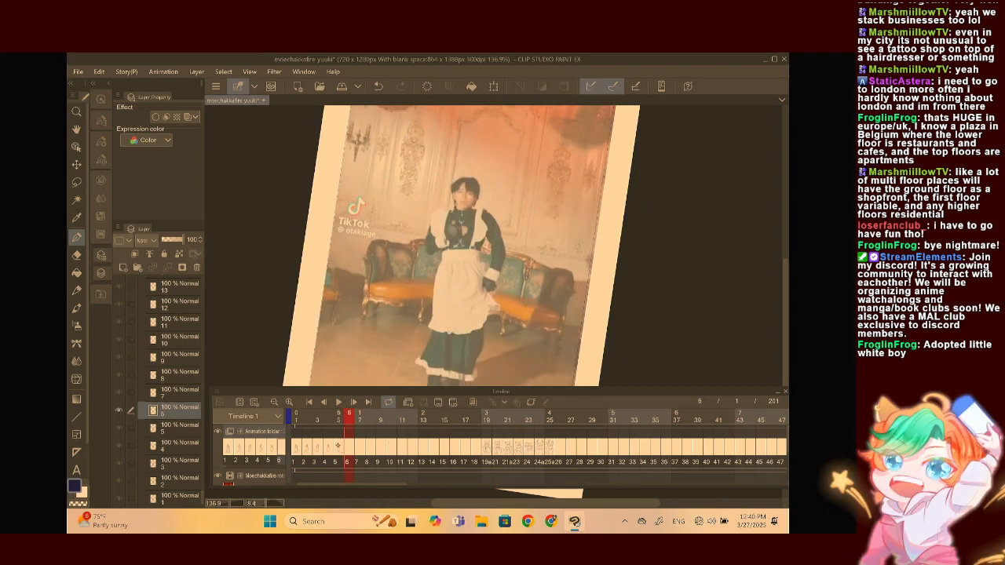
click(336, 447)
click(342, 444)
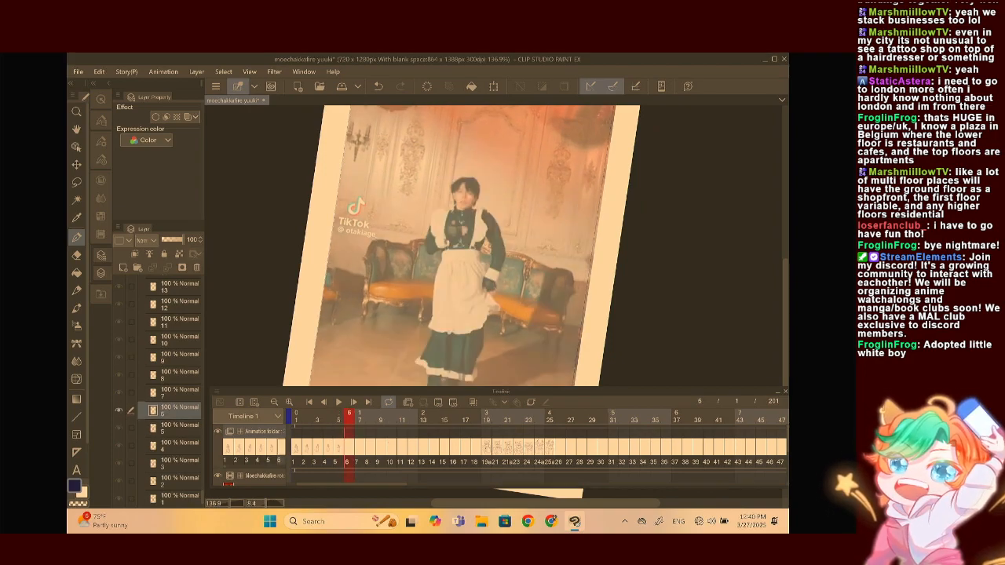
scroll(471, 246, up, 6)
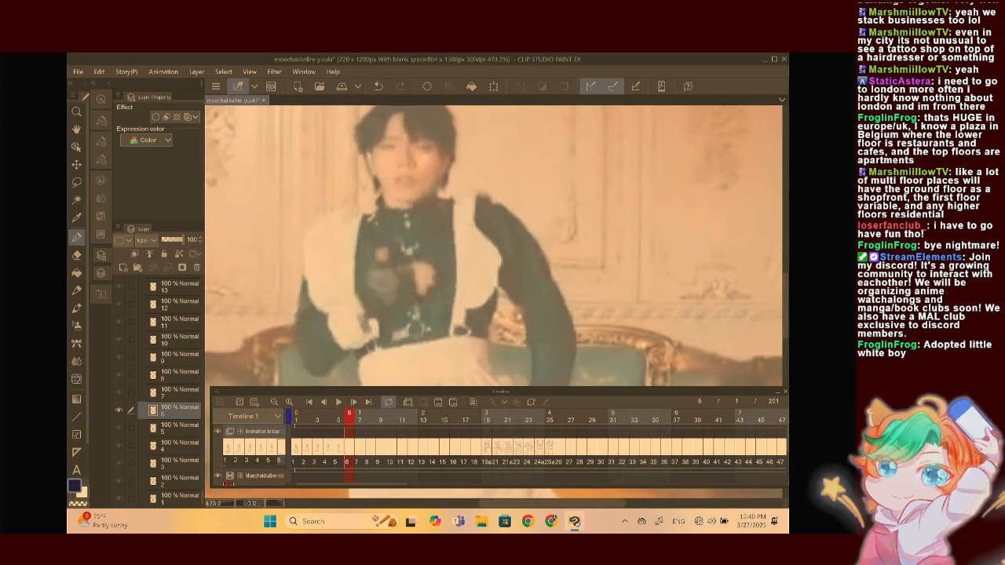
scroll(493, 246, up, 1)
click(338, 448)
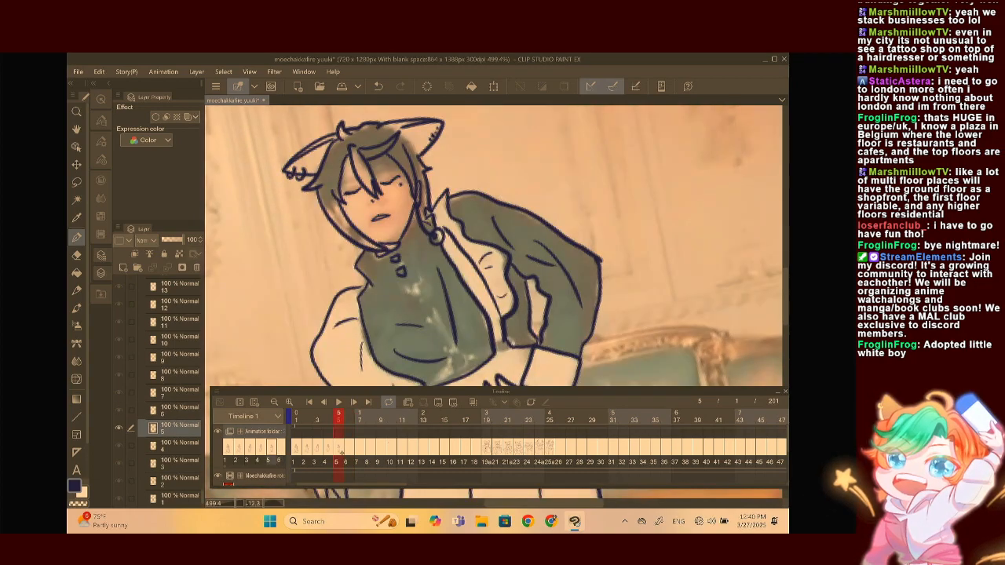
click(346, 447)
Draw the two closed eyes and a small nose mark over the reference face in frame 6
scroll(493, 246, up, 4)
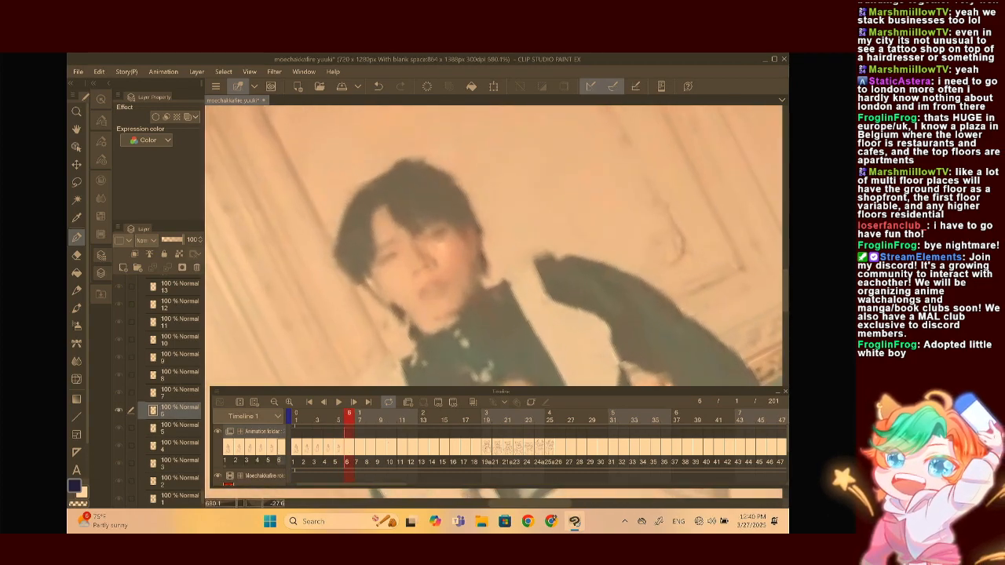
drag(432, 256, 467, 231)
drag(386, 287, 359, 320)
click(426, 295)
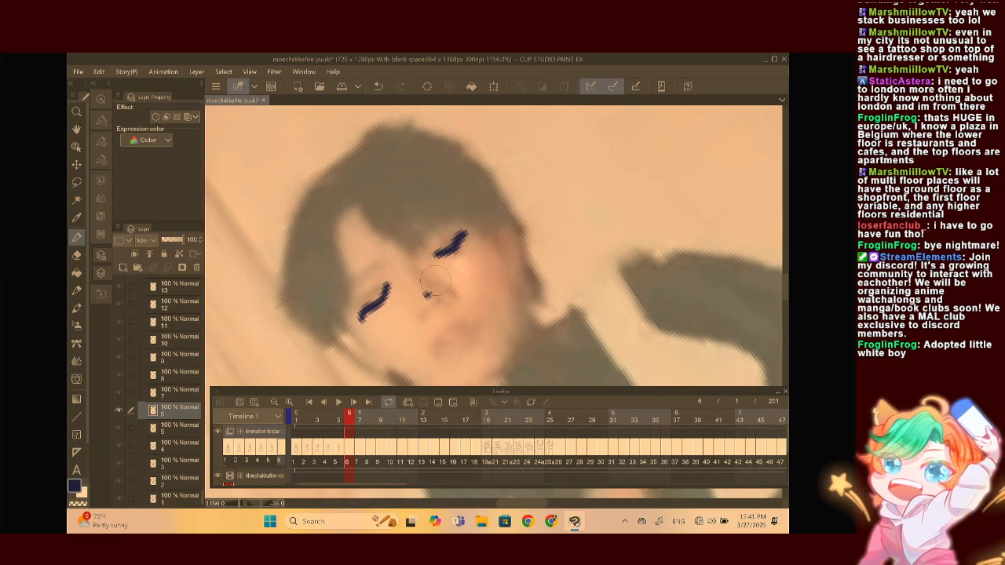
click(380, 84)
click(444, 297)
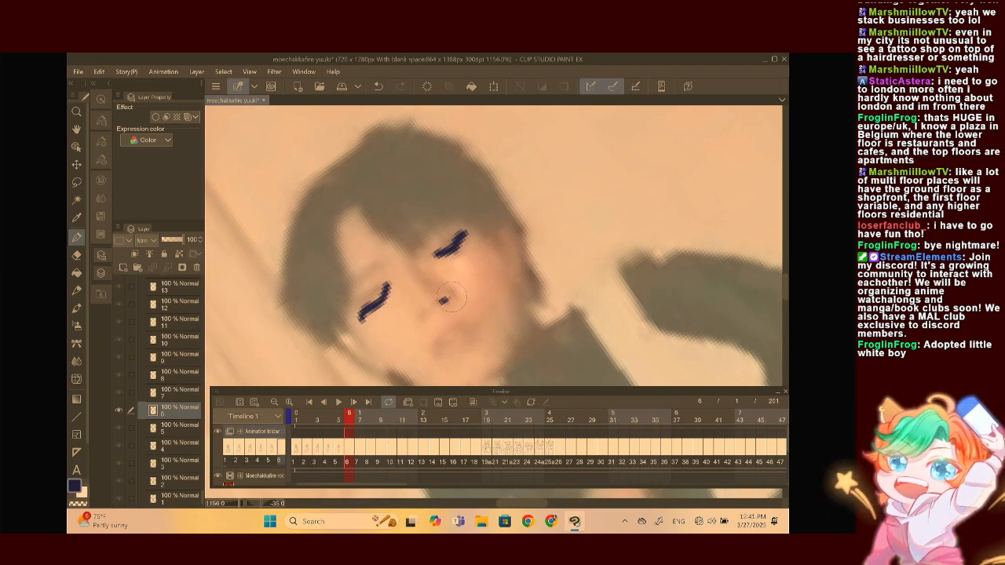
Outline the slightly open mouth below the nose mark in frame 6
mouse_move(443, 297)
mouse_down()
mouse_move(443, 255)
mouse_move(441, 268)
mouse_move(475, 219)
mouse_move(486, 240)
mouse_move(430, 266)
mouse_move(503, 248)
mouse_up()
scroll(470, 251, up, 3)
scroll(487, 213, down, 4)
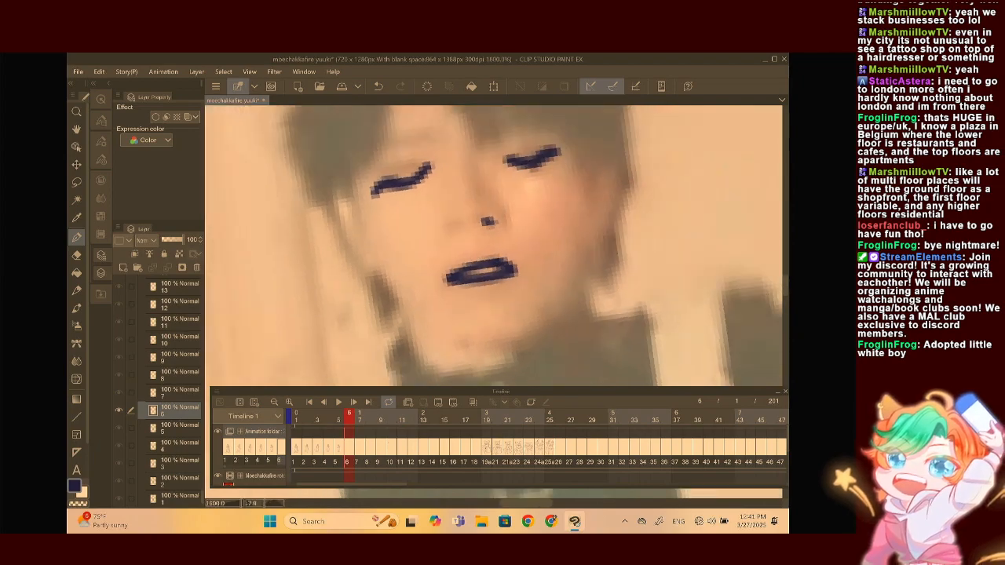
scroll(492, 245, up, 1)
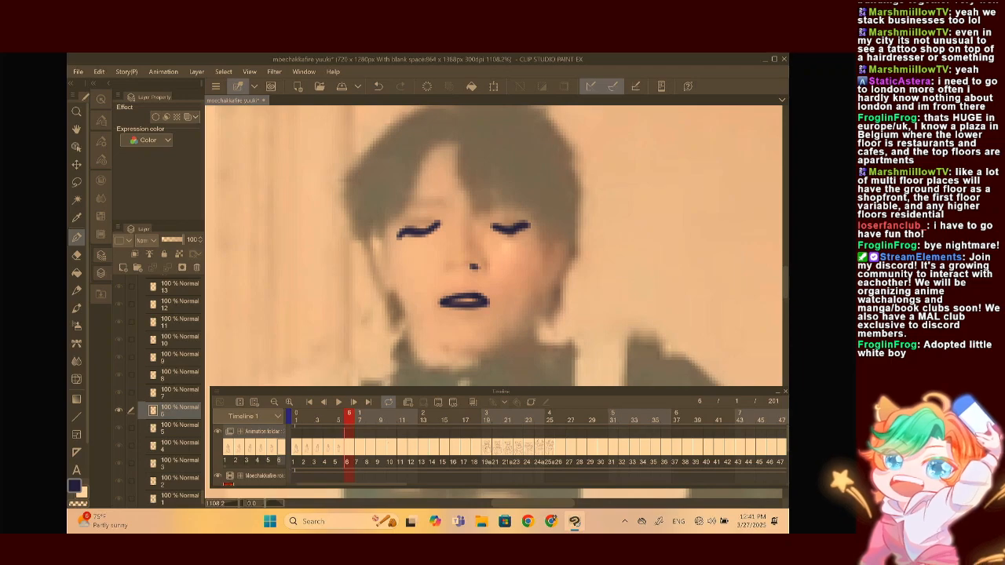
Add a beauty mark beneath the right-hand eye and extend the nose mark into a short diagonal stroke
click(524, 239)
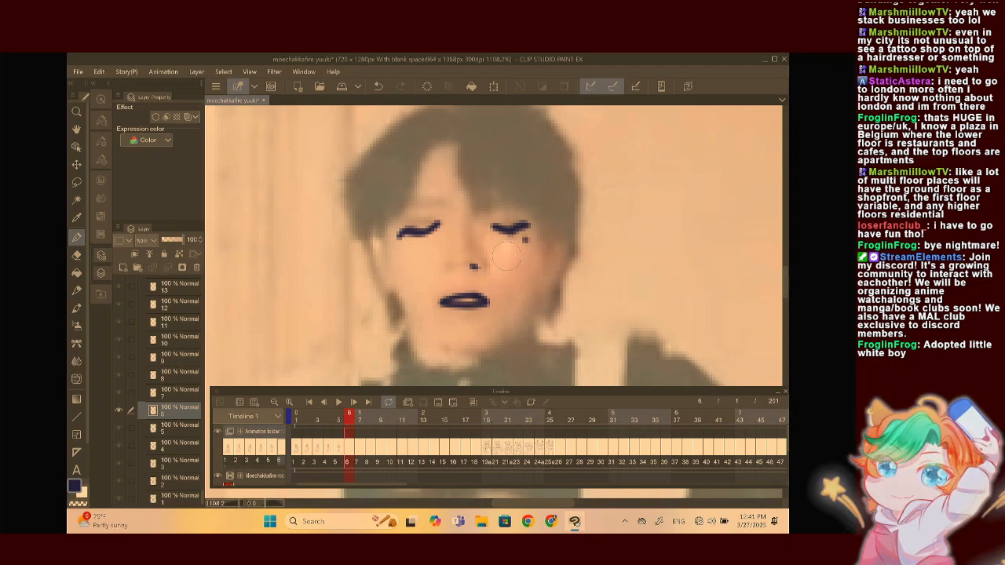
drag(493, 245, 489, 277)
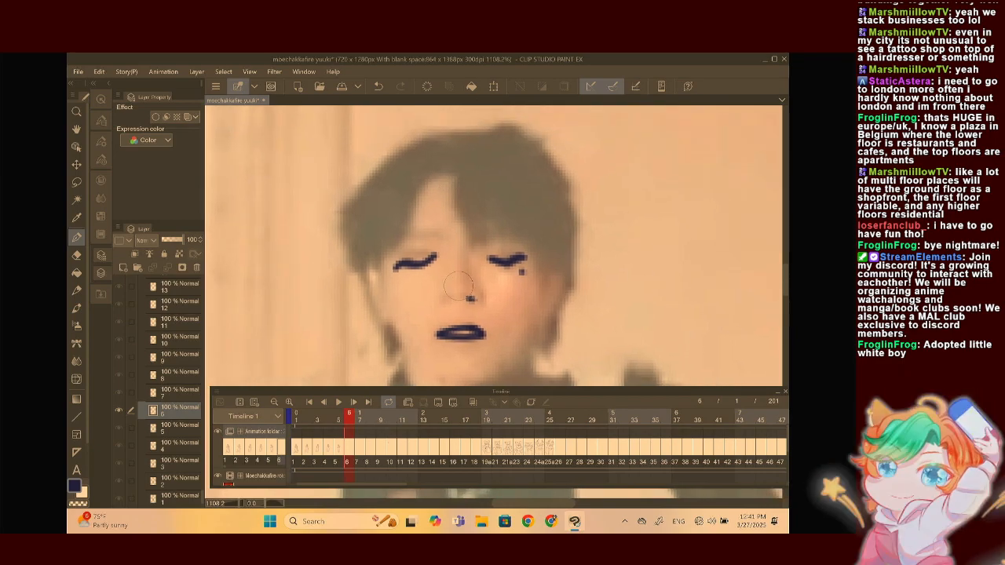
drag(465, 295, 469, 300)
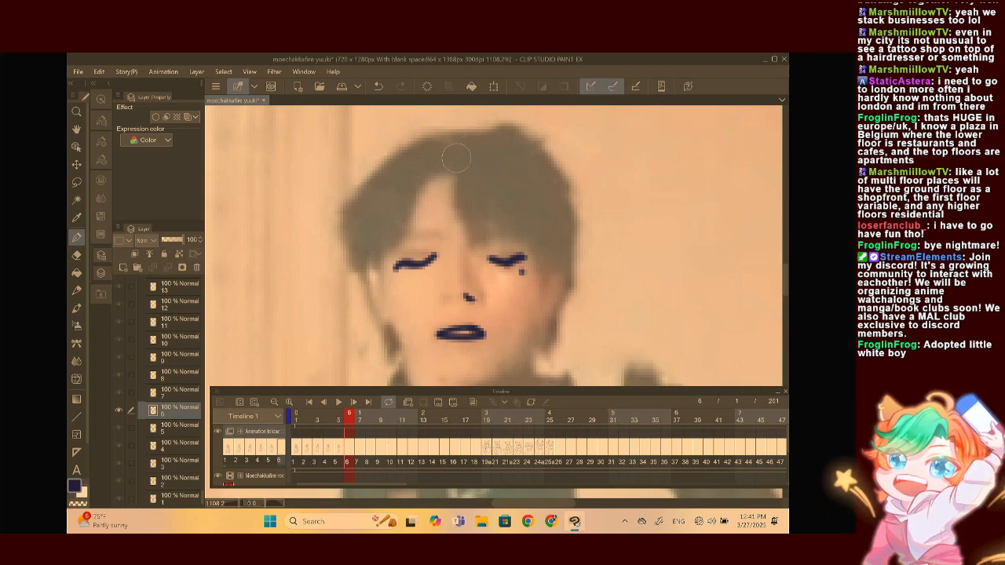
mouse_move(454, 161)
mouse_down()
mouse_move(454, 237)
mouse_move(434, 286)
mouse_up()
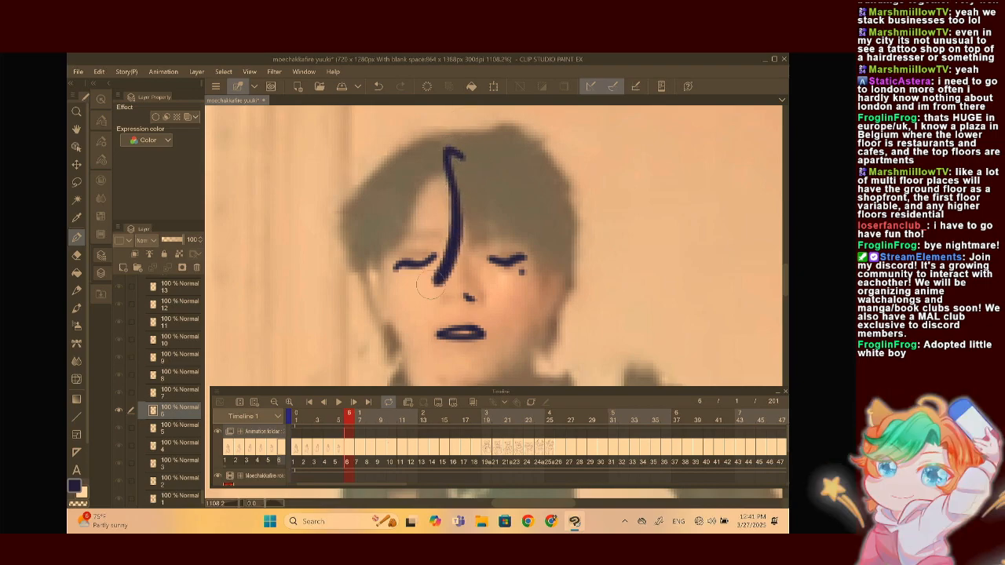
click(377, 85)
key(ctrl+minus)
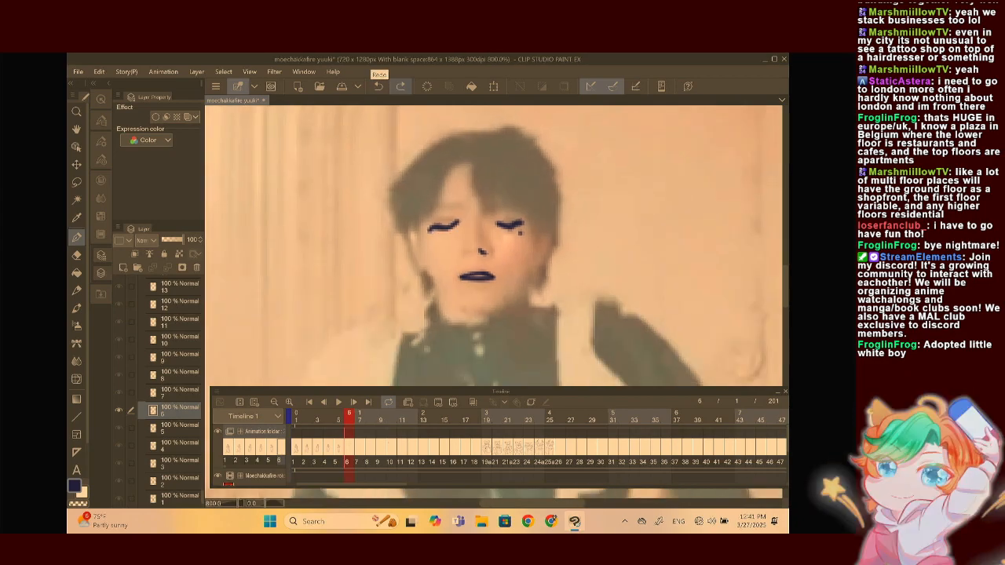
Compare the full-figure poses in frames 5, 6 and 7, ending on frame 6
key(ctrl+0)
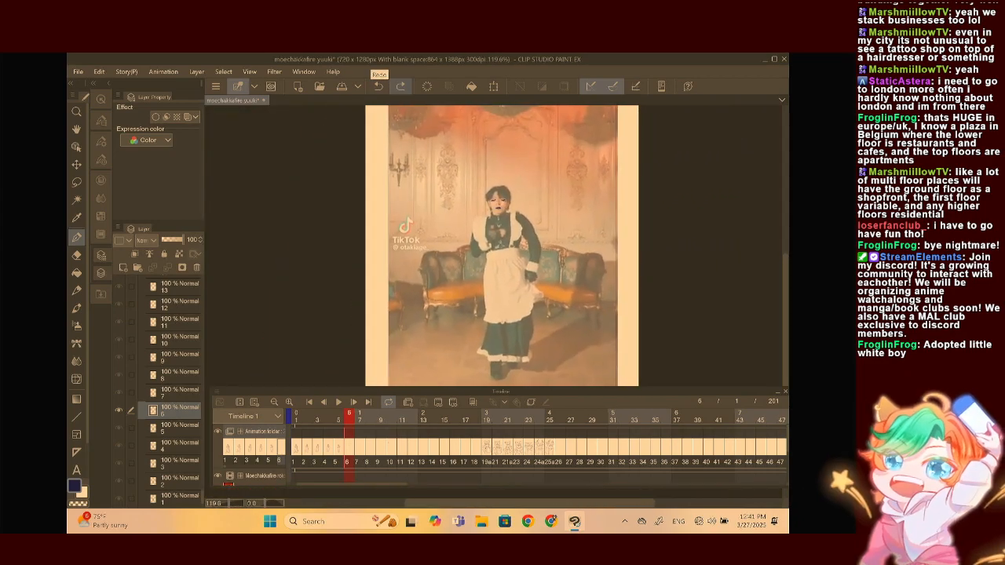
click(337, 448)
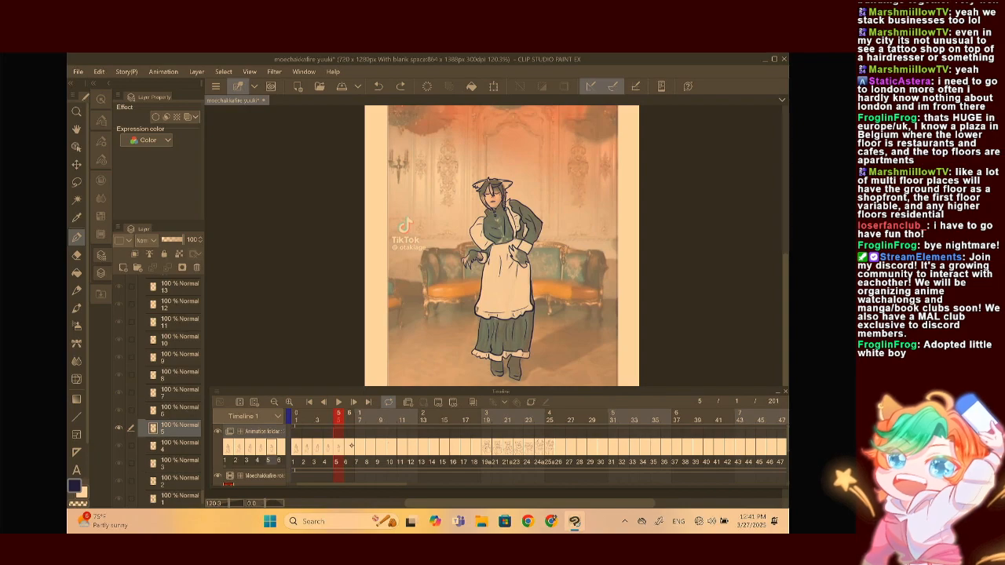
click(347, 446)
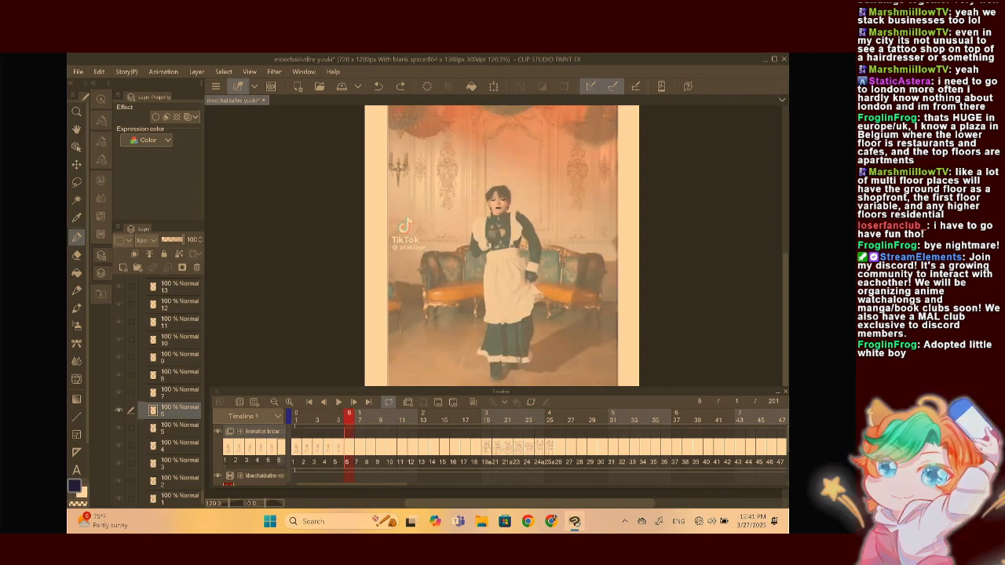
click(358, 446)
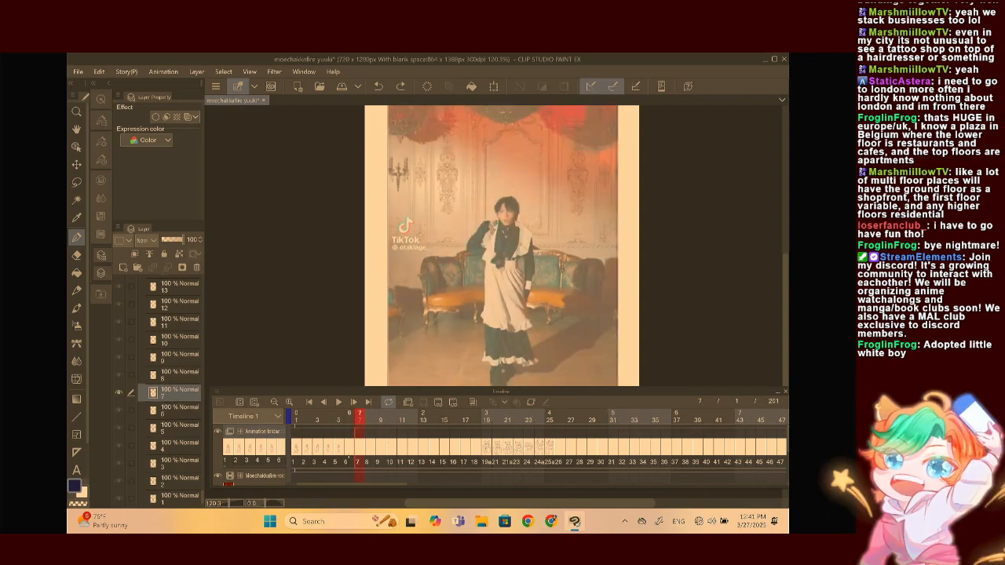
click(348, 454)
click(338, 450)
click(348, 449)
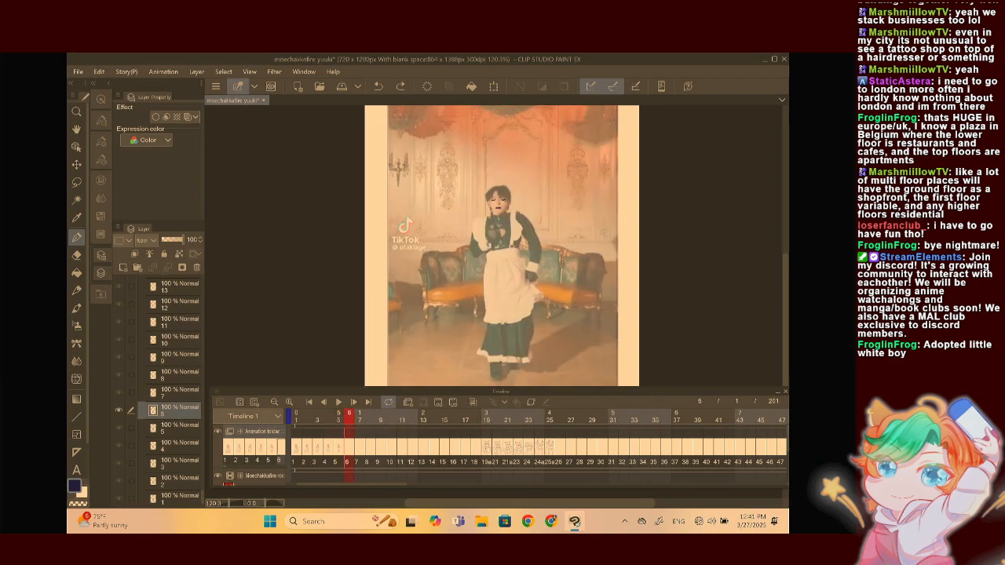
Draw the long central fringe strand from the crown down between the eyes, ending in two jagged points
scroll(498, 208, up, 5)
scroll(526, 211, up, 5)
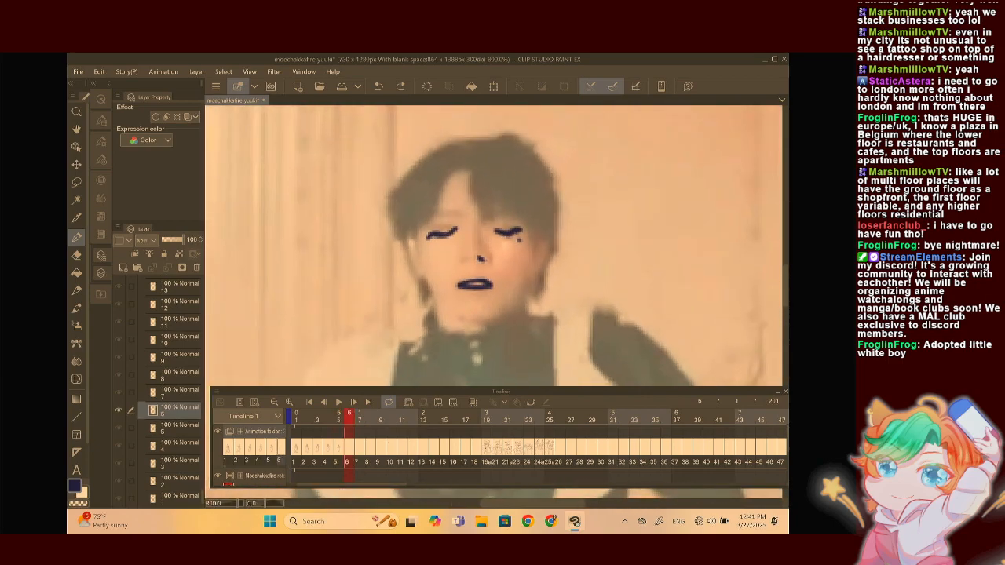
mouse_move(461, 139)
mouse_down()
mouse_move(454, 189)
mouse_move(437, 277)
mouse_move(470, 235)
mouse_move(482, 267)
mouse_move(470, 142)
mouse_up()
scroll(516, 235, down, 1)
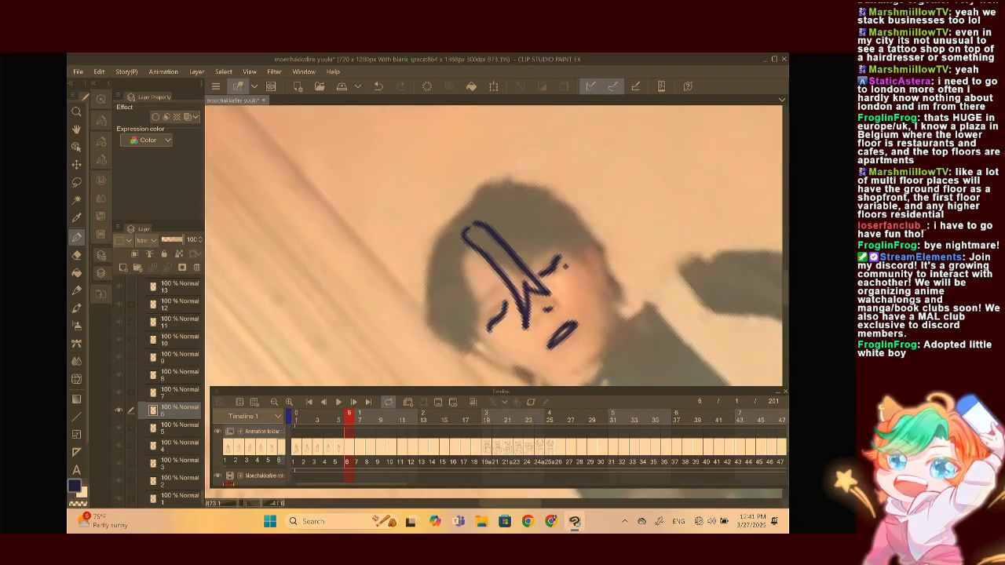
Draw a curved, pointed lock sweeping from the top of the central fringe toward the right side of the head
scroll(495, 245, up, 3)
mouse_move(433, 218)
mouse_down()
mouse_move(491, 172)
mouse_move(503, 145)
mouse_move(504, 212)
mouse_move(464, 222)
mouse_up()
scroll(463, 223, down, 2)
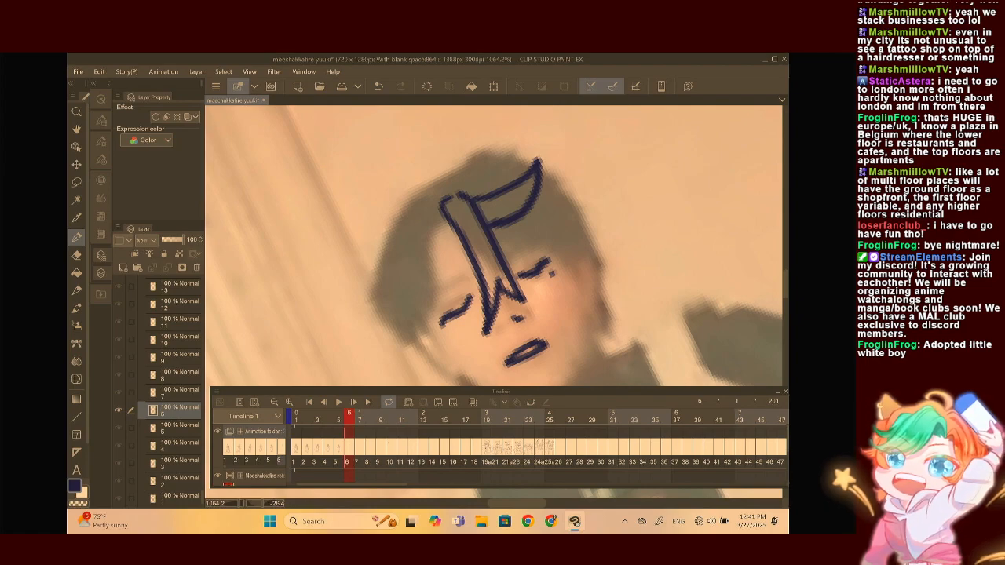
scroll(495, 245, up, 1)
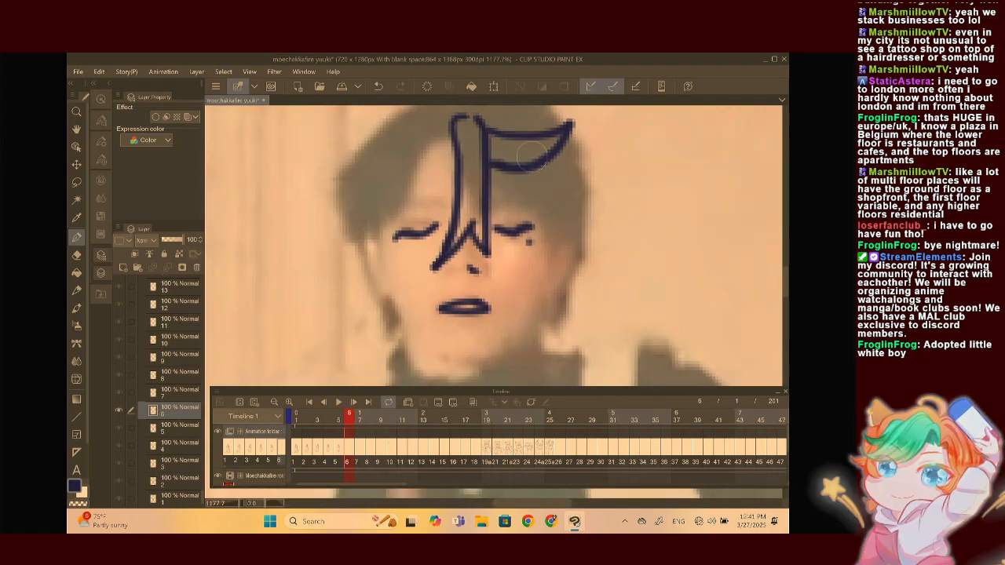
mouse_move(538, 168)
mouse_down()
mouse_move(553, 212)
mouse_move(537, 278)
mouse_up()
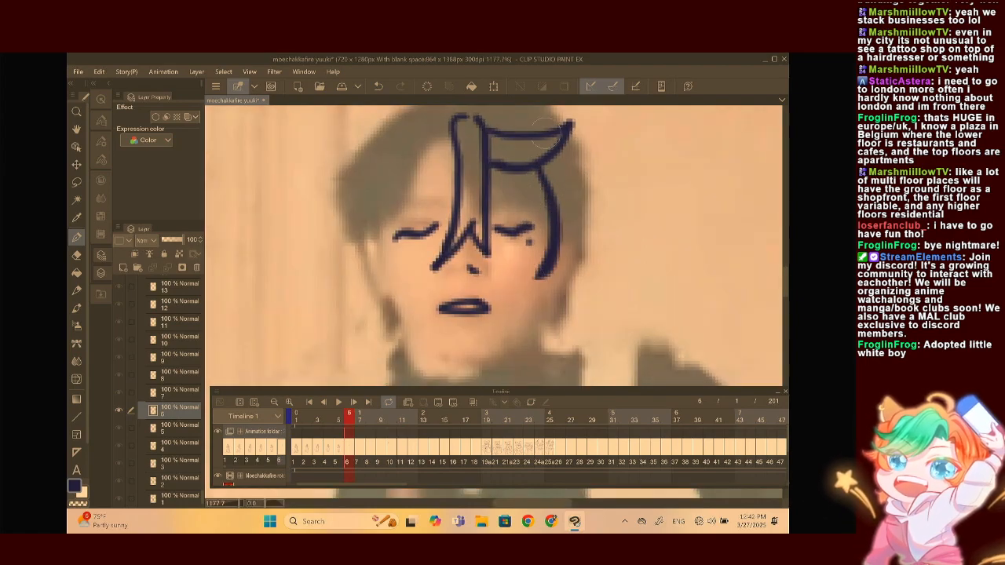
click(377, 86)
mouse_move(549, 171)
mouse_down()
mouse_move(549, 214)
mouse_move(524, 258)
mouse_up()
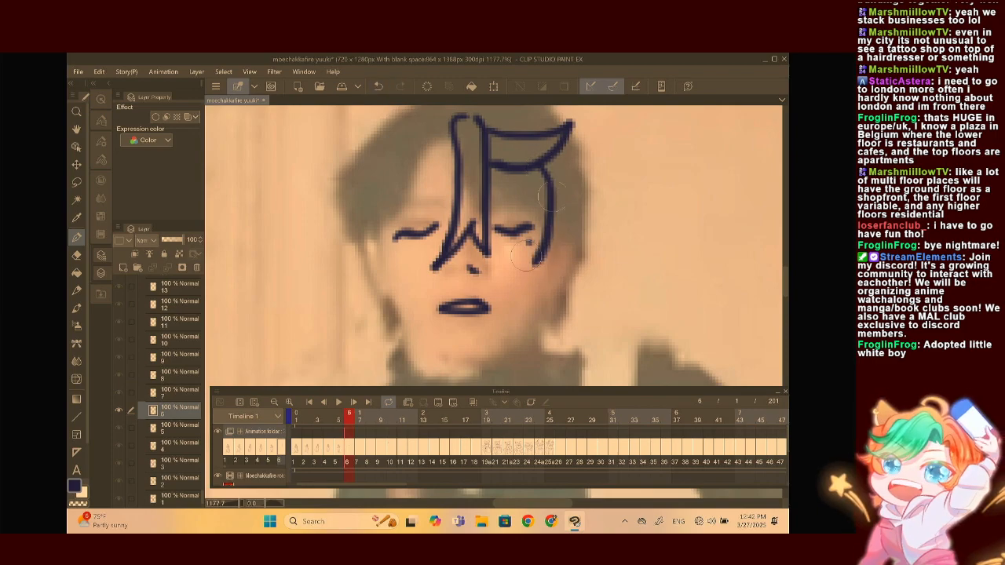
click(377, 86)
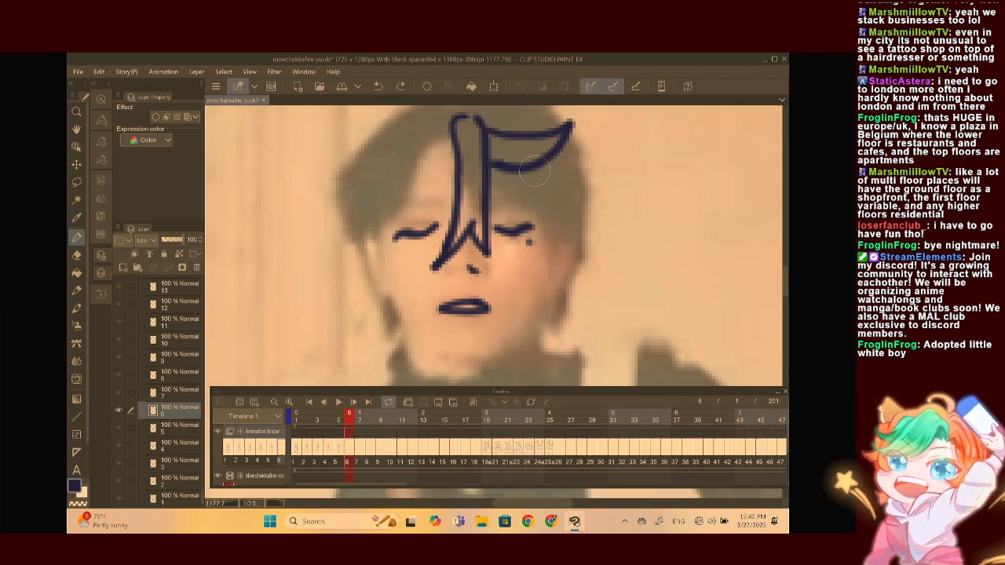
Draw a long pointed side lock hanging beside the right-hand eye from beneath the swept lock
drag(550, 166, 545, 271)
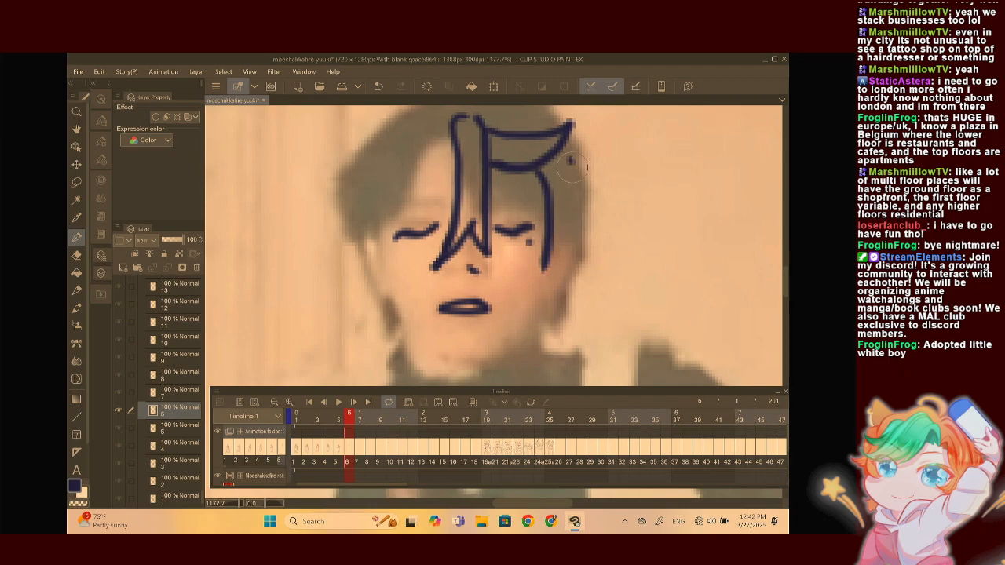
drag(573, 157, 550, 263)
scroll(584, 143, down, 3)
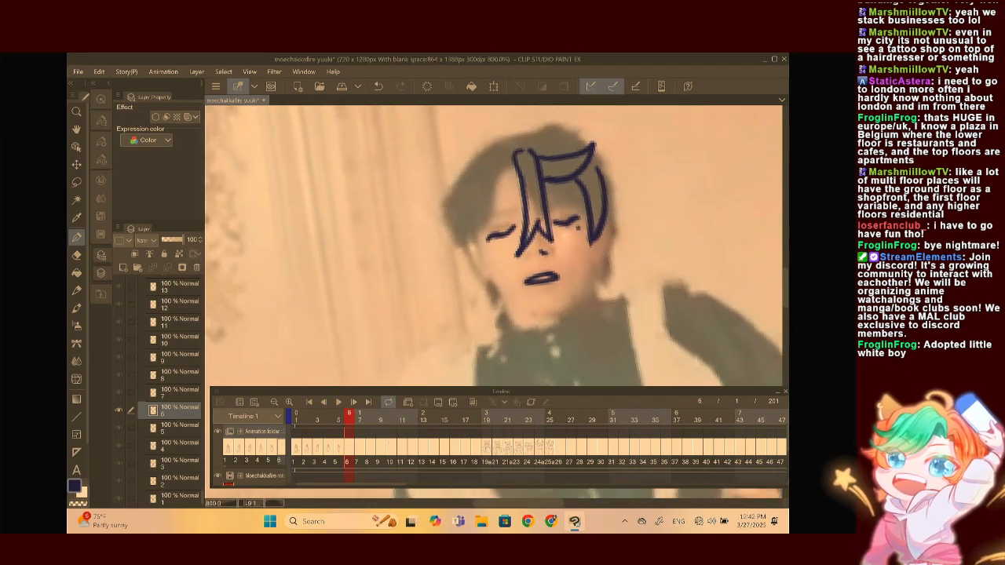
Draw a small curved tuft at the crown and a flared outer hair contour down the left side of the head
scroll(545, 212, up, 3)
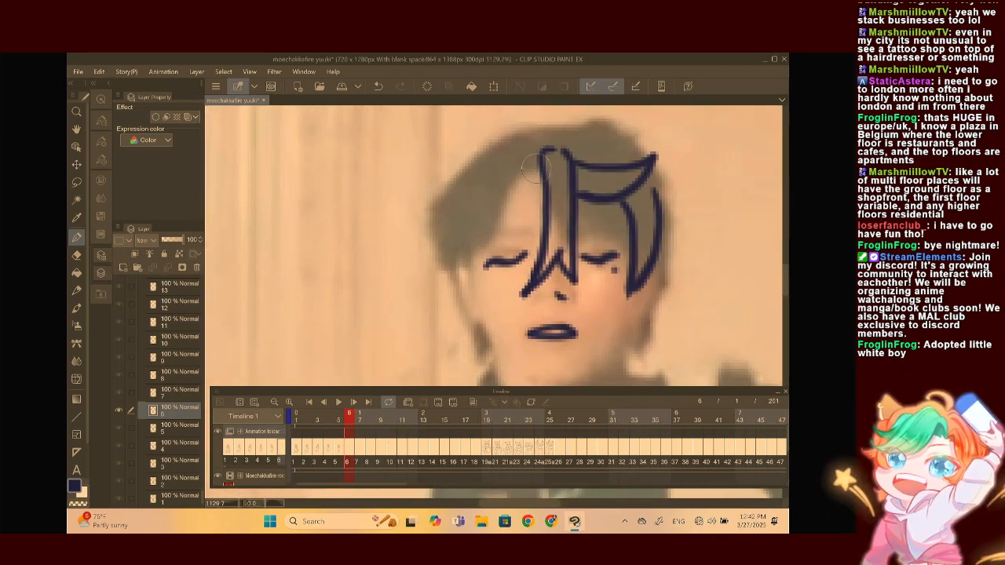
drag(549, 212, 543, 268)
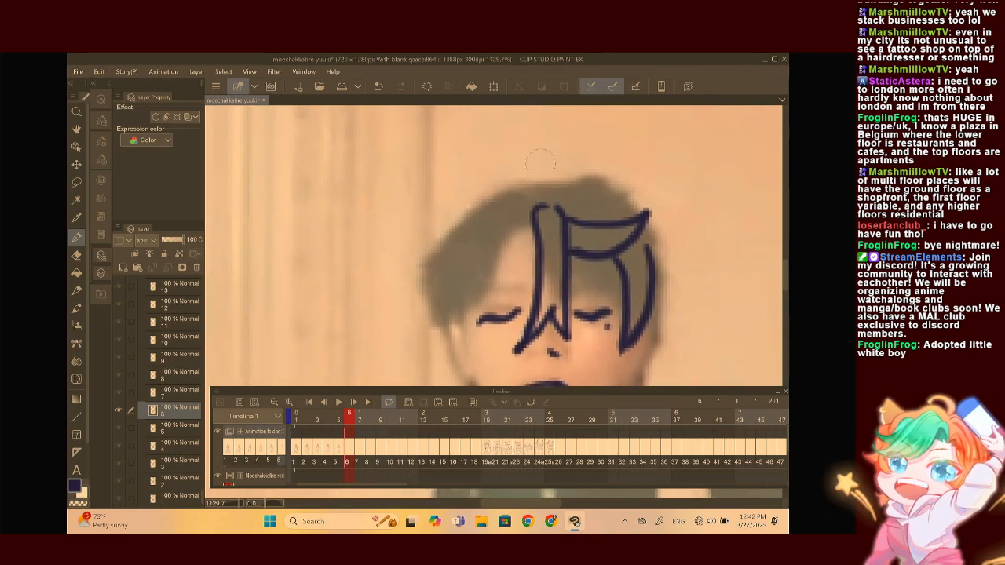
mouse_move(547, 186)
mouse_down()
mouse_move(512, 168)
mouse_move(541, 166)
mouse_move(515, 153)
mouse_move(510, 202)
mouse_move(485, 206)
mouse_move(392, 280)
mouse_move(437, 292)
mouse_up()
key(ctrl+z)
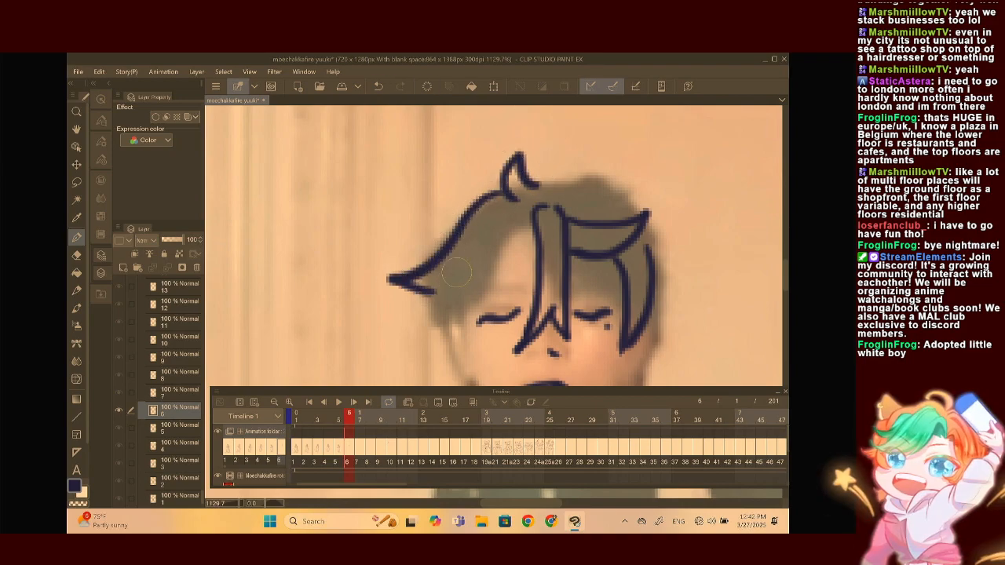
scroll(457, 272, down, 2)
scroll(494, 251, up, 1)
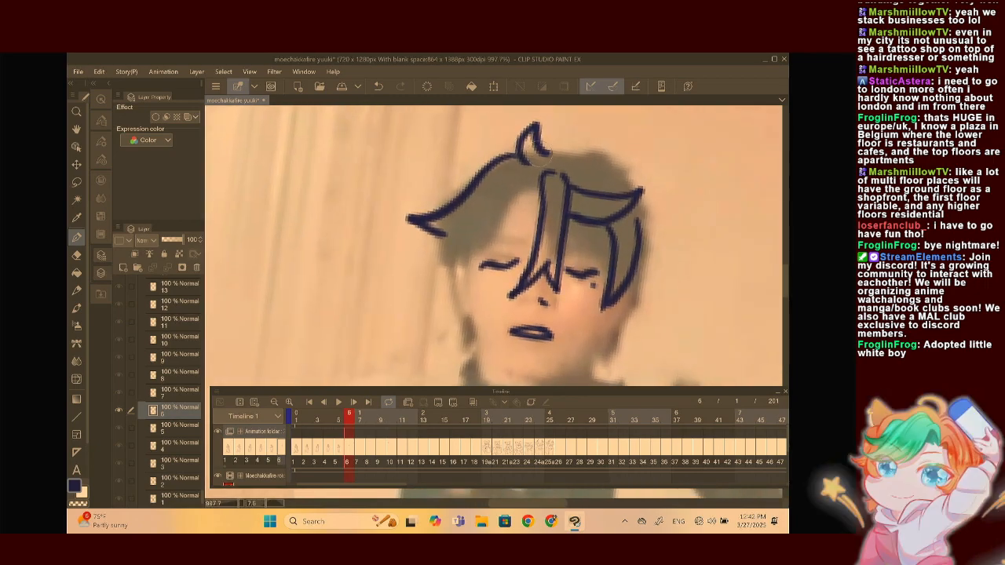
Undo the flared outer contour on the left side of the hair, keeping the crown tuft
click(378, 86)
scroll(541, 211, up, 3)
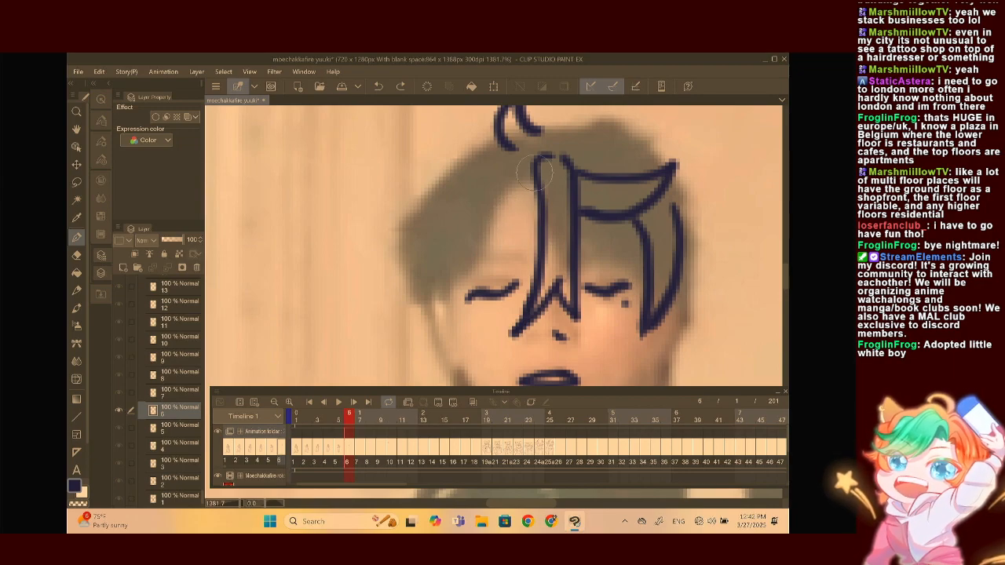
scroll(534, 173, up, 1)
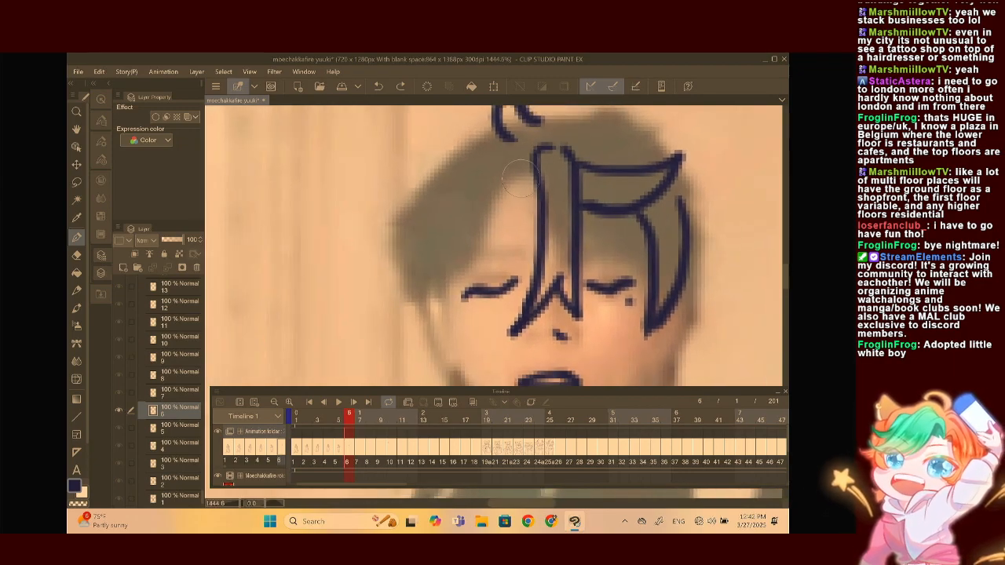
mouse_move(536, 172)
mouse_down()
mouse_move(490, 205)
mouse_move(468, 251)
mouse_move(459, 283)
mouse_up()
click(377, 85)
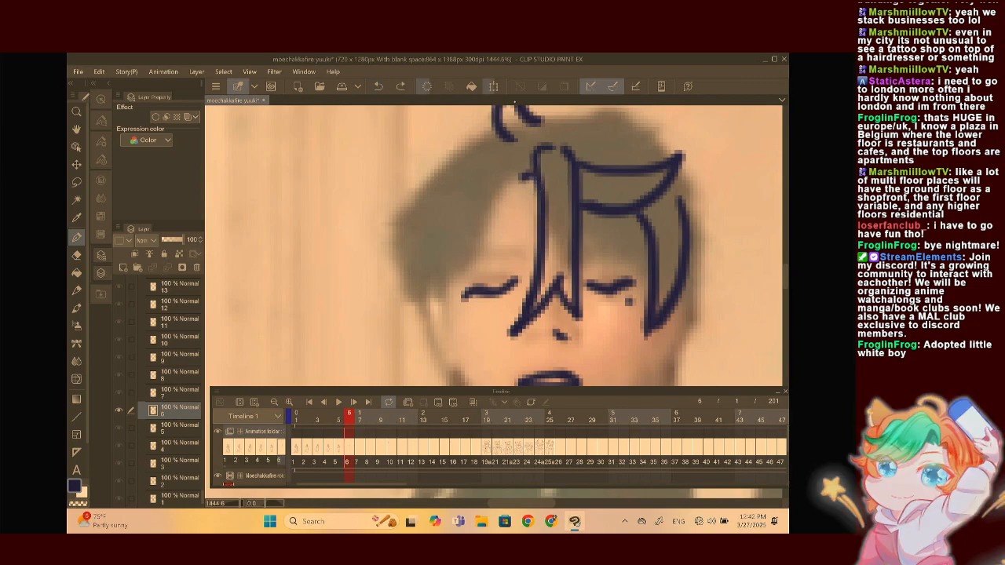
click(378, 86)
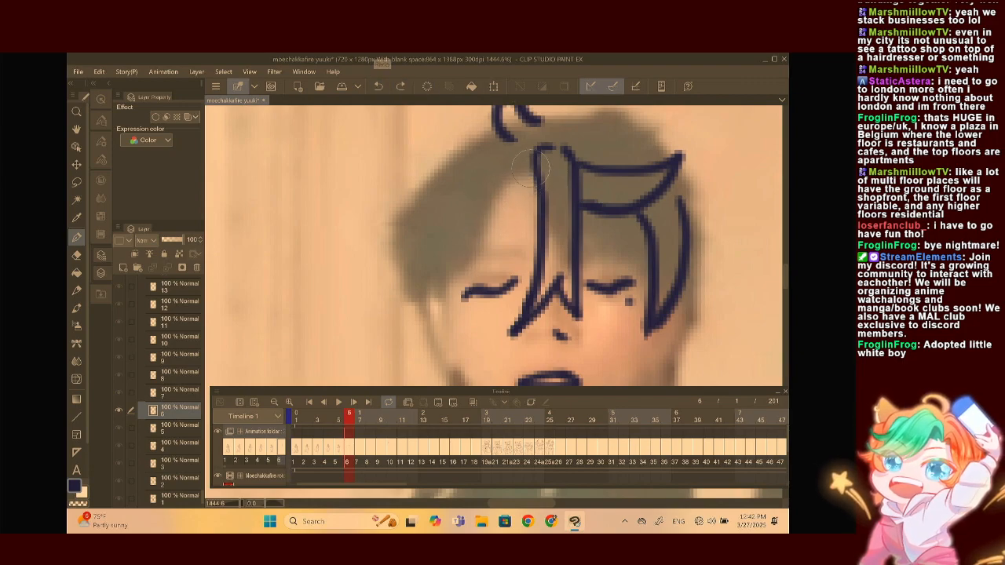
Draw a curved, pointed bang over the left side of the face and the flared outer hair contour running from the crown tuft
mouse_move(535, 172)
mouse_down()
mouse_move(505, 184)
mouse_move(459, 245)
mouse_move(461, 315)
mouse_up()
drag(431, 245, 474, 323)
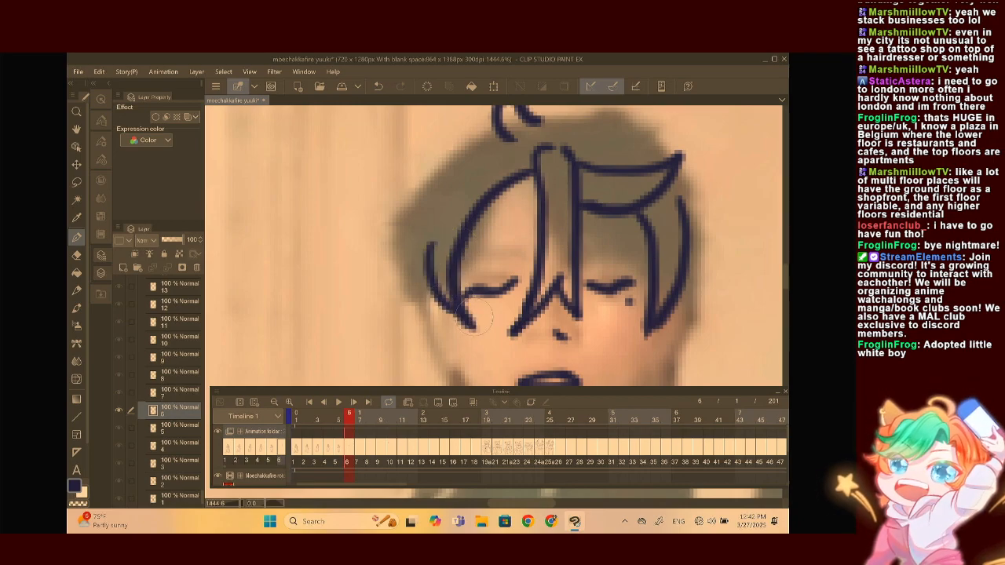
scroll(447, 255, up, 1)
mouse_move(491, 155)
mouse_down()
mouse_move(429, 208)
mouse_move(410, 289)
mouse_up()
scroll(433, 268, down, 3)
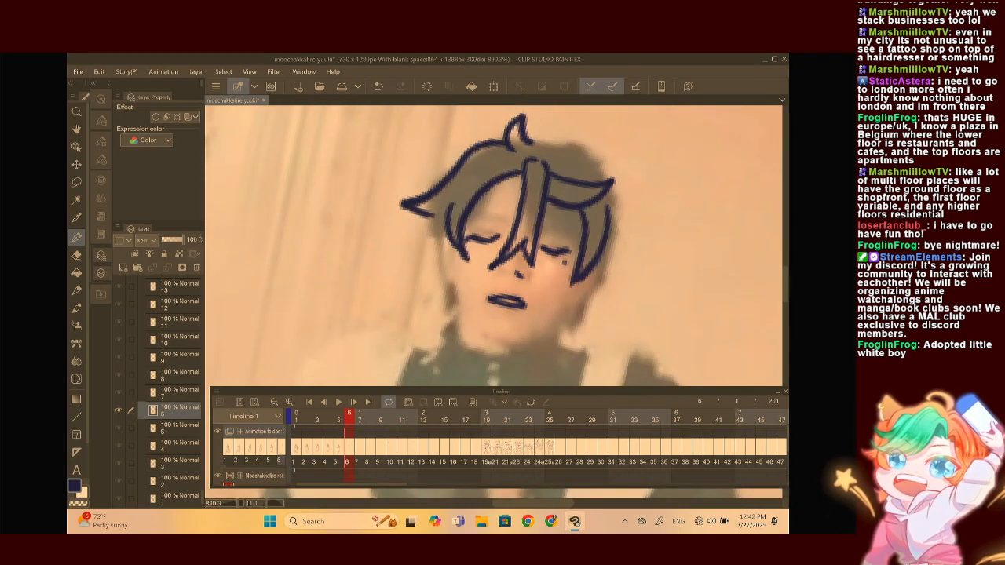
Draw a long, pointed side lock curving from the flared hair tip on the left down past the jaw
mouse_move(417, 185)
mouse_down()
mouse_move(411, 204)
mouse_move(449, 342)
mouse_up()
mouse_move(427, 223)
mouse_down()
mouse_move(454, 341)
mouse_move(460, 329)
mouse_move(448, 336)
mouse_move(465, 352)
mouse_up()
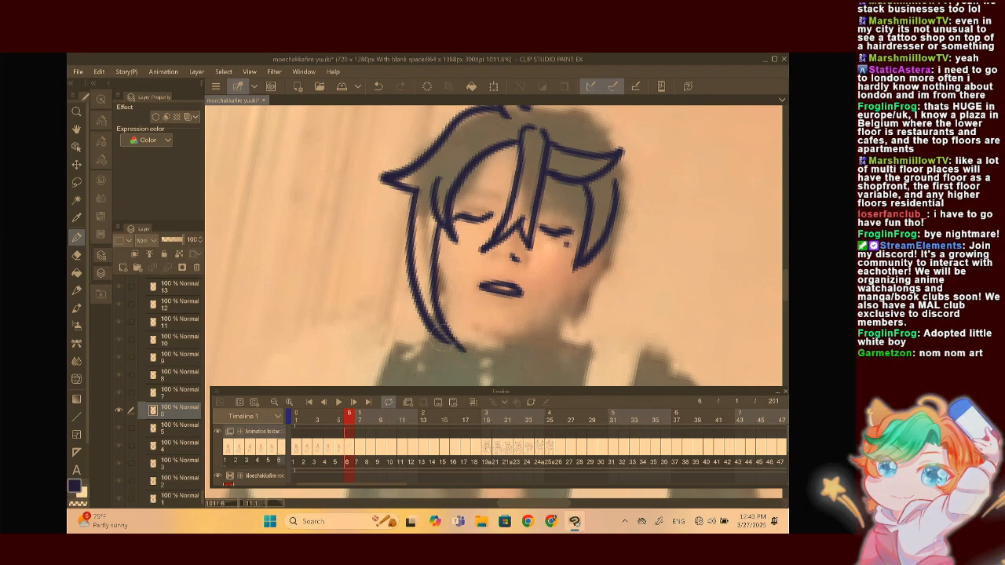
scroll(466, 332, down, 2)
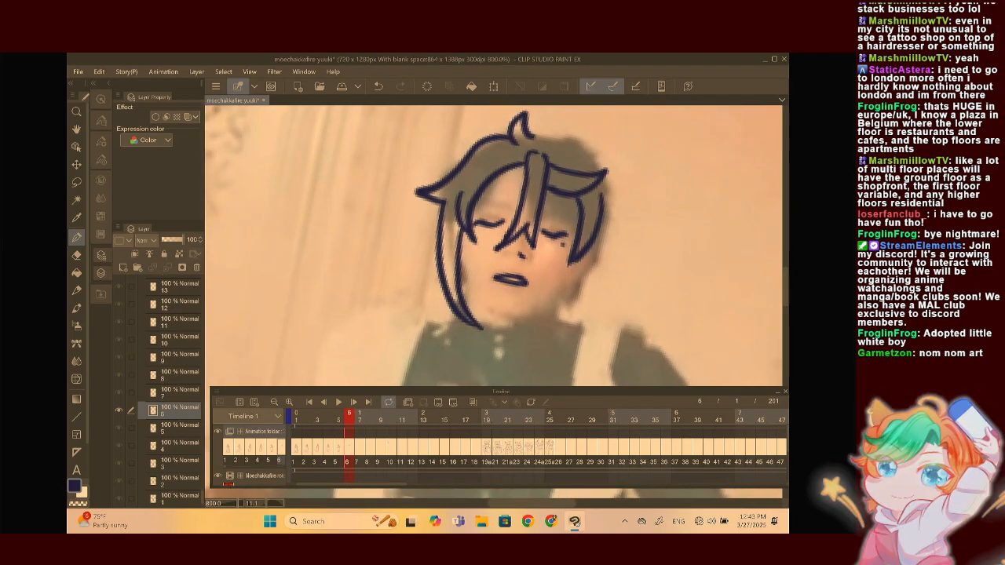
Trace the jawline from the left side lock around the chin and add the human ear at the right of the face
scroll(466, 332, up, 4)
scroll(494, 246, down, 1)
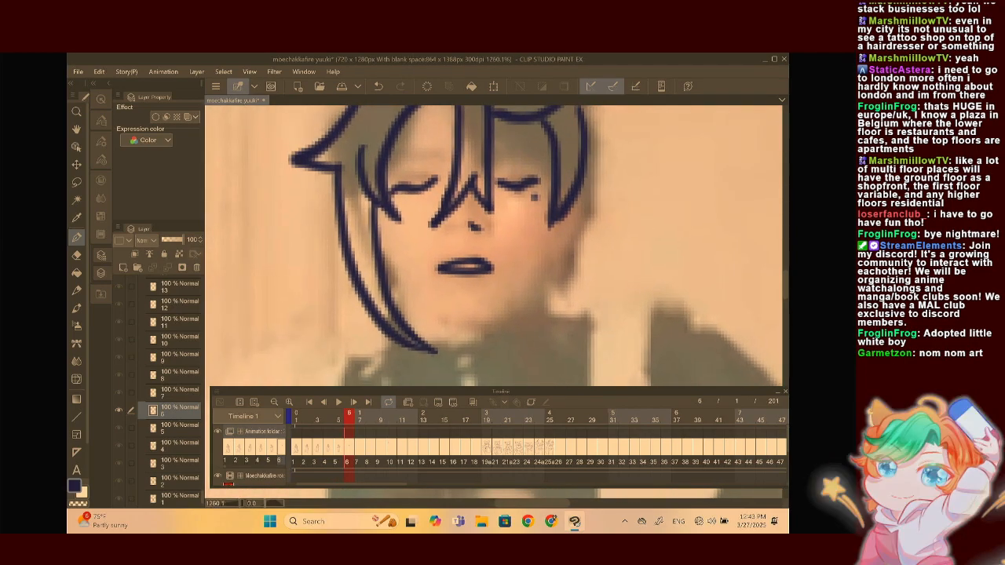
mouse_move(385, 249)
mouse_down()
mouse_move(425, 308)
mouse_move(456, 319)
mouse_move(493, 309)
mouse_move(480, 324)
mouse_move(532, 288)
mouse_move(568, 228)
mouse_up()
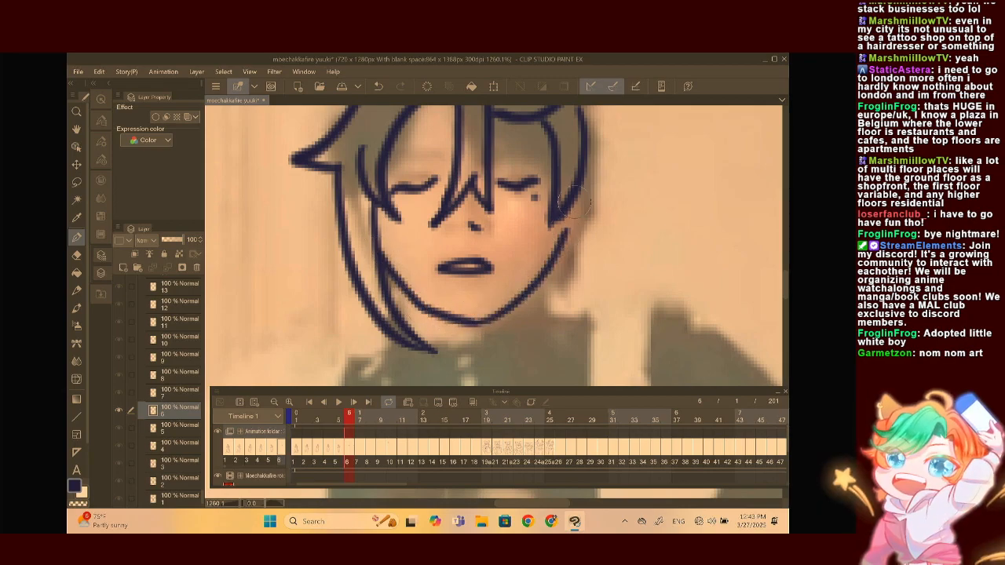
mouse_move(581, 189)
mouse_down()
mouse_move(571, 246)
mouse_move(561, 250)
mouse_up()
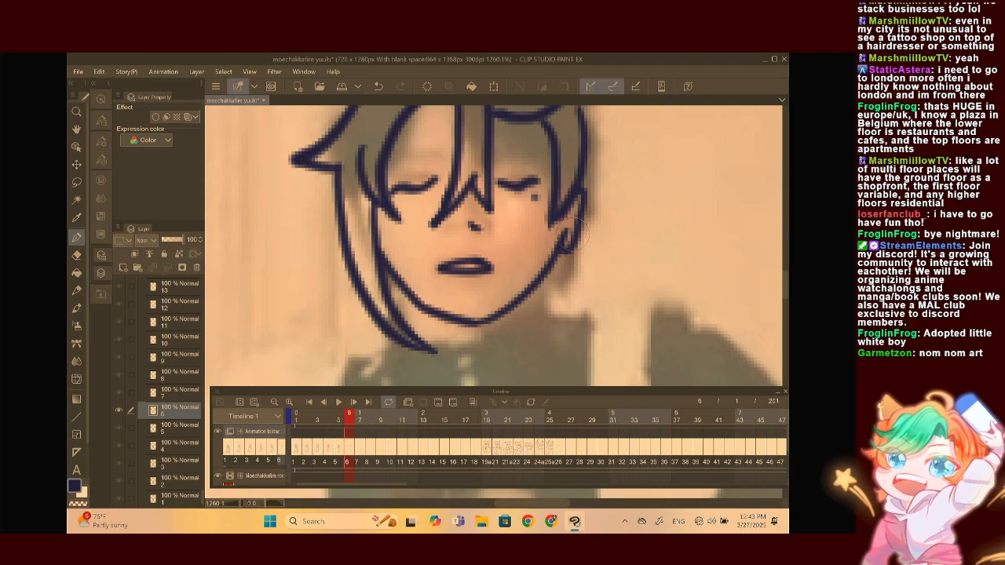
Draw the large pointed cat ear at the top right of the head with a short inner line along its upper edge
scroll(598, 192, down, 3)
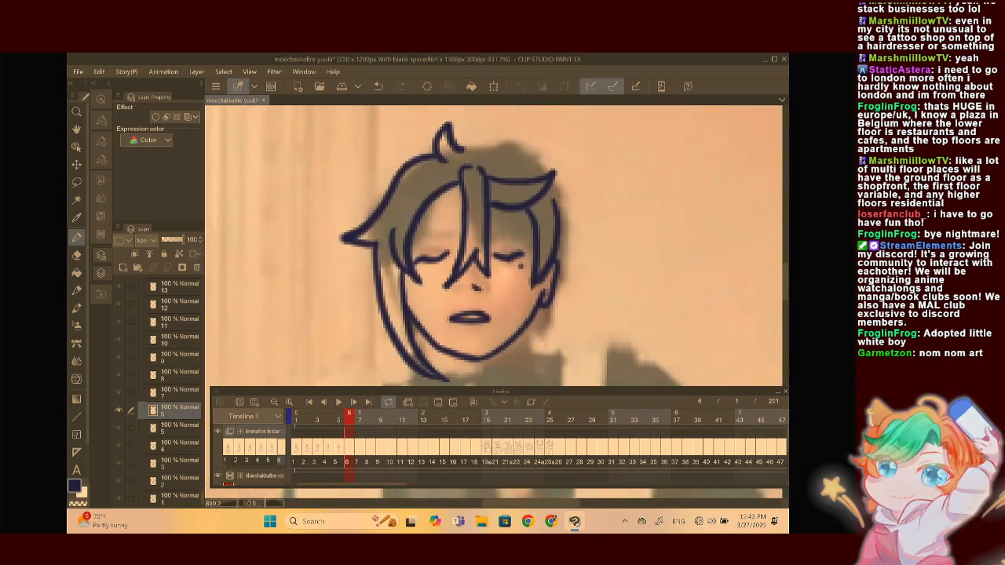
scroll(580, 290, up, 2)
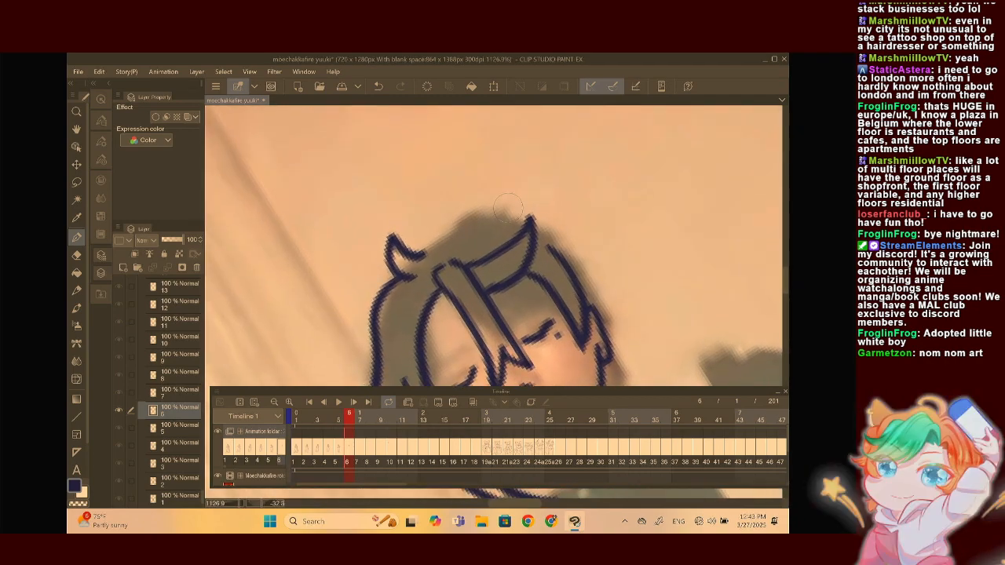
mouse_move(489, 217)
mouse_down()
mouse_move(591, 161)
mouse_move(597, 176)
mouse_move(562, 269)
mouse_up()
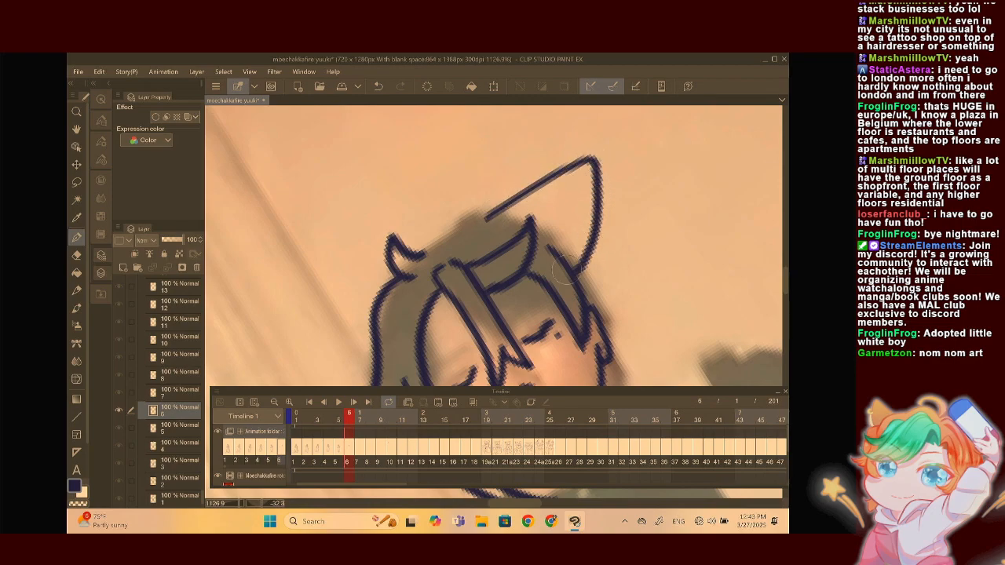
drag(587, 163, 515, 218)
scroll(516, 218, down, 4)
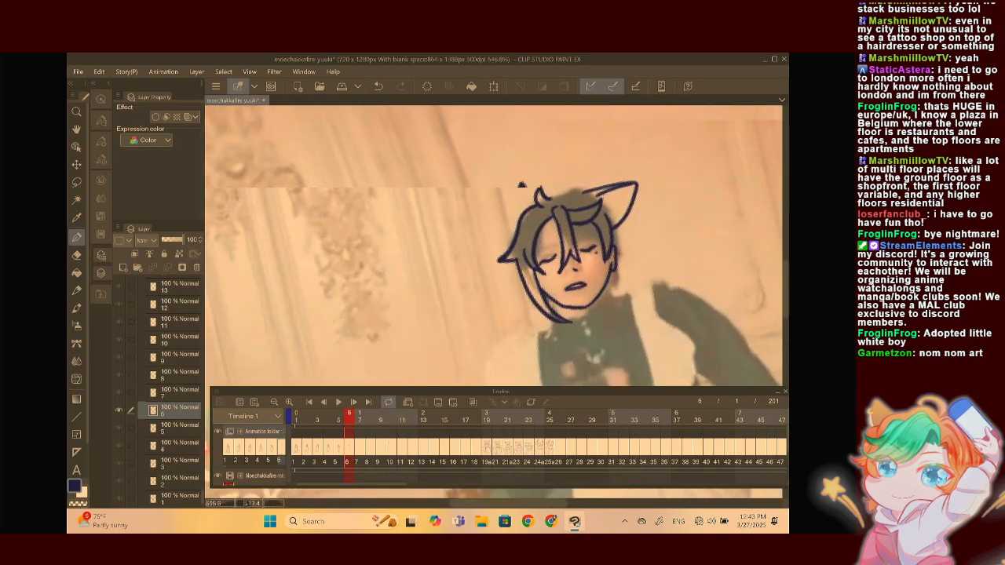
Draw the matching pointed cat ear on the left side of the head, including its inner line
scroll(576, 259, up, 4)
mouse_move(474, 247)
mouse_down()
mouse_move(411, 332)
mouse_move(480, 345)
mouse_up()
drag(420, 336, 485, 271)
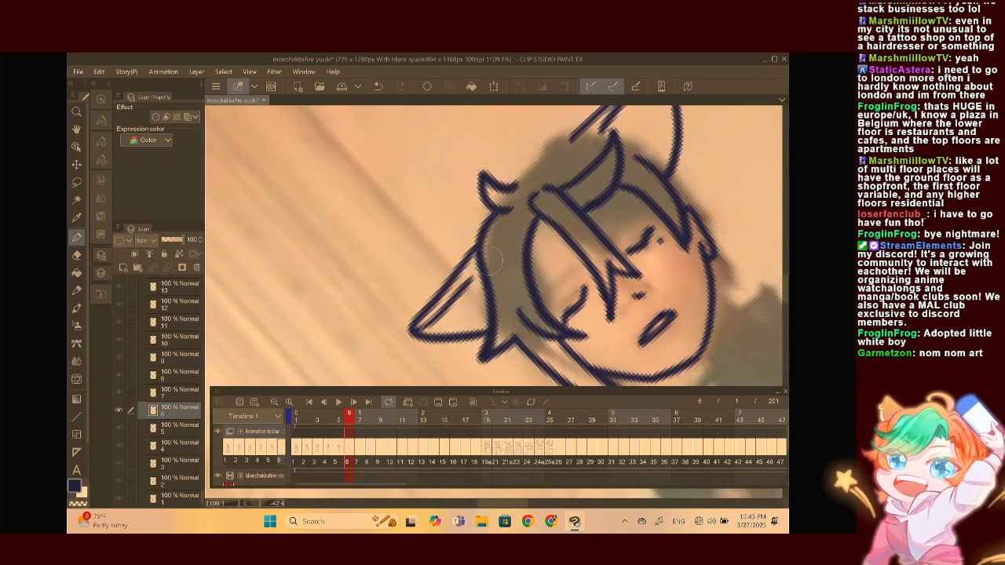
scroll(512, 226, down, 2)
scroll(513, 226, down, 2)
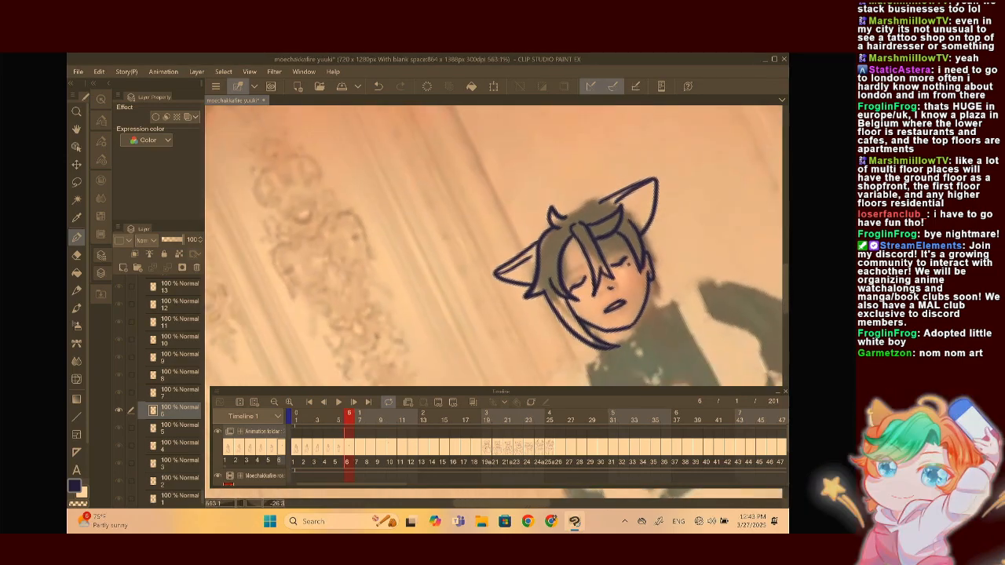
scroll(549, 236, up, 4)
mouse_move(559, 188)
mouse_down()
mouse_move(529, 208)
mouse_move(464, 246)
mouse_up()
scroll(471, 243, down, 1)
scroll(493, 246, down, 2)
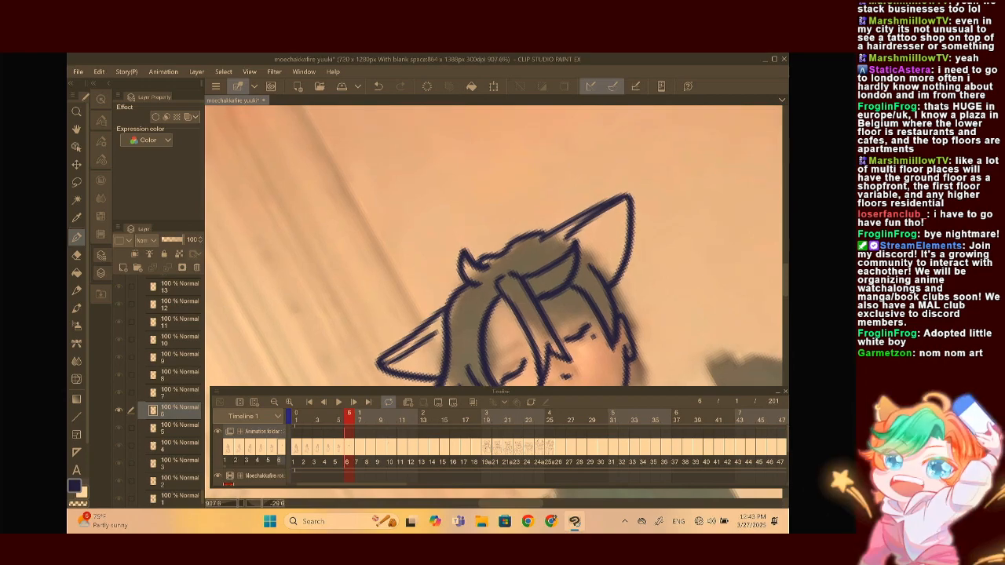
key(ctrl+z)
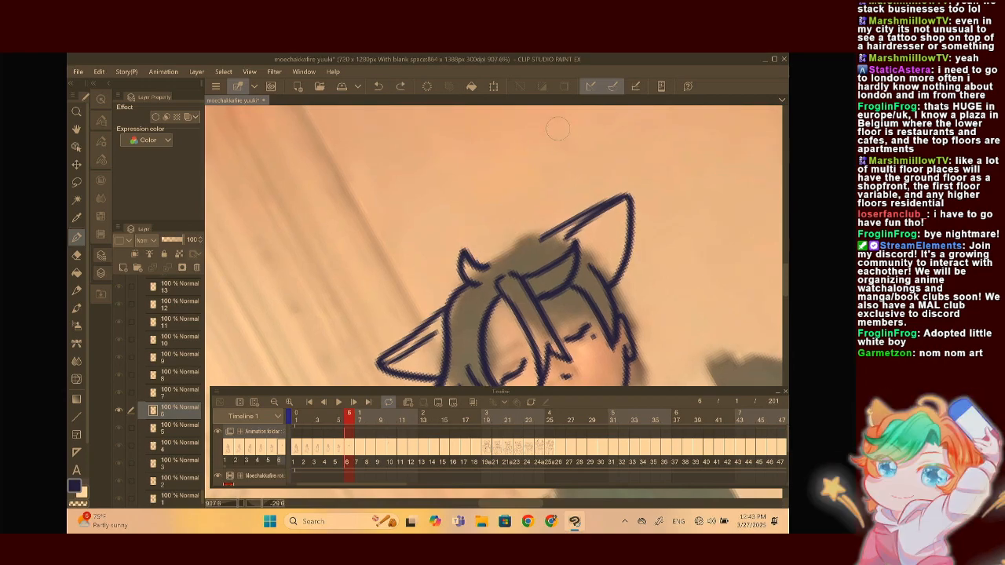
Draw the top contour of the hair between the right cat ear and the crown tuft
scroll(493, 246, up, 3)
drag(547, 228, 465, 270)
scroll(479, 255, down, 4)
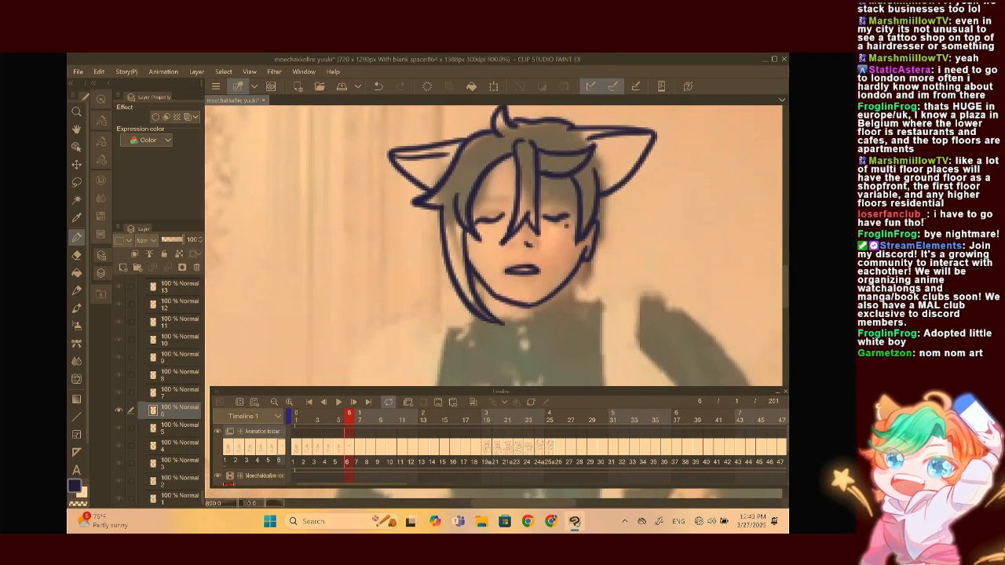
Draw the jagged hair strands behind the ear on the right, hanging down toward the nape
scroll(493, 246, up, 3)
scroll(493, 245, up, 1)
mouse_move(552, 166)
mouse_down()
mouse_move(577, 240)
mouse_move(559, 229)
mouse_move(540, 306)
mouse_move(535, 271)
mouse_move(510, 322)
mouse_move(499, 259)
mouse_up()
scroll(499, 259, down, 4)
Draw the sides of the neck beneath the jaw and the curved top edge of the collar
scroll(514, 216, up, 4)
drag(519, 211, 514, 242)
mouse_move(386, 219)
mouse_down()
mouse_move(395, 250)
mouse_move(485, 236)
mouse_move(395, 259)
mouse_move(452, 277)
mouse_move(512, 249)
mouse_move(525, 188)
mouse_move(477, 227)
mouse_move(483, 246)
mouse_move(463, 232)
mouse_up()
Draw two small angular buttons below the collar's centre and the angled collar edges on both sides of them
scroll(525, 189, down, 3)
scroll(503, 204, up, 4)
mouse_move(488, 265)
mouse_down()
mouse_move(458, 272)
mouse_move(487, 267)
mouse_up()
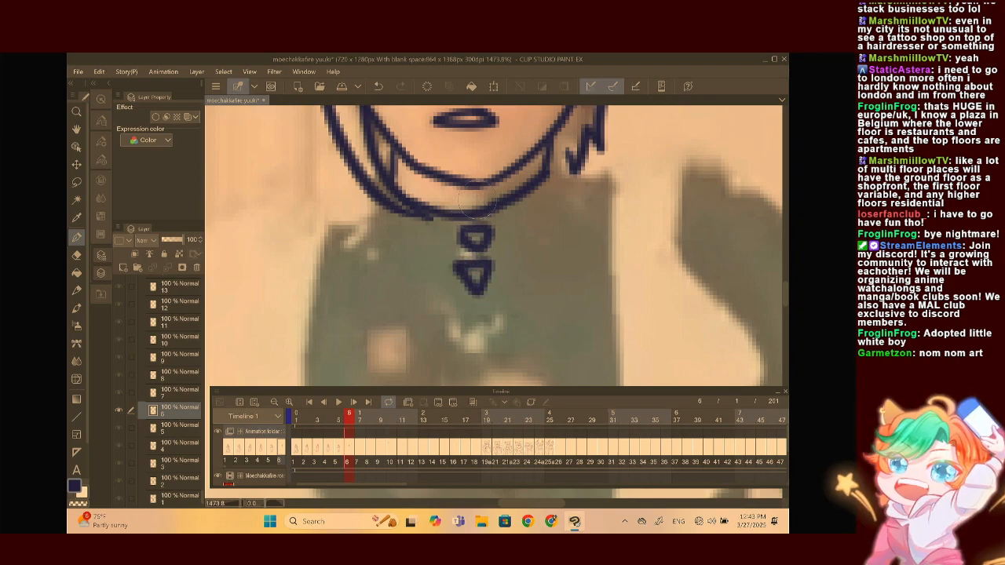
scroll(493, 247, down, 3)
mouse_move(477, 211)
mouse_down()
mouse_move(475, 231)
mouse_move(510, 262)
mouse_up()
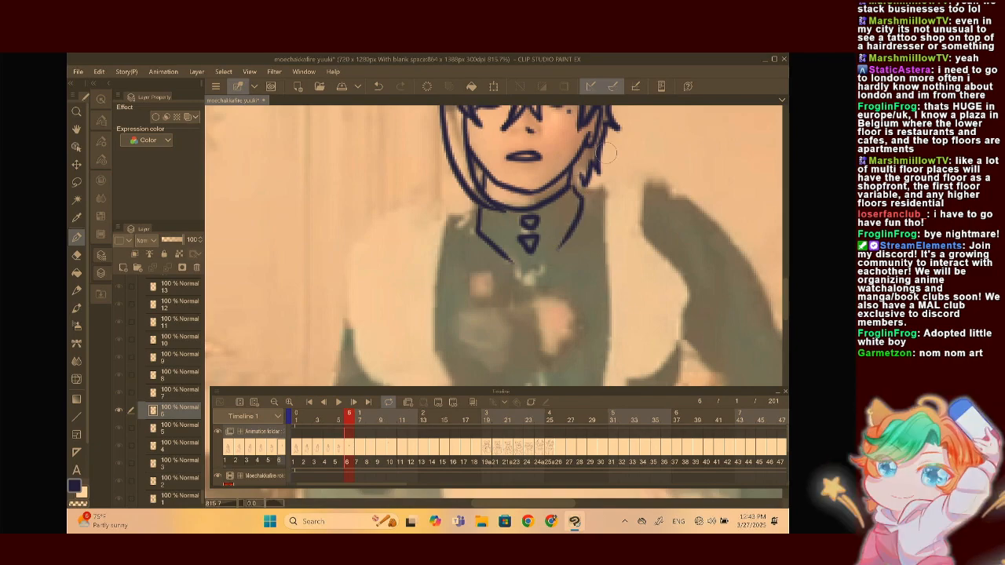
Flip between frames 5, 6 and 7 to compare the traced head with the neighbouring frames' poses
scroll(608, 153, down, 2)
scroll(492, 247, up, 2)
scroll(493, 247, down, 2)
scroll(496, 244, down, 4)
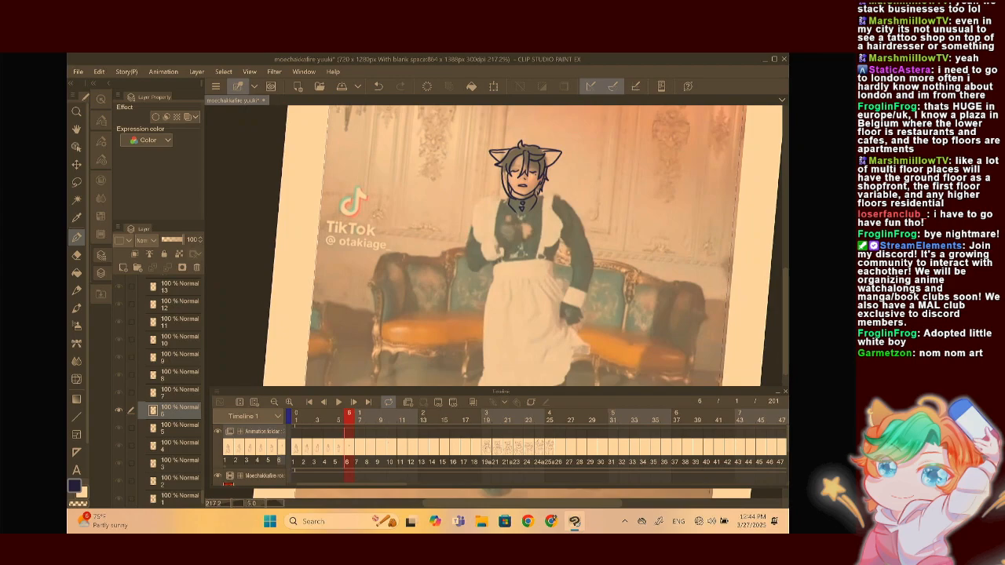
scroll(496, 245, up, 1)
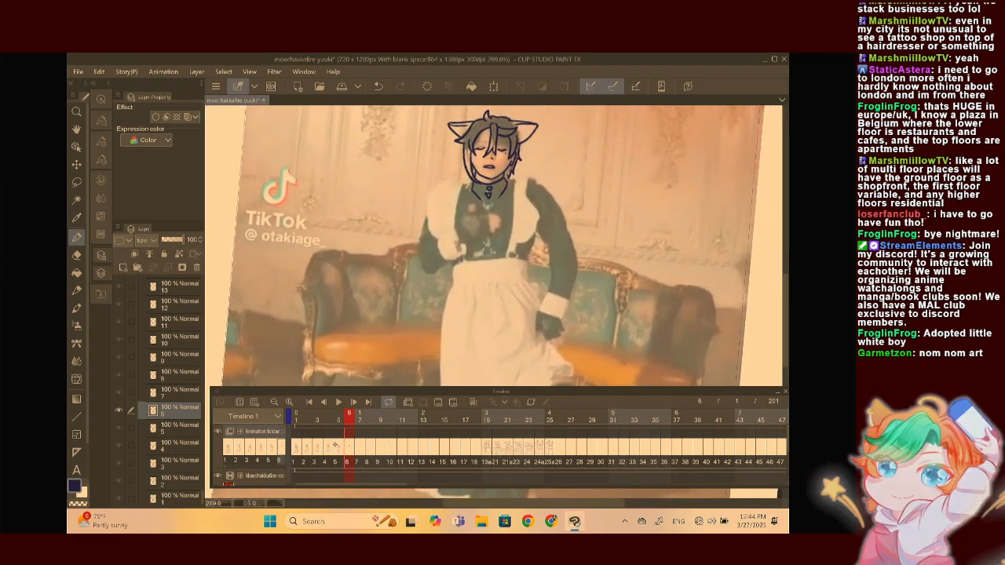
click(339, 448)
click(347, 448)
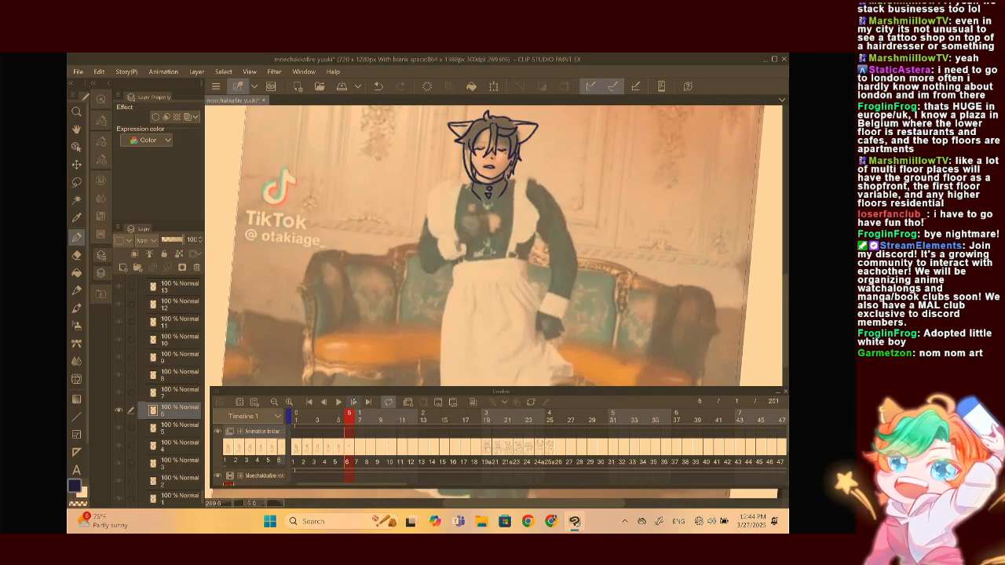
click(352, 402)
click(352, 402)
click(322, 402)
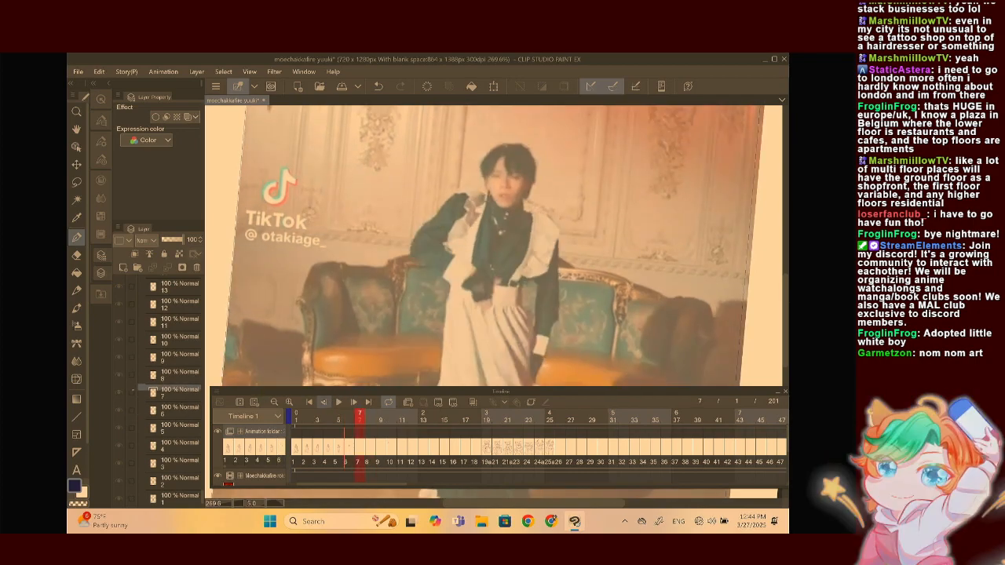
click(323, 402)
click(322, 401)
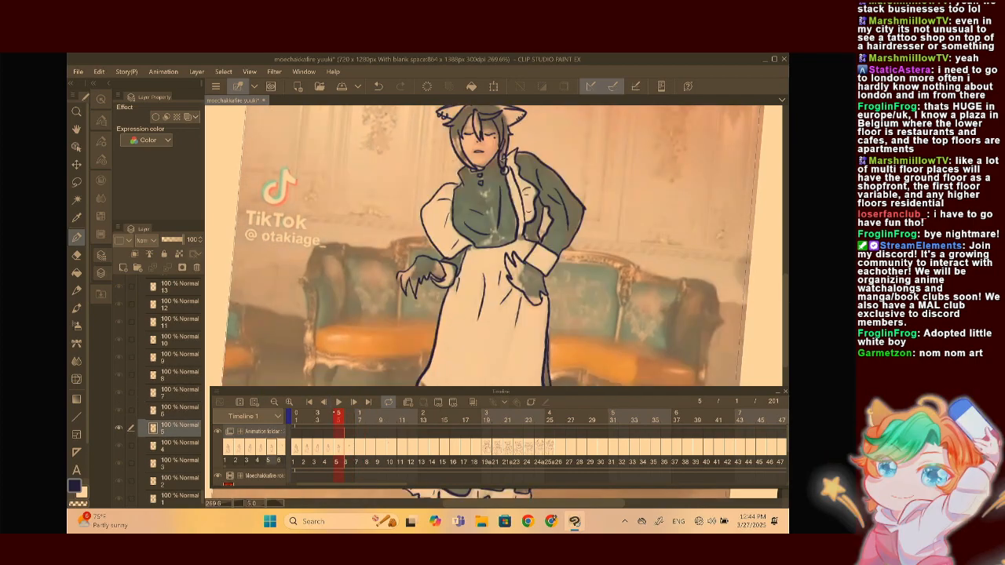
click(338, 402)
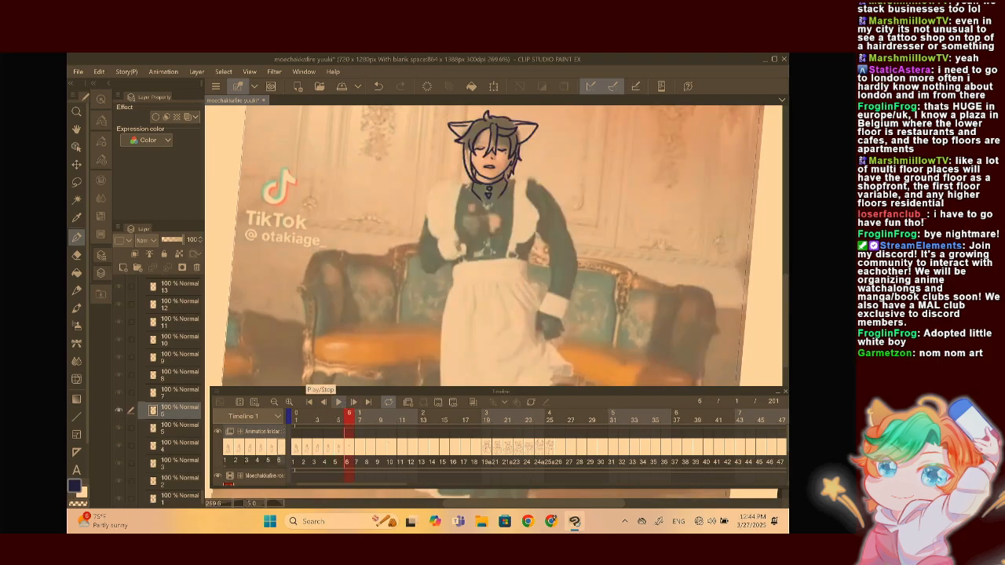
Draw a small braided lock ending in a rounded loop beside the right edge of the collar on frame 6
scroll(524, 158, up, 5)
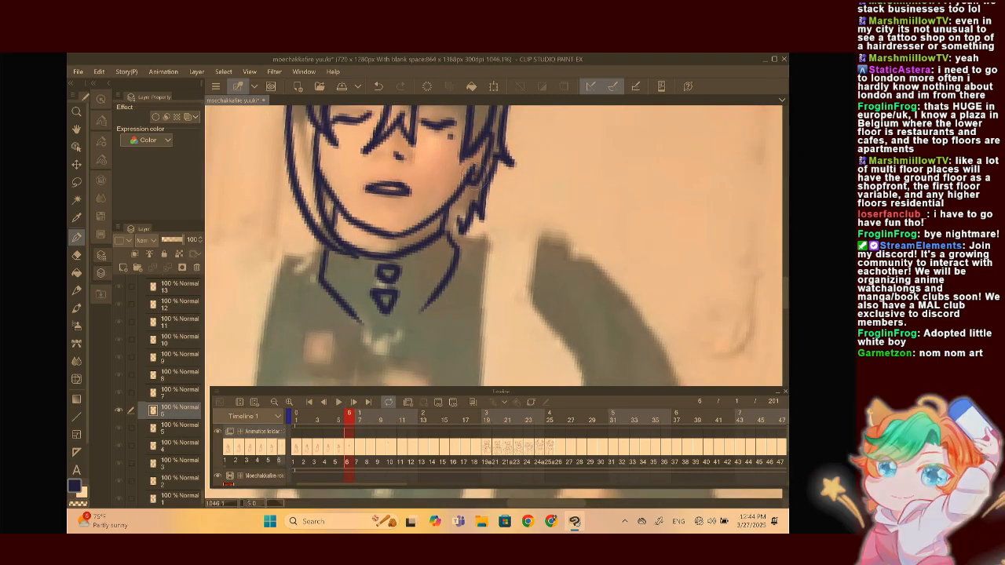
mouse_move(463, 256)
mouse_down()
mouse_move(461, 271)
mouse_move(480, 250)
mouse_move(451, 284)
mouse_up()
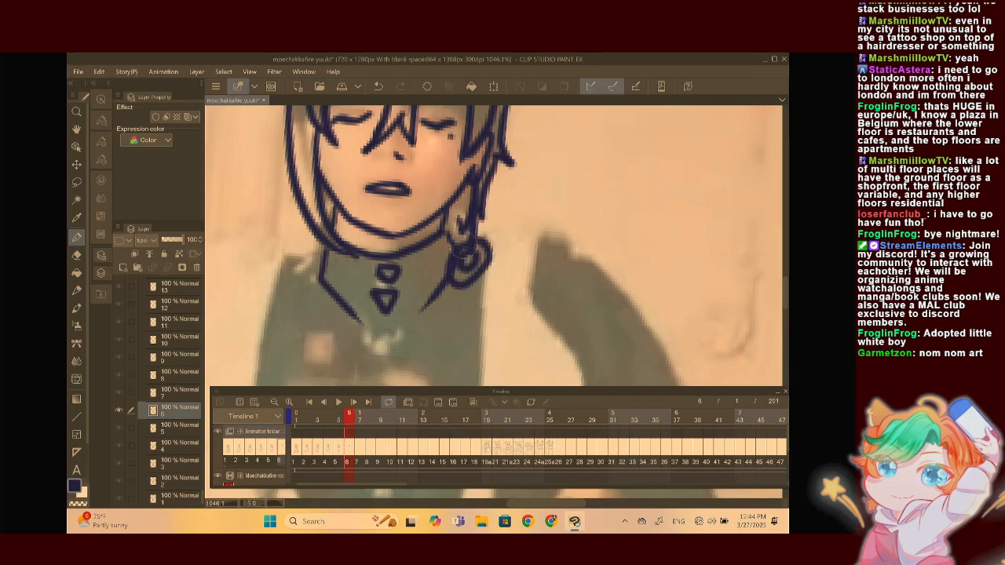
scroll(579, 203, down, 5)
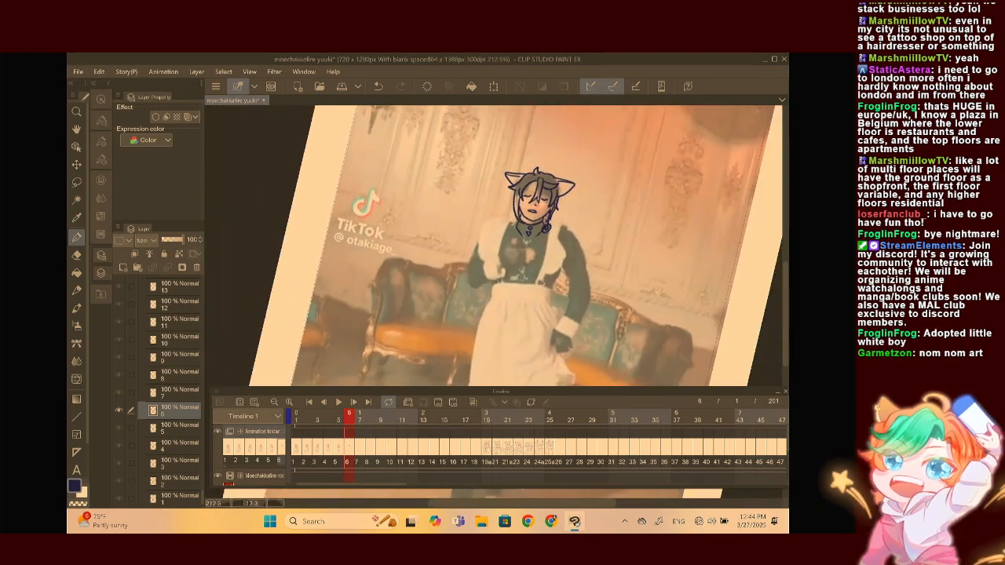
Draw a short diagonal line on the left side of the chest, running between the blurred hand and the apron ruffle
scroll(532, 337, up, 1)
scroll(497, 246, up, 4)
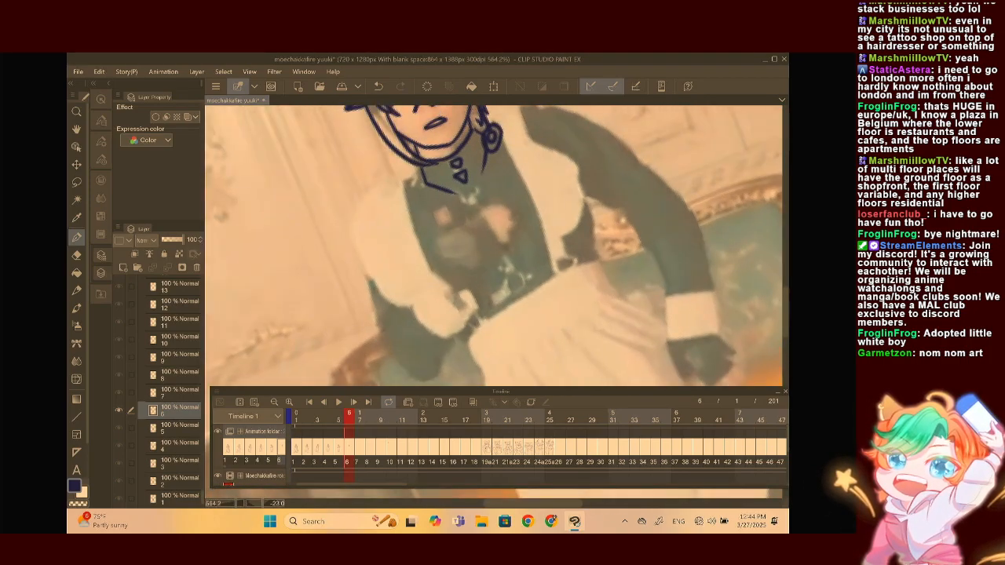
scroll(494, 245, up, 1)
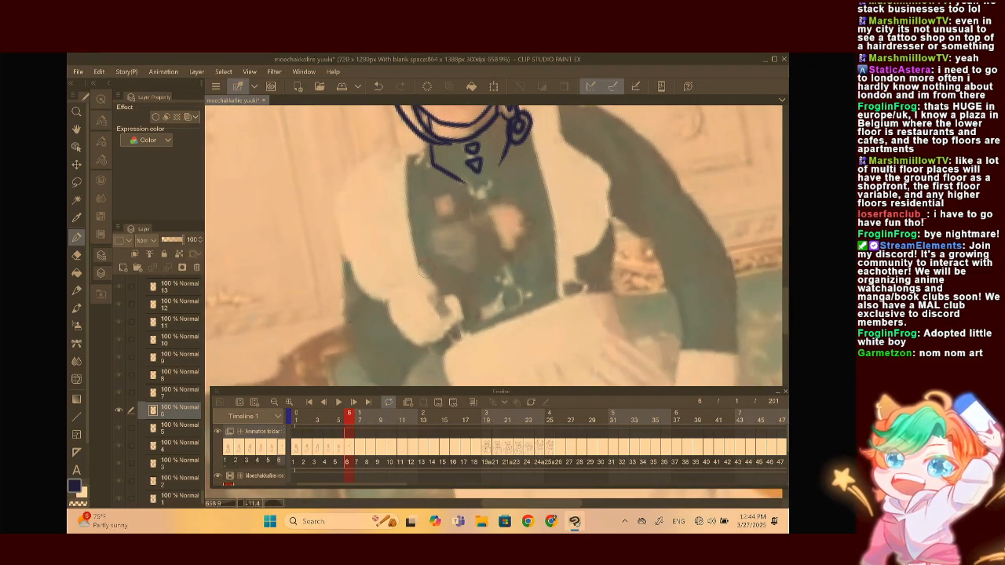
drag(440, 236, 444, 224)
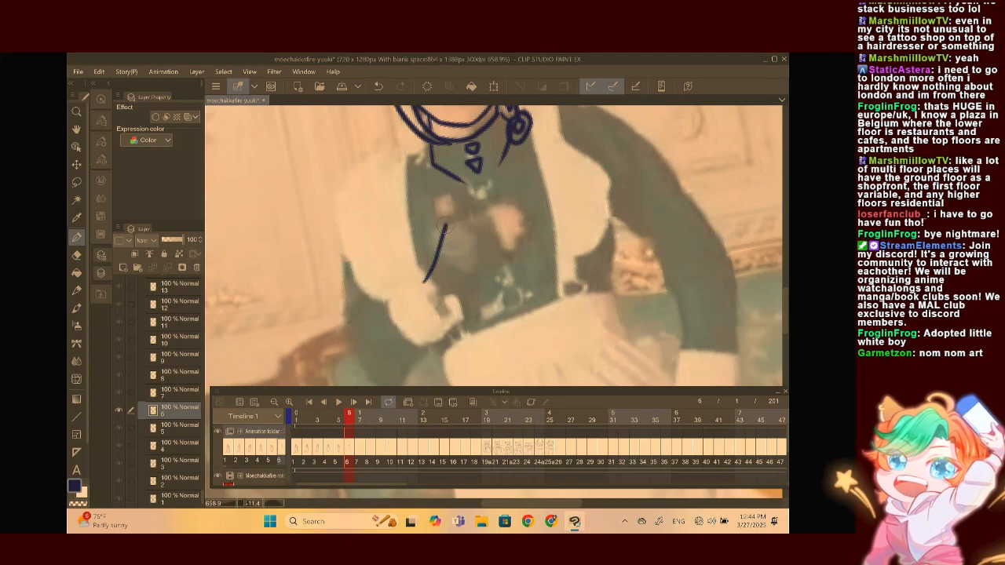
Flip between frames 5 and 6 to check the torso pose, and examine the chest area of frame 6 closely
scroll(442, 213, down, 5)
click(343, 446)
click(349, 445)
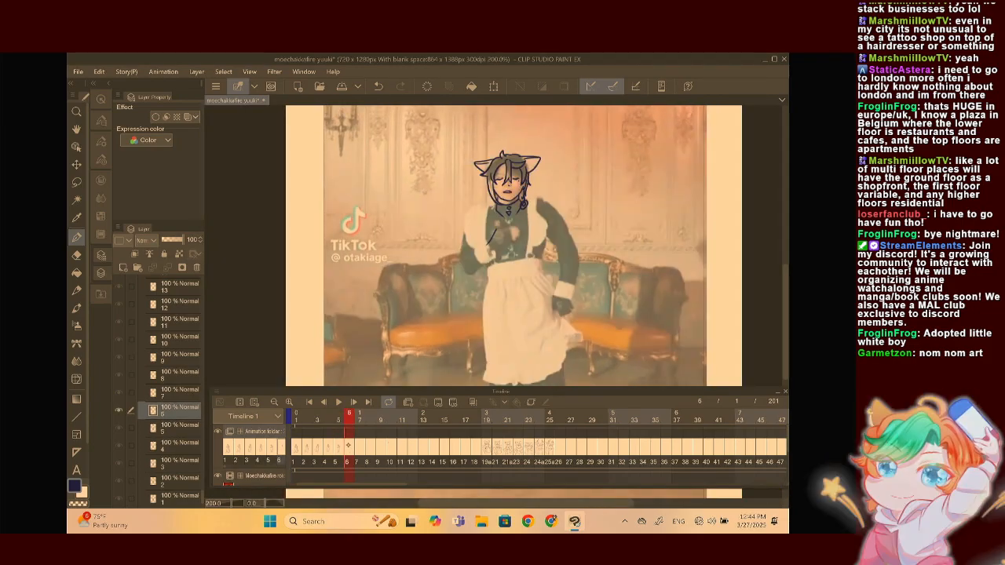
scroll(525, 235, up, 4)
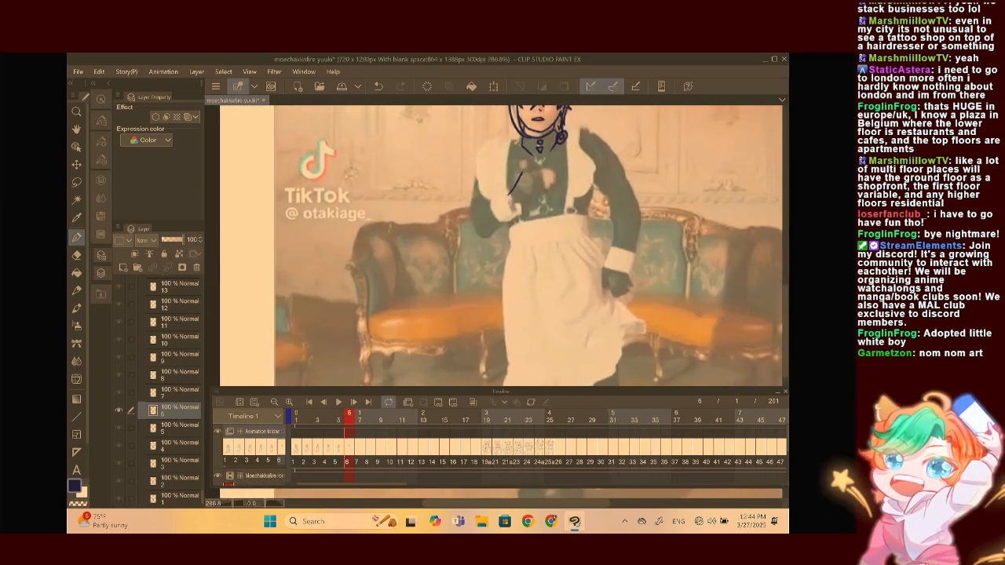
scroll(441, 237, up, 2)
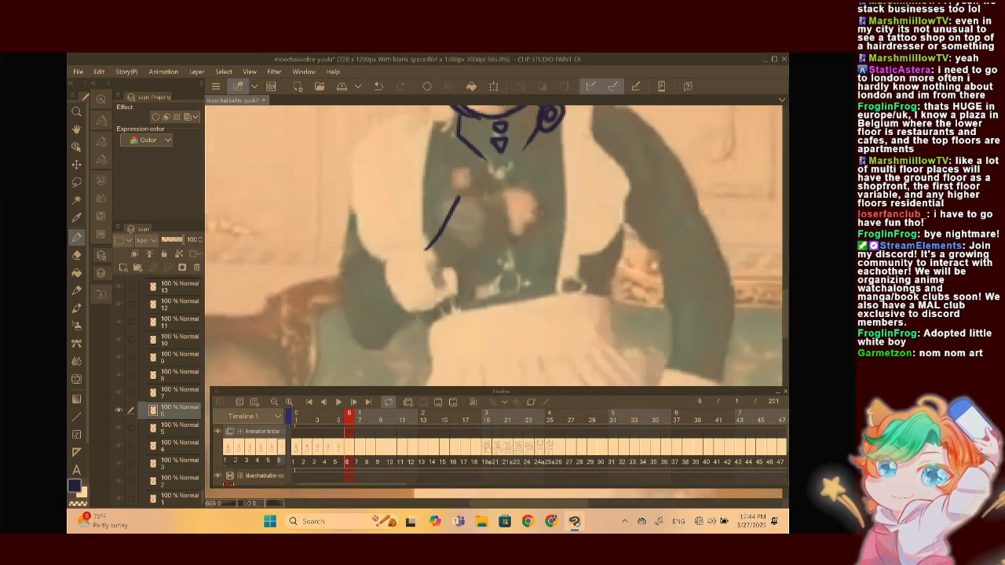
Trace the blurred hand over the chest, with a raised thumb, rounded outer edge and jagged strokes at the wrist
mouse_move(425, 245)
mouse_down()
mouse_move(425, 284)
mouse_move(453, 255)
mouse_move(447, 276)
mouse_move(538, 208)
mouse_move(529, 196)
mouse_move(471, 194)
mouse_move(461, 171)
mouse_move(454, 198)
mouse_up()
scroll(452, 209, up, 4)
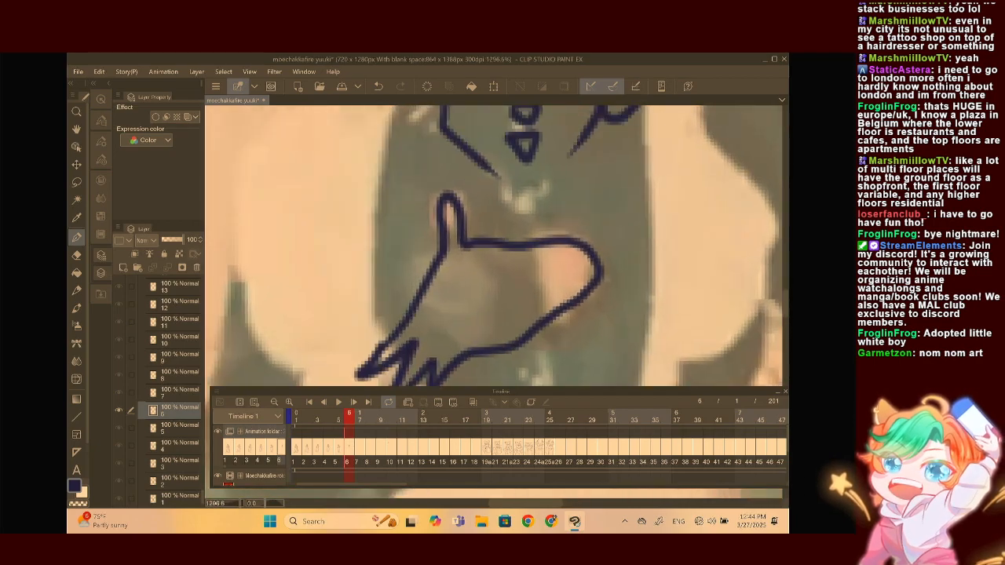
drag(422, 206, 442, 246)
scroll(471, 235, down, 3)
scroll(495, 245, down, 1)
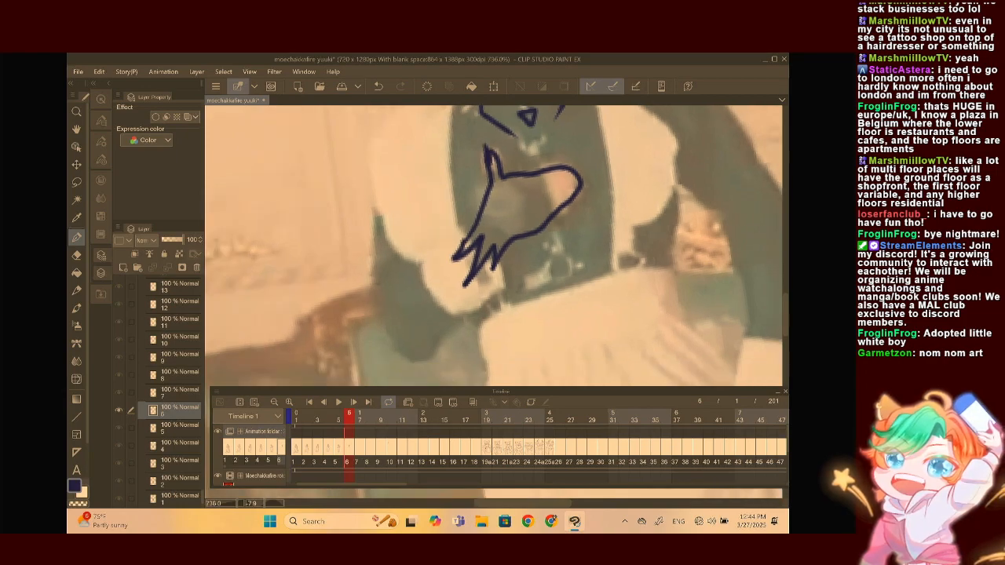
Draw the rounded white cuff around the wrist of the hand held at the chest
mouse_move(476, 261)
mouse_down()
mouse_move(507, 240)
mouse_move(511, 266)
mouse_move(478, 287)
mouse_move(447, 289)
mouse_up()
mouse_move(463, 209)
mouse_down()
mouse_move(420, 238)
mouse_move(455, 290)
mouse_up()
scroll(457, 241, down, 3)
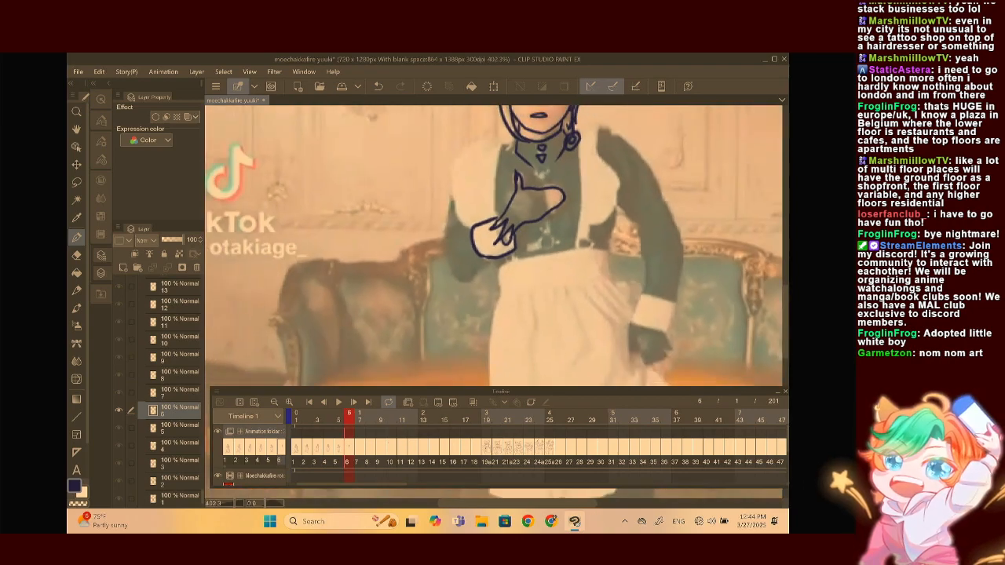
scroll(487, 243, up, 2)
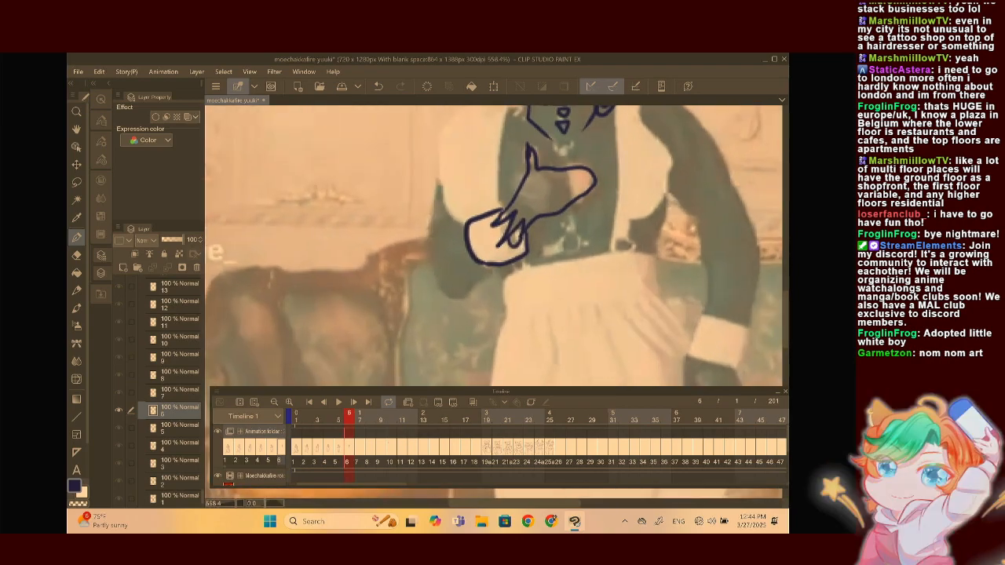
Trace the bent arm's sleeve from the cuff around the elbow and up to the left apron ruffle, with a crease at the inner elbow
scroll(484, 229, up, 3)
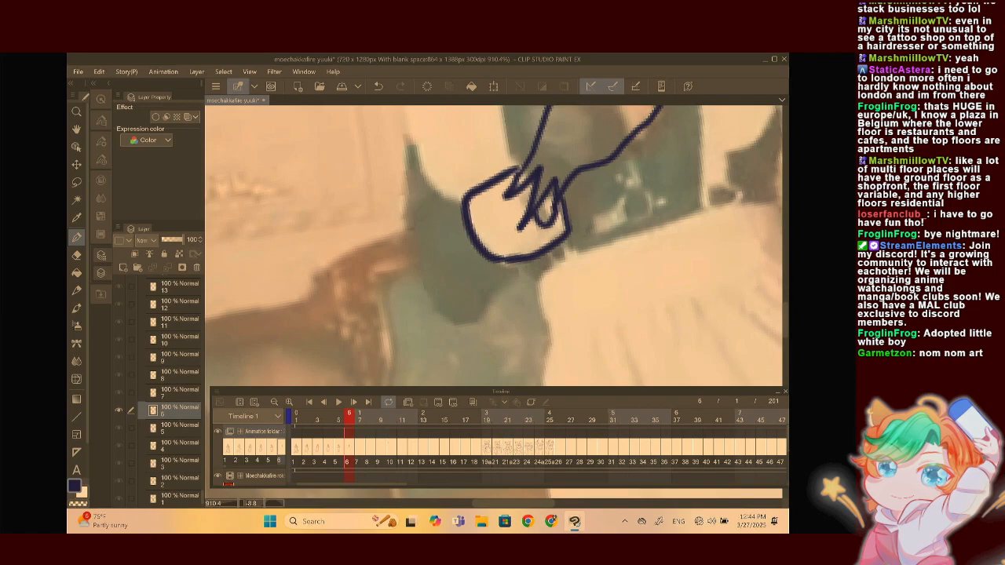
mouse_move(461, 201)
mouse_down()
mouse_move(435, 209)
mouse_move(422, 240)
mouse_up()
mouse_move(524, 261)
mouse_down()
mouse_move(454, 333)
mouse_move(427, 302)
mouse_up()
drag(495, 220, 471, 298)
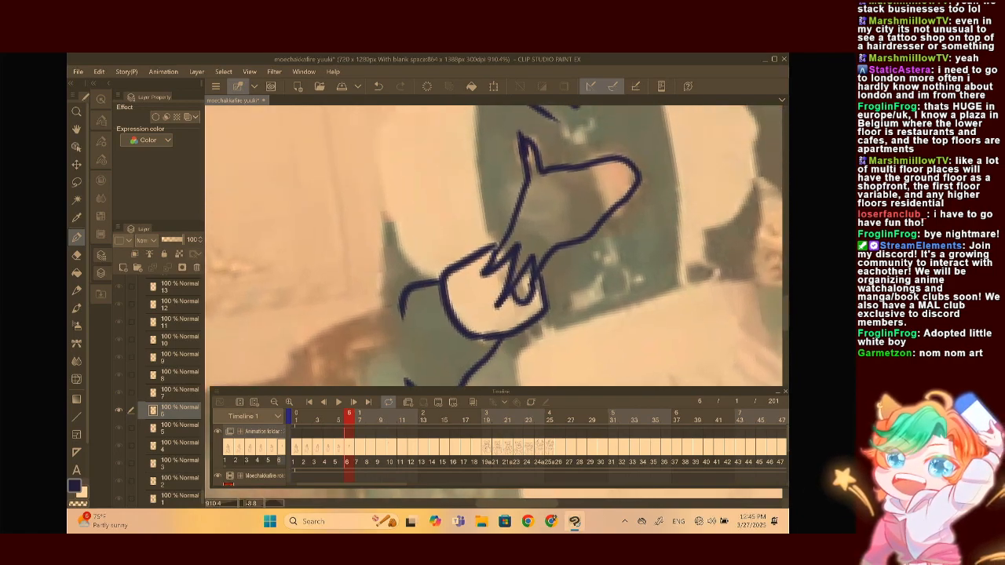
mouse_move(399, 355)
mouse_down()
mouse_move(366, 272)
mouse_move(376, 195)
mouse_move(369, 171)
mouse_up()
scroll(496, 245, down, 4)
scroll(496, 245, up, 3)
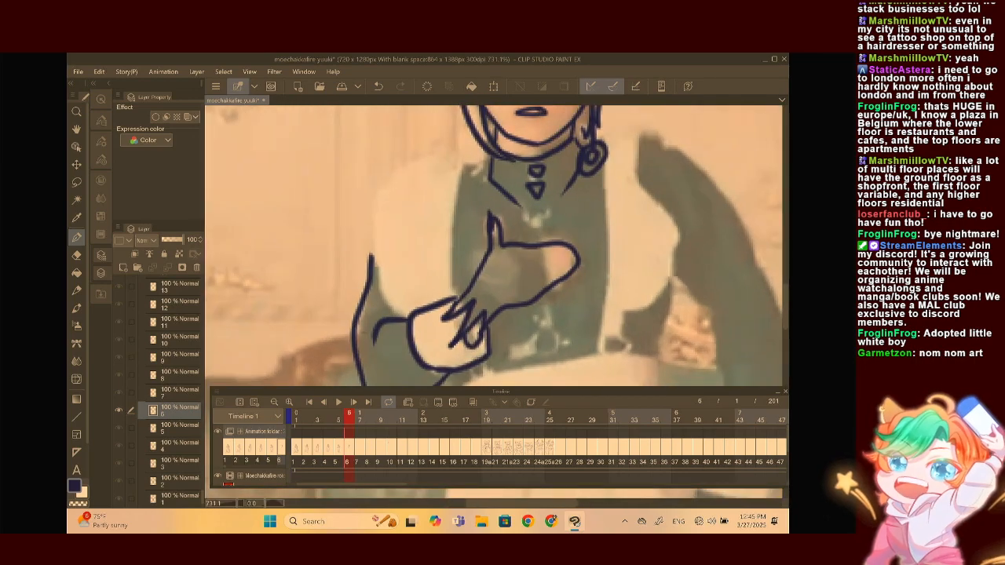
Trace the left apron ruffle from shoulder to cuff, adding an inner seam line and three short fold marks
drag(461, 161, 450, 304)
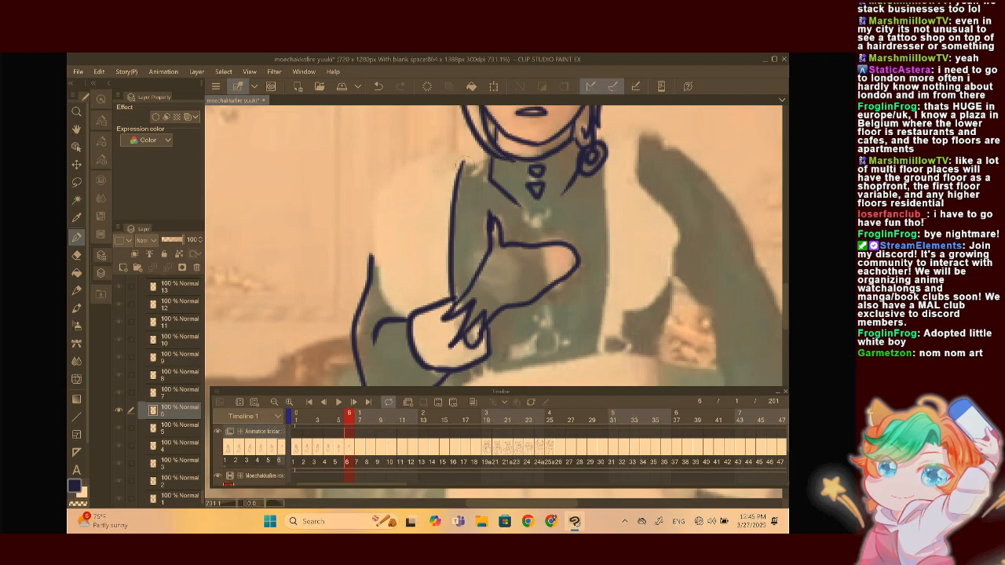
mouse_move(462, 160)
mouse_down()
mouse_move(409, 158)
mouse_move(378, 200)
mouse_move(382, 279)
mouse_move(416, 308)
mouse_up()
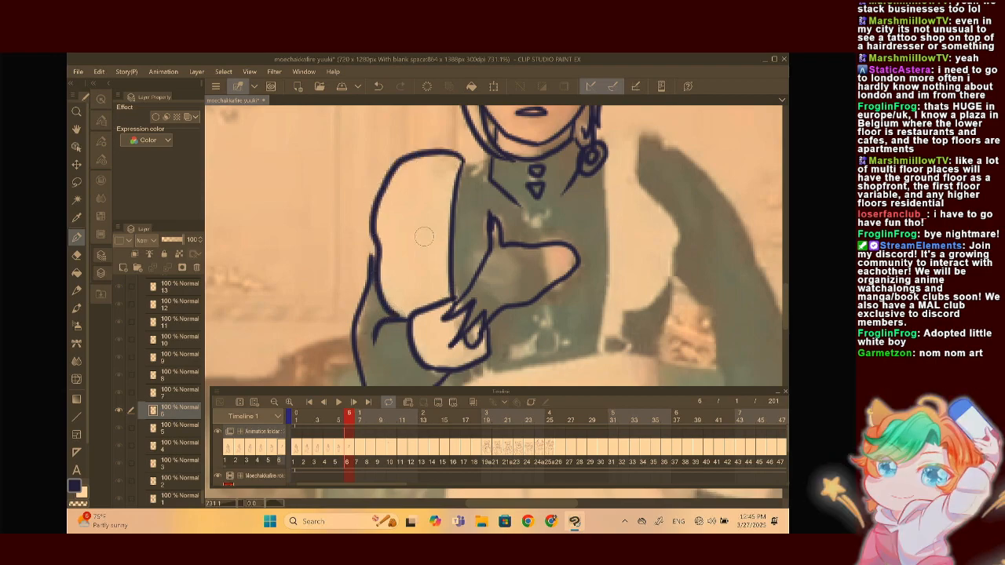
mouse_move(448, 161)
mouse_down()
mouse_move(430, 239)
mouse_move(434, 285)
mouse_up()
drag(434, 185, 421, 178)
drag(416, 227, 401, 244)
drag(418, 281, 408, 295)
Draw a short shoulder line connecting the collar to the top of the left apron ruffle
scroll(494, 245, up, 2)
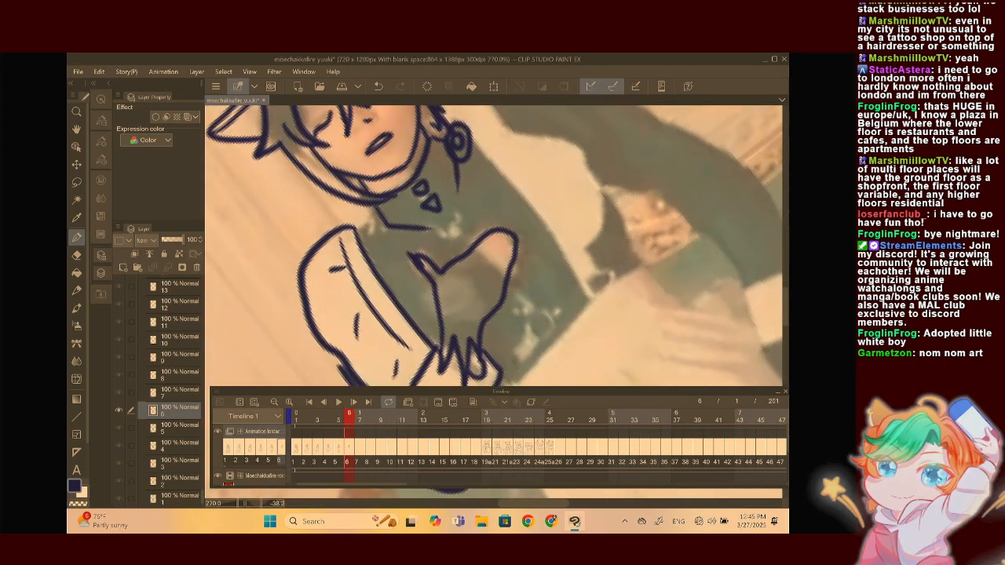
scroll(414, 163, up, 1)
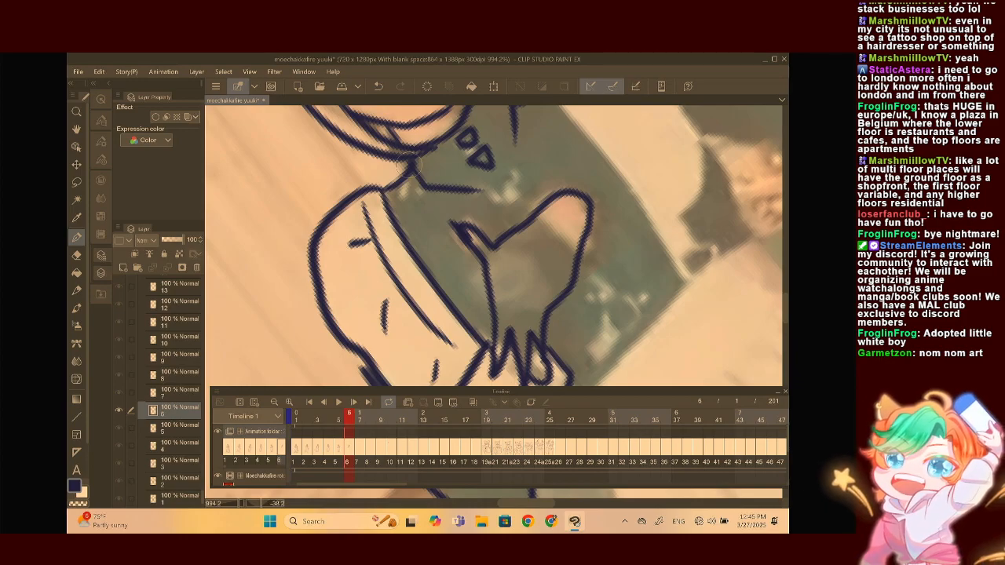
scroll(409, 165, down, 5)
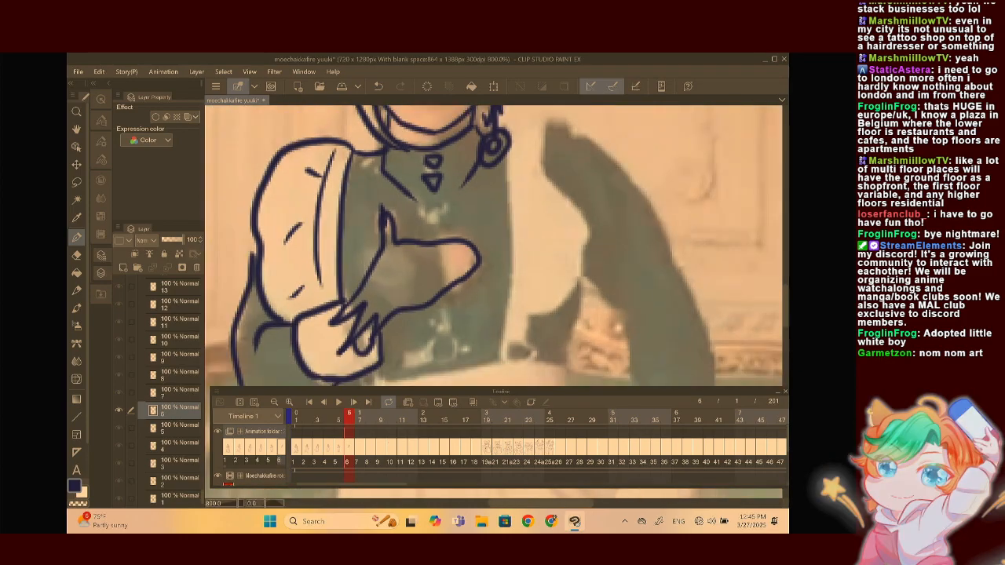
Outline the right apron strap and its wavy ruffle from shoulder to waist, with a parallel inner seam line
drag(504, 165, 509, 300)
mouse_move(500, 150)
mouse_down()
mouse_move(547, 141)
mouse_move(536, 168)
mouse_move(564, 206)
mouse_move(555, 257)
mouse_move(517, 287)
mouse_up()
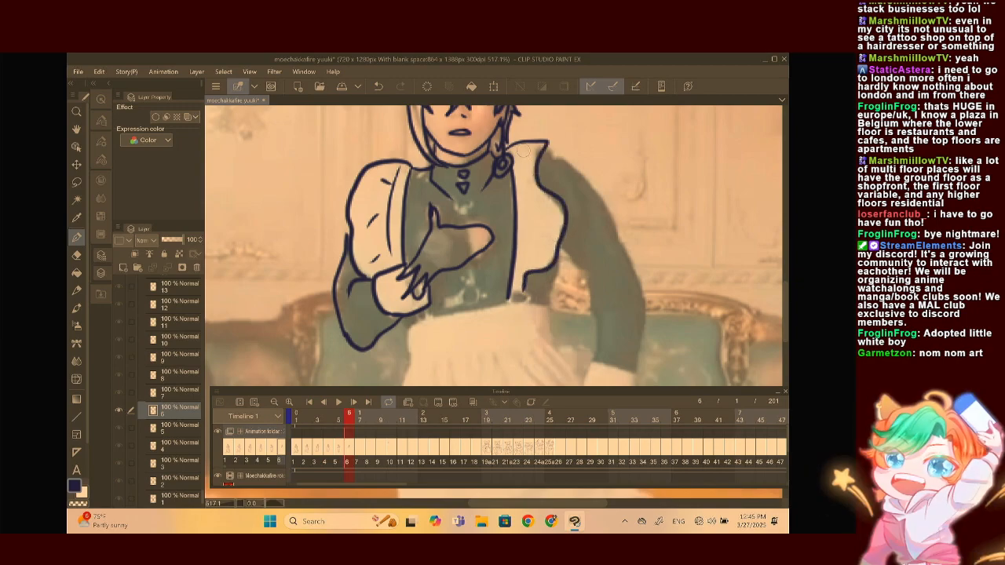
drag(516, 150, 525, 268)
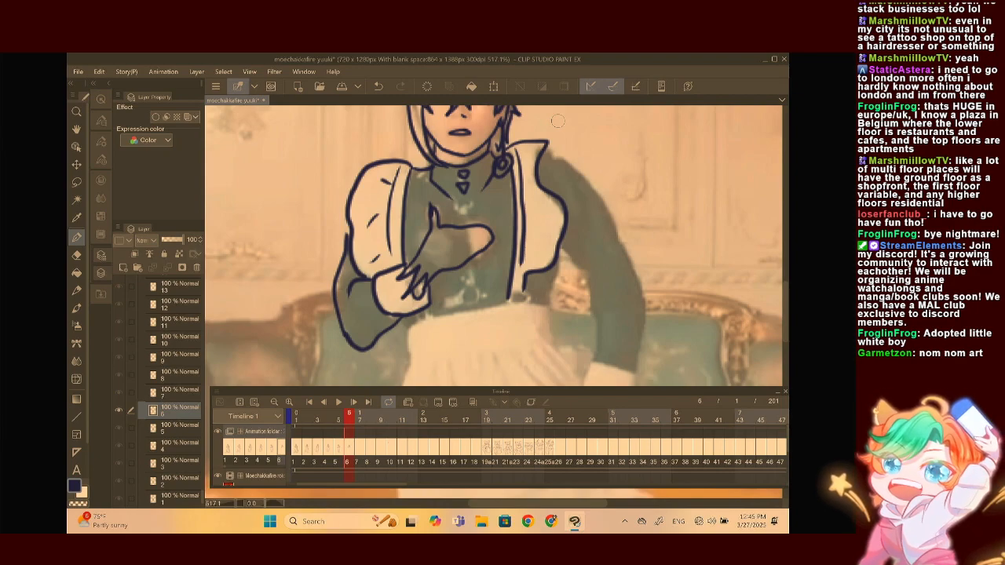
Add four short fold lines inside the right apron ruffle
scroll(557, 121, up, 3)
drag(512, 206, 549, 201)
drag(511, 236, 537, 231)
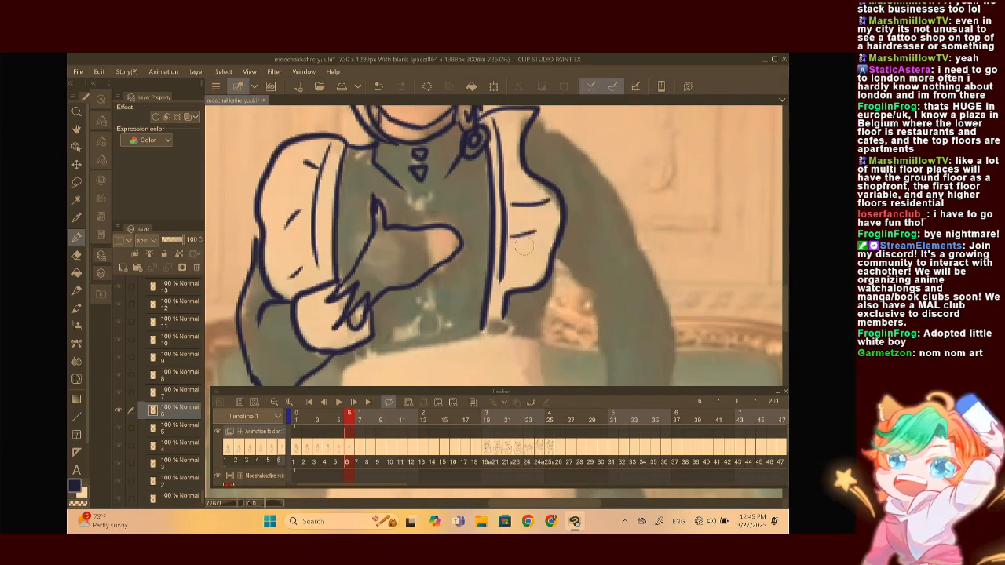
drag(504, 123, 518, 121)
drag(514, 262, 528, 272)
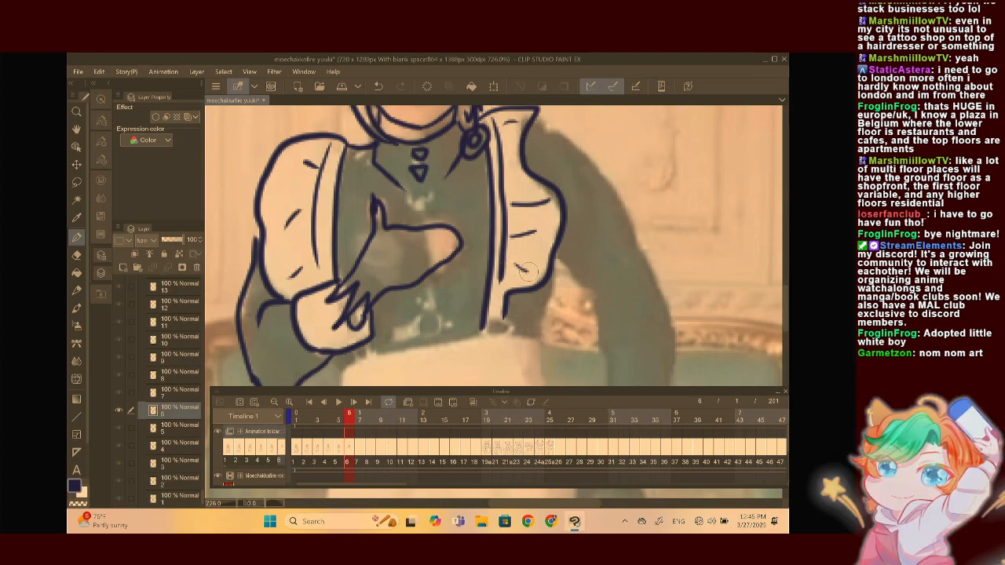
scroll(535, 266, down, 4)
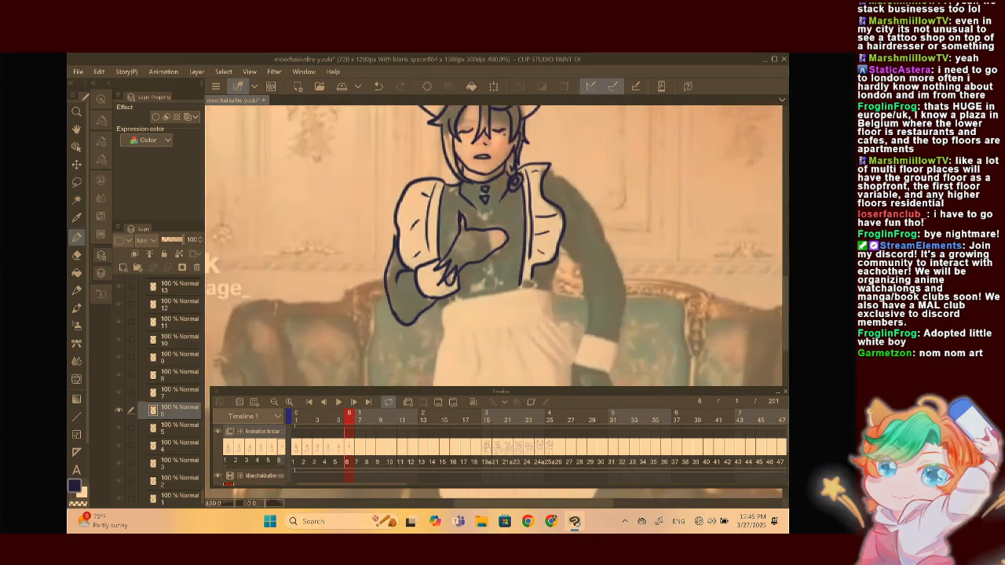
Trace the side of the torso from beneath the right apron ruffle down to the waist
scroll(494, 245, up, 3)
scroll(473, 233, down, 2)
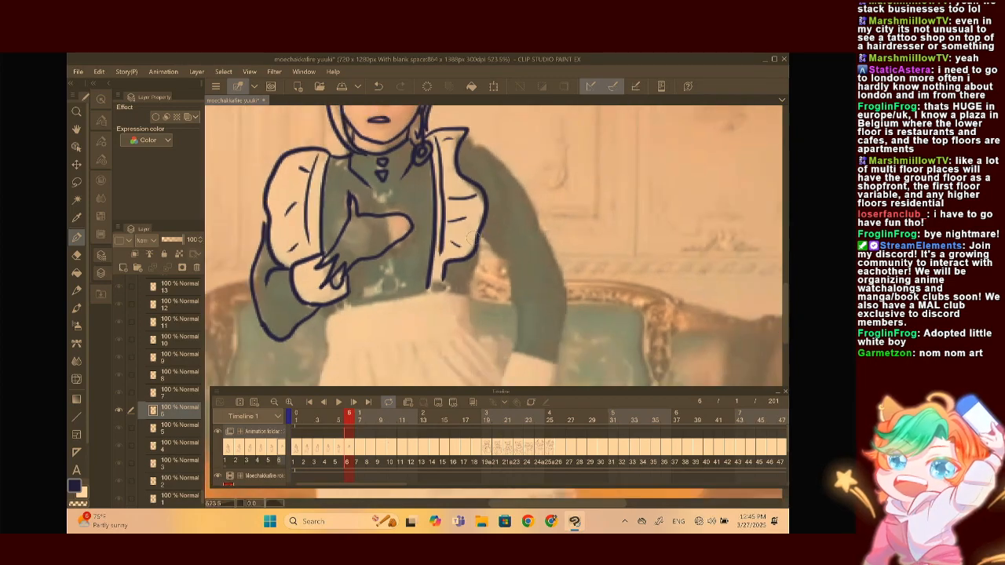
drag(474, 249, 463, 294)
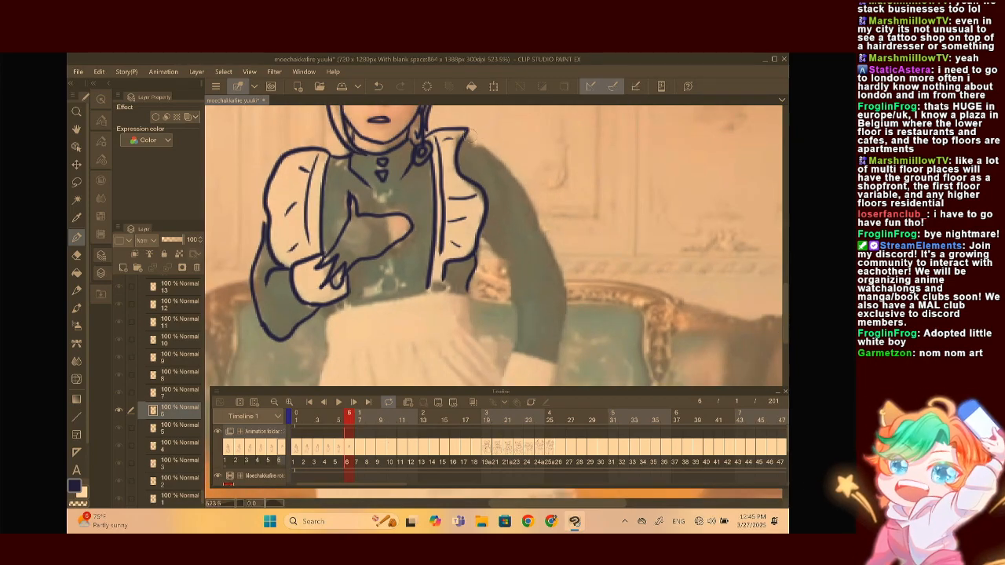
Trace the outer and inner edges of the lowered right-hand sleeve from the shoulder and ruffle down to the white cuff
scroll(480, 112, down, 1)
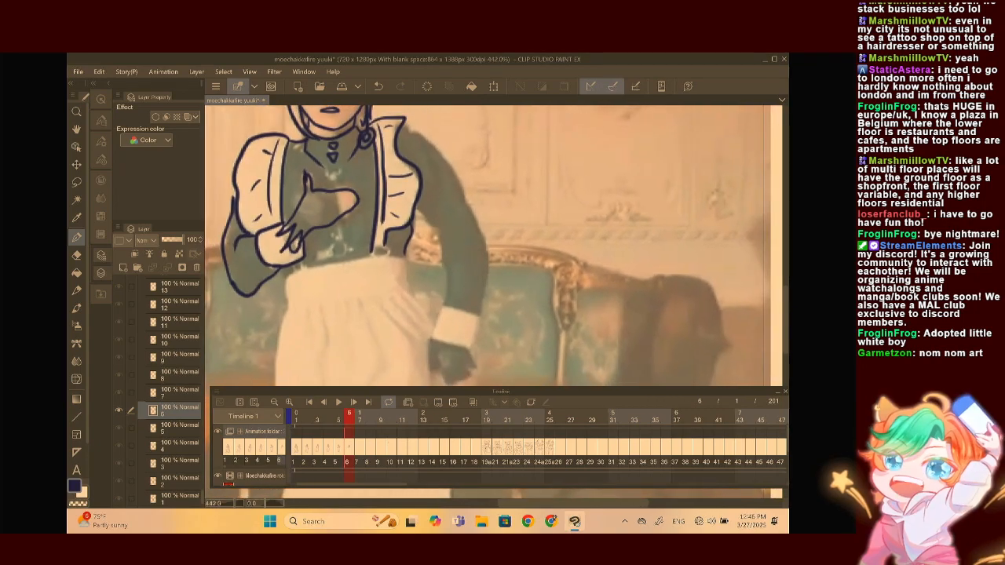
mouse_move(408, 126)
mouse_down()
mouse_move(457, 178)
mouse_move(486, 247)
mouse_move(480, 322)
mouse_up()
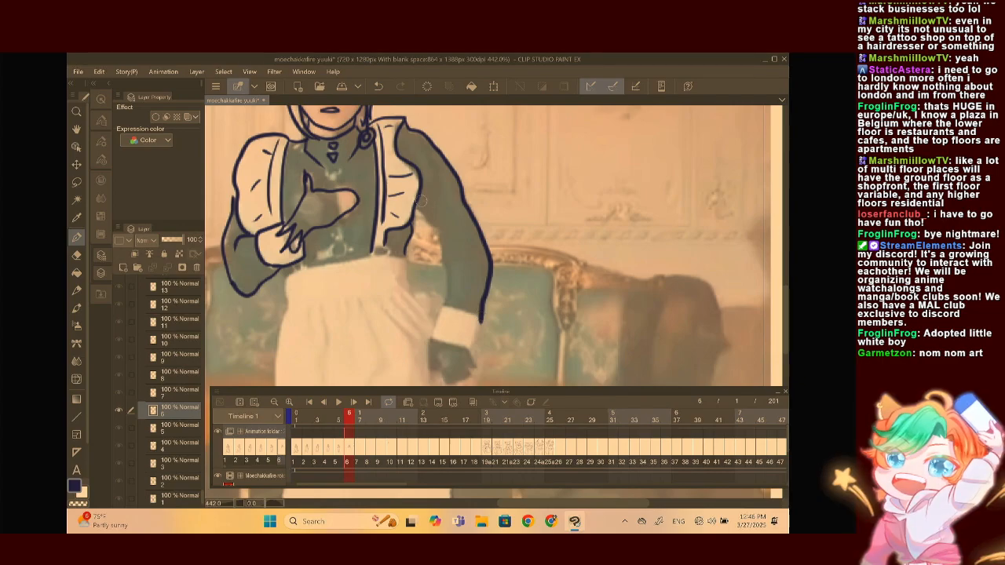
mouse_move(416, 207)
mouse_down()
mouse_move(439, 239)
mouse_move(448, 312)
mouse_up()
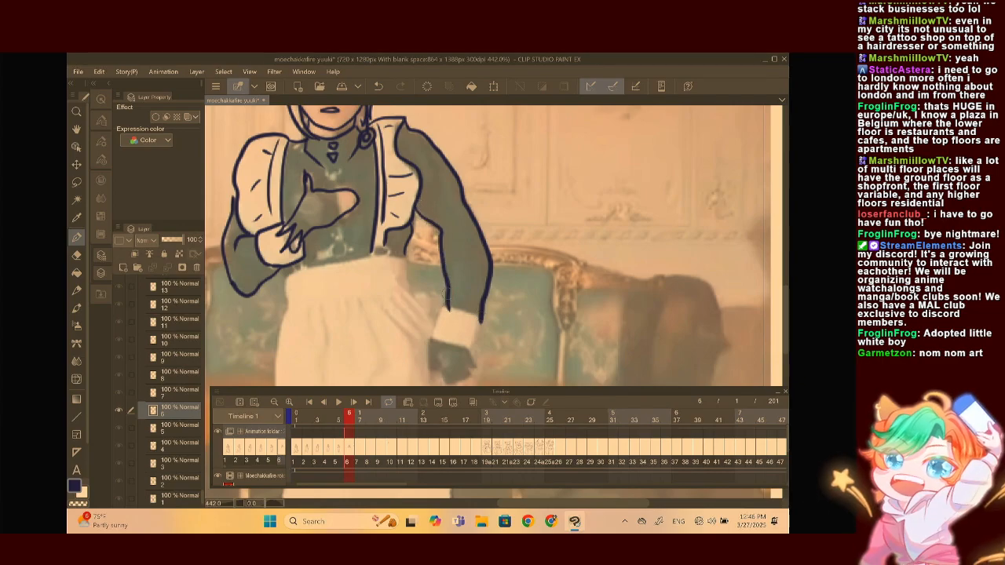
Outline the white cuff at the end of the lowered arm's sleeve
scroll(496, 245, down, 3)
scroll(496, 245, up, 5)
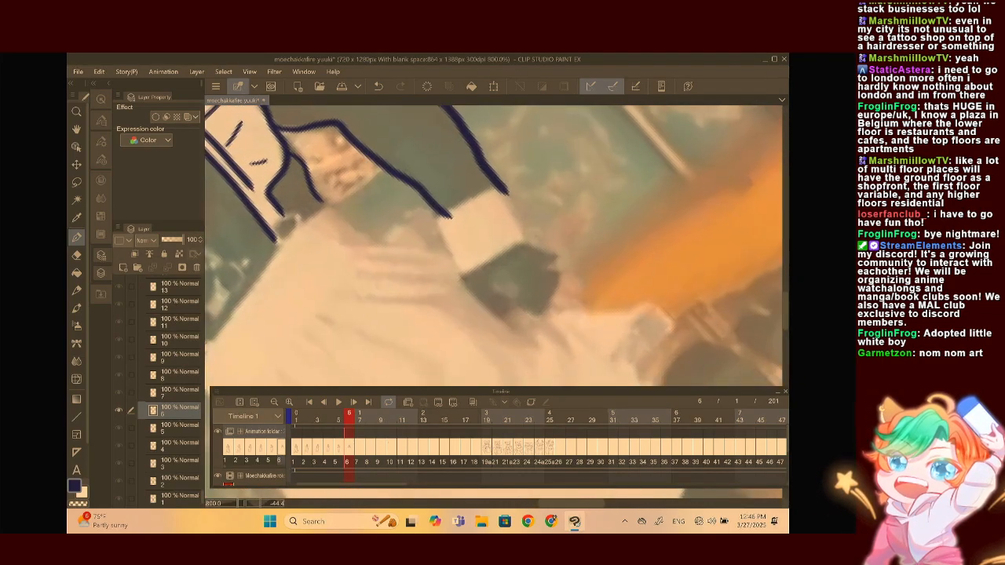
mouse_move(425, 227)
mouse_down()
mouse_move(456, 219)
mouse_move(522, 175)
mouse_move(436, 210)
mouse_move(459, 271)
mouse_move(536, 232)
mouse_move(498, 180)
mouse_up()
scroll(496, 245, down, 4)
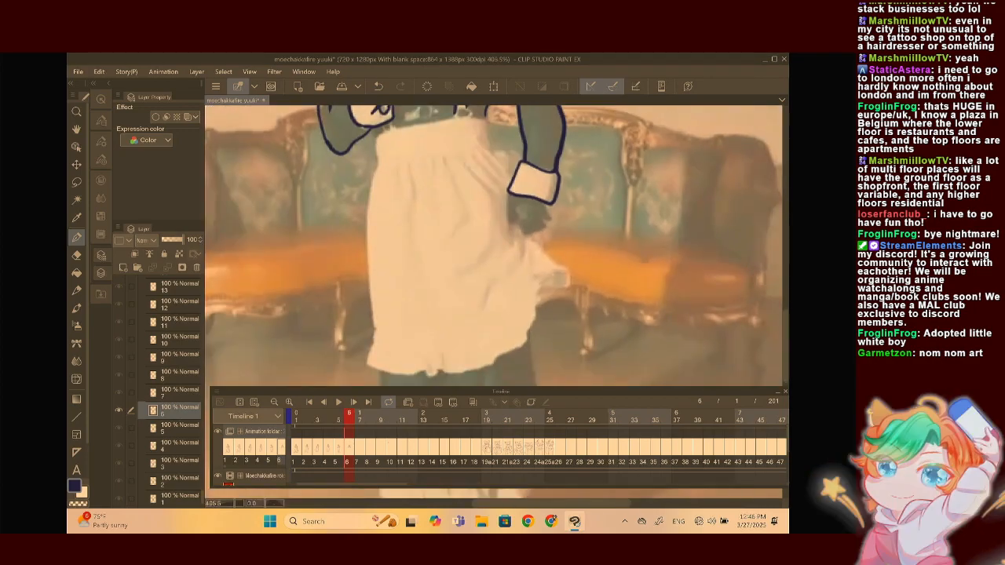
Check the pose against frame 5, and trace the lowered hand with its pointed thumb and fingers below the cuff on frame 6
scroll(496, 245, down, 4)
click(341, 447)
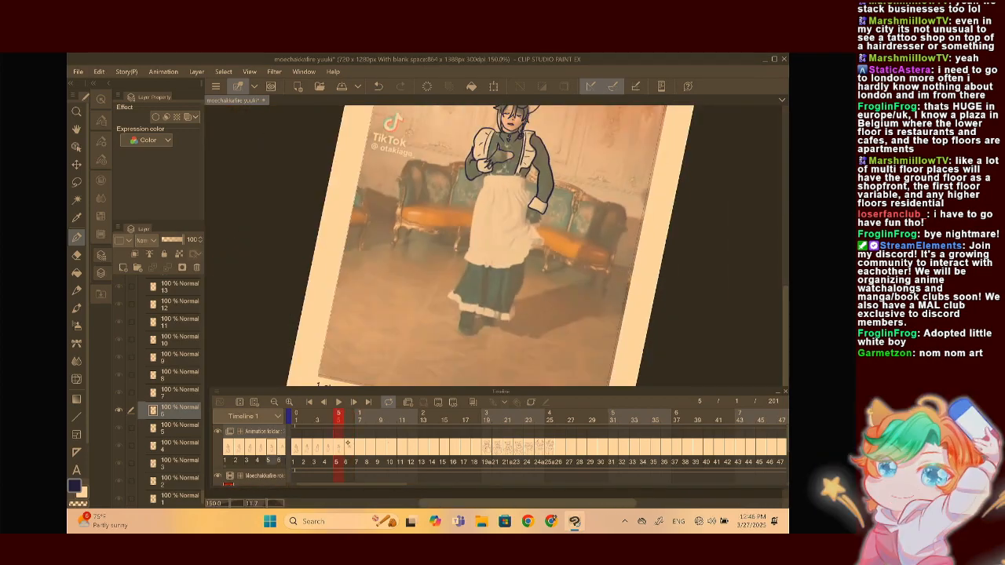
click(349, 447)
scroll(520, 314, up, 3)
scroll(502, 251, up, 4)
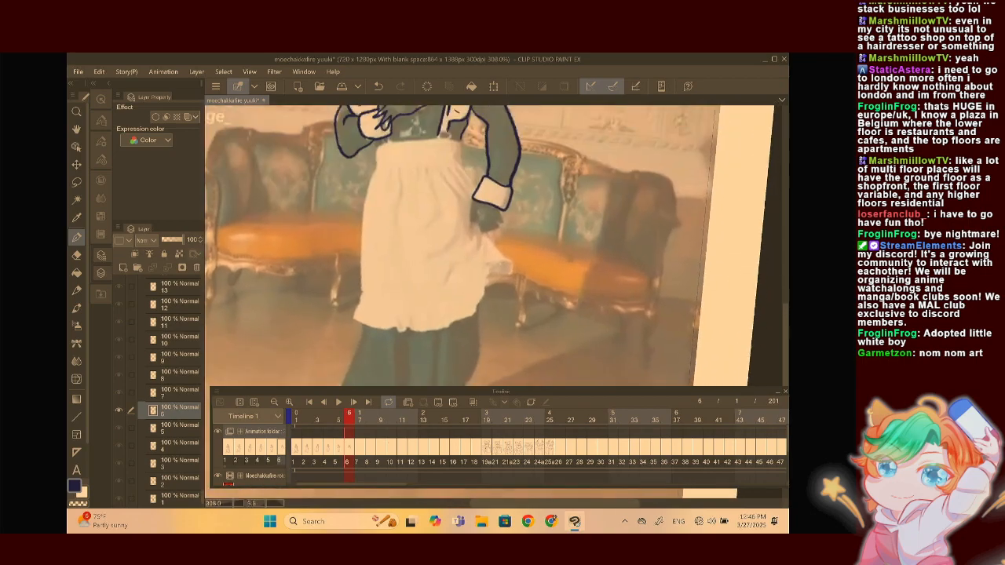
mouse_move(428, 273)
mouse_down()
mouse_move(420, 271)
mouse_move(412, 297)
mouse_move(452, 339)
mouse_move(480, 346)
mouse_up()
mouse_move(486, 293)
mouse_down()
mouse_move(487, 347)
mouse_move(465, 338)
mouse_move(486, 325)
mouse_up()
scroll(507, 199, down, 4)
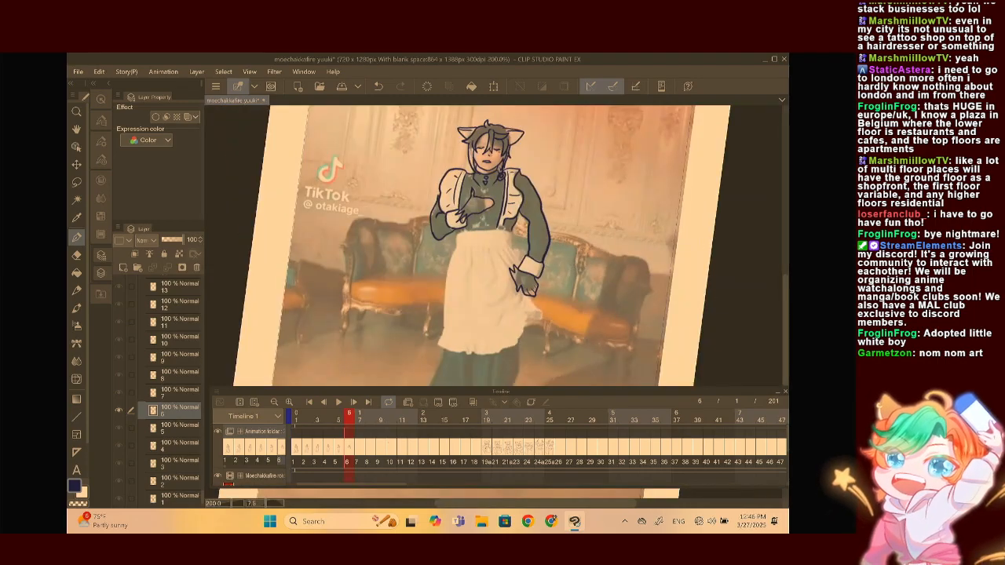
Draw the apron's upper waistline across the torso, from the right side of the waist to the bent arm's cuff
scroll(471, 267, up, 6)
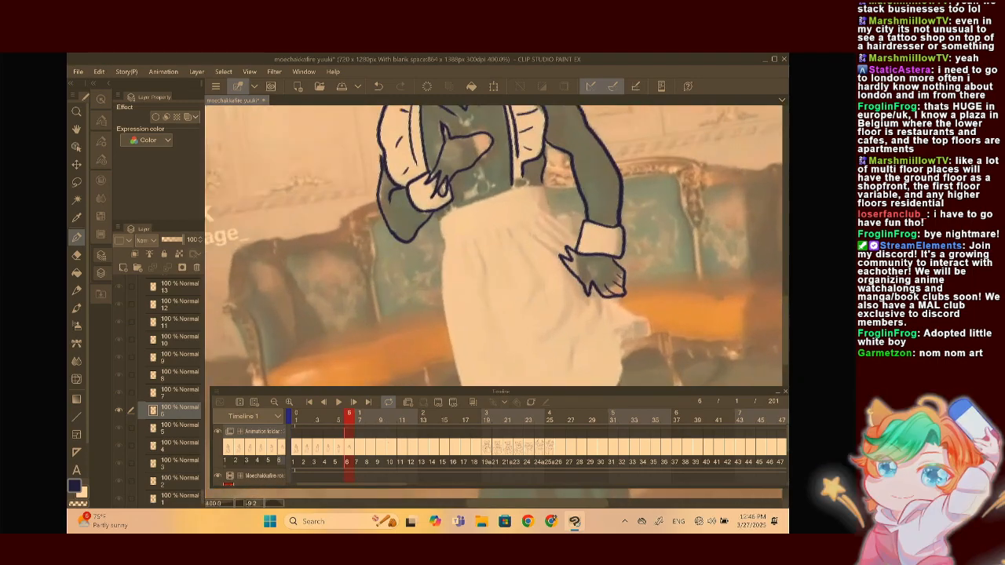
scroll(470, 213, up, 1)
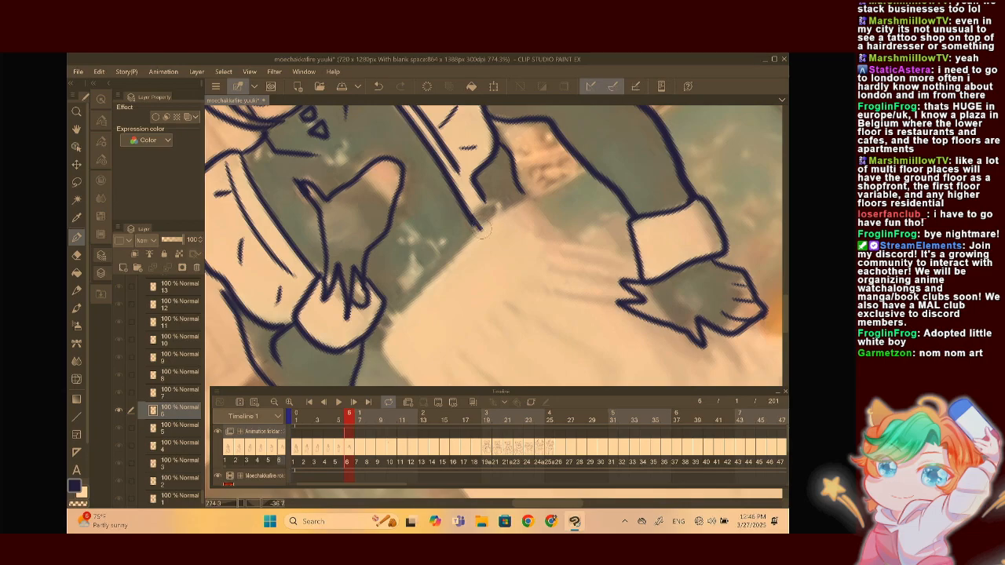
mouse_move(520, 195)
mouse_down()
mouse_move(422, 285)
mouse_move(384, 339)
mouse_up()
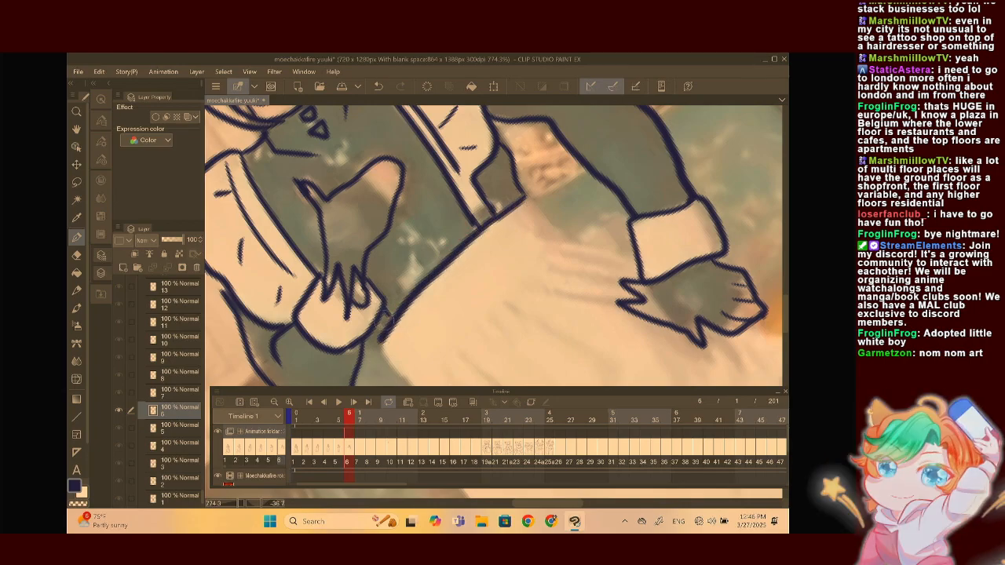
key(ctrl+z)
drag(383, 339, 380, 349)
scroll(526, 186, down, 3)
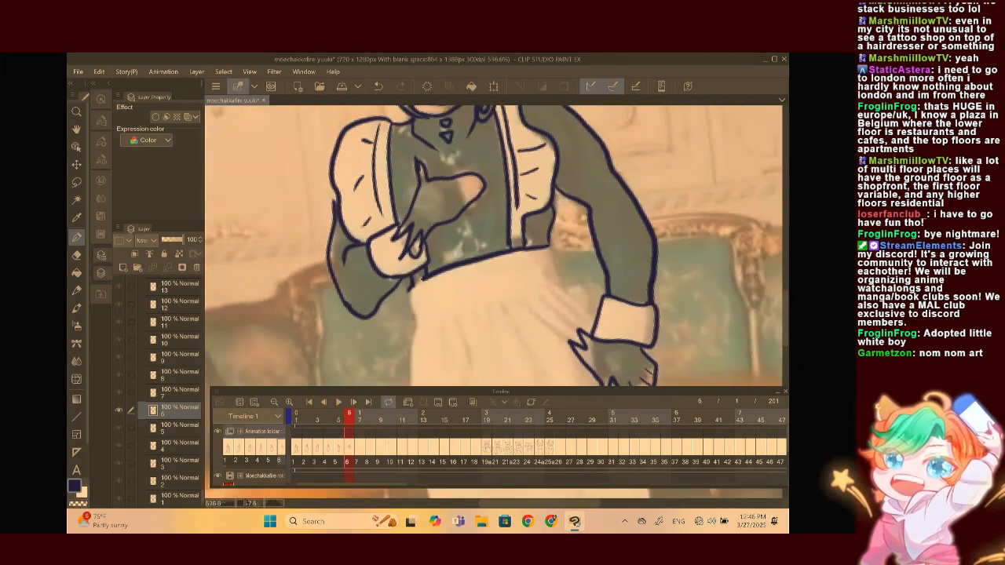
Draw both short sides of the apron waistband and close it with a curved lower edge
scroll(525, 189, up, 3)
drag(527, 177, 522, 259)
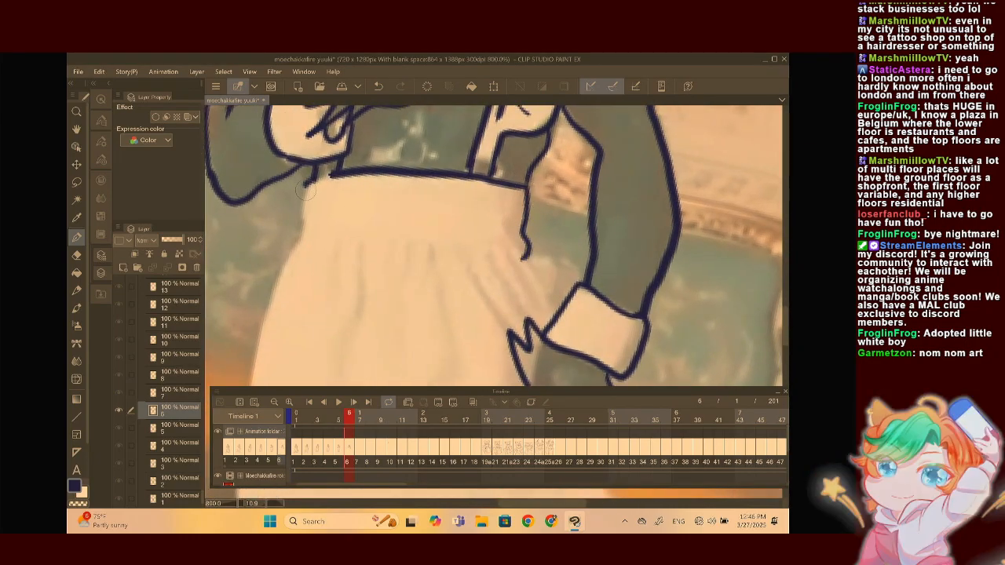
mouse_move(308, 183)
mouse_down()
mouse_move(310, 230)
mouse_move(296, 257)
mouse_up()
click(378, 86)
mouse_move(305, 182)
mouse_down()
mouse_move(295, 244)
mouse_move(314, 292)
mouse_move(396, 226)
mouse_move(518, 182)
mouse_up()
scroll(496, 245, down, 3)
scroll(496, 246, up, 3)
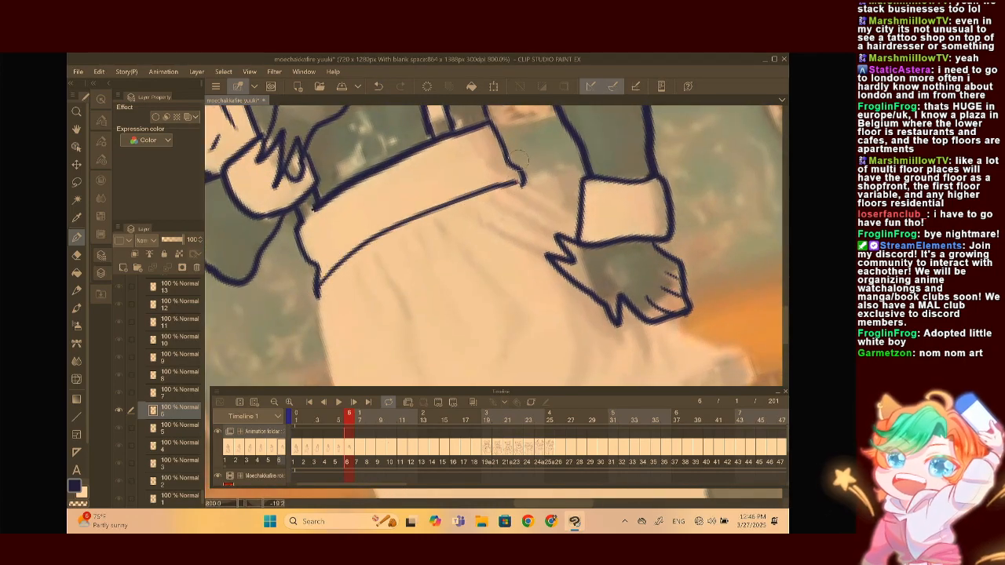
Trace the apron skirt's outline on frame 6, with its flared corner beside the lowered hand and its wavy hem
scroll(521, 159, down, 3)
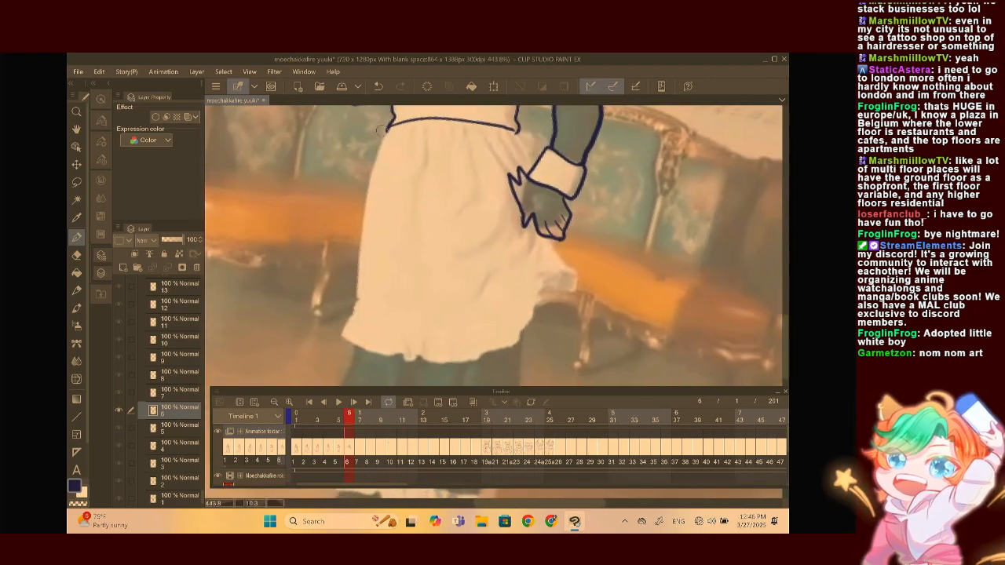
mouse_move(386, 127)
mouse_down()
mouse_move(354, 307)
mouse_move(359, 339)
mouse_up()
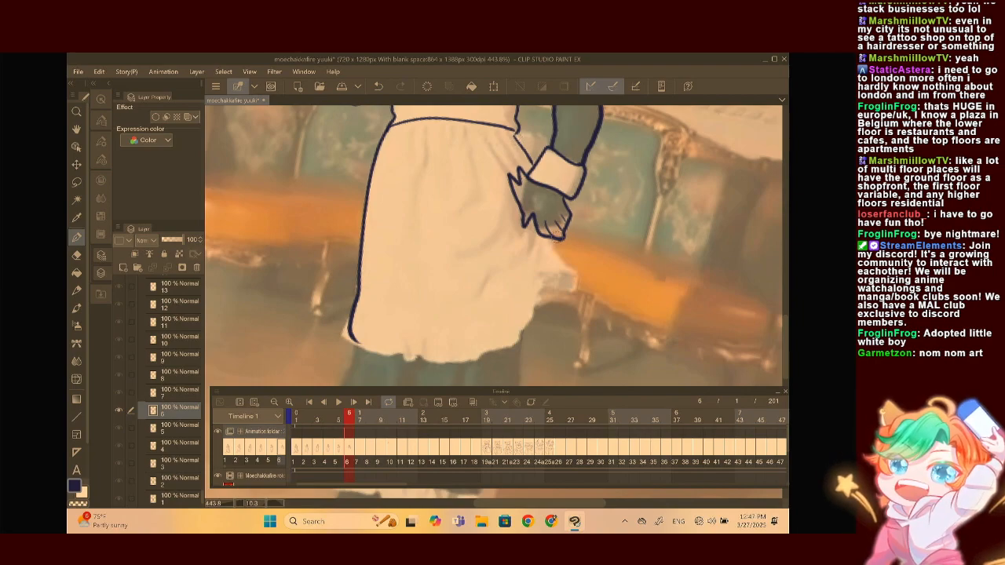
mouse_move(553, 241)
mouse_down()
mouse_move(581, 277)
mouse_move(571, 295)
mouse_move(535, 292)
mouse_move(536, 316)
mouse_move(517, 340)
mouse_move(480, 359)
mouse_move(400, 362)
mouse_move(359, 346)
mouse_move(352, 321)
mouse_up()
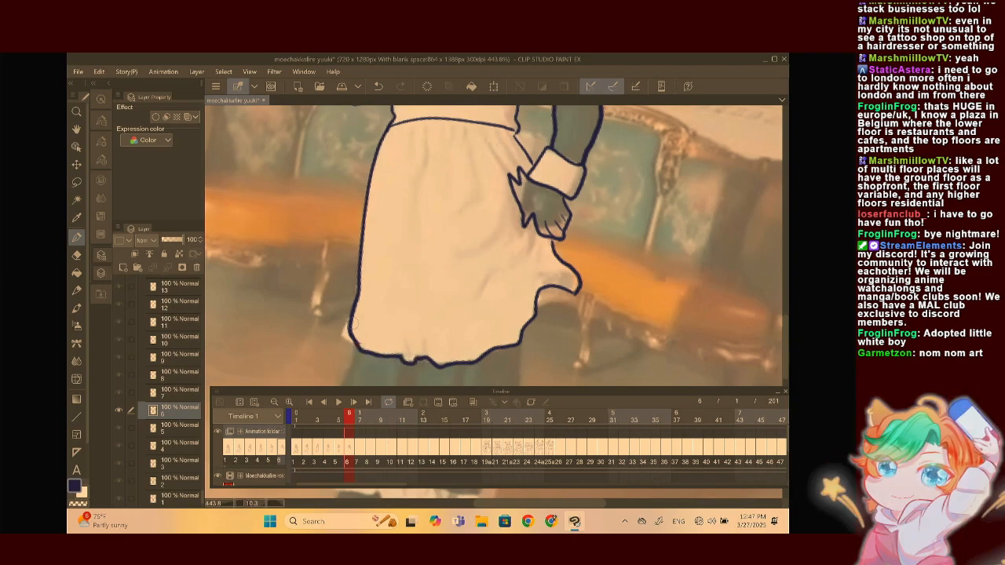
Add short fold lines to the apron skirt below the waistband, around the lowered hand and near the flared corner
drag(492, 275, 472, 295)
drag(424, 128, 425, 166)
mouse_move(467, 129)
mouse_down()
mouse_move(475, 252)
mouse_move(504, 159)
mouse_move(514, 166)
mouse_up()
drag(535, 231, 526, 259)
drag(506, 185, 473, 214)
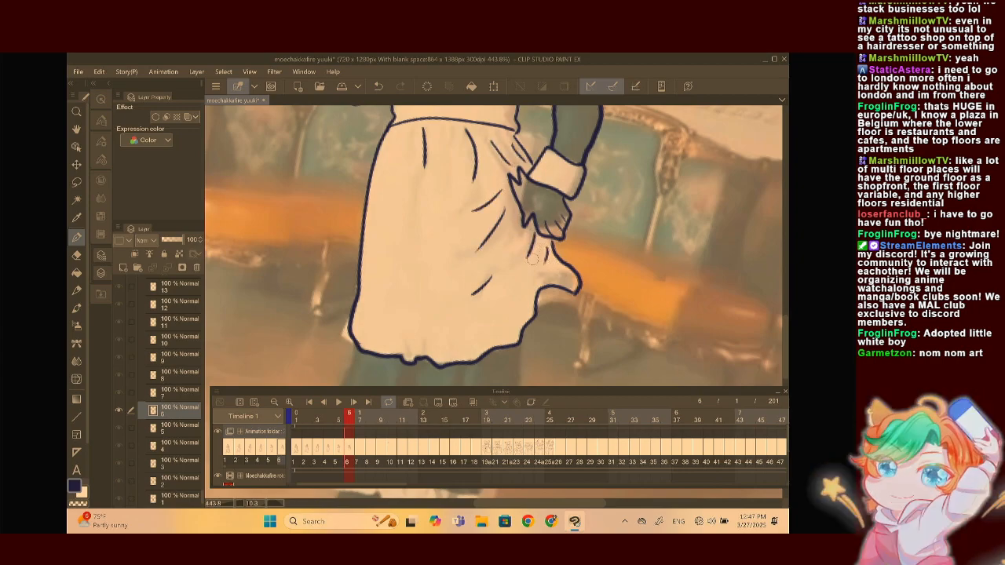
Draw small ring piercings along the outer edge of the cat ear on the bent arm's side
scroll(532, 259, down, 5)
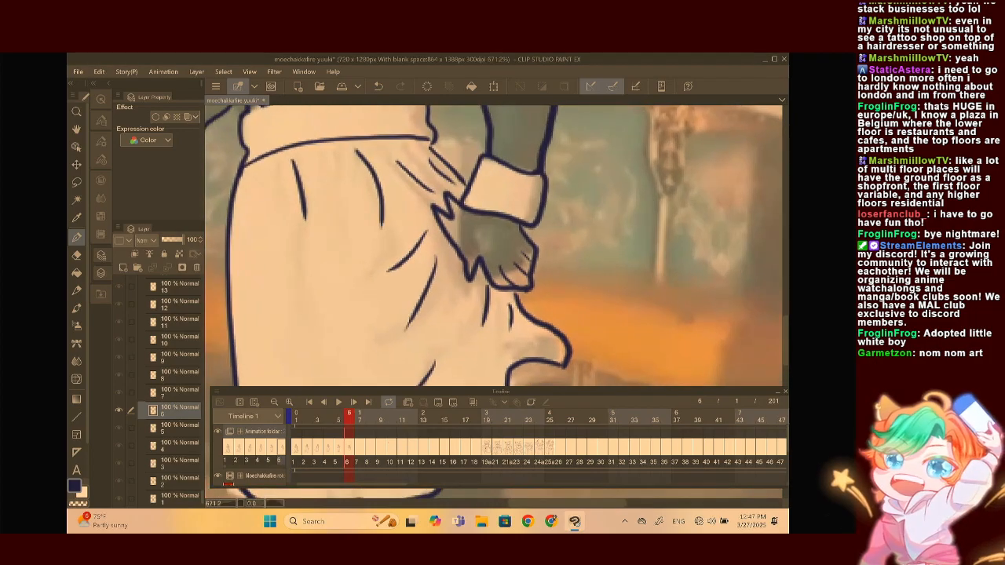
scroll(494, 246, up, 3)
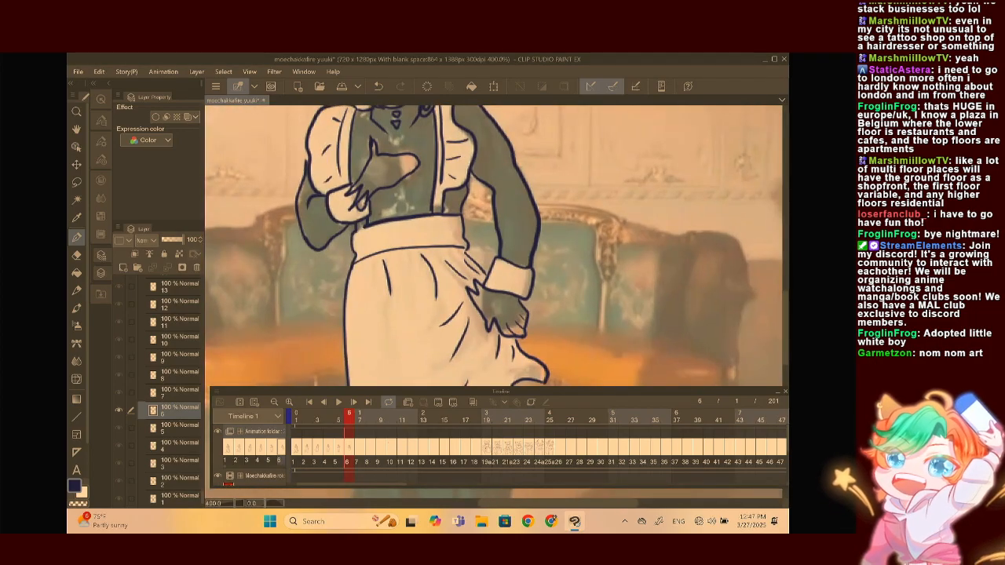
scroll(494, 246, down, 4)
scroll(440, 161, up, 8)
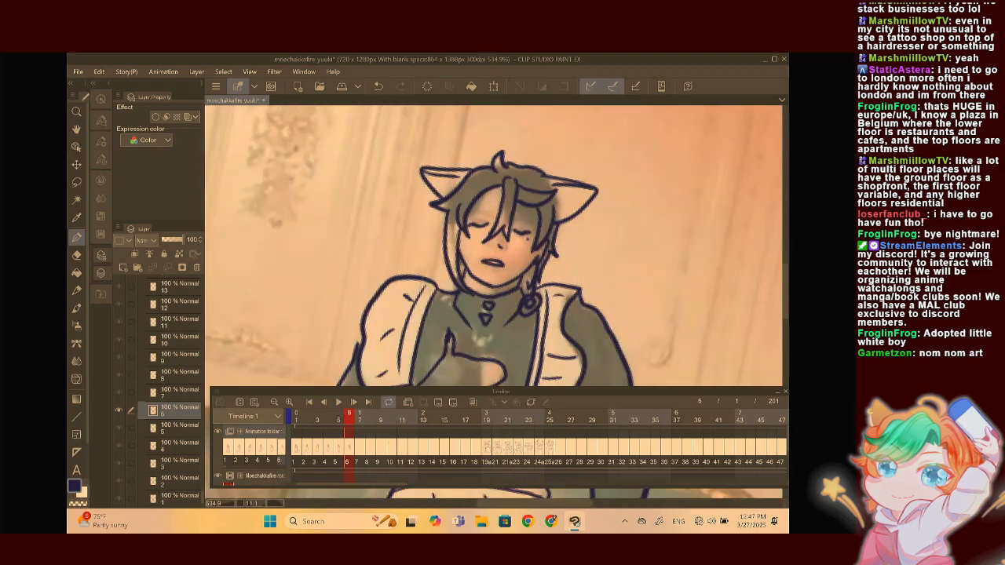
mouse_move(336, 202)
mouse_down()
mouse_move(348, 231)
mouse_move(371, 222)
mouse_up()
scroll(352, 230, down, 8)
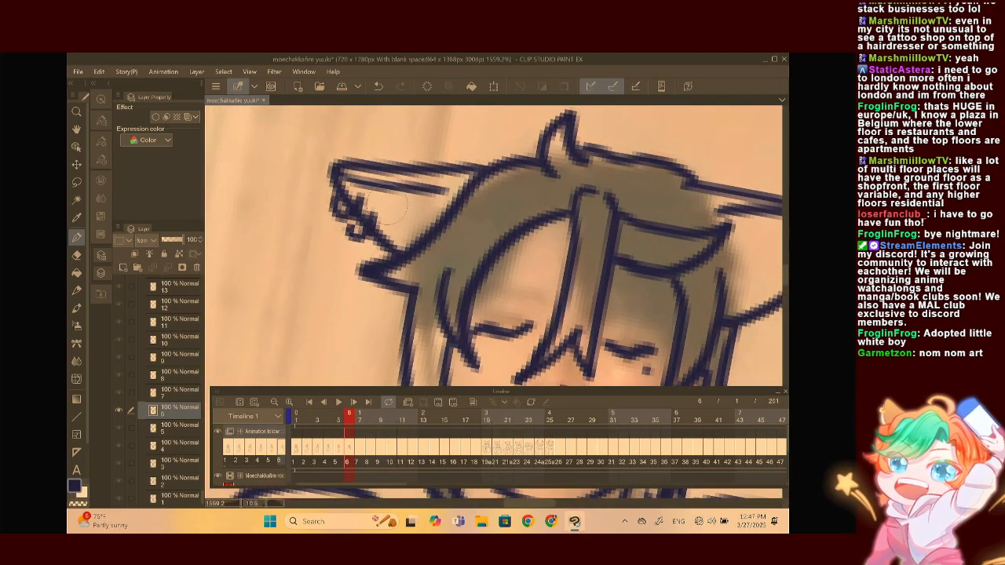
Outline the green skirt below the apron down to its wavy hem, and add three vertical fold lines inside it
key(ctrl+0)
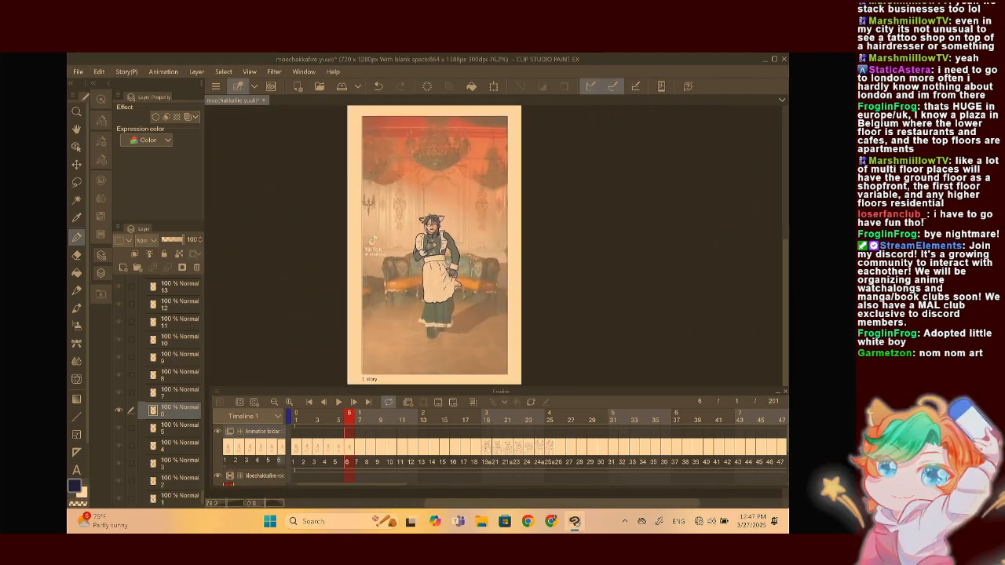
scroll(442, 311, up, 8)
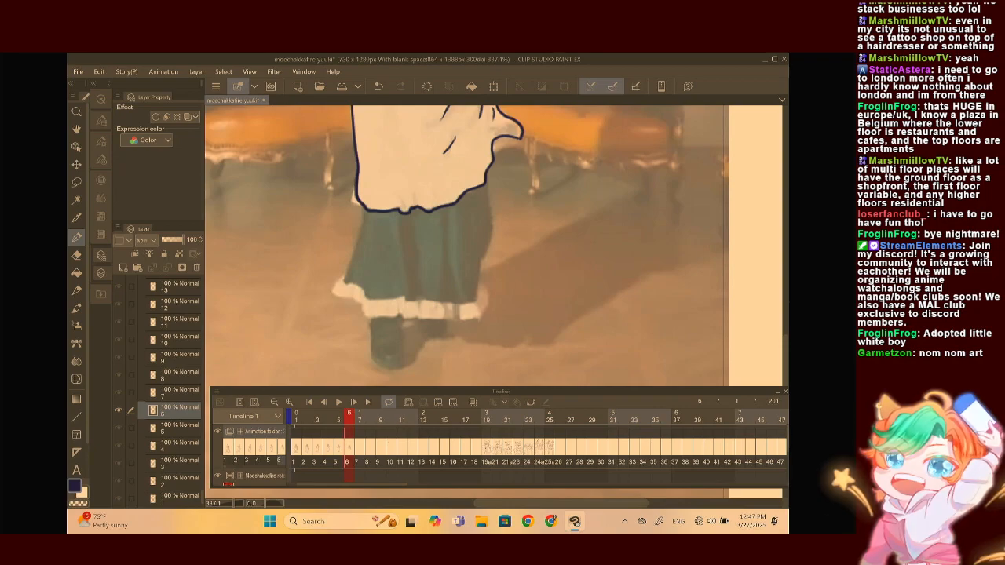
drag(359, 207, 342, 283)
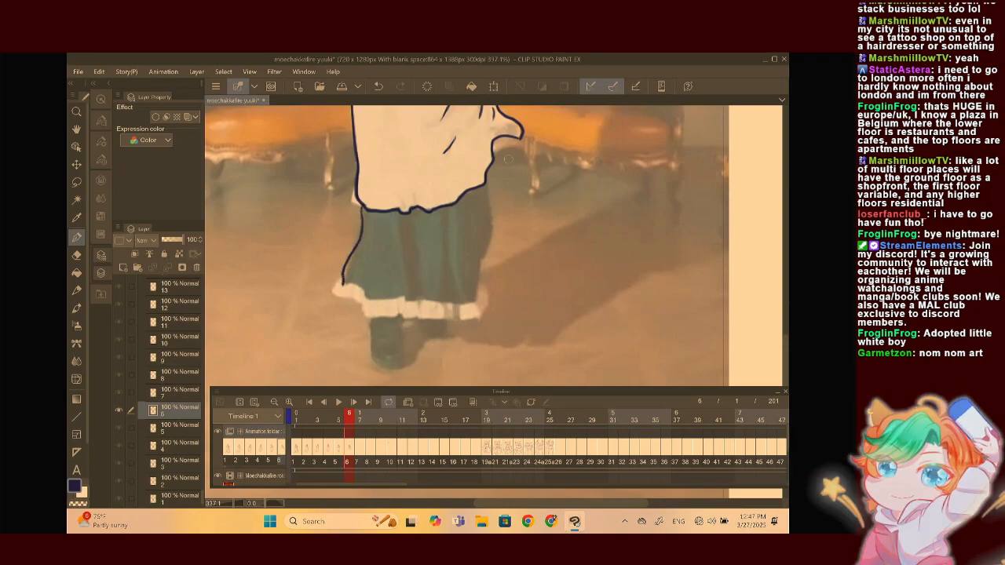
mouse_move(487, 184)
mouse_down()
mouse_move(492, 231)
mouse_move(476, 297)
mouse_move(463, 306)
mouse_move(343, 285)
mouse_up()
drag(399, 224, 398, 289)
drag(446, 220, 440, 276)
drag(462, 226, 460, 283)
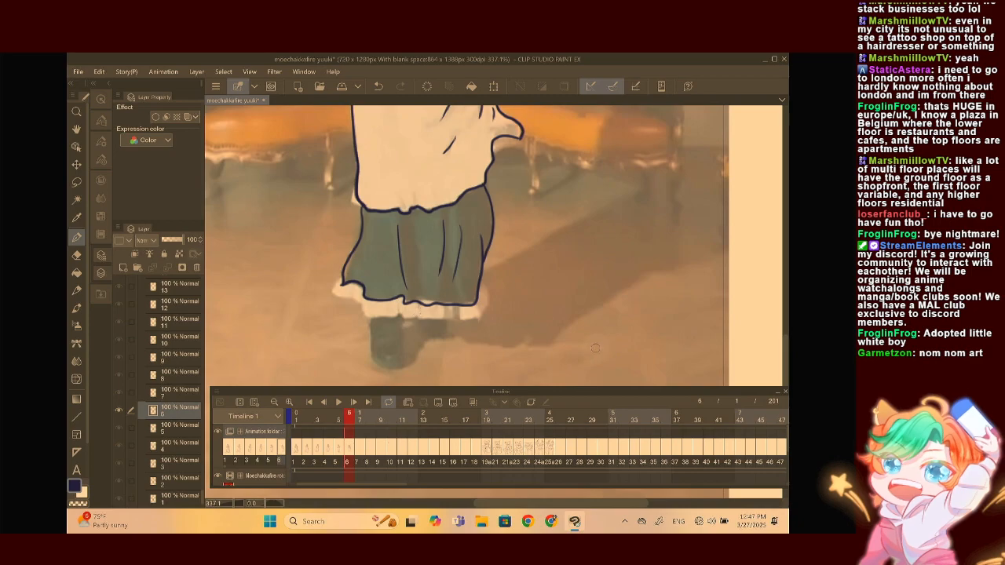
Trace the white ruffle along the skirt's hem, redoing the first stroke at its outer corner
drag(595, 347, 592, 339)
mouse_move(335, 269)
mouse_down()
mouse_move(323, 285)
mouse_move(342, 297)
mouse_up()
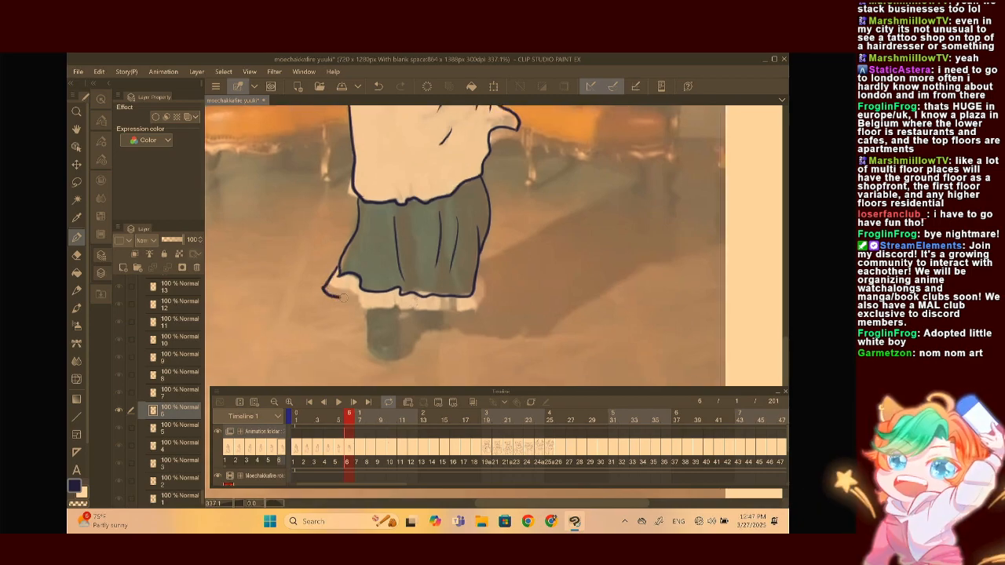
key(ctrl+z)
mouse_move(476, 270)
mouse_down()
mouse_move(472, 308)
mouse_move(374, 309)
mouse_move(330, 281)
mouse_move(331, 269)
mouse_up()
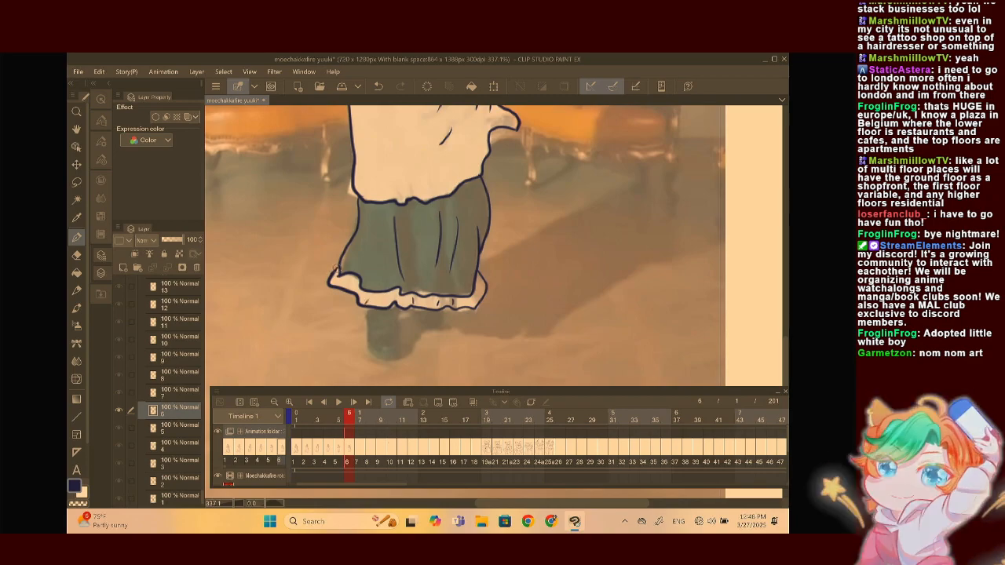
Add short fold lines to the dress bodice and the lowered arm's sleeve
key(ctrl+minus)
key(ctrl+minus)
key(ctrl+minus)
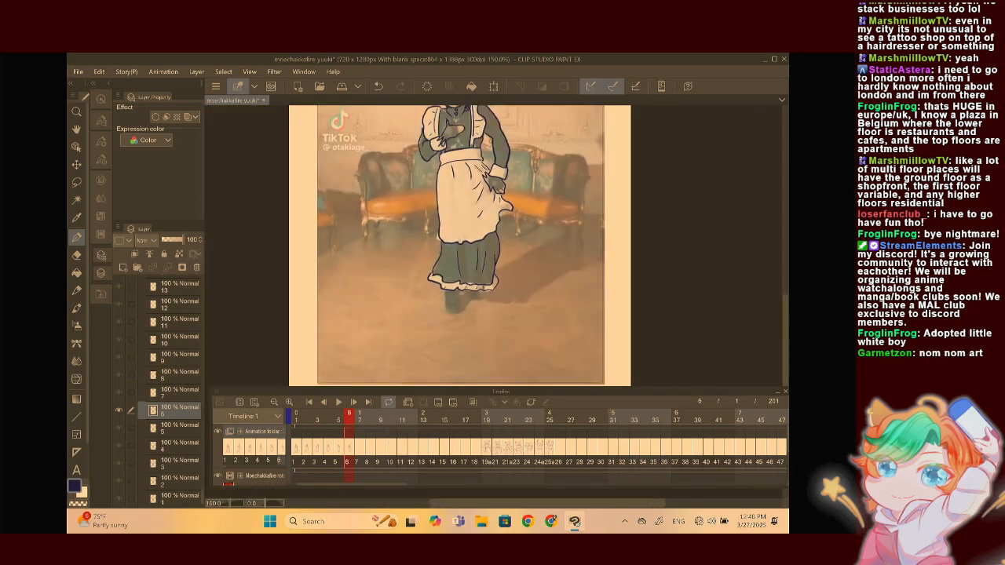
key(ctrl+plus)
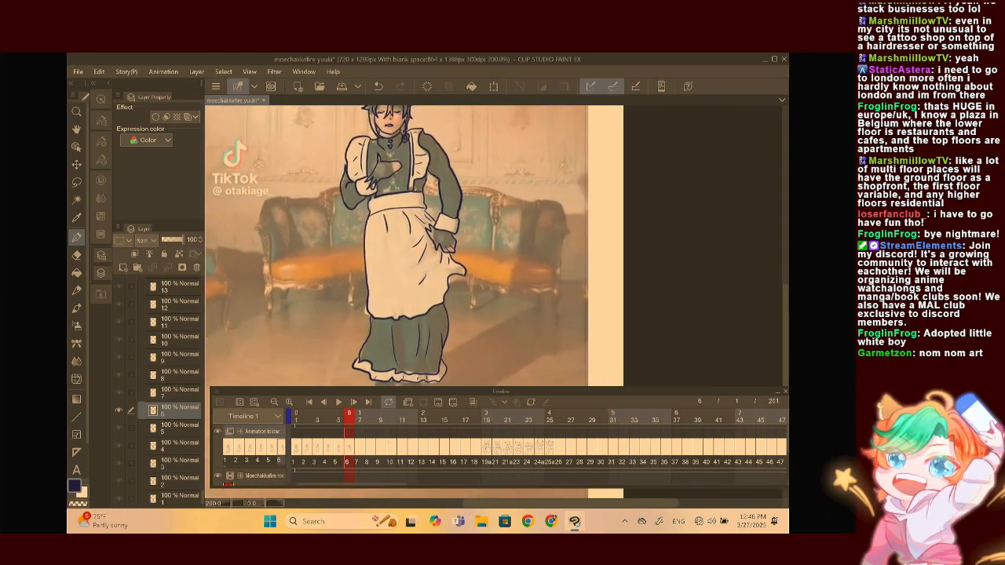
scroll(408, 149, up, 6)
drag(423, 259, 455, 167)
mouse_move(382, 237)
mouse_down()
mouse_move(380, 274)
mouse_move(346, 294)
mouse_up()
scroll(544, 242, down, 2)
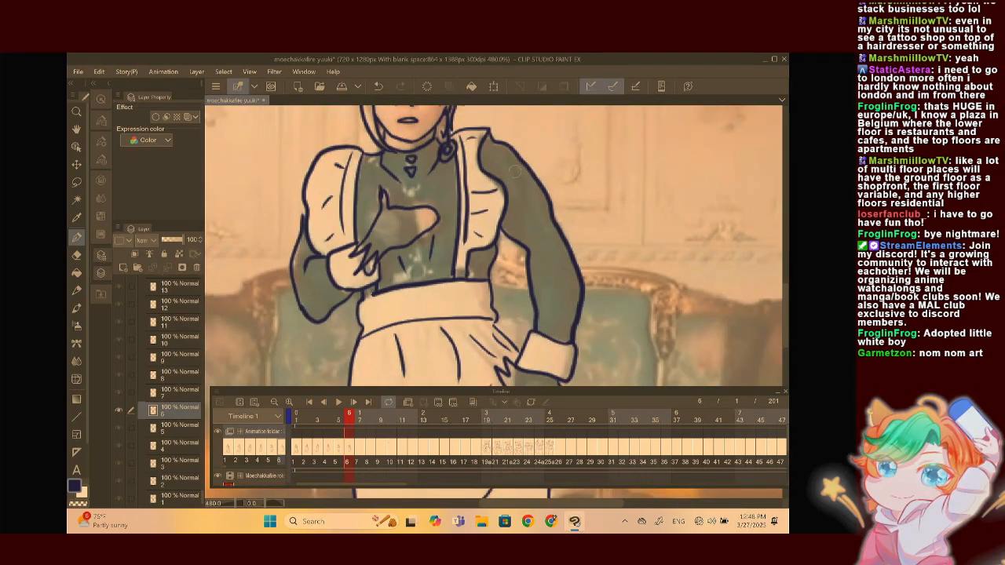
scroll(496, 246, down, 5)
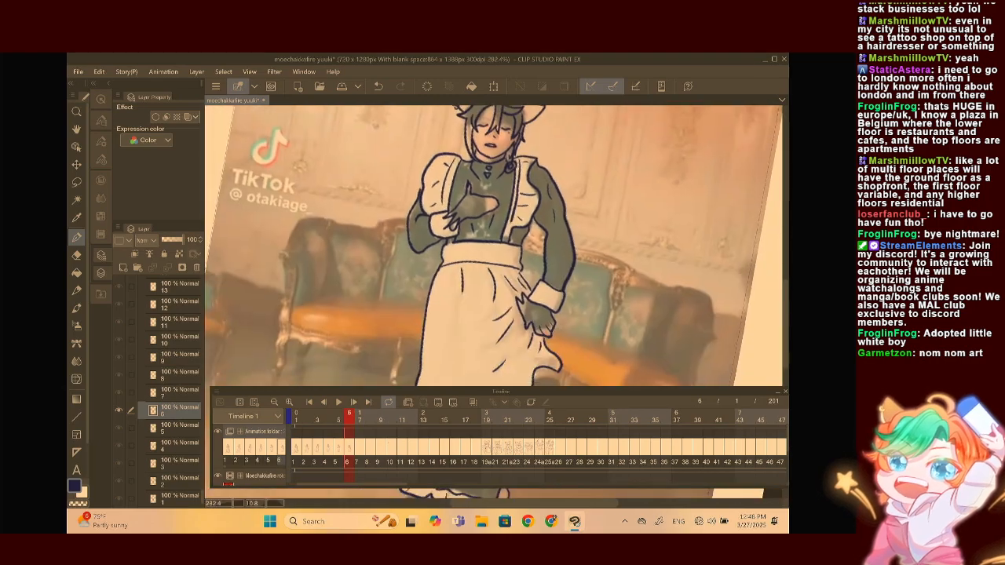
scroll(496, 245, up, 3)
Draw small stud piercings along the outer edge of the cat ear on the lowered arm's side
scroll(446, 197, up, 6)
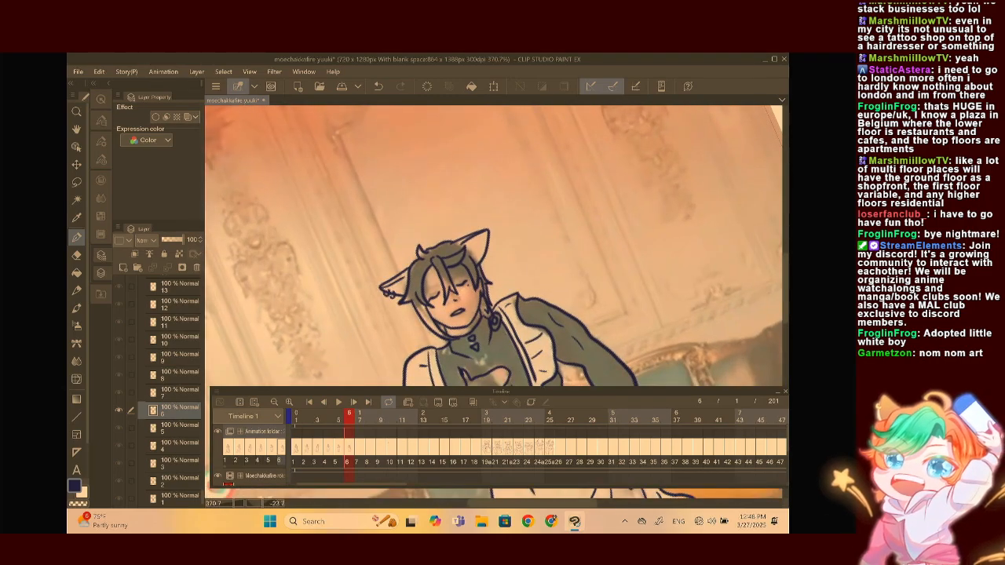
mouse_move(477, 189)
mouse_down()
mouse_move(461, 247)
mouse_move(469, 236)
mouse_move(449, 243)
mouse_move(463, 270)
mouse_up()
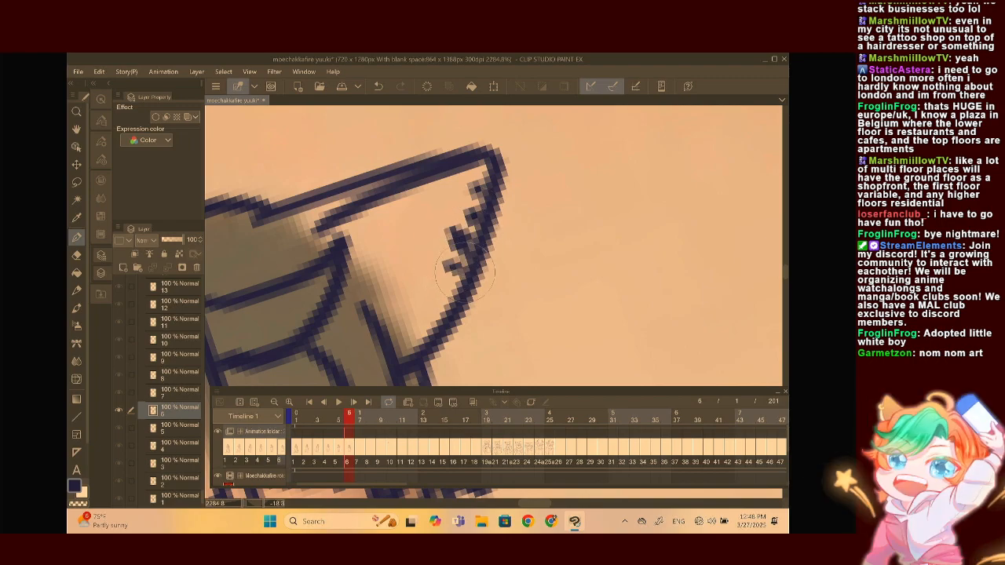
scroll(469, 236, down, 6)
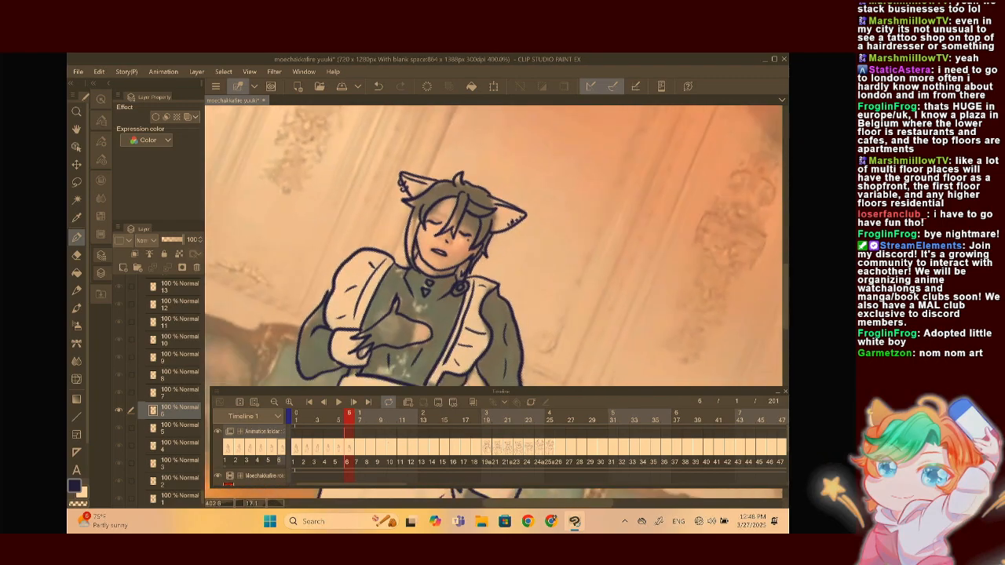
scroll(469, 235, down, 2)
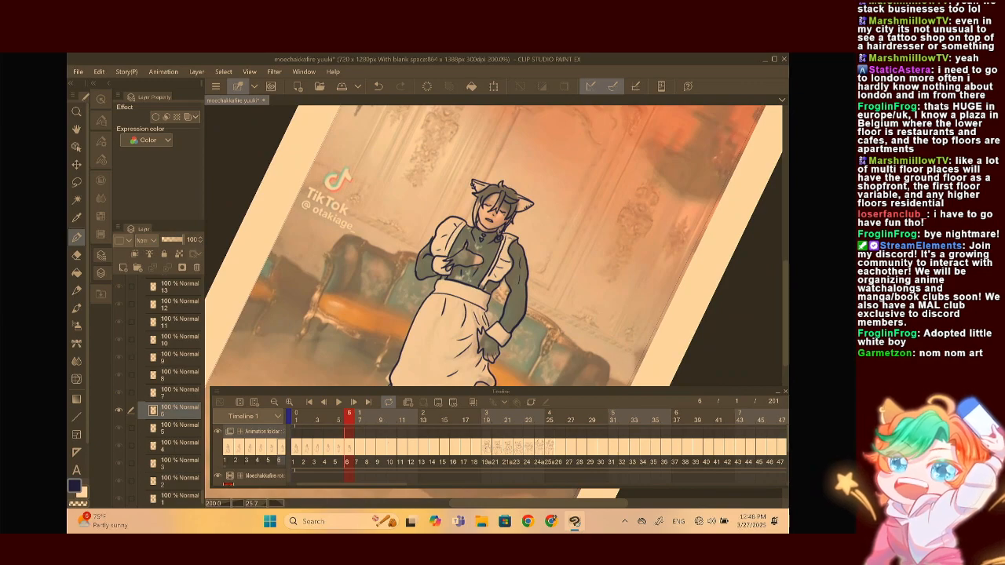
Advance to the empty frame 7 and hide the dance video reference track
key(Right)
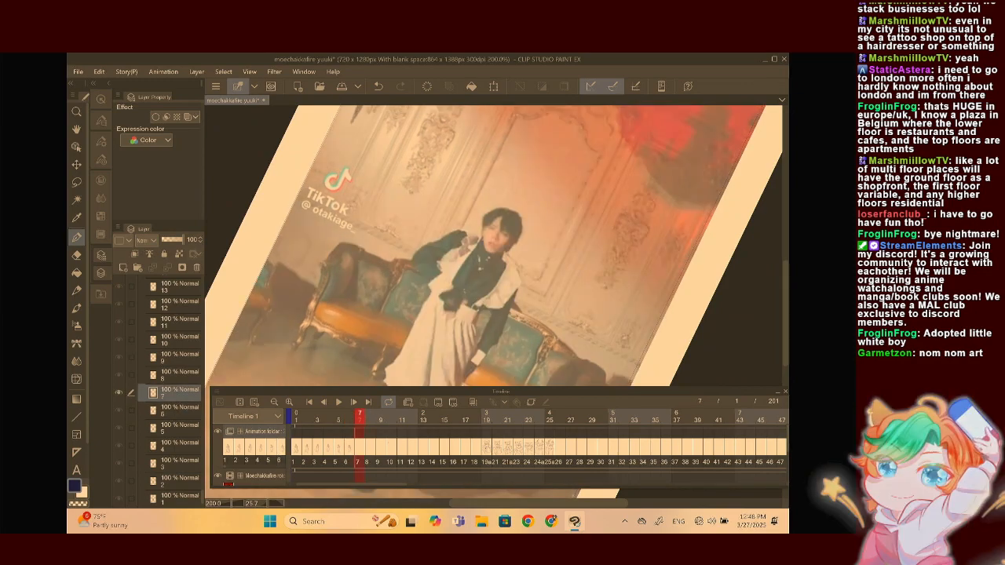
scroll(495, 243, down, 1)
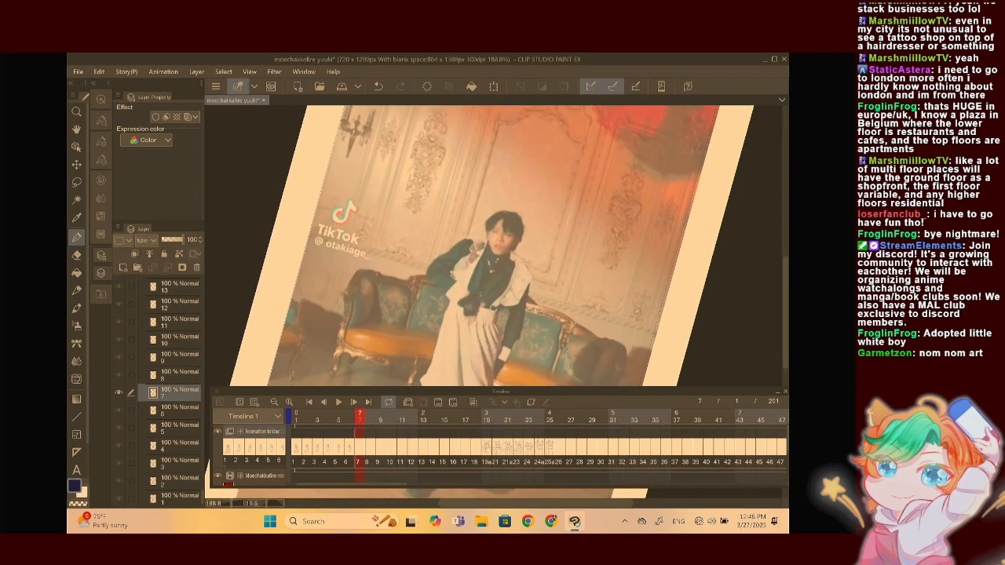
key(ctrl+0)
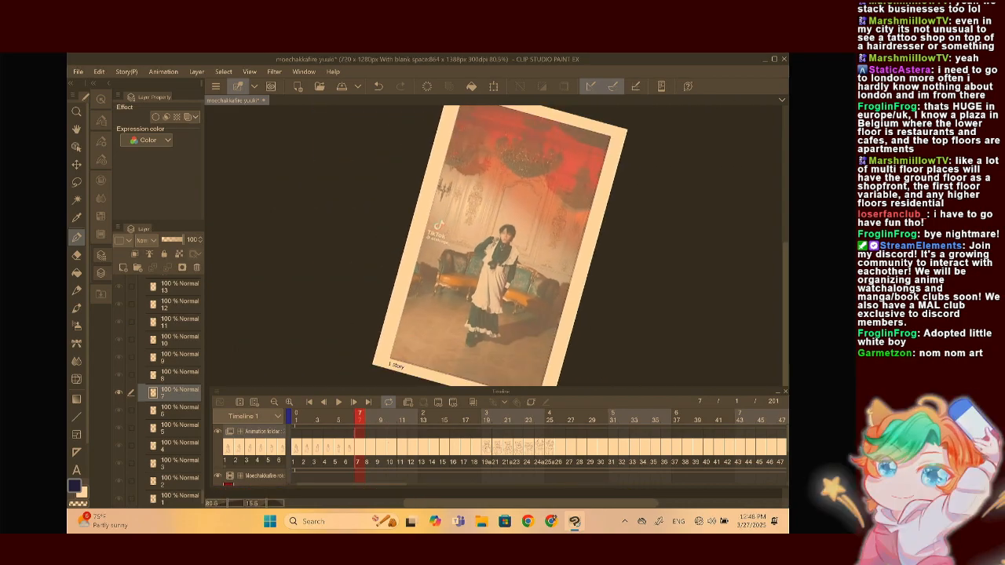
click(217, 475)
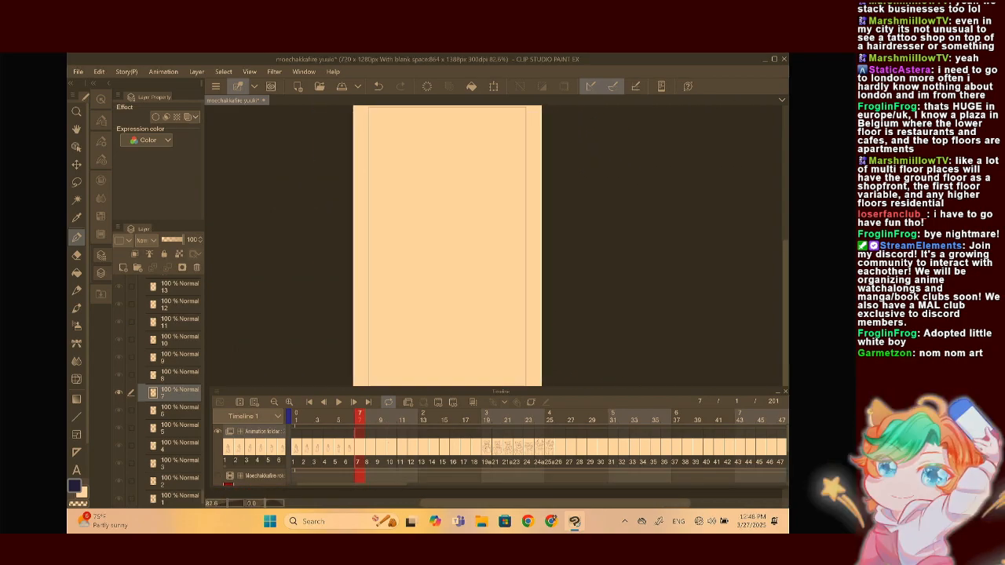
Play the line animation from frame 1 without the video reference, and stop it after the close-up frames
click(296, 418)
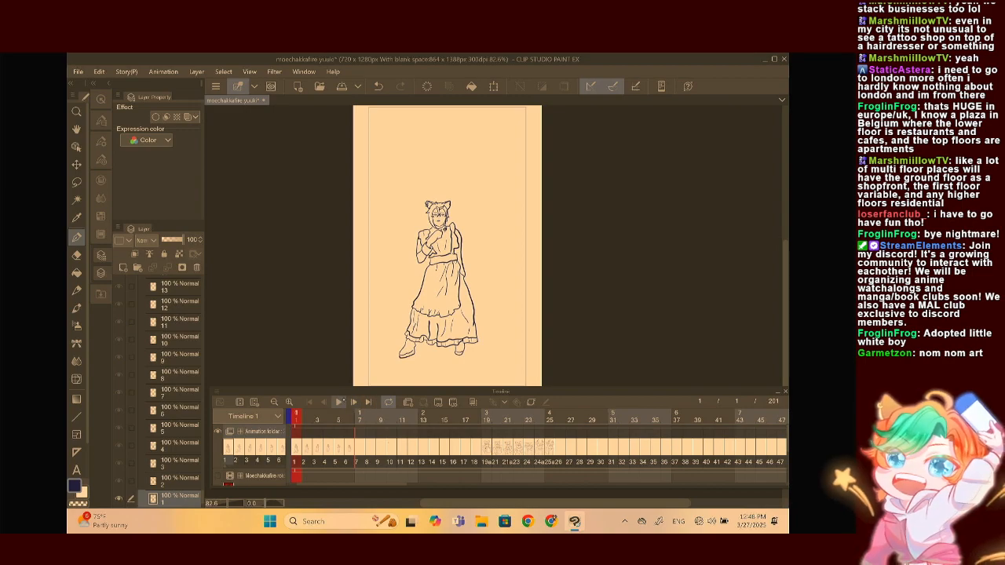
key(space)
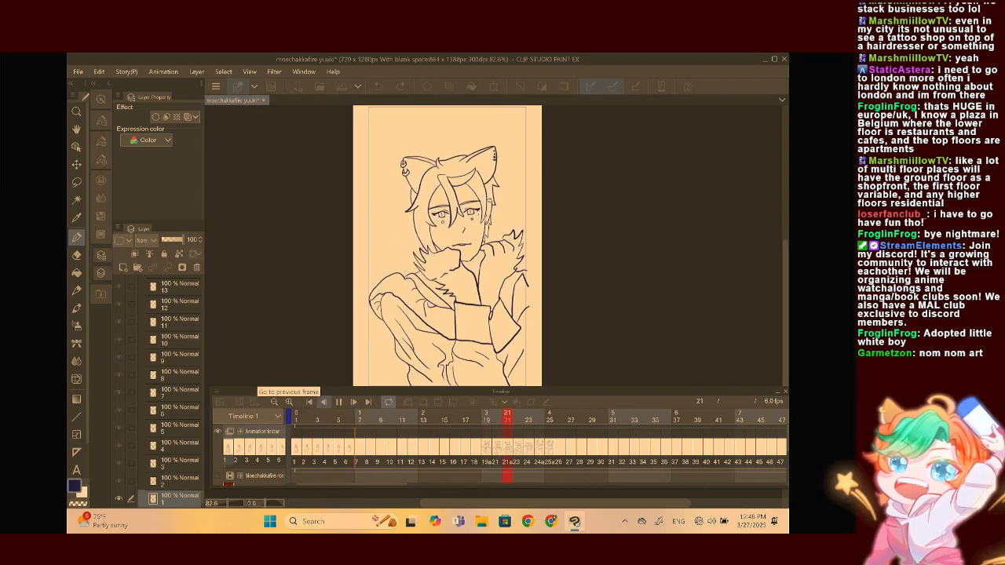
key(space)
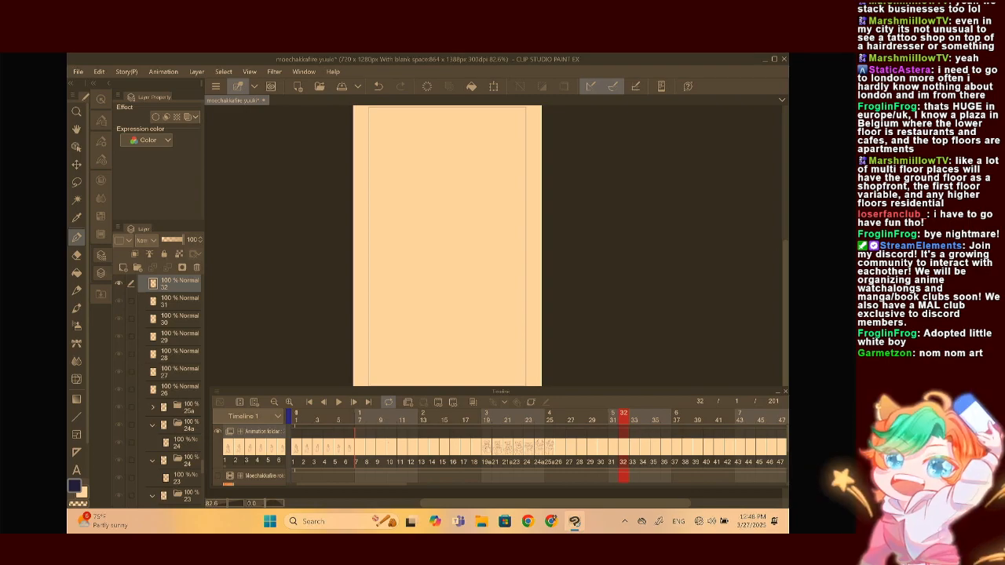
Examine the close-up drawings one by one from frame 19 through frame 26
click(485, 446)
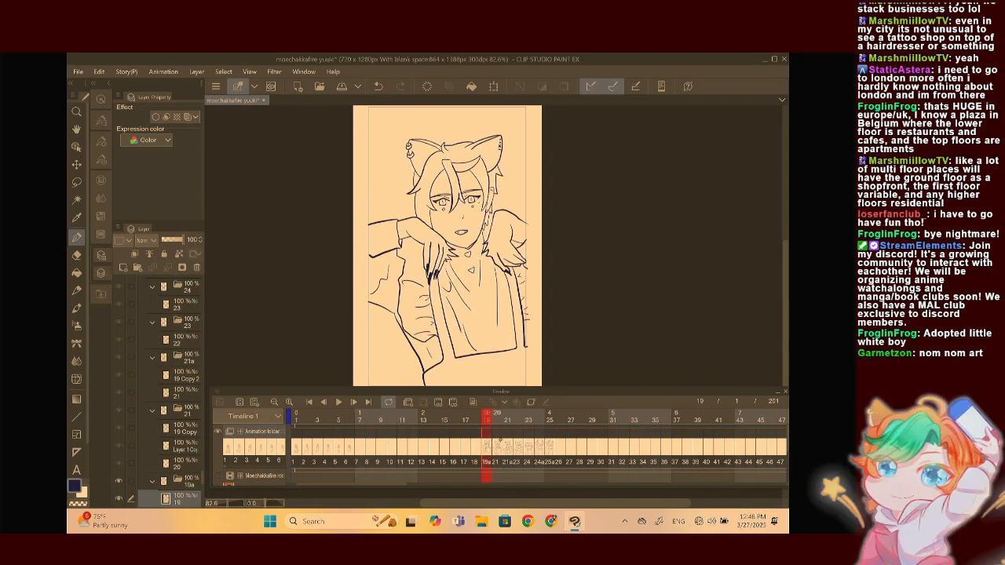
click(506, 446)
click(517, 446)
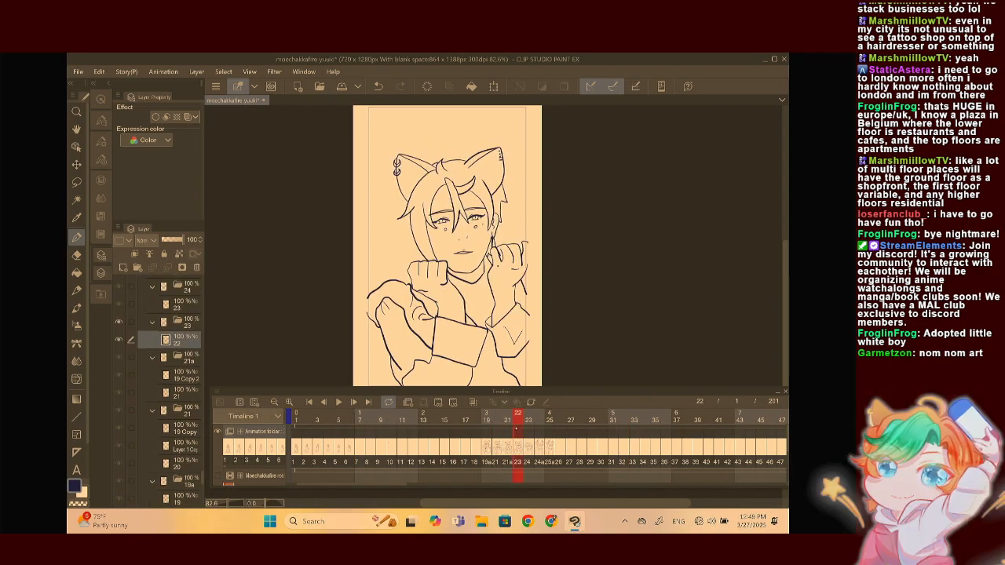
click(354, 402)
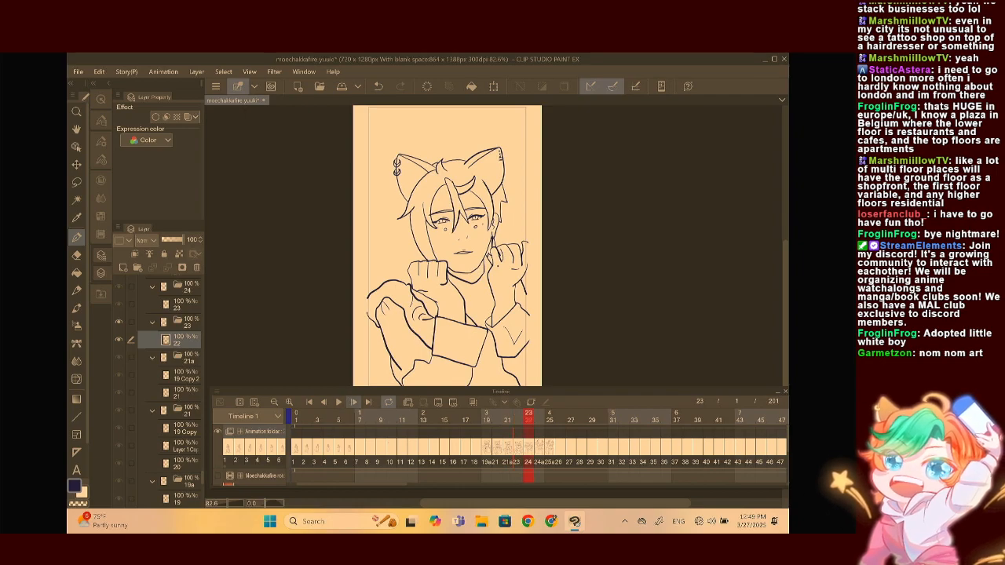
click(354, 402)
click(354, 402)
click(354, 401)
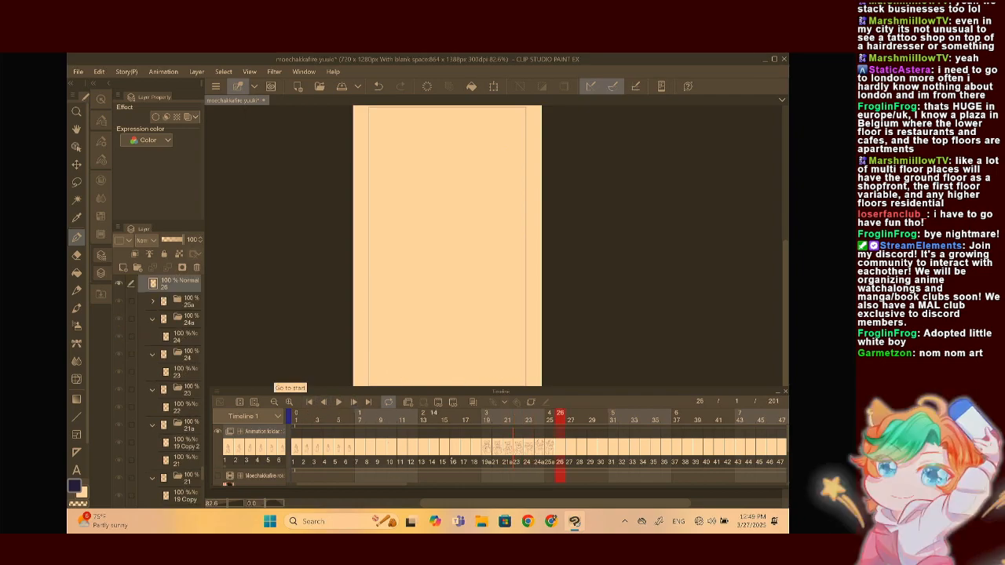
Play the animation from frame 15 through the close-up drawings to check their motion
click(445, 414)
click(338, 402)
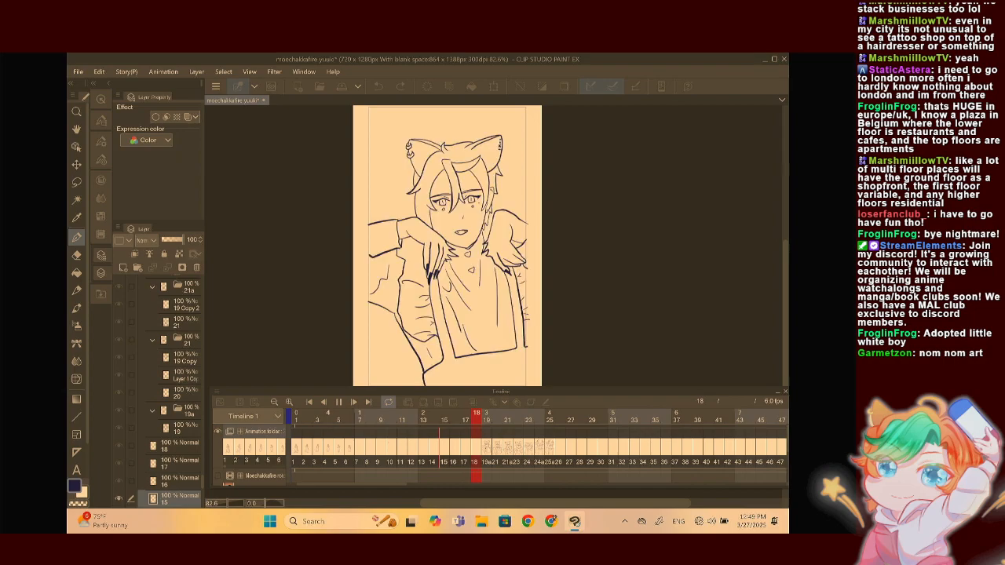
click(353, 402)
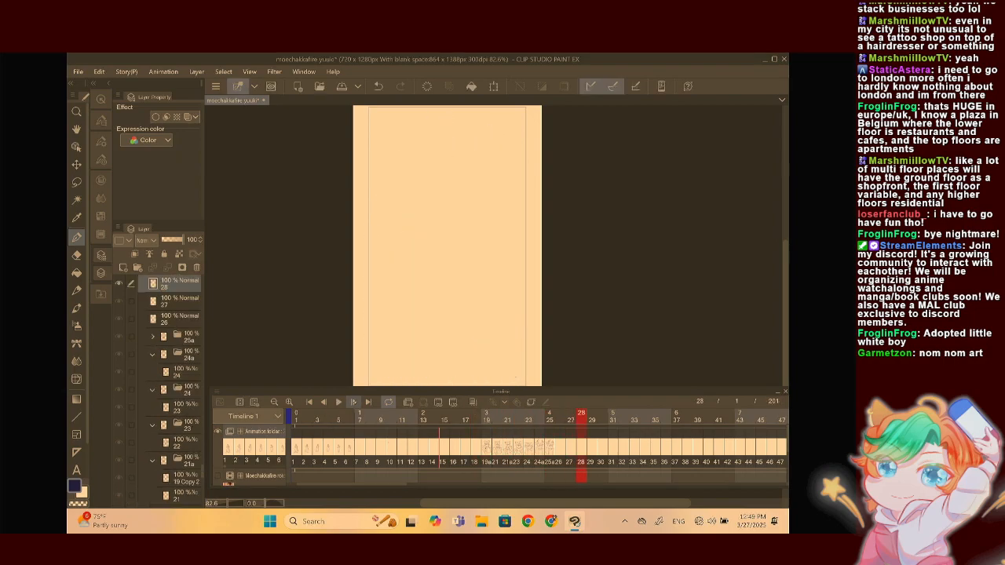
Play the animation from frame 179 over the loop point through the close-up drawings, and stop it in the empty frames
drag(353, 484, 555, 484)
scroll(502, 448, right, 10)
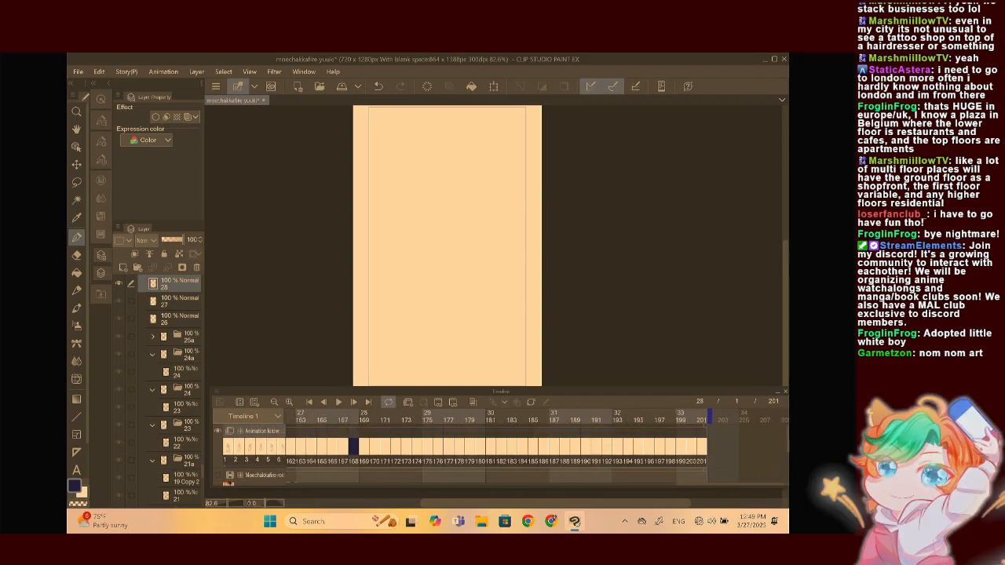
click(543, 430)
click(469, 417)
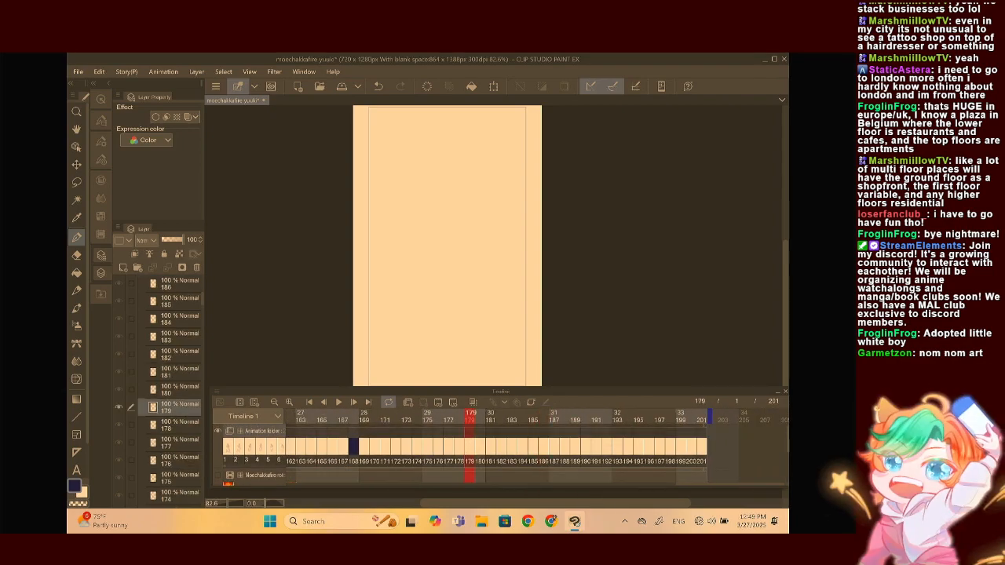
click(338, 401)
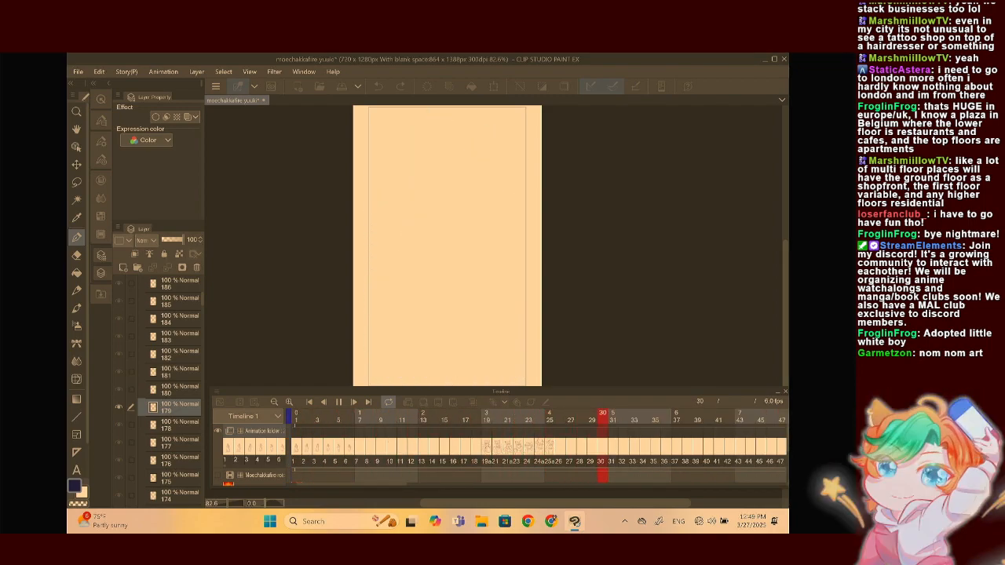
click(338, 401)
Replay the loop from frame 193 near the timeline's end, and stop it at frame 34
drag(349, 483, 744, 484)
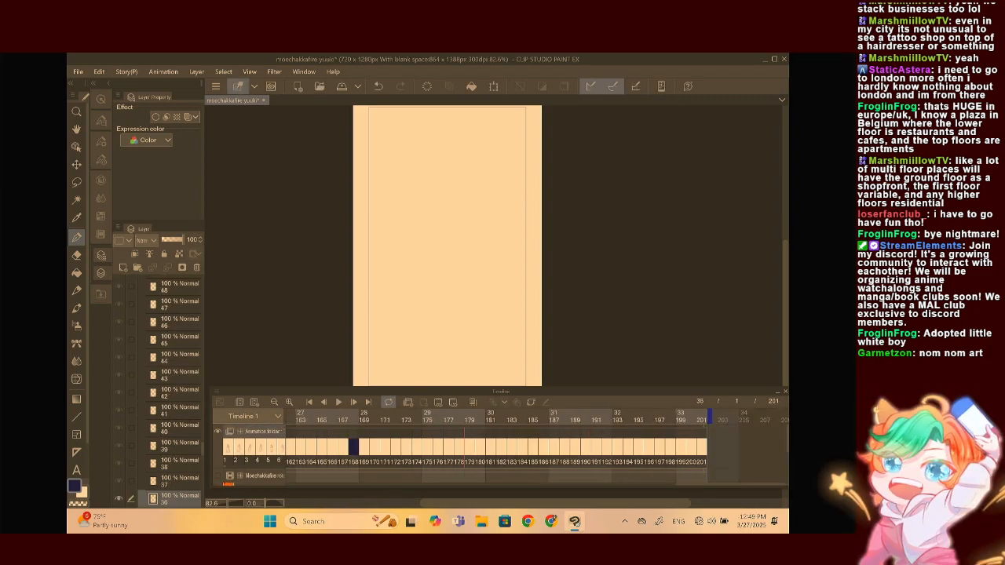
click(617, 447)
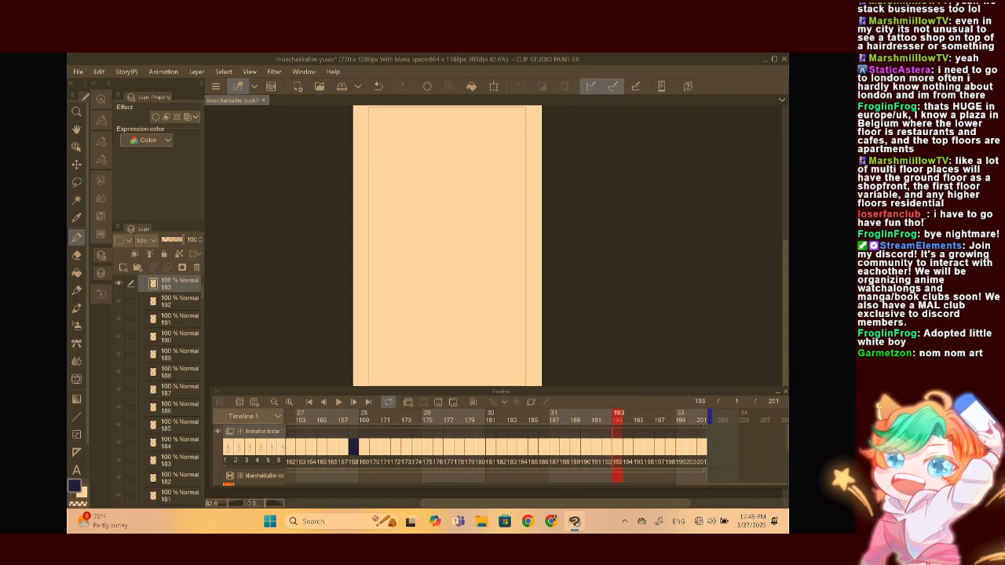
click(338, 402)
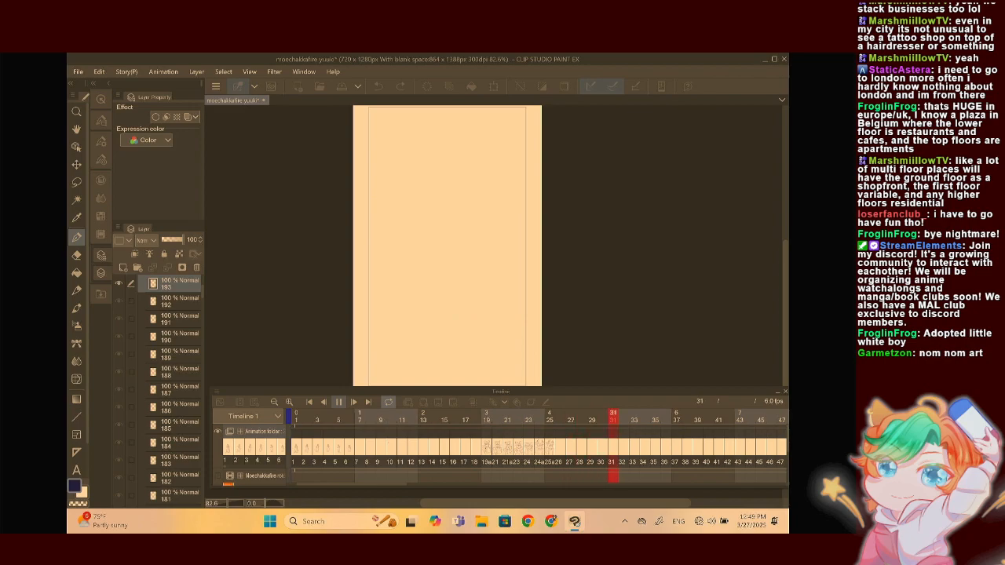
key(space)
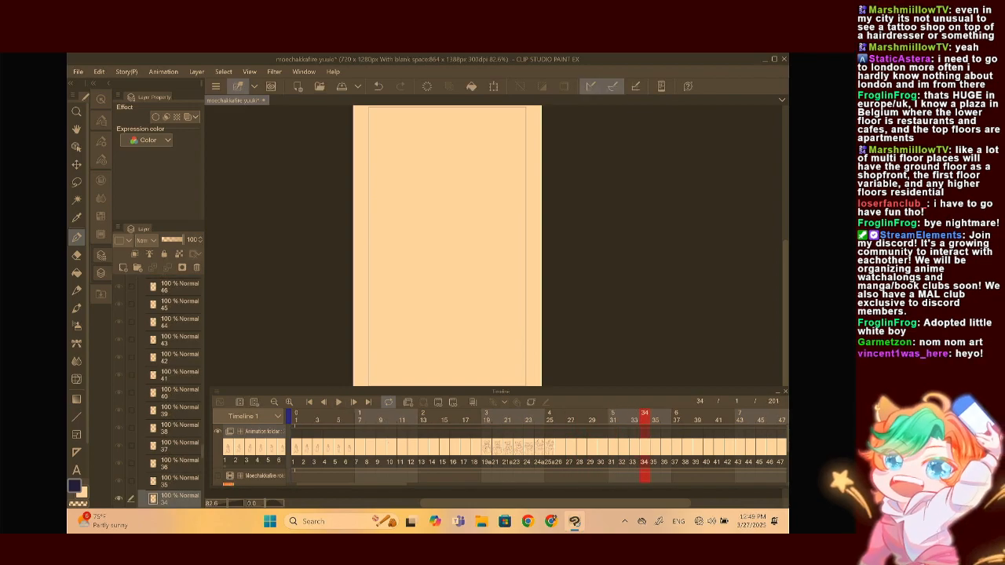
Compare the close-up drawings on frames 22, 24 and 25
click(518, 414)
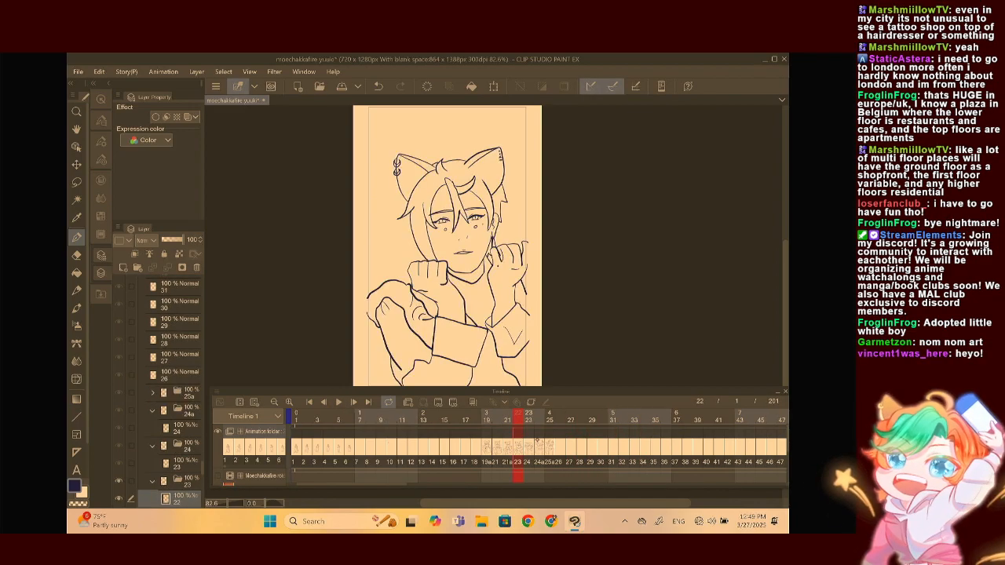
click(534, 441)
click(549, 443)
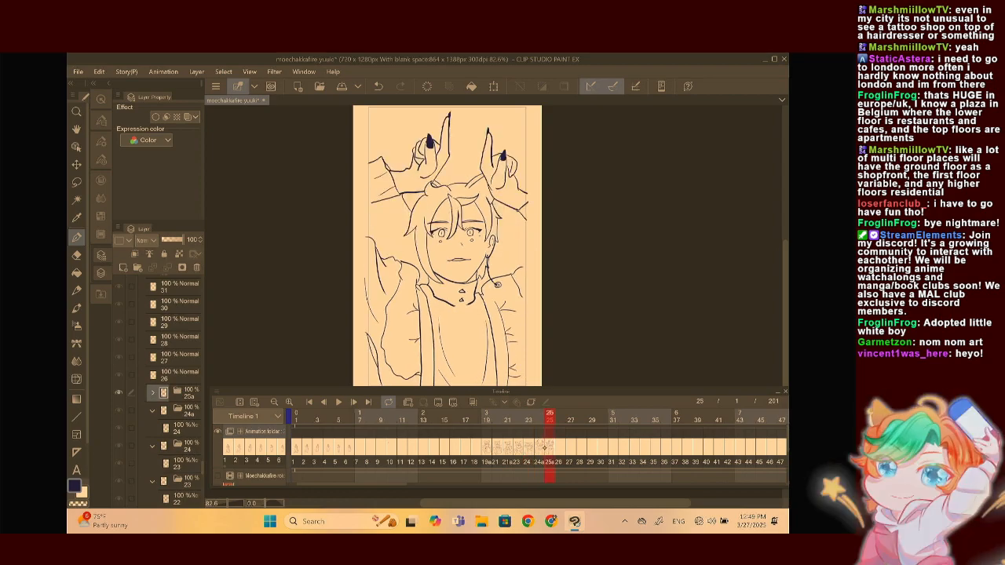
click(541, 447)
click(548, 444)
click(540, 444)
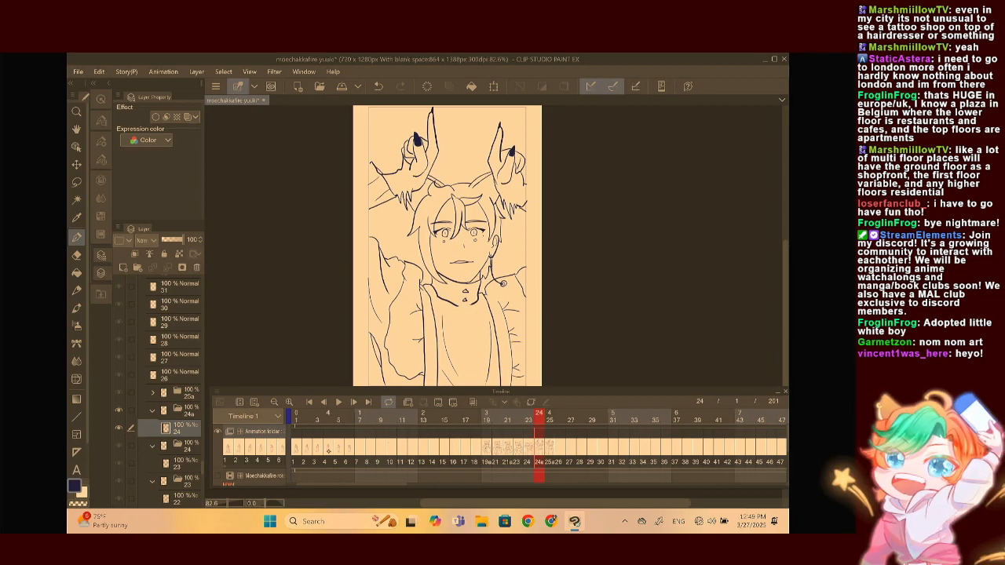
Play the animation from the full-body drawing on frame 6, and stop it past the close-up frames
click(346, 446)
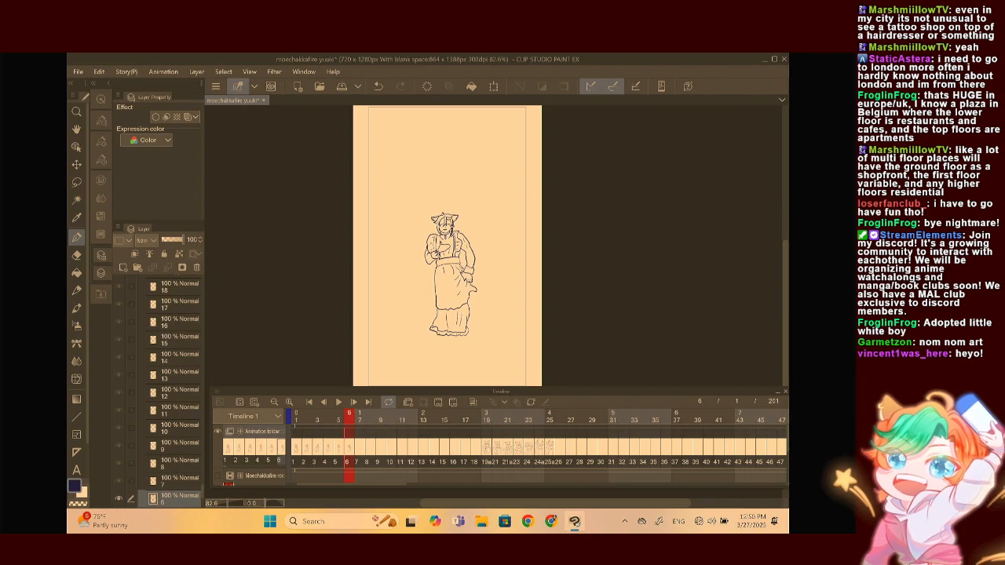
scroll(435, 298, up, 3)
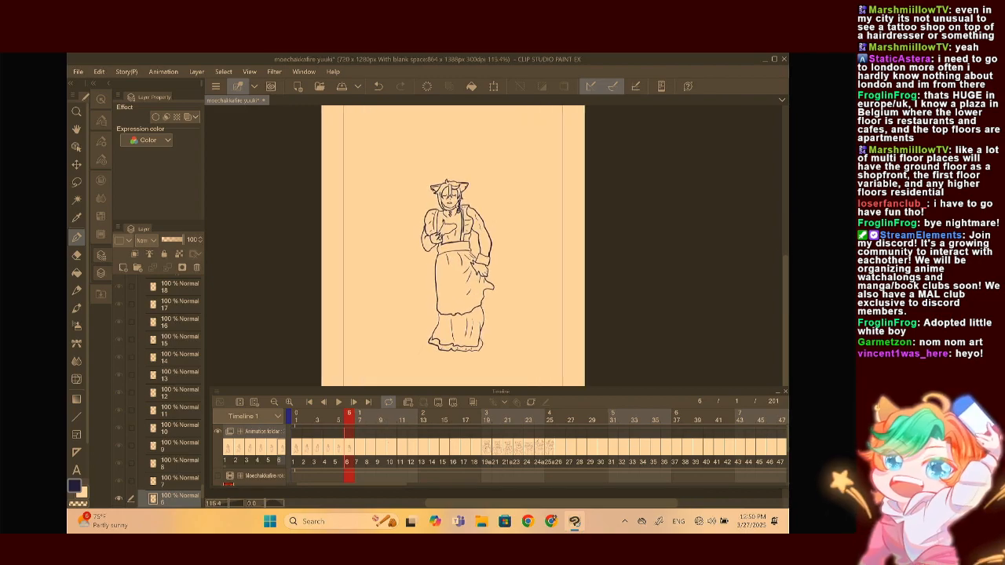
scroll(452, 245, down, 3)
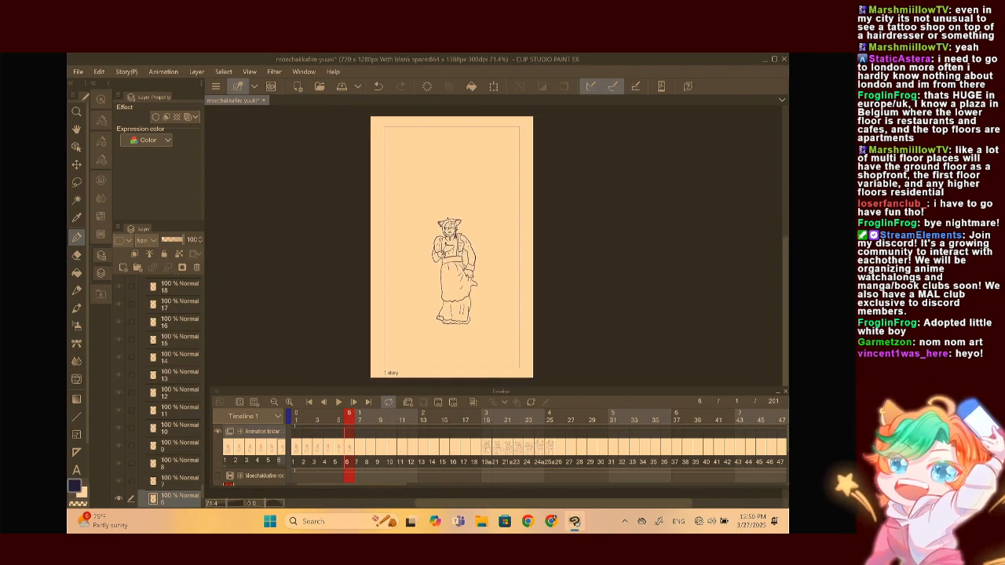
click(339, 401)
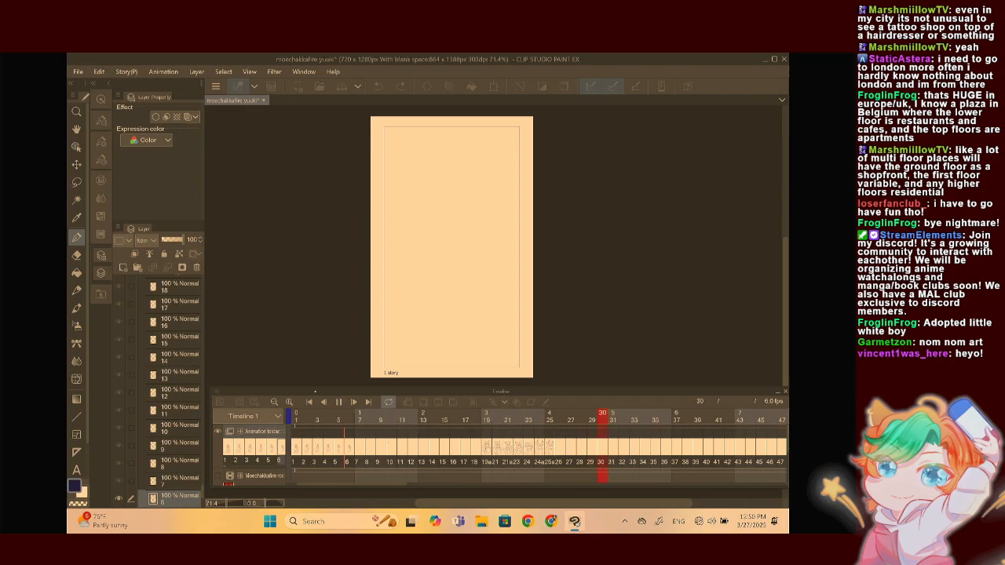
click(338, 401)
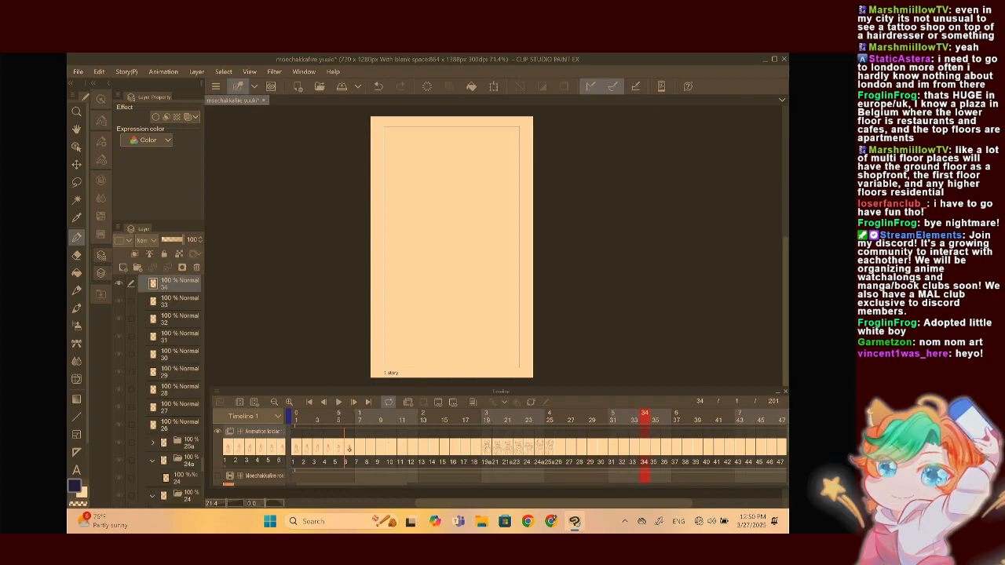
Examine the full-body drawings on frames 6 and 5, and compare the first three frames
click(347, 448)
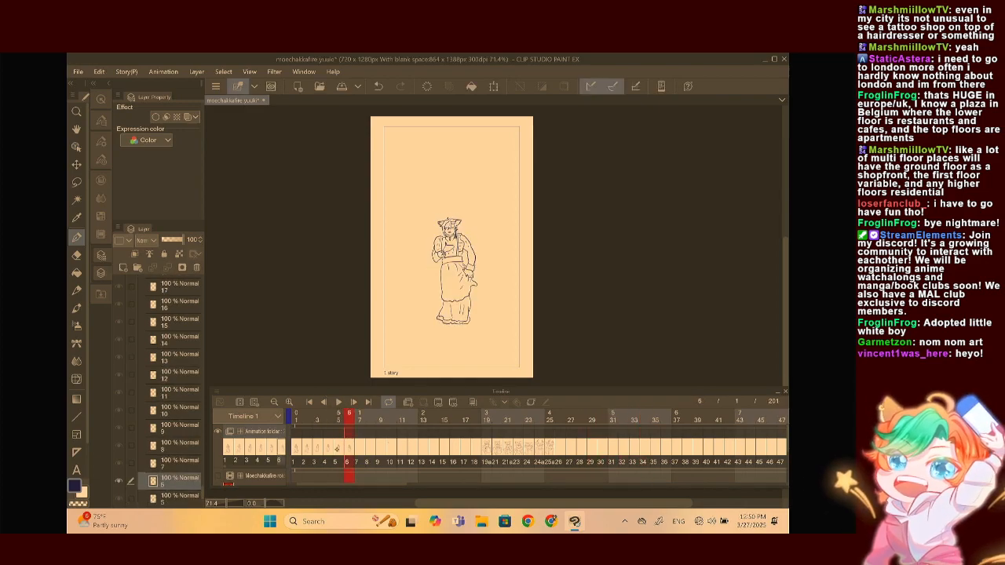
click(336, 448)
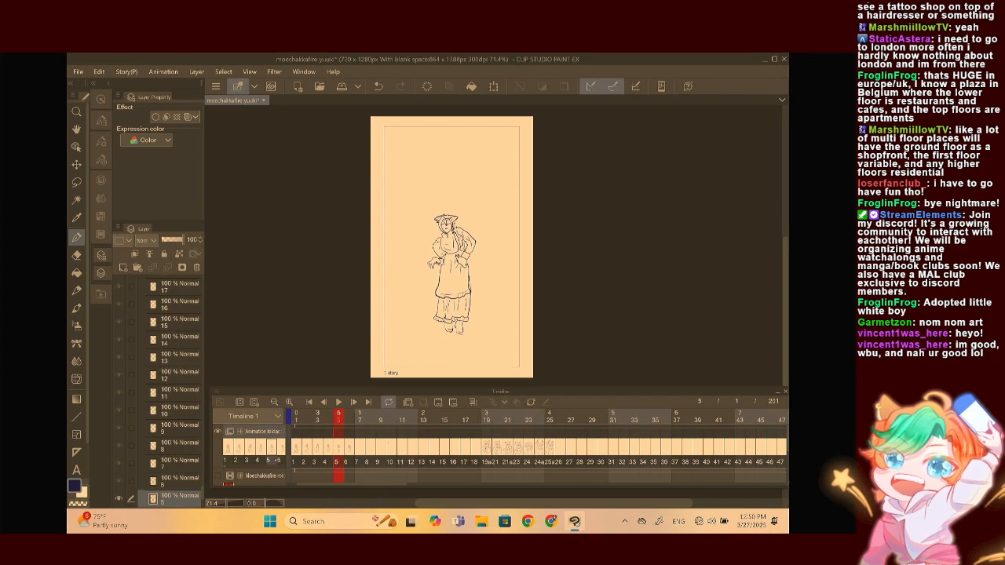
click(298, 445)
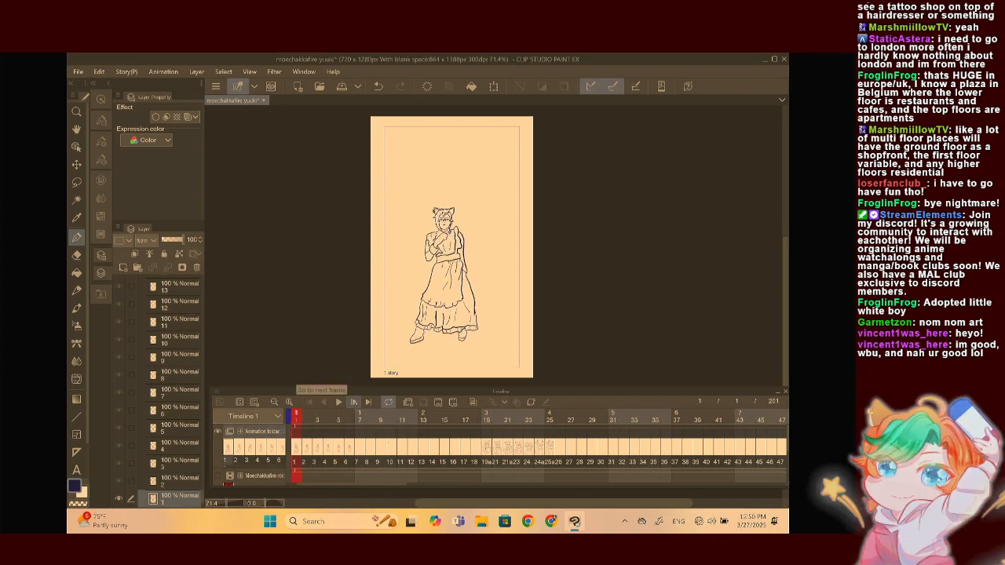
click(353, 401)
click(352, 401)
click(323, 401)
click(323, 401)
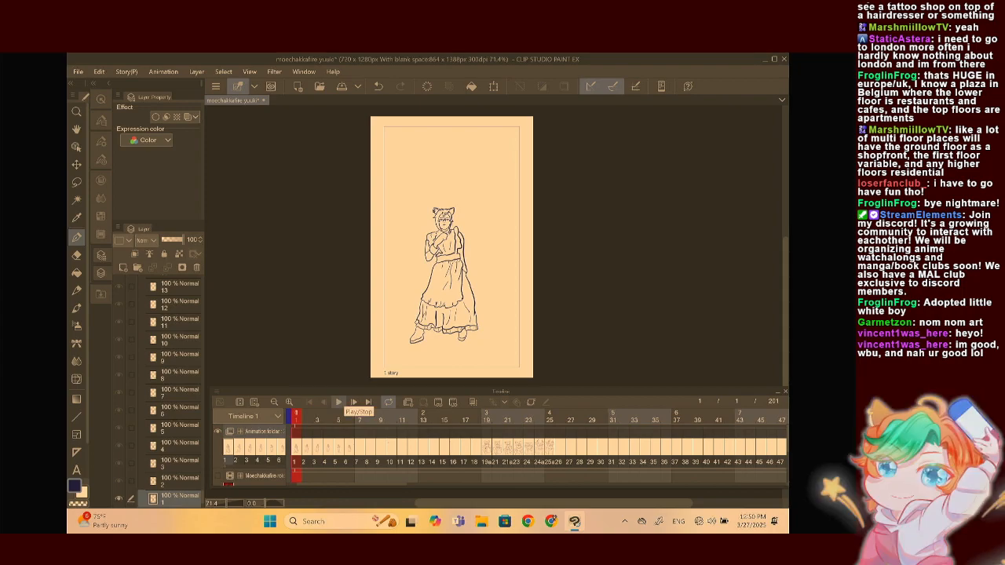
Show the dance video reference on frame 1, check the waist and skirt lines against it, and hide it again
click(217, 476)
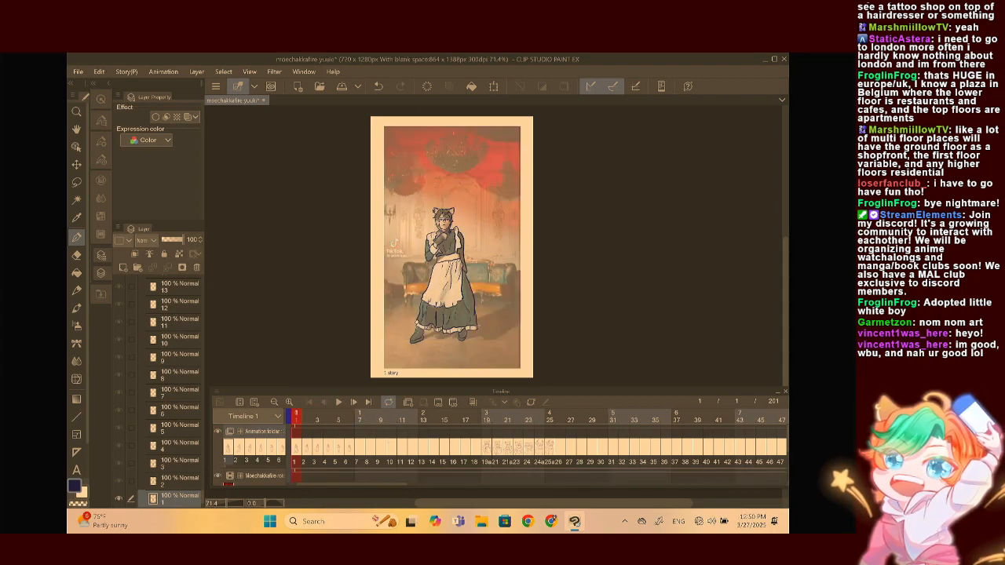
scroll(478, 234, up, 6)
scroll(459, 323, up, 5)
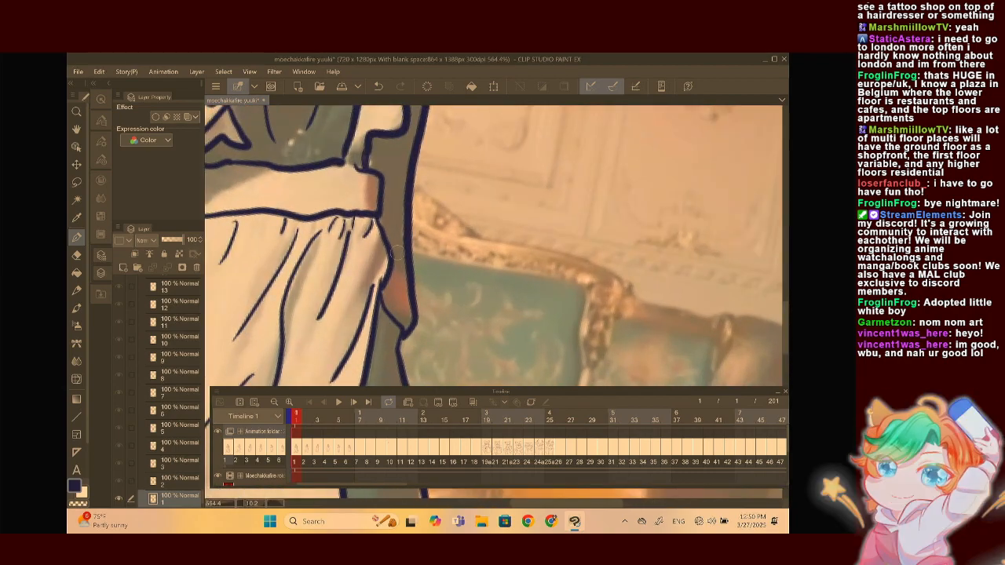
scroll(459, 323, down, 2)
scroll(460, 323, down, 6)
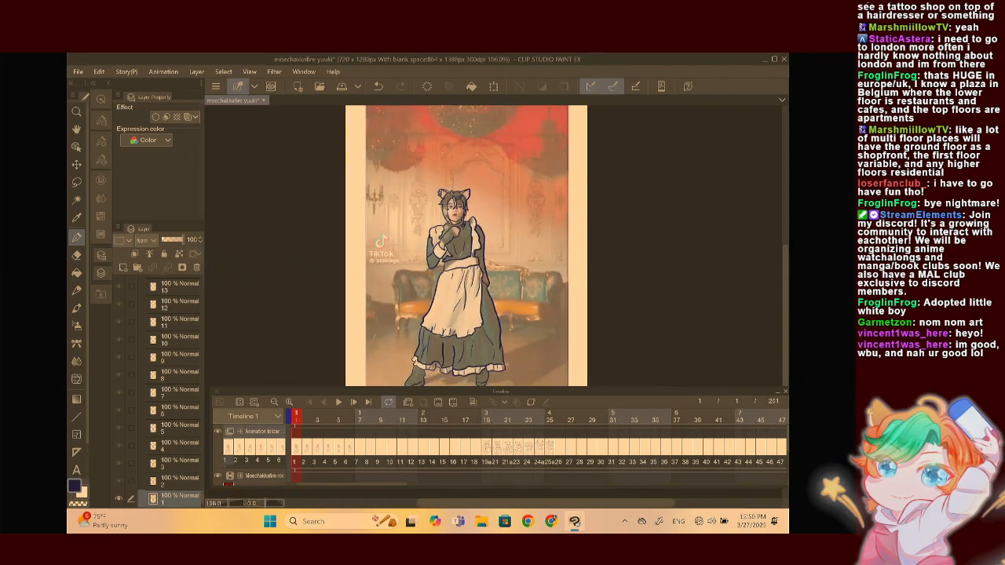
click(217, 475)
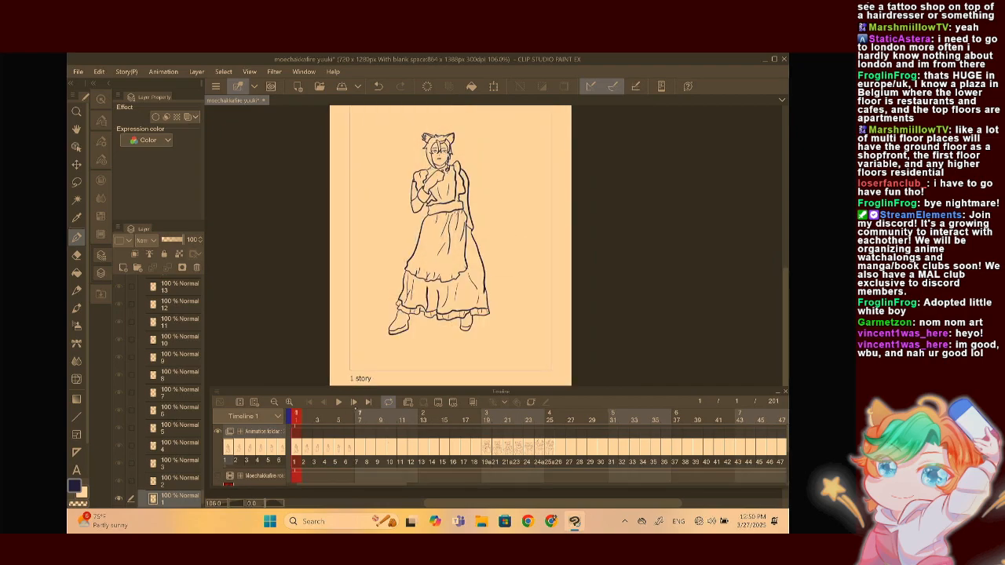
Step through the line drawings from frame 1 to frame 5, and return to frame 4
click(353, 401)
click(353, 401)
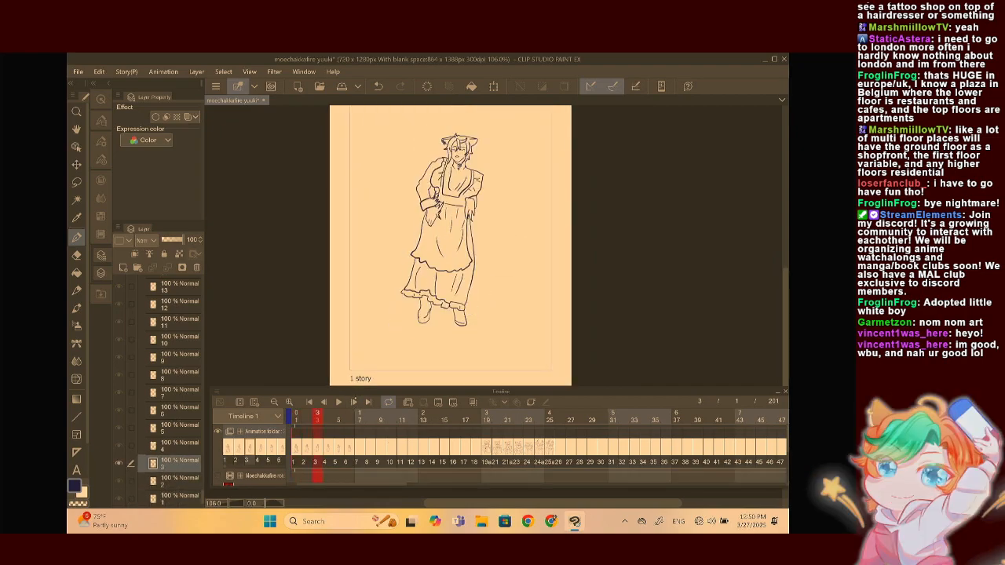
click(353, 401)
click(354, 401)
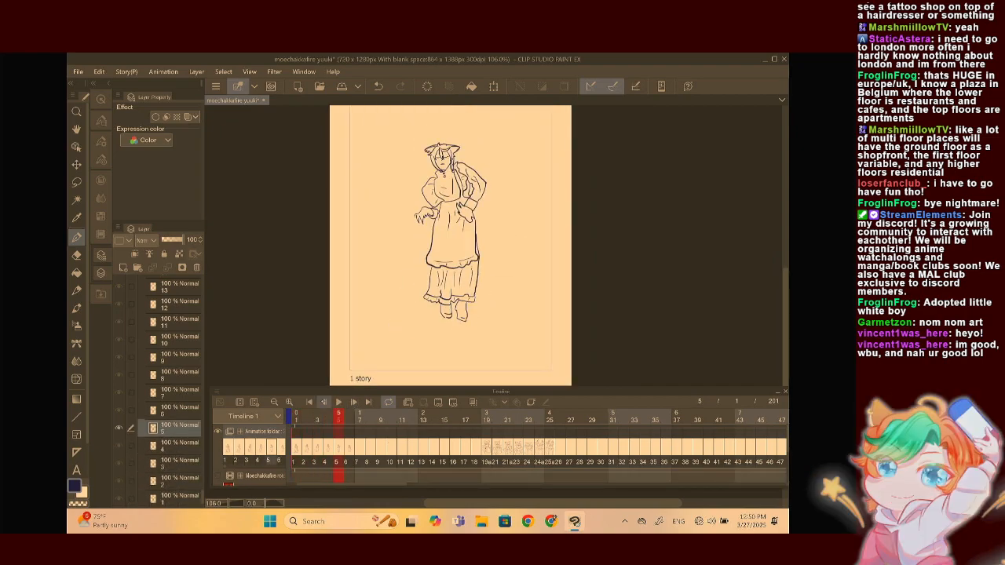
click(323, 401)
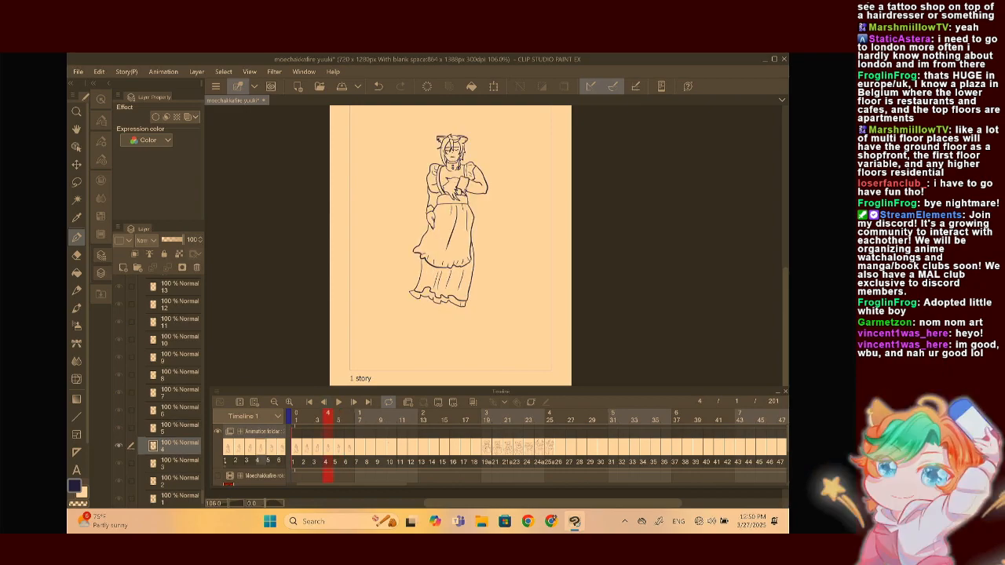
Show the dance video reference and outline the front shoe below the skirt hem on frame 4's layer
click(264, 476)
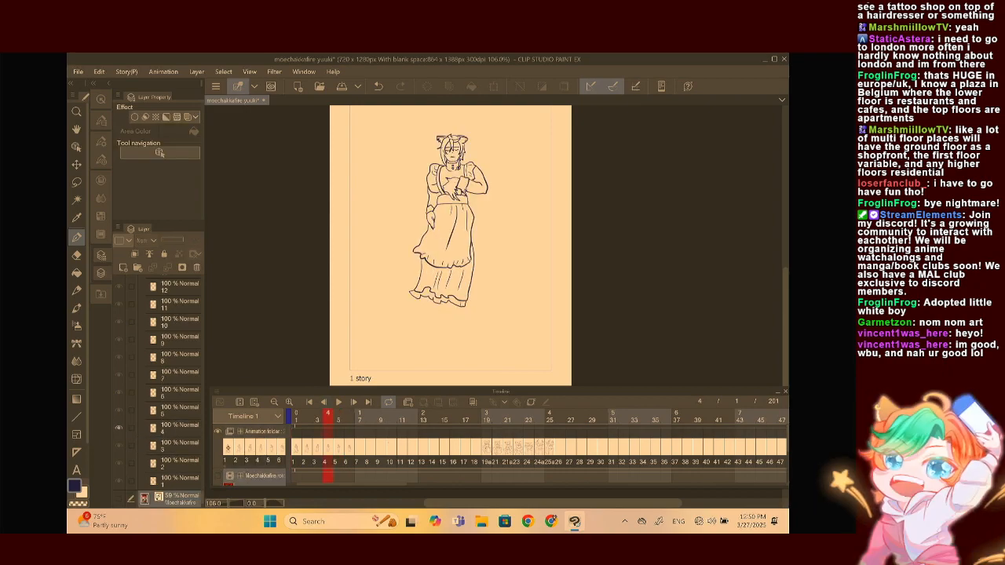
click(217, 475)
click(176, 427)
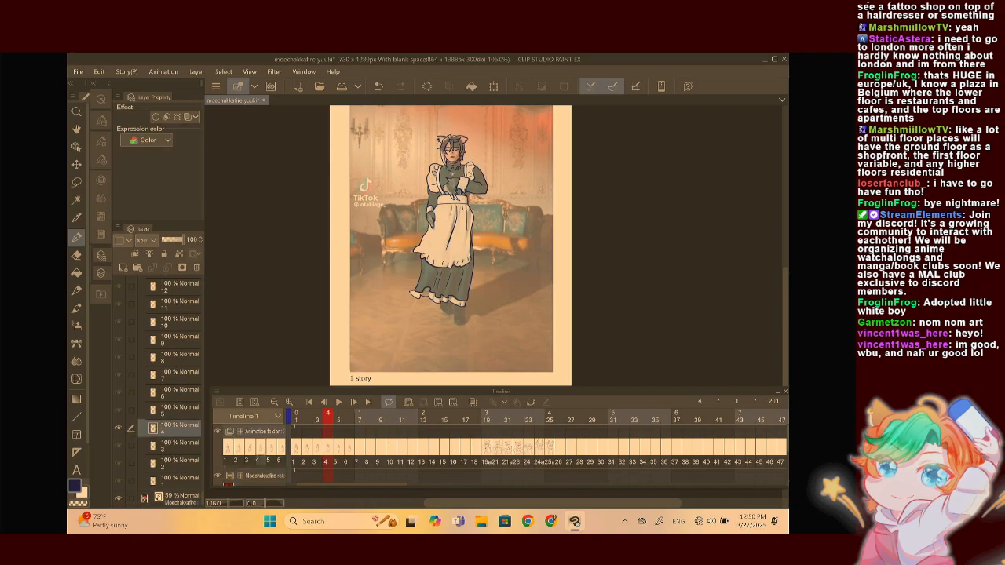
scroll(468, 317, up, 9)
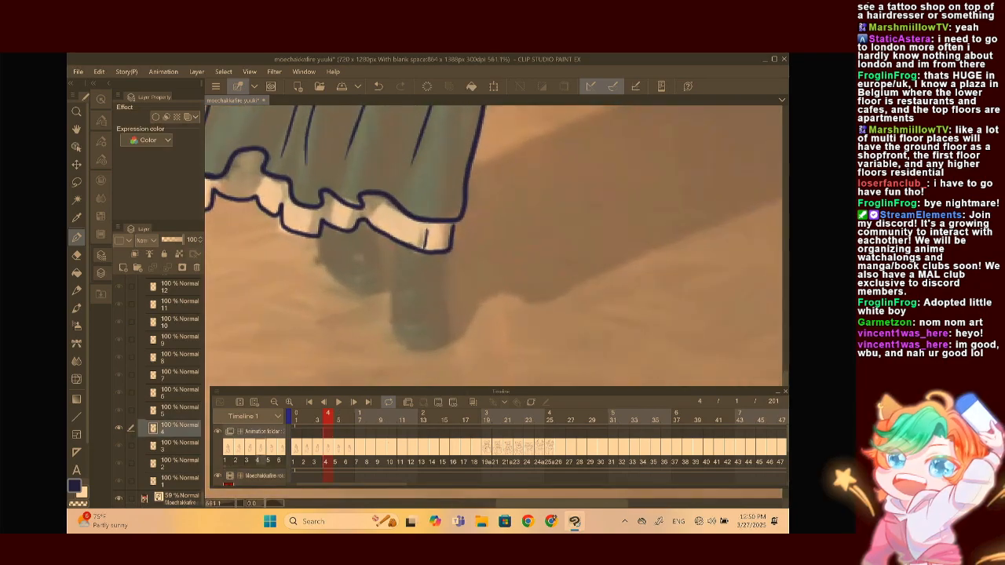
mouse_move(442, 253)
mouse_down()
mouse_move(449, 333)
mouse_move(425, 354)
mouse_up()
mouse_move(390, 246)
mouse_down()
mouse_move(390, 335)
mouse_move(409, 352)
mouse_move(435, 333)
mouse_up()
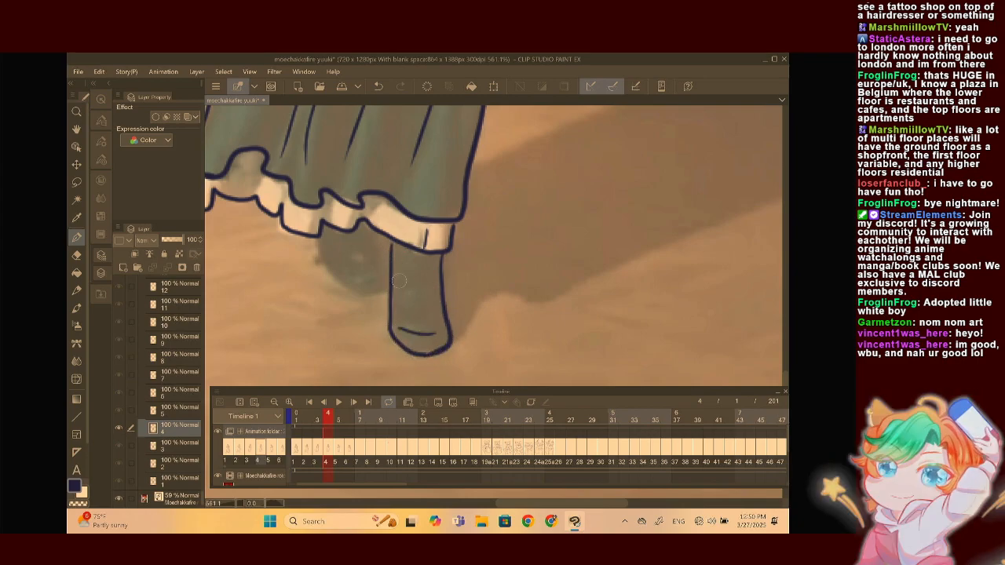
Outline the rear shoe behind the front one, below frame 4's skirt hem
mouse_move(315, 236)
mouse_down()
mouse_move(328, 271)
mouse_move(371, 298)
mouse_move(390, 282)
mouse_up()
mouse_move(328, 257)
mouse_down()
mouse_move(356, 276)
mouse_move(392, 275)
mouse_up()
scroll(495, 245, down, 5)
scroll(495, 245, up, 2)
scroll(495, 245, down, 5)
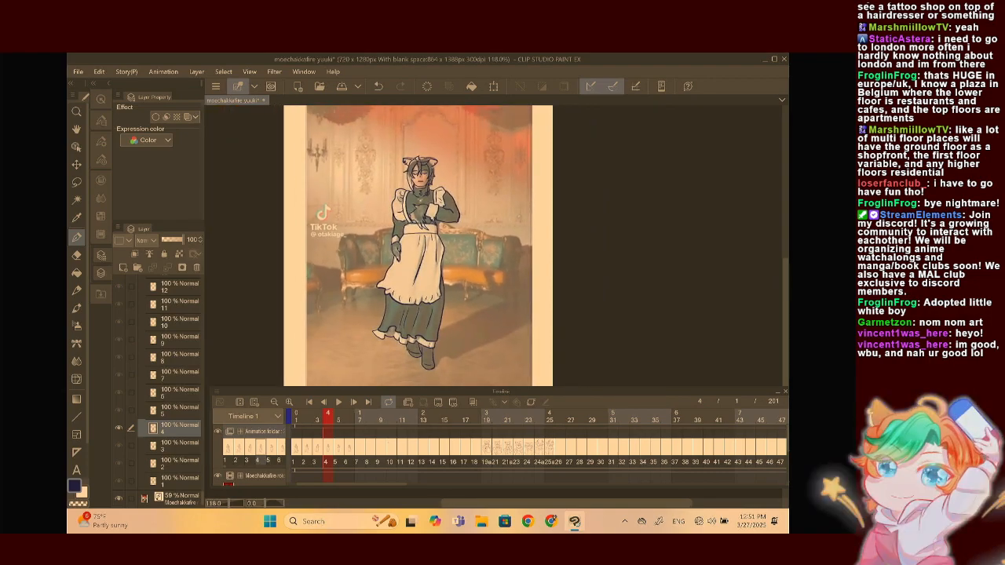
Underline the account handle in the reference video's TikTok watermark on frame 1
click(297, 444)
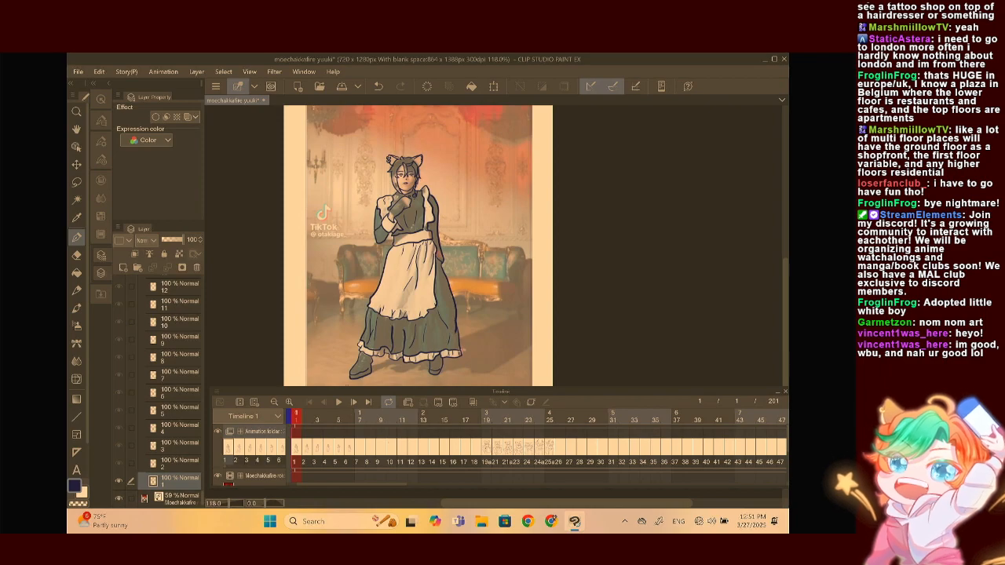
scroll(392, 227, up, 3)
scroll(356, 275, up, 5)
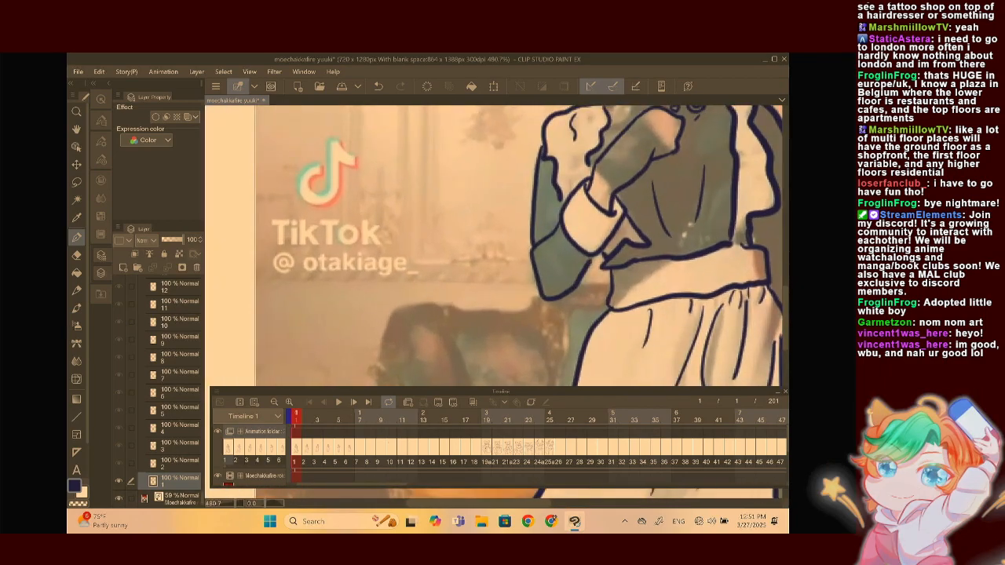
scroll(439, 259, up, 3)
drag(276, 341, 523, 244)
scroll(439, 259, down, 1)
scroll(514, 259, down, 1)
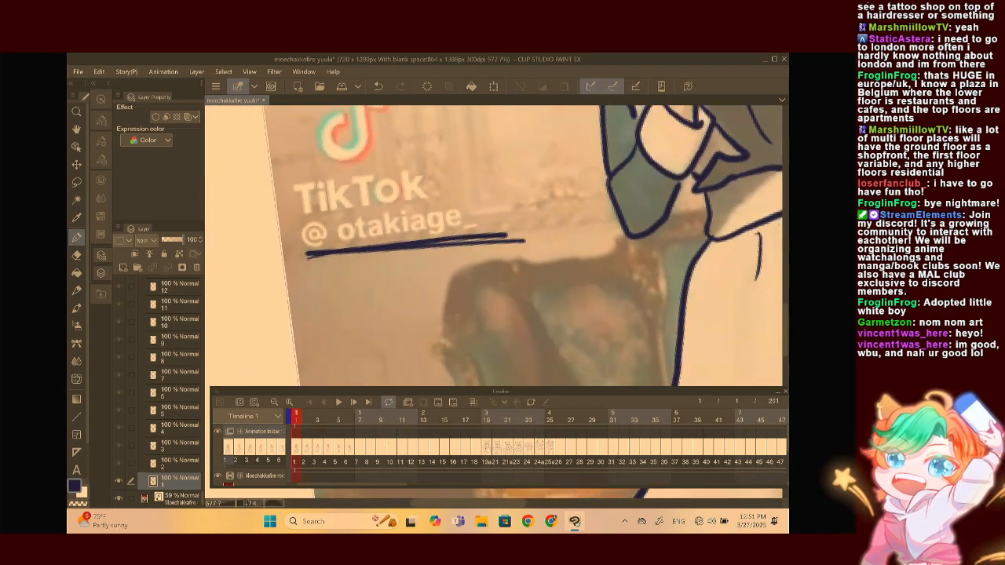
Handwrite the watermark's account handle below the underline on frame 1
mouse_move(330, 292)
mouse_down()
mouse_move(306, 322)
mouse_move(337, 289)
mouse_up()
mouse_move(357, 277)
mouse_down()
mouse_move(355, 316)
mouse_move(373, 297)
mouse_up()
drag(372, 303, 389, 303)
drag(413, 268, 408, 306)
mouse_move(429, 279)
mouse_down()
mouse_move(412, 295)
mouse_move(429, 306)
mouse_up()
mouse_move(438, 286)
mouse_down()
mouse_move(436, 297)
mouse_move(469, 297)
mouse_move(476, 314)
mouse_up()
drag(508, 265, 517, 275)
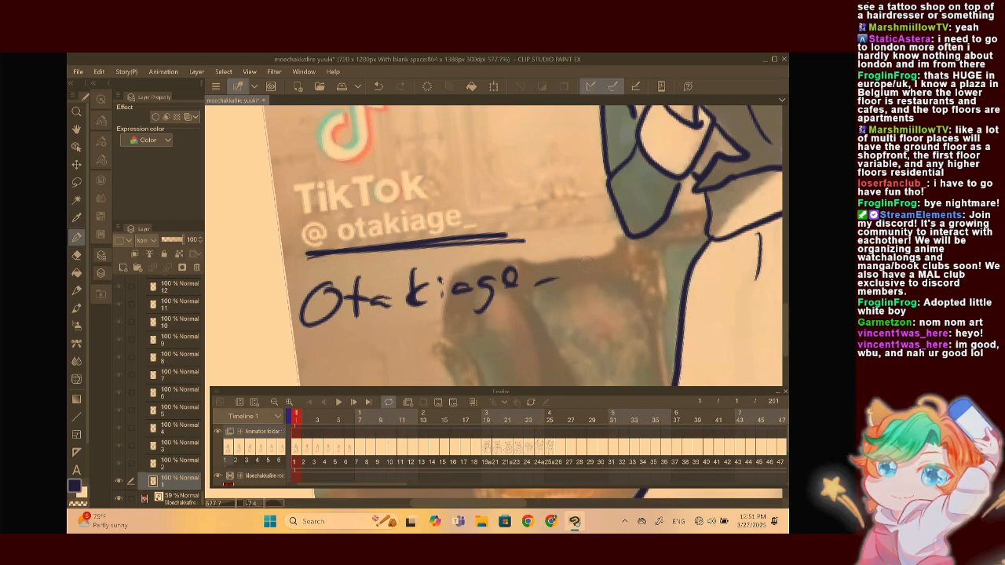
Undo the handwritten account handle and its underline beneath the TikTok watermark on frame 1
scroll(584, 262, down, 3)
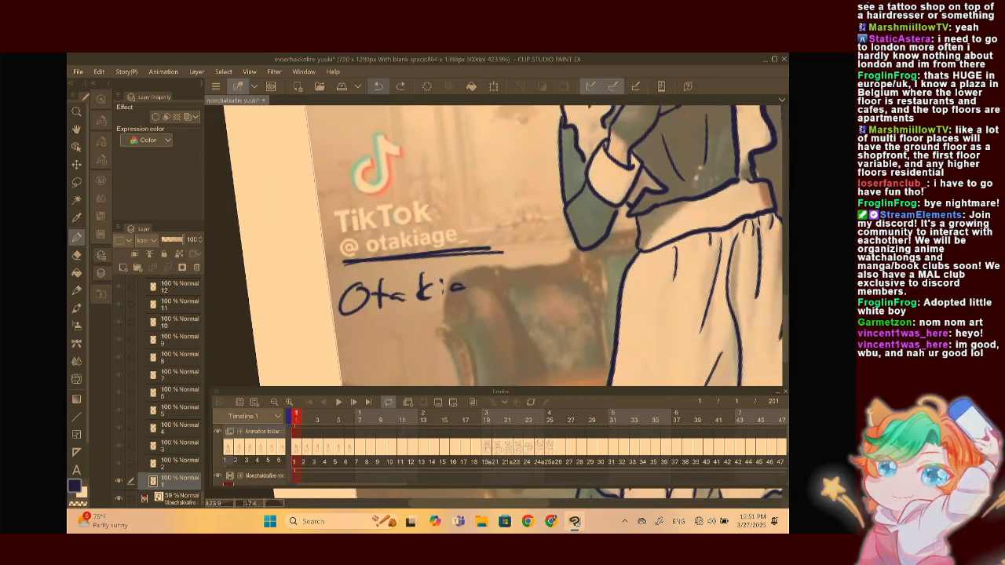
click(376, 88)
click(376, 87)
click(376, 88)
click(376, 87)
click(375, 88)
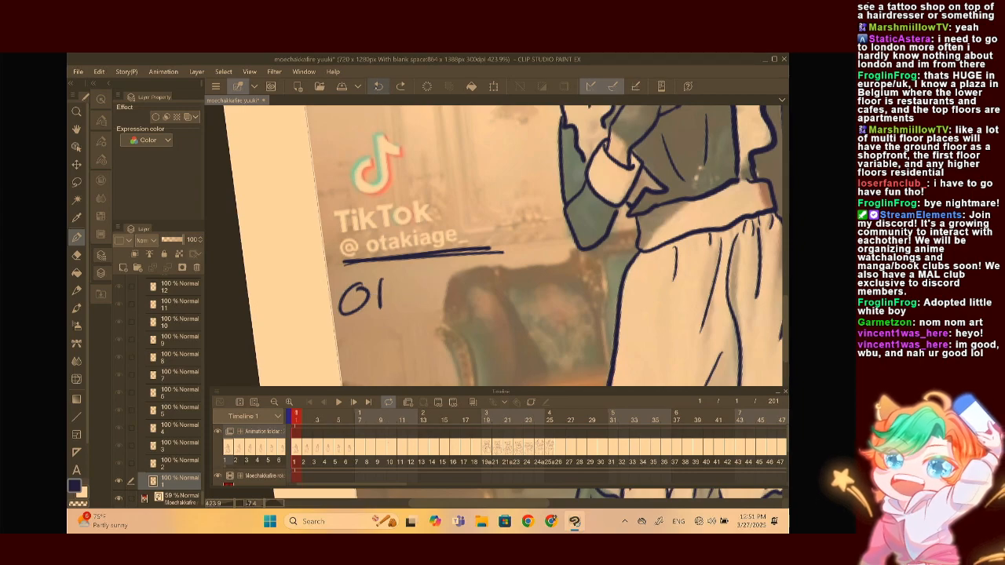
click(377, 88)
click(378, 87)
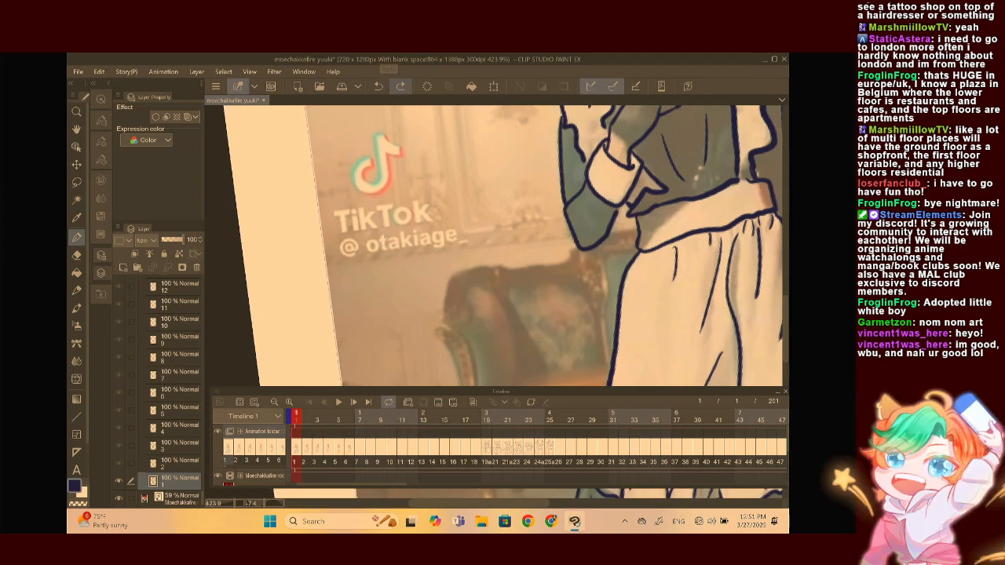
View the full frame 1 drawing and preview the reference poses on frames 7 and 10
scroll(487, 255, down, 6)
scroll(594, 247, up, 5)
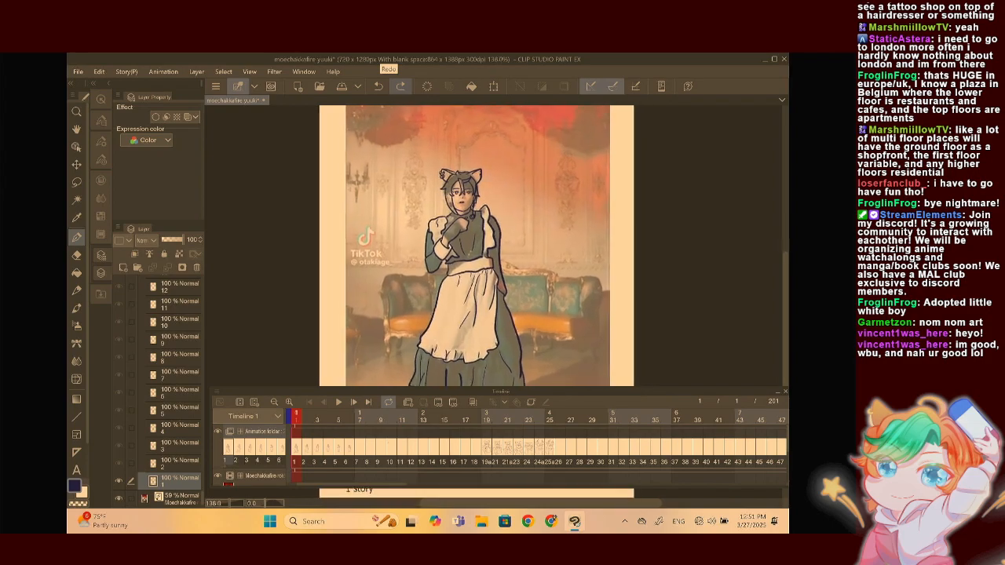
scroll(471, 236, up, 2)
scroll(471, 244, down, 6)
scroll(502, 275, up, 2)
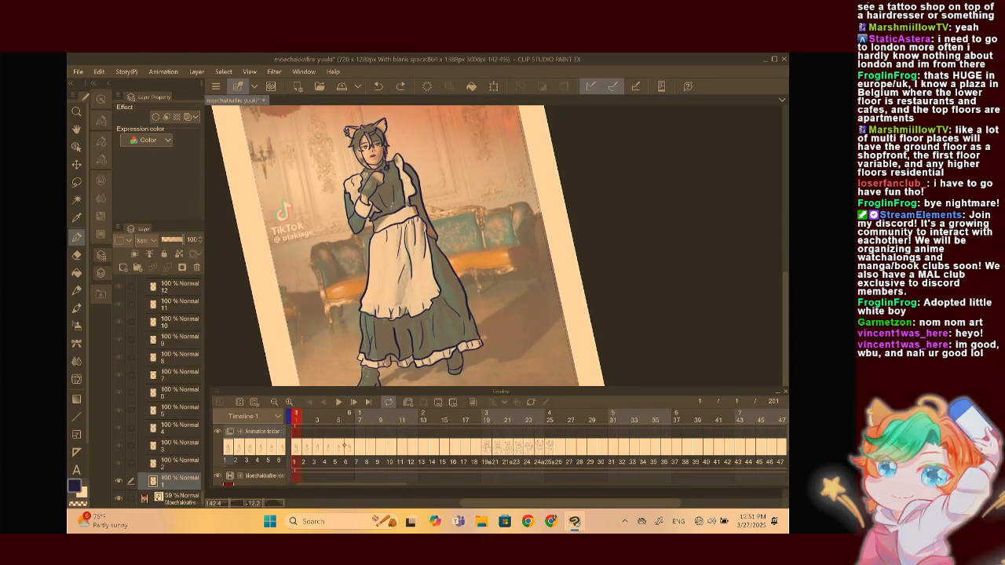
click(351, 445)
click(360, 445)
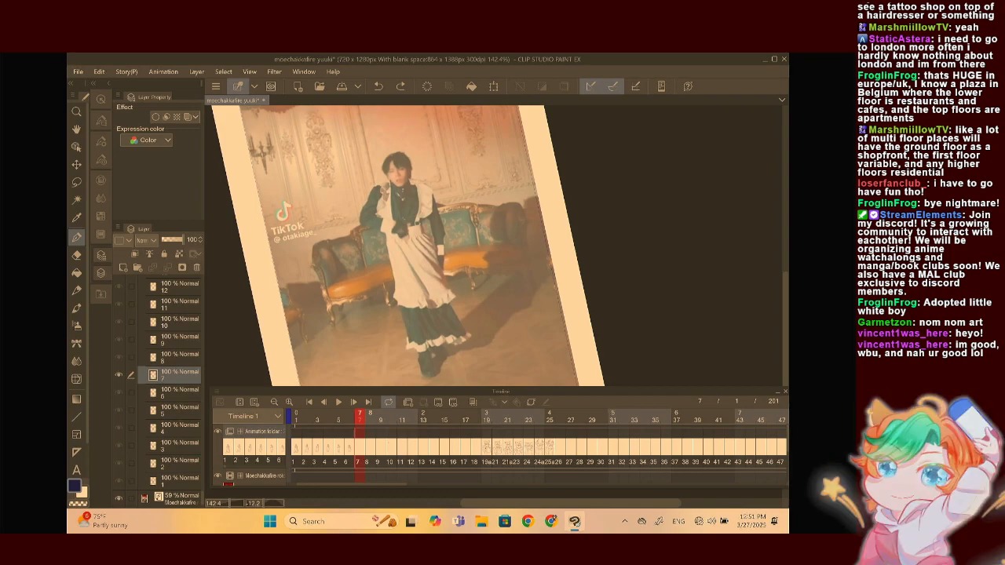
click(391, 447)
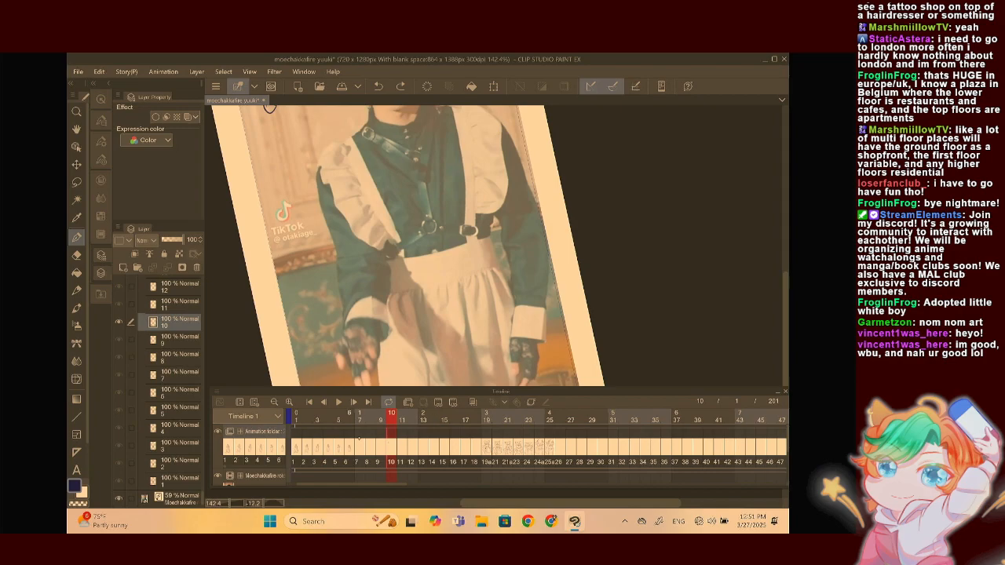
click(358, 439)
mouse_move(471, 244)
mouse_down()
mouse_move(495, 247)
mouse_move(478, 239)
mouse_up()
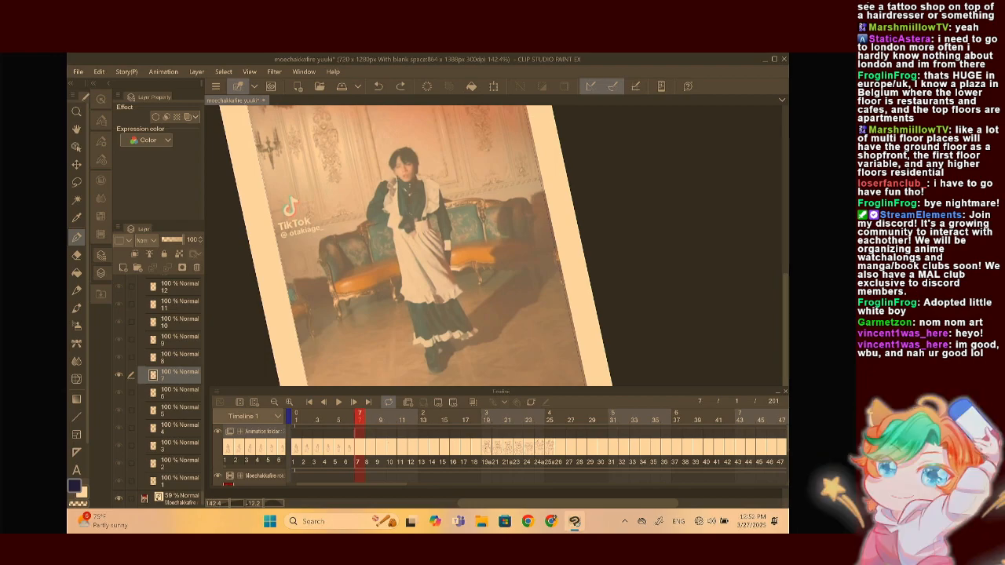
Flip back and forth between frames 5, 6 and 7 to compare the drawn poses with frame 7's reference pose
click(350, 446)
click(358, 445)
click(349, 446)
click(355, 447)
click(340, 447)
click(358, 447)
scroll(402, 245, up, 2)
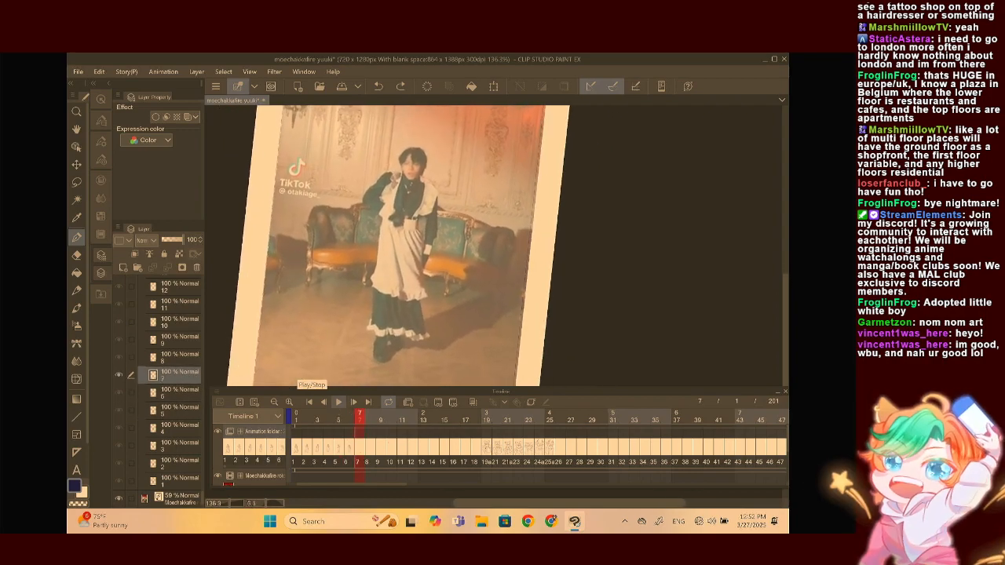
scroll(481, 267, down, 1)
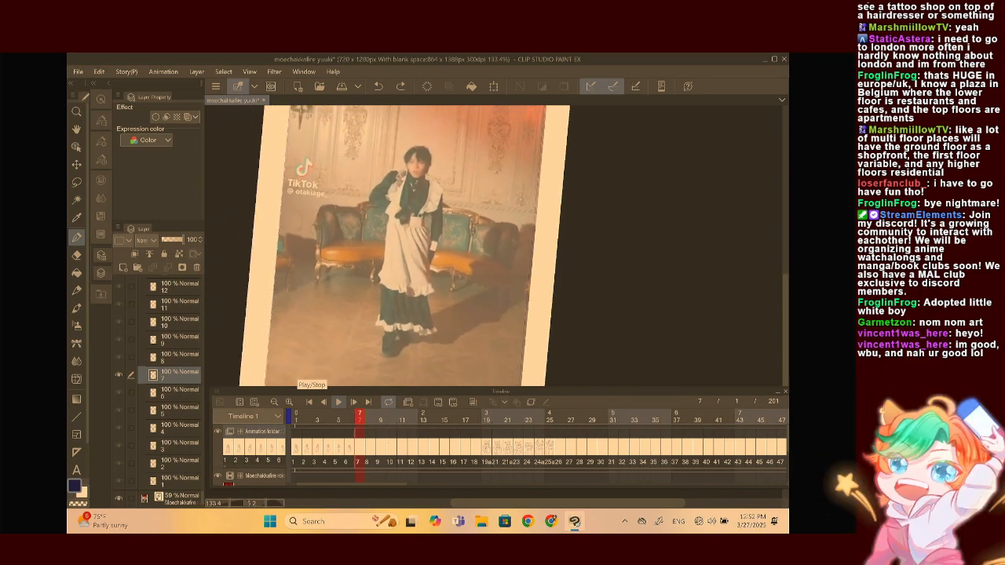
click(347, 446)
click(358, 445)
click(338, 428)
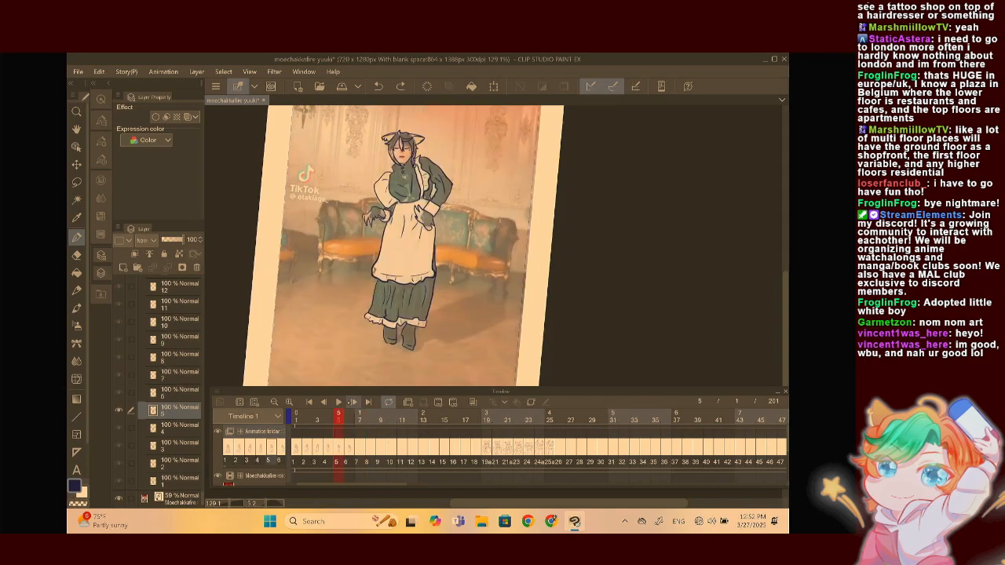
click(353, 402)
click(352, 402)
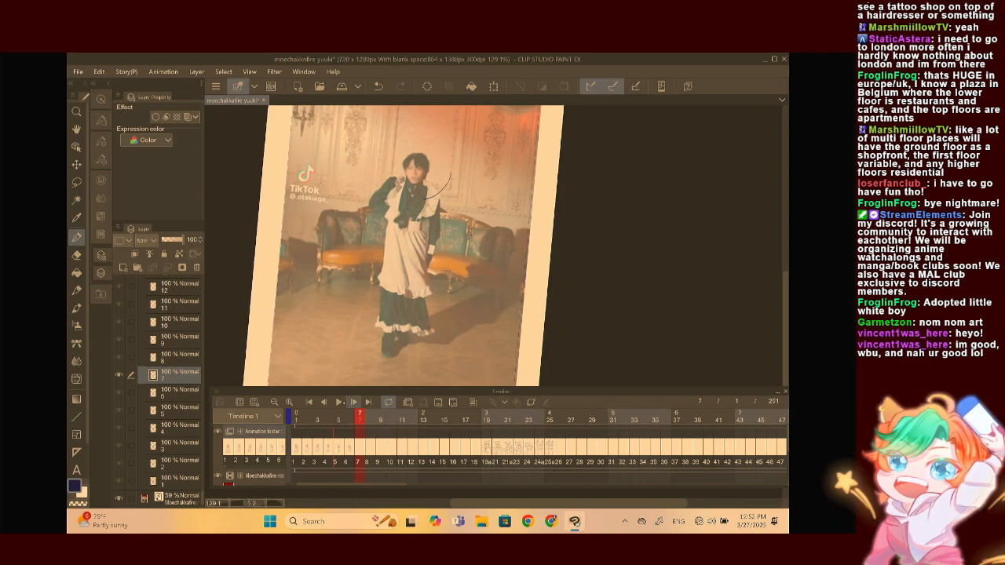
click(323, 402)
click(323, 402)
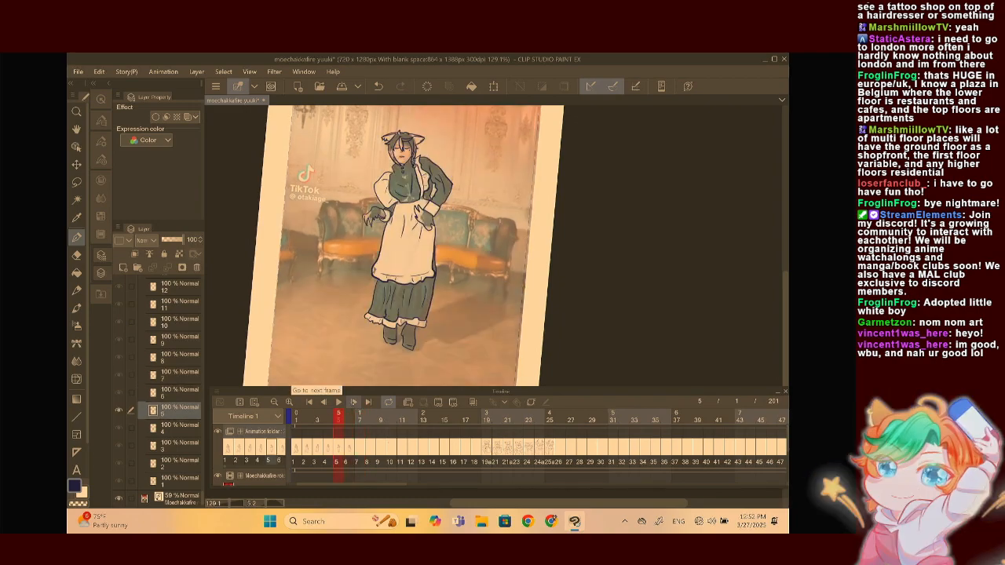
click(353, 402)
click(353, 402)
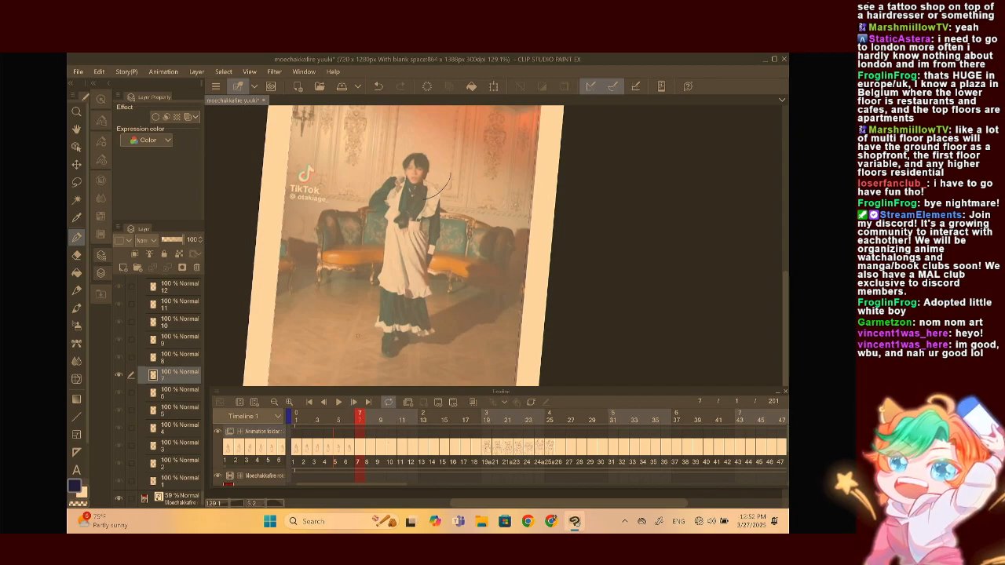
Undo the stray stroke on frame 7 and draw both open eyes over the reference face
click(379, 86)
scroll(440, 251, up, 3)
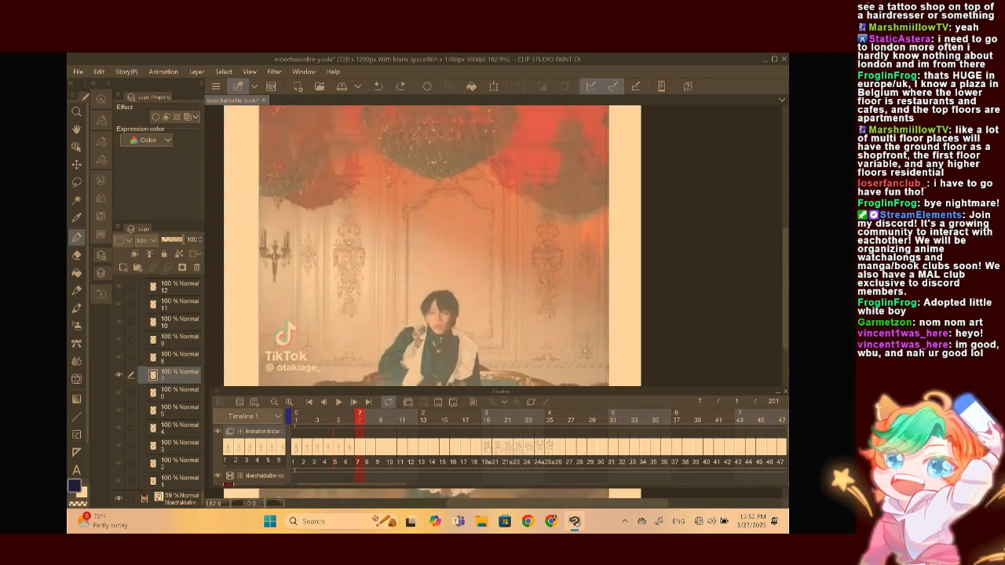
scroll(439, 259, up, 10)
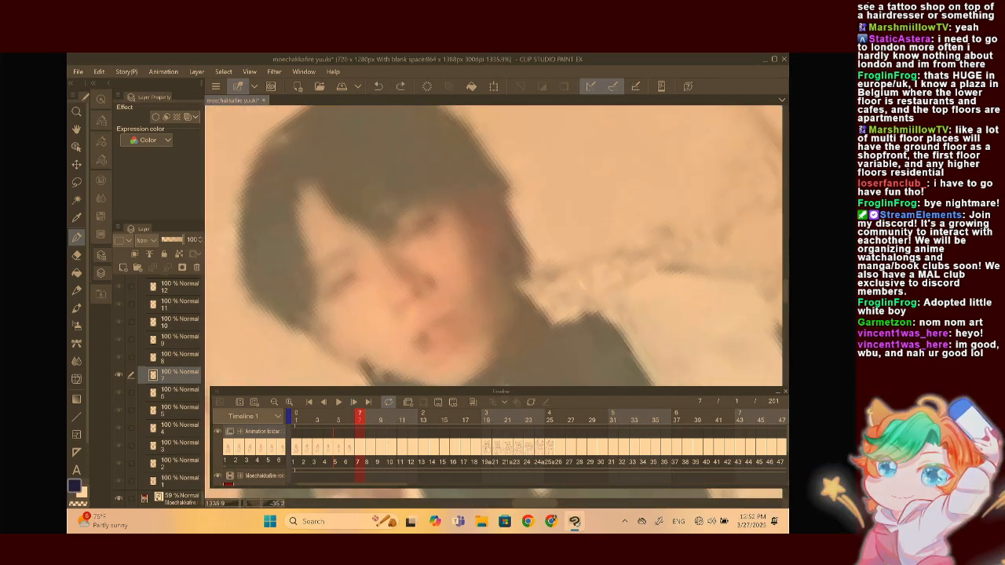
mouse_move(402, 240)
mouse_down()
mouse_move(448, 198)
mouse_move(445, 208)
mouse_up()
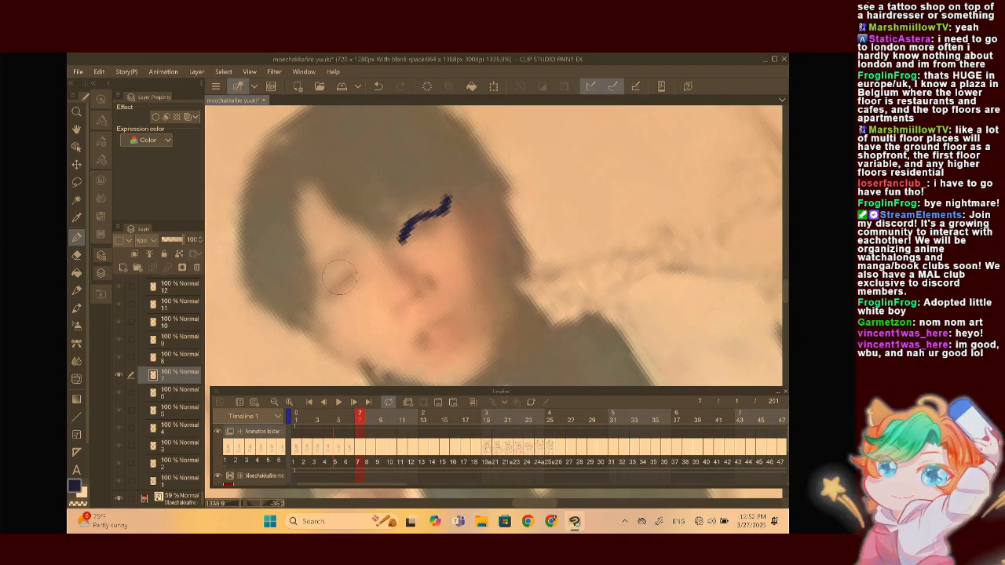
mouse_move(362, 271)
mouse_down()
mouse_move(327, 303)
mouse_move(361, 276)
mouse_up()
drag(413, 226, 424, 212)
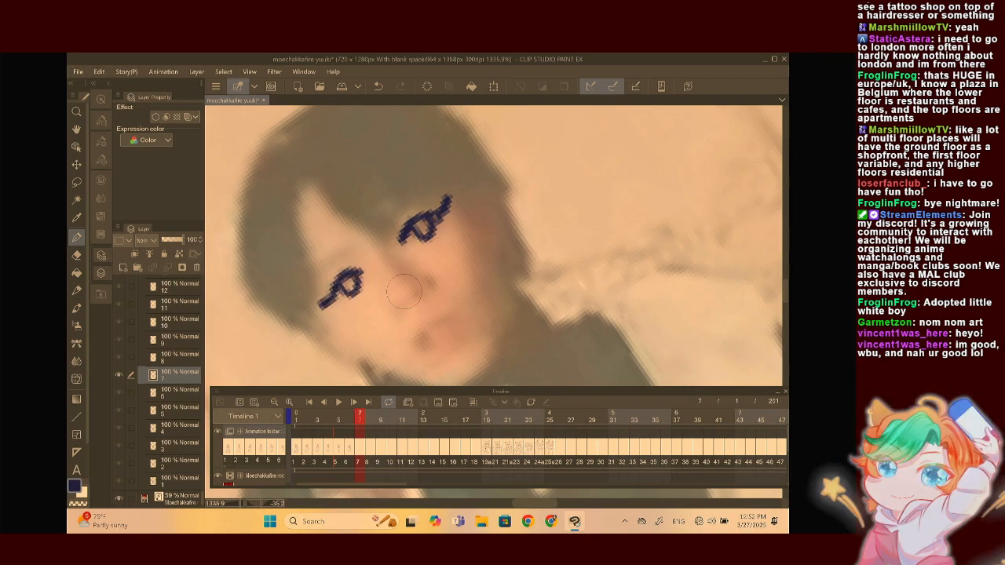
Draw the nose mark and the slightly open mouth on frame 7's face
mouse_move(396, 293)
mouse_down()
mouse_move(401, 304)
mouse_move(413, 291)
mouse_move(436, 231)
mouse_up()
scroll(416, 274, down, 3)
click(378, 86)
scroll(416, 236, up, 3)
mouse_move(410, 265)
mouse_down()
mouse_move(461, 238)
mouse_move(449, 261)
mouse_move(412, 267)
mouse_up()
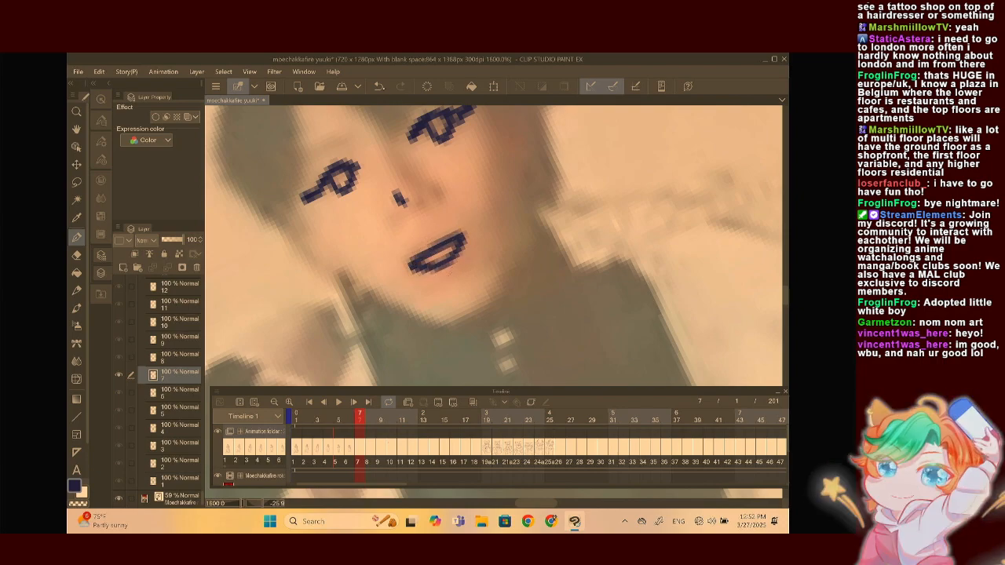
scroll(439, 251, down, 3)
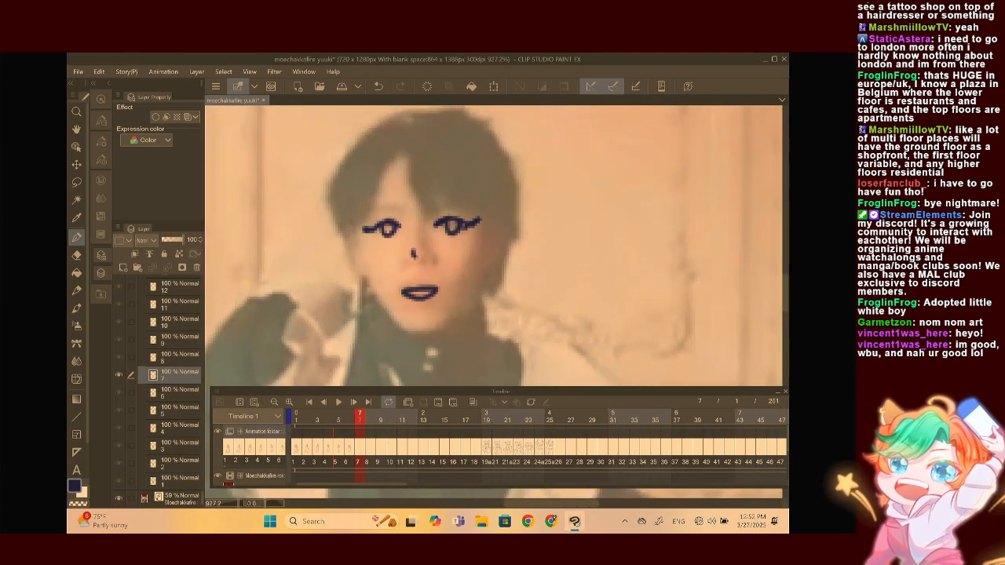
scroll(414, 245, up, 1)
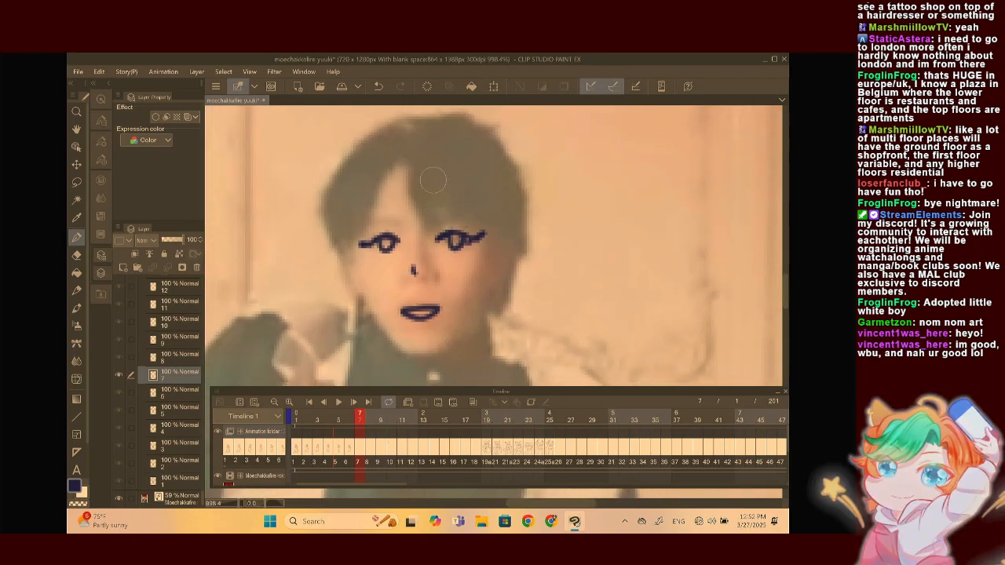
drag(406, 154, 420, 250)
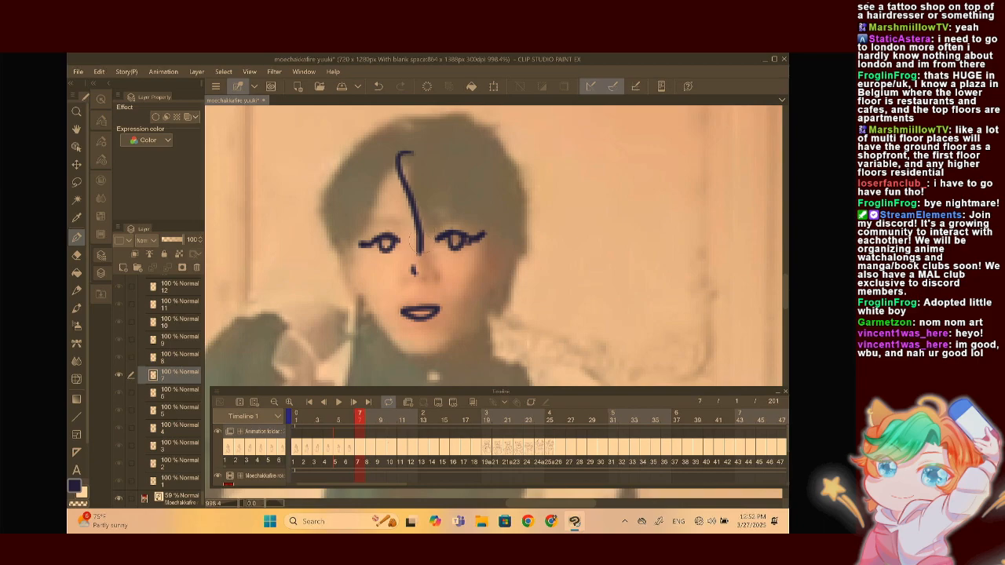
click(378, 85)
drag(630, 155, 610, 216)
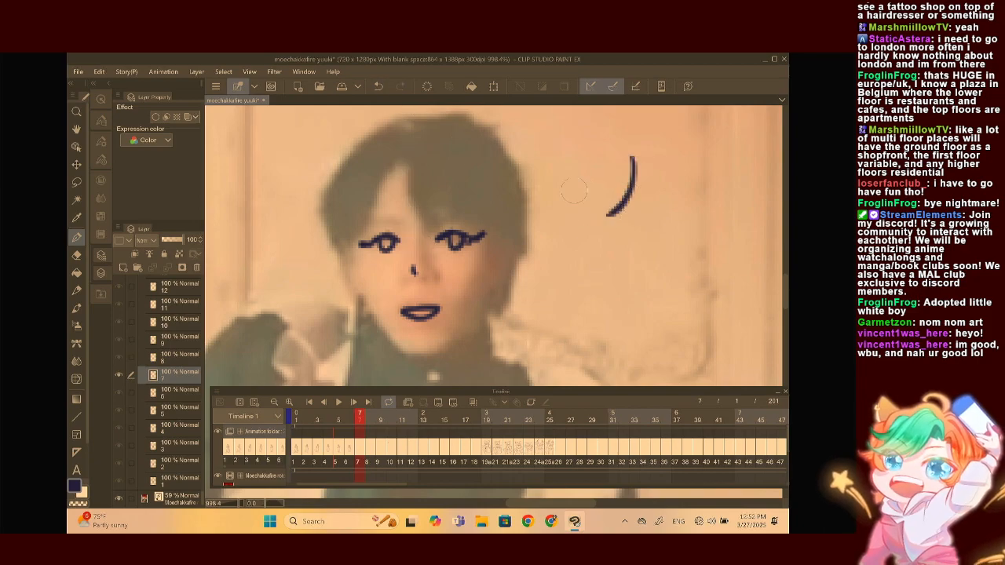
click(379, 86)
Draw the pointed central fringe strands and the side-swept strand across the forehead on frame 7
mouse_move(405, 157)
mouse_down()
mouse_move(390, 269)
mouse_move(423, 210)
mouse_up()
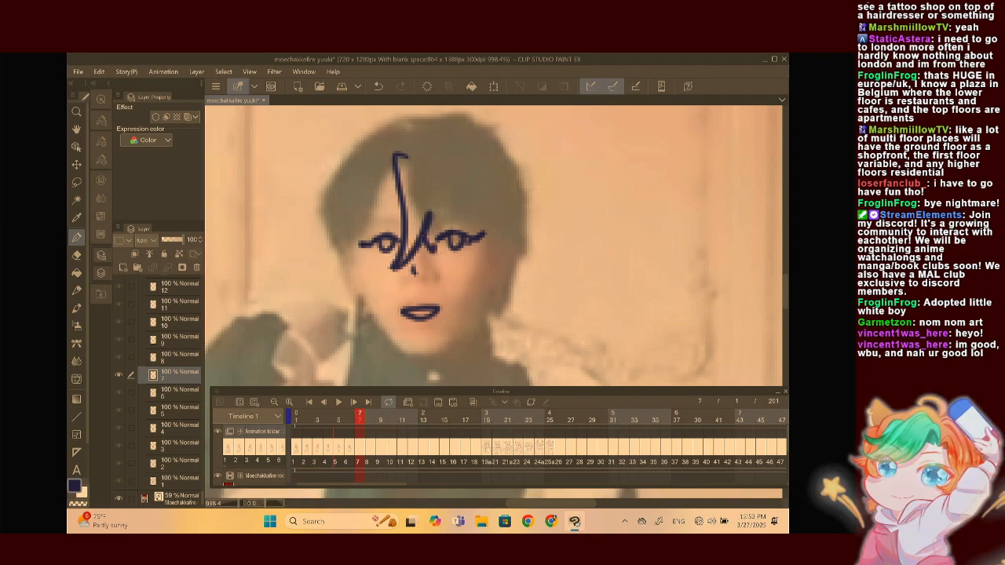
drag(433, 248, 423, 168)
key(ctrl+z)
key(ctrl+z)
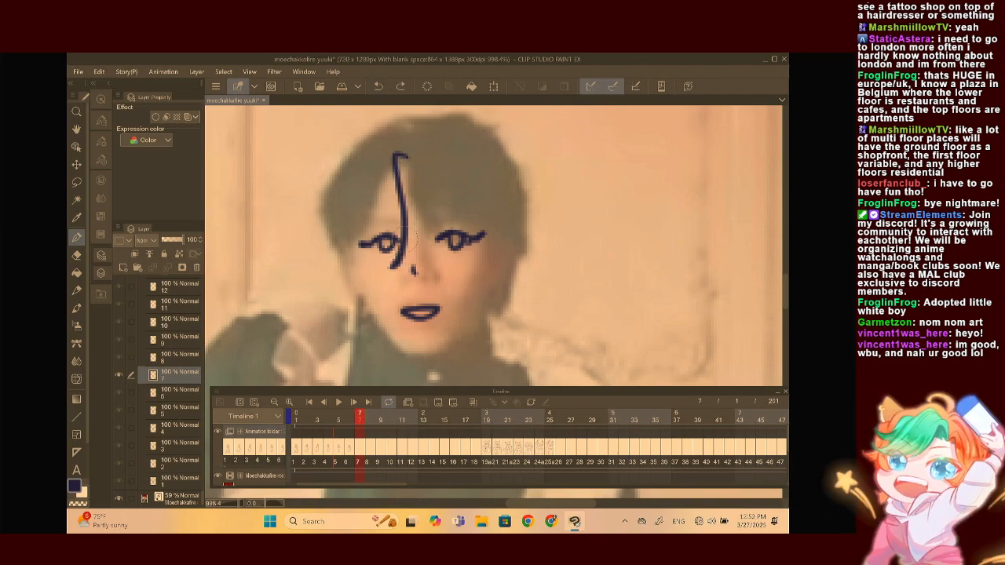
mouse_move(391, 272)
mouse_down()
mouse_move(413, 249)
mouse_move(423, 203)
mouse_move(432, 257)
mouse_move(436, 210)
mouse_move(418, 167)
mouse_move(426, 163)
mouse_move(416, 162)
mouse_move(501, 156)
mouse_move(442, 196)
mouse_move(569, 163)
mouse_up()
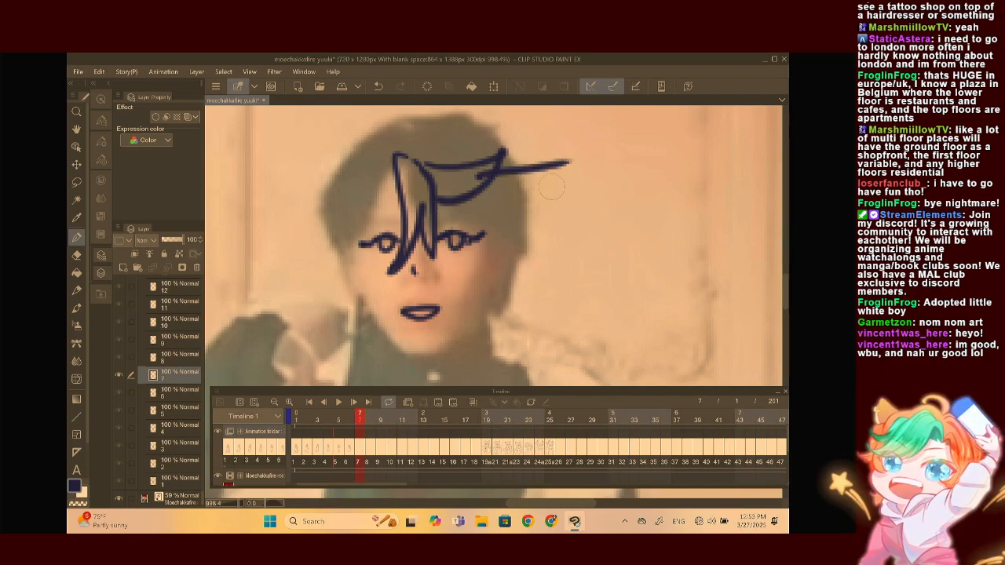
click(377, 85)
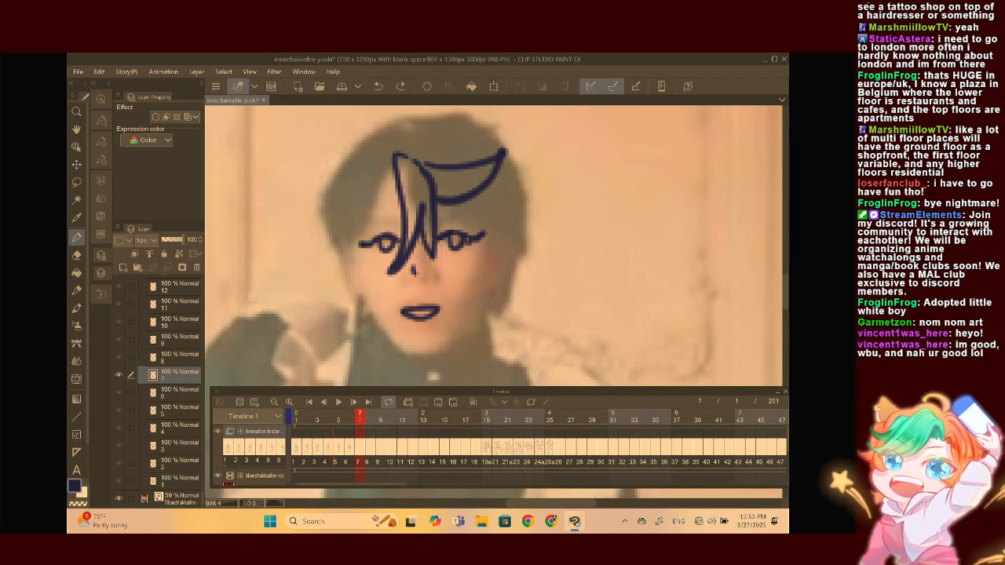
Review the faces from frame 1 through frame 5 and draw both eyebrows above the closed eyes on frame 5
click(296, 417)
scroll(487, 267, down, 4)
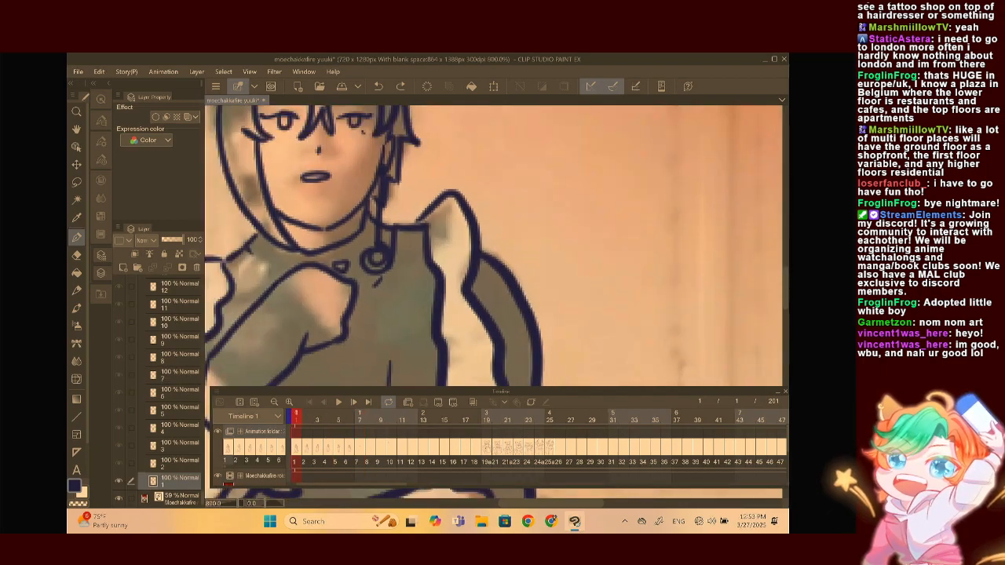
click(352, 401)
click(352, 402)
click(352, 402)
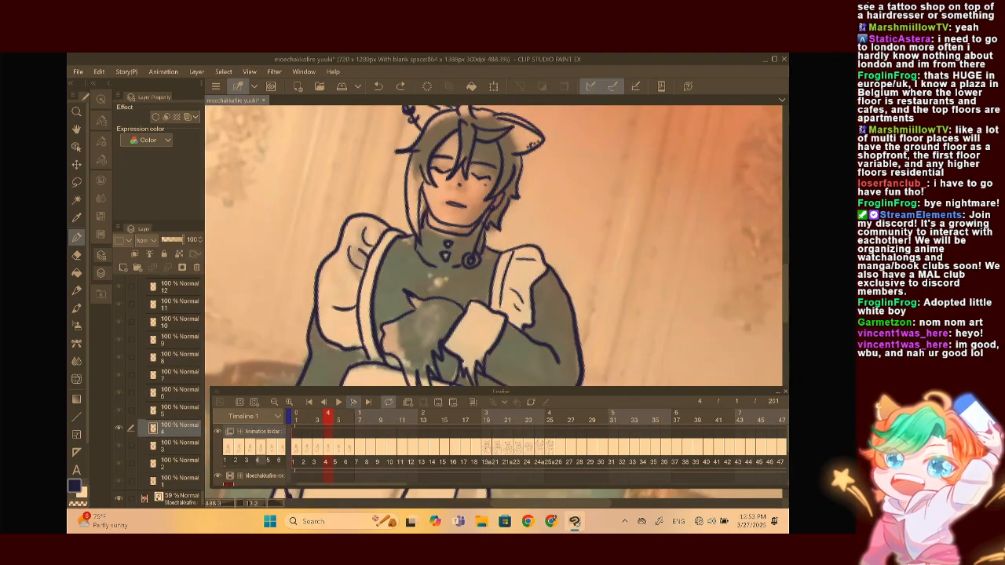
click(353, 402)
scroll(496, 245, up, 5)
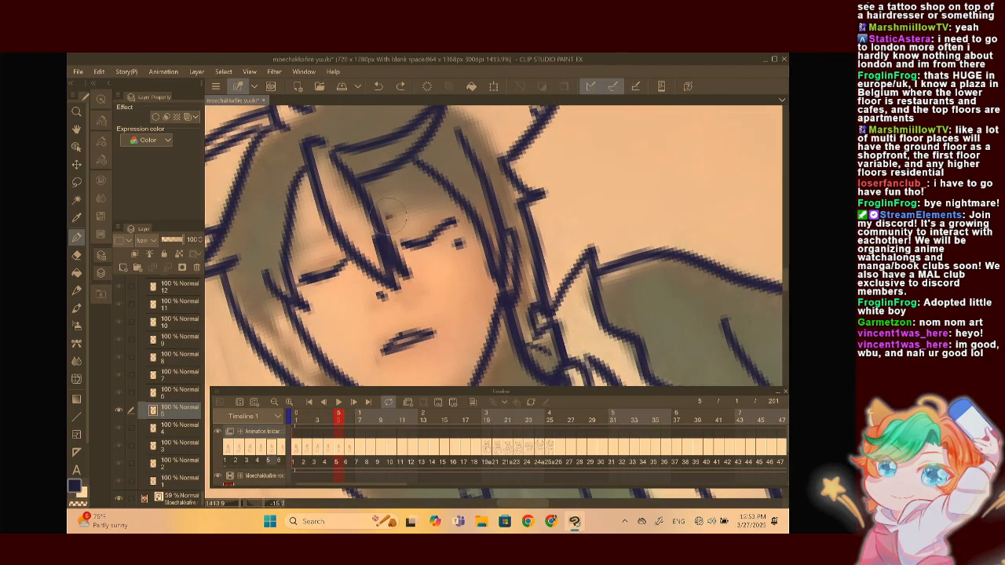
drag(384, 215, 451, 192)
drag(326, 236, 284, 254)
scroll(496, 245, down, 3)
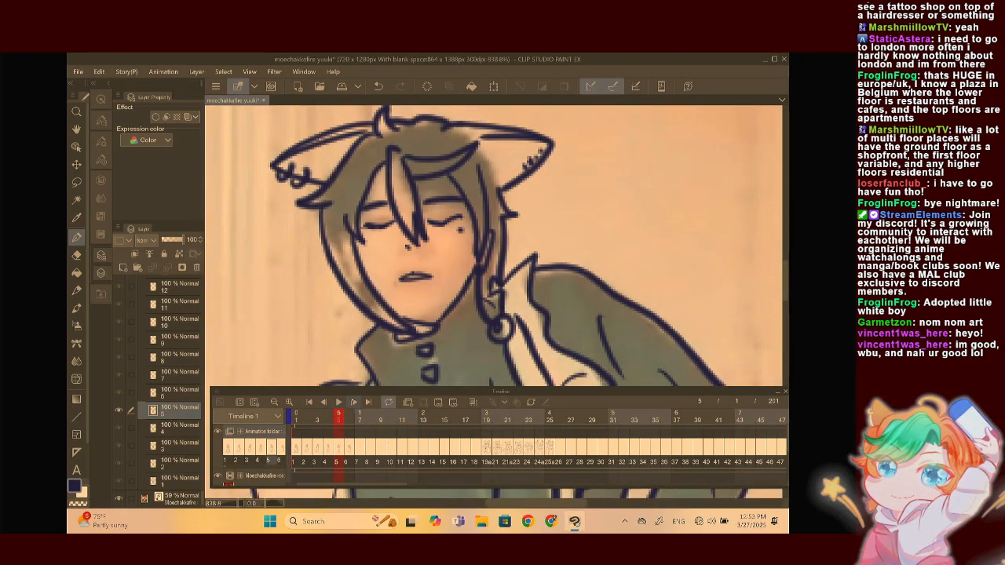
Draw both eyebrows above the closed eyes on frame 6
click(353, 402)
scroll(518, 138, up, 3)
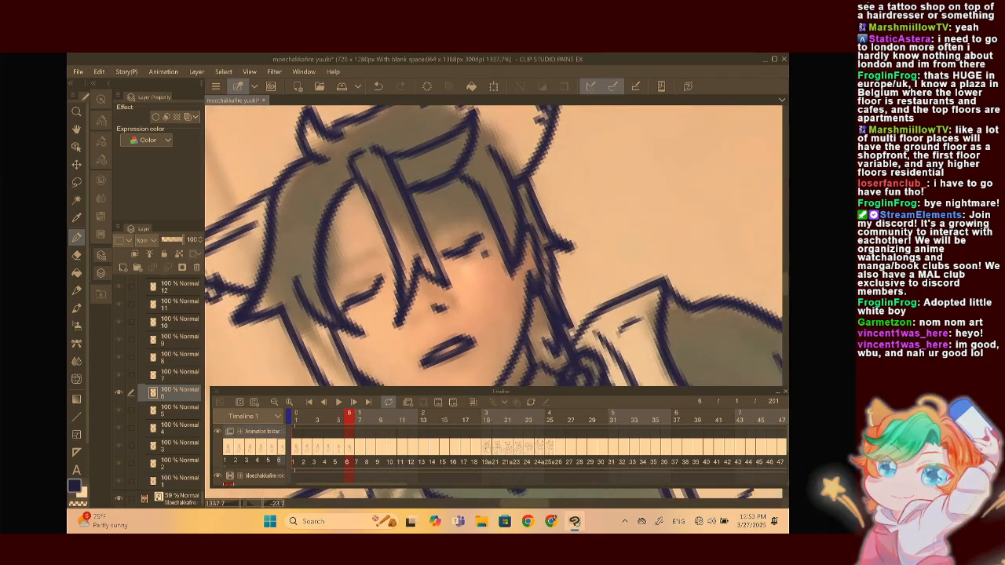
drag(442, 228, 463, 215)
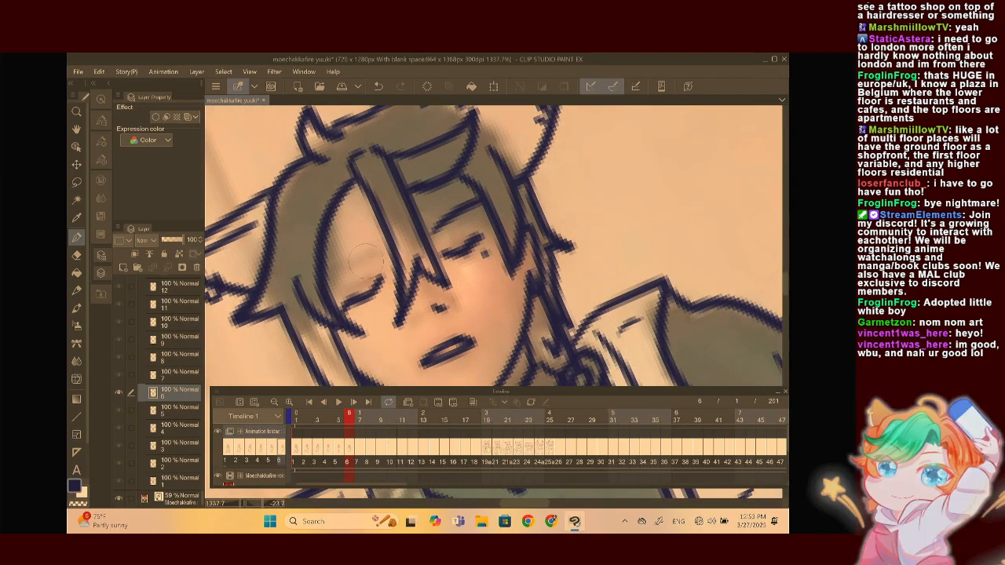
drag(383, 242, 345, 254)
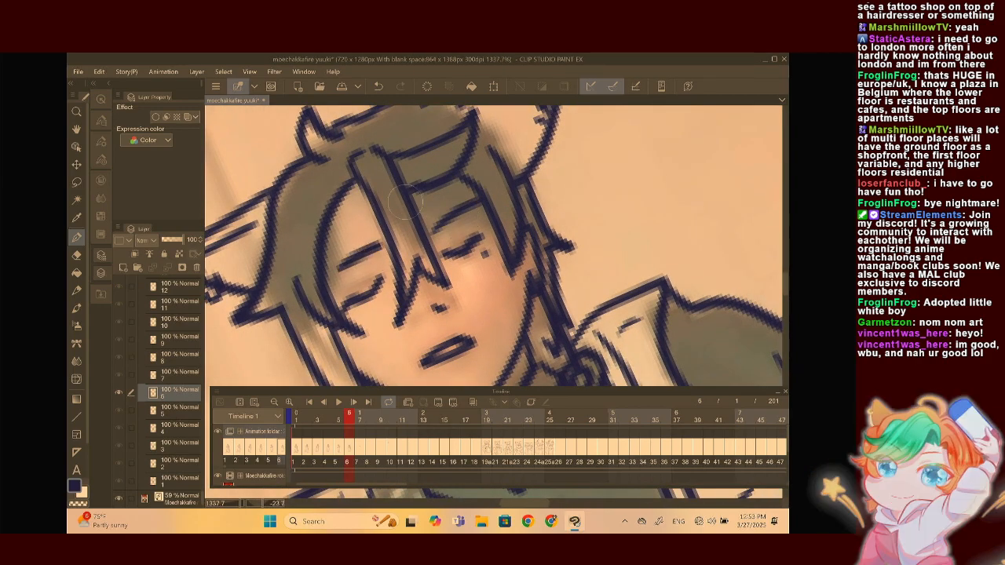
scroll(405, 201, down, 3)
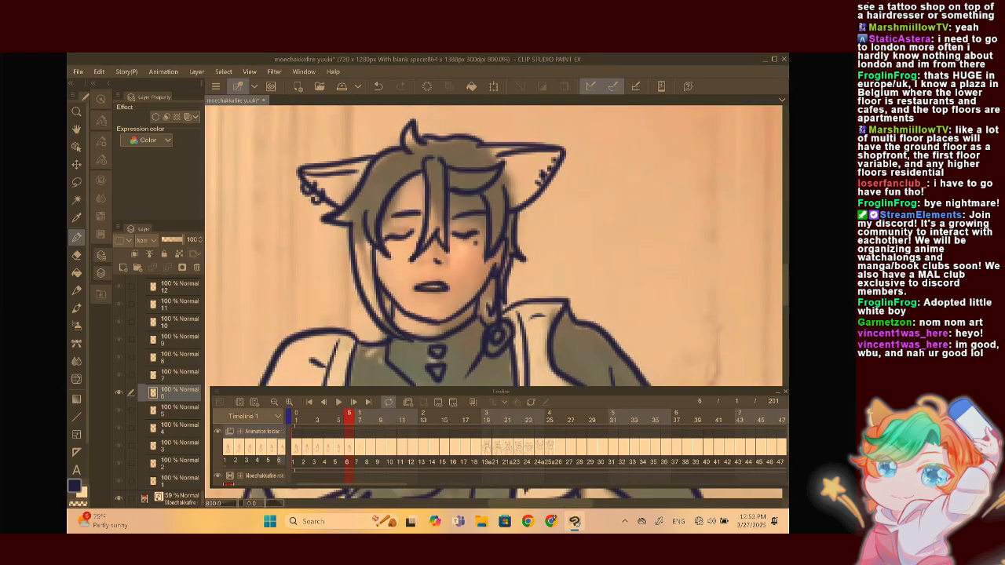
Draw both eyebrows above the open eyes on frame 7
click(360, 416)
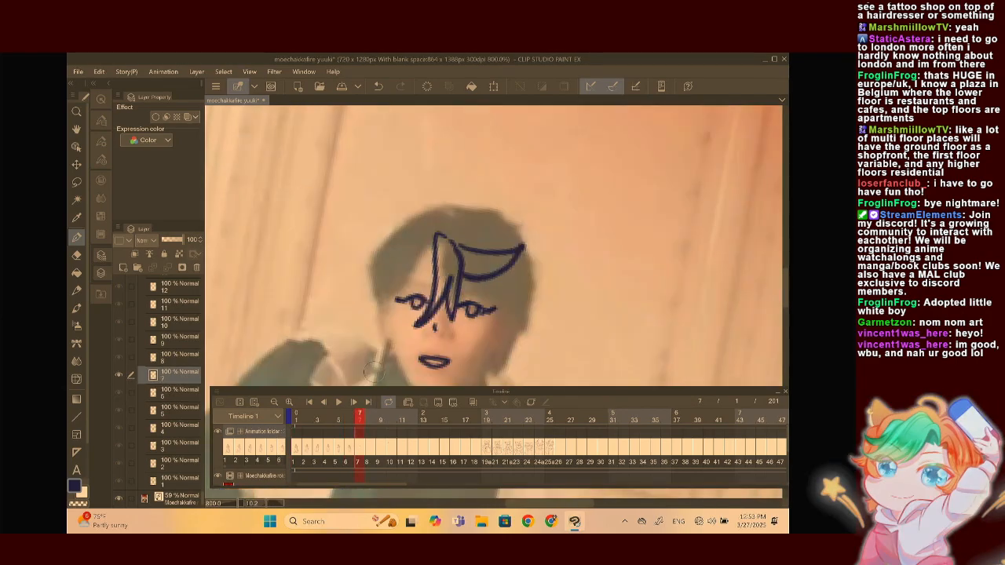
scroll(448, 267, up, 3)
drag(441, 265, 483, 238)
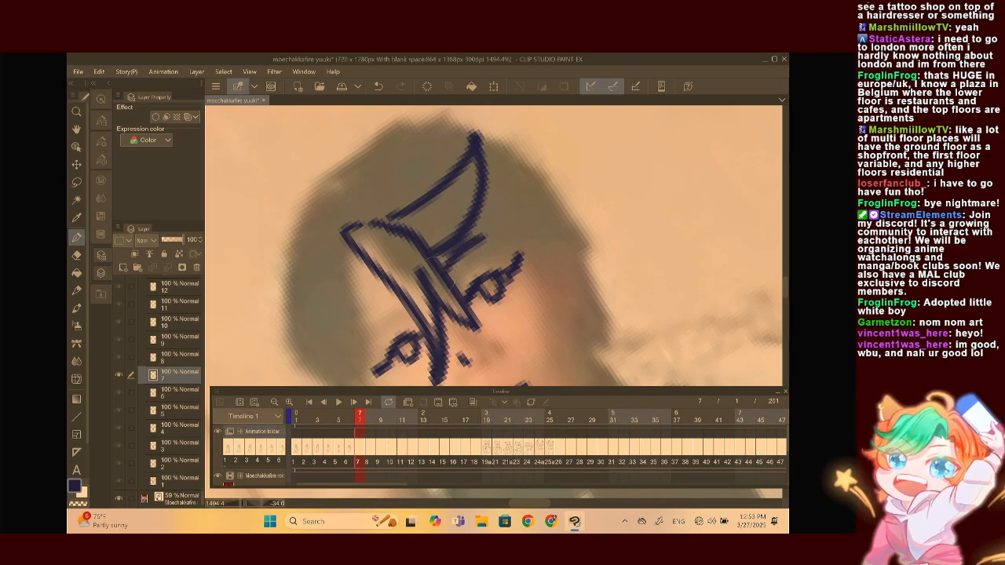
drag(395, 308, 356, 336)
scroll(447, 267, down, 2)
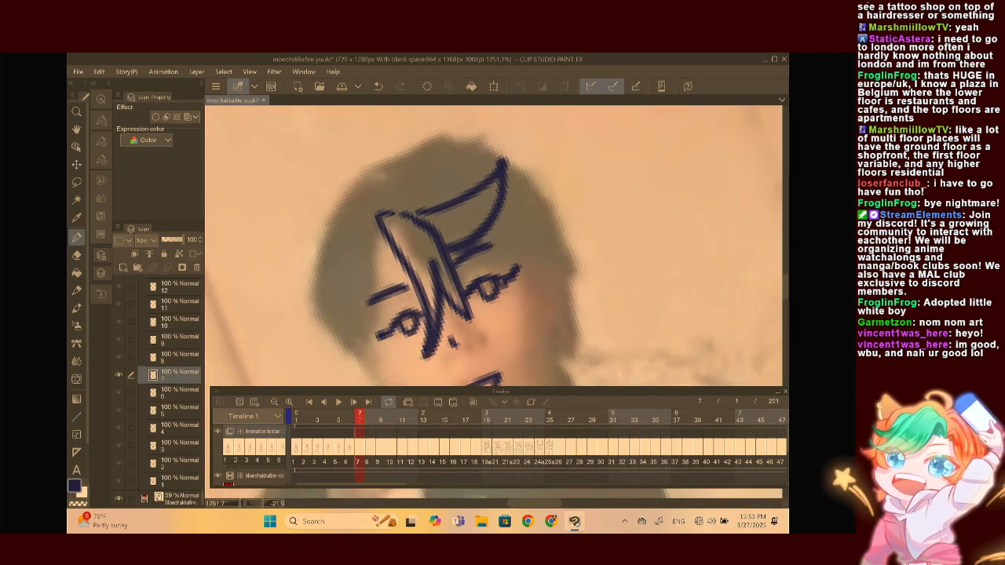
Add the beauty mark beneath the right-hand eye on frame 7, checking its placement against frame 6
scroll(447, 267, up, 4)
click(479, 302)
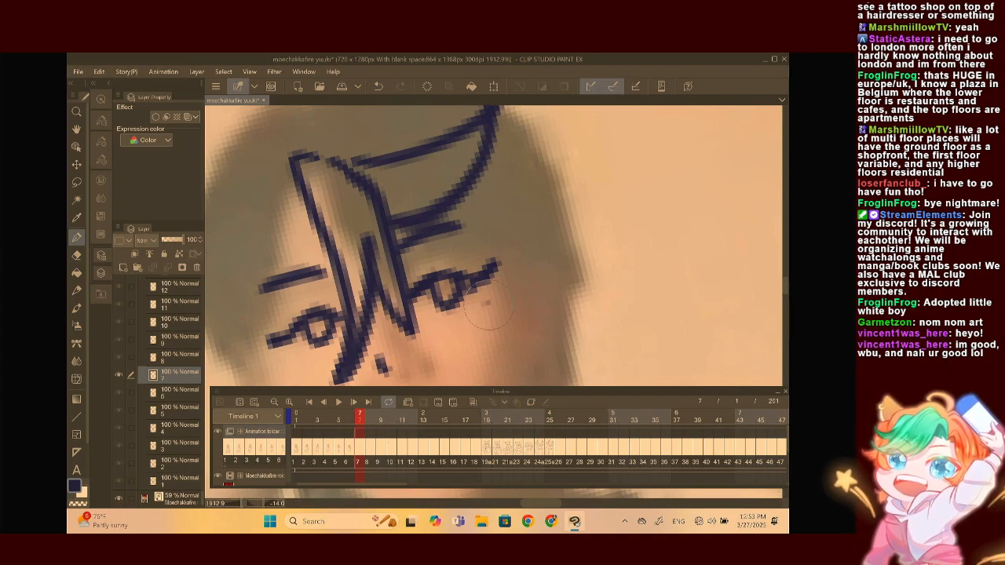
click(350, 448)
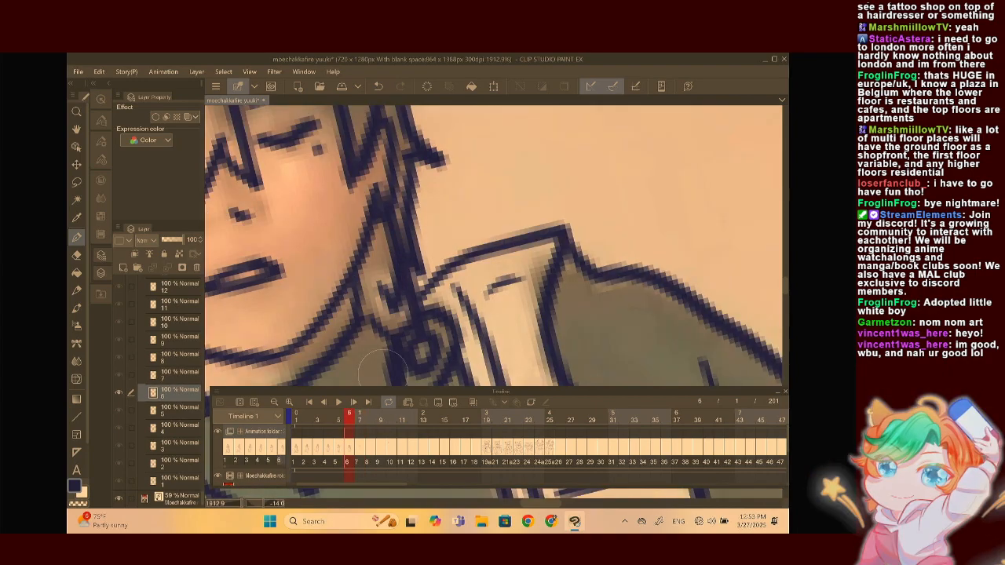
scroll(495, 245, down, 3)
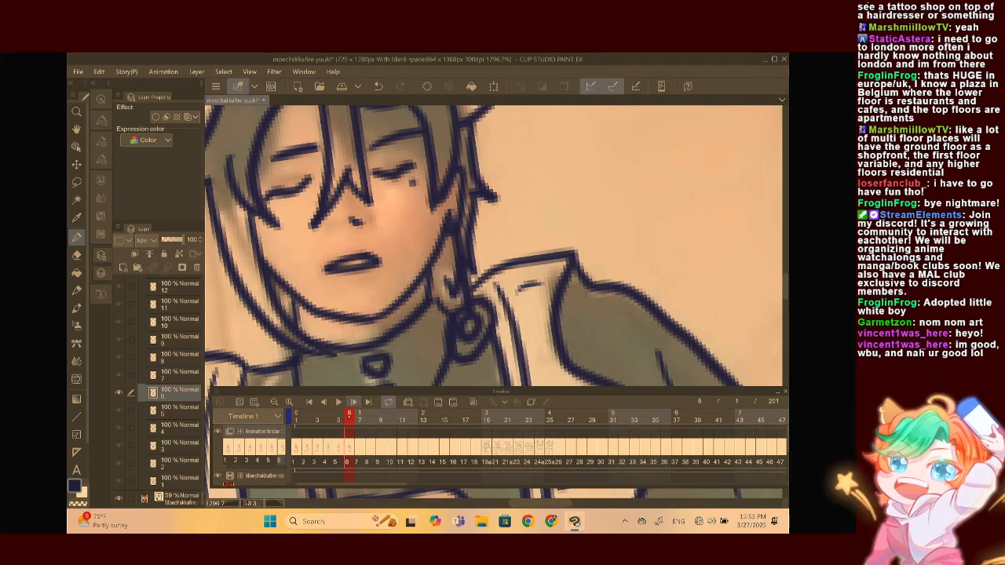
click(353, 402)
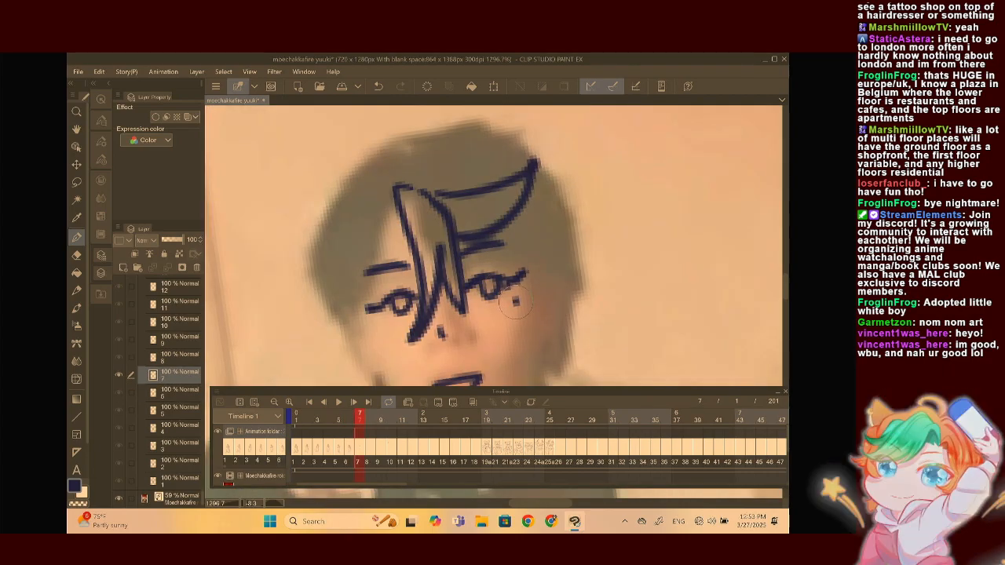
scroll(534, 251, down, 2)
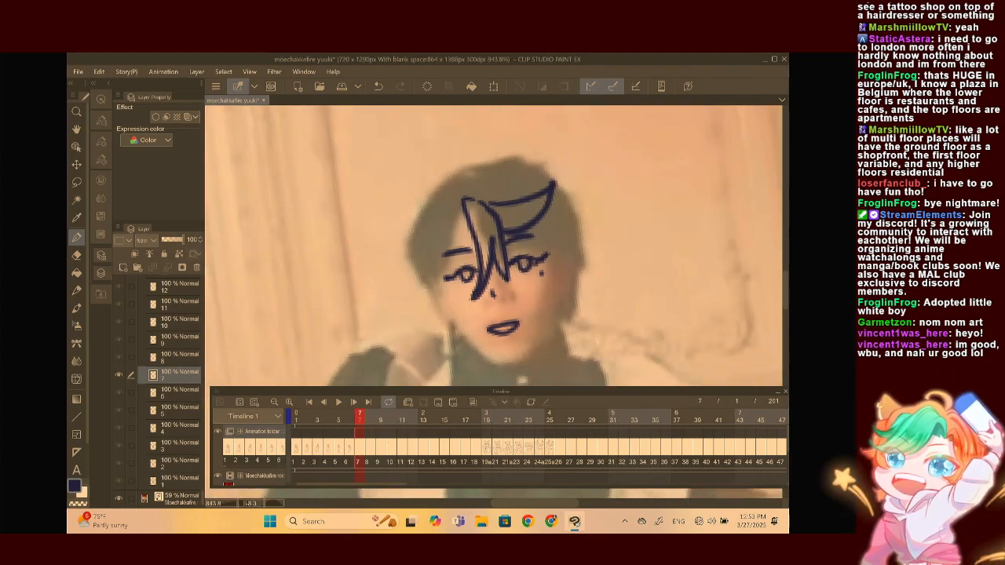
Draw the curved, pointed hair strands framing the right side of the face on frame 7
scroll(618, 298, up, 2)
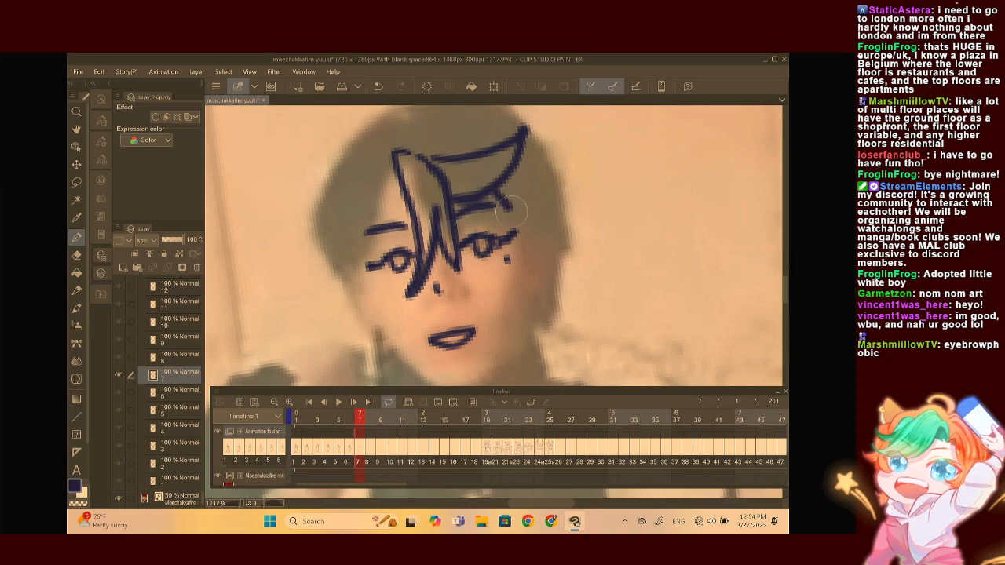
drag(509, 196, 506, 281)
drag(538, 188, 509, 279)
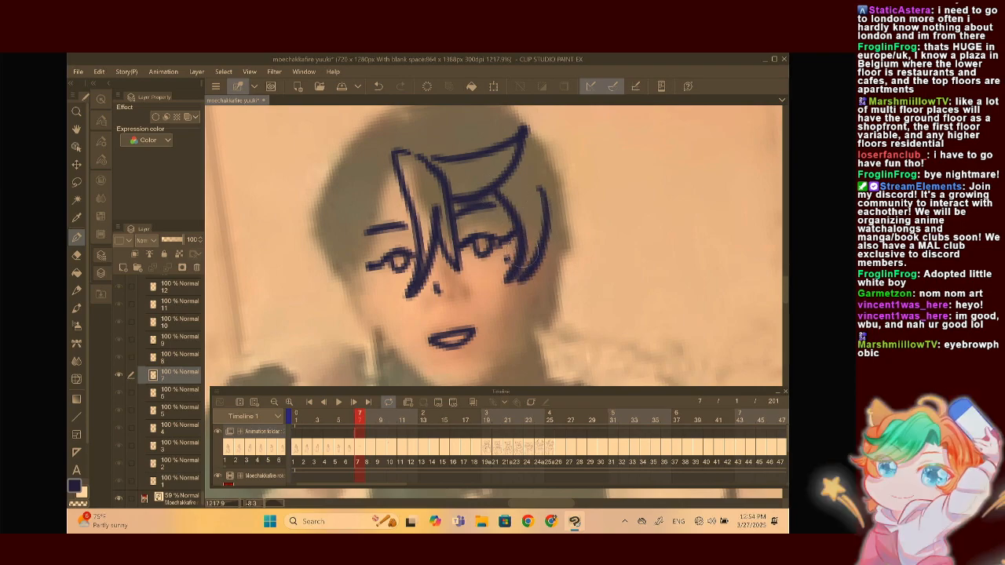
drag(519, 153, 506, 166)
mouse_move(550, 237)
mouse_down()
mouse_move(523, 305)
mouse_move(512, 282)
mouse_up()
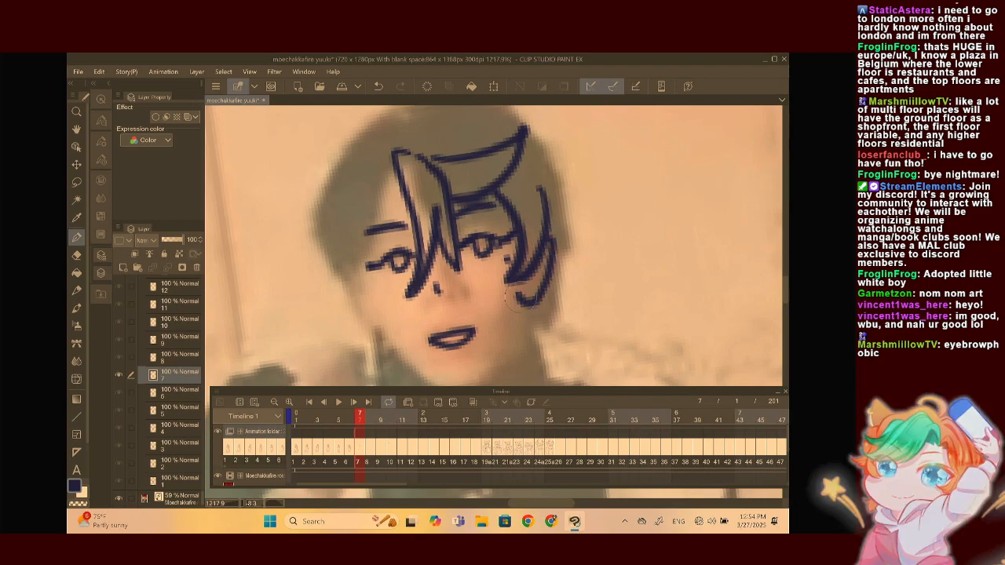
scroll(518, 286, down, 2)
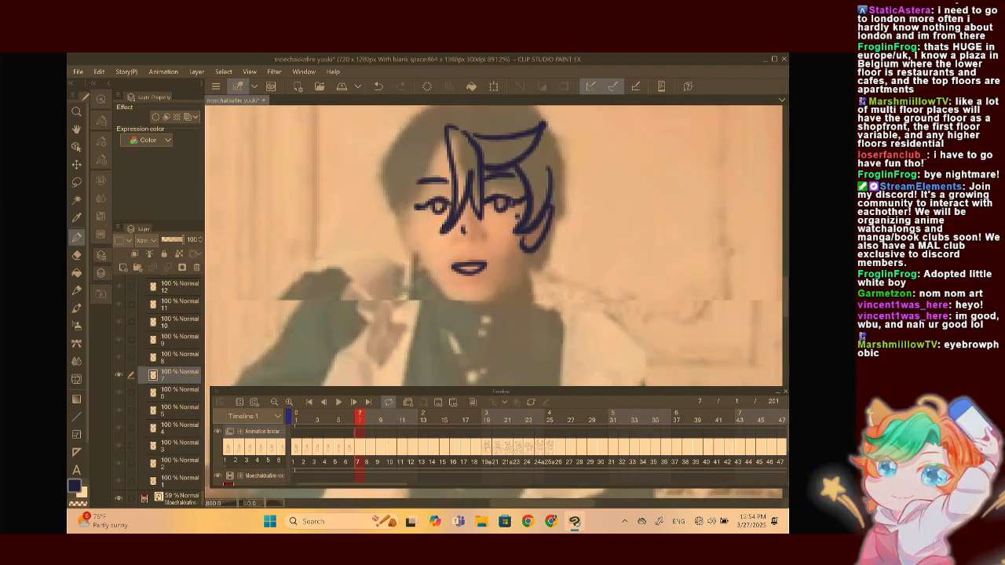
Draw the curved fringe strand and its pointed tip around the left-hand eye on frame 7
scroll(428, 182, up, 1)
mouse_move(432, 165)
mouse_down()
mouse_move(414, 201)
mouse_move(424, 277)
mouse_up()
drag(389, 236, 430, 284)
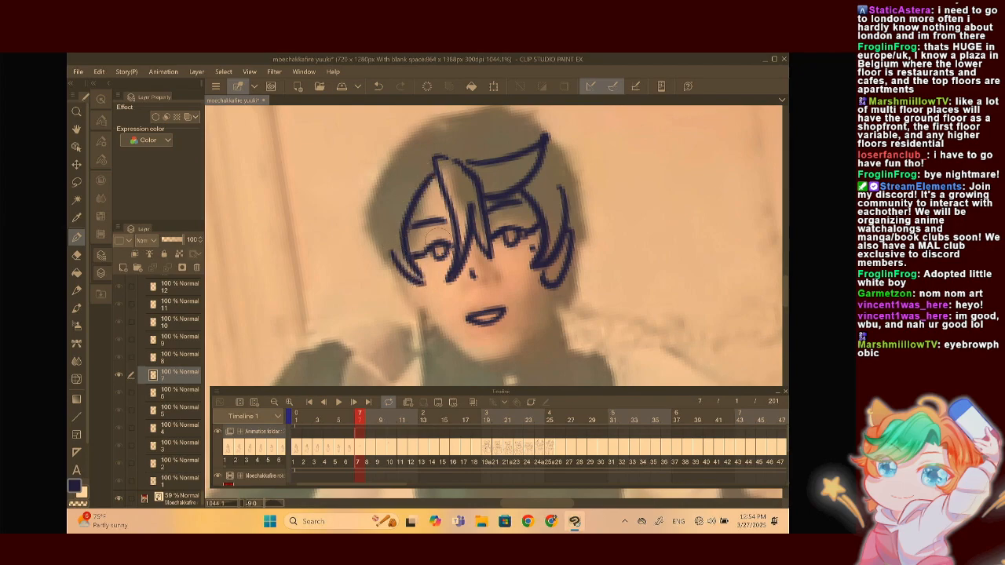
scroll(438, 212, down, 1)
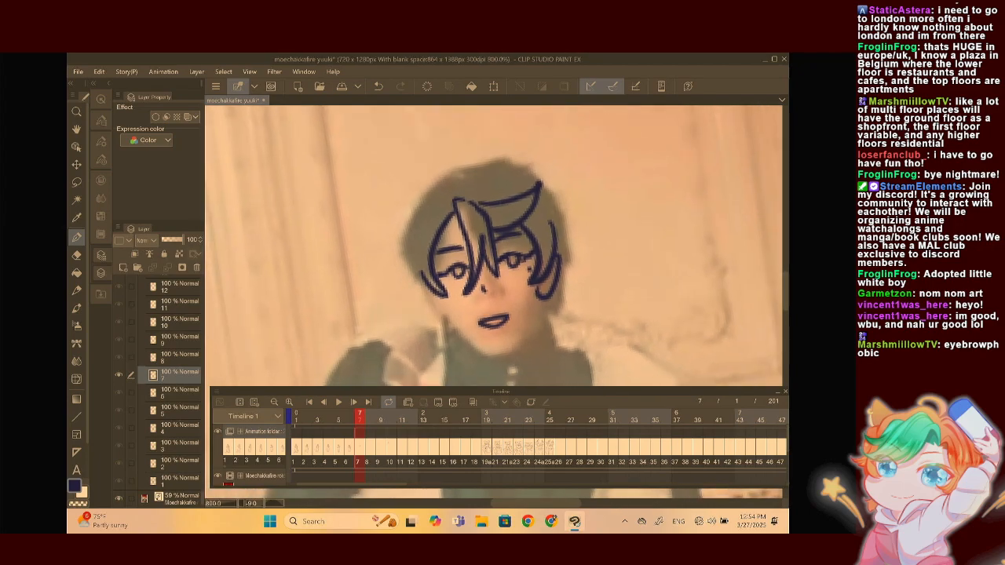
Undo the last stroke and draw the top hair tuft and outer hair outline down to the left-hand flick on frame 7
key(ctrl+z)
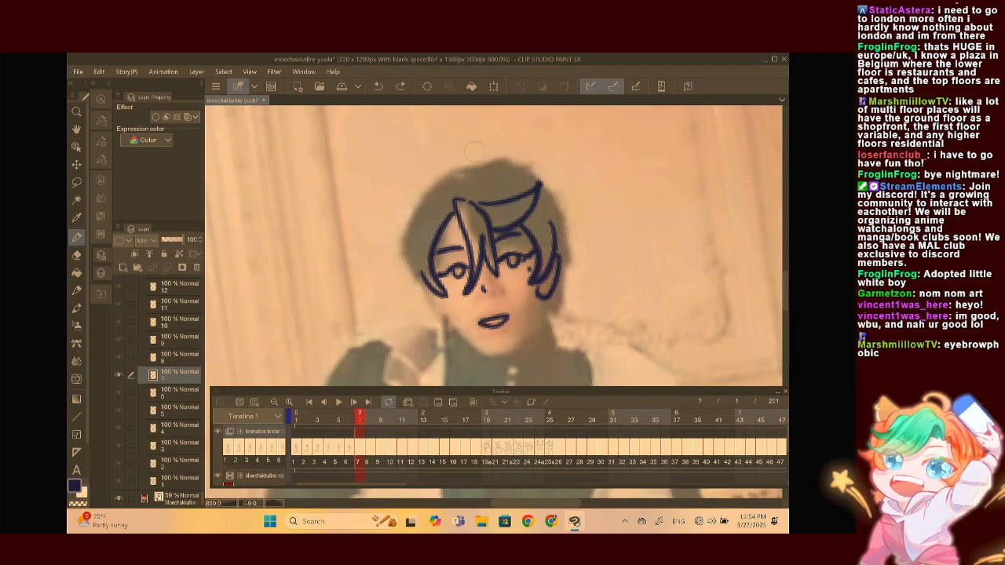
mouse_move(455, 179)
mouse_down()
mouse_move(430, 167)
mouse_move(419, 183)
mouse_move(448, 184)
mouse_move(405, 265)
mouse_up()
scroll(443, 159, down, 2)
scroll(444, 158, up, 1)
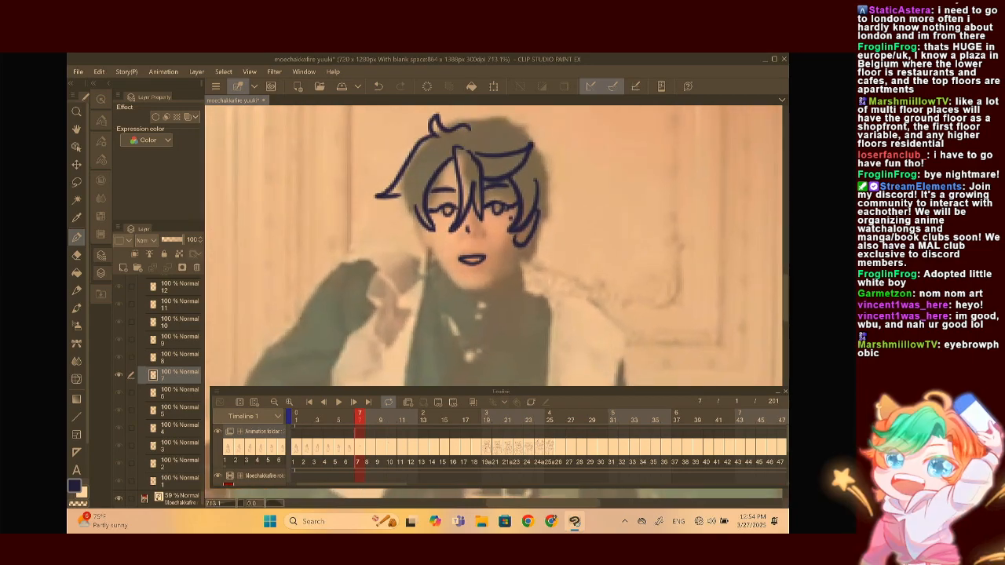
Draw the long side lock tapering to a point beside the left cheek on frame 7, undoing the stray strokes
drag(398, 197, 422, 295)
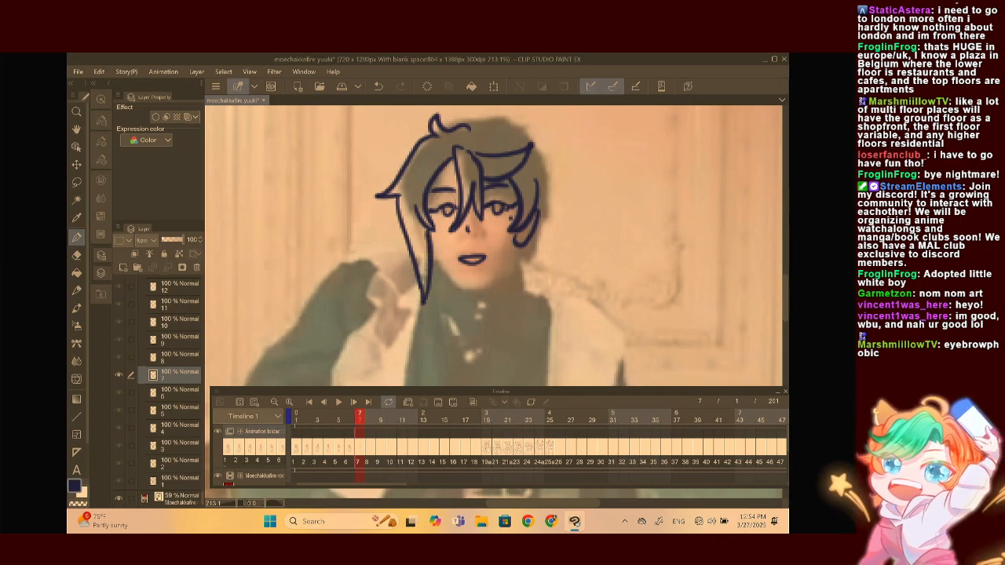
scroll(422, 303, up, 3)
drag(343, 216, 399, 299)
click(379, 87)
click(378, 87)
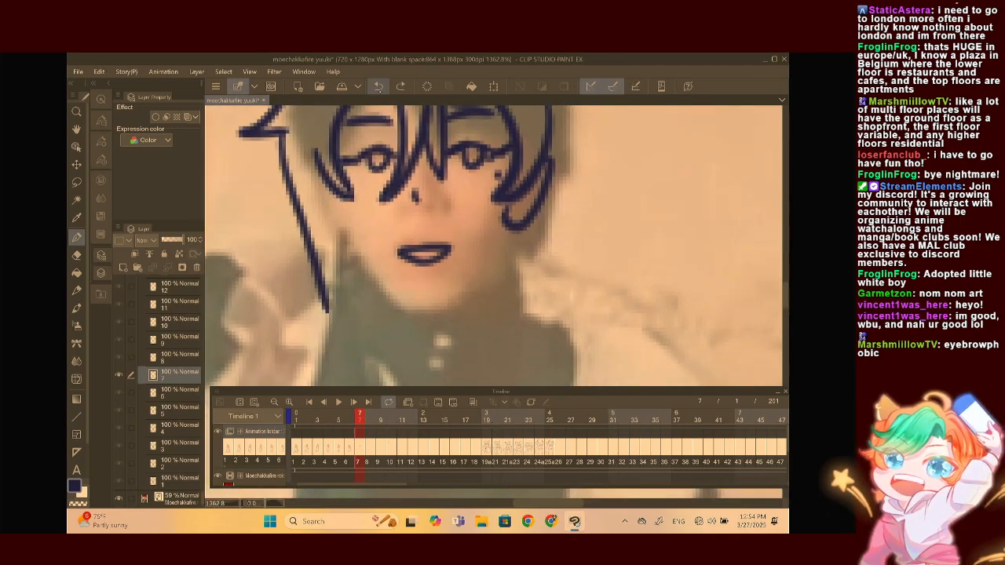
drag(326, 314, 328, 336)
mouse_move(346, 191)
mouse_down()
mouse_move(350, 289)
mouse_move(333, 355)
mouse_up()
Draw the jawline and chin and the neck line below the right side of the jaw on frame 7
mouse_move(346, 257)
mouse_down()
mouse_move(408, 313)
mouse_move(483, 281)
mouse_move(510, 229)
mouse_move(452, 310)
mouse_move(424, 321)
mouse_move(411, 315)
mouse_up()
scroll(494, 245, down, 4)
scroll(494, 245, up, 4)
drag(508, 227, 520, 293)
scroll(523, 213, down, 2)
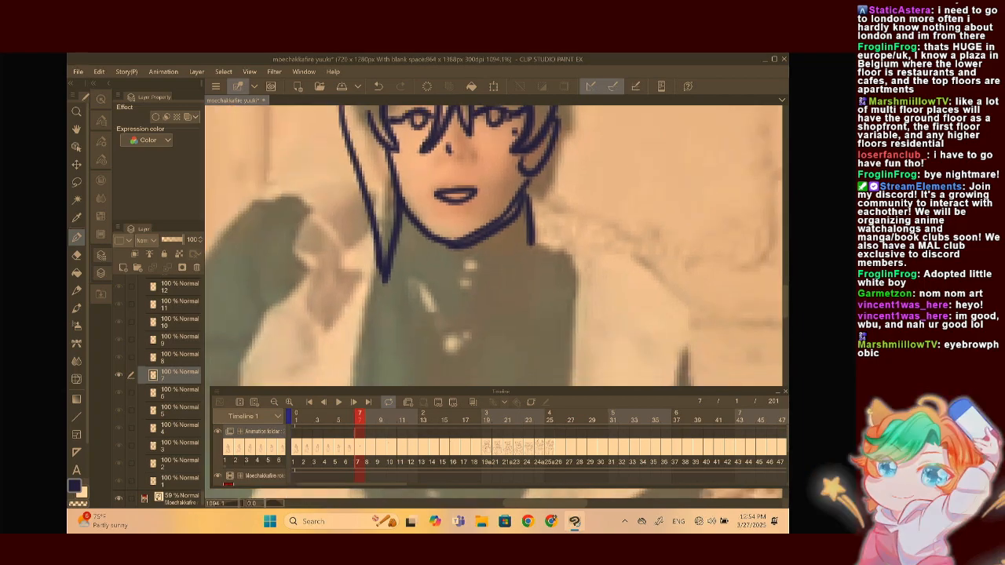
Draw both lower edges of the high collar and the two small ornaments at its centre on frame 7
scroll(515, 225, up, 1)
drag(536, 242, 474, 291)
drag(383, 249, 424, 303)
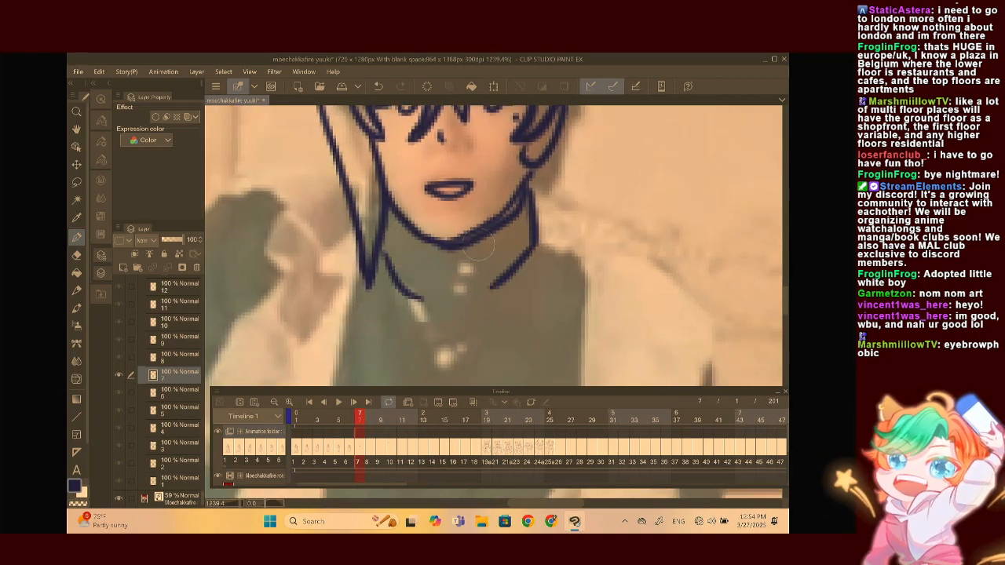
mouse_move(461, 259)
mouse_down()
mouse_move(463, 287)
mouse_move(450, 263)
mouse_up()
mouse_move(453, 299)
mouse_down()
mouse_move(474, 307)
mouse_move(454, 312)
mouse_up()
scroll(455, 314, down, 2)
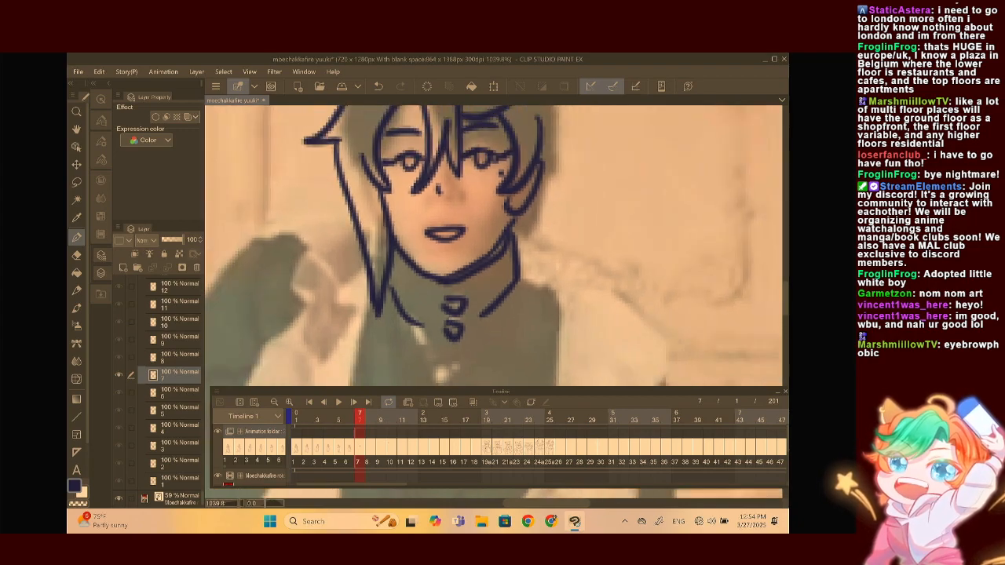
mouse_move(515, 199)
mouse_down()
mouse_move(518, 232)
mouse_move(484, 300)
mouse_move(488, 320)
mouse_move(480, 311)
mouse_move(471, 335)
mouse_move(496, 323)
mouse_up()
scroll(488, 242, down, 6)
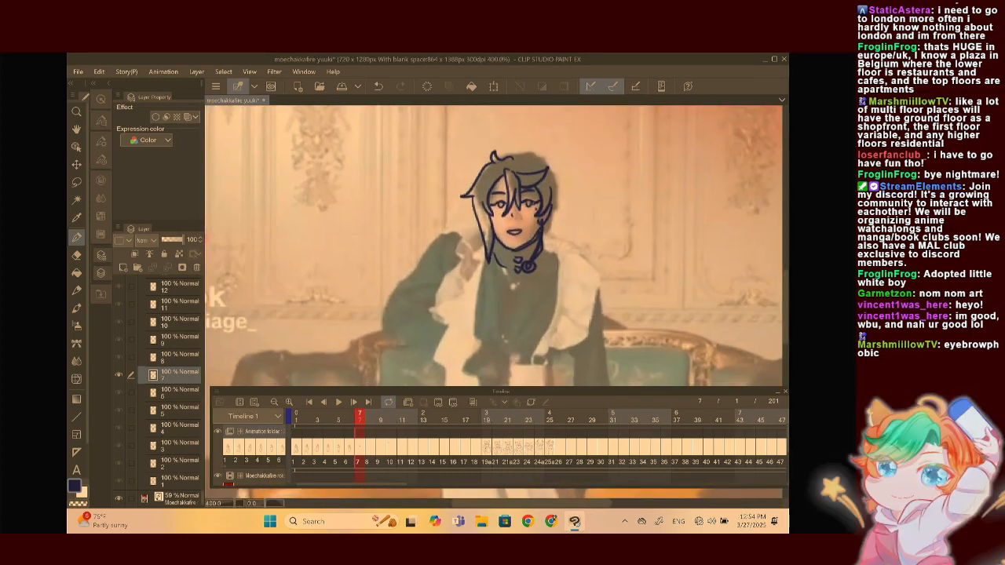
click(353, 446)
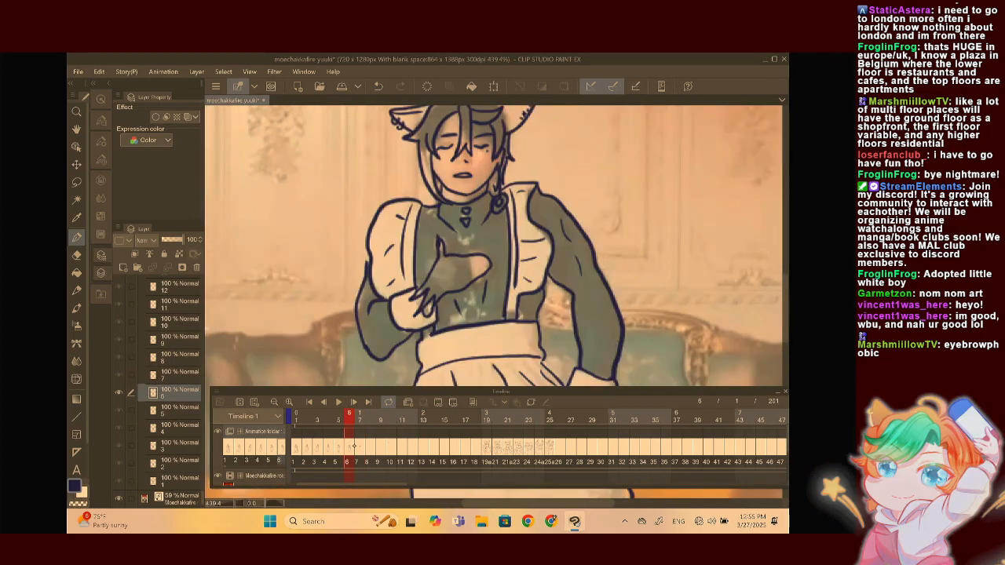
click(354, 447)
click(348, 447)
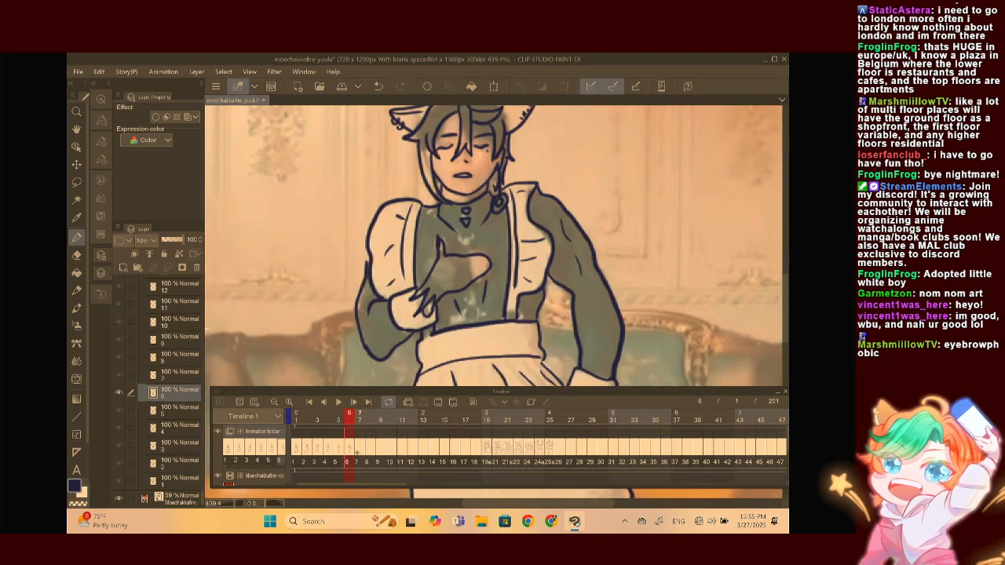
click(358, 448)
click(350, 447)
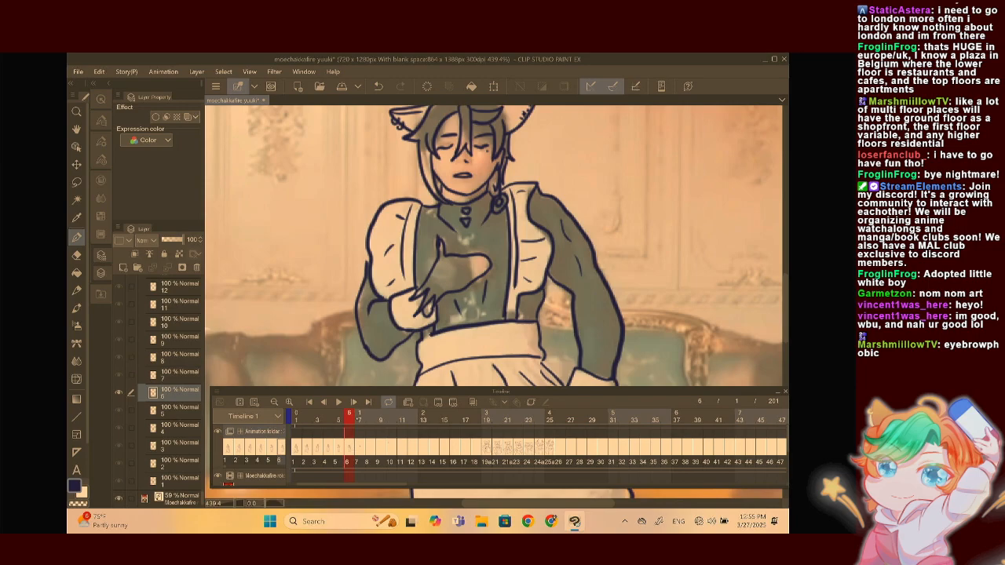
click(357, 448)
key(ctrl+z)
click(378, 86)
scroll(494, 245, up, 4)
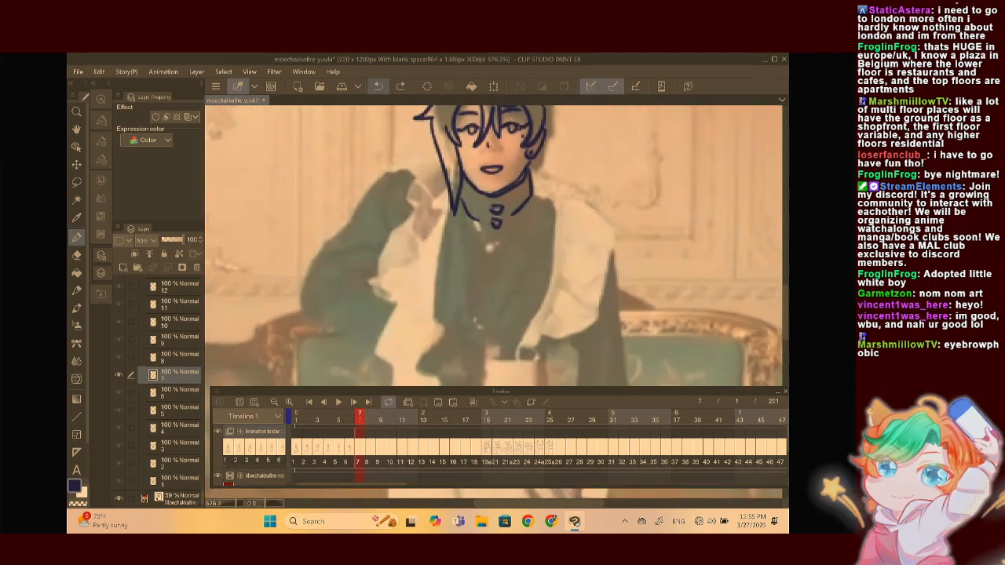
Draw the dangling round earring beside the jaw and a short shoulder line extending outward from it on frame 7
mouse_move(491, 201)
mouse_down()
mouse_move(469, 283)
mouse_move(474, 268)
mouse_up()
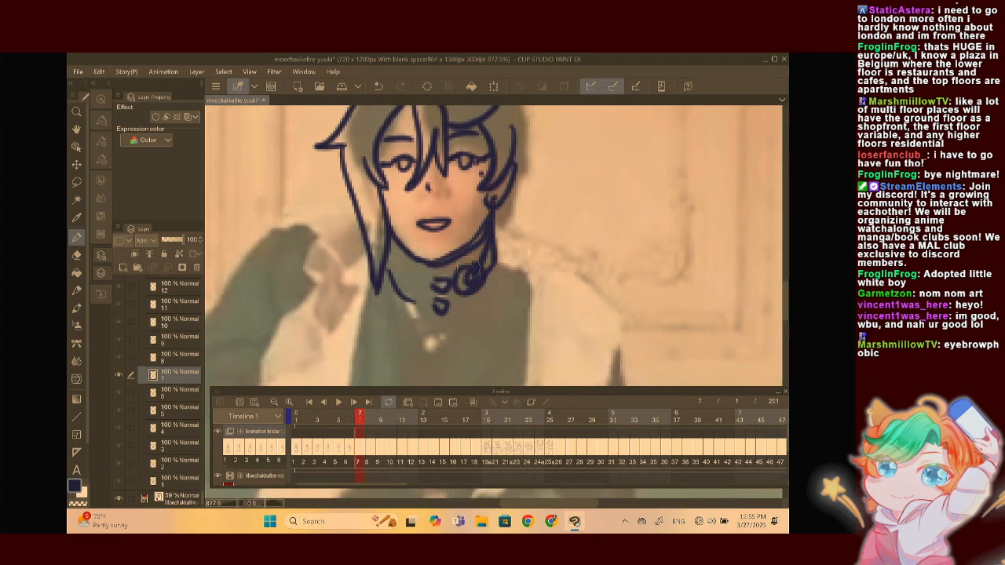
scroll(490, 217, down, 6)
scroll(502, 224, up, 3)
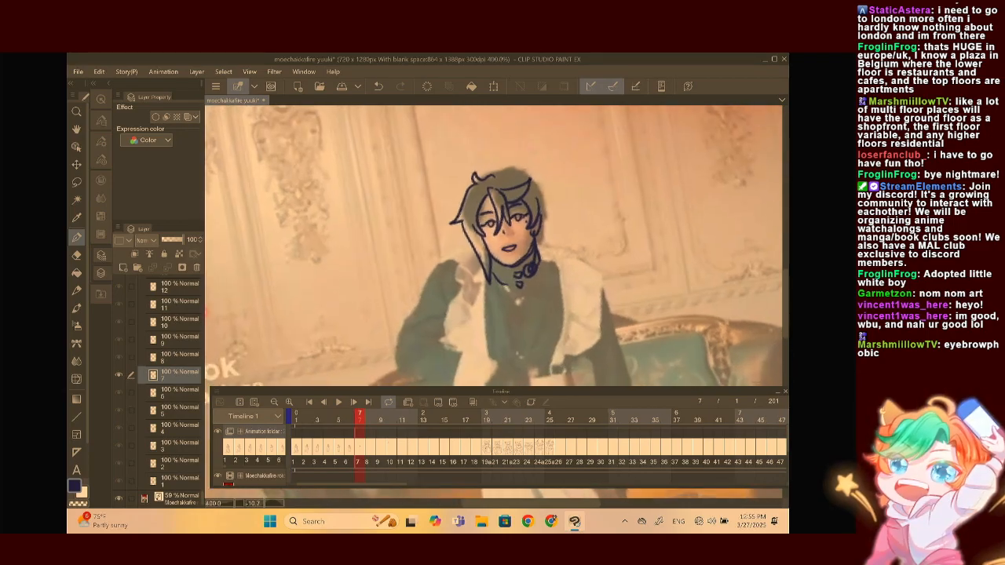
scroll(502, 227, down, 4)
scroll(541, 235, up, 5)
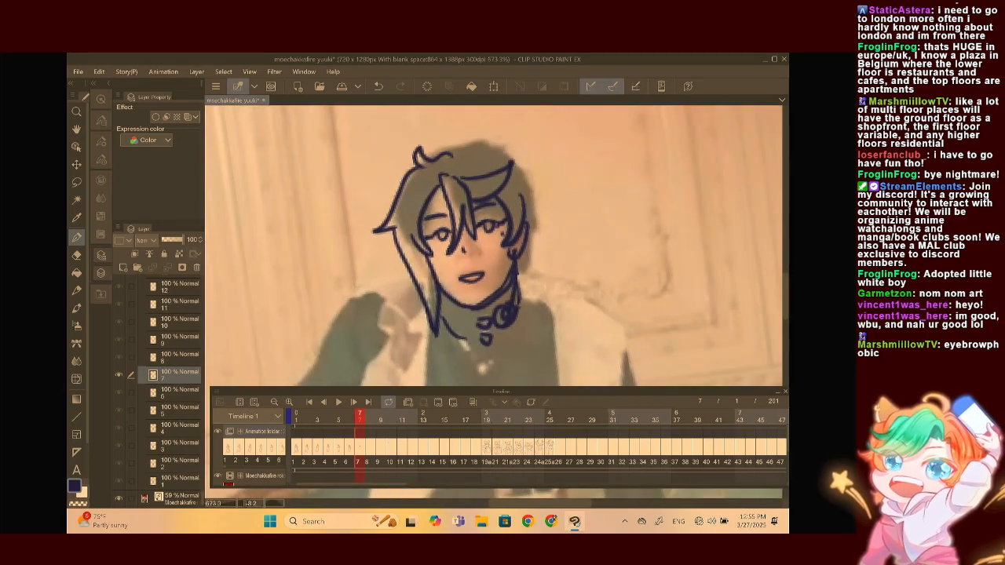
drag(516, 293, 548, 296)
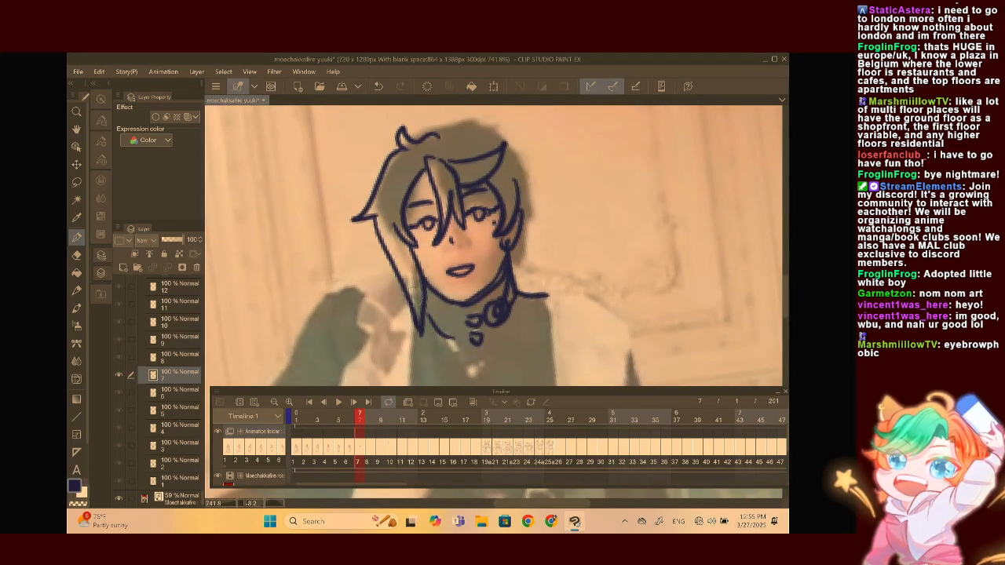
Extend the outer right hair strand up to the swept fringe tip and outline the right-hand cat ear on frame 7
scroll(464, 243, up, 4)
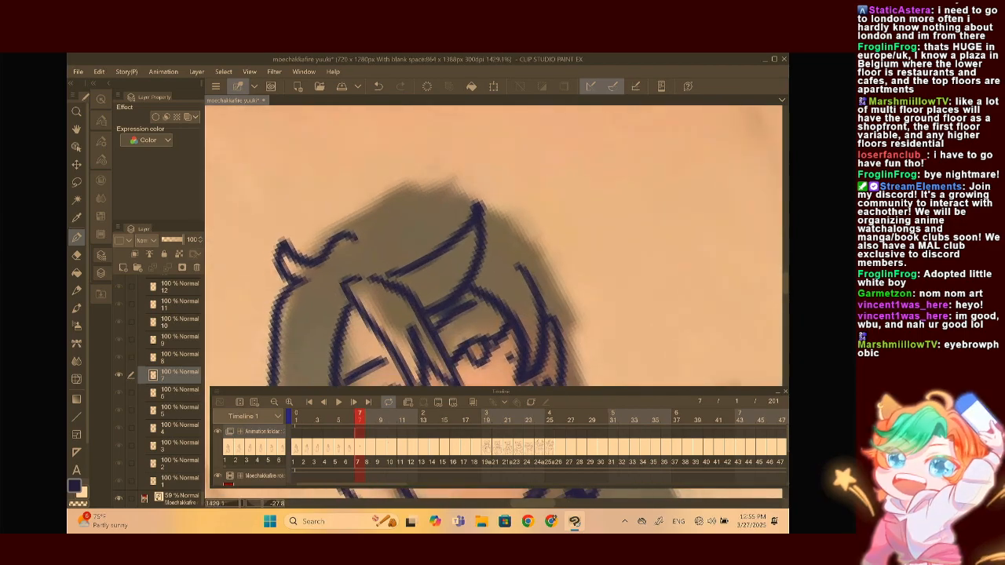
drag(494, 291, 478, 219)
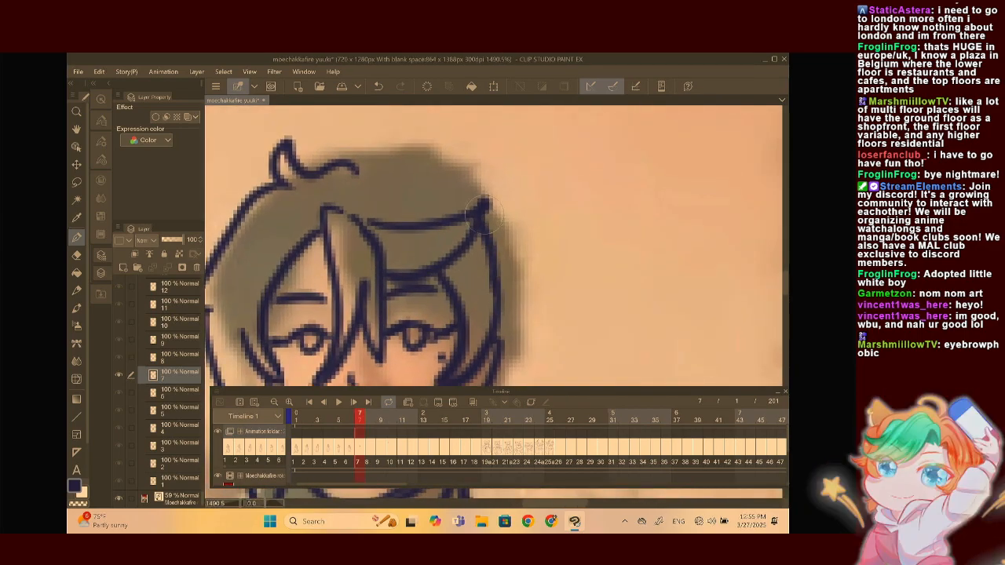
scroll(469, 194, down, 2)
mouse_move(441, 254)
mouse_down()
mouse_move(538, 186)
mouse_move(548, 213)
mouse_move(537, 282)
mouse_up()
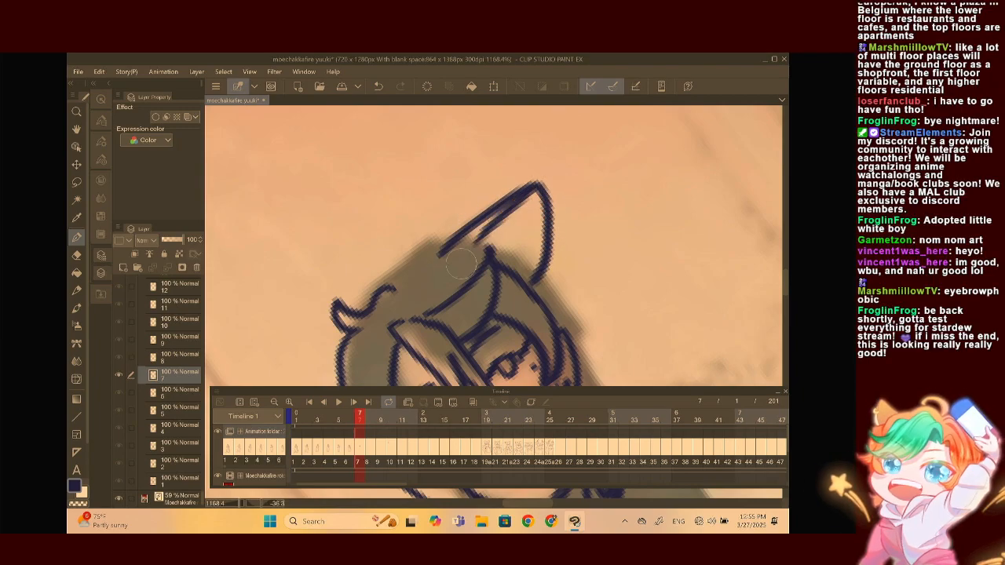
scroll(559, 142, down, 2)
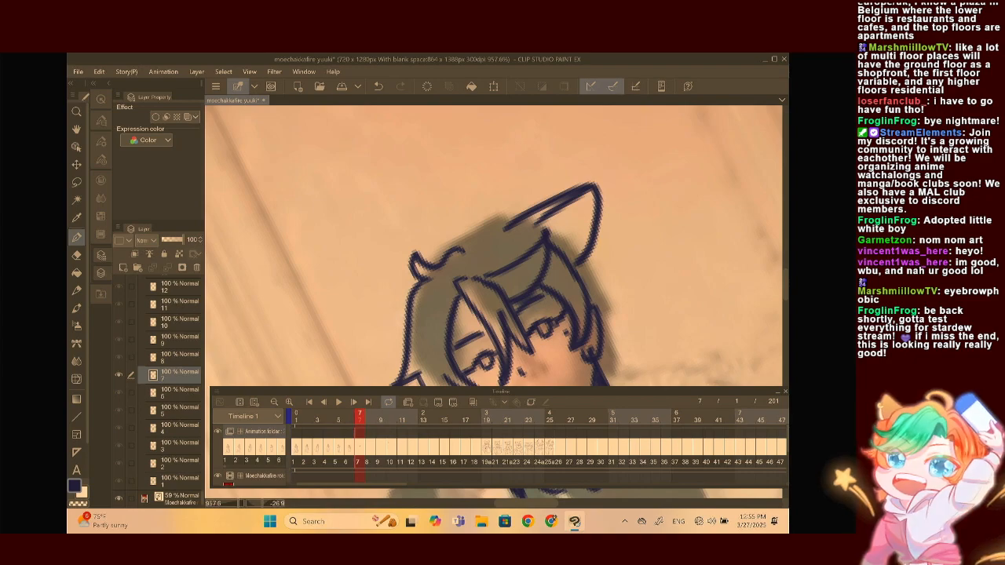
scroll(494, 259, down, 4)
scroll(471, 258, up, 3)
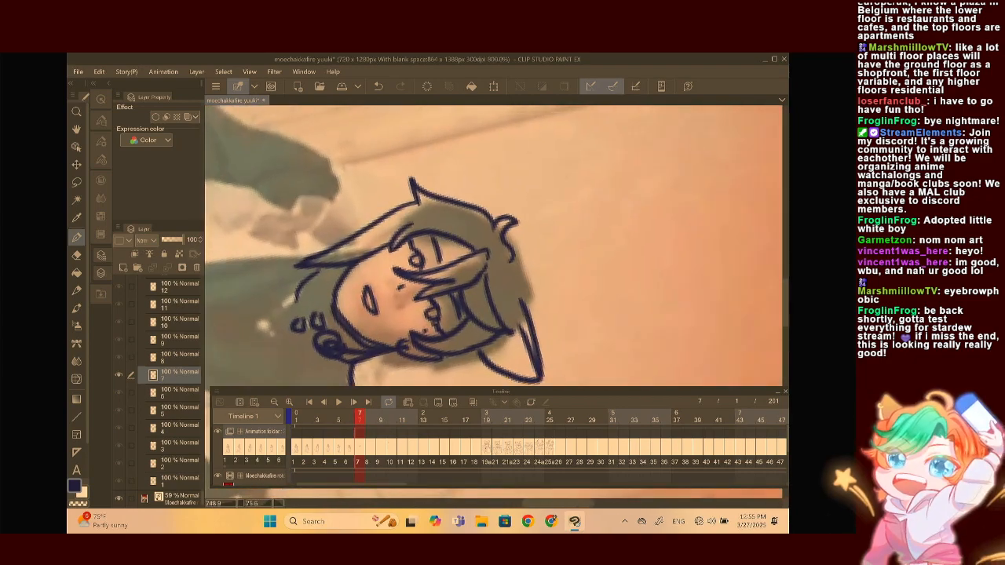
Outline the left-hand cat ear on frame 7 and close its base with a small hair tuft
scroll(471, 179, up, 2)
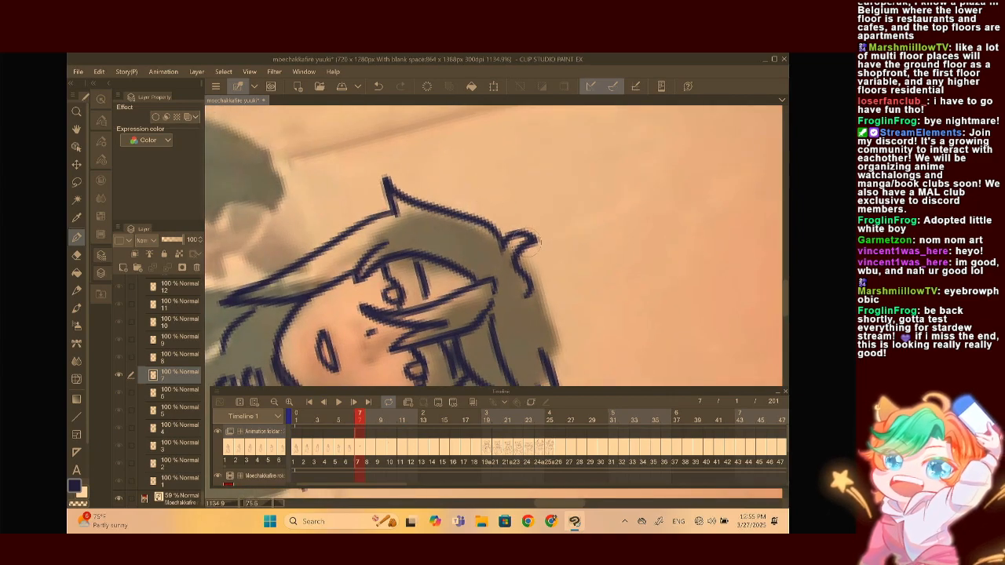
mouse_move(525, 226)
mouse_down()
mouse_move(522, 156)
mouse_move(462, 212)
mouse_up()
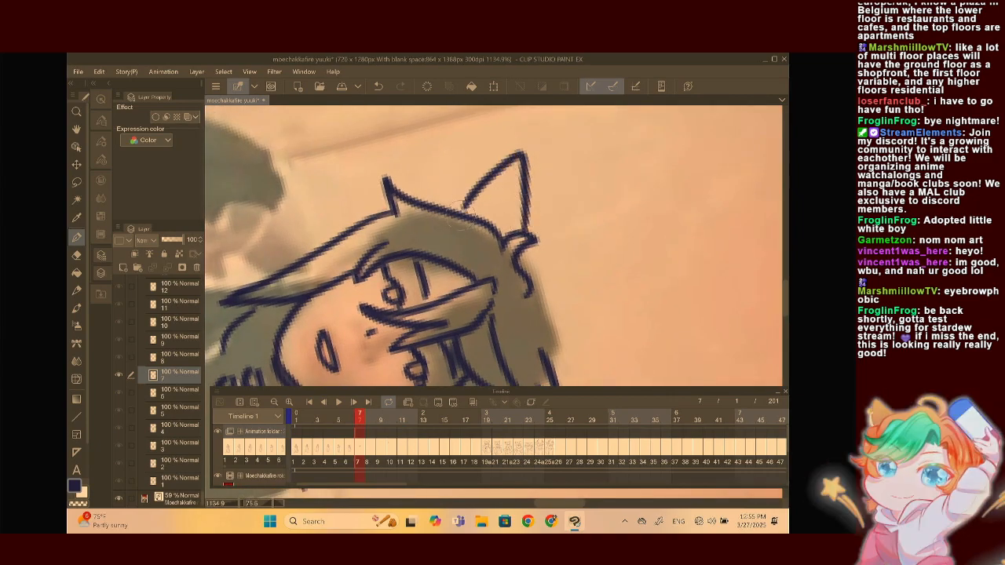
mouse_move(522, 154)
mouse_down()
mouse_move(540, 215)
mouse_move(529, 277)
mouse_up()
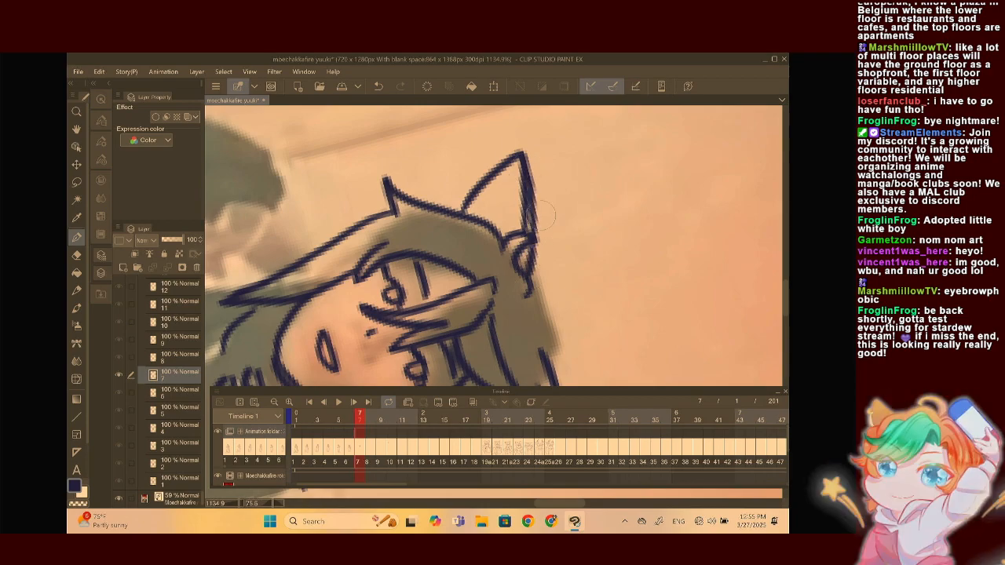
scroll(496, 245, down, 5)
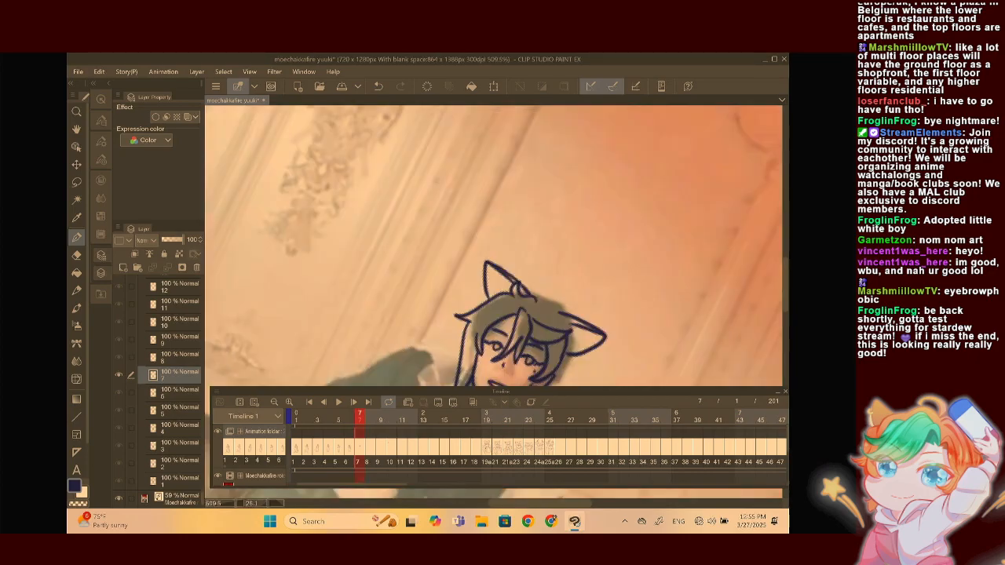
scroll(496, 246, up, 3)
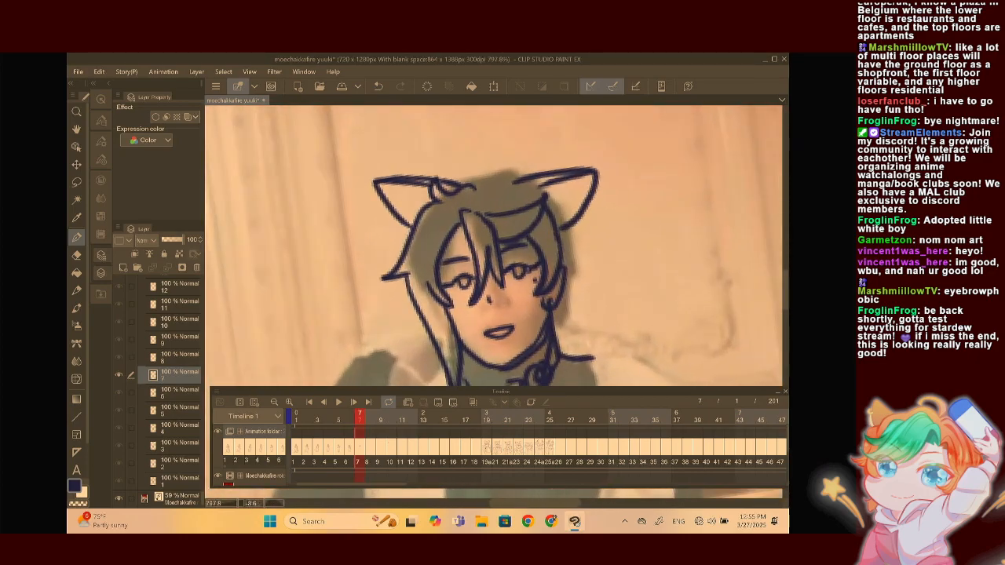
scroll(496, 246, down, 2)
scroll(496, 246, up, 2)
scroll(496, 246, up, 4)
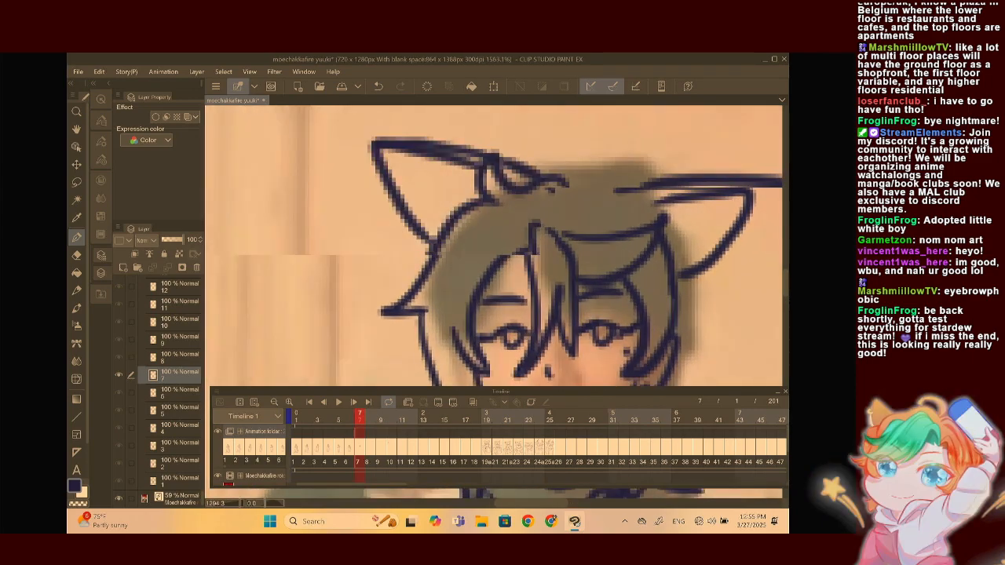
mouse_move(371, 185)
mouse_down()
mouse_move(398, 185)
mouse_move(379, 205)
mouse_move(368, 201)
mouse_move(389, 205)
mouse_move(411, 235)
mouse_up()
click(378, 86)
click(379, 86)
click(378, 87)
drag(396, 179, 387, 188)
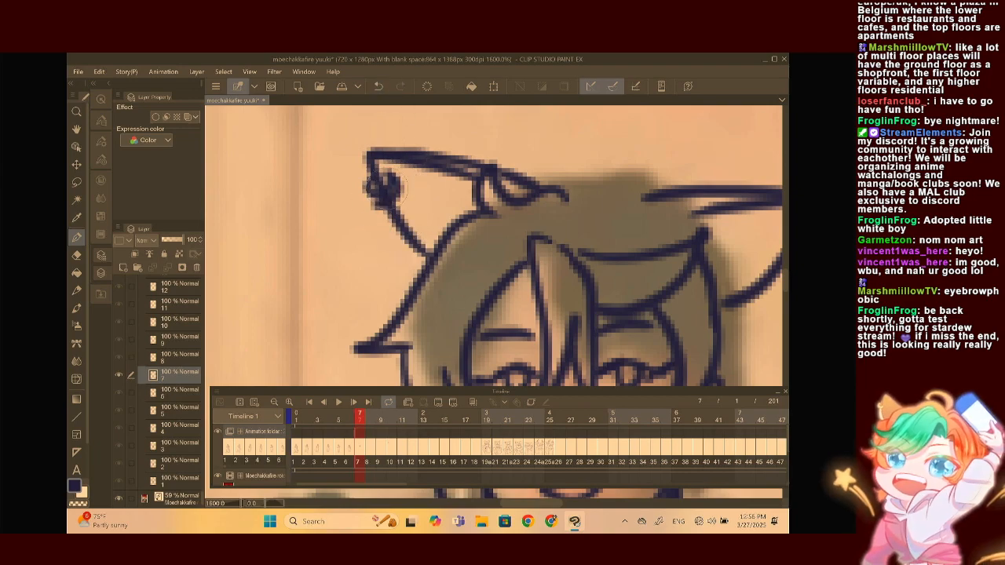
mouse_move(390, 228)
mouse_down()
mouse_move(410, 217)
mouse_move(396, 252)
mouse_move(420, 221)
mouse_up()
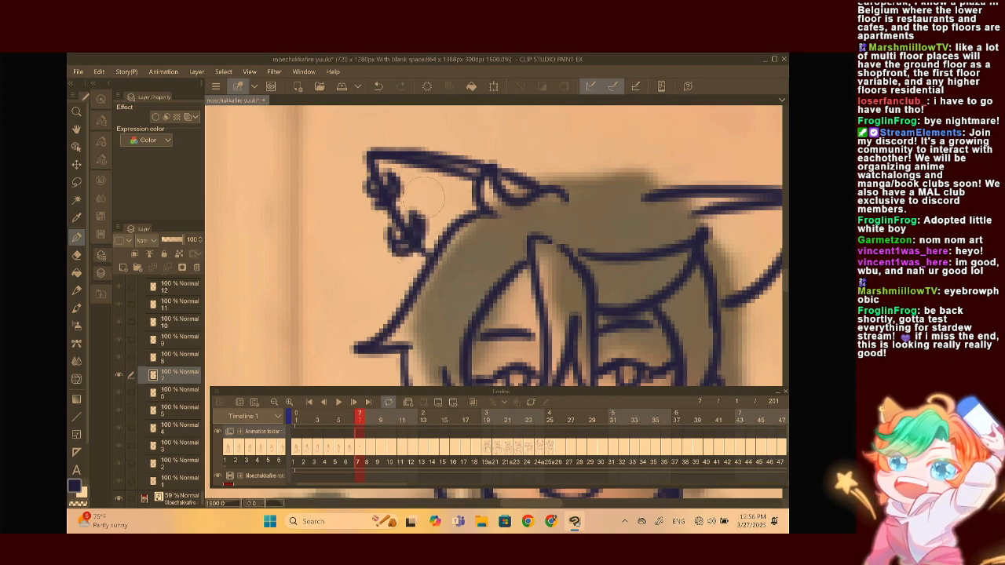
scroll(594, 242, down, 5)
scroll(579, 237, up, 6)
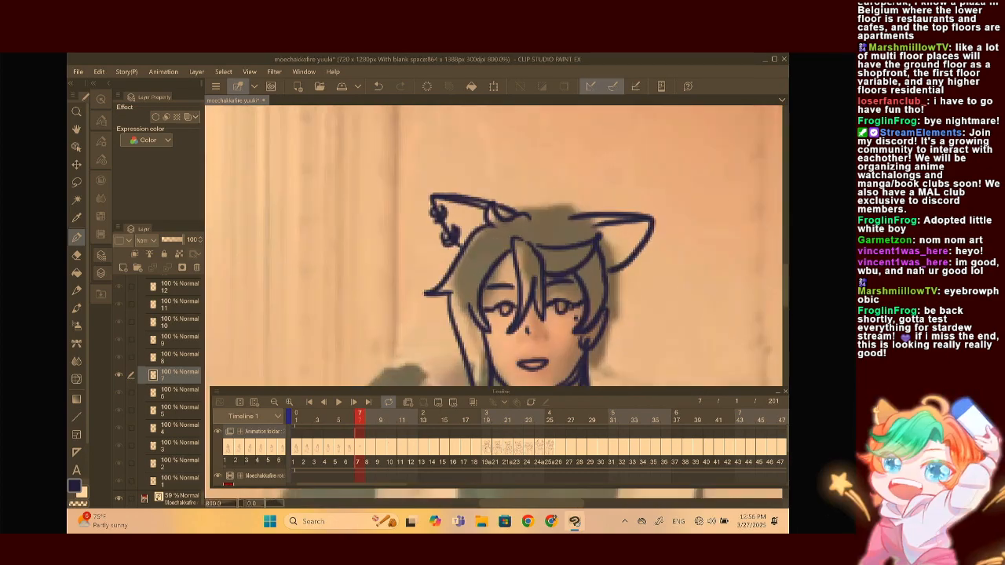
key(ctrl+z)
click(378, 86)
click(378, 86)
click(378, 86)
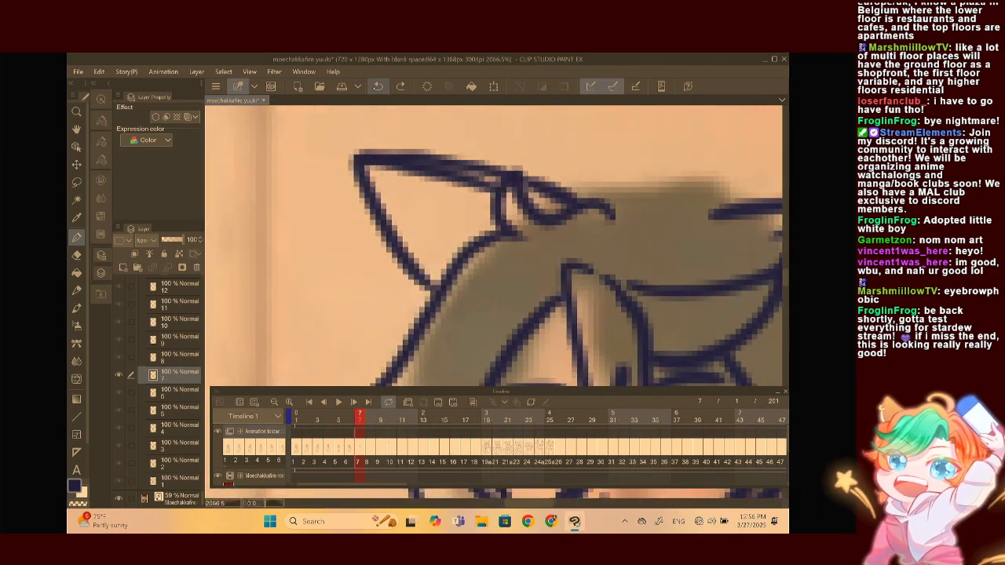
Draw two small ring piercings on the outer edge of the left-hand cat ear on frame 7
mouse_move(361, 194)
mouse_down()
mouse_move(355, 211)
mouse_move(379, 228)
mouse_move(365, 243)
mouse_move(393, 220)
mouse_move(388, 239)
mouse_move(390, 217)
mouse_up()
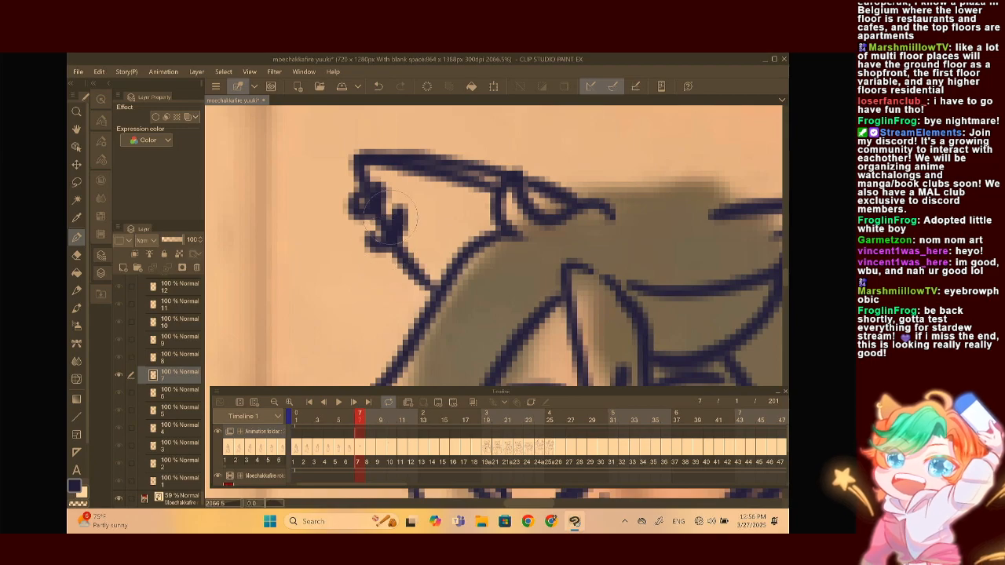
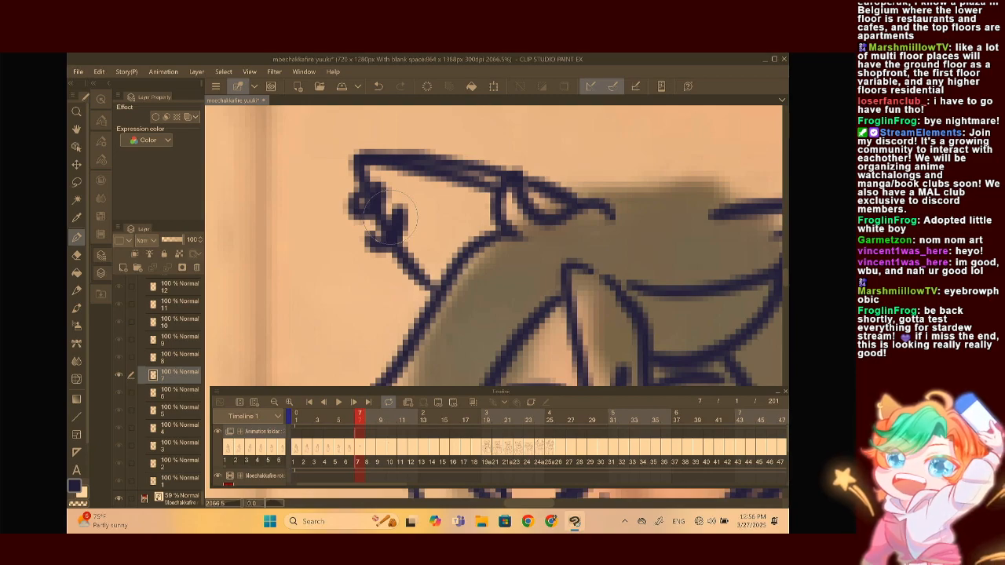
scroll(522, 211, down, 8)
scroll(521, 200, up, 10)
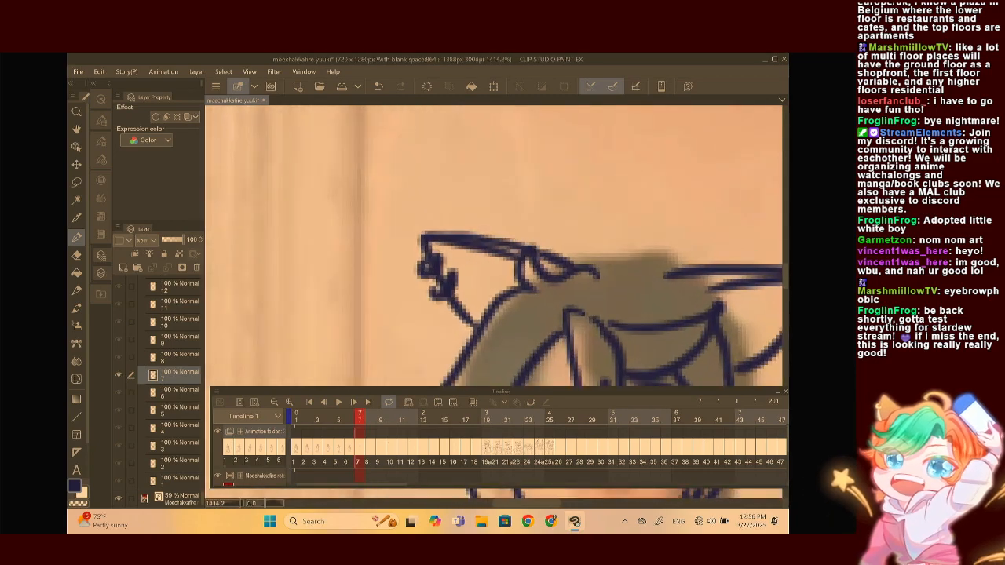
scroll(430, 249, up, 1)
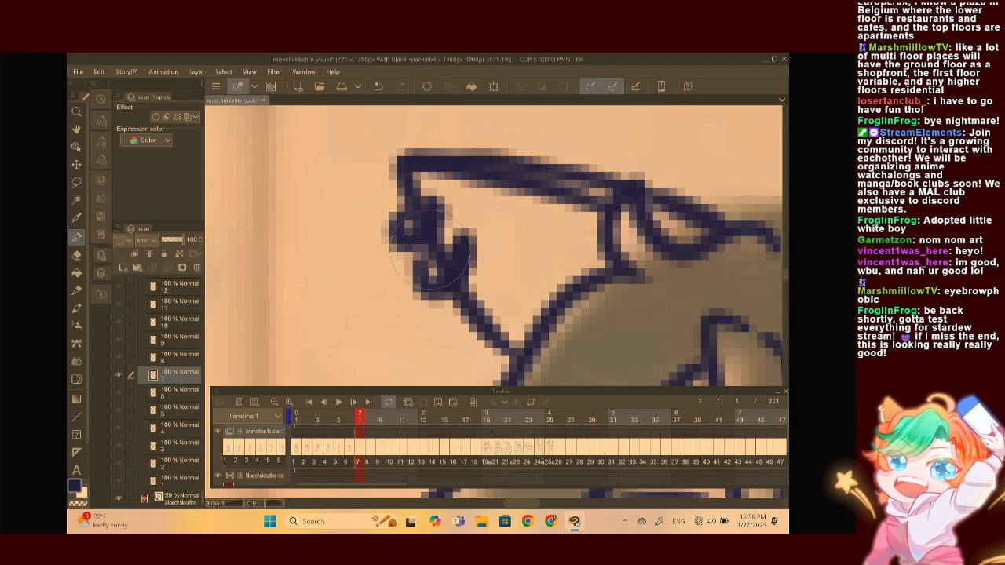
Draw the wavy top-of-head hair line joining the bases of the two cat ears on frame 7
scroll(430, 249, down, 10)
scroll(430, 249, up, 5)
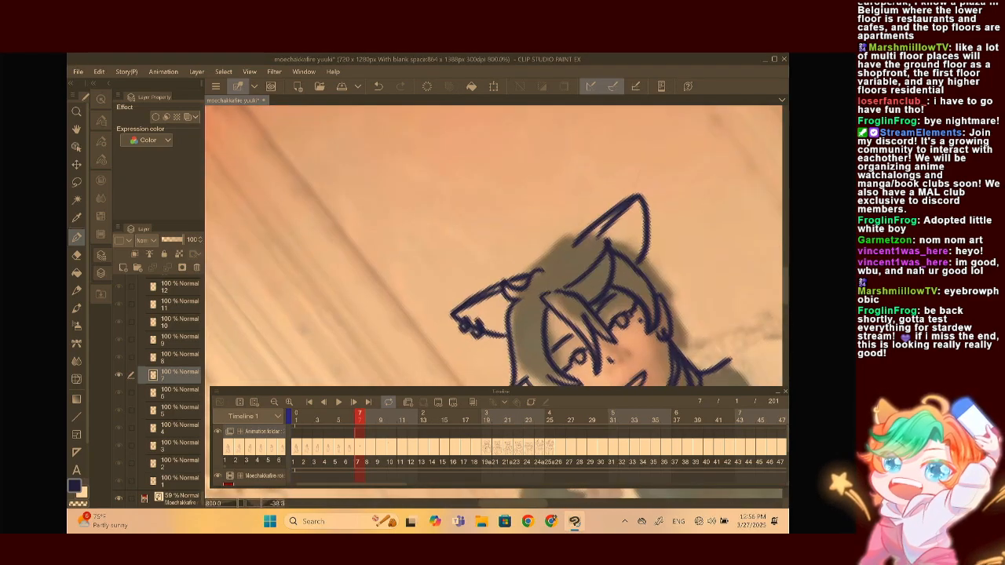
scroll(572, 312, up, 3)
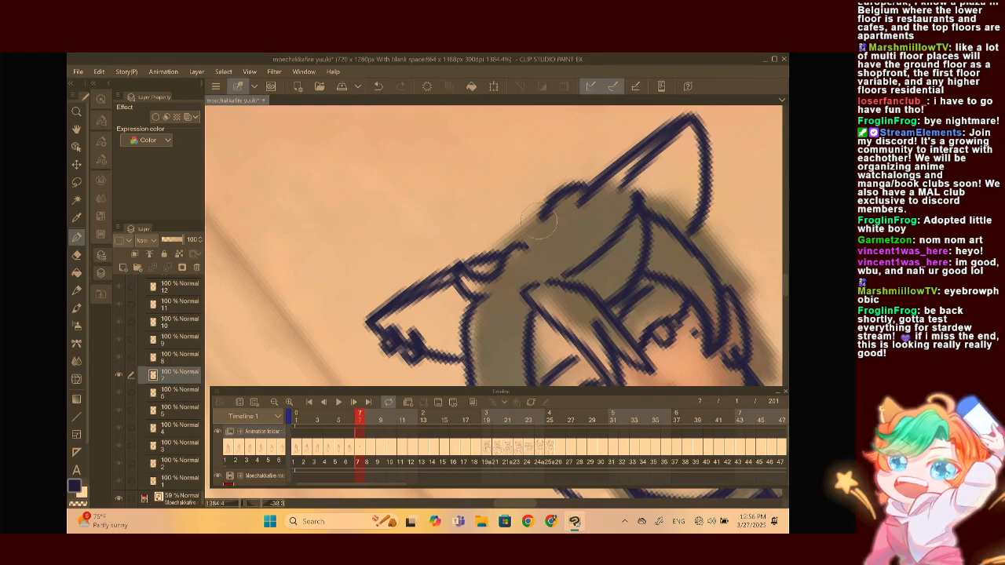
drag(539, 219, 489, 252)
Draw the jagged outer hair locks from beneath the right-hand ear down to the neck on frame 7
scroll(493, 246, down, 4)
scroll(494, 246, up, 3)
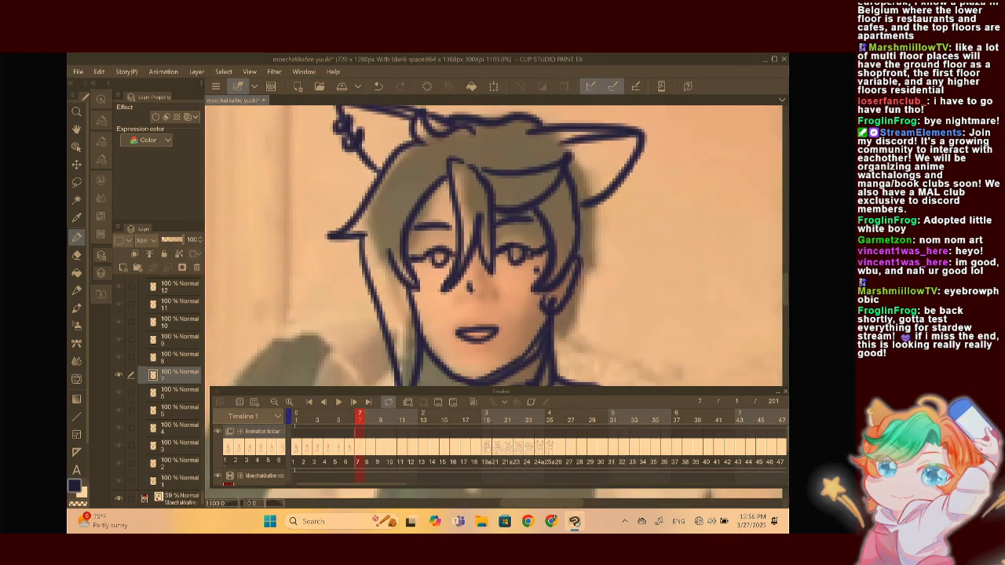
scroll(640, 259, up, 3)
mouse_move(582, 187)
mouse_down()
mouse_move(590, 292)
mouse_move(570, 278)
mouse_move(560, 350)
mouse_up()
scroll(561, 350, down, 2)
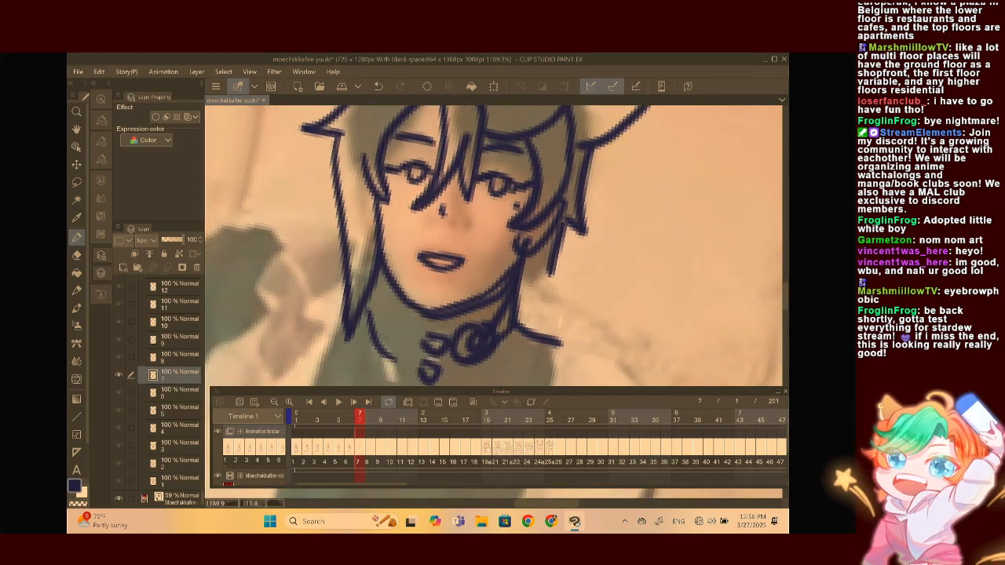
scroll(511, 298, down, 2)
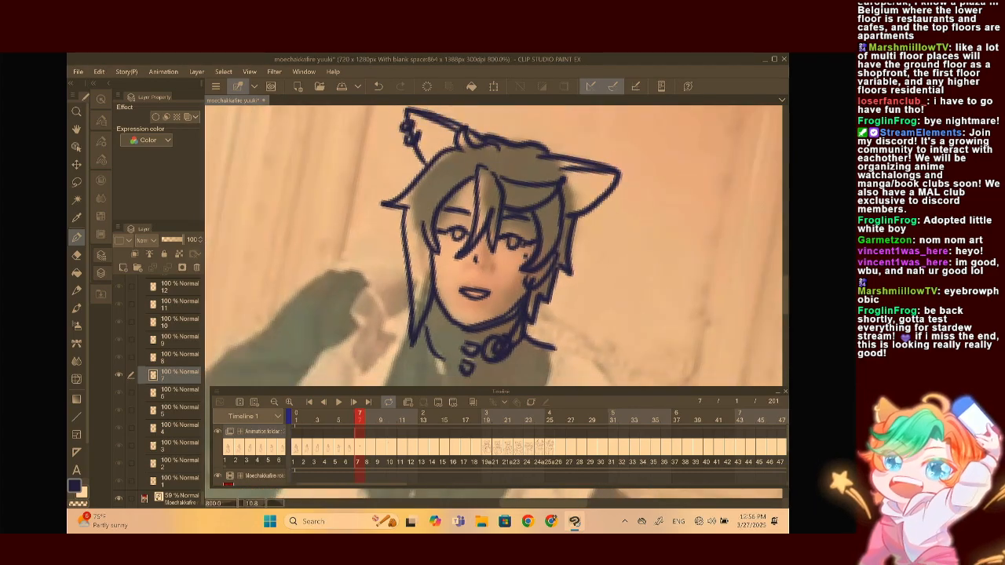
Draw both side edges of the dark bodice from the shoulders down to the waist on frame 7
scroll(510, 259, down, 2)
scroll(518, 236, down, 2)
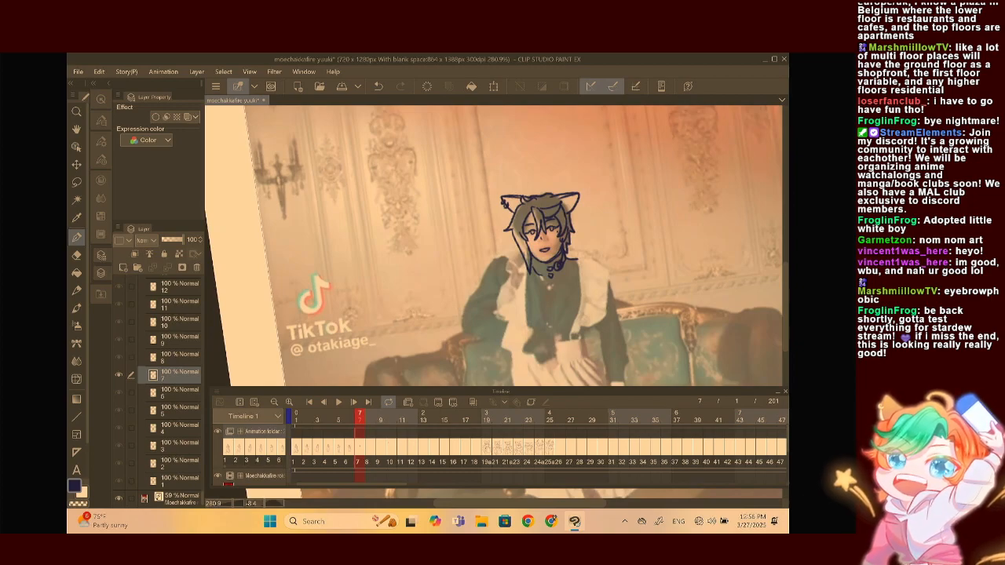
scroll(557, 322, up, 2)
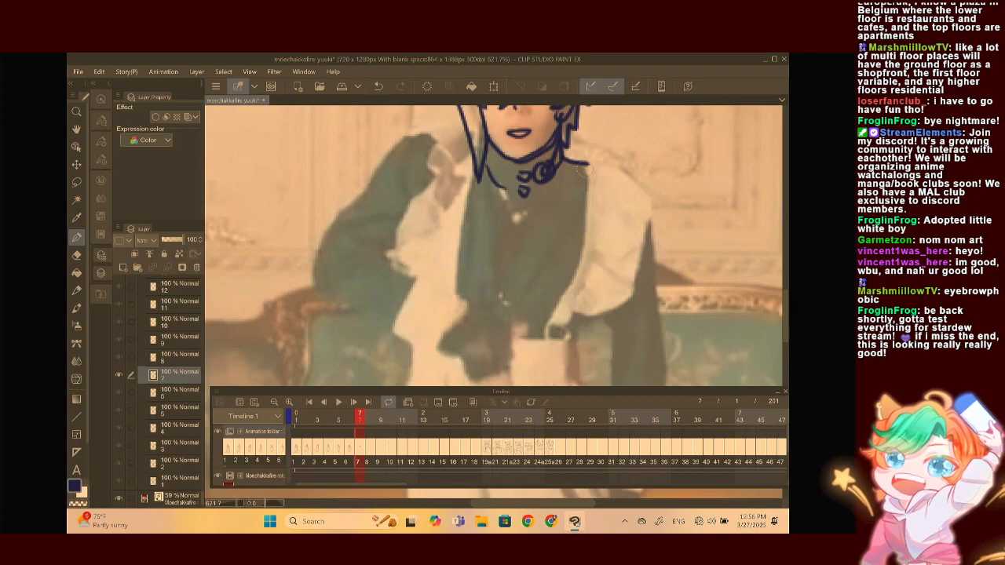
mouse_move(585, 164)
mouse_down()
mouse_move(582, 240)
mouse_move(549, 334)
mouse_up()
mouse_move(474, 168)
mouse_down()
mouse_move(453, 296)
mouse_move(467, 293)
mouse_move(472, 321)
mouse_up()
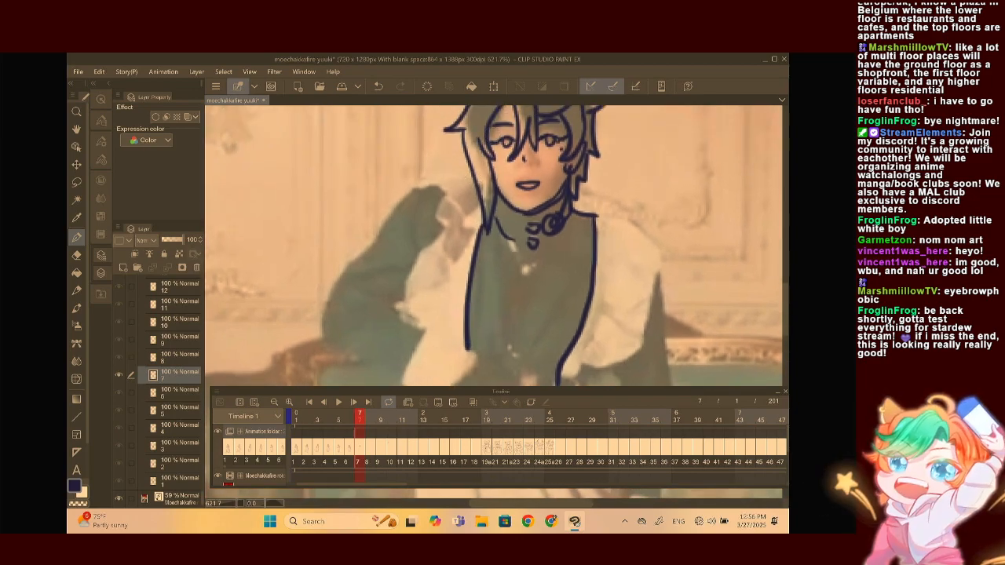
Outline the apron's left-hand shoulder ruffle down to its lower hem and add its inner fold lines on frame 7
scroll(495, 205, up, 3)
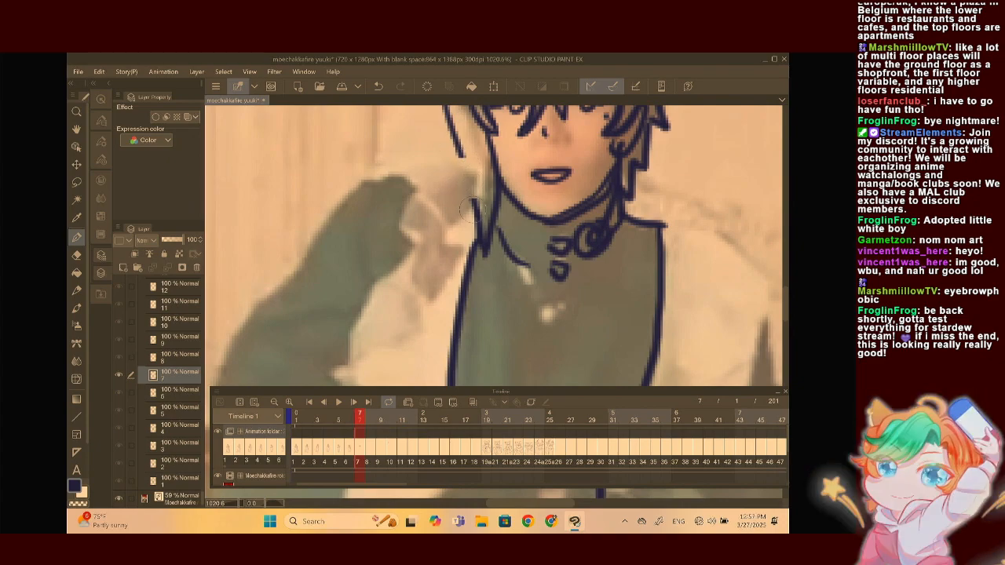
mouse_move(471, 216)
mouse_down()
mouse_move(468, 167)
mouse_move(373, 174)
mouse_move(412, 186)
mouse_move(416, 201)
mouse_move(407, 220)
mouse_move(414, 251)
mouse_move(382, 279)
mouse_up()
mouse_move(458, 149)
mouse_down()
mouse_move(397, 228)
mouse_move(386, 225)
mouse_move(446, 290)
mouse_up()
scroll(471, 236, down, 3)
mouse_move(495, 130)
mouse_down()
mouse_move(465, 199)
mouse_move(414, 221)
mouse_up()
scroll(499, 236, down, 4)
scroll(499, 236, up, 2)
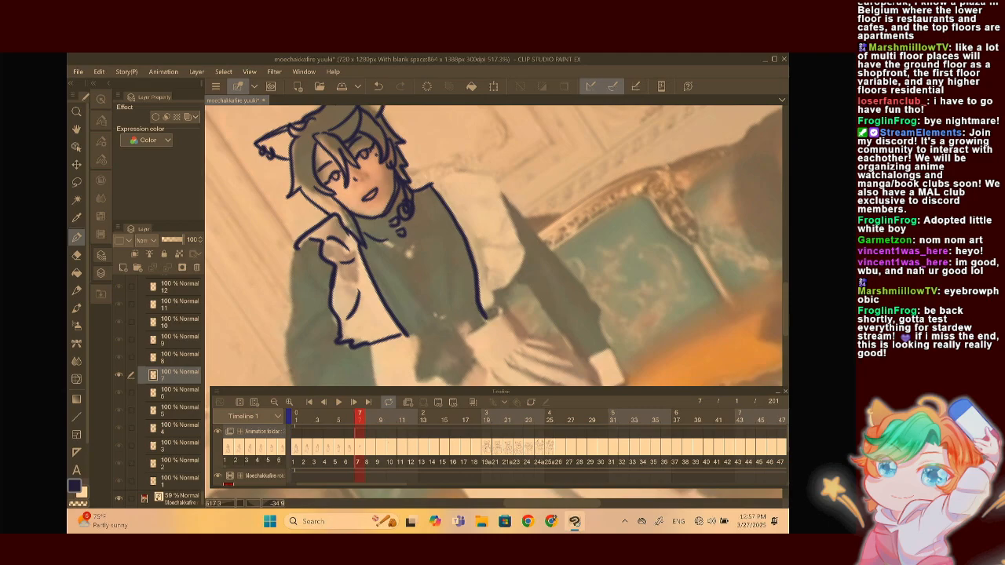
Draw a second line parallel to the right bodice edge to form the apron strap on frame 7
scroll(496, 246, up, 2)
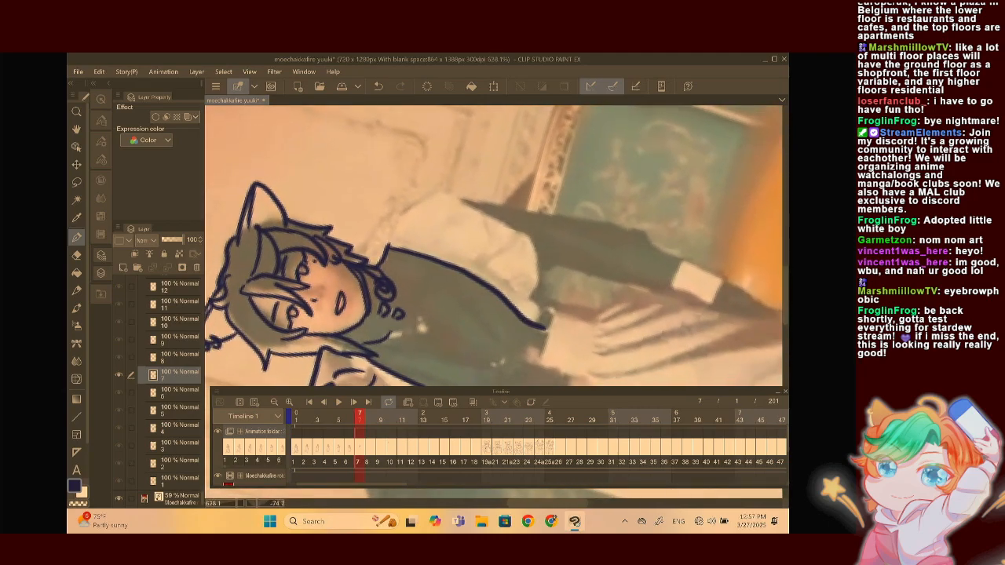
scroll(604, 286, up, 1)
scroll(496, 245, down, 1)
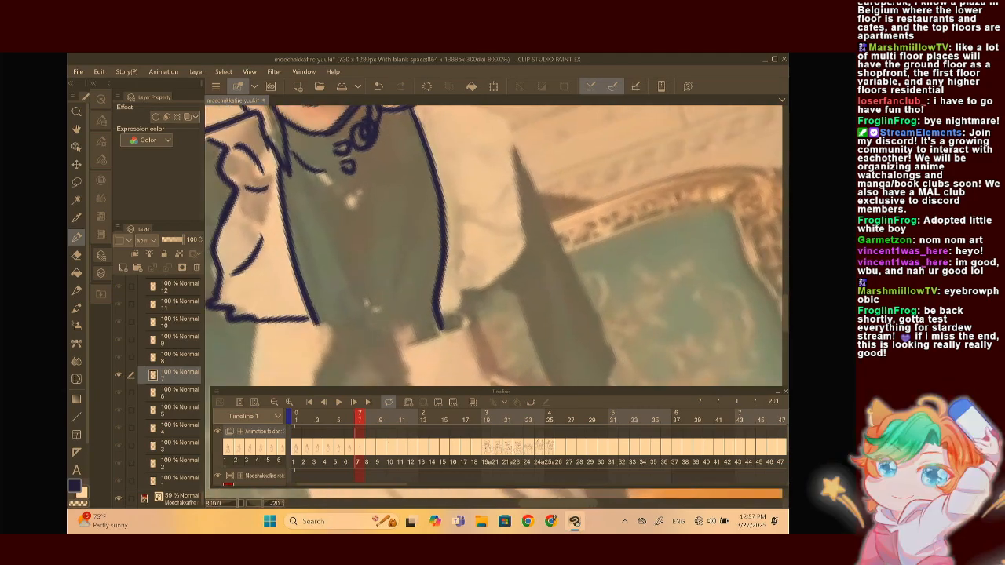
mouse_move(390, 132)
mouse_down()
mouse_move(409, 140)
mouse_move(422, 239)
mouse_move(404, 344)
mouse_up()
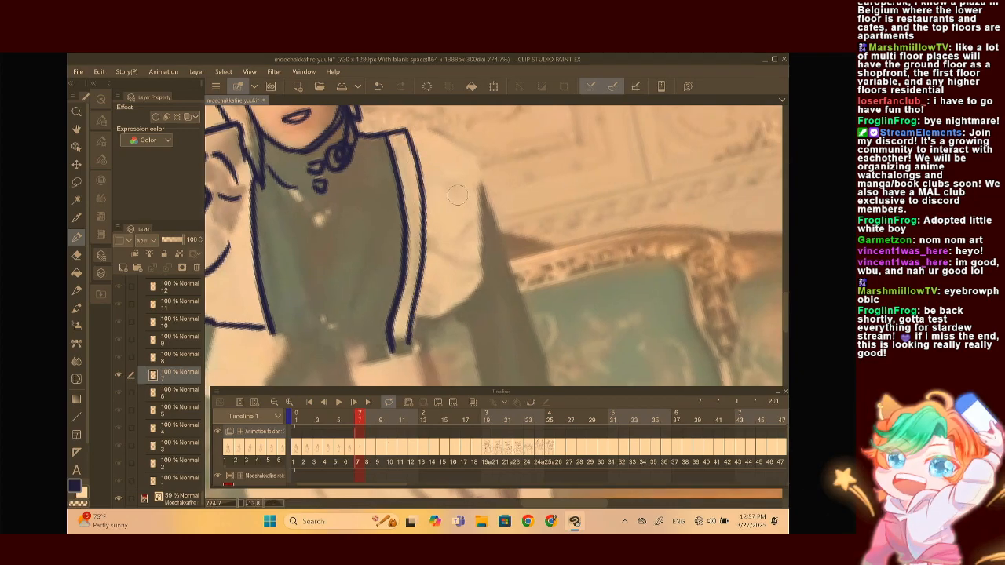
Outline the apron's right-hand shoulder ruffle from the strap's top to its lower end and add short fold lines on frame 7
scroll(457, 196, down, 3)
scroll(496, 246, up, 3)
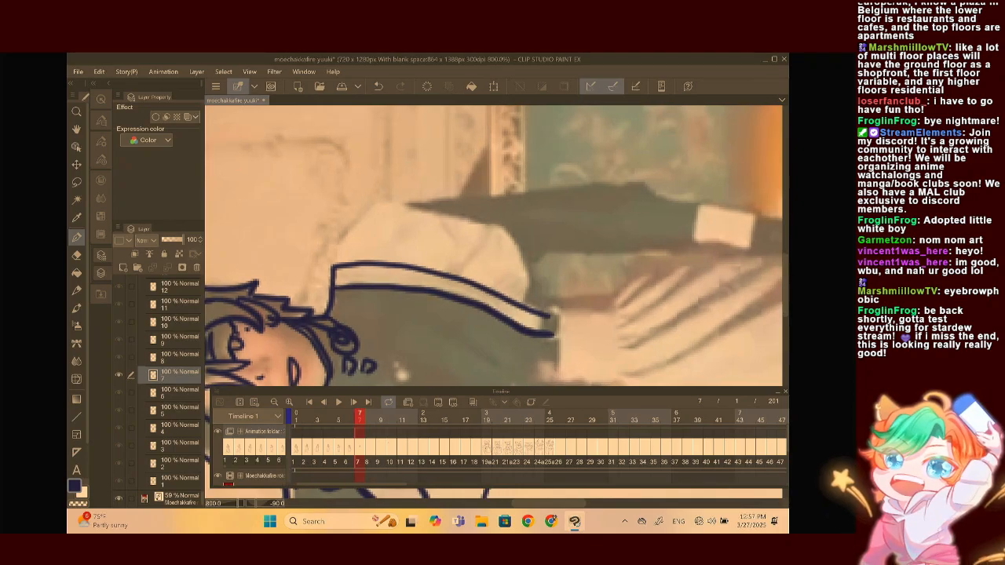
mouse_move(335, 264)
mouse_down()
mouse_move(357, 219)
mouse_move(390, 198)
mouse_up()
scroll(496, 246, down, 1)
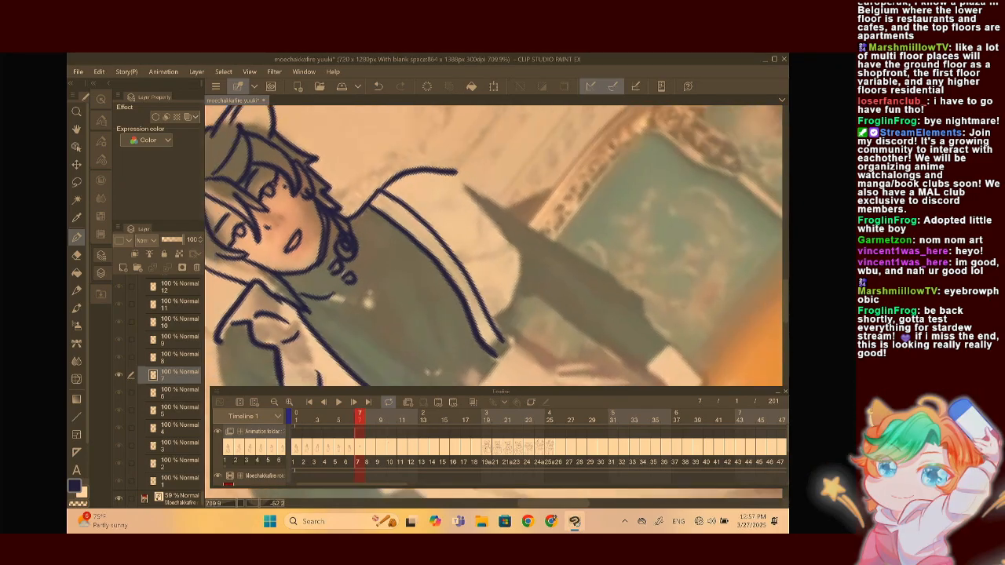
scroll(496, 246, up, 1)
mouse_move(446, 154)
mouse_down()
mouse_move(457, 259)
mouse_move(429, 297)
mouse_move(391, 314)
mouse_up()
drag(402, 245, 429, 251)
drag(440, 203, 428, 232)
drag(397, 281, 423, 292)
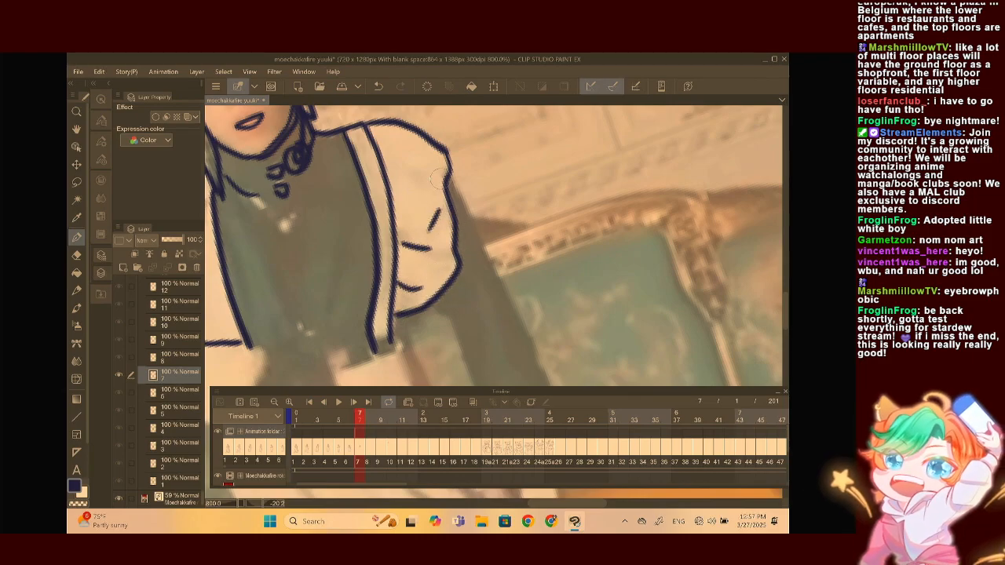
Outline the small four-sided piece of white cloth directly below the left-hand ruffle's hem on frame 7
scroll(494, 246, down, 1)
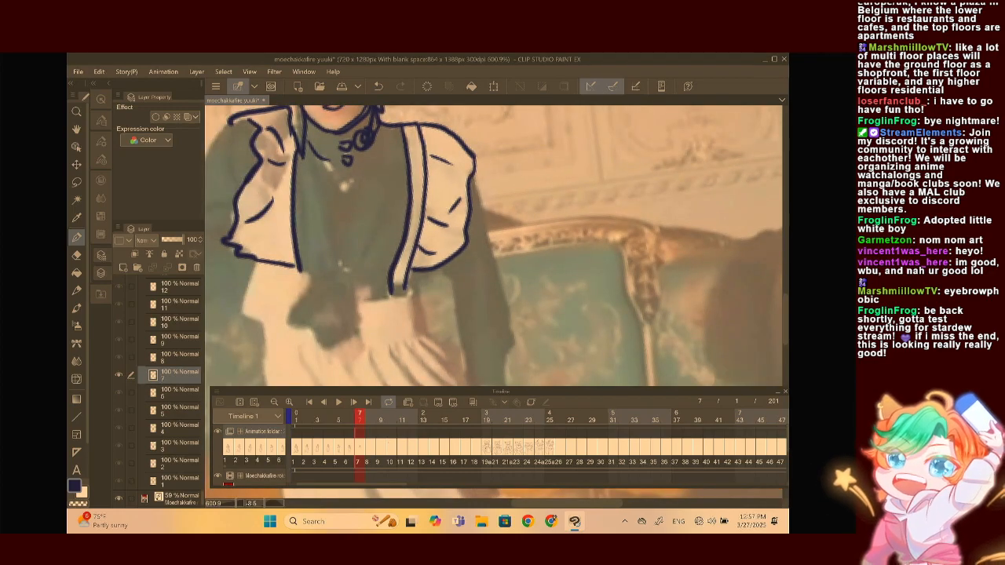
scroll(494, 245, up, 1)
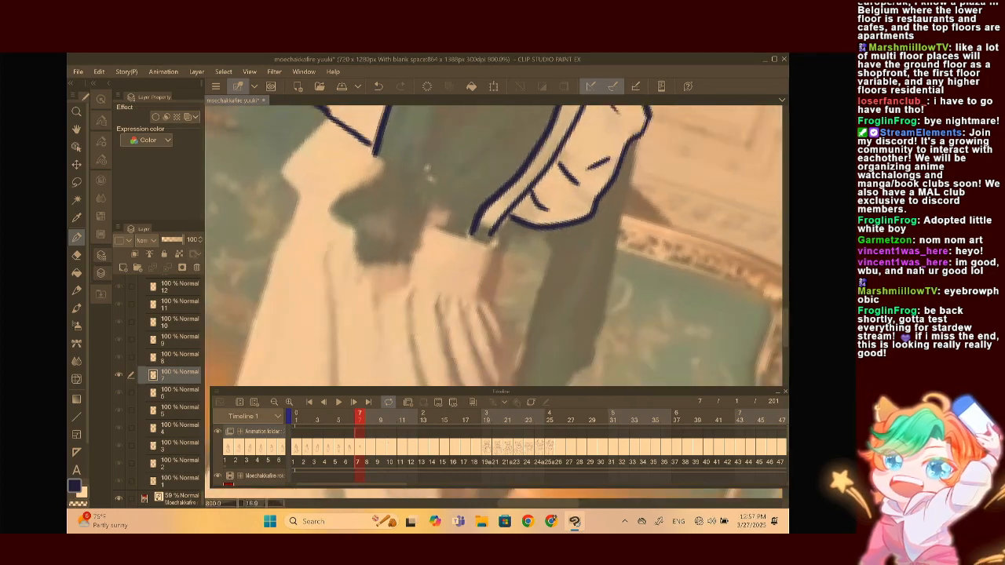
scroll(495, 246, down, 1)
scroll(495, 246, up, 2)
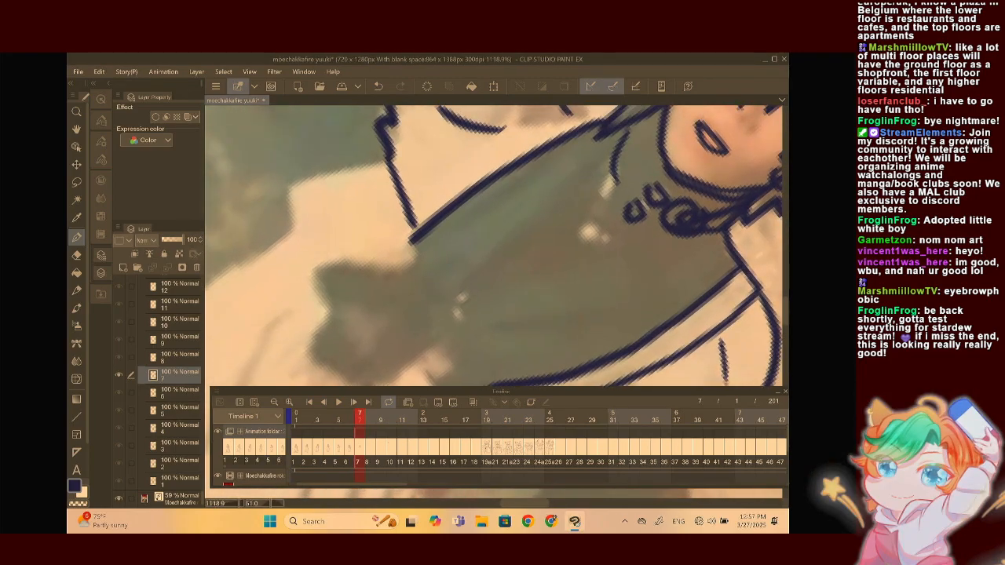
mouse_move(390, 161)
mouse_down()
mouse_move(293, 184)
mouse_move(295, 243)
mouse_move(317, 281)
mouse_up()
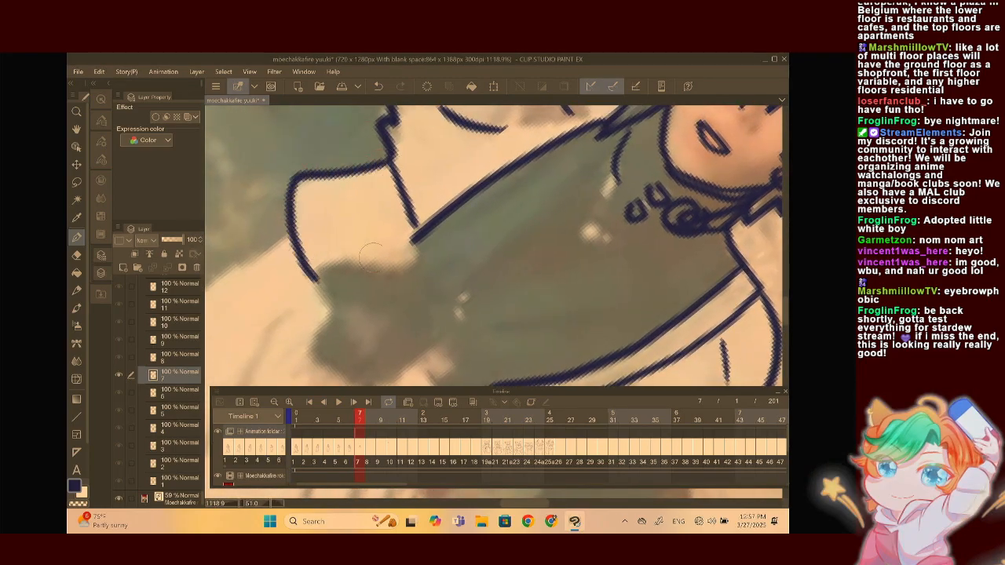
drag(410, 227, 416, 259)
drag(345, 264, 319, 280)
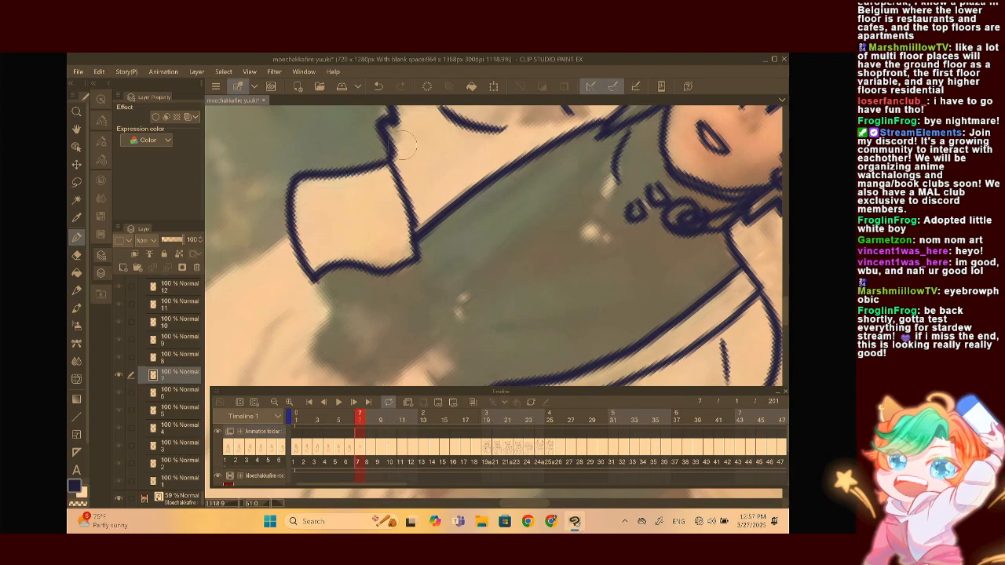
scroll(494, 245, down, 2)
scroll(494, 245, up, 2)
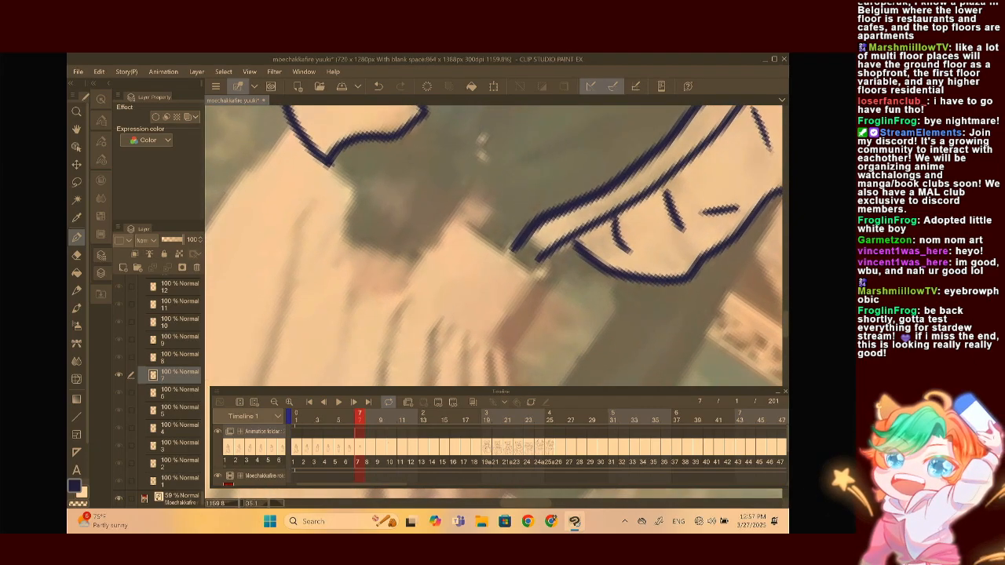
mouse_move(459, 142)
mouse_down()
mouse_move(459, 179)
mouse_move(387, 295)
mouse_up()
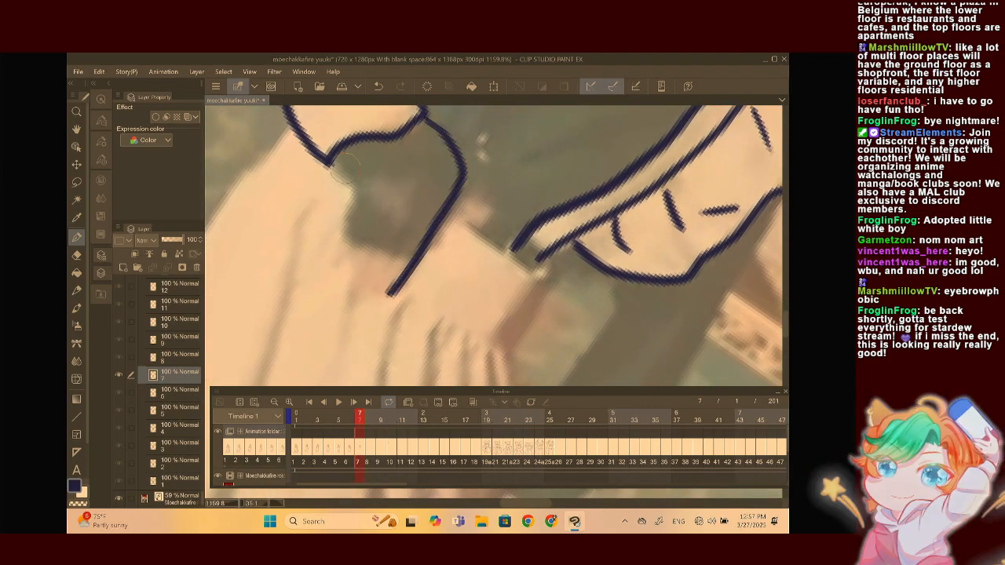
scroll(495, 245, down, 6)
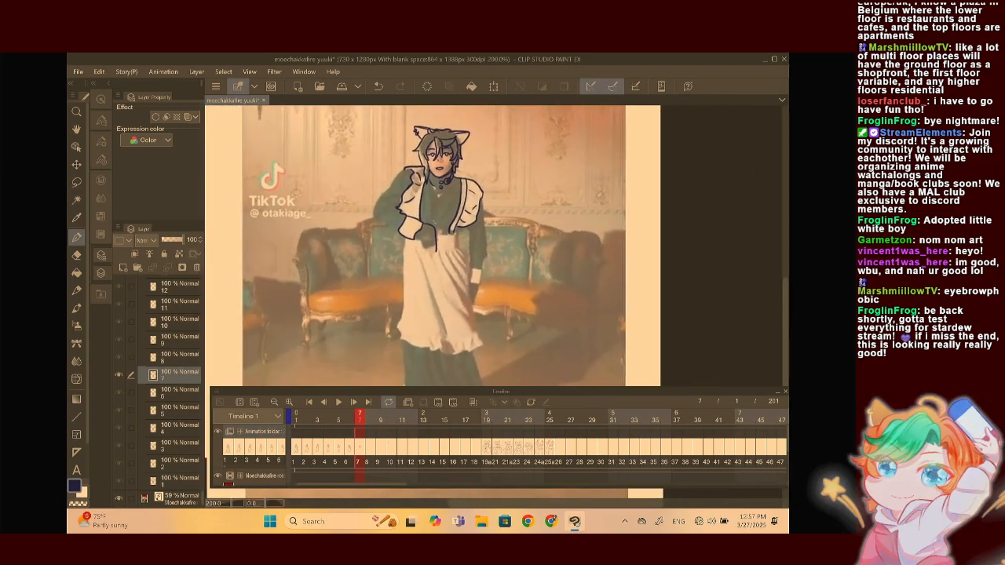
Outline the dark hand with its spiky spread fingers and finger lines below the left-hand cuff on frame 7, using frame 6 as reference
click(350, 445)
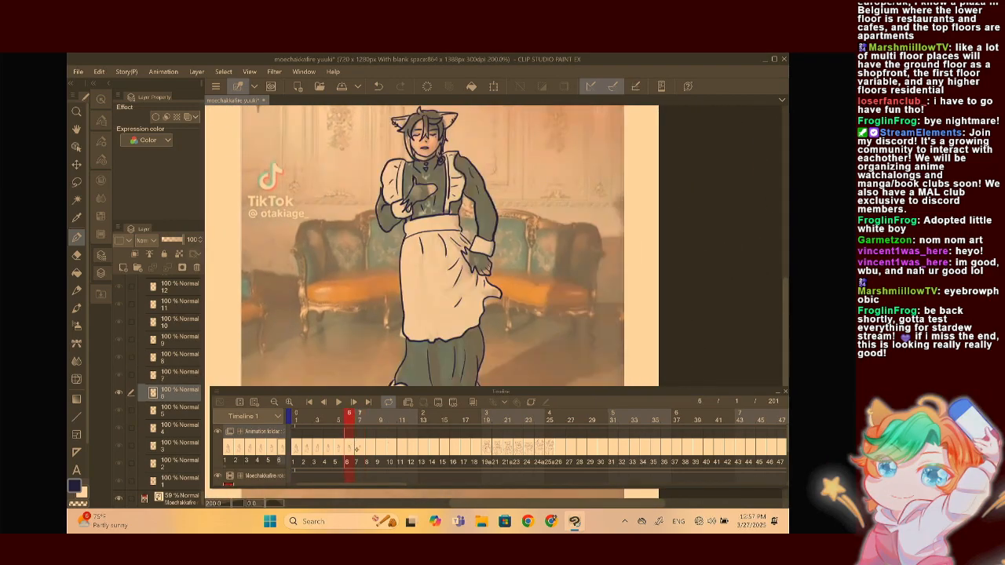
click(359, 448)
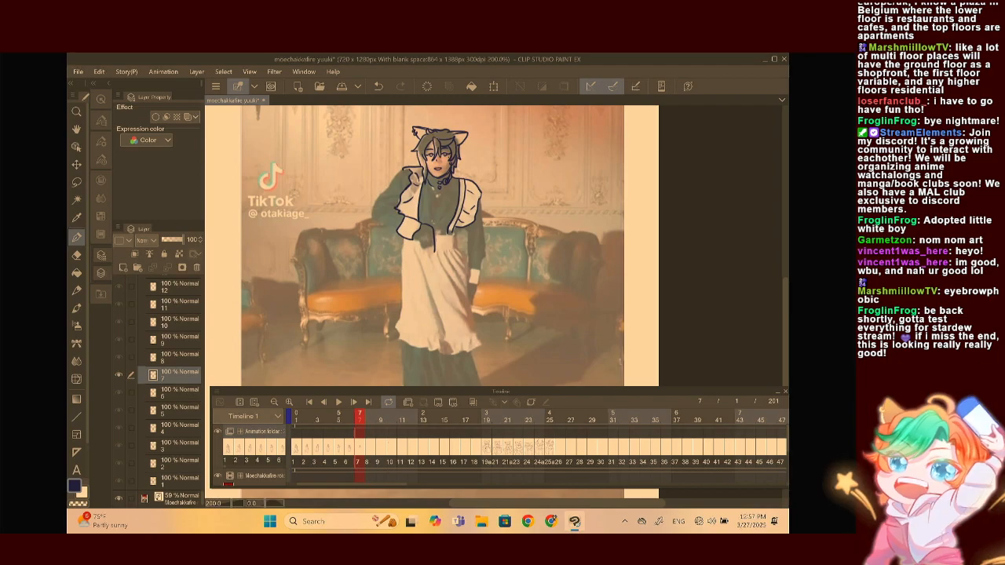
scroll(456, 207, up, 5)
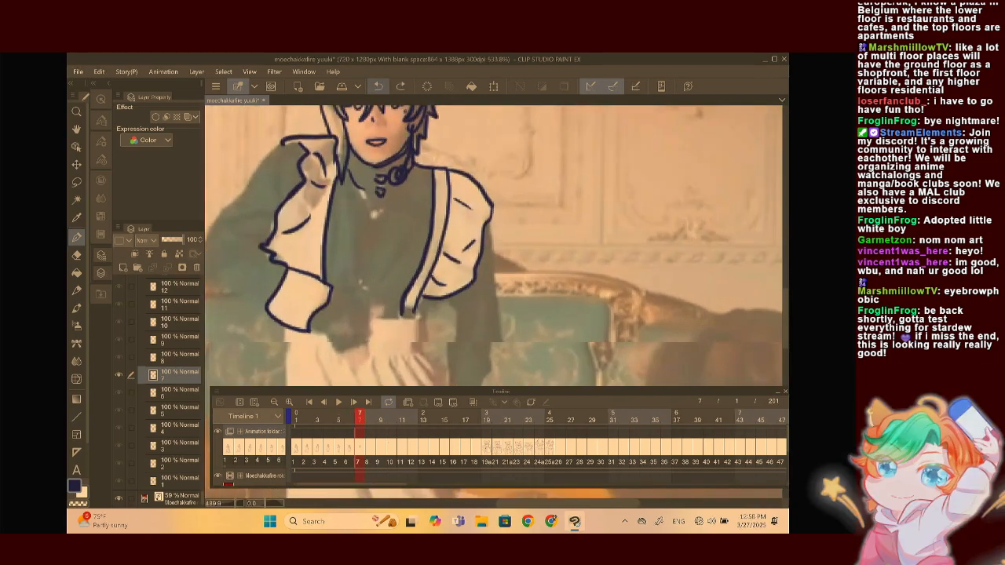
mouse_move(336, 273)
mouse_down()
mouse_move(366, 240)
mouse_move(363, 275)
mouse_move(374, 276)
mouse_move(382, 297)
mouse_move(373, 366)
mouse_move(352, 361)
mouse_move(312, 315)
mouse_move(366, 362)
mouse_up()
drag(370, 323, 361, 353)
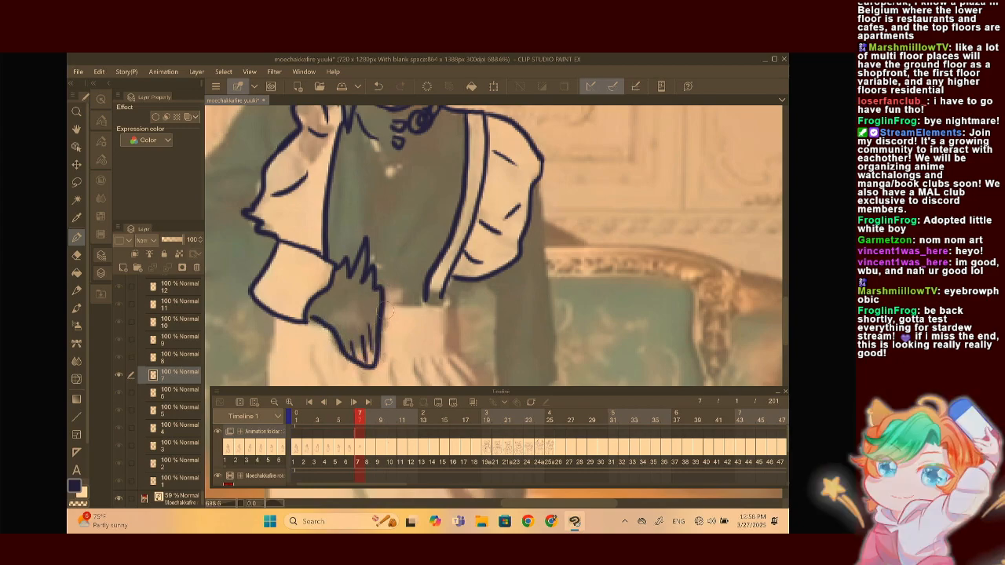
Outline the apron's waistband on both sides of the hand on frame 7
scroll(522, 235, down, 5)
scroll(503, 225, up, 6)
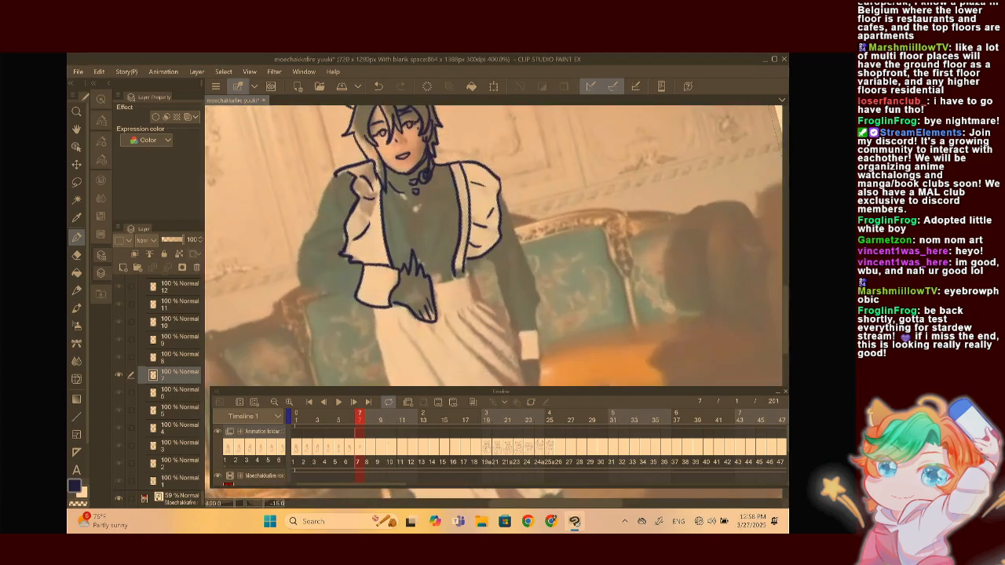
mouse_move(402, 287)
mouse_down()
mouse_move(474, 252)
mouse_move(464, 257)
mouse_move(491, 308)
mouse_move(434, 339)
mouse_up()
drag(409, 289, 478, 163)
mouse_move(448, 231)
mouse_down()
mouse_move(384, 263)
mouse_move(370, 243)
mouse_up()
scroll(526, 209, down, 3)
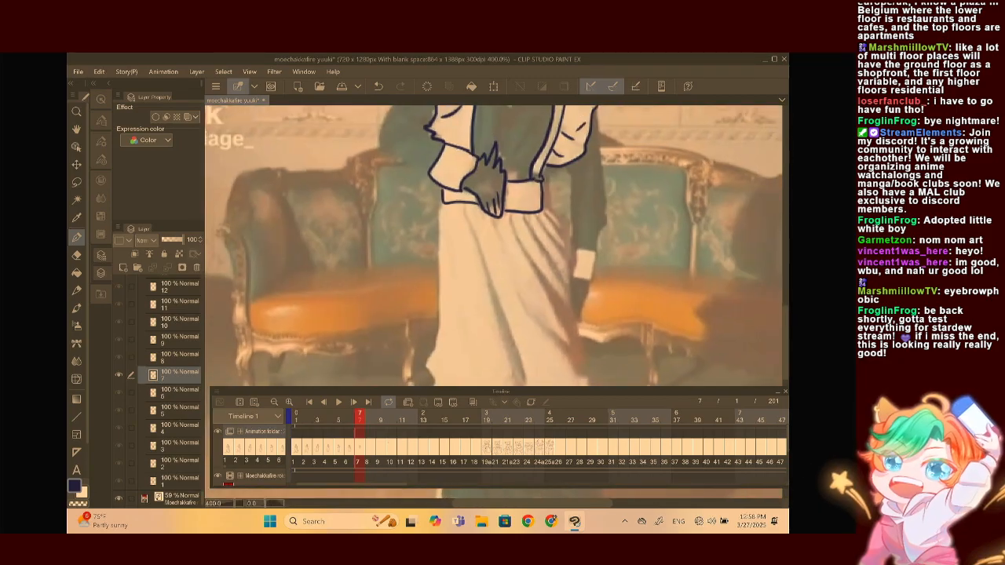
Outline the bent left-hand sleeve from the shoulder ruffle around the elbow to the cuff and add a short fold line on frame 7
scroll(494, 245, down, 2)
drag(478, 117, 447, 275)
scroll(495, 245, up, 2)
drag(503, 290, 534, 169)
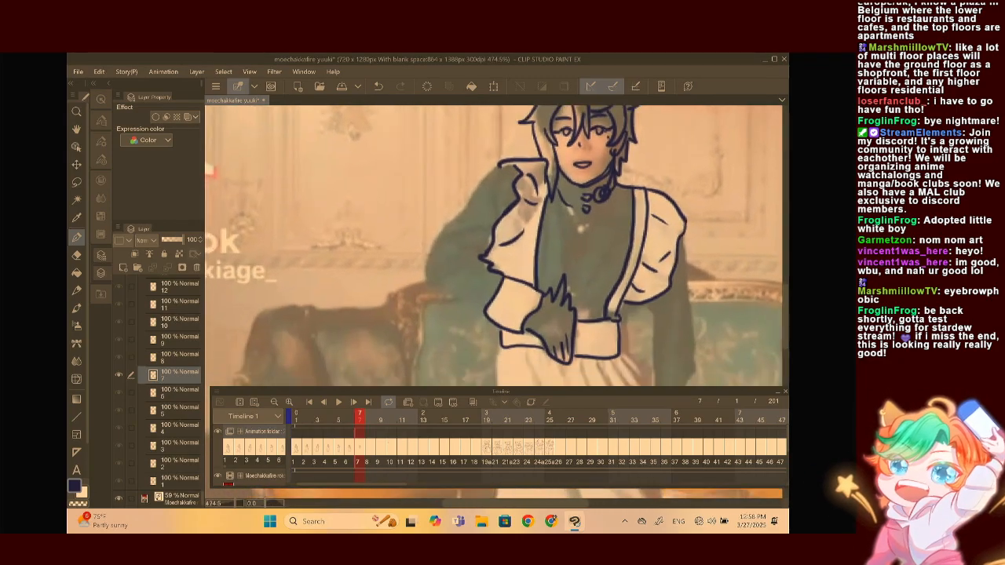
scroll(494, 244, up, 2)
mouse_move(474, 164)
mouse_down()
mouse_move(453, 170)
mouse_move(384, 246)
mouse_up()
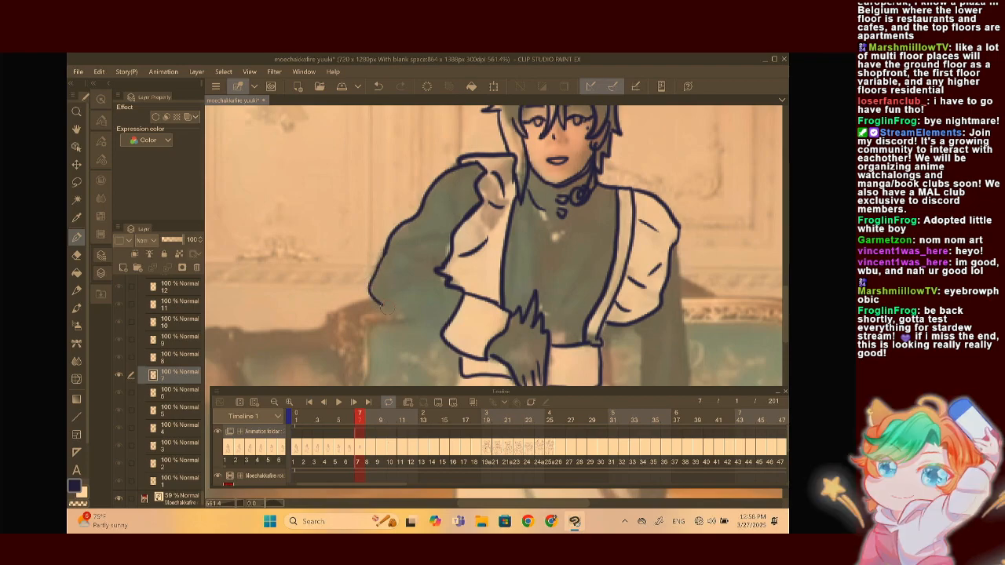
drag(375, 301, 431, 334)
drag(441, 227, 399, 242)
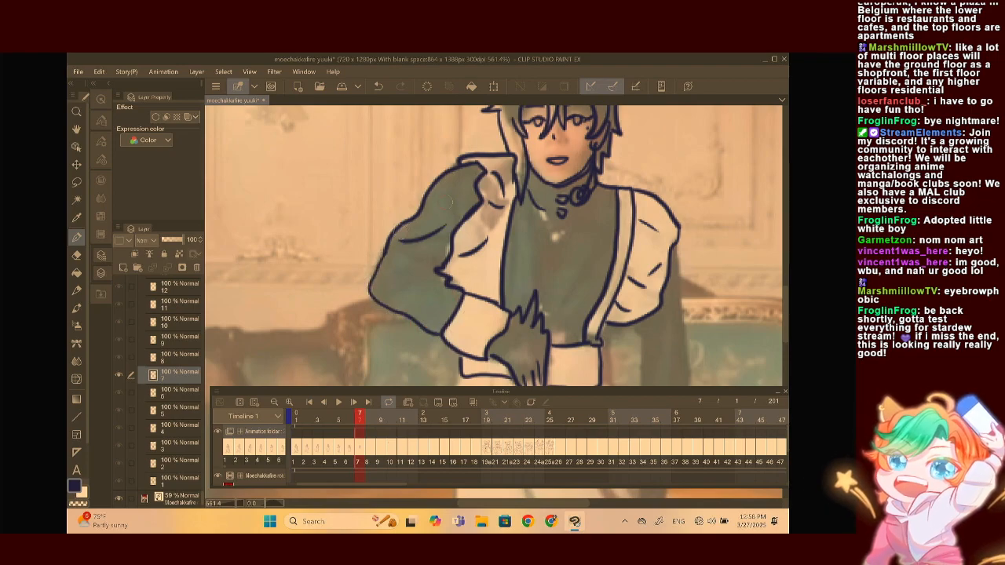
Add vertical fold lines to the dark bodice between the apron ruffles on frame 7
mouse_move(565, 259)
mouse_down()
mouse_move(485, 218)
mouse_move(490, 209)
mouse_up()
drag(528, 181, 489, 262)
mouse_move(453, 177)
mouse_down()
mouse_move(448, 237)
mouse_move(470, 256)
mouse_up()
Outline both edges and the lower end of the straight right-hand sleeve from the shoulder ruffle down to the cuff on frame 7
drag(565, 151, 435, 88)
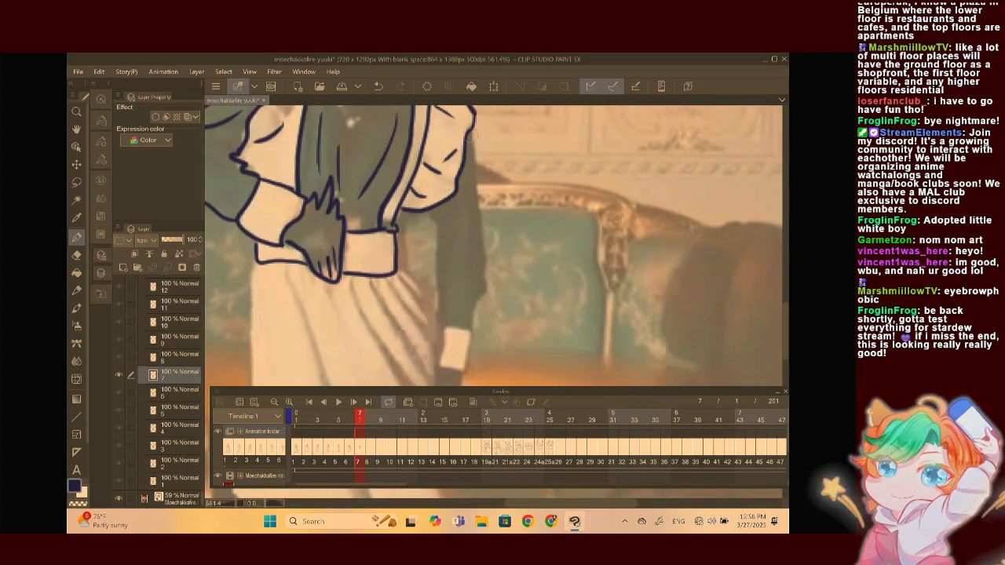
mouse_move(472, 130)
mouse_down()
mouse_move(490, 256)
mouse_move(489, 295)
mouse_move(469, 323)
mouse_up()
drag(429, 212, 446, 329)
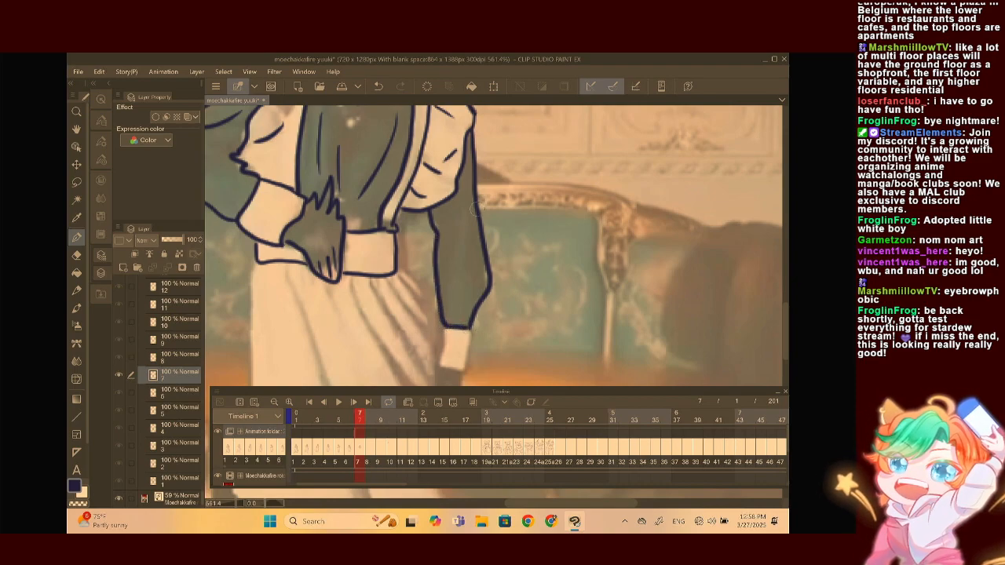
Outline the four-sided white cuff of the lowered arm and draw the outer edge of the hand below it on frame 7
drag(476, 210, 466, 122)
scroll(447, 241, up, 4)
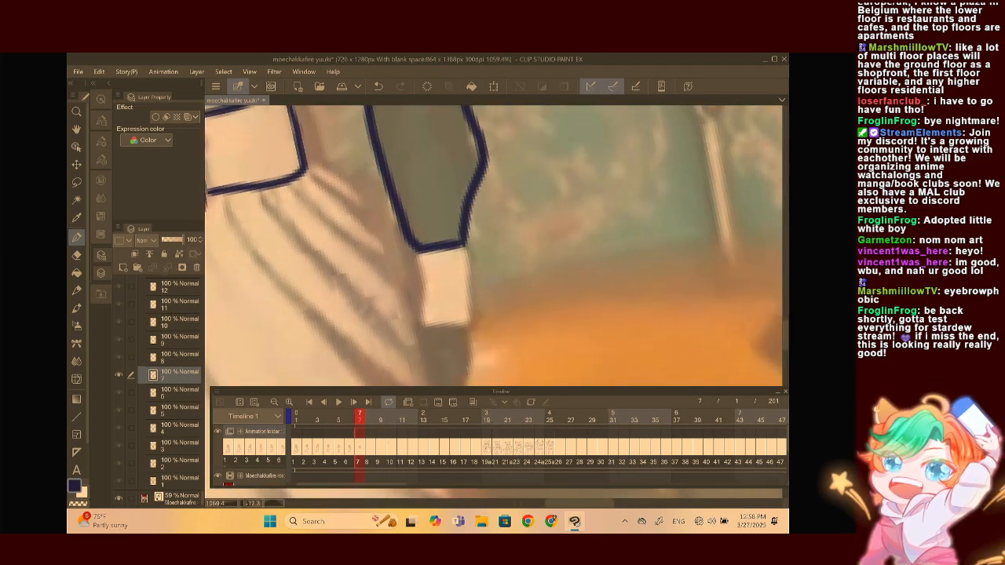
mouse_move(412, 251)
mouse_down()
mouse_move(463, 246)
mouse_move(470, 291)
mouse_move(469, 330)
mouse_move(416, 323)
mouse_move(406, 254)
mouse_move(418, 323)
mouse_up()
mouse_move(496, 220)
mouse_down()
mouse_move(490, 123)
mouse_move(508, 94)
mouse_up()
drag(478, 204, 469, 292)
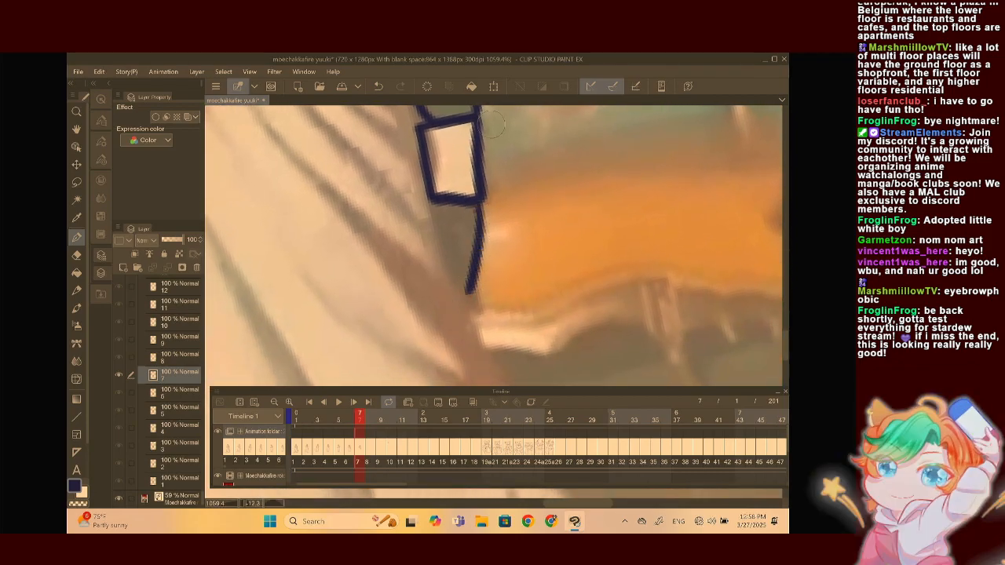
Redraw the waistband's right-hand end slightly wider and draw the apron's upper edge from its corner to the lowered sleeve on frame 7
scroll(492, 267, down, 5)
scroll(487, 251, down, 3)
scroll(487, 251, up, 4)
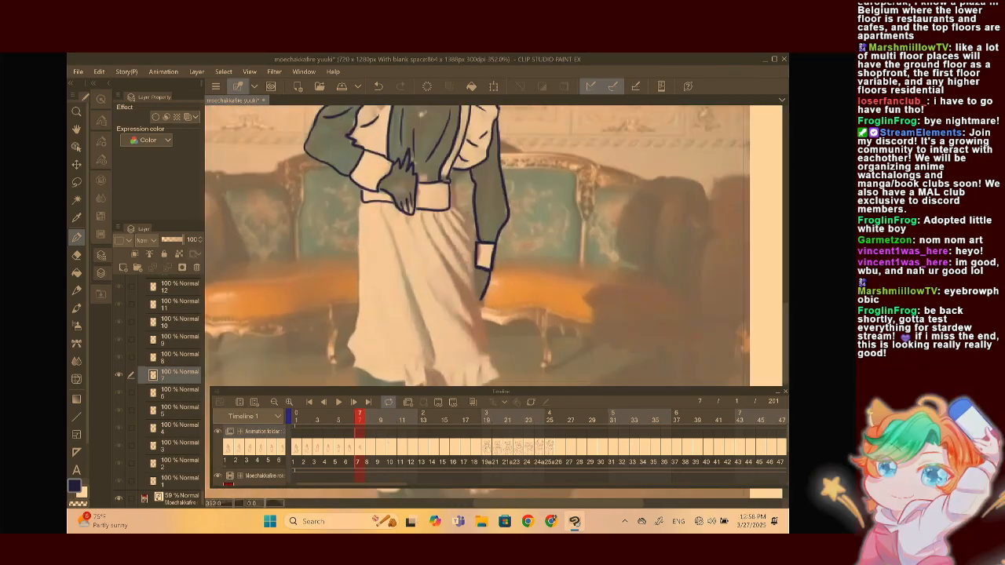
scroll(449, 181, up, 5)
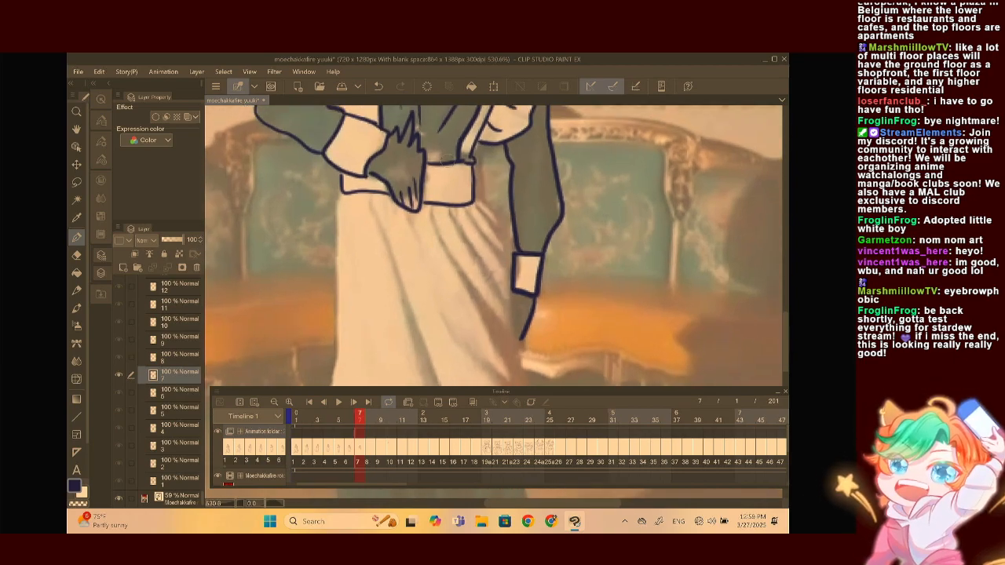
scroll(406, 249, up, 1)
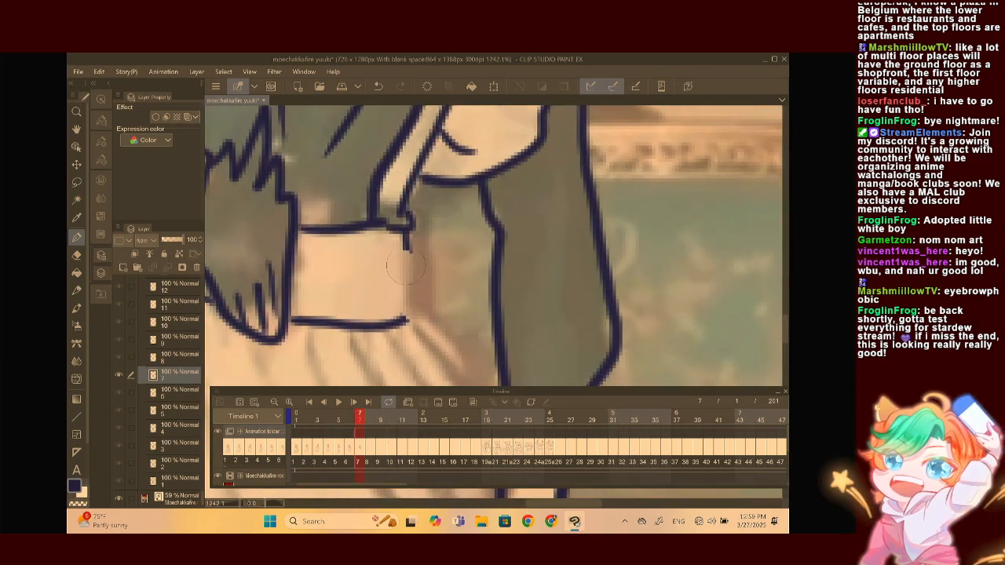
mouse_move(416, 217)
mouse_down()
mouse_move(441, 261)
mouse_move(405, 322)
mouse_move(388, 322)
mouse_move(408, 201)
mouse_move(424, 187)
mouse_up()
drag(436, 196, 492, 237)
Draw four curved pleat lines below the waistband's right-hand half and add longer folds further down the apron on frame 7
drag(423, 219, 472, 270)
drag(390, 218, 464, 317)
drag(357, 221, 427, 355)
mouse_move(310, 234)
mouse_down()
mouse_move(322, 287)
mouse_move(363, 367)
mouse_up()
scroll(464, 309, down, 3)
drag(402, 245, 422, 369)
key(ctrl+z)
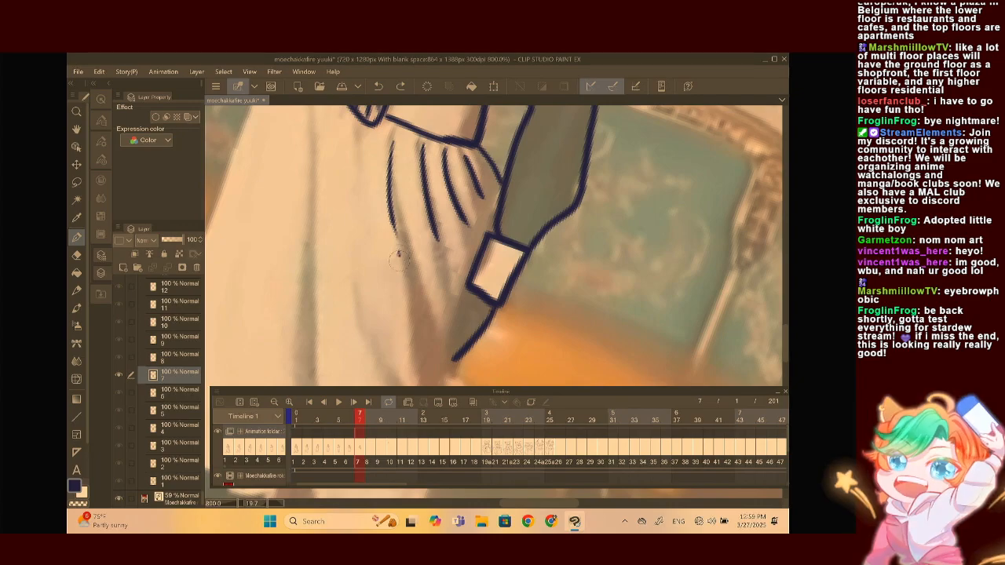
drag(398, 253, 422, 372)
drag(441, 259, 452, 295)
Draw the apron's right-hand edge from the lowered hand down to the flared hem corner on frame 7
scroll(494, 245, down, 5)
scroll(494, 245, up, 3)
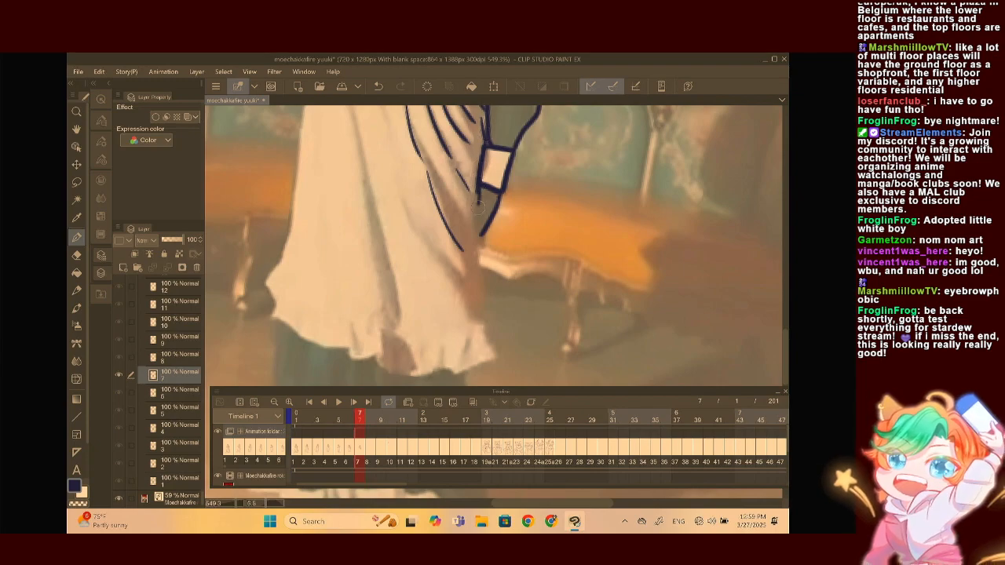
mouse_move(480, 240)
mouse_down()
mouse_move(475, 276)
mouse_move(492, 347)
mouse_up()
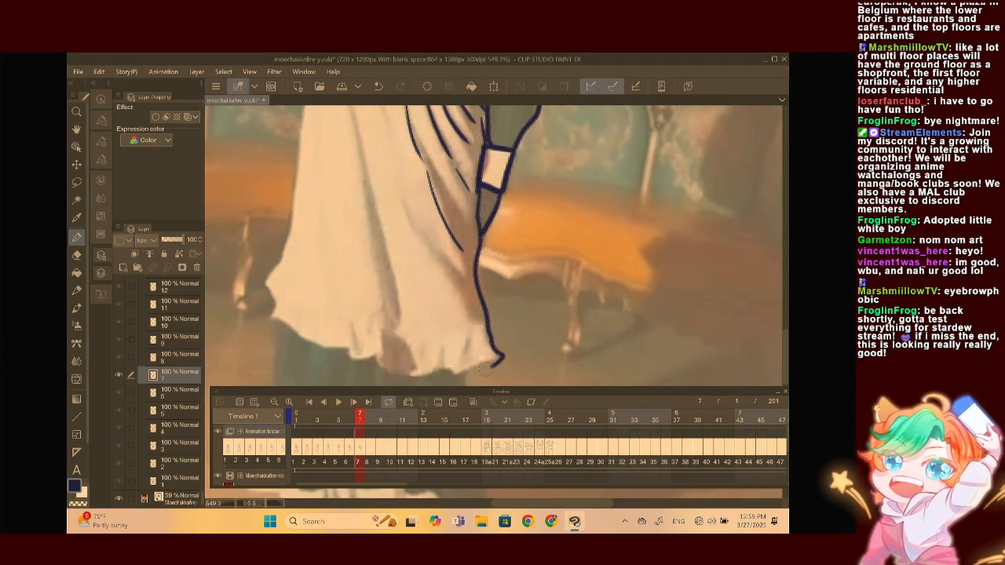
Draw the apron's left-hand edge from the waistband down to the hem and round its wavy corner on frame 7
drag(463, 265, 520, 466)
scroll(374, 228, up, 3)
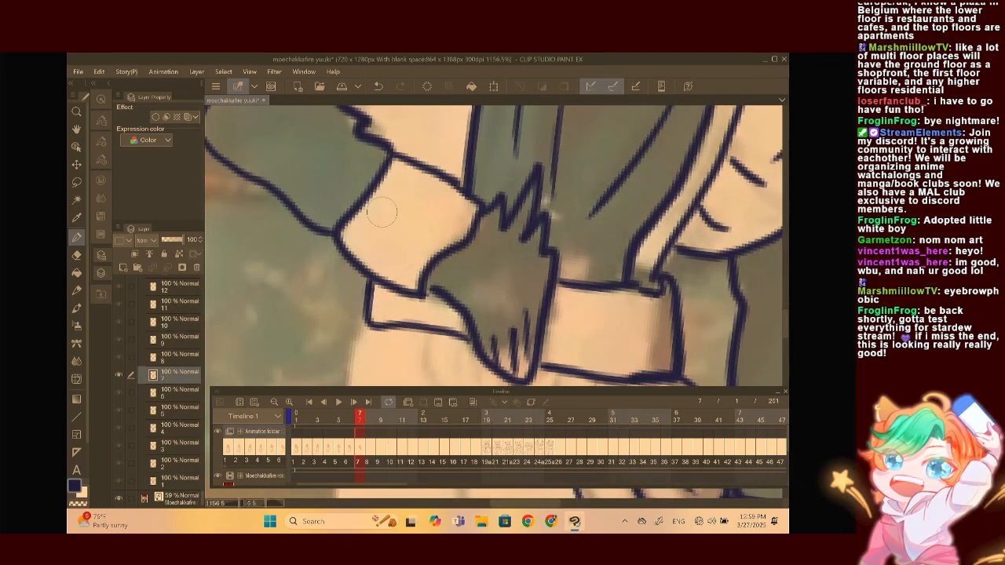
scroll(366, 282, down, 3)
scroll(494, 244, down, 3)
mouse_move(510, 292)
mouse_down()
mouse_move(538, 264)
mouse_move(522, 229)
mouse_move(478, 210)
mouse_up()
drag(345, 111, 306, 265)
mouse_move(301, 307)
mouse_down()
mouse_move(341, 357)
mouse_move(343, 242)
mouse_move(295, 313)
mouse_up()
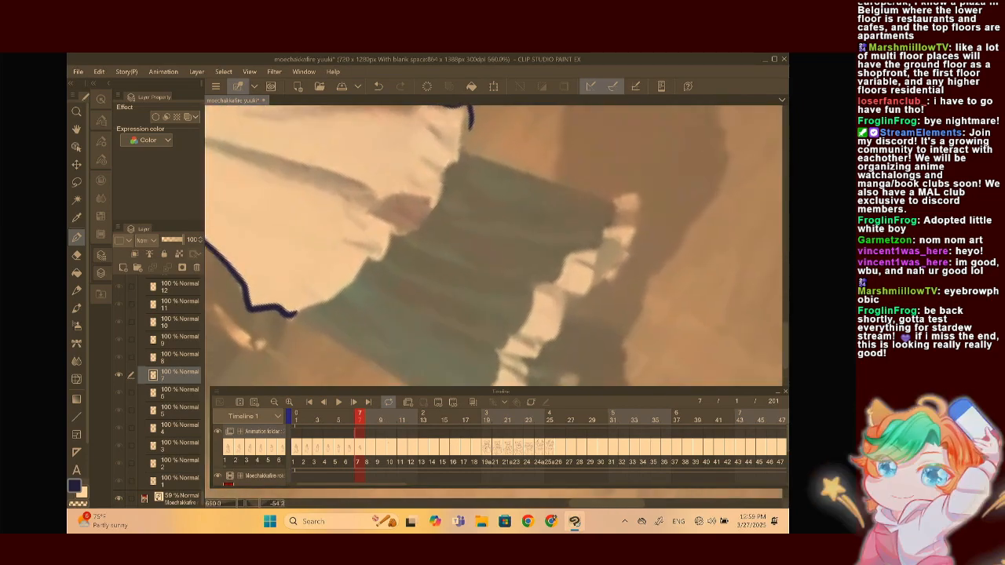
Draw the apron's wavy bottom hem between both corners and add short fold ticks rising from it on frame 7
mouse_move(342, 235)
mouse_down()
mouse_move(374, 259)
mouse_move(389, 226)
mouse_move(416, 225)
mouse_move(473, 121)
mouse_up()
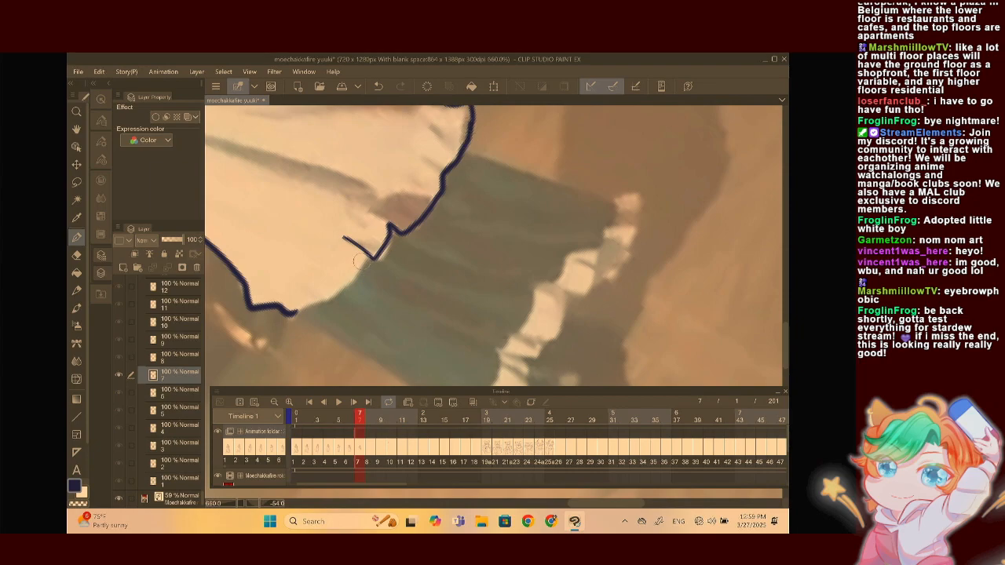
drag(362, 265, 297, 312)
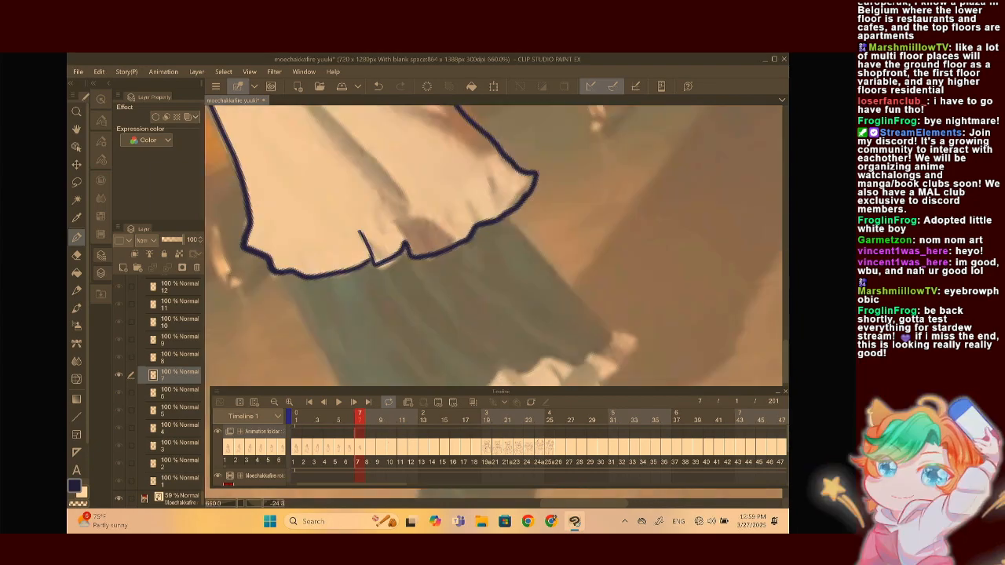
drag(366, 243, 364, 259)
drag(388, 220, 391, 249)
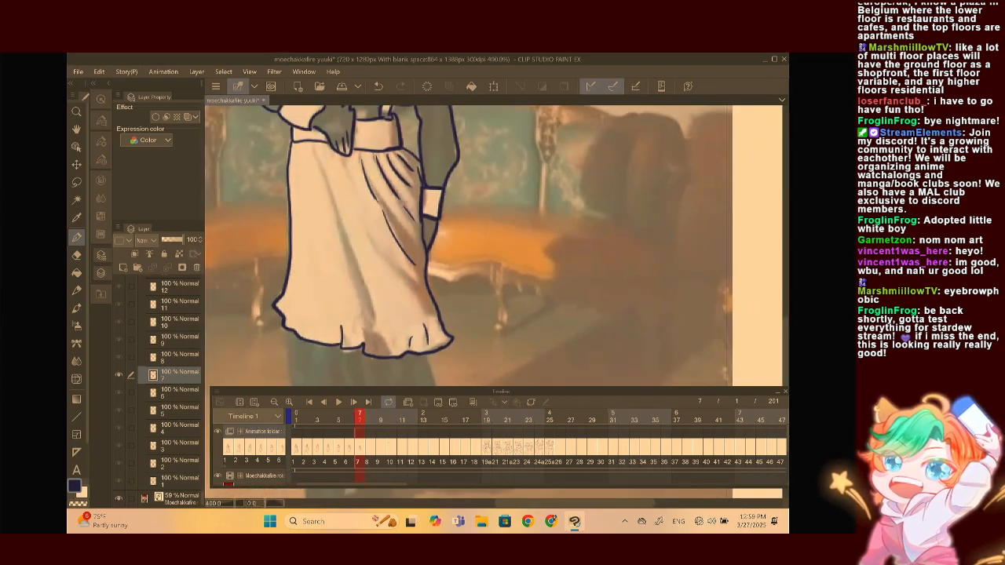
Add long lengthwise fold lines down the middle of the apron front on frame 7
key(^)
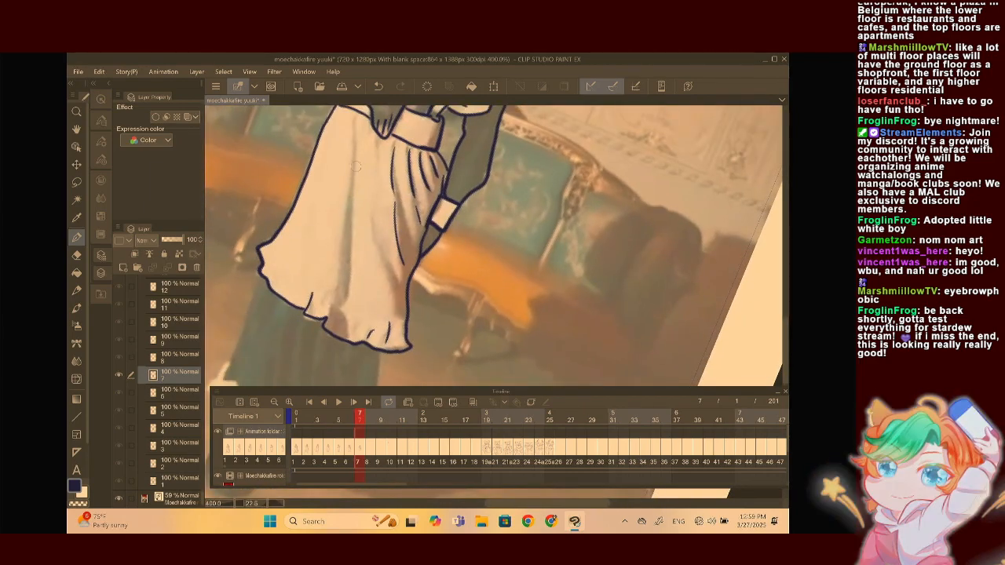
drag(355, 141, 345, 292)
drag(373, 214, 384, 266)
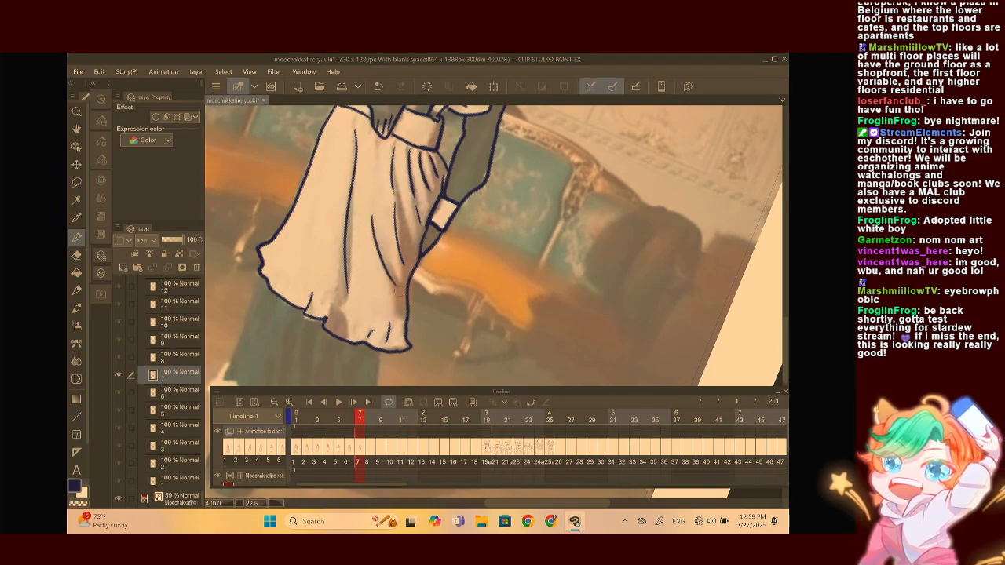
Outline the dark skirt from the apron hem down to its wavy lower edge and add three lengthwise fold lines on frame 7
scroll(386, 147, down, 5)
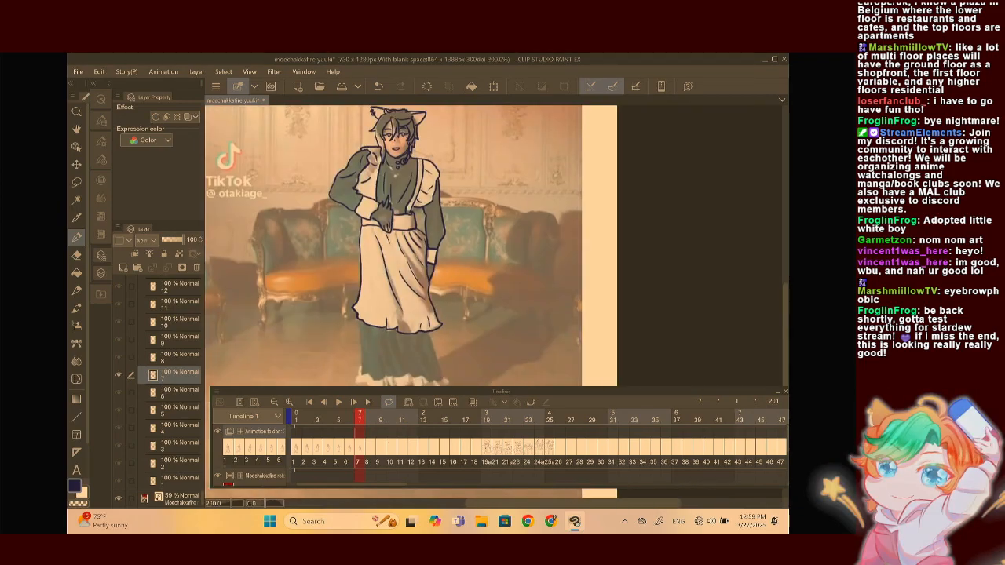
scroll(369, 322, up, 5)
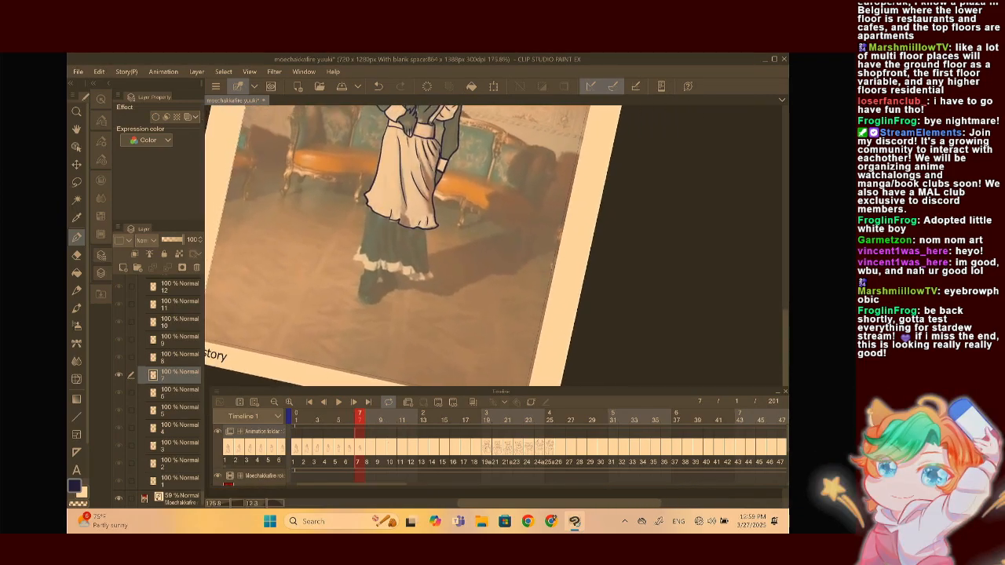
scroll(384, 236, up, 1)
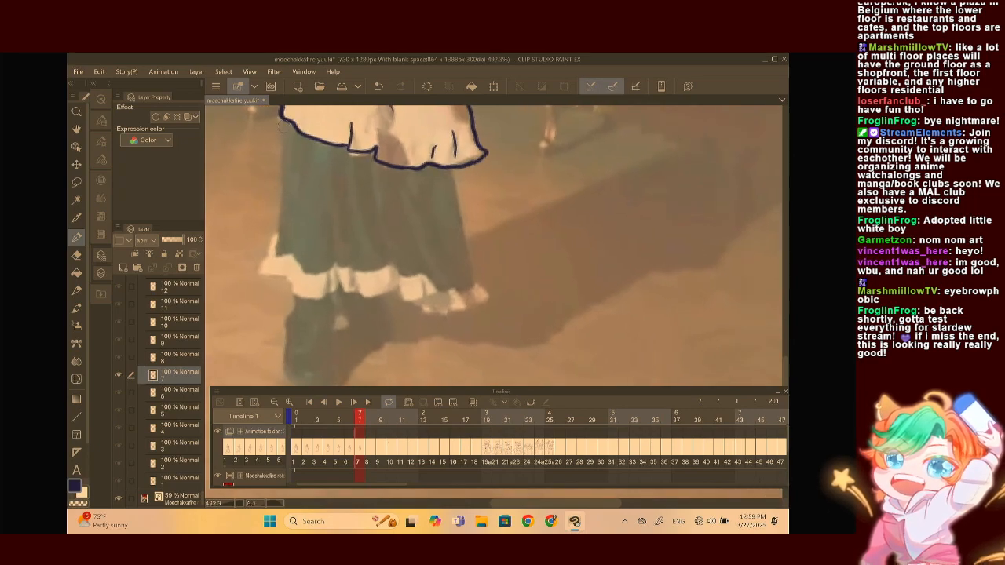
mouse_move(280, 117)
mouse_down()
mouse_move(276, 259)
mouse_move(308, 272)
mouse_move(387, 266)
mouse_move(430, 278)
mouse_move(441, 292)
mouse_move(471, 289)
mouse_move(457, 169)
mouse_up()
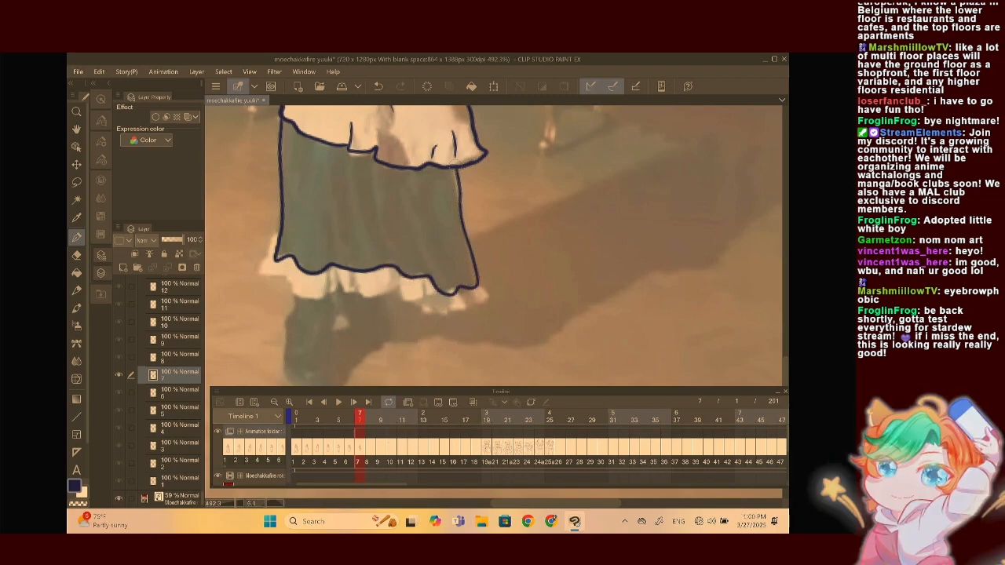
drag(324, 168, 339, 240)
drag(361, 164, 396, 256)
drag(423, 193, 448, 251)
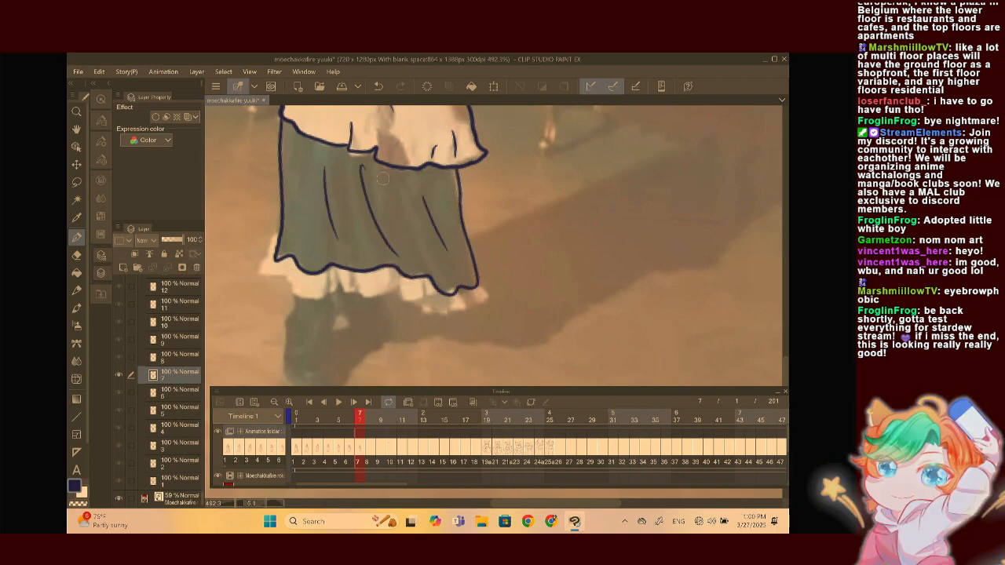
Draw the ruffle below the skirt's hem from one corner to the other with a wavy edge and short fold ticks on frame 7
mouse_move(275, 232)
mouse_down()
mouse_move(255, 272)
mouse_move(286, 284)
mouse_up()
drag(358, 208, 284, 230)
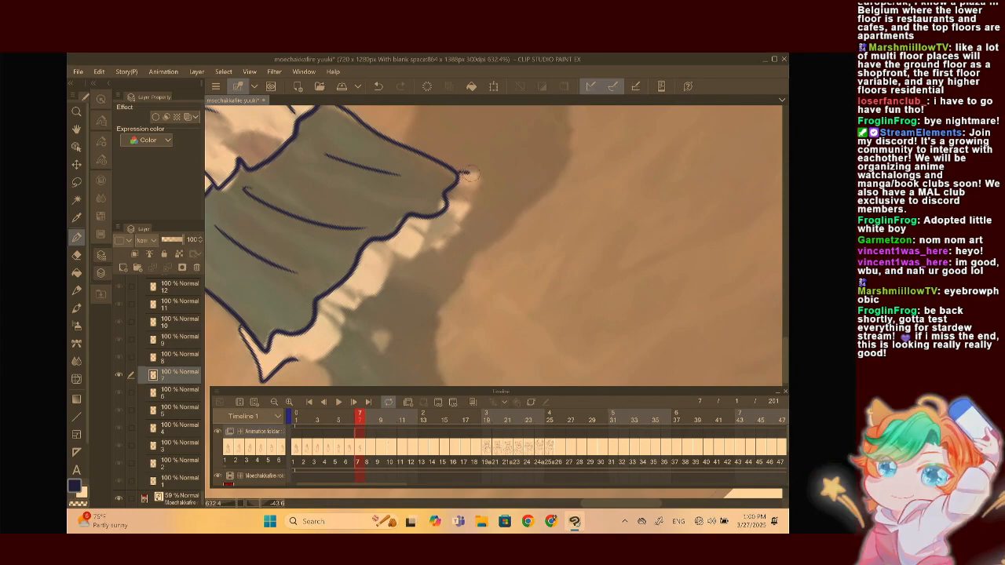
mouse_move(476, 189)
mouse_down()
mouse_move(464, 217)
mouse_move(389, 264)
mouse_move(355, 307)
mouse_up()
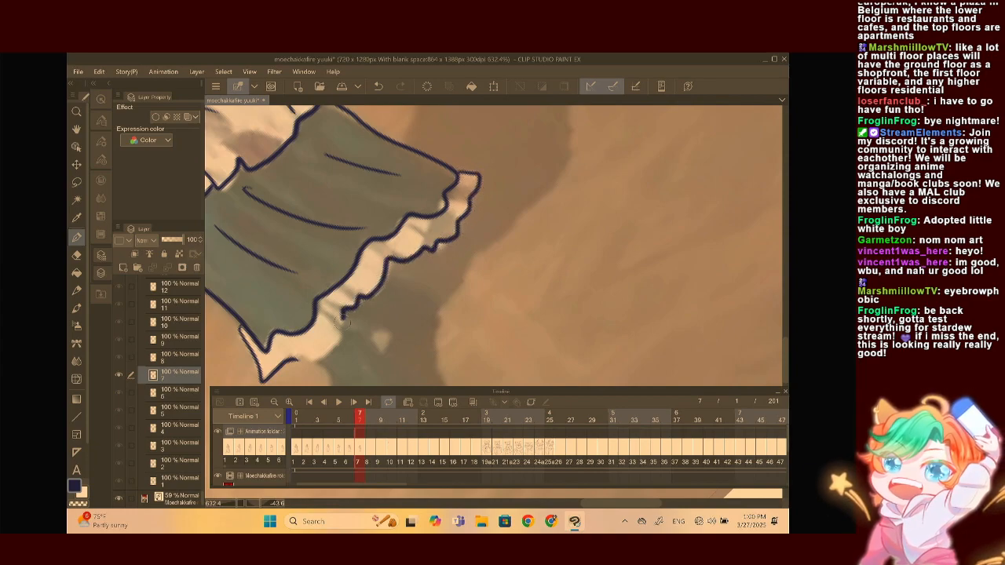
drag(339, 342, 295, 355)
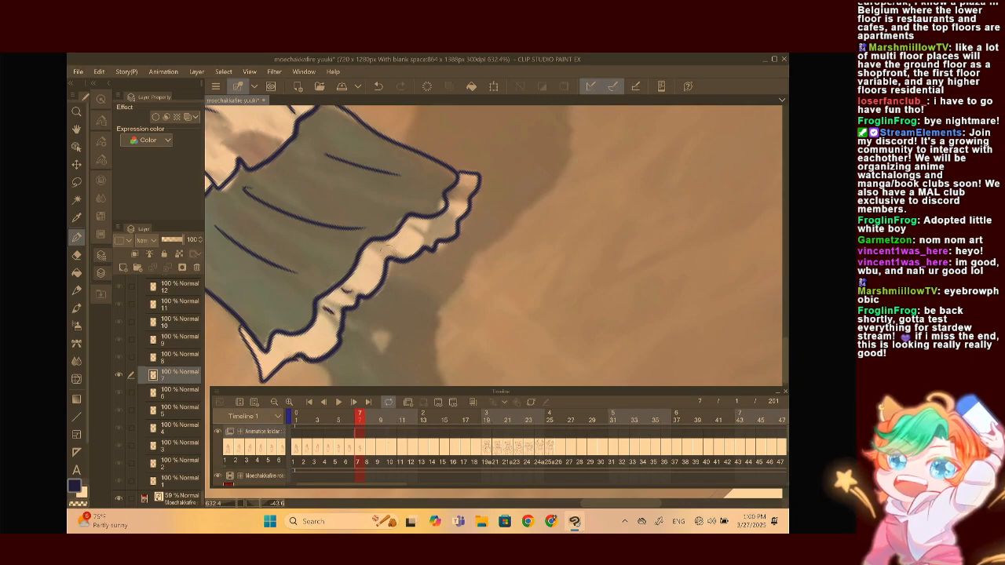
scroll(451, 198, down, 5)
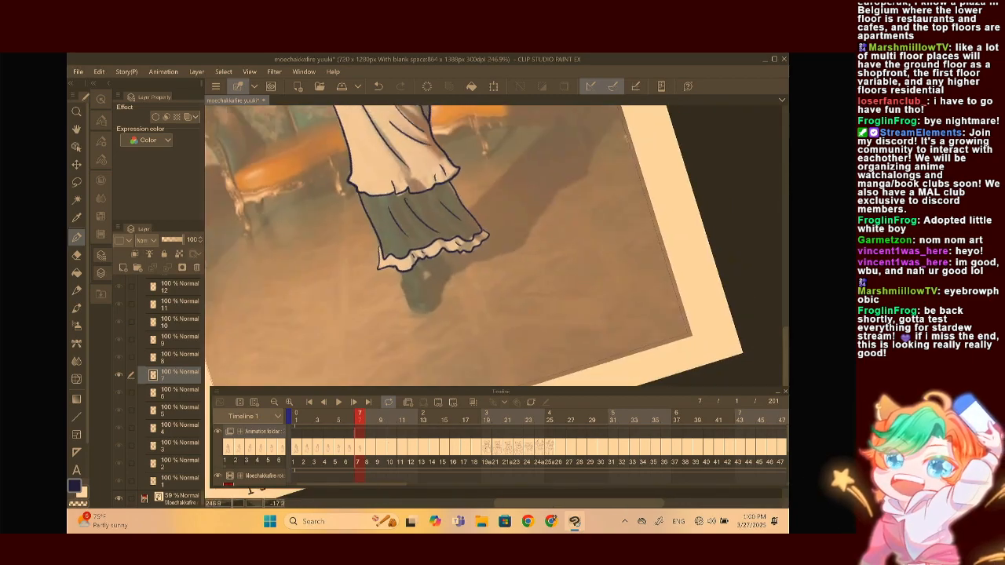
Go back to frame 6 and outline the front leg and rounded shoe below the hem ruffle, with short toe lines
key(Left)
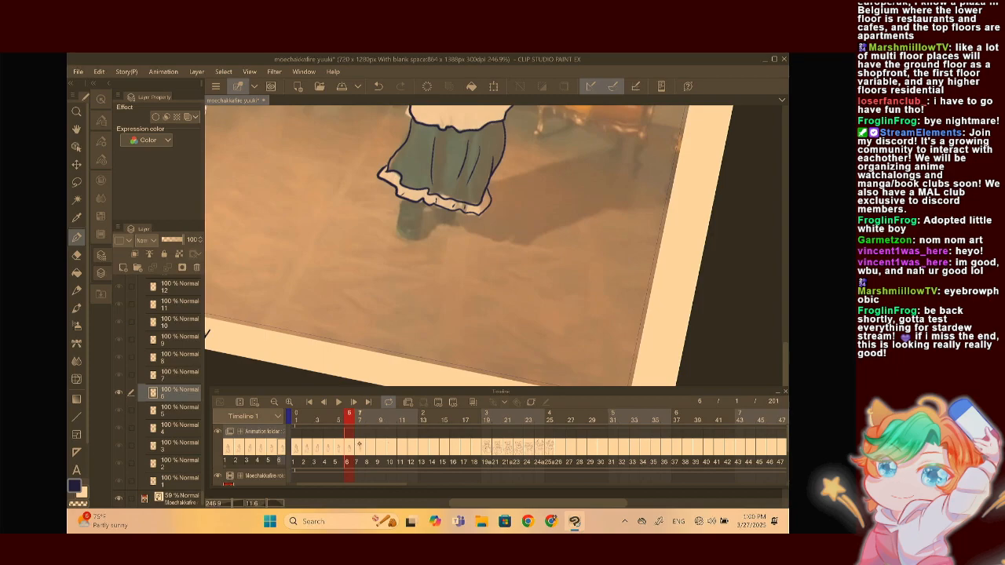
key(Left)
key(Right)
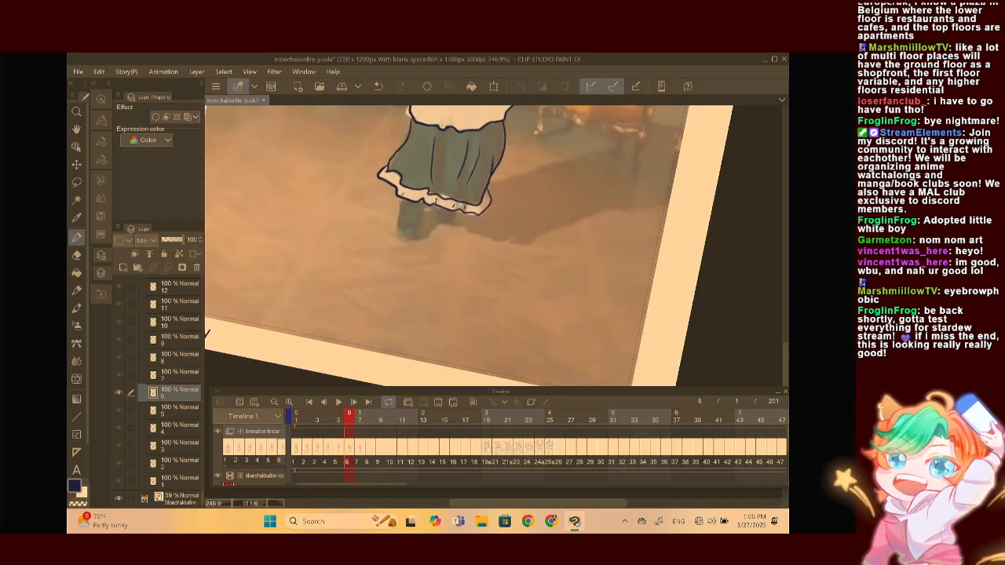
scroll(434, 205, up, 4)
scroll(420, 229, up, 3)
drag(412, 213, 416, 305)
mouse_move(342, 208)
mouse_down()
mouse_move(356, 308)
mouse_move(374, 330)
mouse_move(414, 298)
mouse_up()
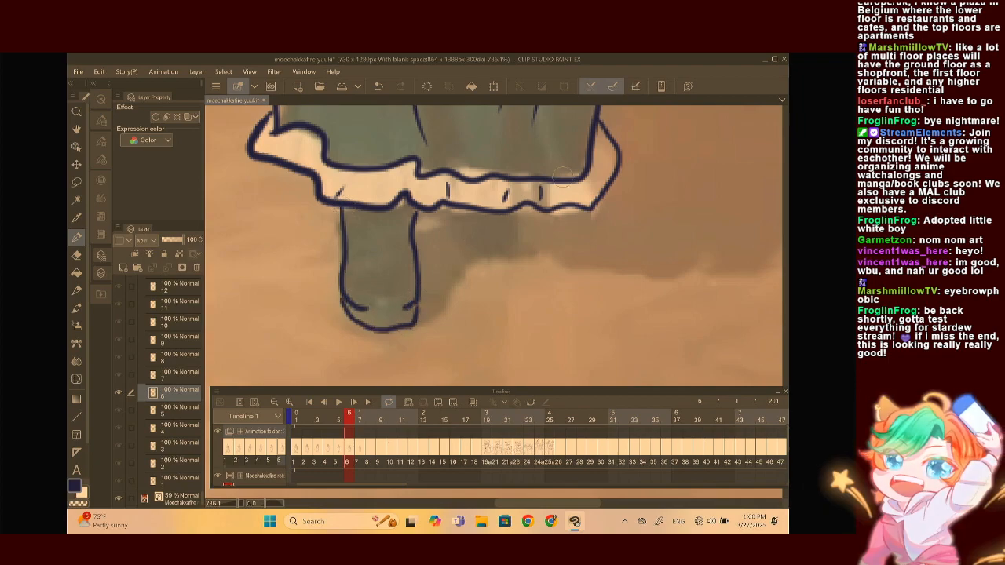
Draw the smaller back foot under the hem ruffle on frame 6, with a curved sole line, comparing it against frame 7
drag(614, 121, 601, 127)
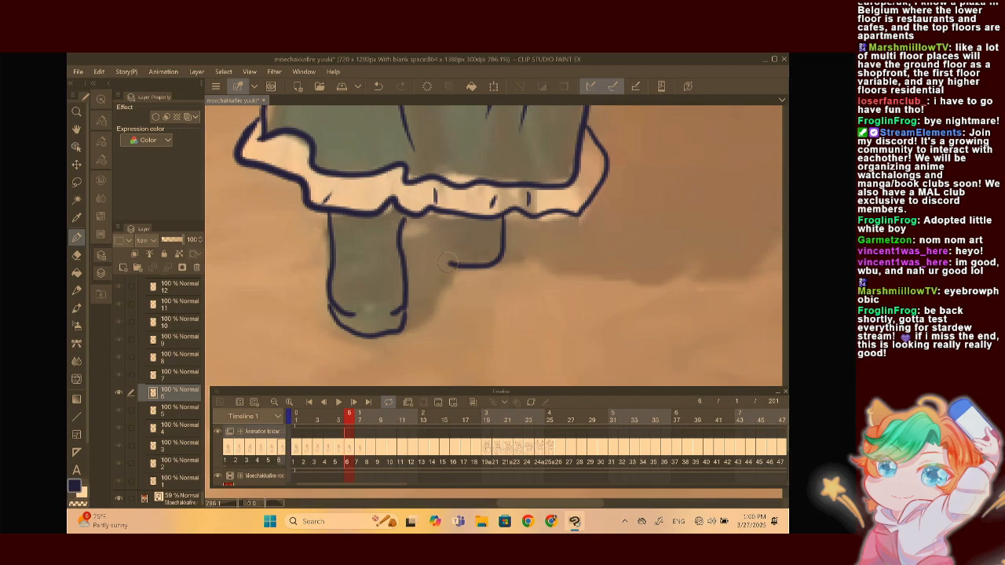
click(354, 402)
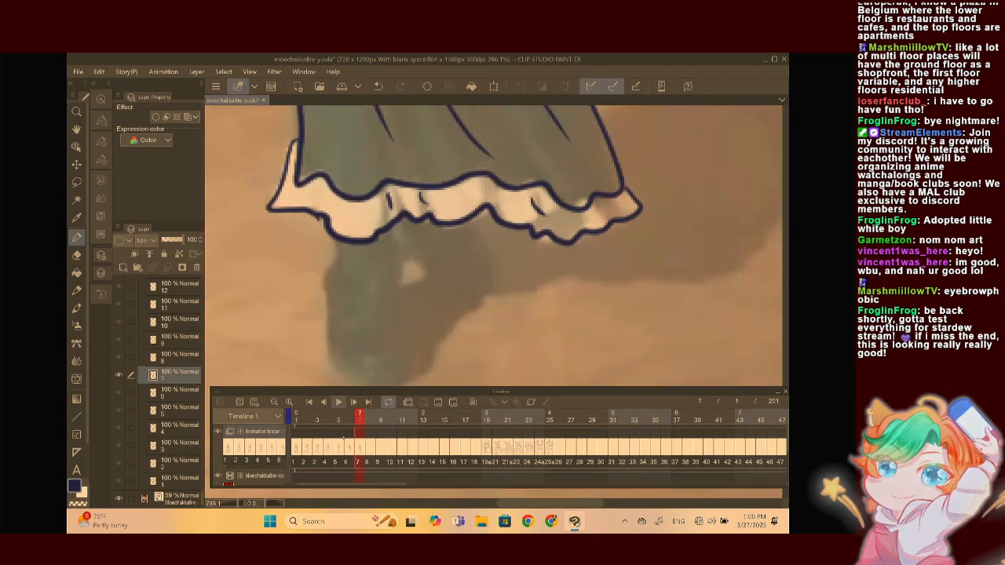
click(323, 401)
drag(477, 252, 493, 249)
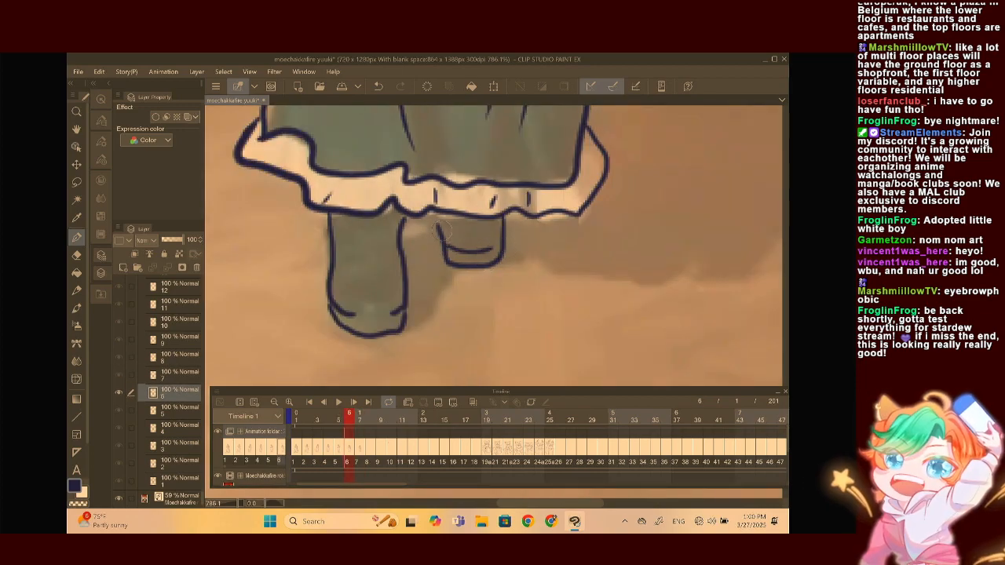
Outline the front boot with its sole line and the angled back foot behind it beneath the ruffle on frame 7
click(353, 401)
scroll(514, 215, down, 4)
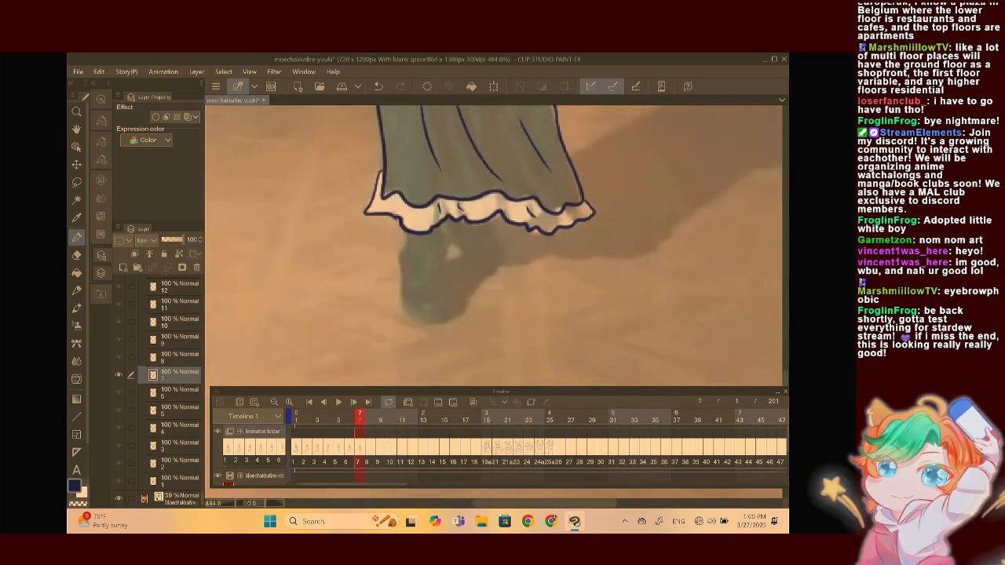
scroll(503, 225, up, 2)
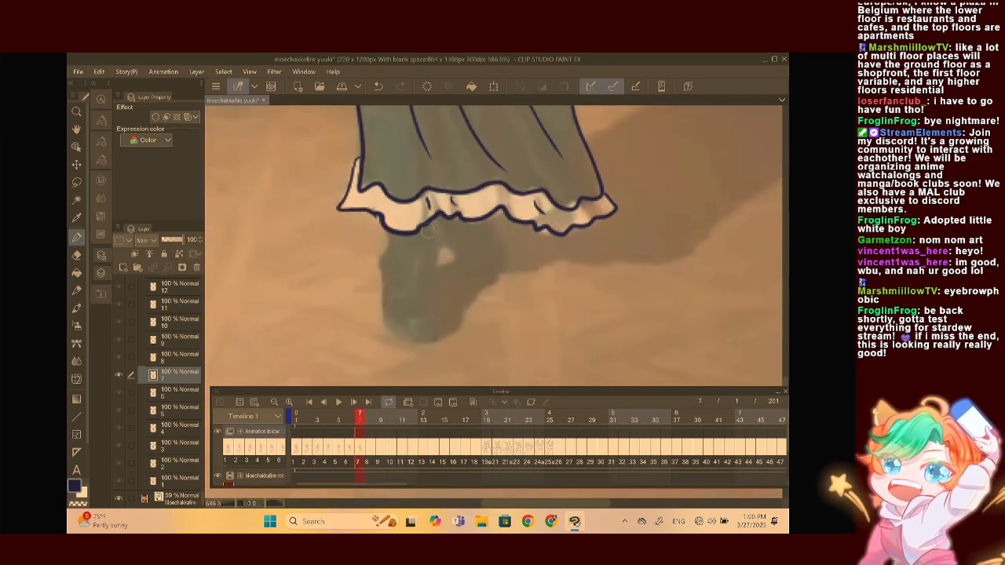
mouse_move(431, 272)
mouse_down()
mouse_move(423, 344)
mouse_move(384, 328)
mouse_up()
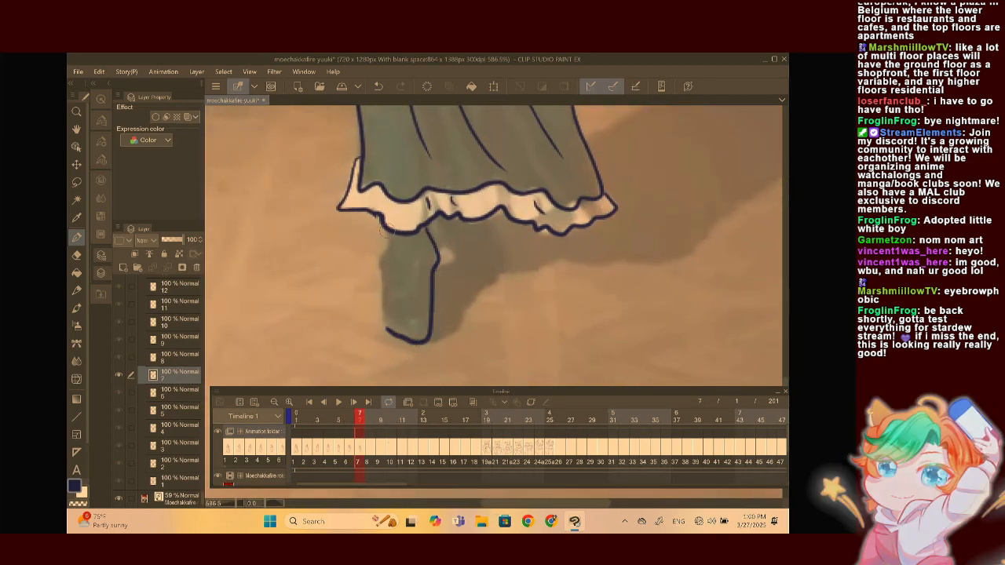
mouse_move(379, 259)
mouse_down()
mouse_move(380, 323)
mouse_move(416, 329)
mouse_up()
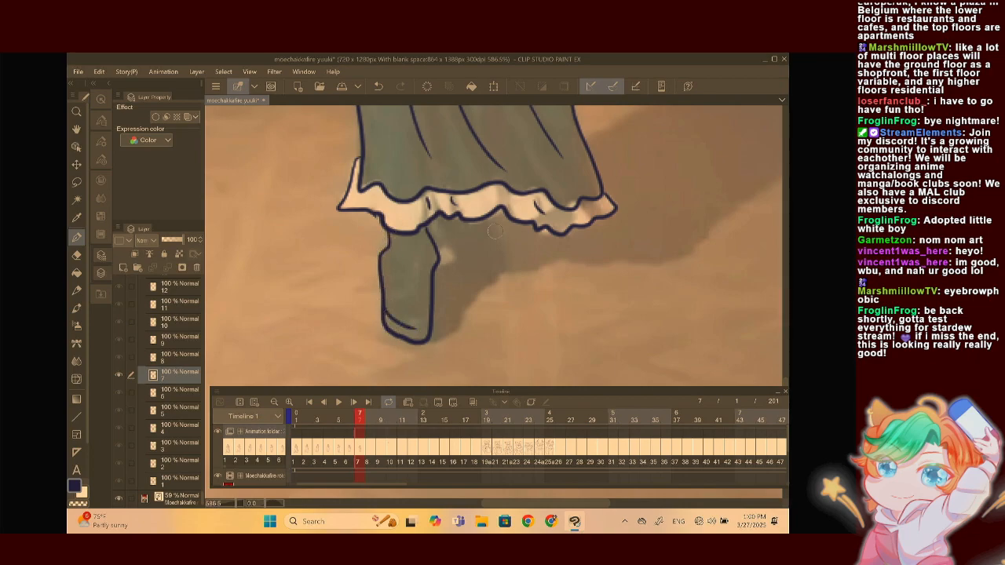
mouse_move(483, 222)
mouse_down()
mouse_move(507, 265)
mouse_move(471, 276)
mouse_move(445, 245)
mouse_up()
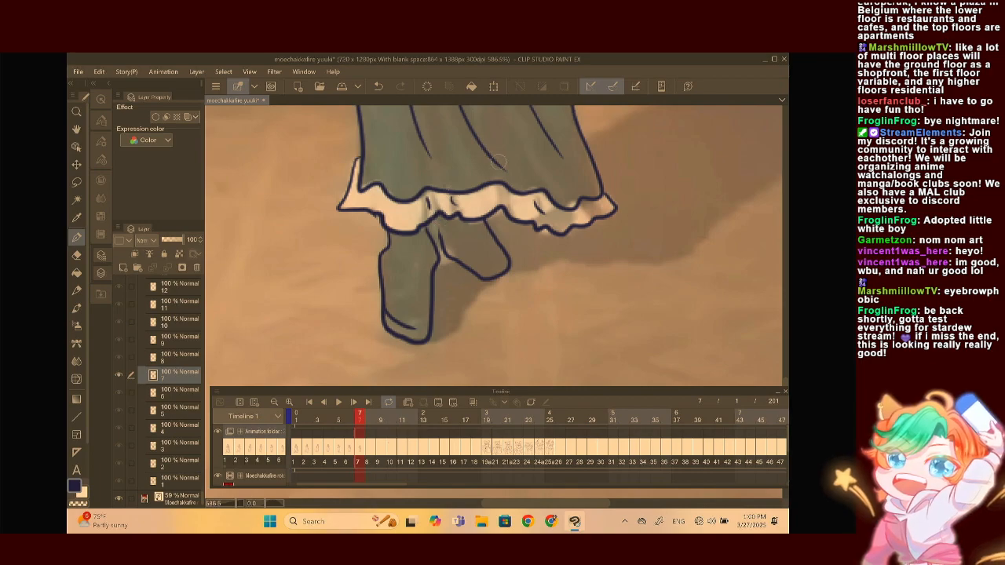
Undo the last ear mark and redraw the small piercing marks along the outer edge of the un-earringed cat ear on frame 7
scroll(498, 161, down, 6)
scroll(498, 162, up, 2)
scroll(498, 162, down, 2)
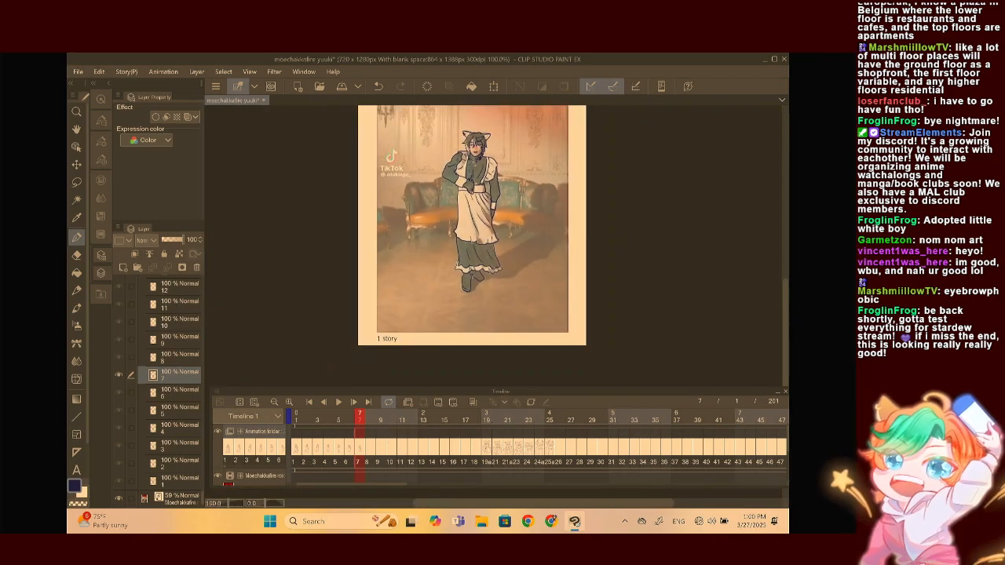
scroll(529, 150, up, 2)
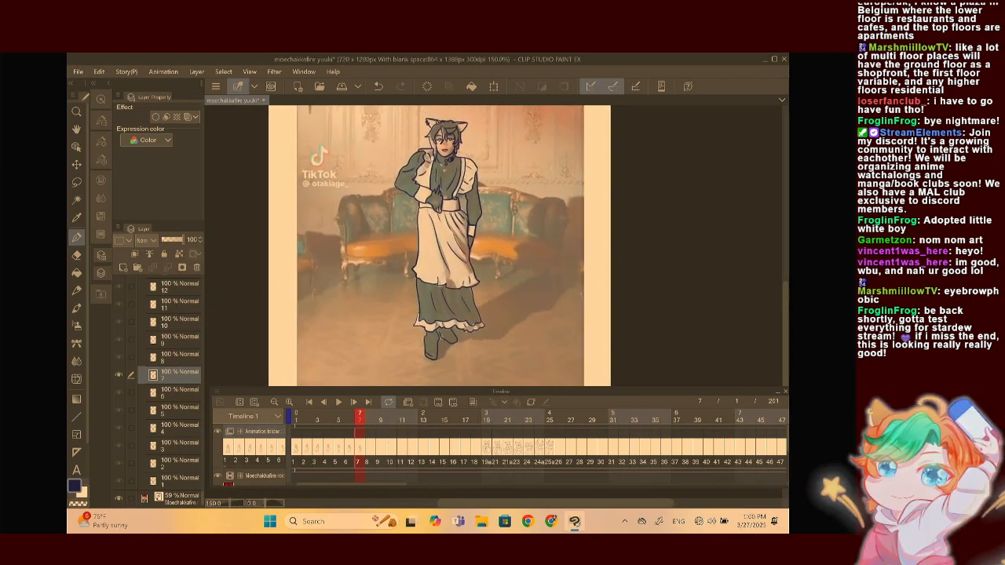
scroll(439, 246, up, 1)
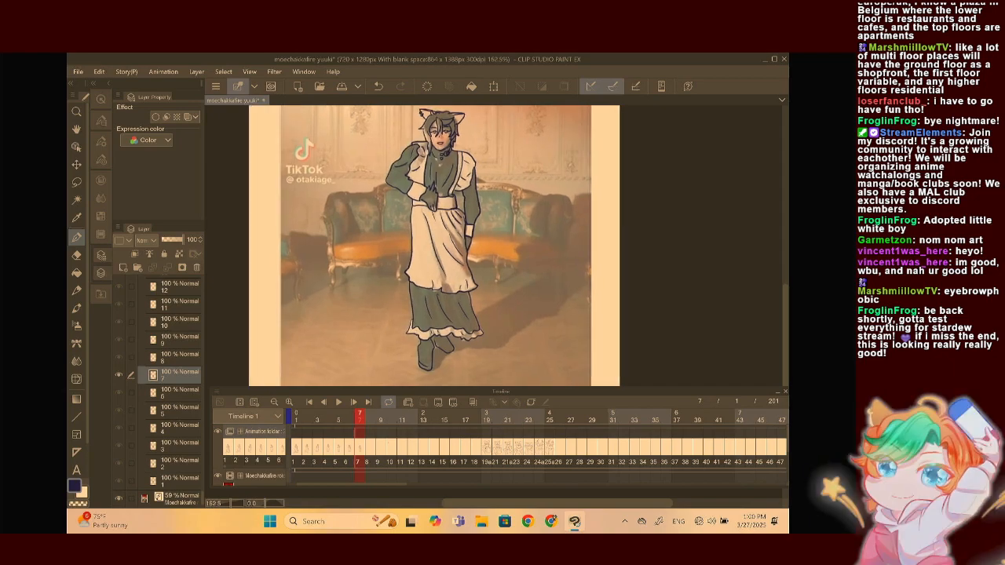
scroll(495, 246, up, 5)
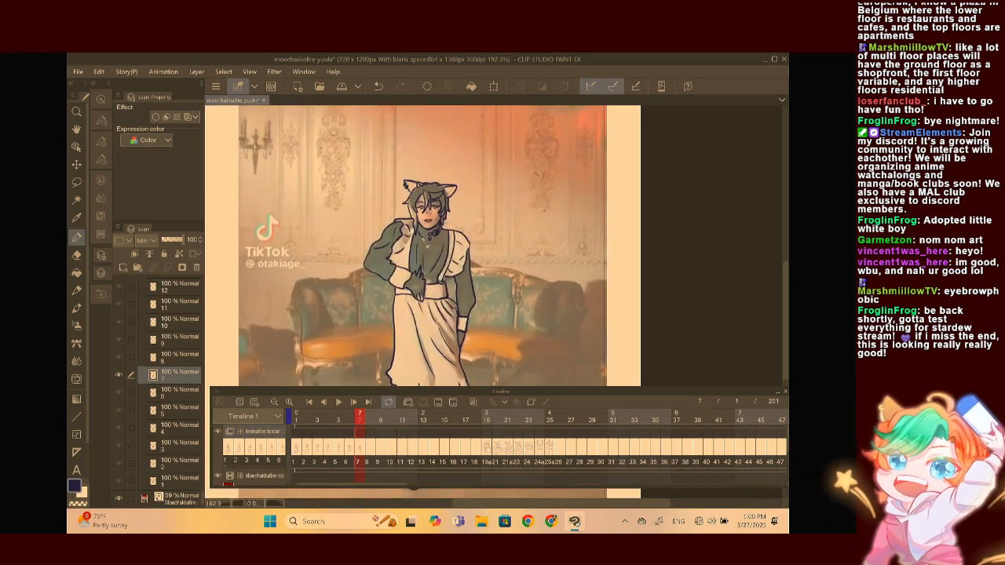
scroll(494, 245, down, 3)
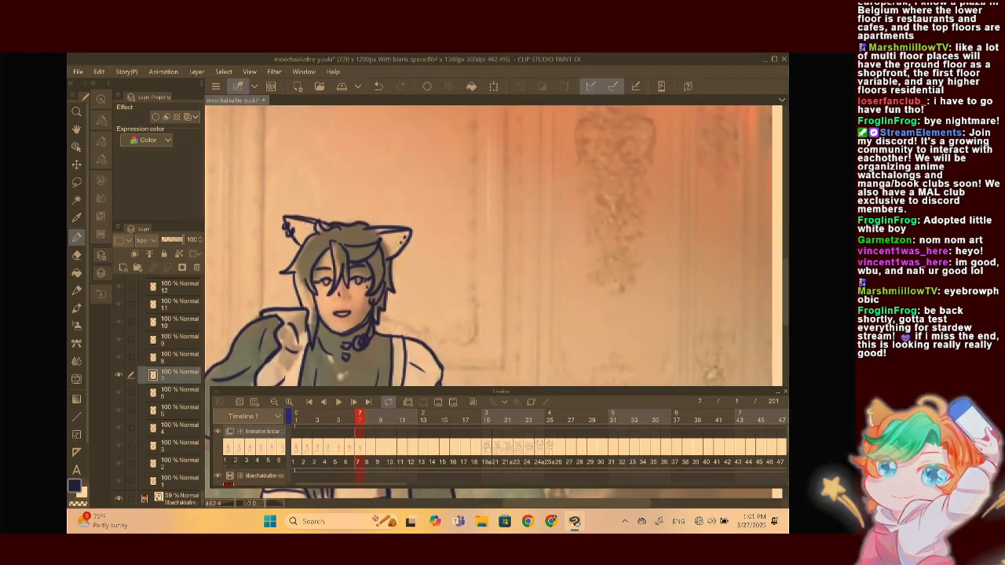
key(ctrl+z)
scroll(424, 169, up, 6)
click(428, 168)
click(419, 184)
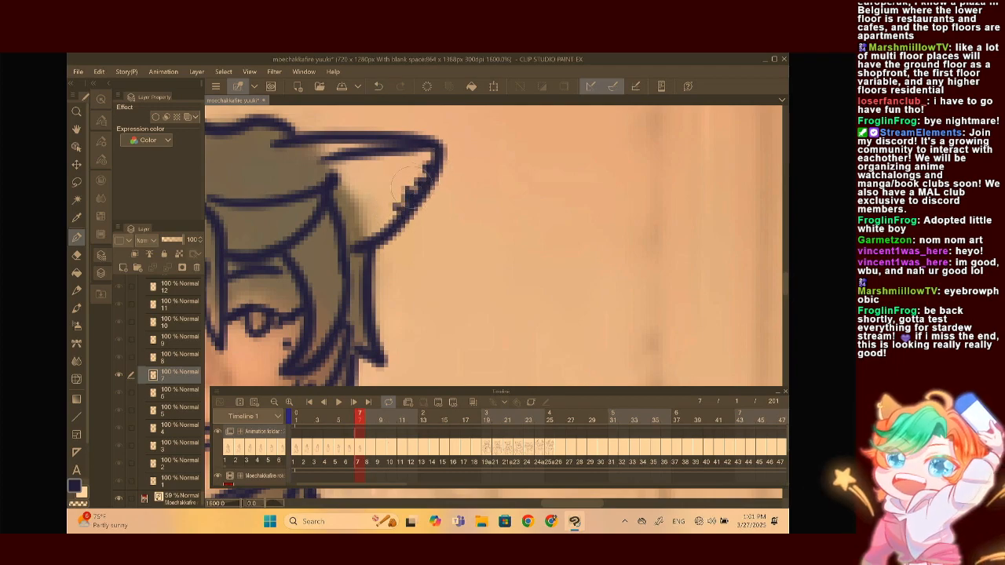
Jump ahead to frame 186 and lower the Timeline palette so the whole canvas page fits above it
scroll(393, 205, down, 10)
scroll(463, 245, down, 3)
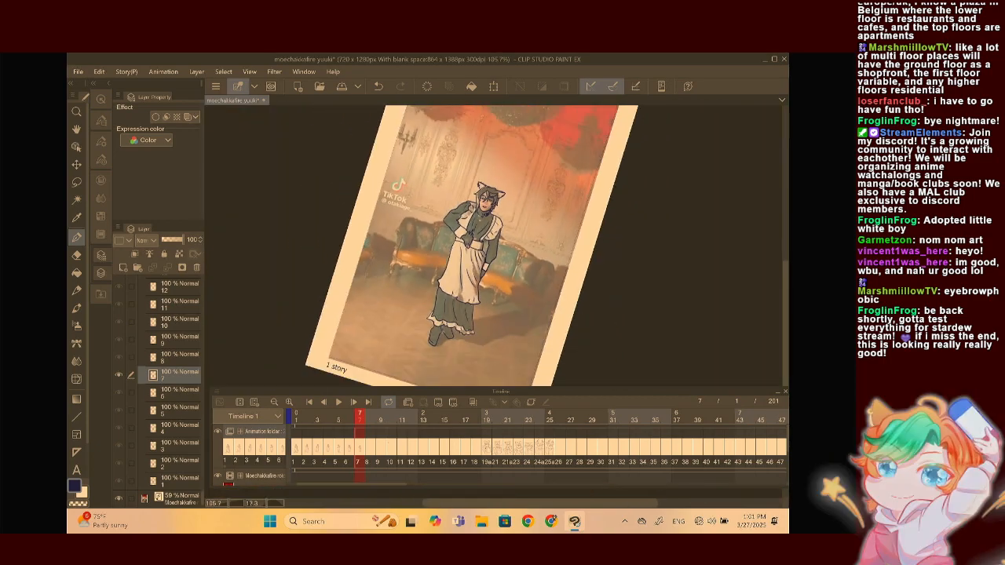
scroll(426, 244, up, 1)
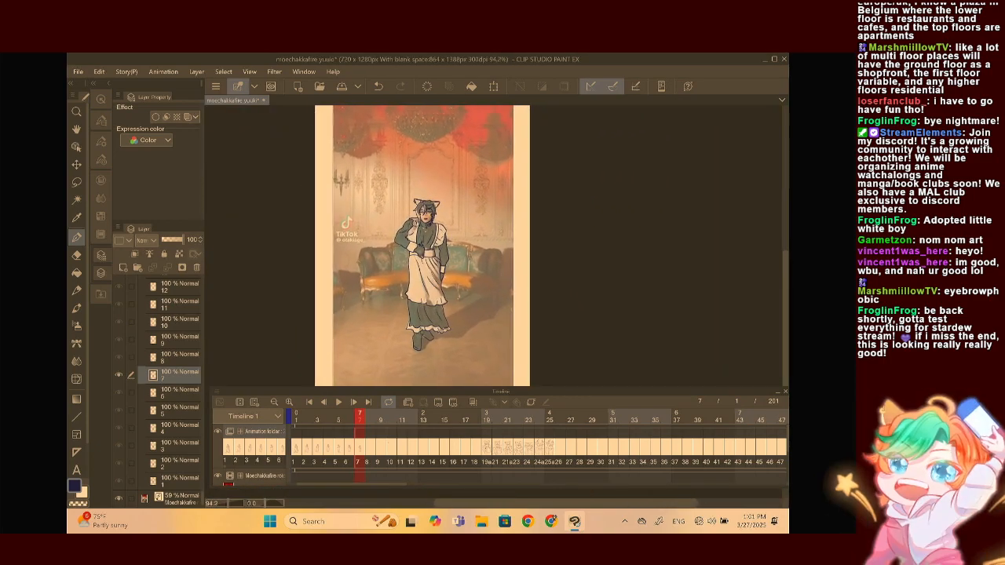
drag(350, 483, 731, 483)
click(543, 447)
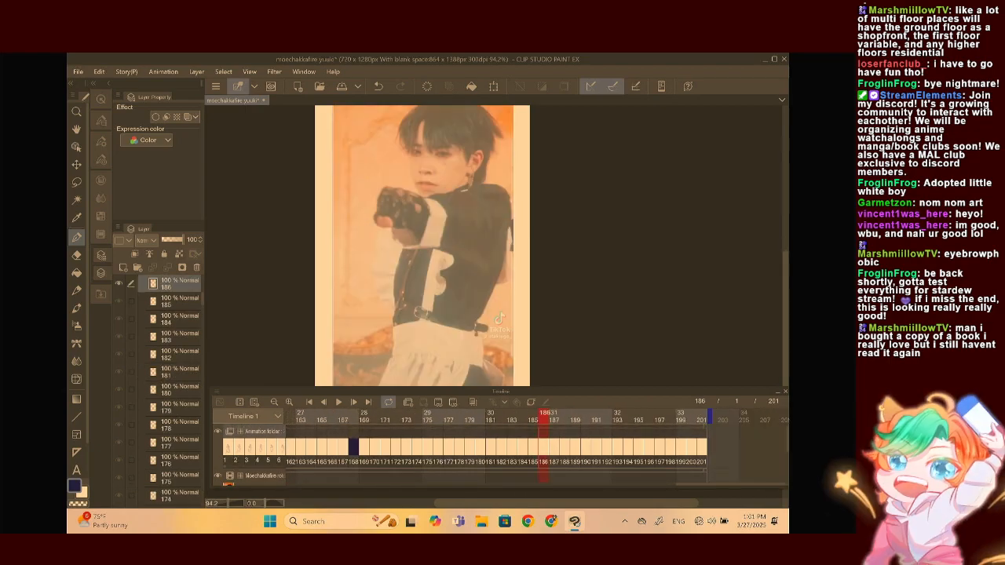
scroll(420, 245, down, 1)
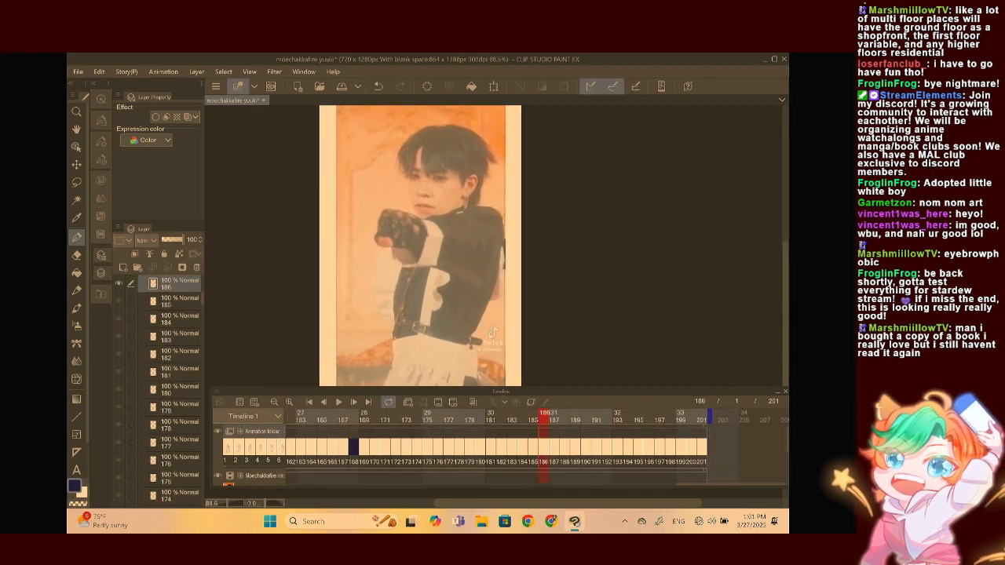
drag(441, 393, 441, 422)
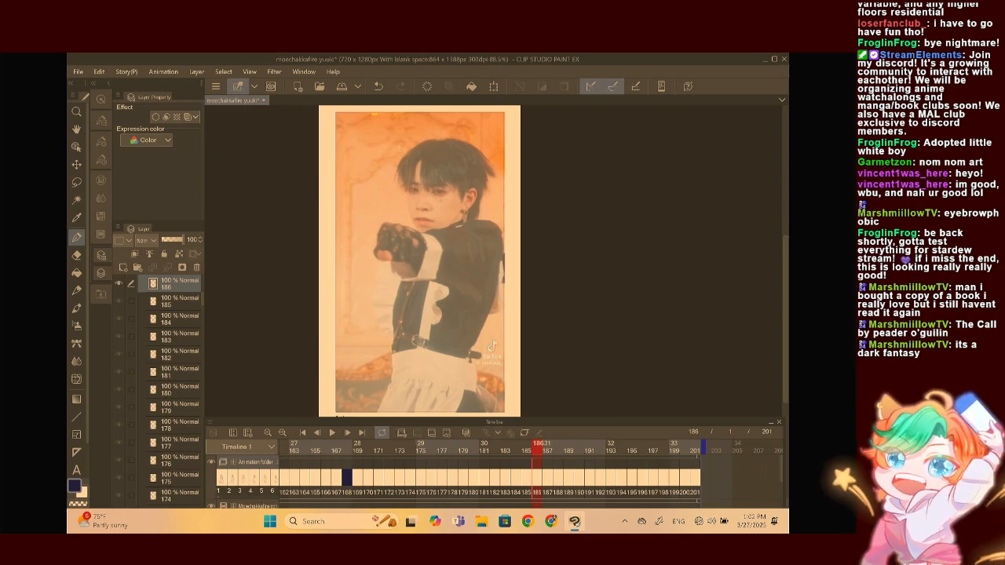
Play the animation over the reference video from the start, stop it at frame 19, and return to frame 186
click(331, 432)
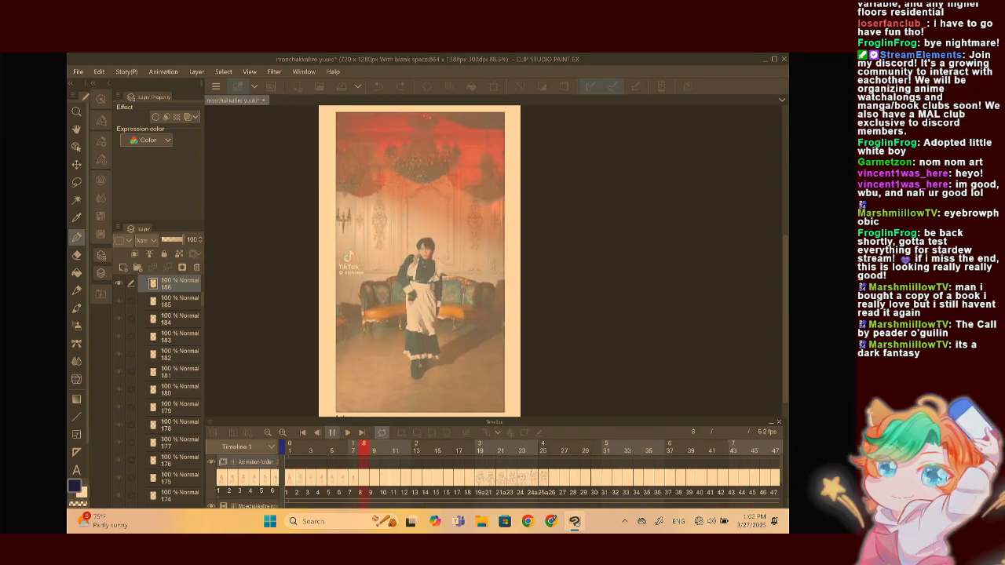
click(332, 433)
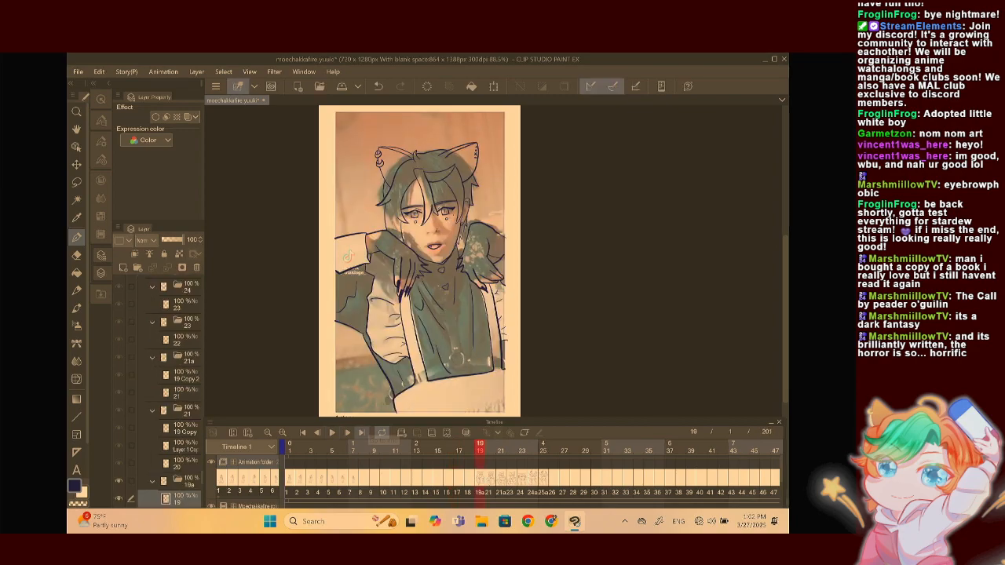
scroll(494, 471, right, 15)
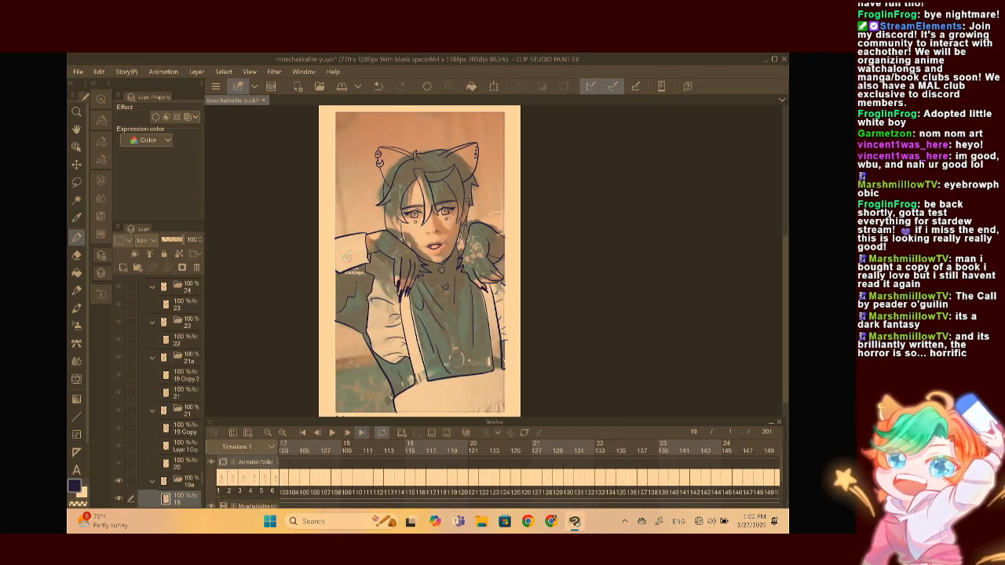
click(587, 447)
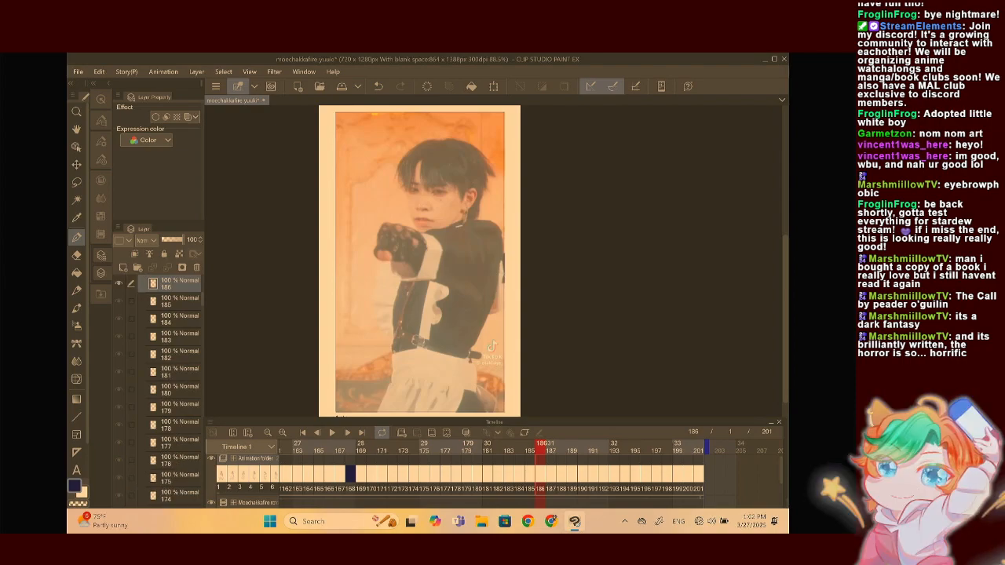
Hide the reference video layer, play back the line art alone, and return to the first frame
click(211, 502)
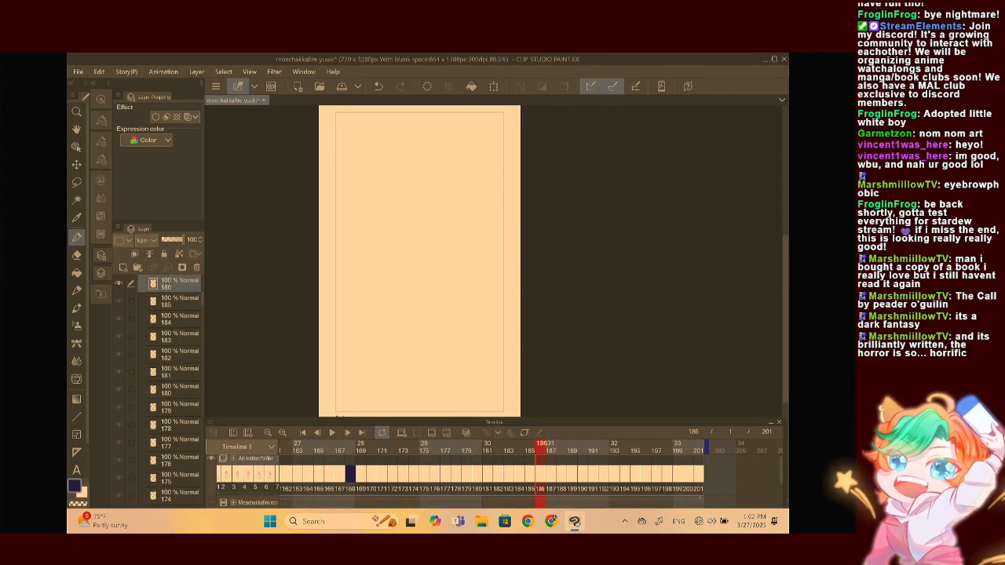
click(317, 432)
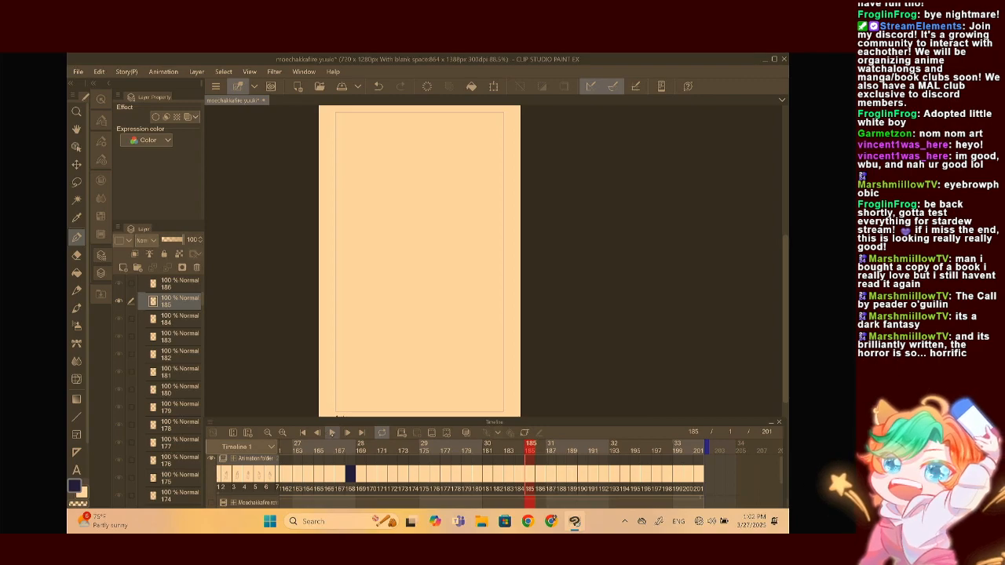
click(332, 433)
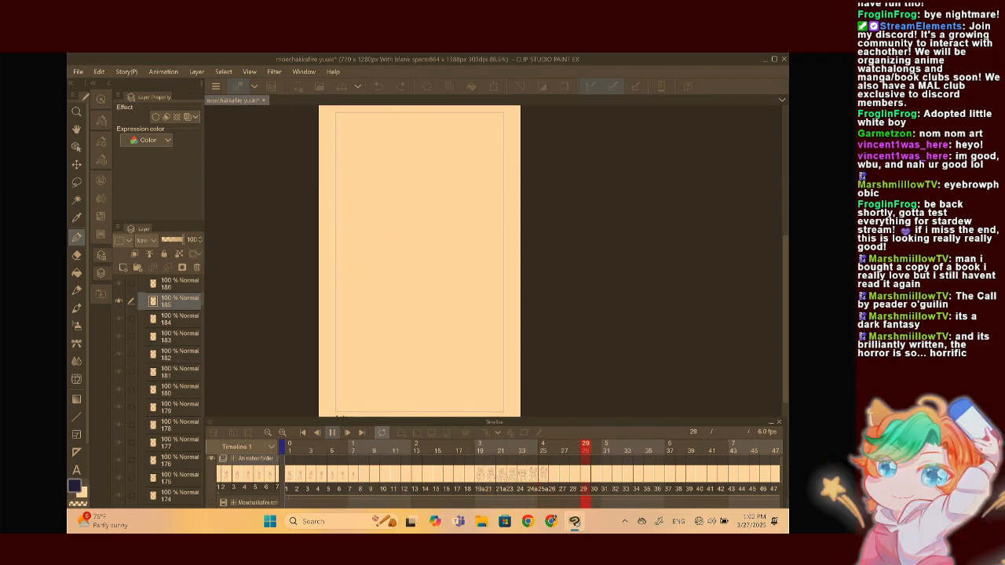
key(space)
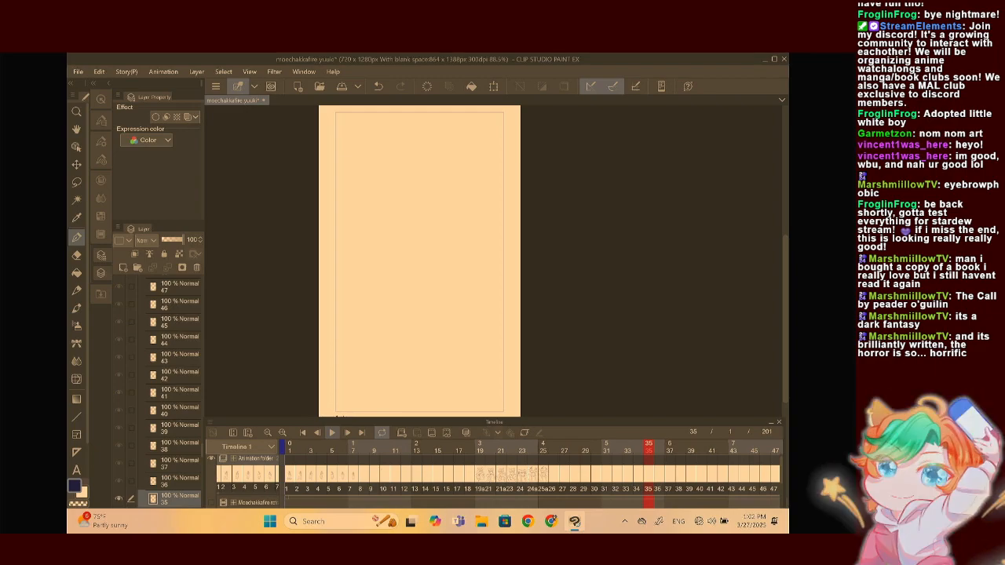
click(303, 433)
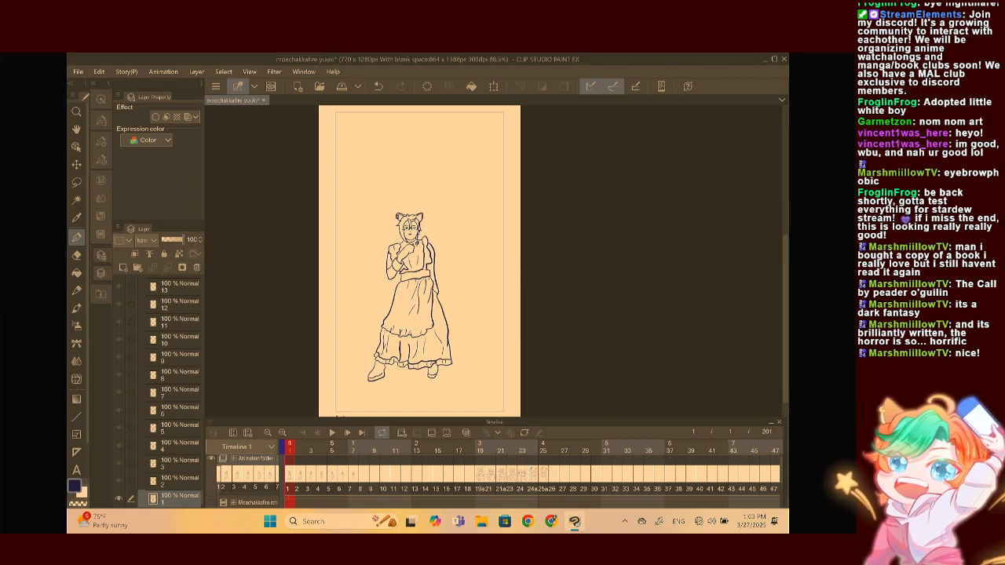
Add short fold lines to the apron's shoulder ruffles and the puffed sleeve on frame 1
scroll(409, 227, up, 6)
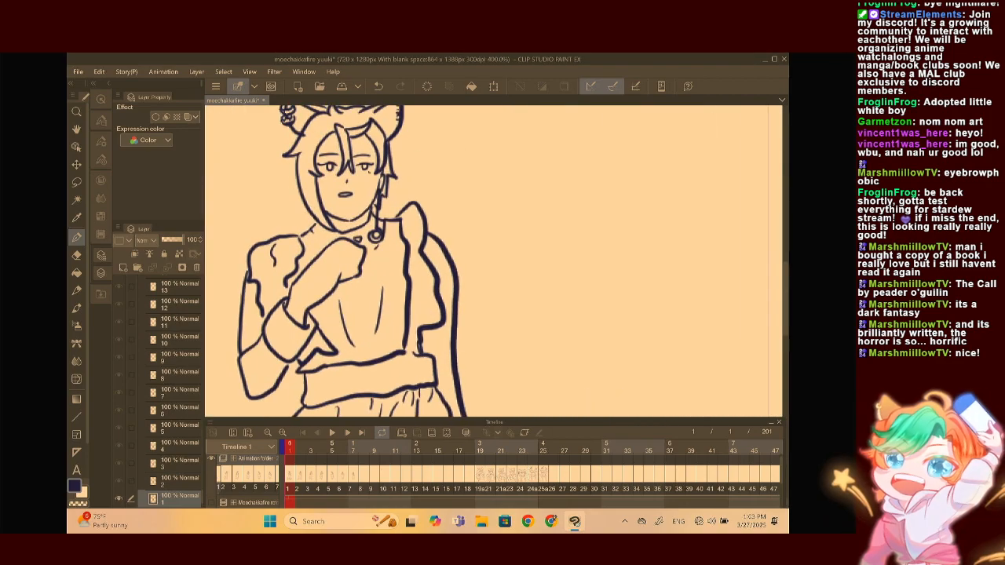
drag(407, 230, 412, 236)
mouse_move(412, 303)
mouse_down()
mouse_move(429, 311)
mouse_move(423, 295)
mouse_up()
scroll(428, 290, down, 1)
scroll(377, 310, up, 3)
drag(330, 325, 332, 335)
drag(371, 273, 373, 294)
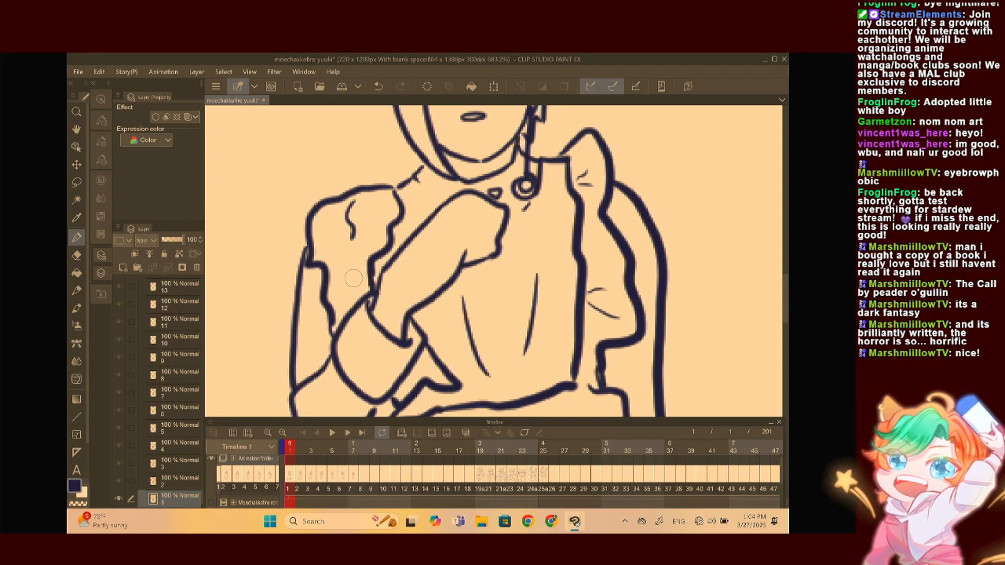
Flip back and forth between frames 7 and 8 to compare the drawn pose with the reference video
click(355, 472)
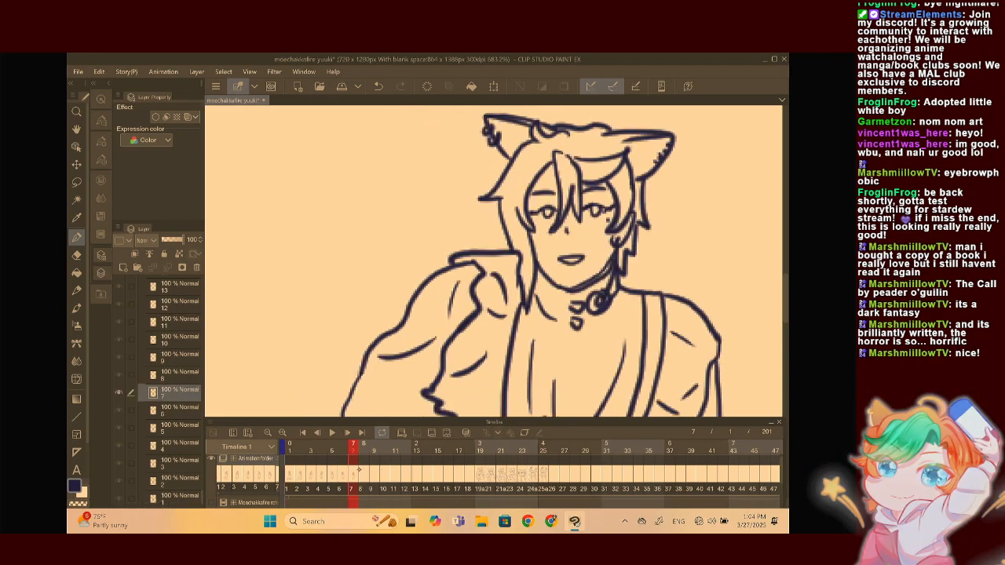
click(366, 473)
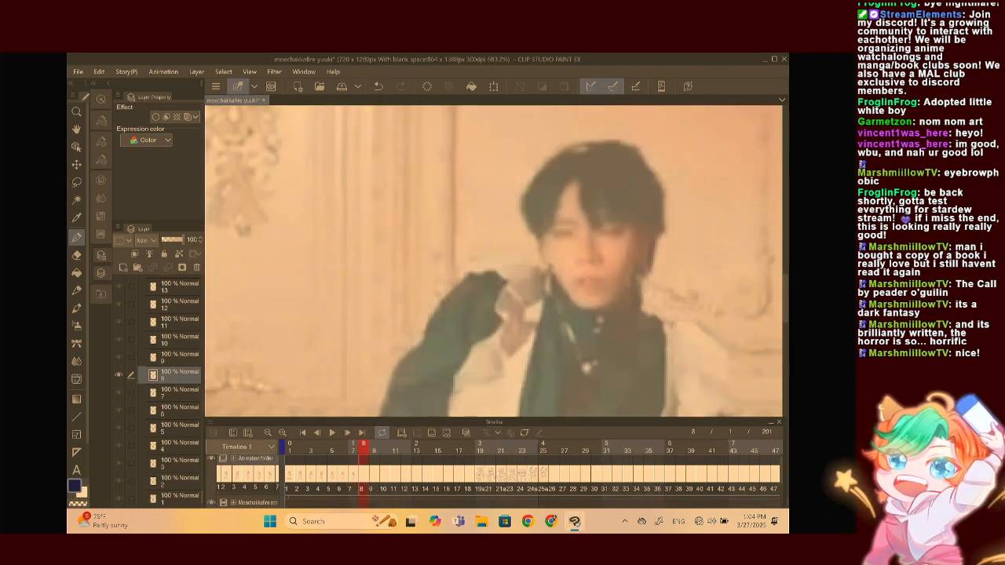
scroll(493, 260, down, 8)
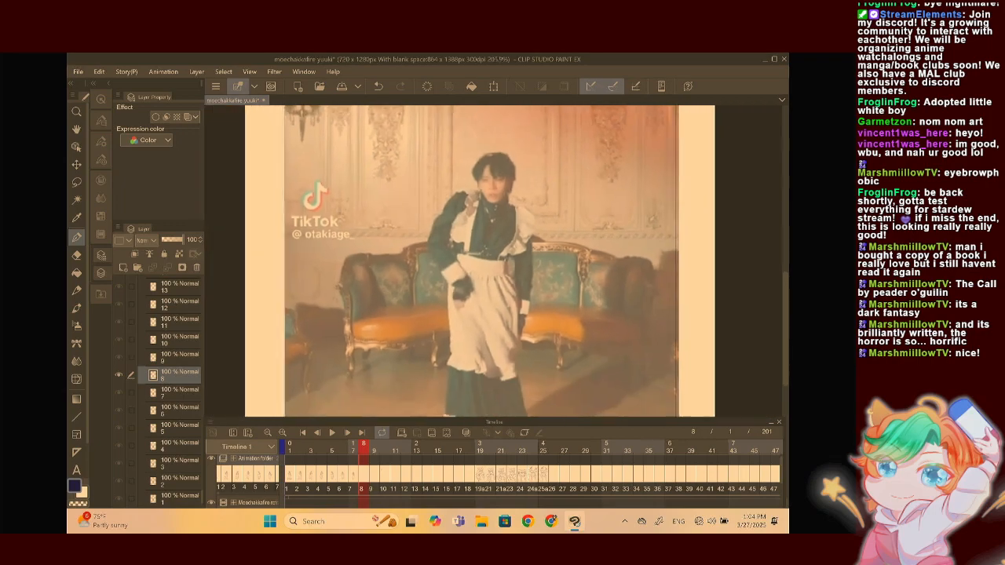
click(350, 475)
click(358, 473)
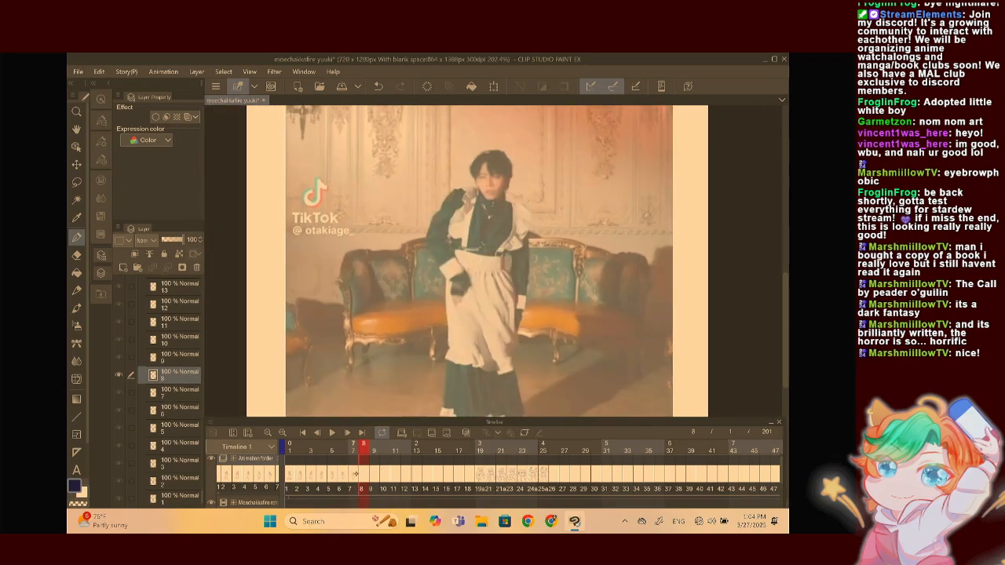
click(350, 474)
click(359, 474)
click(350, 474)
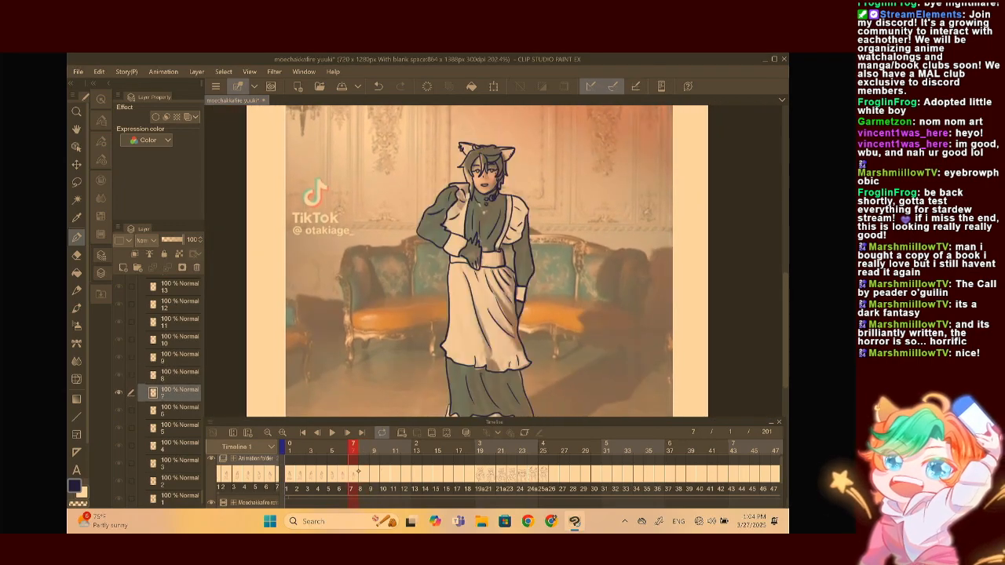
click(358, 473)
click(350, 474)
click(358, 473)
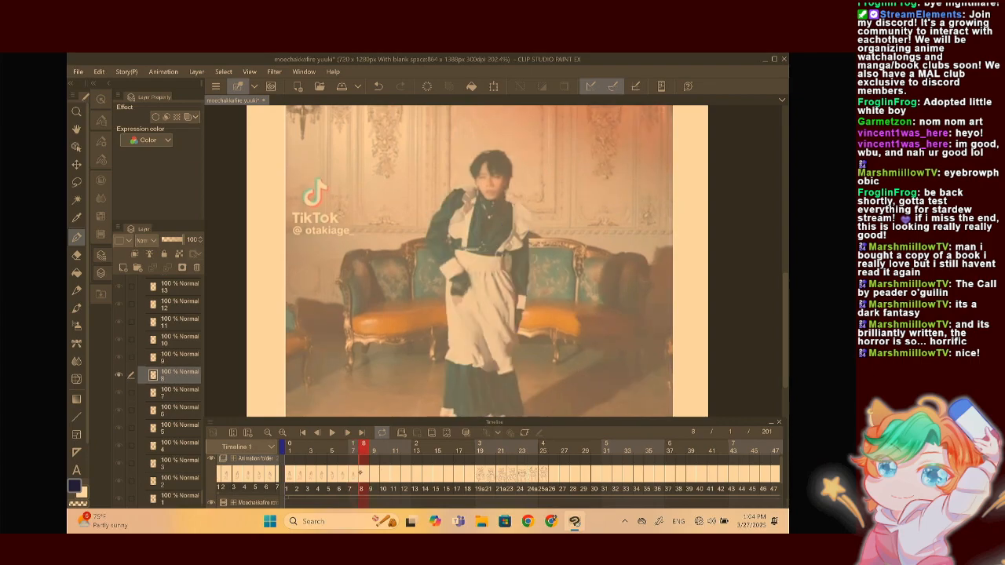
click(354, 474)
click(360, 474)
scroll(468, 230, down, 3)
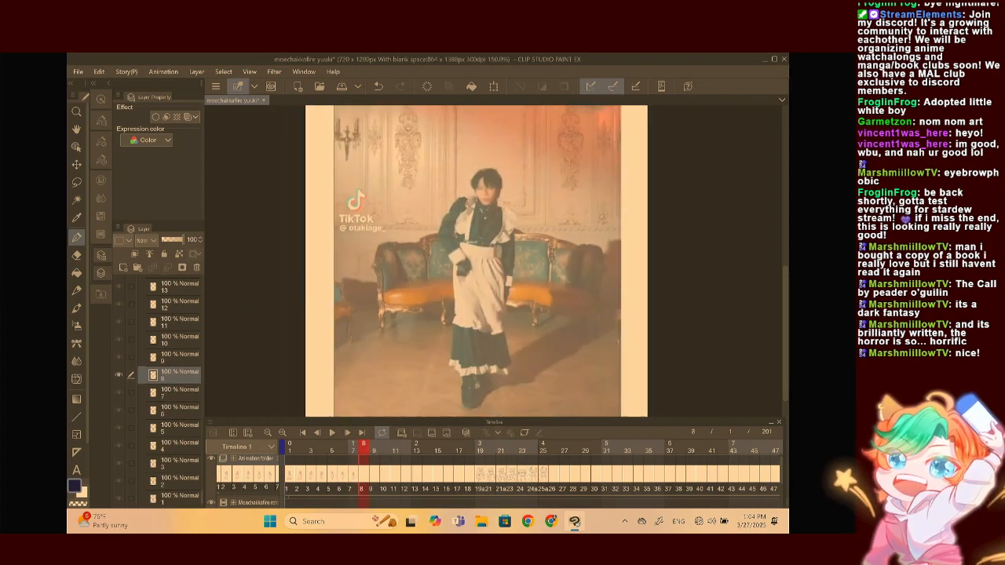
Lasso the whole figure on frame 7 and copy it
click(350, 474)
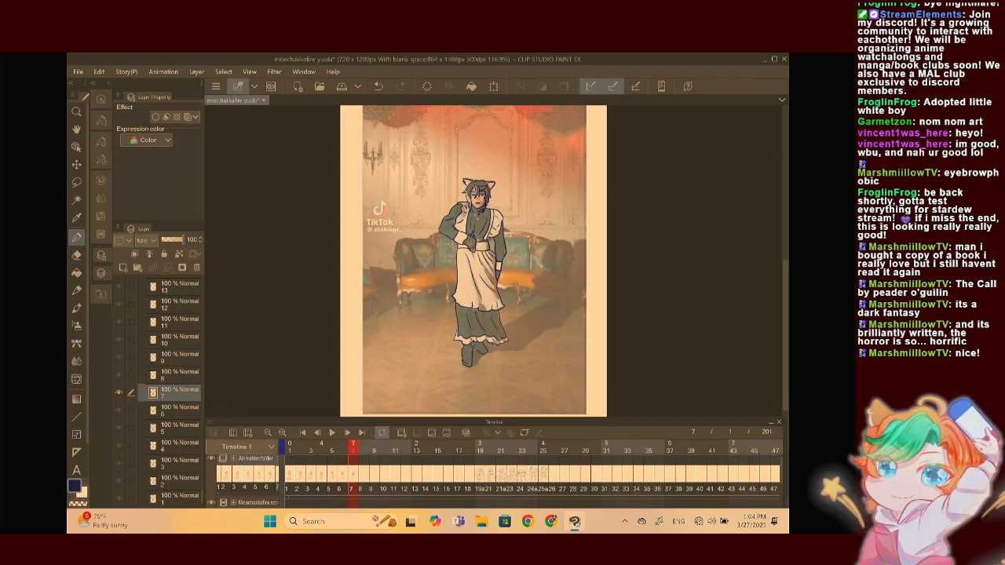
click(76, 182)
mouse_move(529, 152)
mouse_down()
mouse_move(415, 195)
mouse_move(557, 187)
mouse_move(531, 152)
mouse_up()
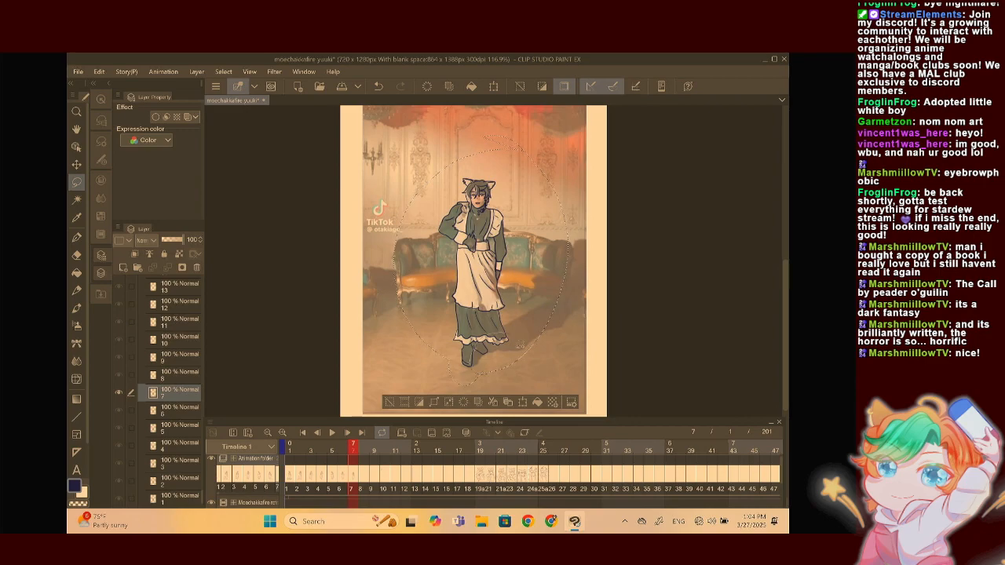
click(101, 98)
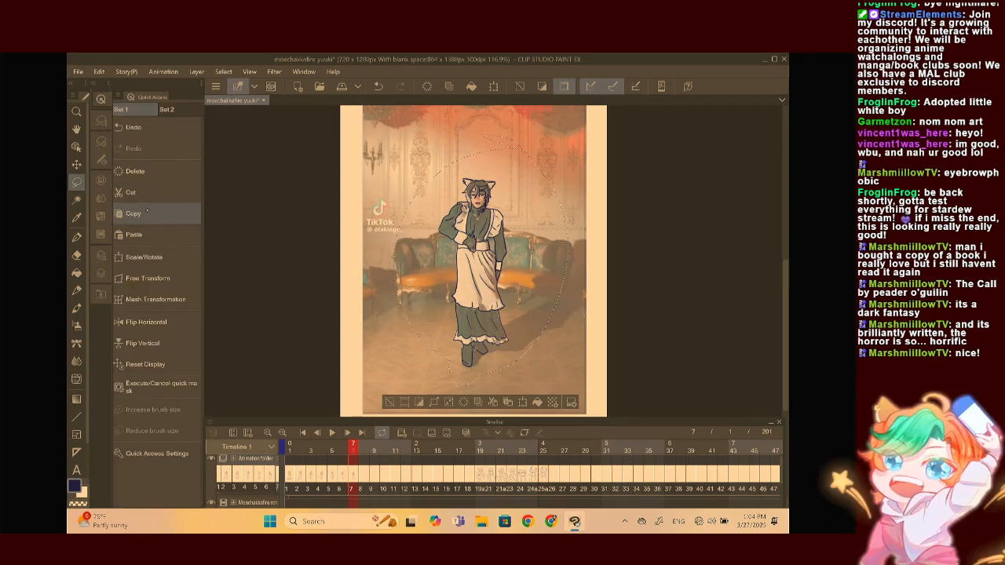
Create a layer folder above layer 8 and assign folder 8a as the cel for frame 8
click(101, 273)
click(347, 432)
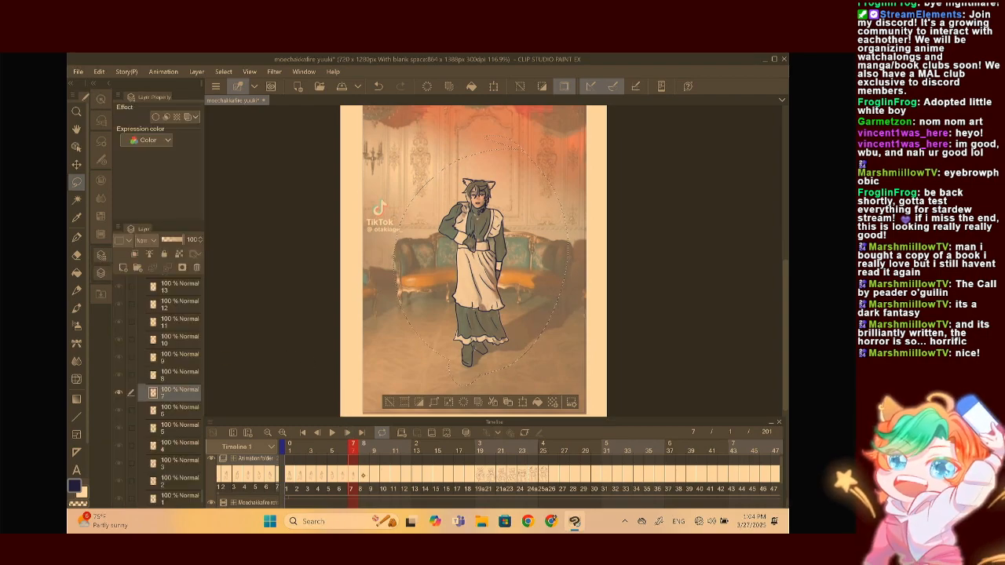
click(138, 268)
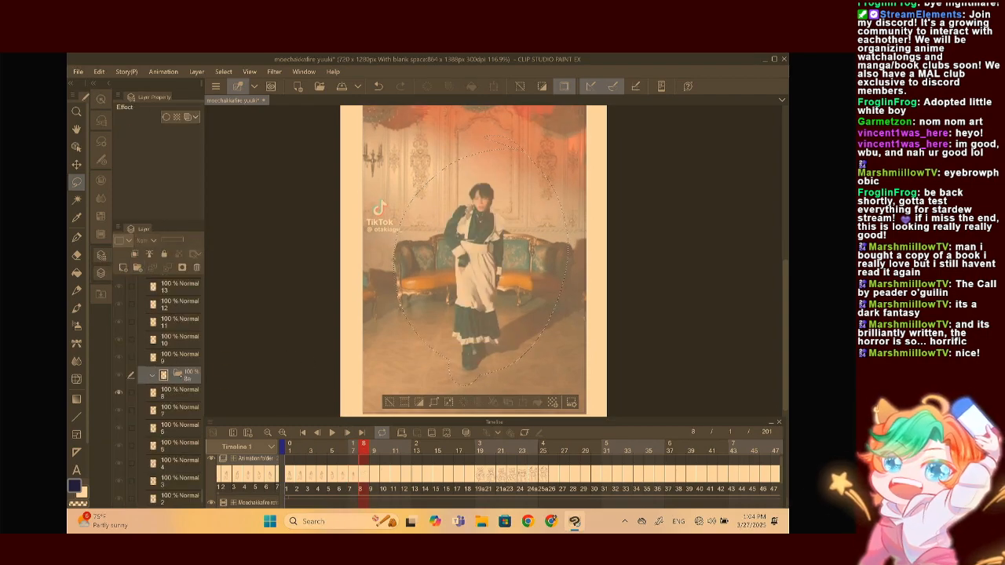
click(431, 433)
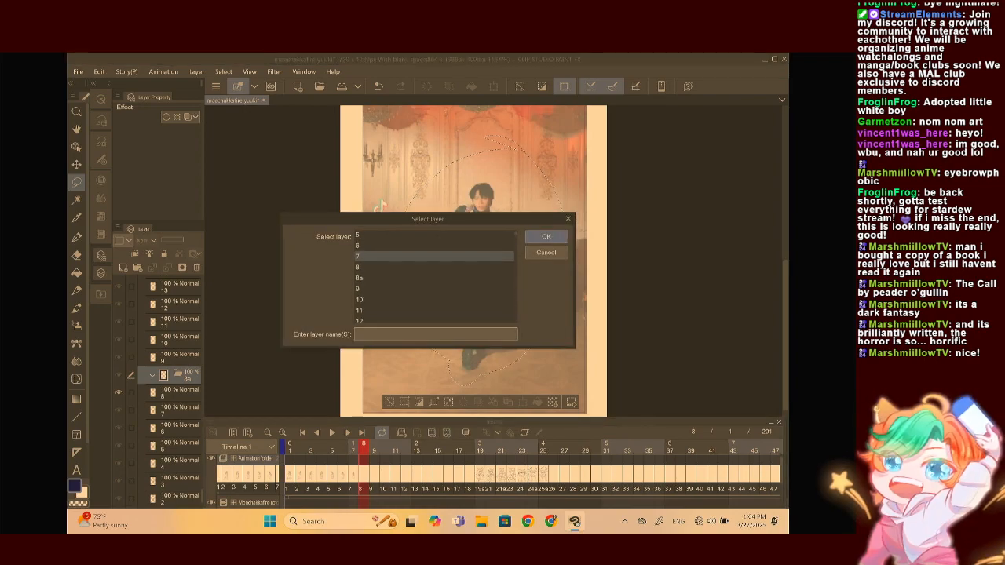
click(440, 277)
click(546, 237)
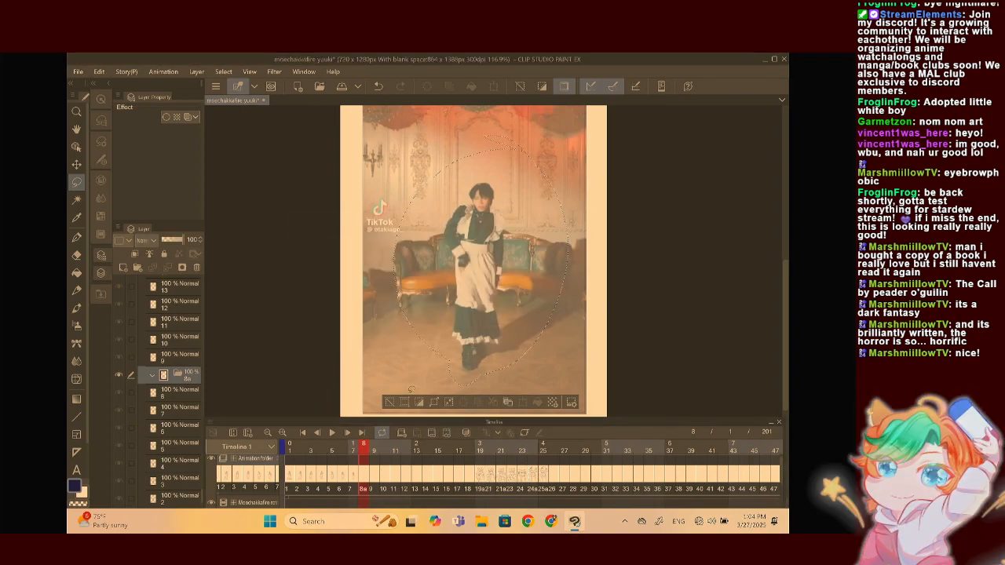
Move layer 8 into the 8a folder and paste the copied frame 7 figure above it
click(151, 374)
click(182, 391)
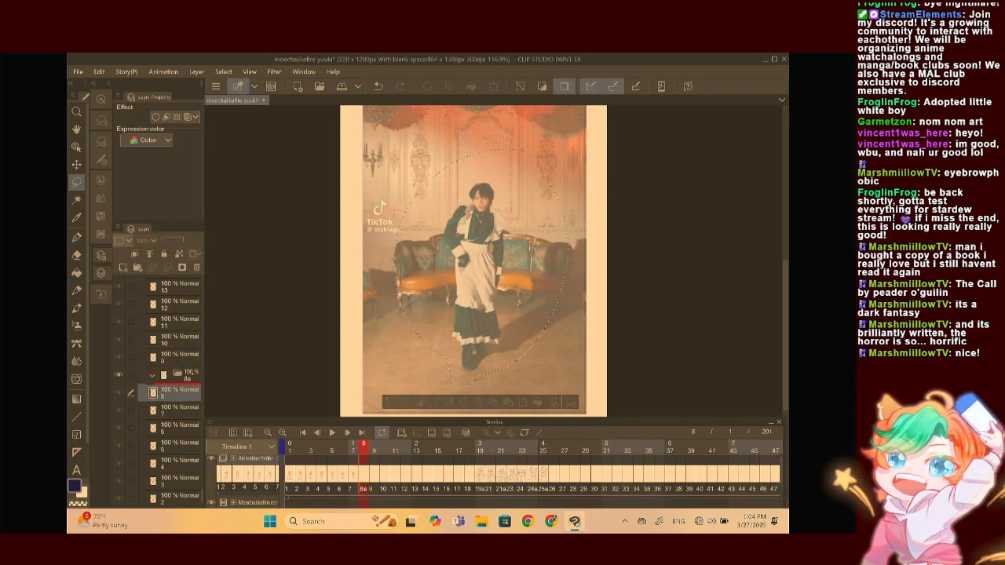
click(101, 99)
click(147, 235)
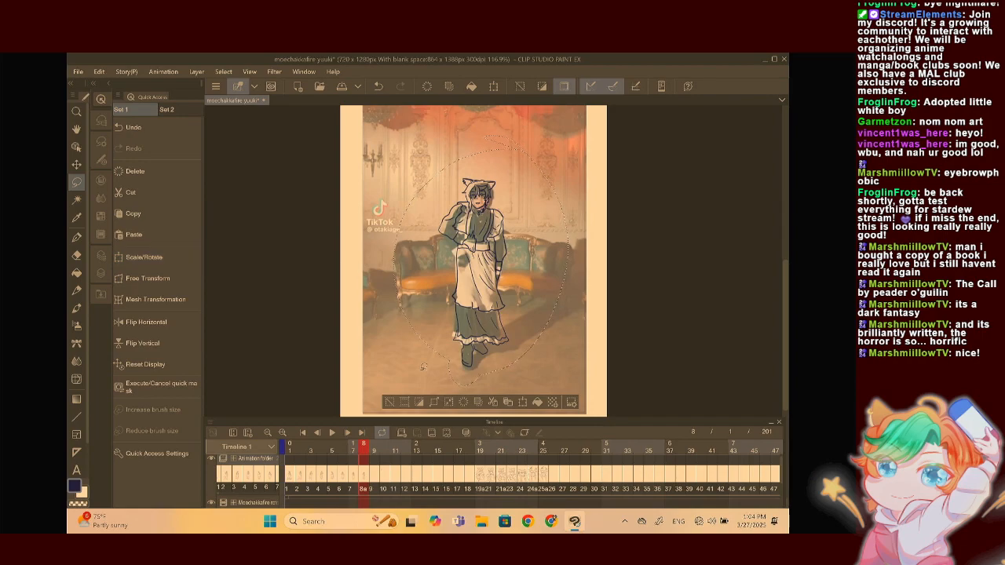
click(100, 272)
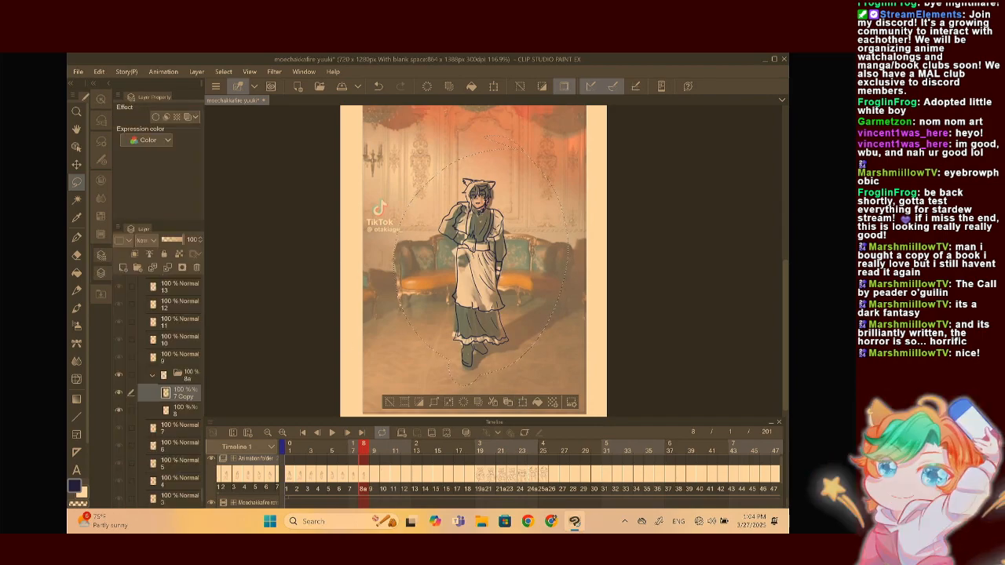
Transform the pasted figure with a slight clockwise rotation and shift it over the performer in the frame 8 reference
key(ctrl+t)
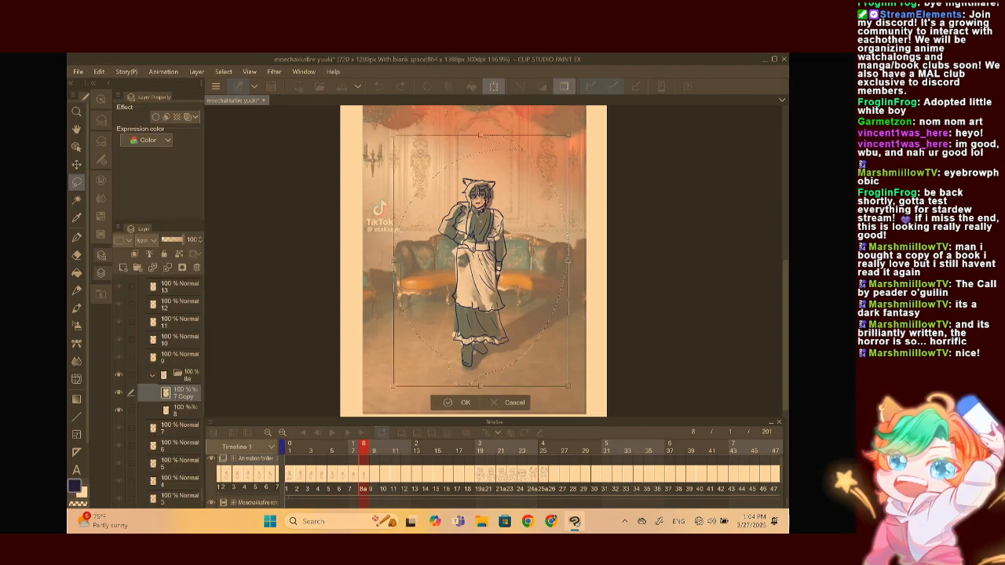
scroll(502, 235, up, 5)
scroll(424, 259, down, 4)
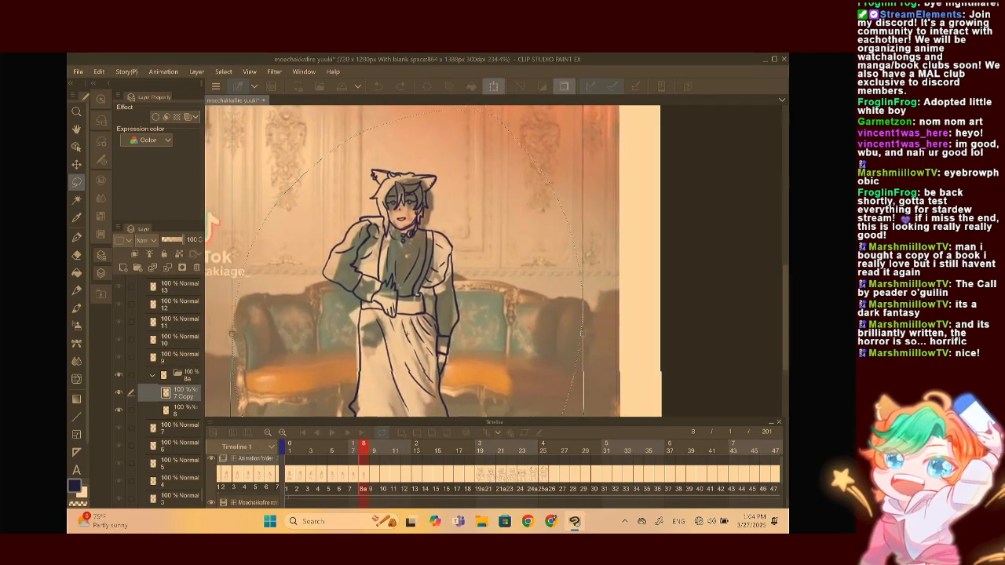
scroll(447, 259, down, 3)
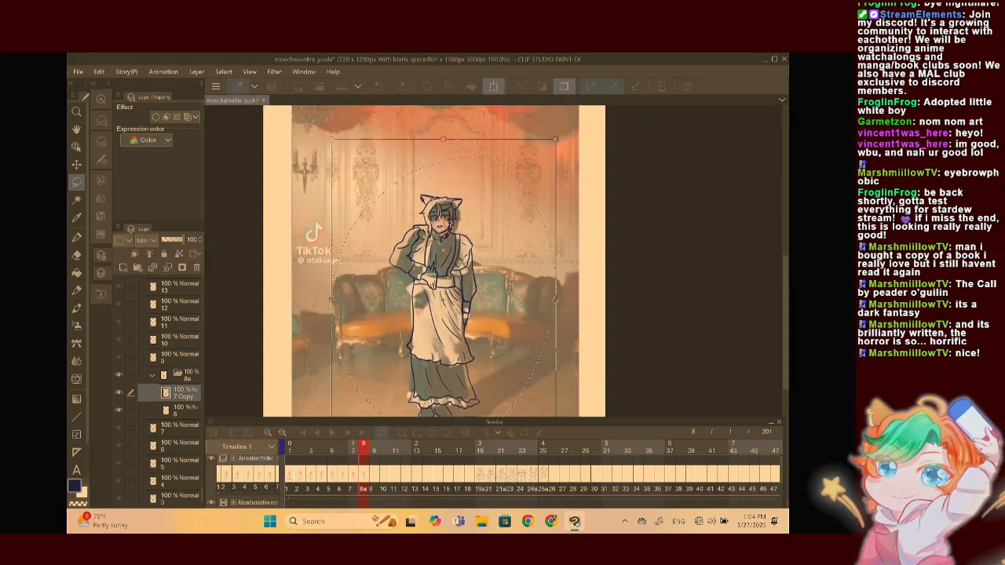
drag(551, 154, 558, 158)
drag(498, 256, 500, 260)
drag(570, 216, 569, 214)
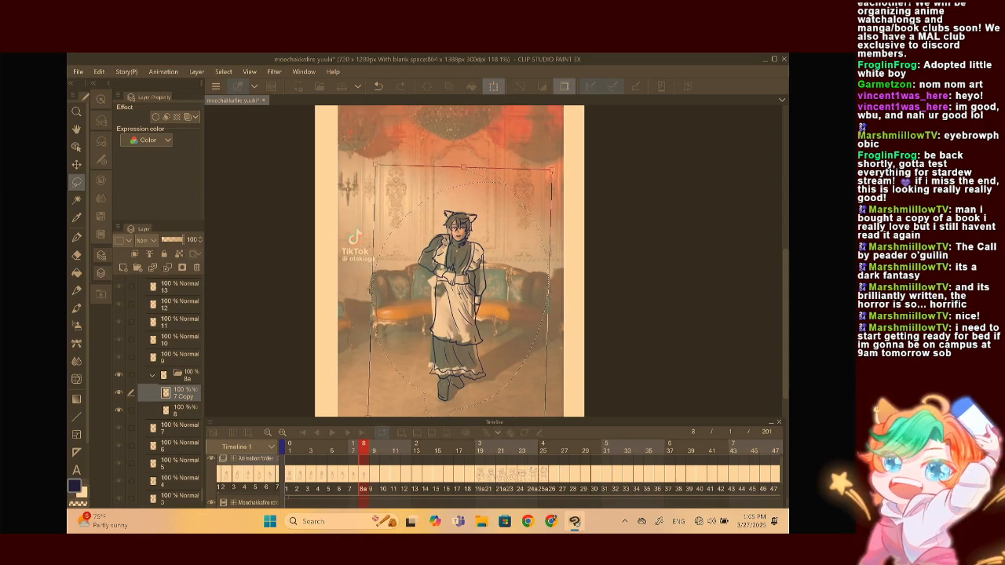
drag(556, 168, 489, 139)
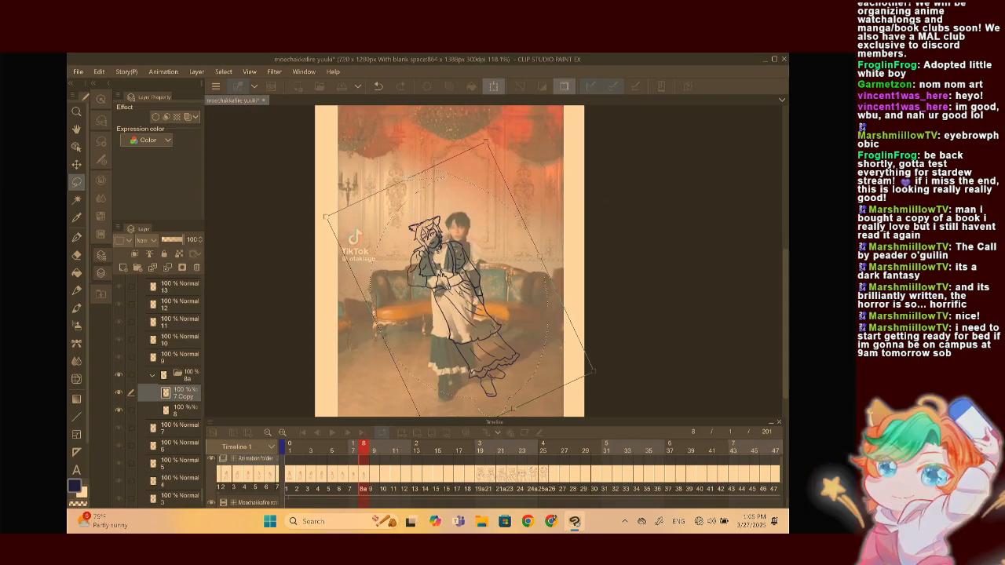
scroll(449, 261, down, 3)
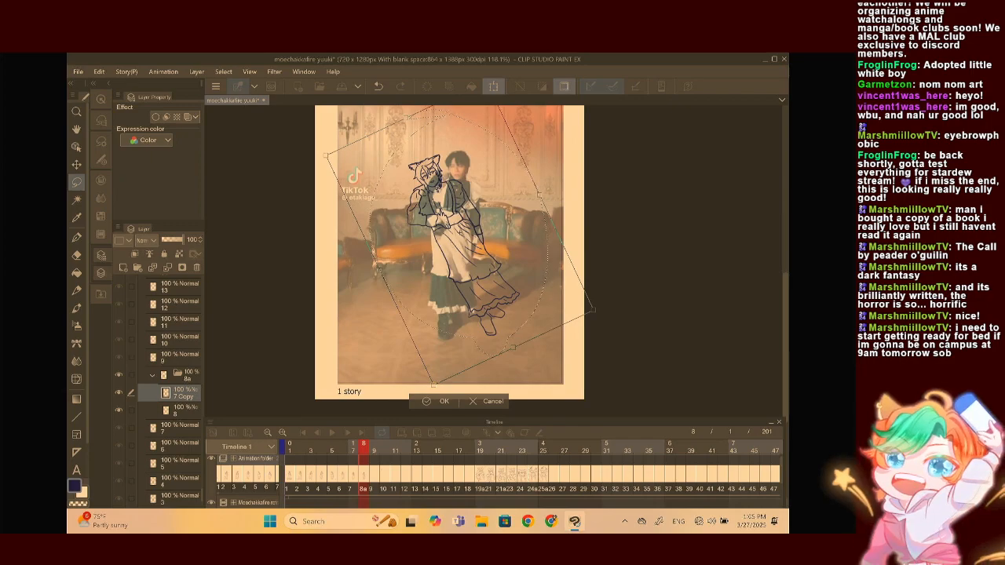
click(378, 86)
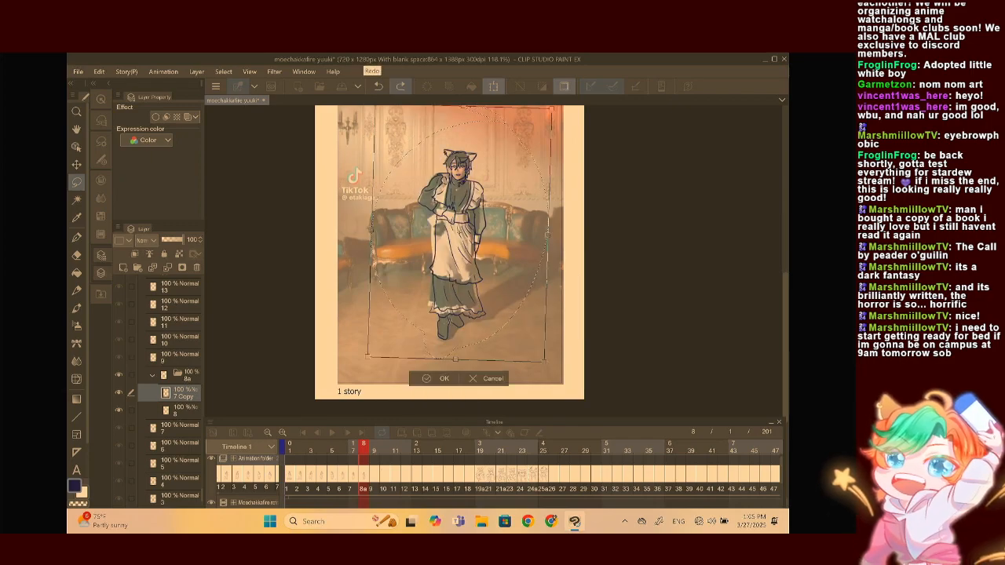
click(439, 378)
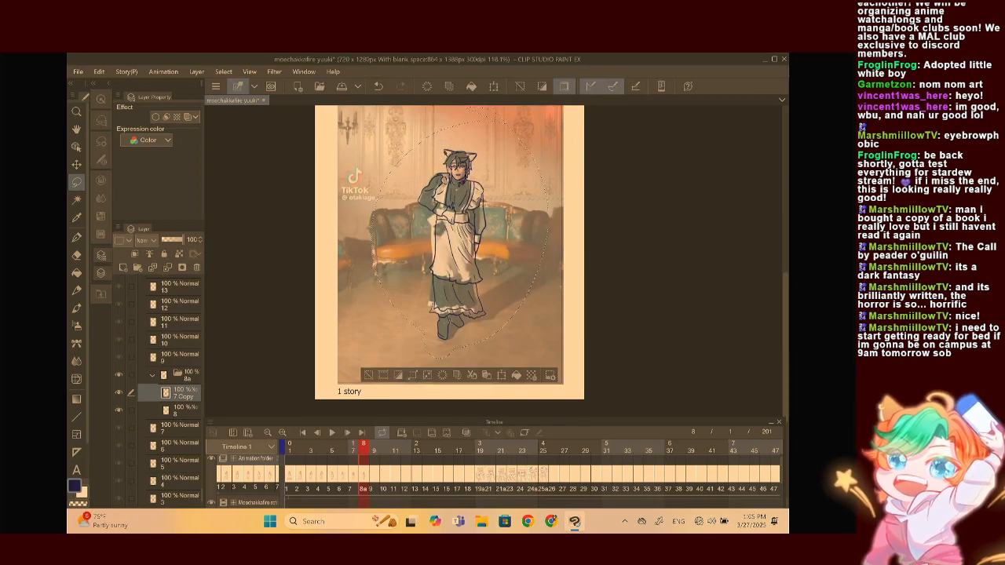